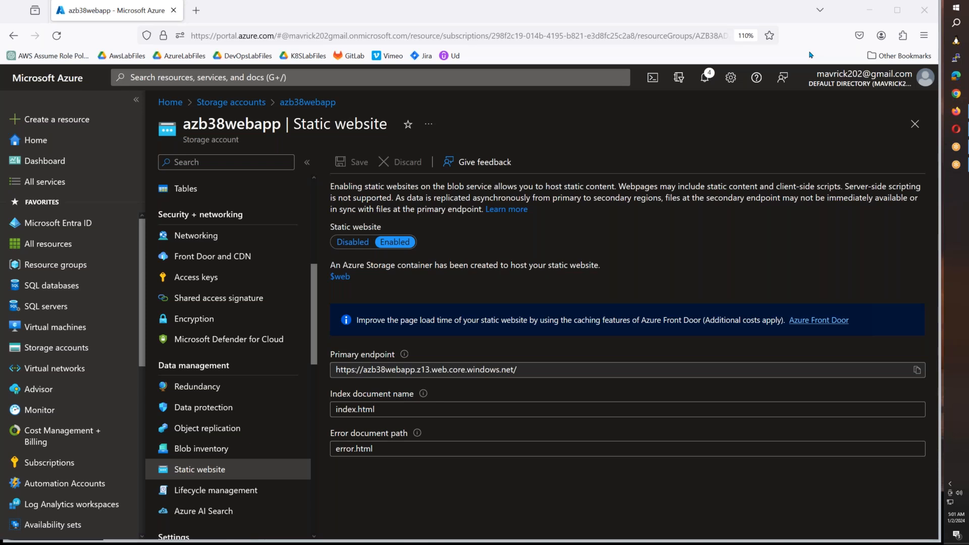
- Open Notepad and write the first agenda line "1. Configuring Azure CDN for Storage Account"
{"action": "key", "text": "super+r"}
{"action": "type", "text": "notepad"}
{"action": "key", "text": "Return"}
{"action": "type", "text": "1. "}
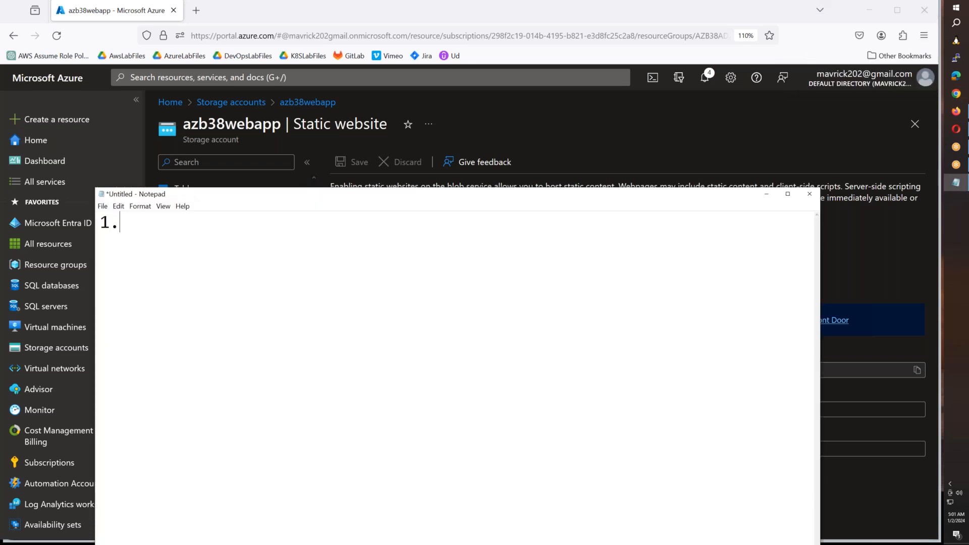
{"action": "type", "text": "Configuring A"}
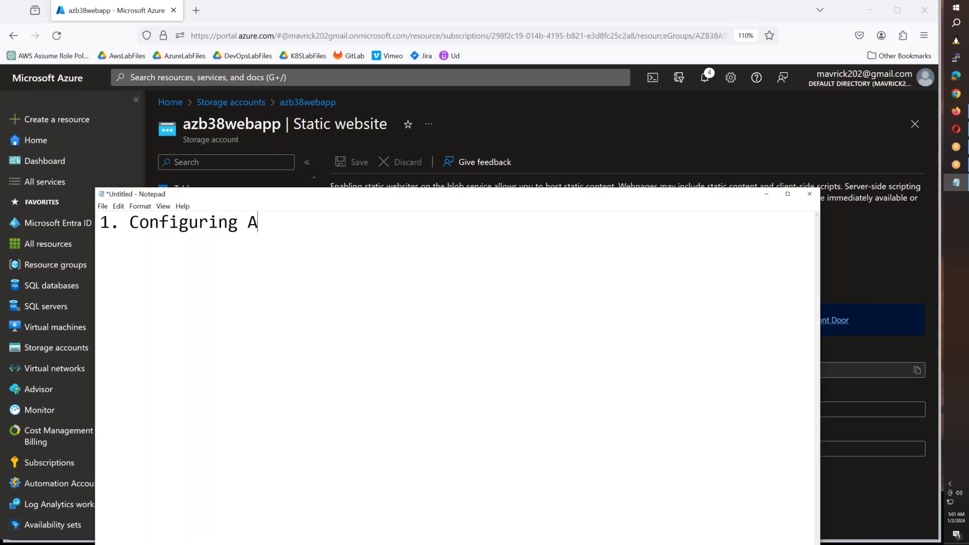
{"action": "type", "text": "zure CDN for Storaghe"}
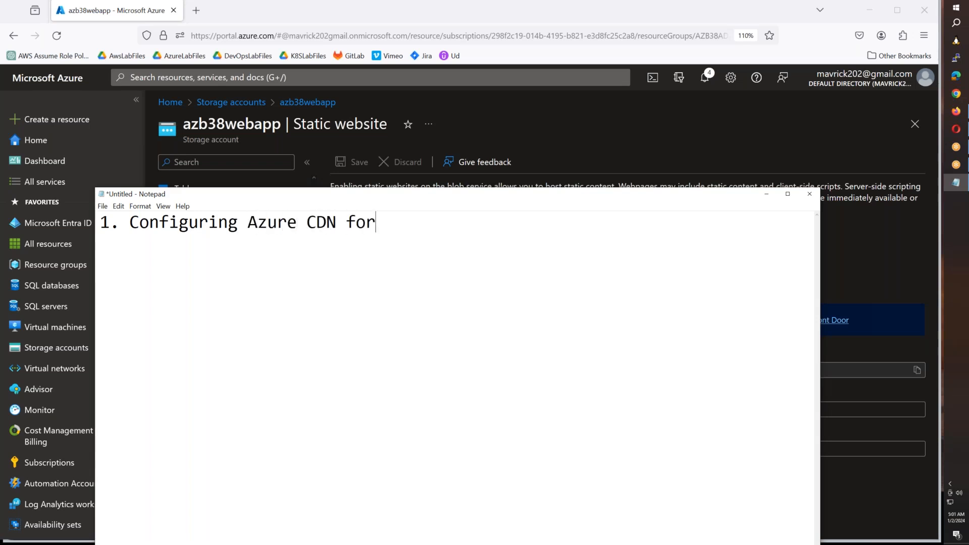
{"action": "key", "text": "BackSpace"}
{"action": "key", "text": "BackSpace"}
{"action": "key", "text": "BackSpace"}
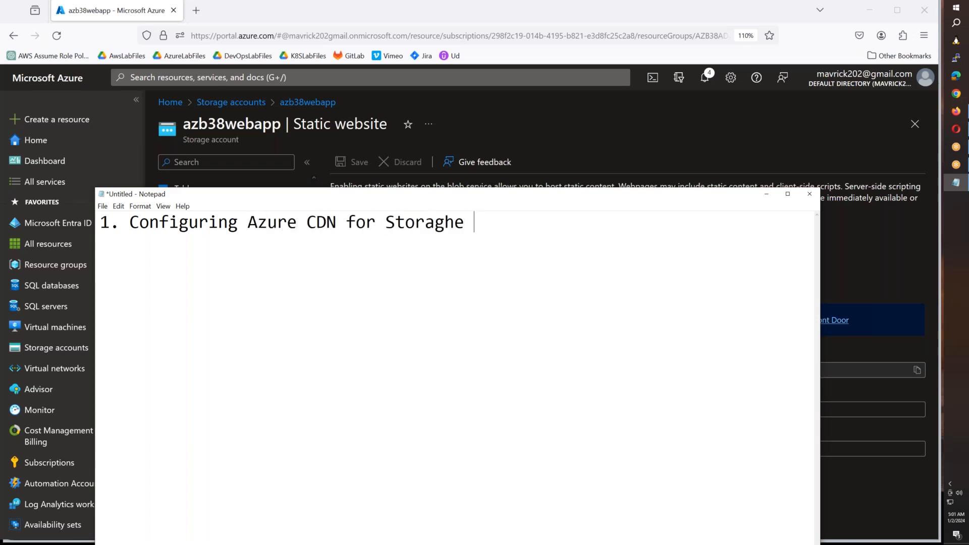
{"action": "type", "text": "e Account"}
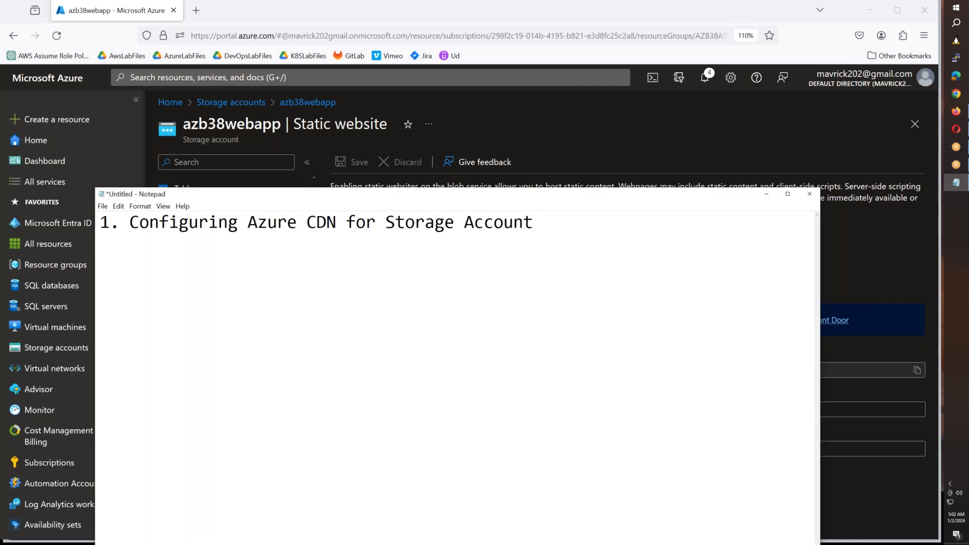
- Switch to the browser, copy the static website's primary endpoint and open it in a new tab to check the site and its host name
{"action": "left_click", "coordinate": [615, 174]}
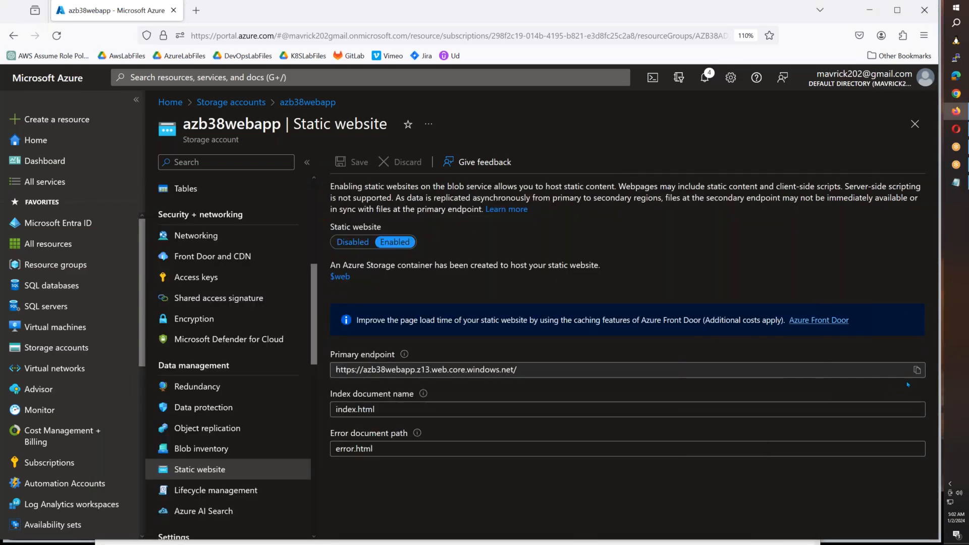
{"action": "left_click", "coordinate": [917, 370]}
{"action": "left_click", "coordinate": [204, 18]}
{"action": "key", "text": "ctrl+v"}
{"action": "key", "text": "Return"}
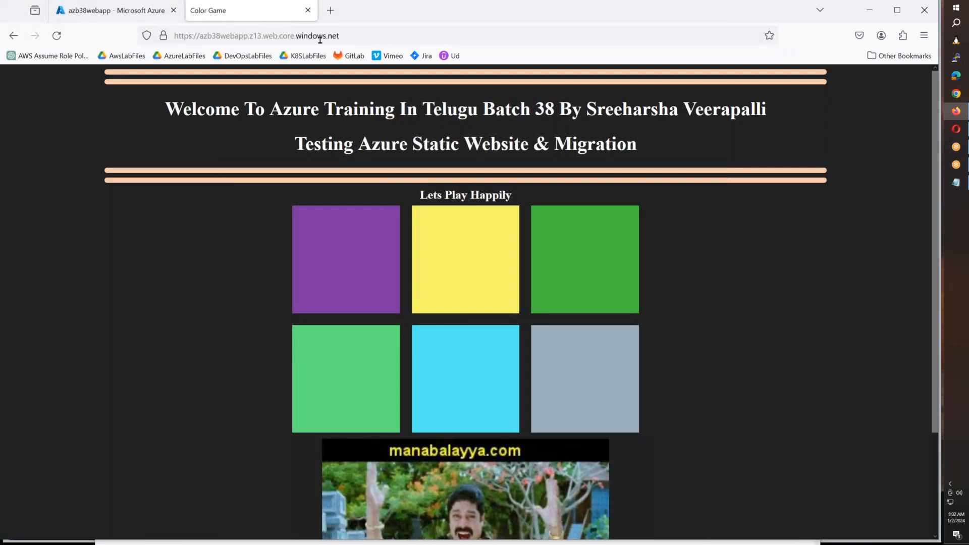
{"action": "left_click_drag", "start_coordinate": [339, 36], "coordinate": [201, 38]}
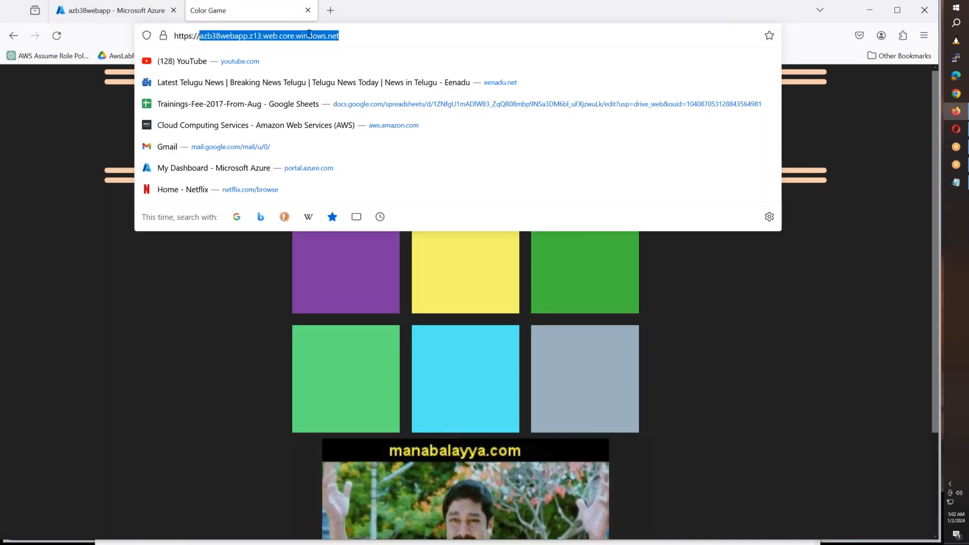
{"action": "key", "text": "Escape"}
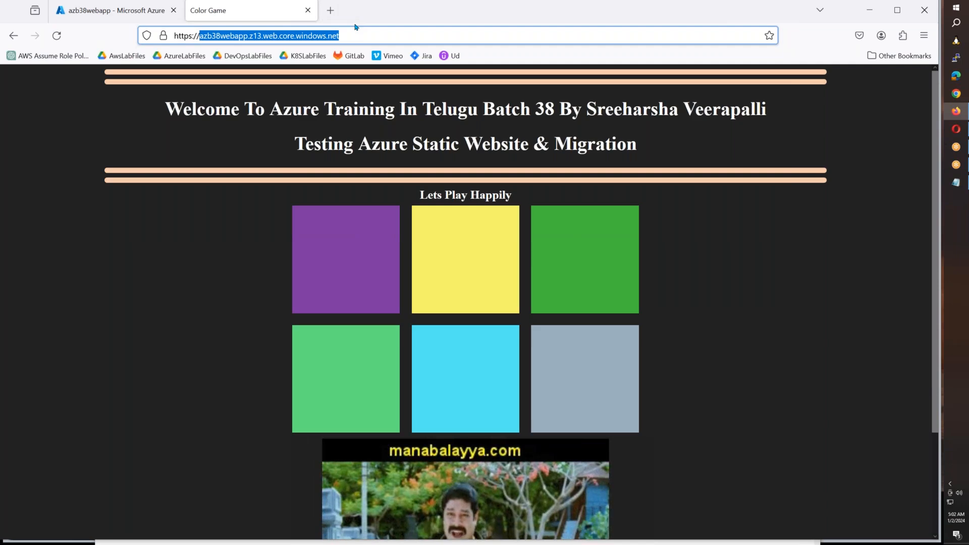
- Switch to Notepad and add a second agenda line reading "2. Creating File Shares for Windows Users"
{"action": "key", "text": "alt+Tab"}
{"action": "key", "text": "Return"}
{"action": "type", "text": "2. Creating File Shares for Wi"}
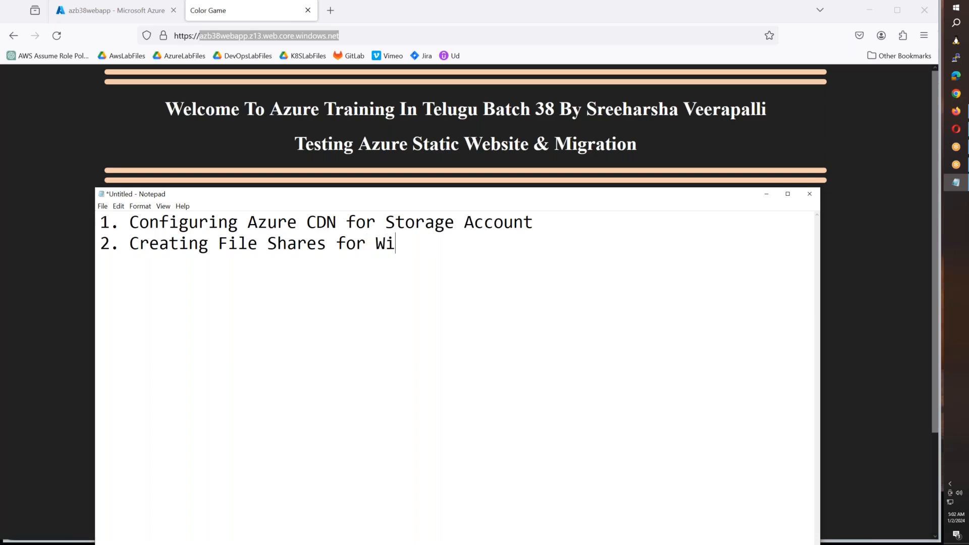
{"action": "type", "text": "ndows Users"}
- Add a third agenda line reading "3. Creating File Shares for Linux Server using NFS."
{"action": "key", "text": "Return"}
{"action": "type", "text": "3. Crea"}
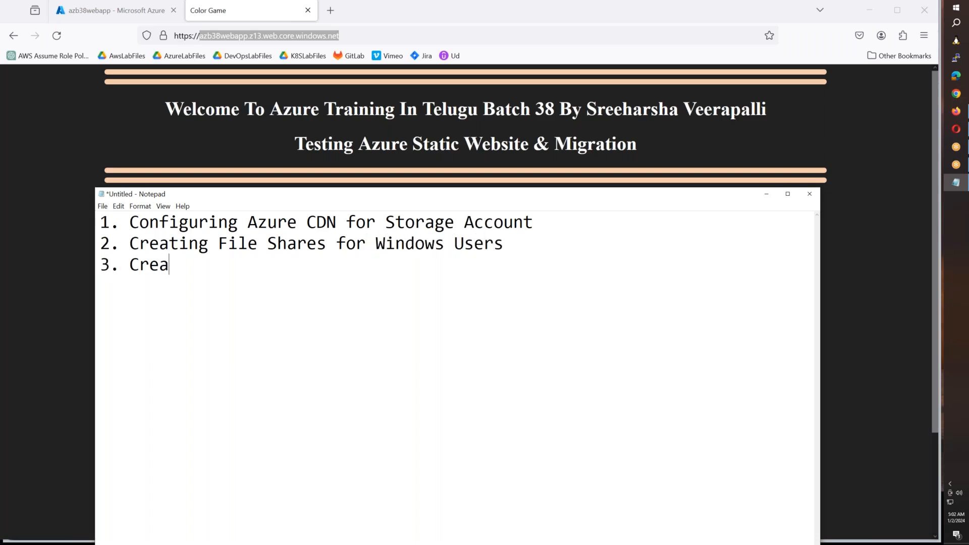
{"action": "type", "text": "ting File Sh"}
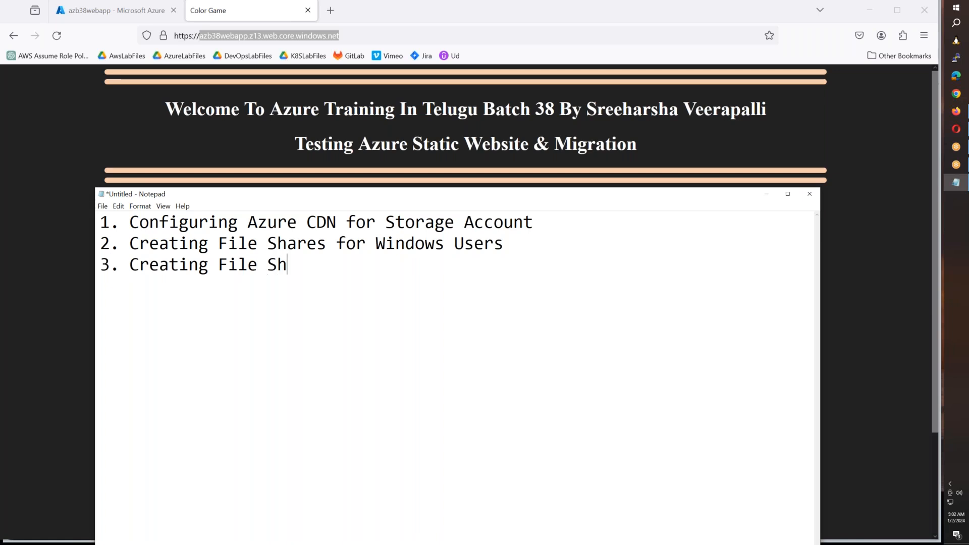
{"action": "type", "text": "ares for Unix"}
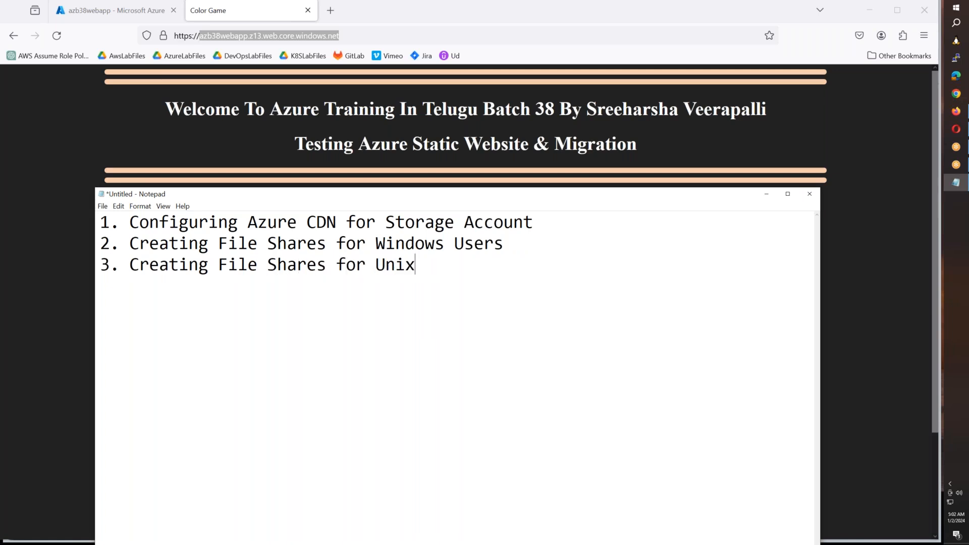
{"action": "key", "text": "BackSpace"}
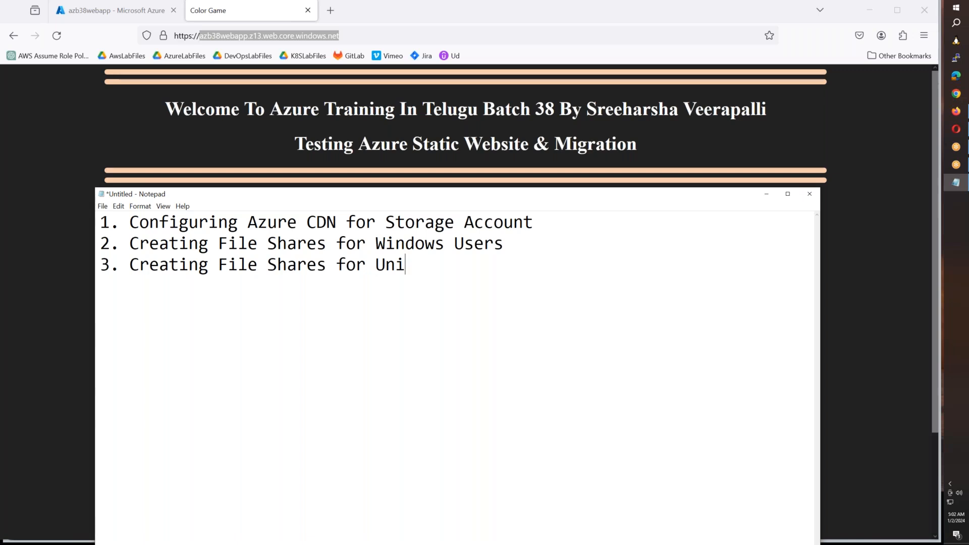
{"action": "key", "text": "BackSpace"}
{"action": "key", "text": "BackSpace"}
{"action": "key", "text": "BackSpace"}
{"action": "type", "text": "Linux Server s"}
{"action": "type", "text": "sing"}
{"action": "key", "text": "BackSpace"}
{"action": "key", "text": "BackSpace"}
{"action": "key", "text": "BackSpace"}
{"action": "key", "text": "BackSpace"}
{"action": "key", "text": "BackSpace"}
{"action": "type", "text": "using "}
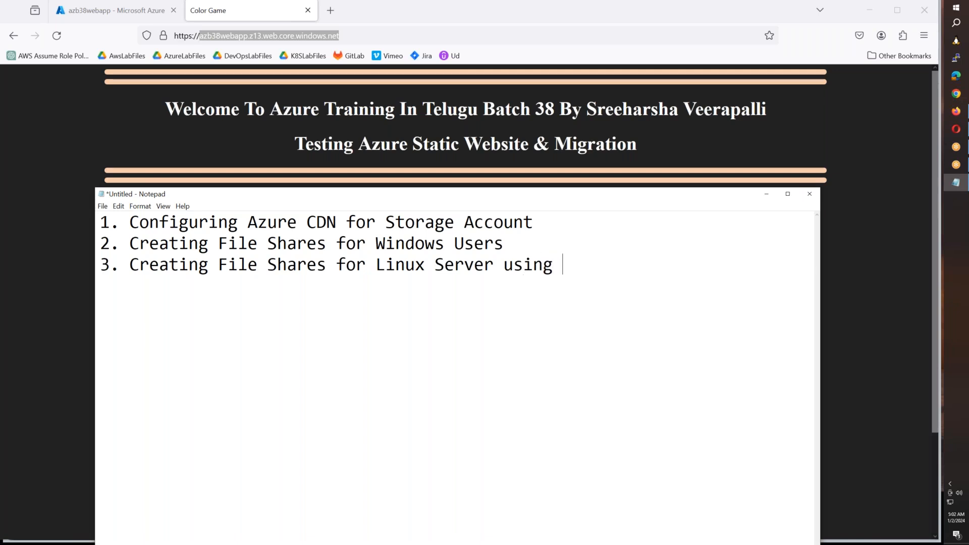
{"action": "type", "text": "NFS."}
- Return to the Azure portal and review azb38webapp's primary endpoint and the custom domain options in its networking settings
{"action": "left_click", "coordinate": [100, 13]}
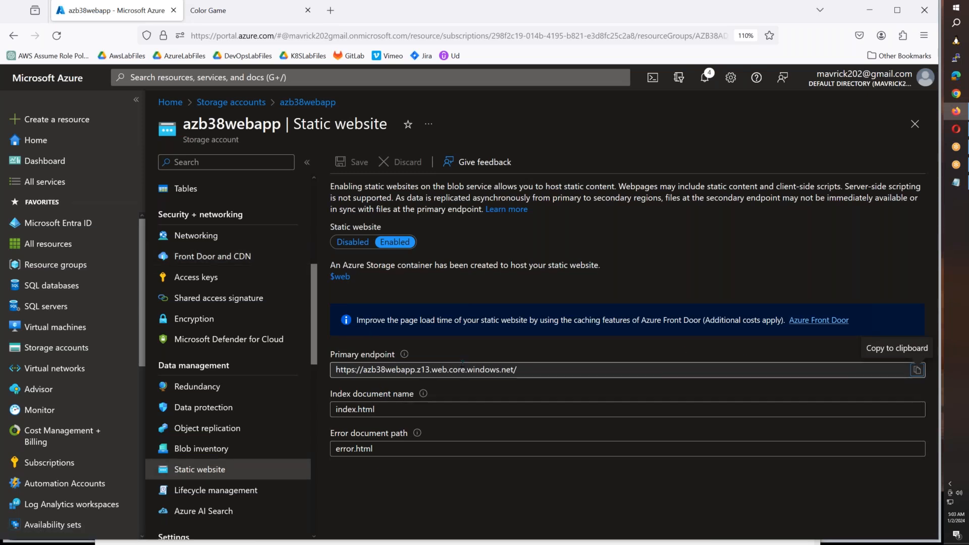
{"action": "left_click_drag", "start_coordinate": [523, 371], "coordinate": [340, 370]}
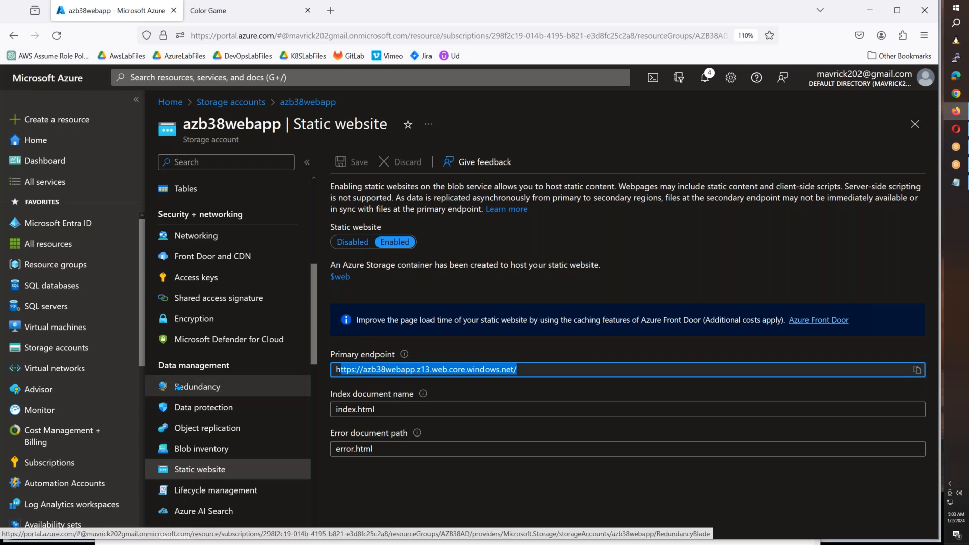
{"action": "left_click", "coordinate": [212, 236]}
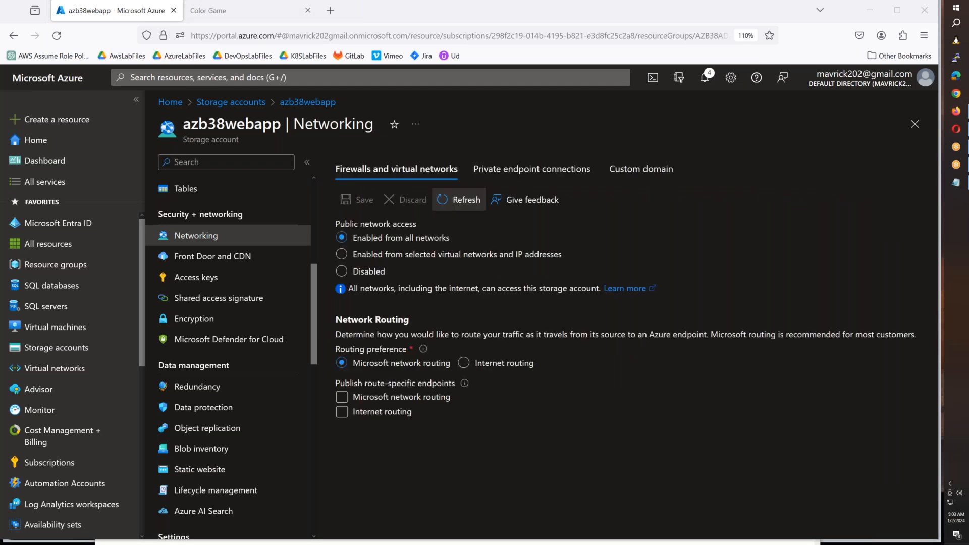
{"action": "left_click", "coordinate": [641, 168]}
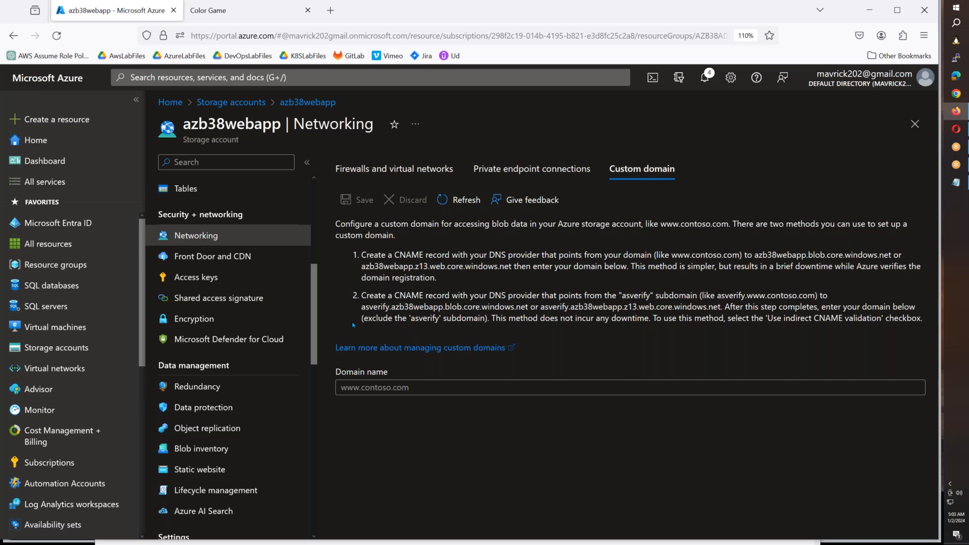
{"action": "left_click", "coordinate": [227, 11]}
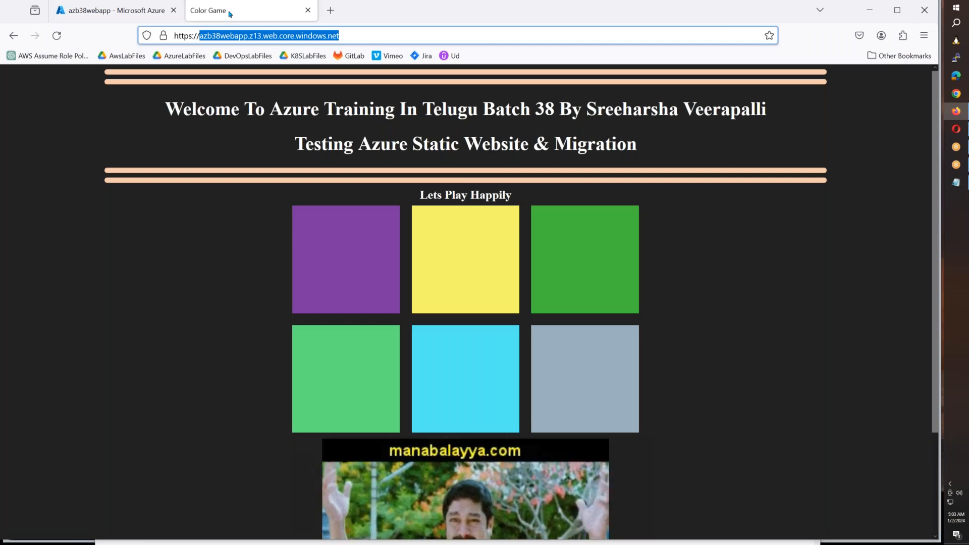
{"action": "left_click", "coordinate": [155, 20]}
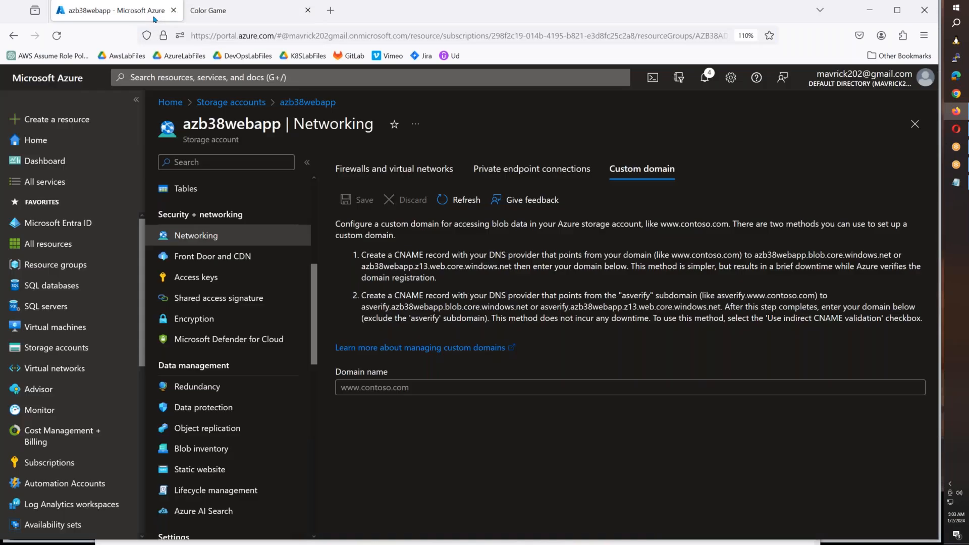
- Start a new Azure CDN endpoint for azb38webapp with the static website origin azb38webapp.z13.web.core.windows.net
{"action": "left_click", "coordinate": [207, 256]}
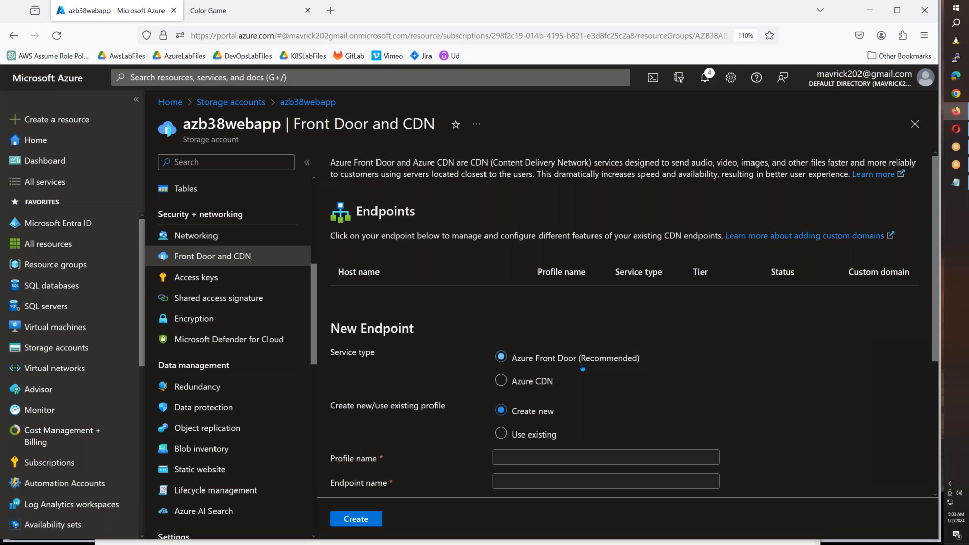
{"action": "left_click", "coordinate": [538, 382]}
{"action": "scroll", "coordinate": [606, 326], "scroll_direction": "down", "scroll_amount": 3}
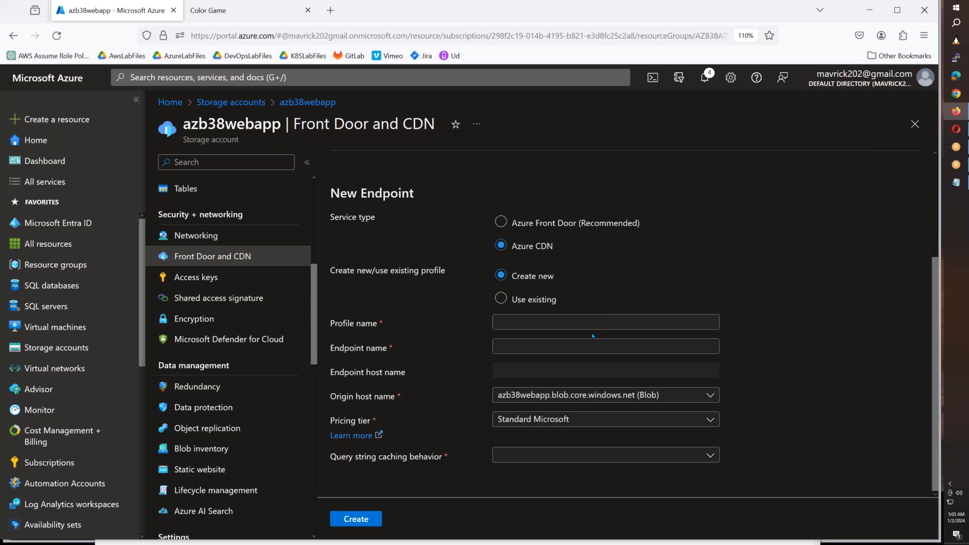
{"action": "left_click", "coordinate": [599, 397]}
{"action": "left_click", "coordinate": [602, 439]}
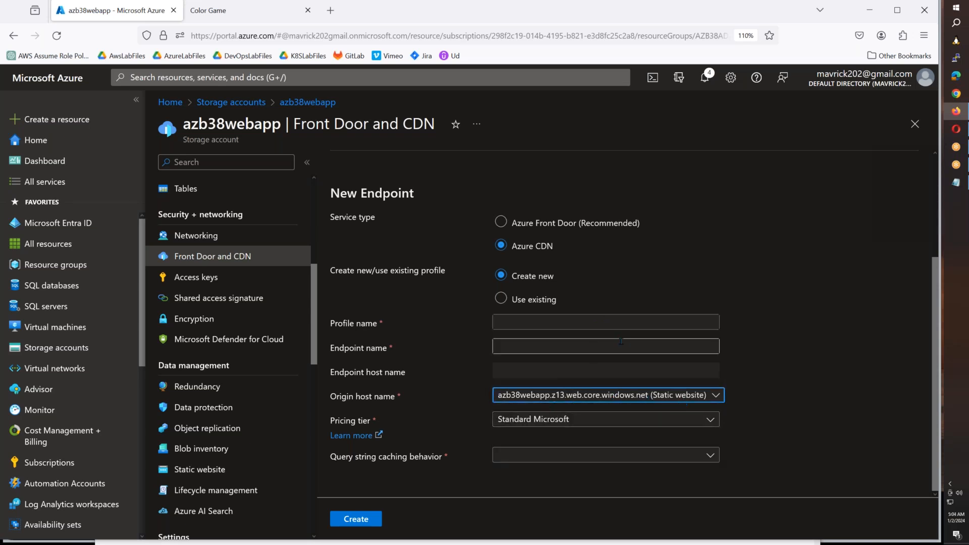
- Name the new CDN profile azb38cdn and its endpoint azb38cdn-ep
{"action": "left_click", "coordinate": [613, 321]}
{"action": "type", "text": "a"}
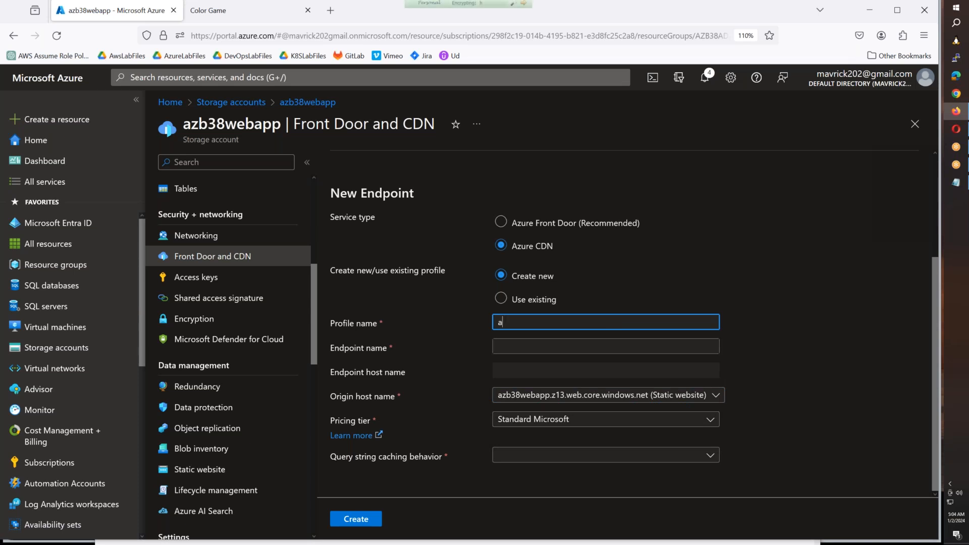
{"action": "type", "text": "zb38cdn"}
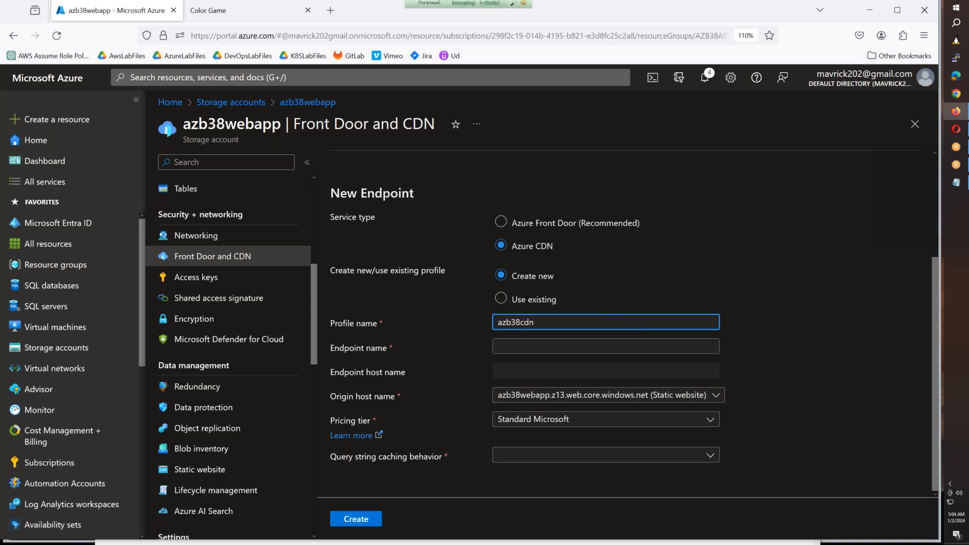
{"action": "left_click", "coordinate": [601, 343]}
{"action": "left_click", "coordinate": [532, 322]}
{"action": "double_click", "coordinate": [532, 323]}
{"action": "key", "text": "ctrl+c"}
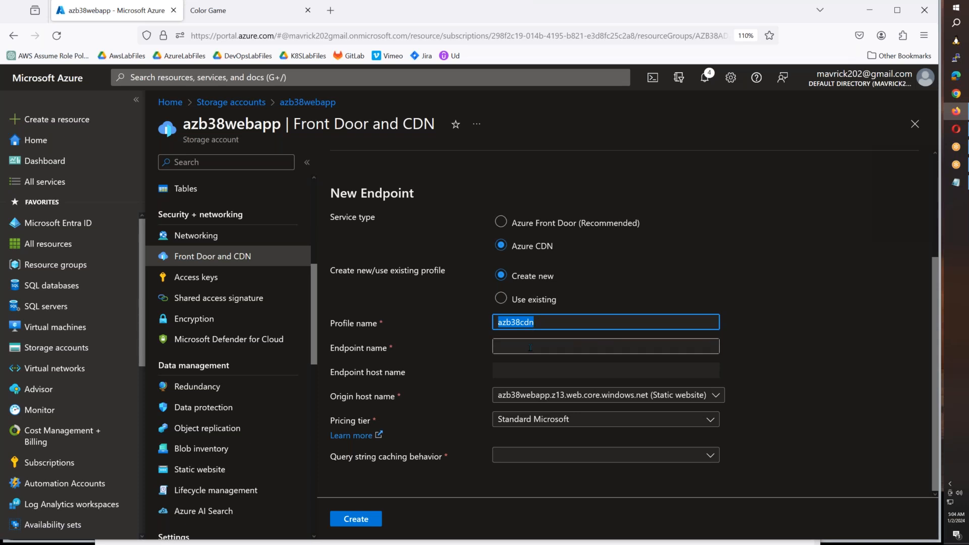
{"action": "left_click", "coordinate": [530, 347]}
{"action": "key", "text": "ctrl+v"}
{"action": "type", "text": "-ep"}
{"action": "key", "text": "Tab"}
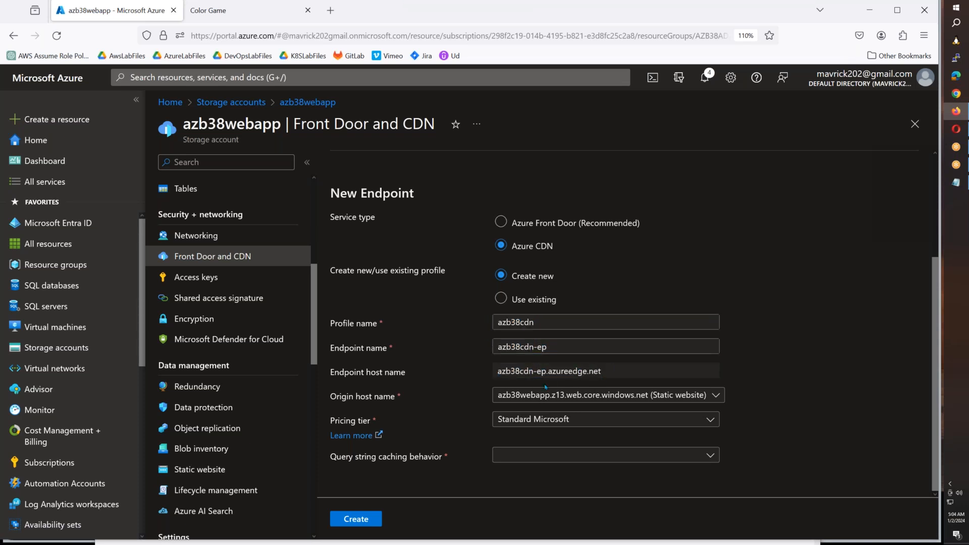
{"action": "left_click_drag", "start_coordinate": [498, 372], "coordinate": [600, 371]}
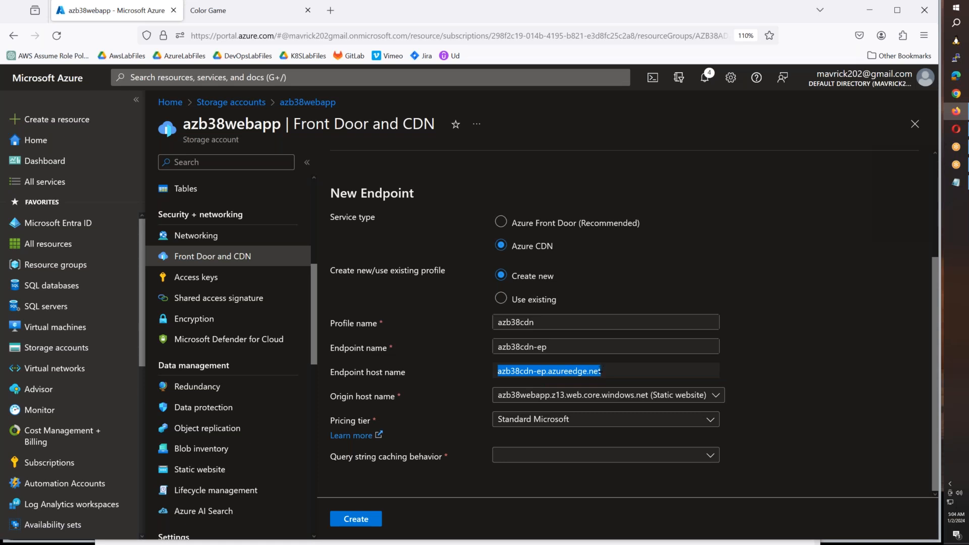
- Choose the Standard Microsoft pricing tier and Use Query String caching behavior, and create the CDN endpoint
{"action": "left_click", "coordinate": [555, 419]}
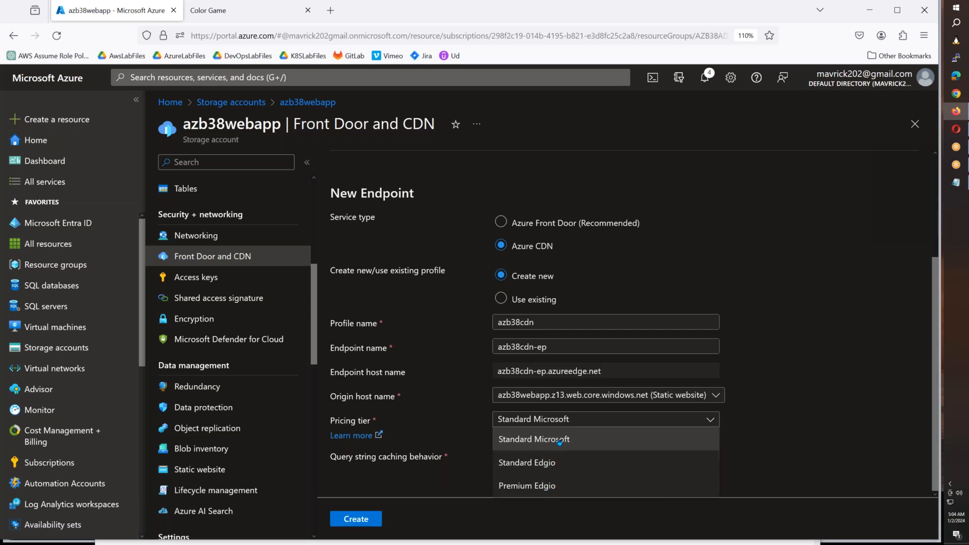
{"action": "left_click", "coordinate": [560, 440]}
{"action": "left_click", "coordinate": [550, 455]}
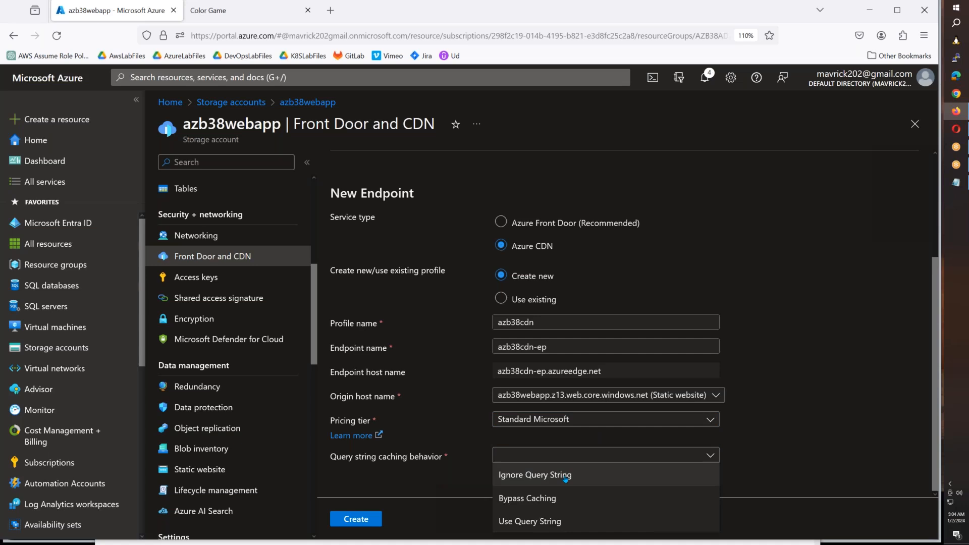
{"action": "left_click", "coordinate": [562, 522]}
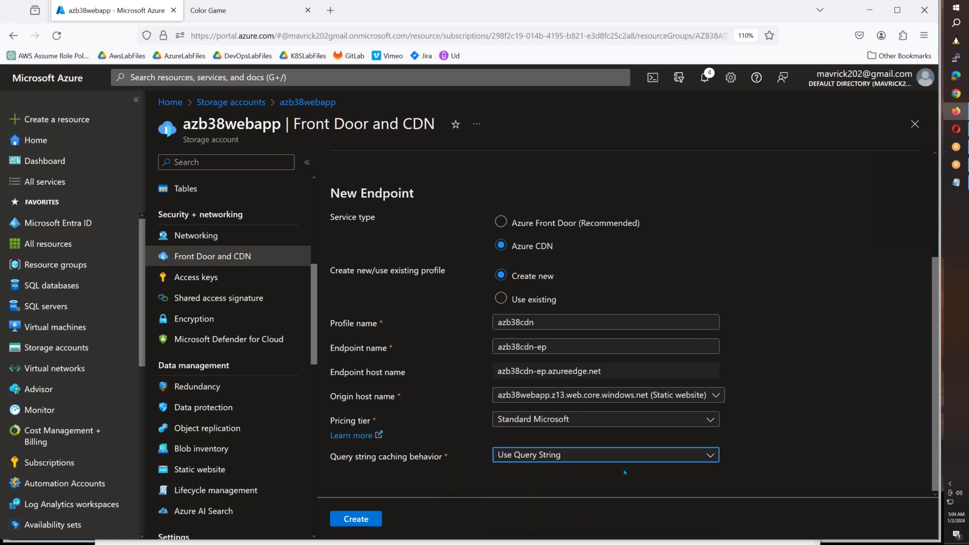
{"action": "left_click", "coordinate": [366, 522]}
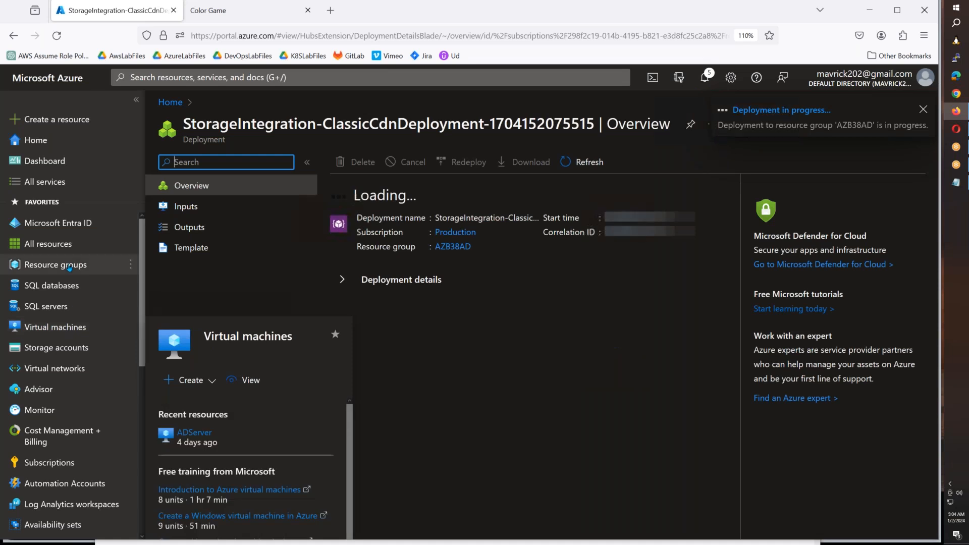
- Open the Storage accounts page in a new browser tab
{"action": "right_click", "coordinate": [59, 346]}
{"action": "left_click", "coordinate": [129, 148]}
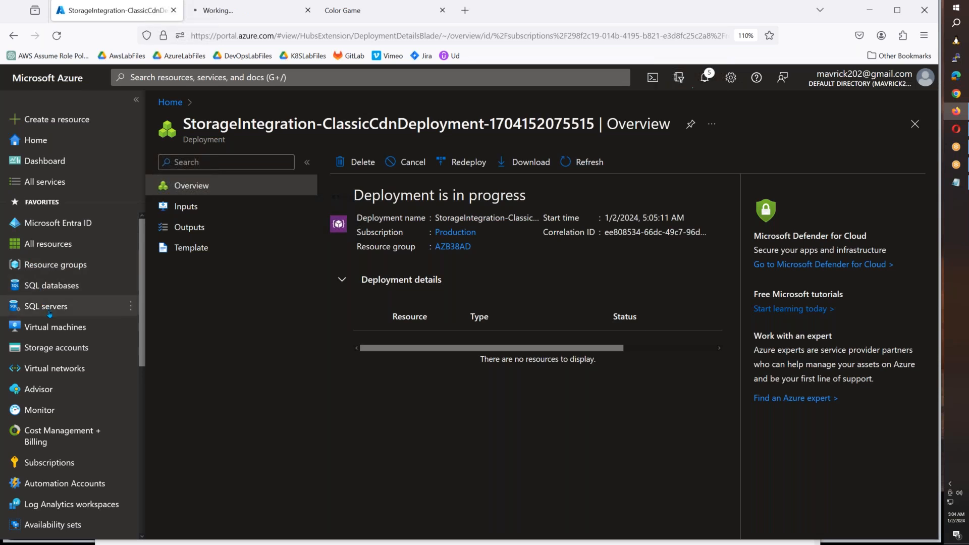
- Open the Virtual machines page in a new browser tab and start the ADServer virtual machine
{"action": "right_click", "coordinate": [44, 327]}
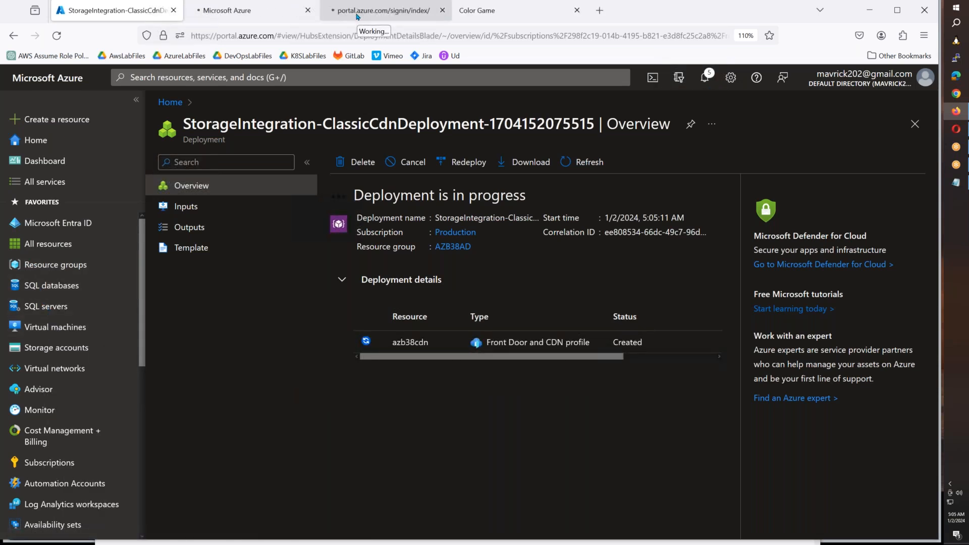
{"action": "left_click", "coordinate": [356, 15]}
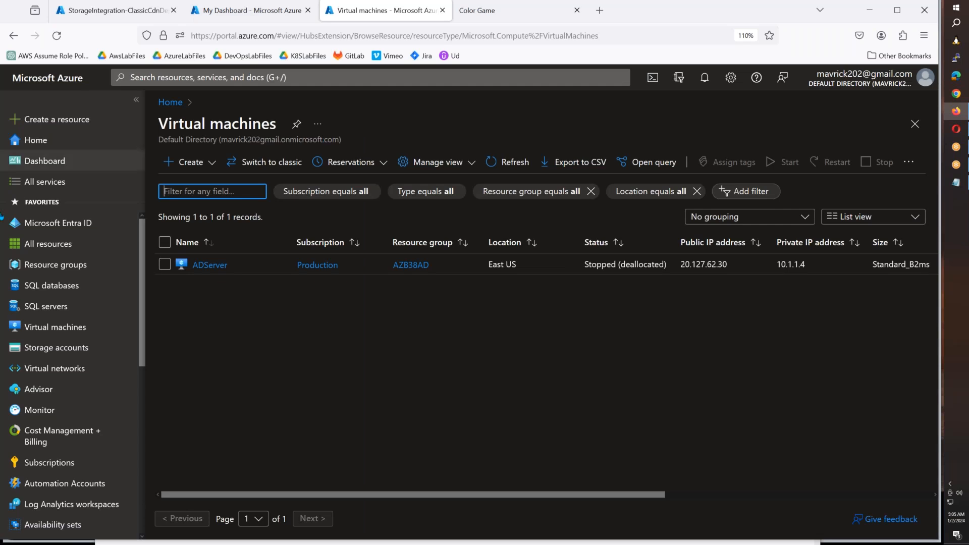
{"action": "left_click", "coordinate": [165, 264]}
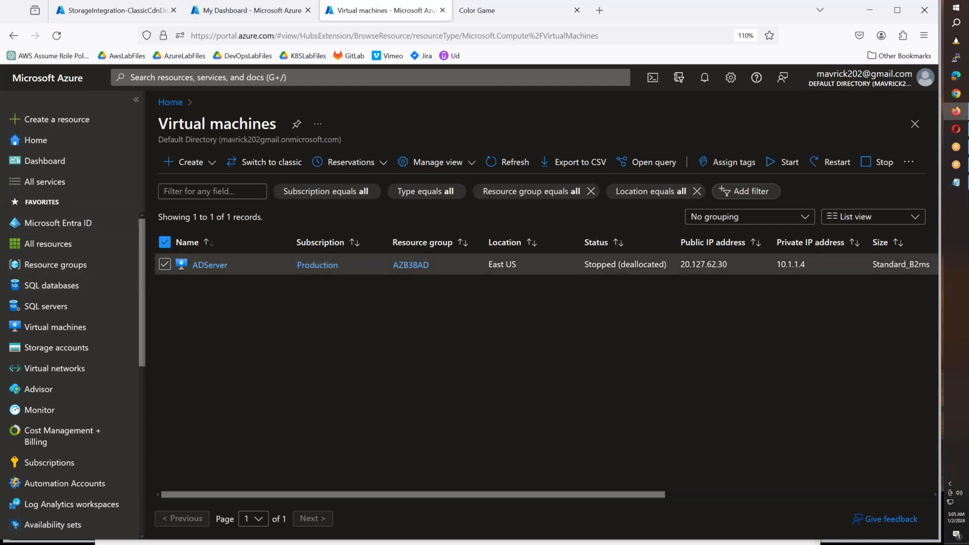
{"action": "left_click", "coordinate": [781, 162]}
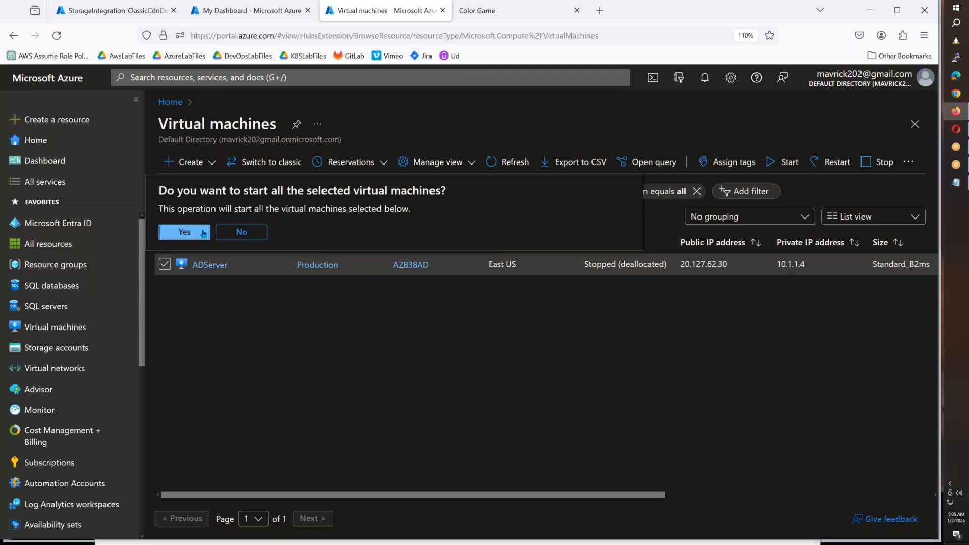
{"action": "key", "text": "Return"}
- Open Azure Cloud Shell in another new browser tab
{"action": "left_click", "coordinate": [600, 11]}
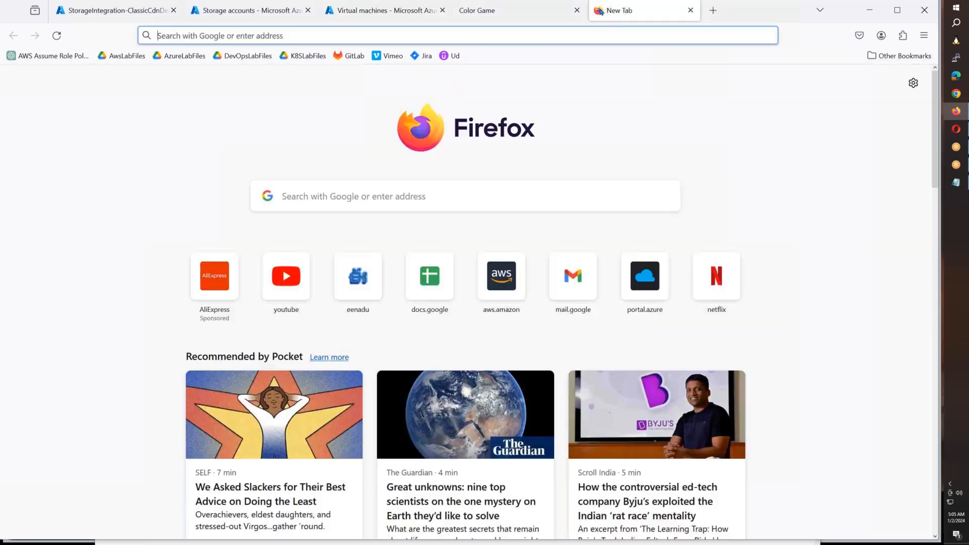
{"action": "type", "text": "shell.azure.com/"}
{"action": "key", "text": "Return"}
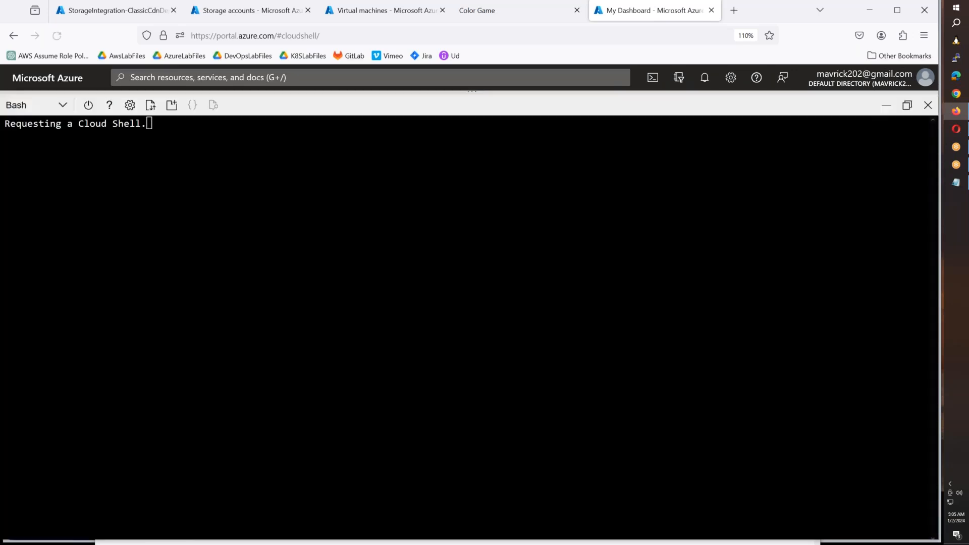
- Switch to File Explorer and open the Azure-Scripts folder
{"action": "key", "text": "super+e"}
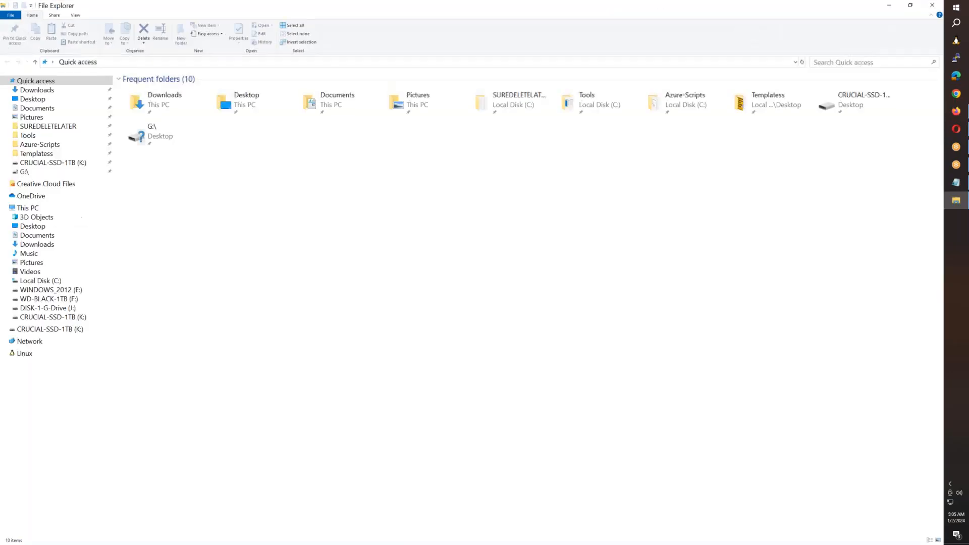
{"action": "left_click", "coordinate": [62, 126]}
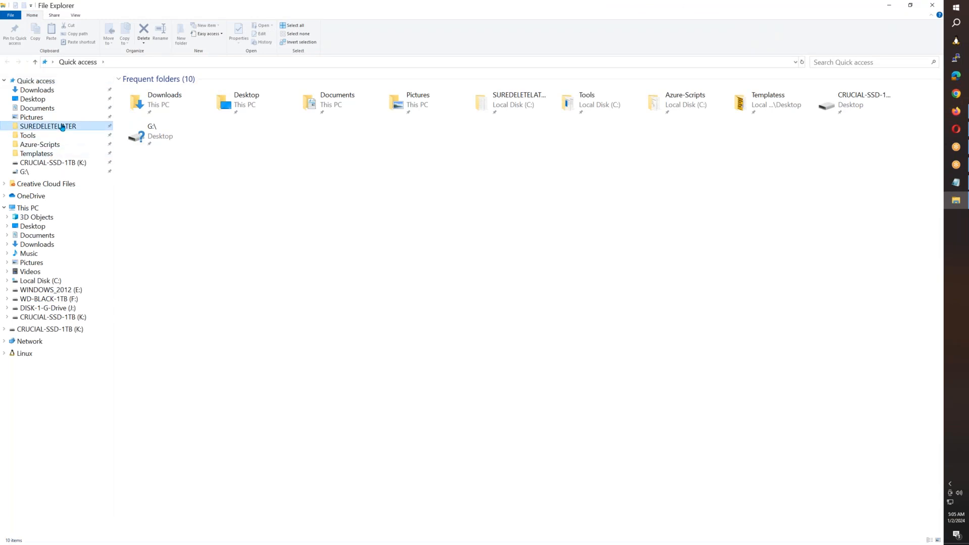
{"action": "left_click", "coordinate": [48, 144]}
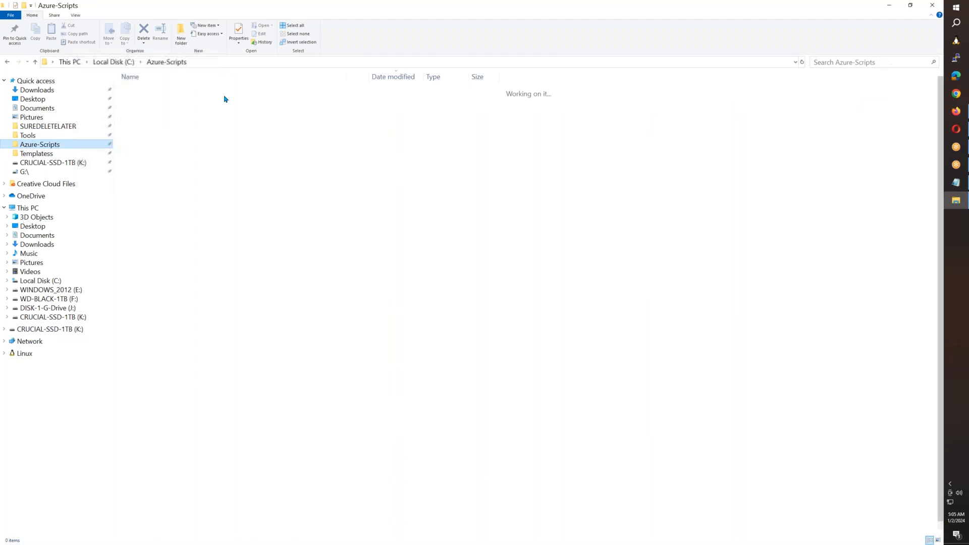
{"action": "right_click", "coordinate": [148, 93]}
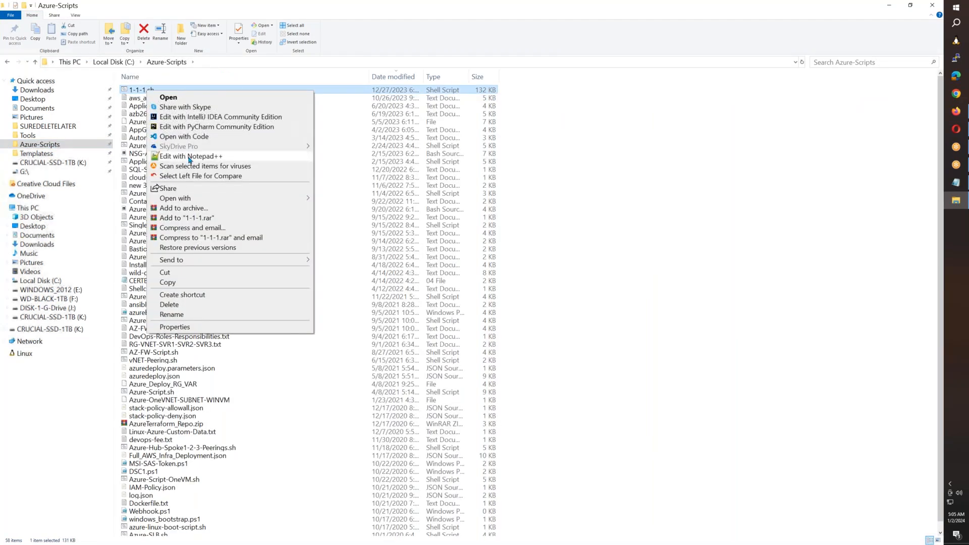
{"action": "left_click", "coordinate": [186, 154]}
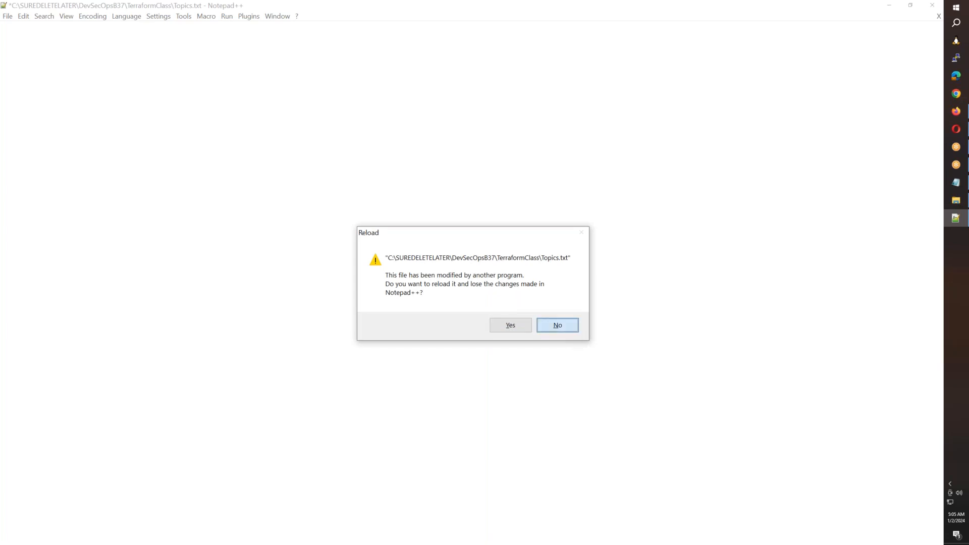
{"action": "left_click", "coordinate": [548, 326]}
{"action": "left_click", "coordinate": [404, 297]}
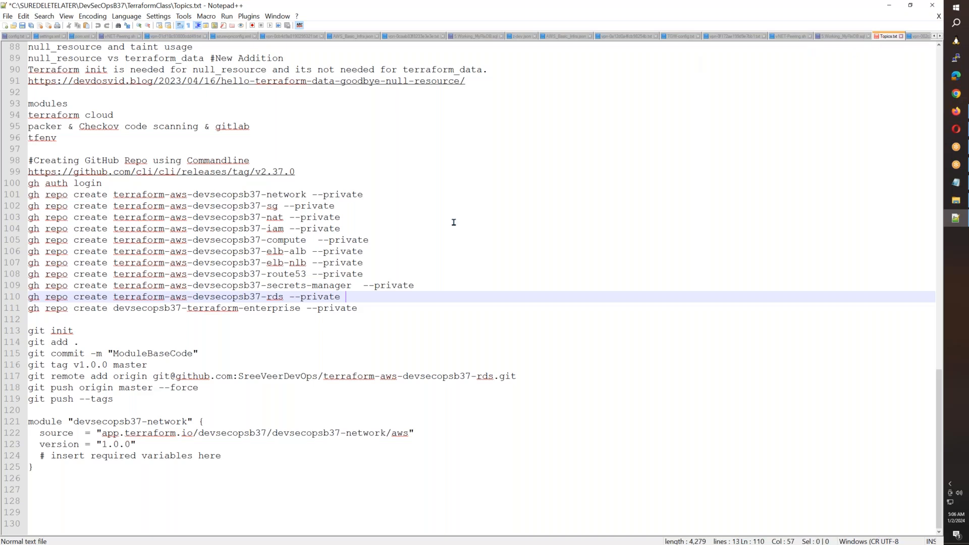
{"action": "scroll", "coordinate": [397, 334], "scroll_direction": "up", "scroll_amount": 1}
{"action": "scroll", "coordinate": [397, 334], "scroll_direction": "up", "scroll_amount": 4}
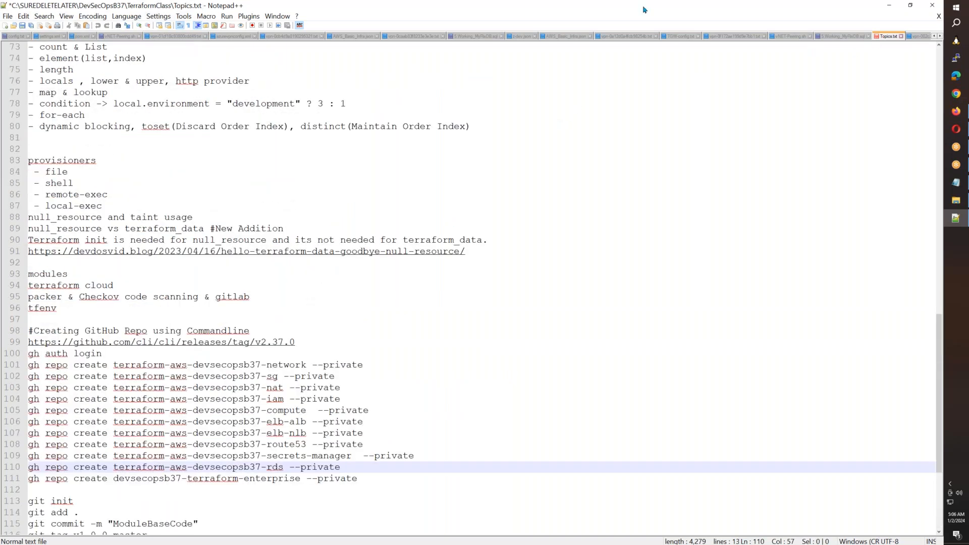
{"action": "left_click_drag", "start_coordinate": [642, 8], "coordinate": [662, 161]}
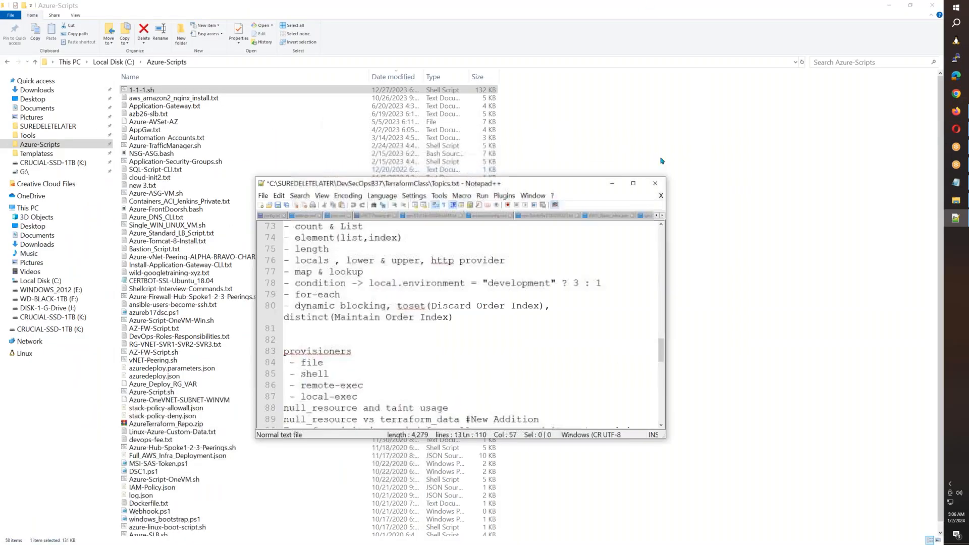
{"action": "left_click", "coordinate": [653, 188]}
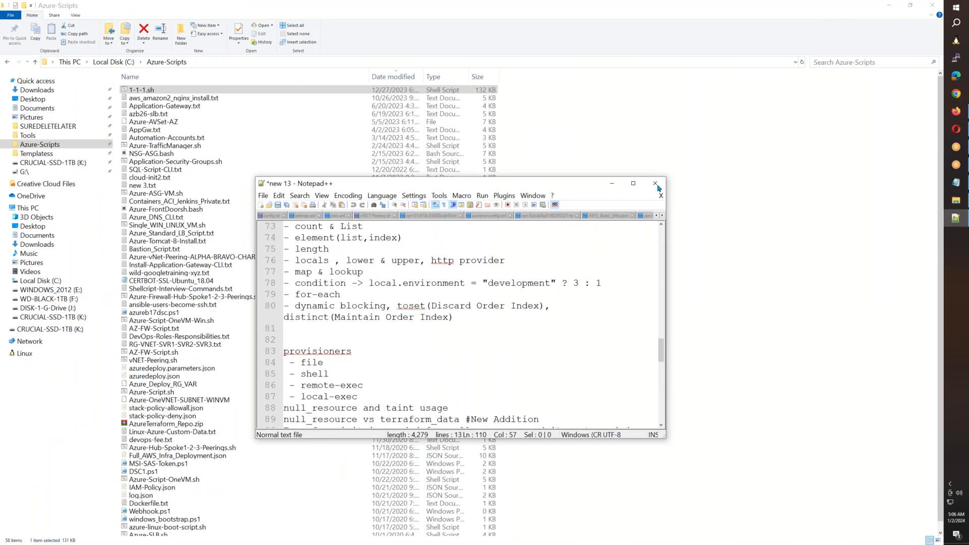
{"action": "left_click", "coordinate": [656, 184]}
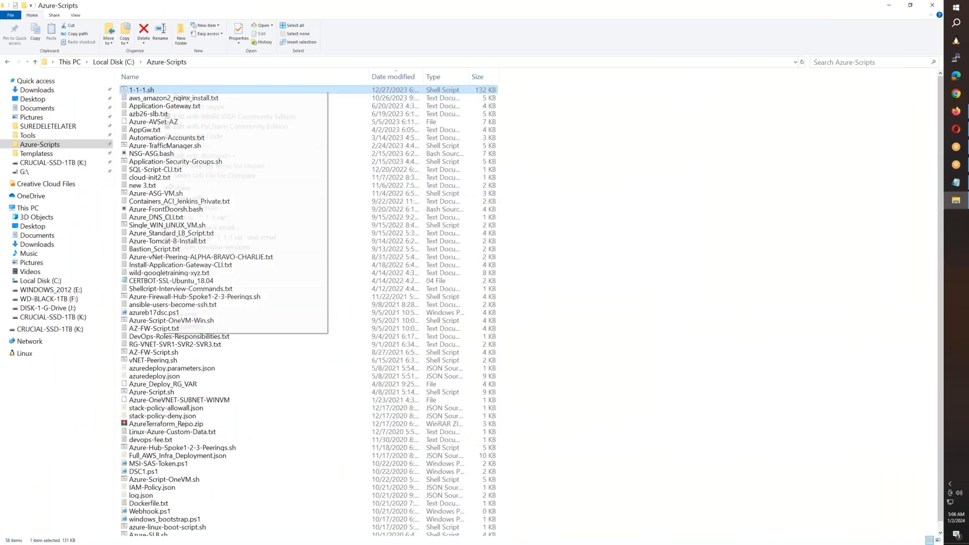
- Open 1-1-1.sh in a maximized Notepad++ window and find the text NFS in the script
{"action": "right_click", "coordinate": [161, 93]}
{"action": "left_click", "coordinate": [186, 154]}
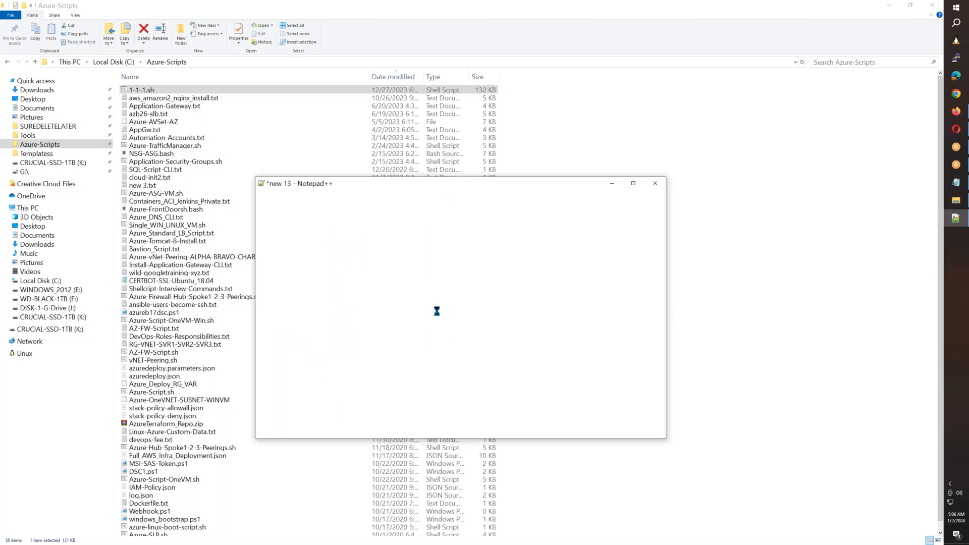
{"action": "left_click", "coordinate": [633, 183]}
{"action": "left_click", "coordinate": [497, 240]}
{"action": "key", "text": "ctrl+f"}
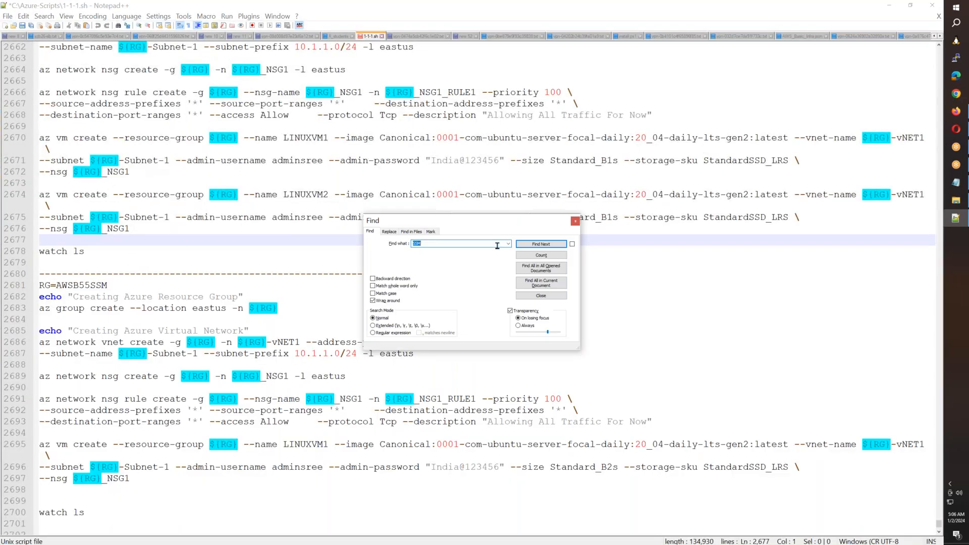
{"action": "type", "text": "NFS"}
{"action": "key", "text": "Return"}
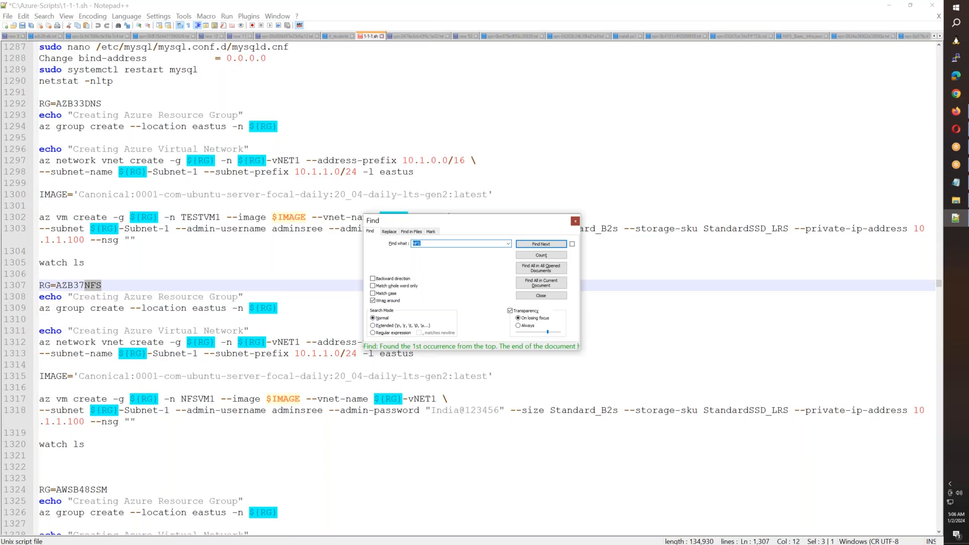
{"action": "key", "text": "Escape"}
- Change the RG variable of the NFS script block to AZB38NFS
{"action": "key", "text": "Left"}
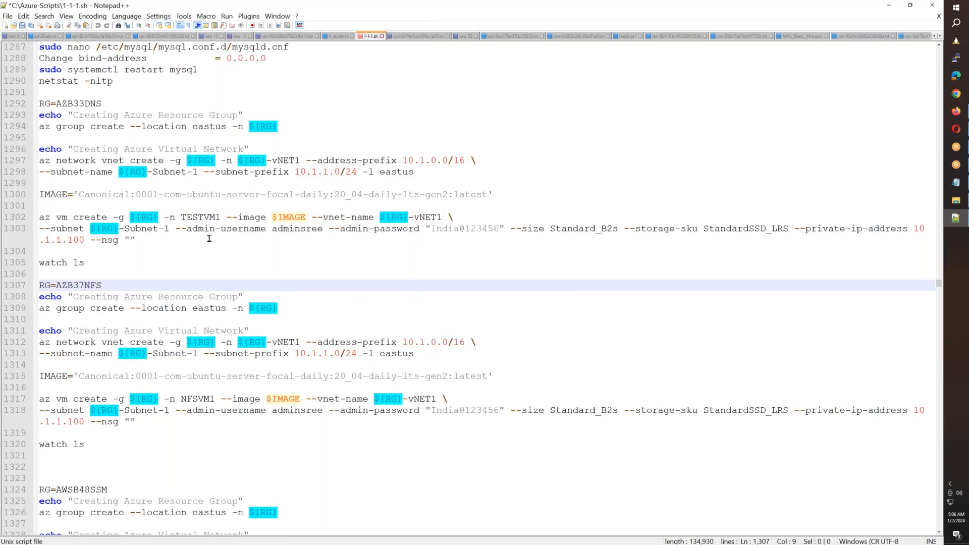
{"action": "key", "text": "BackSpace"}
{"action": "type", "text": "8"}
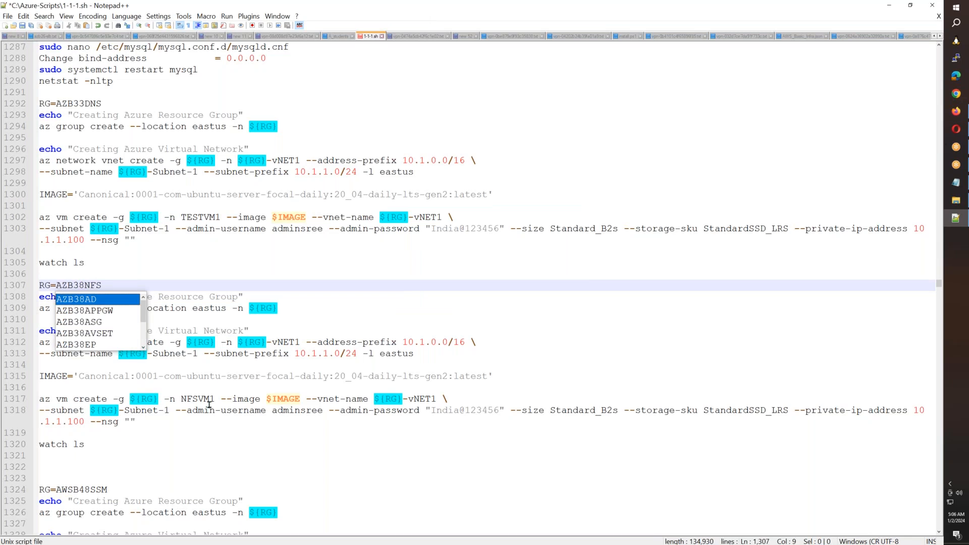
{"action": "left_click", "coordinate": [203, 438]}
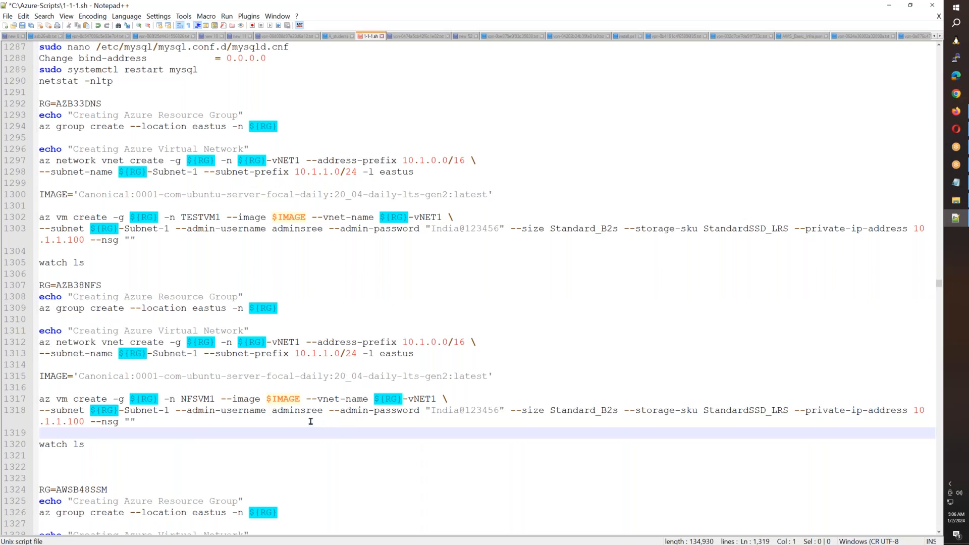
- Duplicate the NFSVM1 az vm create command, including its admin password option, below the original in the AZB38NFS block
{"action": "left_click", "coordinate": [139, 423]}
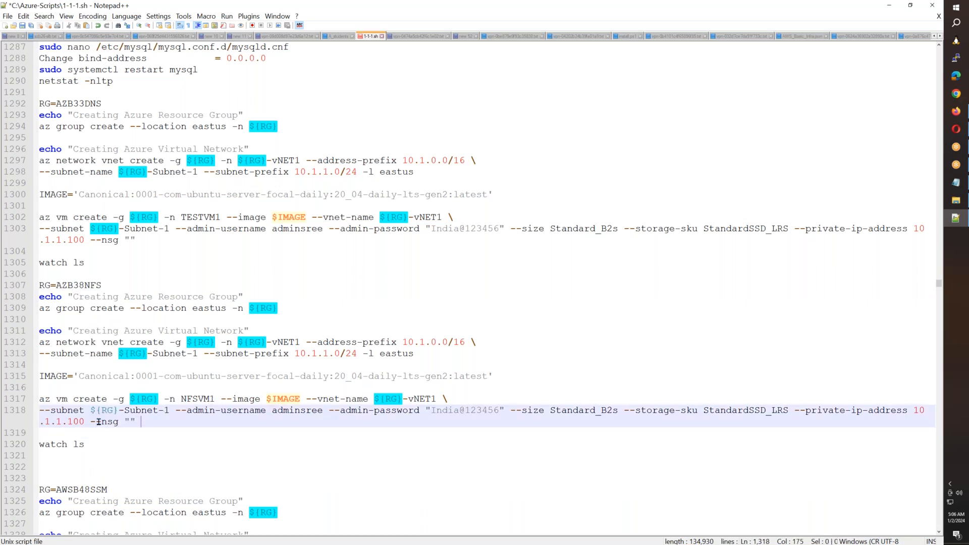
{"action": "left_click_drag", "start_coordinate": [99, 421], "coordinate": [28, 403]}
{"action": "key", "text": "ctrl+c"}
{"action": "left_click", "coordinate": [178, 425]}
{"action": "key", "text": "Return"}
{"action": "key", "text": "Return"}
{"action": "key", "text": "ctrl+v"}
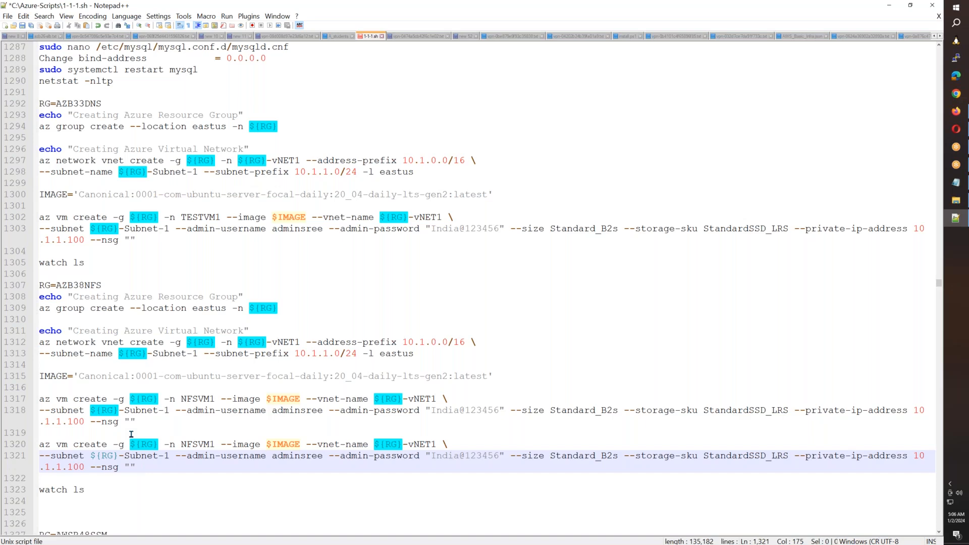
- Remove the empty --nsg option from both NFSVM1 commands and set the second one's private IP address to 10.1.1.101
{"action": "left_click", "coordinate": [134, 469]}
{"action": "key", "text": "BackSpace"}
{"action": "key", "text": "BackSpace"}
{"action": "key", "text": "BackSpace"}
{"action": "key", "text": "BackSpace"}
{"action": "key", "text": "BackSpace"}
{"action": "key", "text": "BackSpace"}
{"action": "key", "text": "BackSpace"}
{"action": "key", "text": "BackSpace"}
{"action": "key", "text": "BackSpace"}
{"action": "key", "text": "BackSpace"}
{"action": "type", "text": "1"}
{"action": "left_click", "coordinate": [163, 425]}
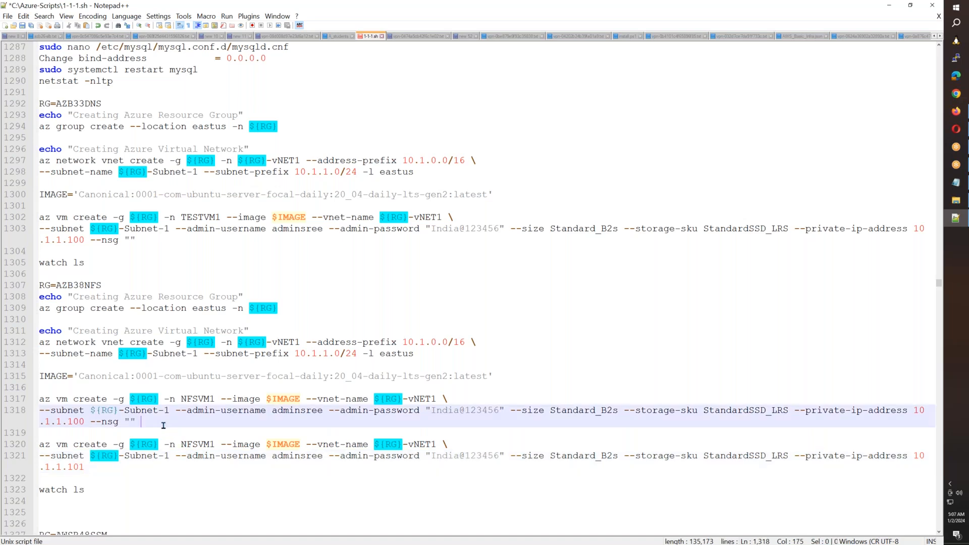
{"action": "key", "text": "BackSpace"}
{"action": "key", "text": "BackSpace"}
{"action": "key", "text": "BackSpace"}
{"action": "key", "text": "BackSpace"}
{"action": "key", "text": "BackSpace"}
{"action": "key", "text": "BackSpace"}
{"action": "key", "text": "BackSpace"}
{"action": "key", "text": "BackSpace"}
- Copy the NSG and NSG rule creation commands from the AZB38ASG block to below the virtual network command in the AZB38NFS block
{"action": "scroll", "coordinate": [292, 361], "scroll_direction": "up", "scroll_amount": 11}
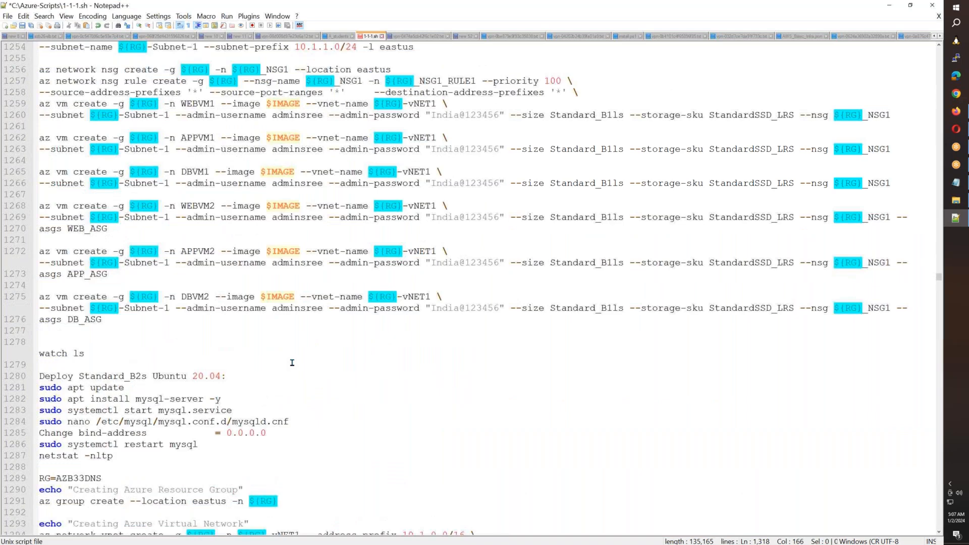
{"action": "scroll", "coordinate": [292, 363], "scroll_direction": "up", "scroll_amount": 3}
{"action": "left_click_drag", "start_coordinate": [656, 206], "coordinate": [4, 172]}
{"action": "key", "text": "ctrl+c"}
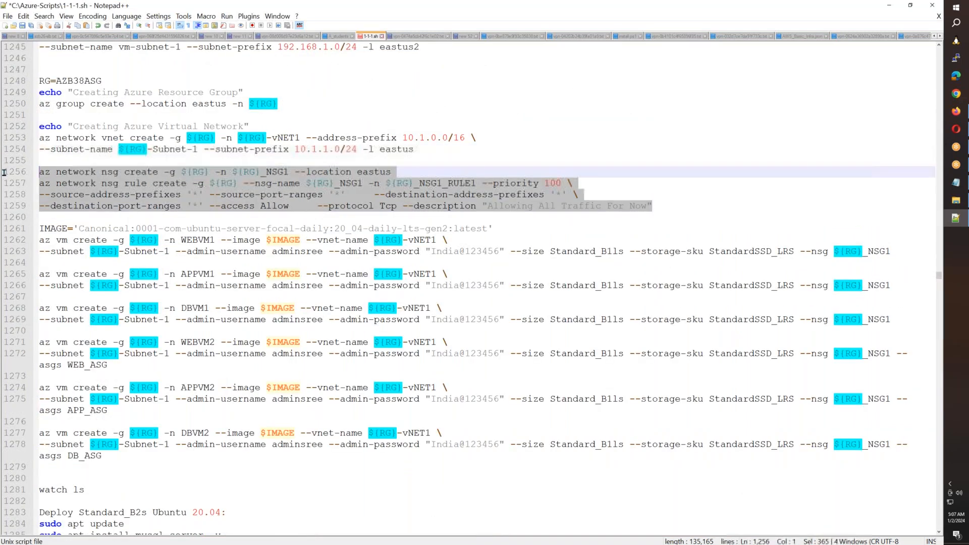
{"action": "scroll", "coordinate": [200, 322], "scroll_direction": "down", "scroll_amount": 6}
{"action": "scroll", "coordinate": [201, 322], "scroll_direction": "down", "scroll_amount": 5}
{"action": "scroll", "coordinate": [201, 321], "scroll_direction": "down", "scroll_amount": 5}
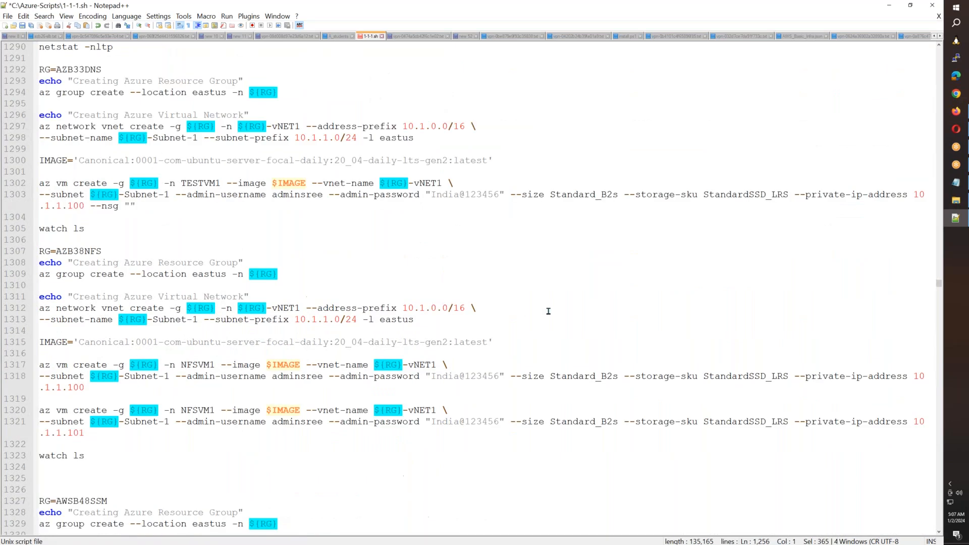
{"action": "left_click", "coordinate": [470, 319]}
{"action": "key", "text": "ctrl+v"}
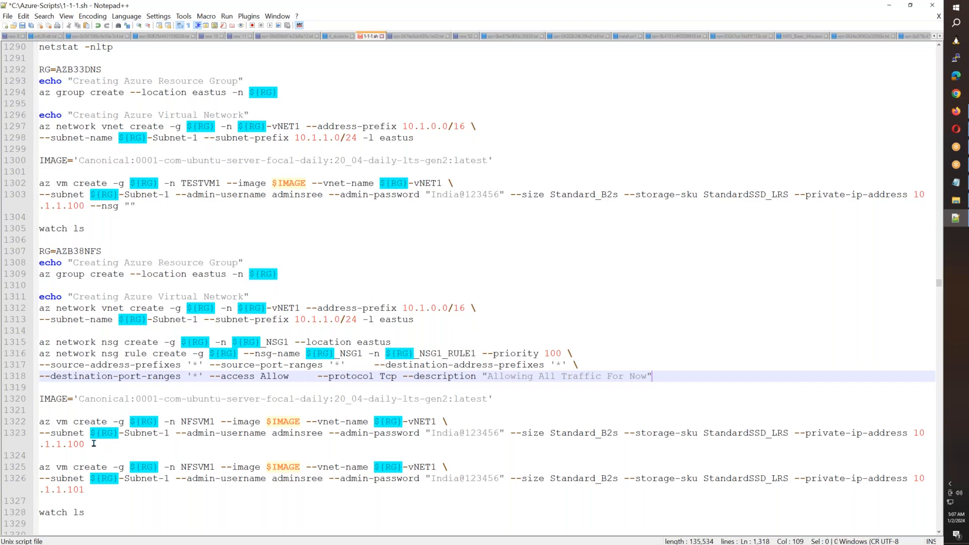
- Append --zone 1 to the first NFSVM1 creation command and --zone 2 to the second
{"action": "left_click", "coordinate": [246, 449]}
{"action": "type", "text": "--zone 1"}
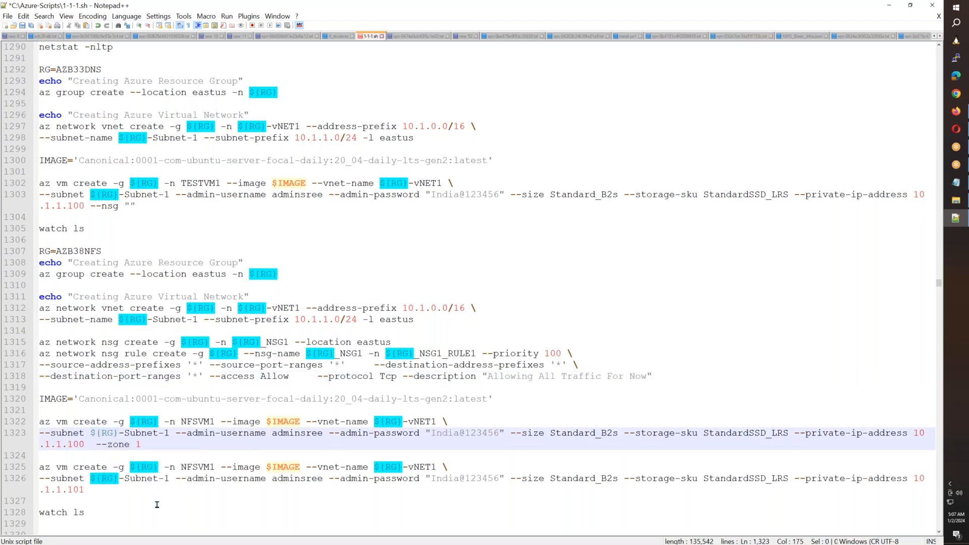
{"action": "left_click", "coordinate": [147, 488]}
{"action": "type", "text": "--zone 2"}
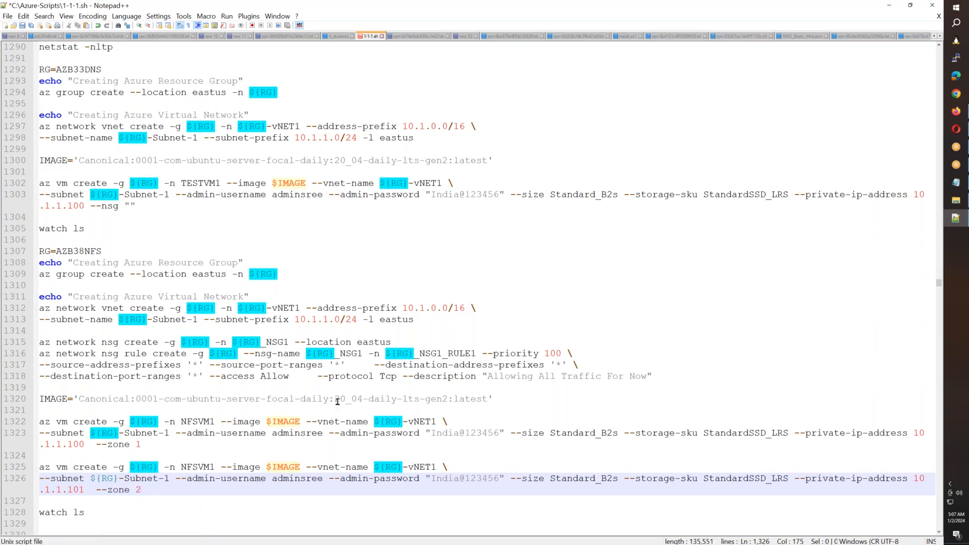
{"action": "left_click", "coordinate": [500, 418]}
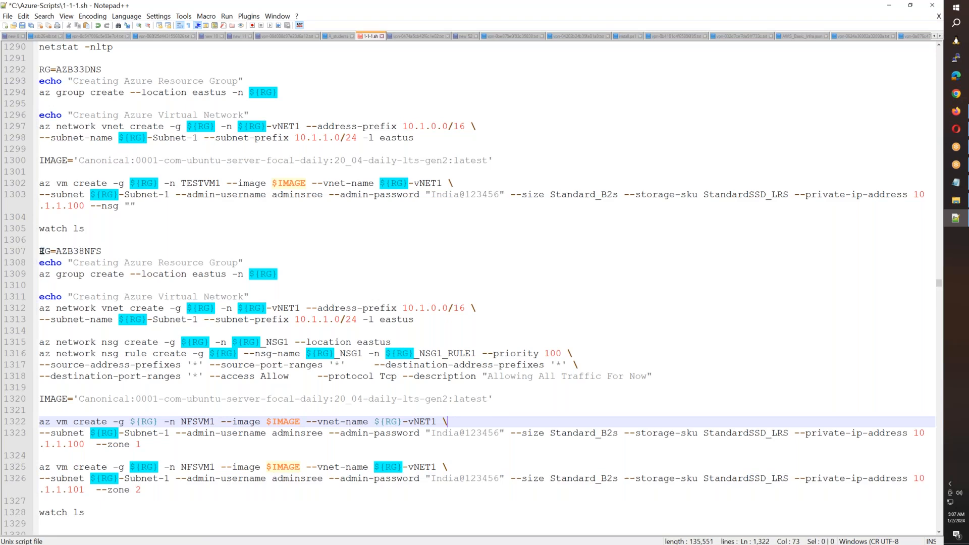
- Copy the whole AZB38NFS block through watch ls, including its admin passwords, and paste it into Cloud Shell in Firefox
{"action": "left_click_drag", "start_coordinate": [40, 251], "coordinate": [141, 529]}
{"action": "key", "text": "ctrl+c"}
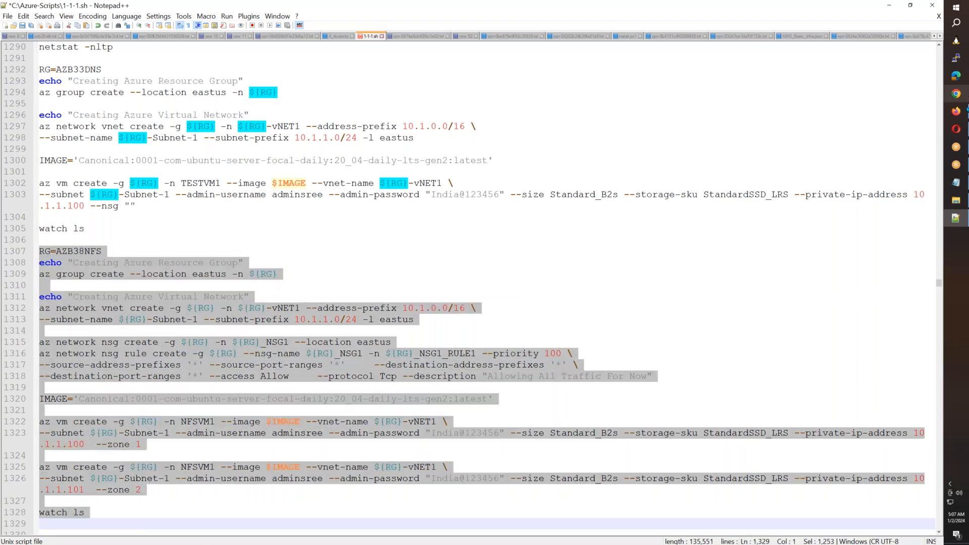
{"action": "left_click", "coordinate": [955, 111]}
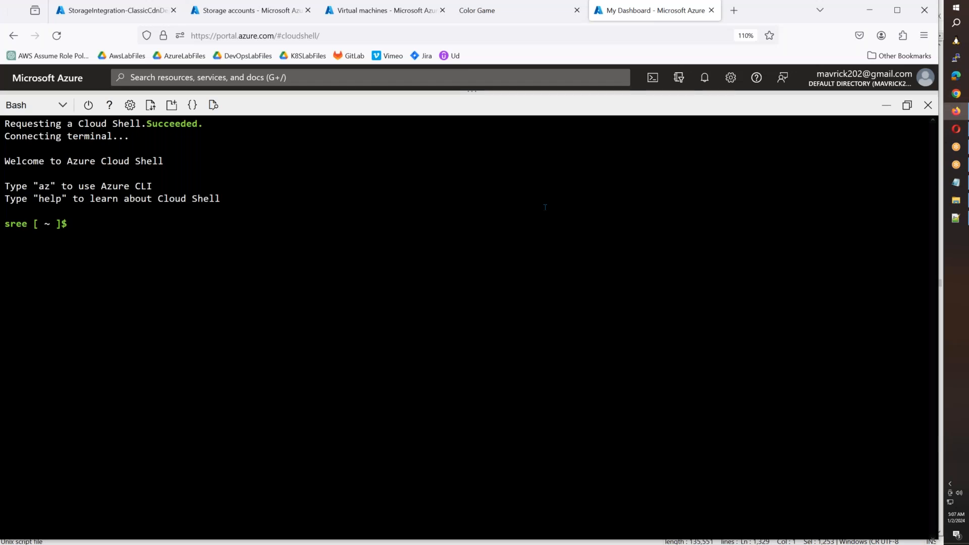
{"action": "key", "text": "ctrl+v"}
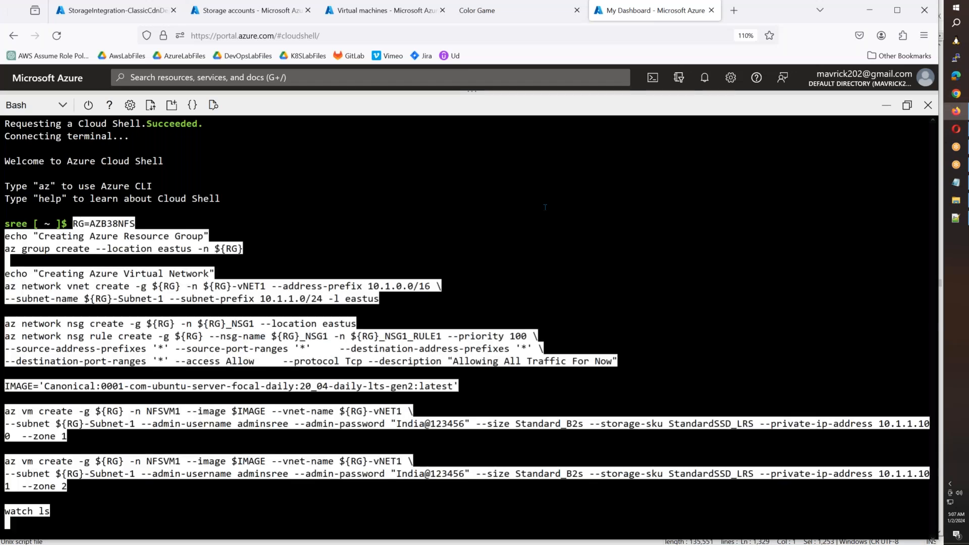
- Run the pasted AZB38NFS command block in Cloud Shell and switch to the Virtual machines list
{"action": "key", "text": "Return"}
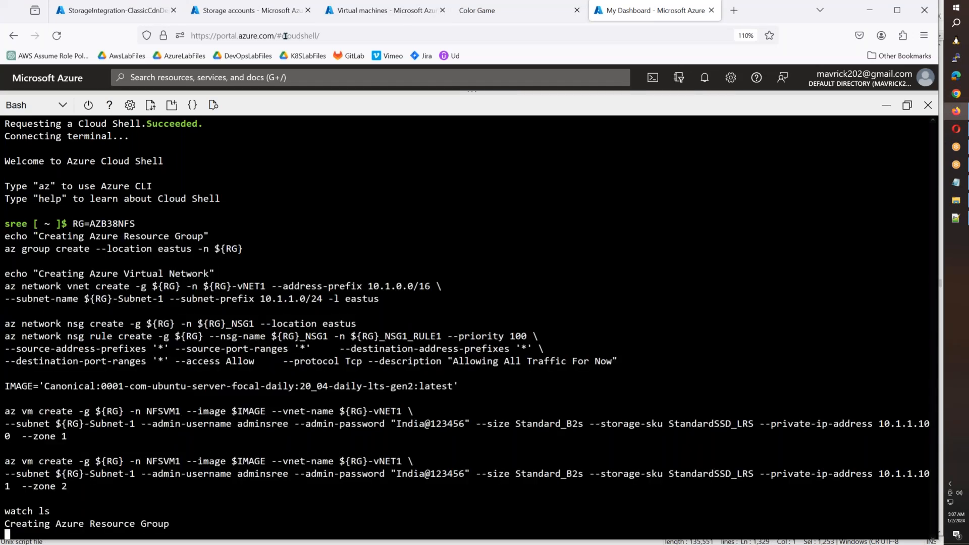
{"action": "left_click", "coordinate": [363, 18]}
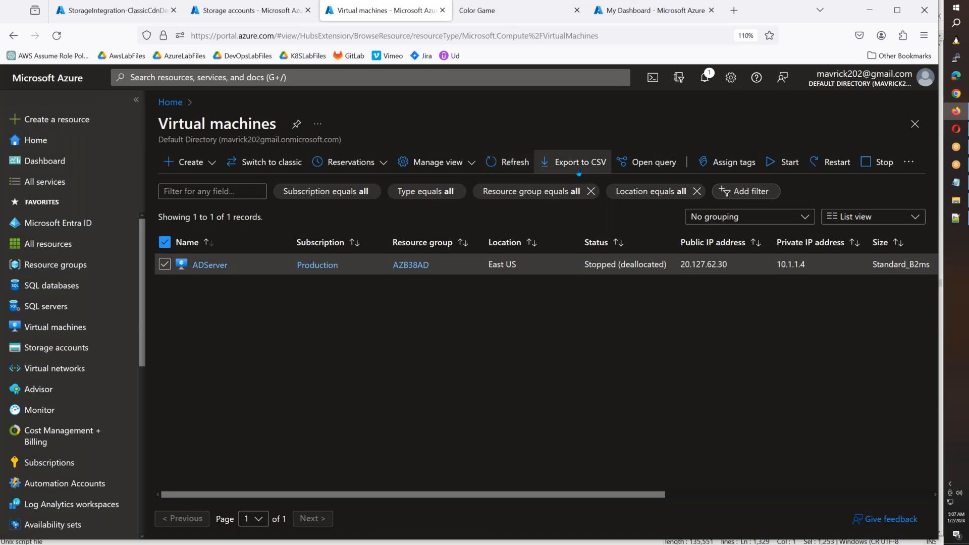
- Open the deployed azb38cdn profile and enable its system assigned managed identity
{"action": "left_click", "coordinate": [93, 13]}
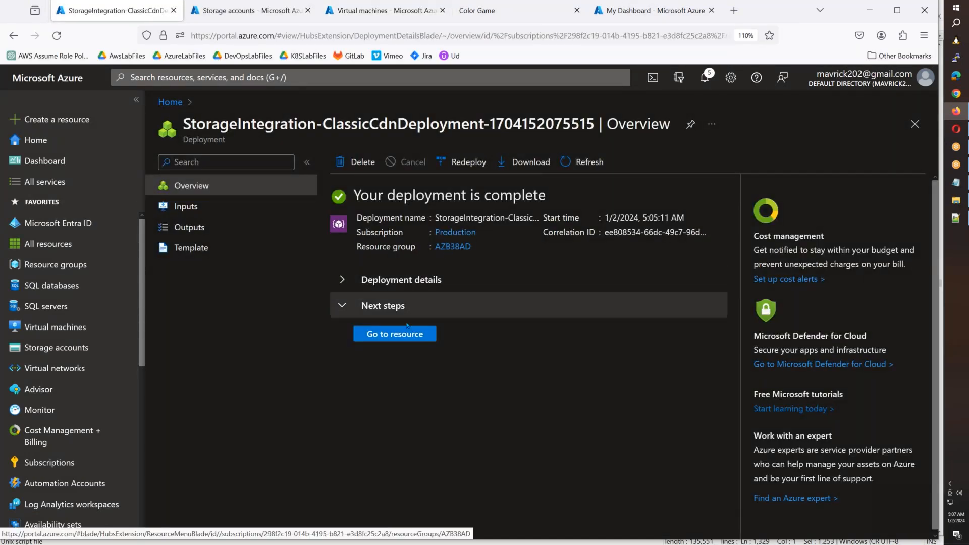
{"action": "left_click", "coordinate": [394, 333]}
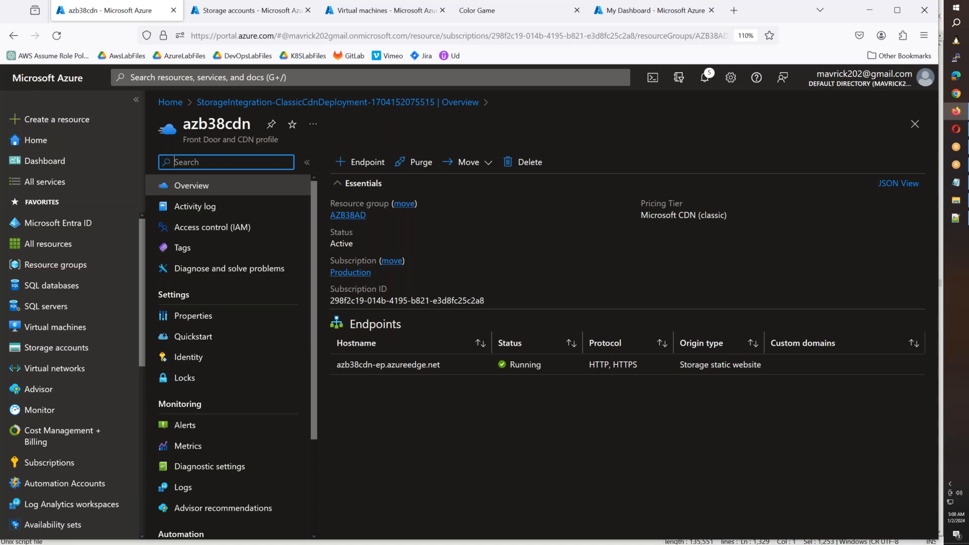
{"action": "left_click", "coordinate": [202, 356]}
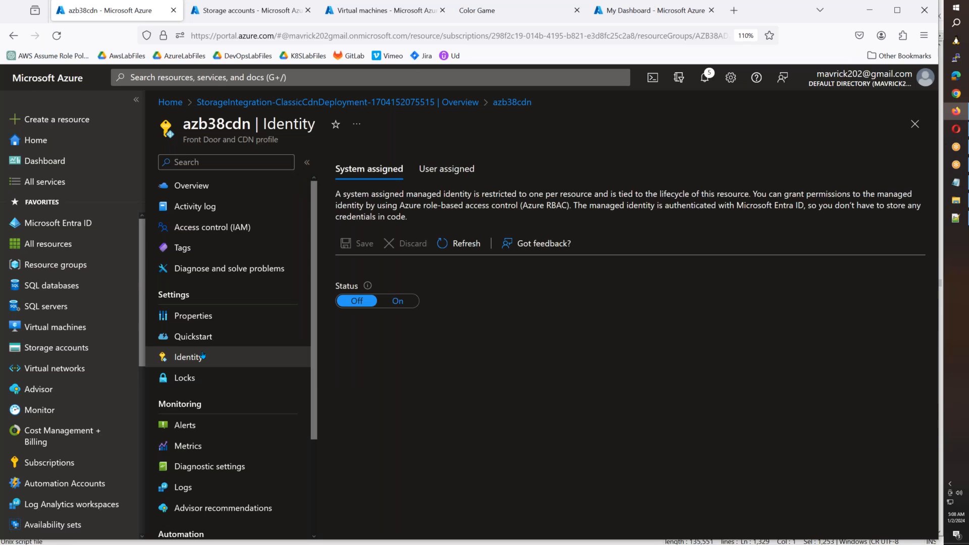
{"action": "left_click", "coordinate": [398, 301]}
{"action": "left_click", "coordinate": [364, 243]}
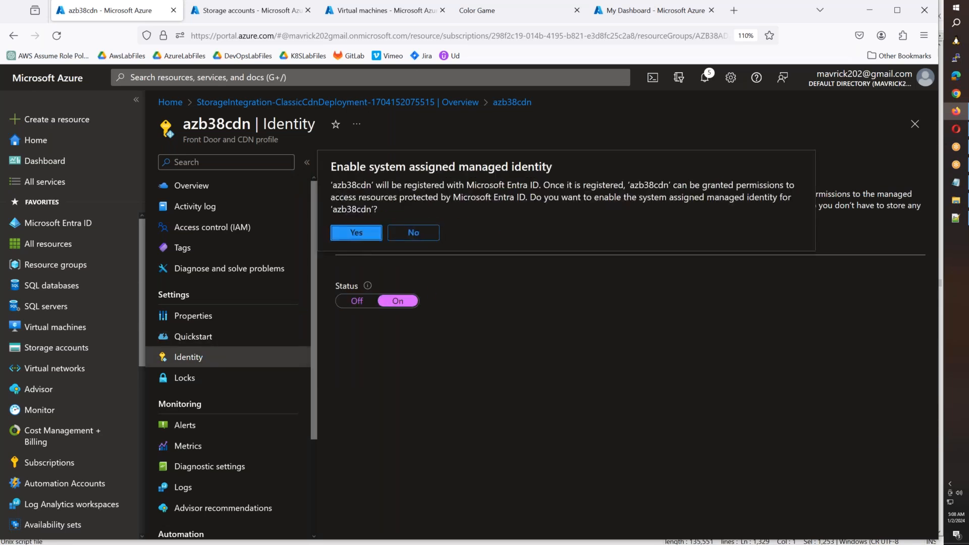
{"action": "left_click", "coordinate": [368, 242]}
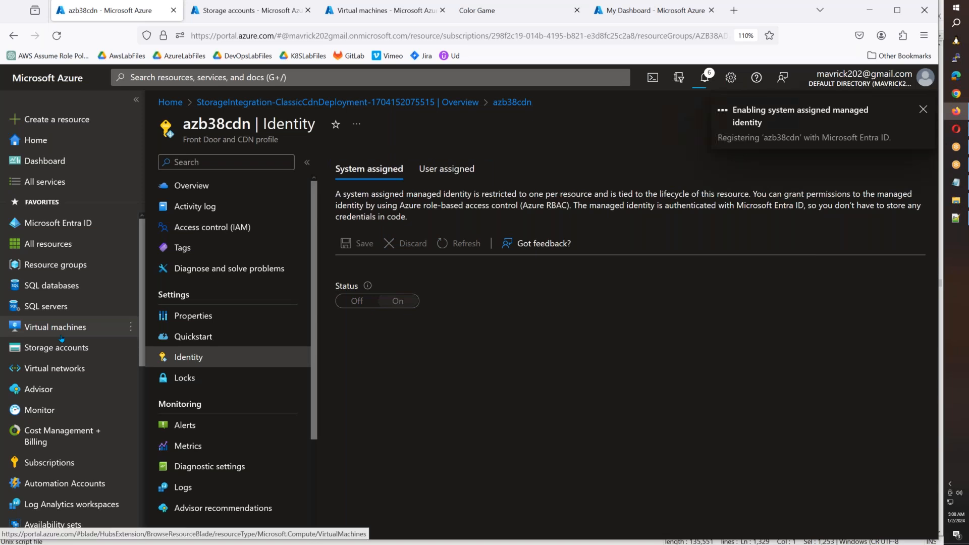
- Open Key vaults in a new browser tab and copy the object (principal) ID of azb38cdn's managed identity
{"action": "scroll", "coordinate": [58, 340], "scroll_direction": "down", "scroll_amount": 3}
{"action": "scroll", "coordinate": [58, 339], "scroll_direction": "down", "scroll_amount": 3}
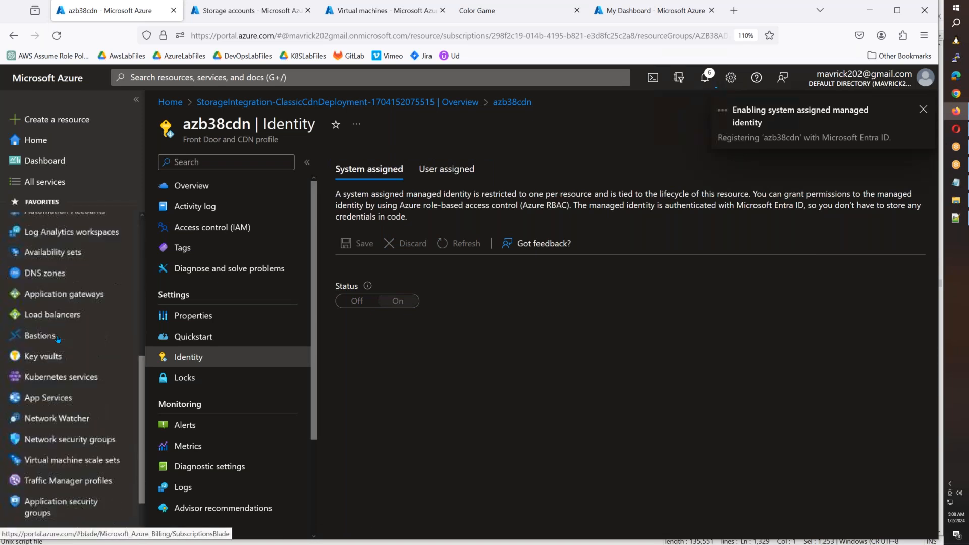
{"action": "right_click", "coordinate": [46, 356]}
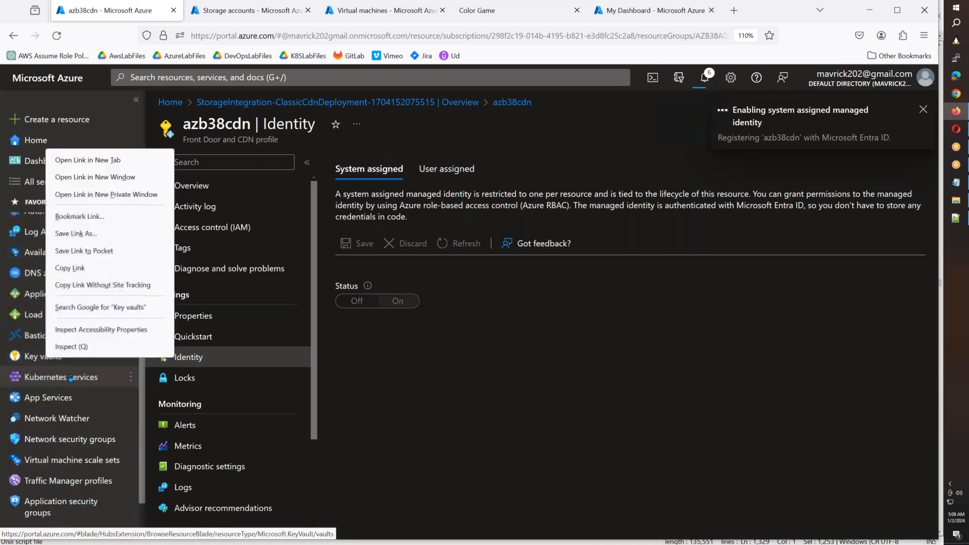
{"action": "left_click", "coordinate": [112, 160]}
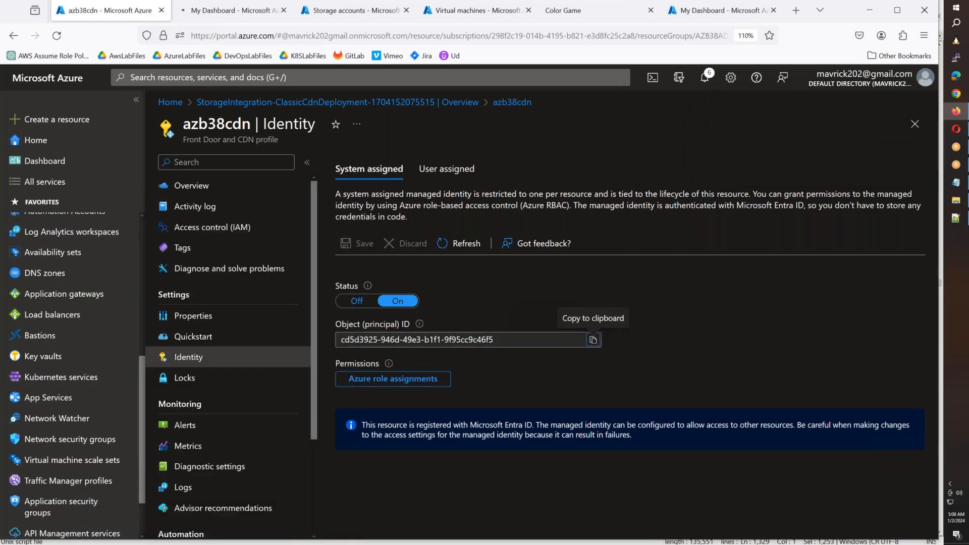
{"action": "left_click", "coordinate": [593, 340]}
- Open the access policies of the azureb38kv key vault and widen the Name column
{"action": "left_click", "coordinate": [226, 9]}
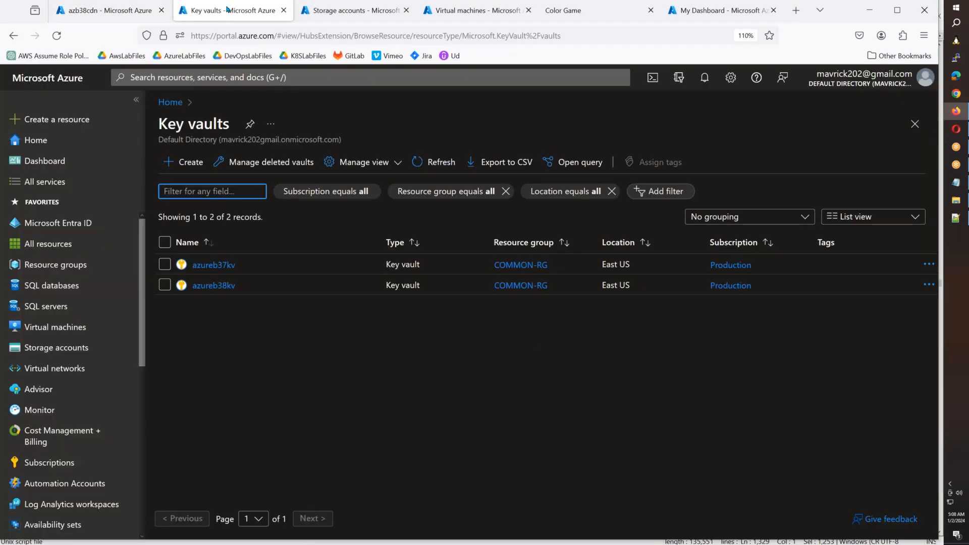
{"action": "left_click", "coordinate": [225, 286]}
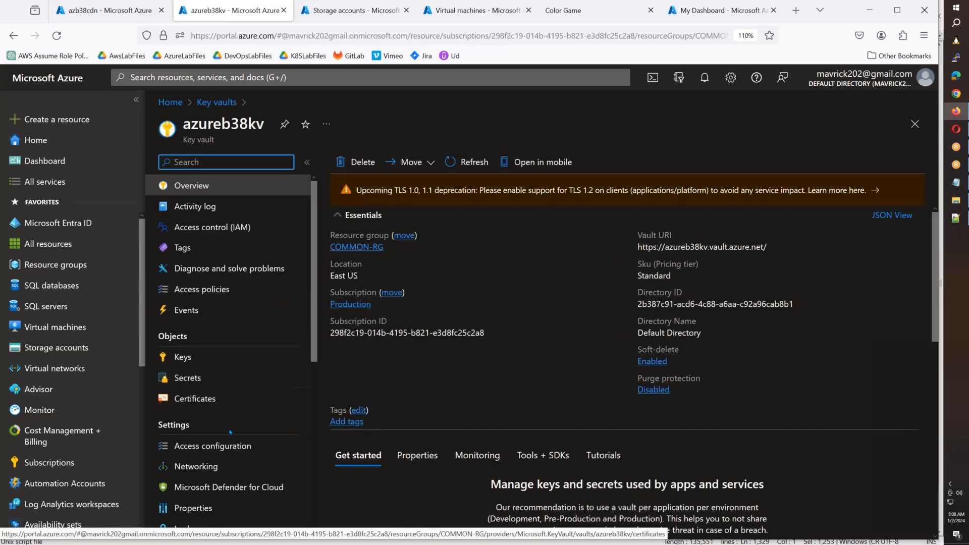
{"action": "left_click", "coordinate": [264, 291]}
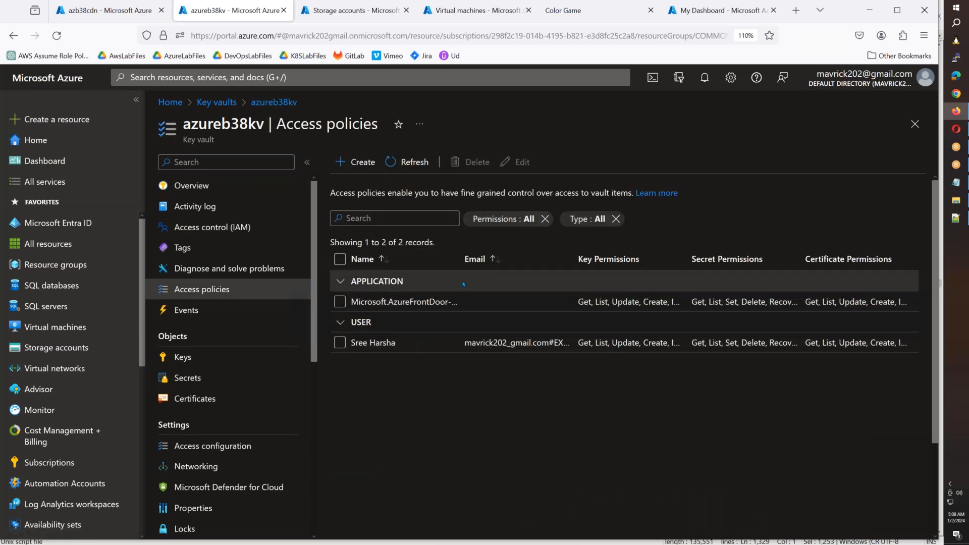
{"action": "left_click_drag", "start_coordinate": [461, 260], "coordinate": [516, 287]}
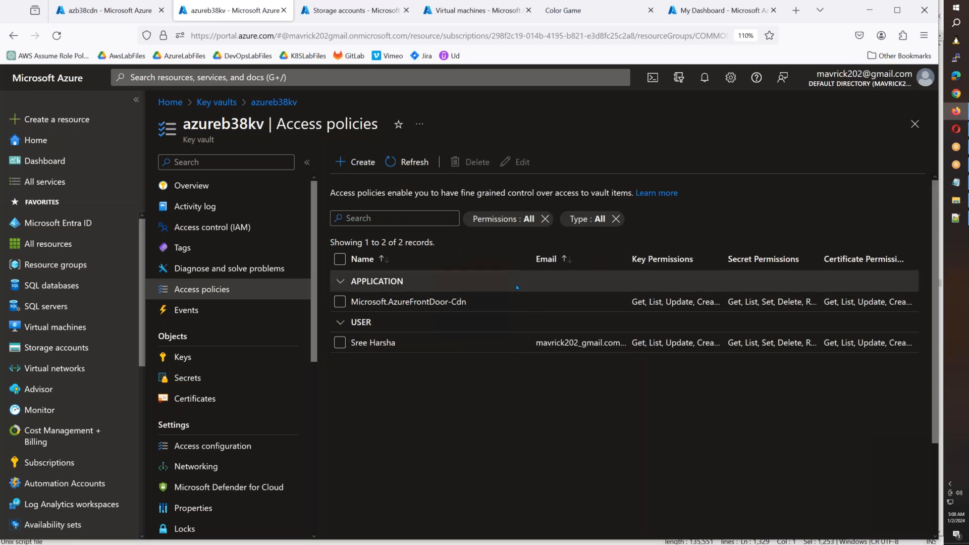
- Start a new access policy on azureb38kv using the Key, Secret, & Certificate Management template
{"action": "left_click", "coordinate": [356, 161]}
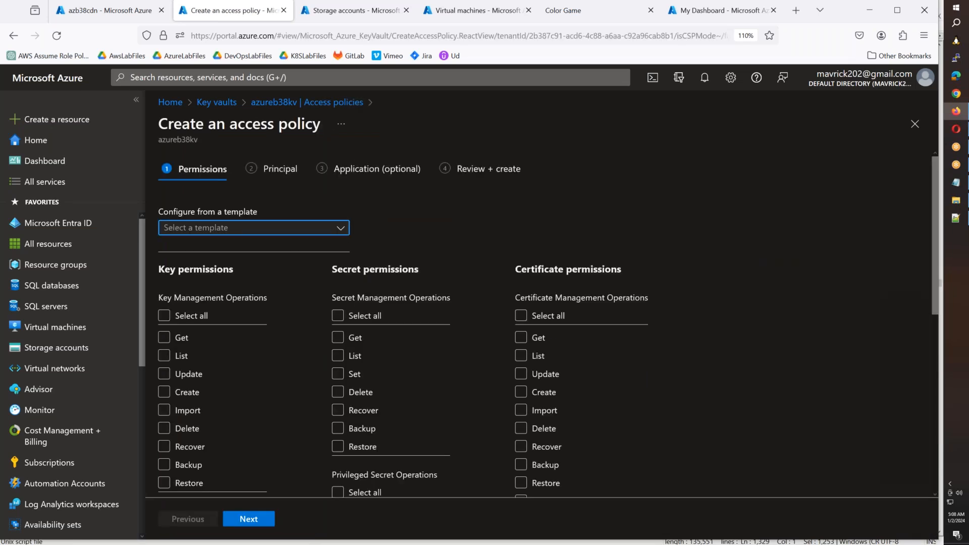
{"action": "left_click", "coordinate": [323, 228]}
{"action": "left_click", "coordinate": [372, 233]}
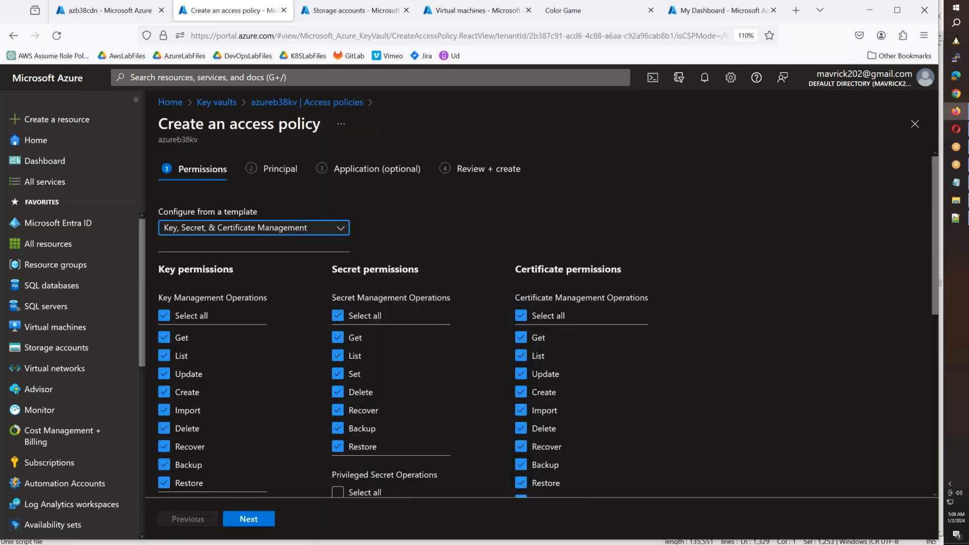
{"action": "left_click", "coordinate": [247, 523]}
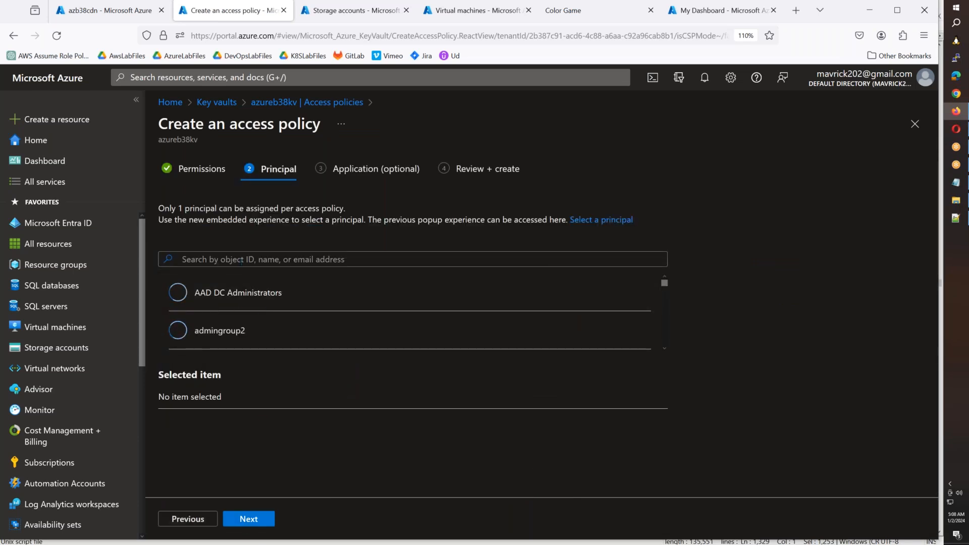
- Find azb38cdn by the copied object ID, assign it as the principal, and create the access policy
{"action": "left_click", "coordinate": [242, 260]}
{"action": "key", "text": "ctrl+v"}
{"action": "left_click", "coordinate": [280, 304]}
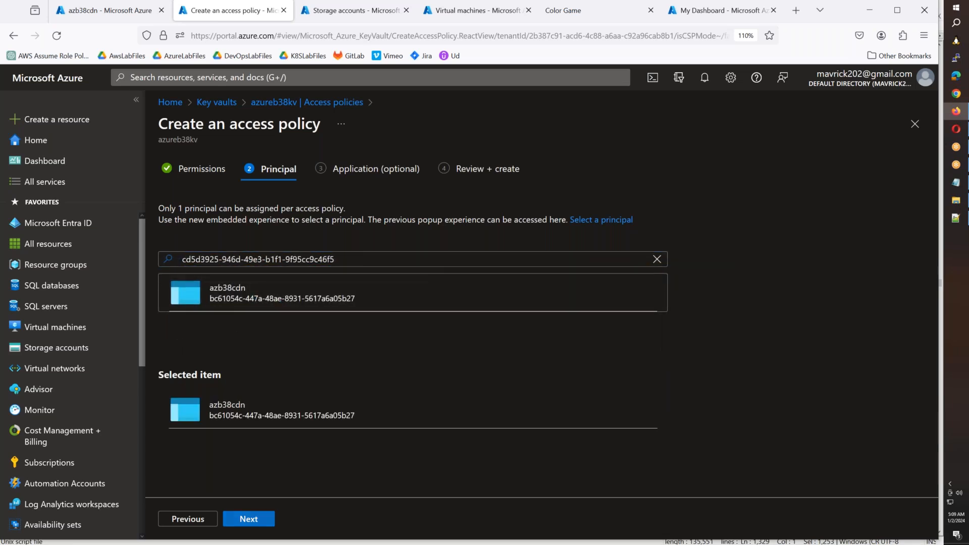
{"action": "left_click", "coordinate": [260, 524]}
{"action": "left_click", "coordinate": [263, 523]}
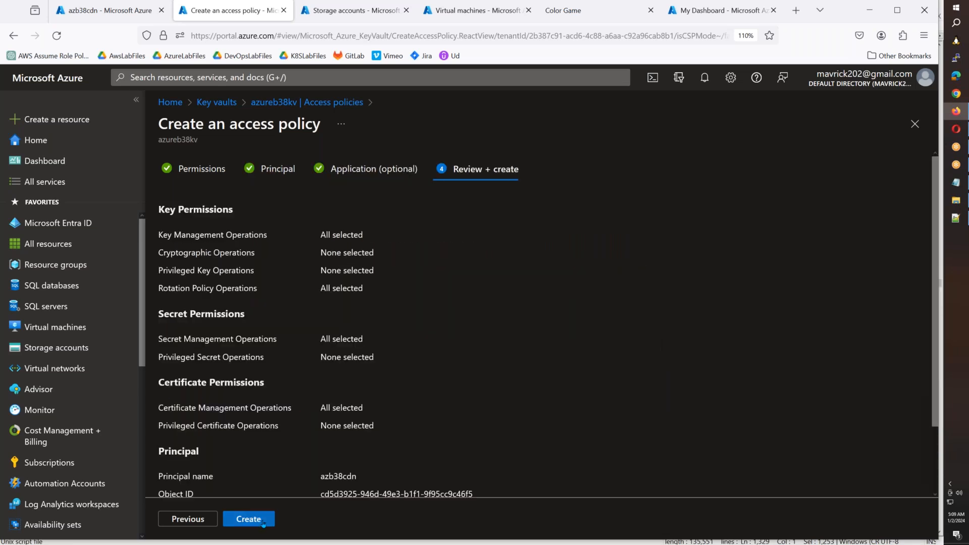
{"action": "left_click", "coordinate": [263, 523]}
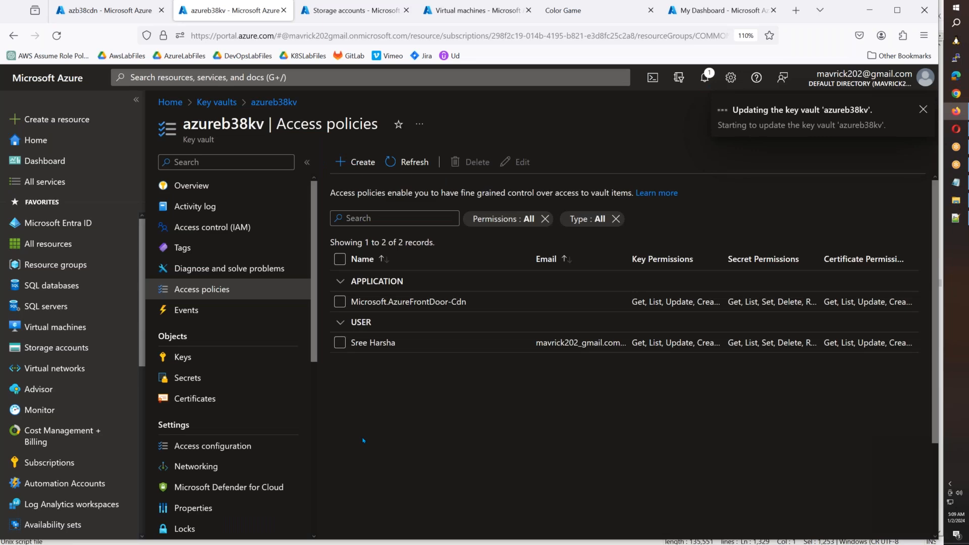
- Add a diagnostic setting named cdnlogs to azb38cdn that sends allLogs to the AZB38Logs Log Analytics workspace
{"action": "left_click", "coordinate": [94, 14]}
{"action": "scroll", "coordinate": [215, 418], "scroll_direction": "down", "scroll_amount": 2}
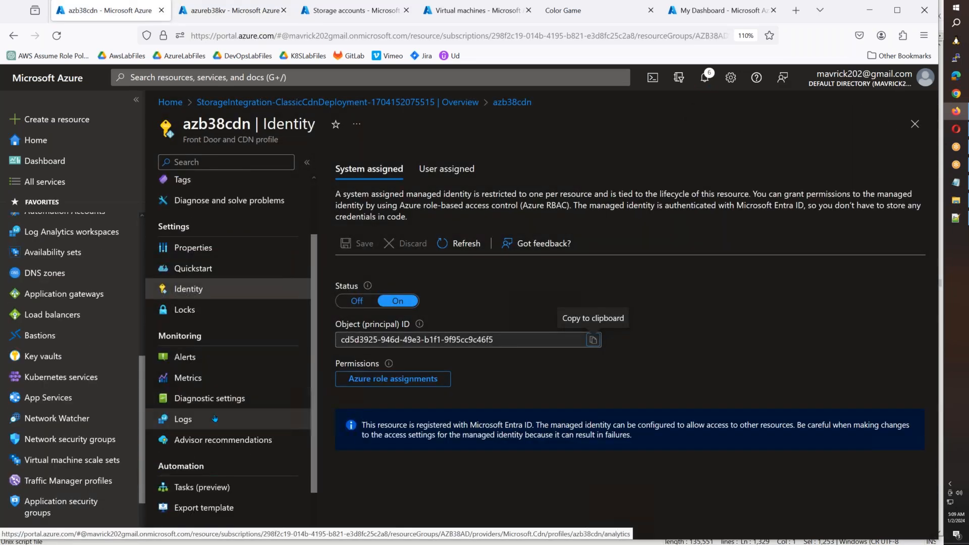
{"action": "left_click", "coordinate": [215, 418]}
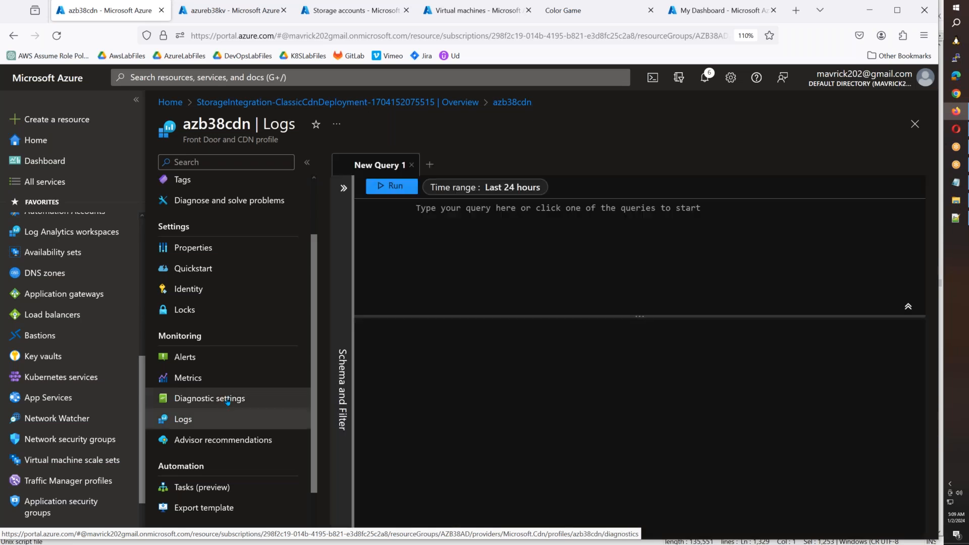
{"action": "left_click", "coordinate": [228, 402]}
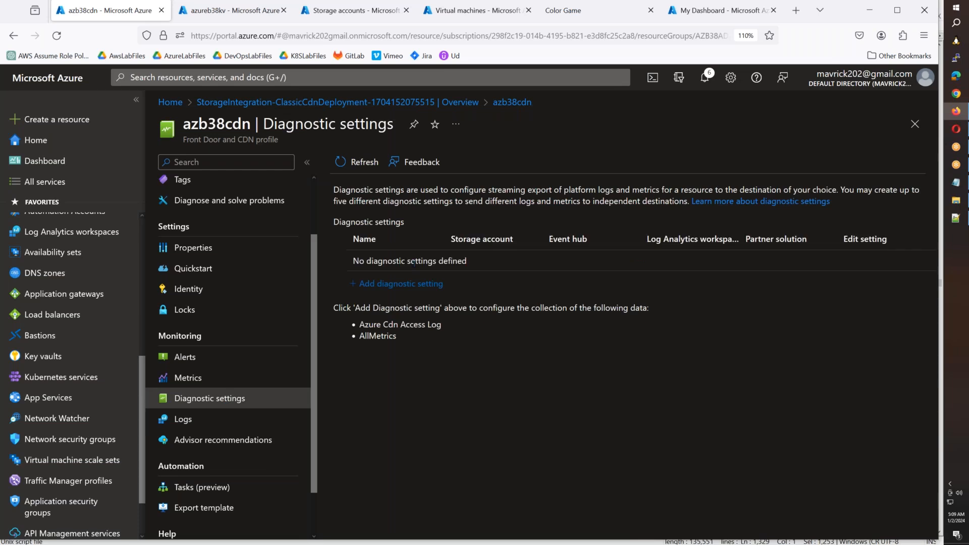
{"action": "left_click", "coordinate": [401, 289]}
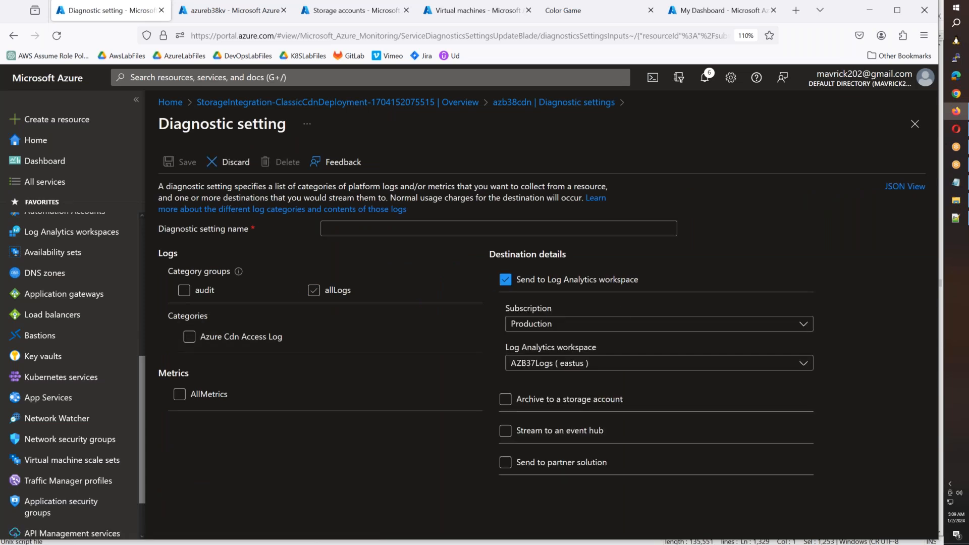
{"action": "left_click", "coordinate": [314, 290]}
{"action": "left_click", "coordinate": [404, 227]}
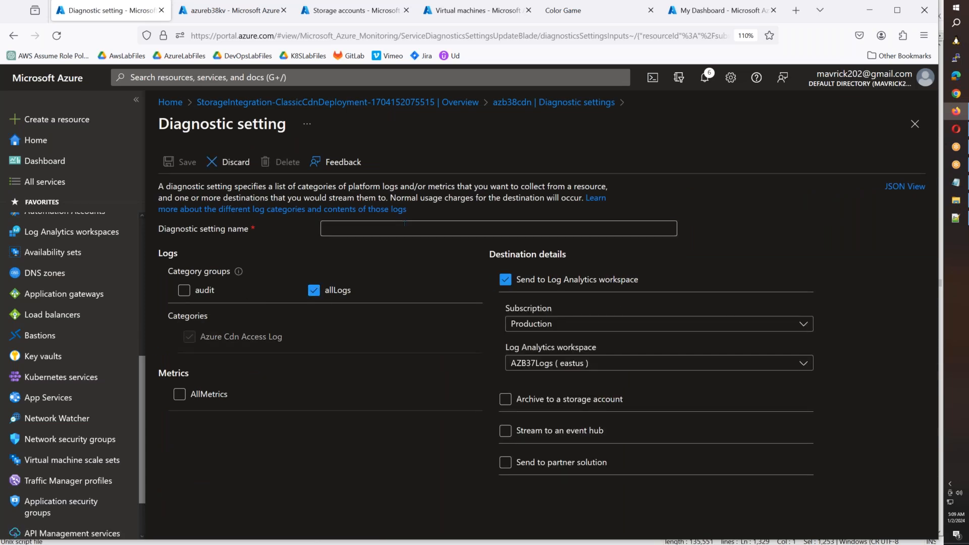
{"action": "type", "text": "cdnlogs"}
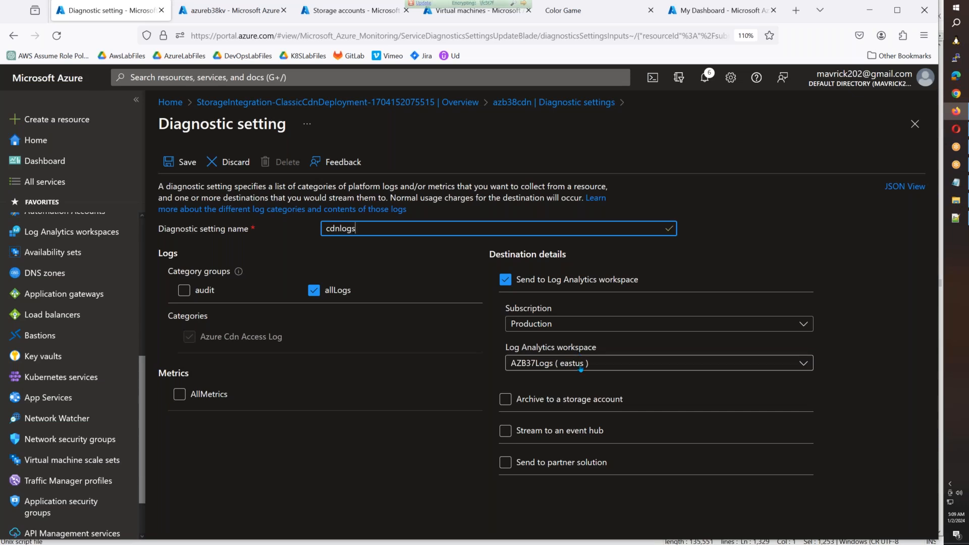
{"action": "left_click", "coordinate": [555, 363]}
{"action": "left_click", "coordinate": [553, 425]}
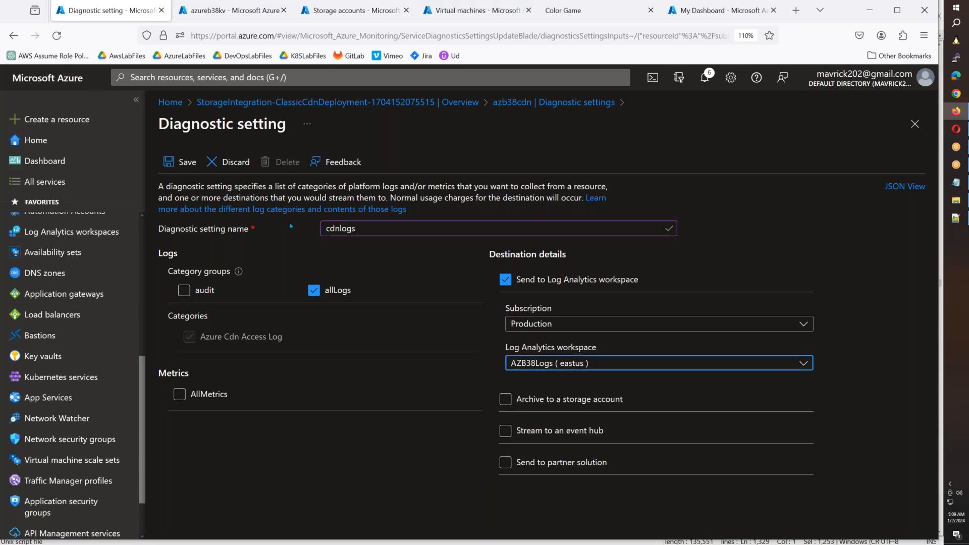
{"action": "left_click", "coordinate": [182, 162]}
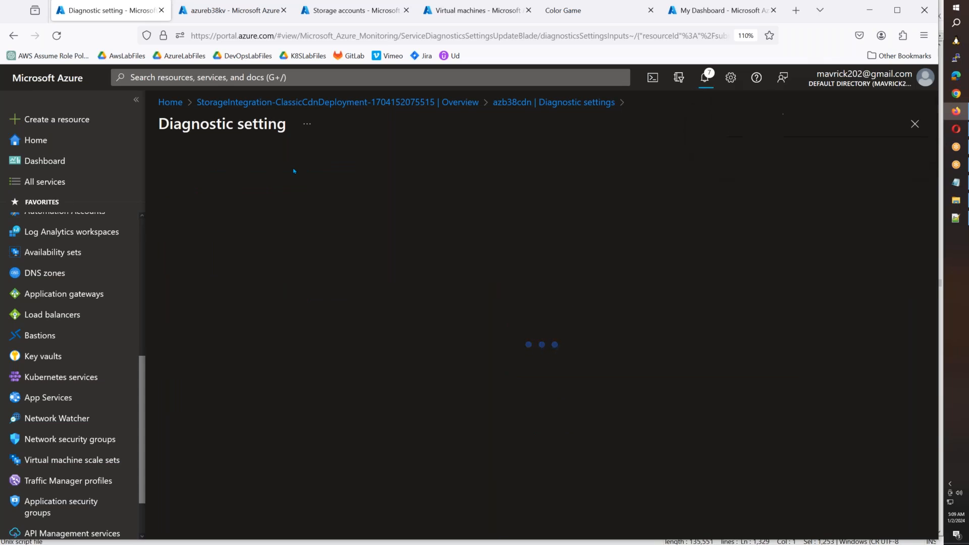
- Return to the azb38cdn profile overview and open its azb38cdn-ep.azureedge.net endpoint
{"action": "left_click", "coordinate": [511, 104]}
{"action": "left_click", "coordinate": [438, 102]}
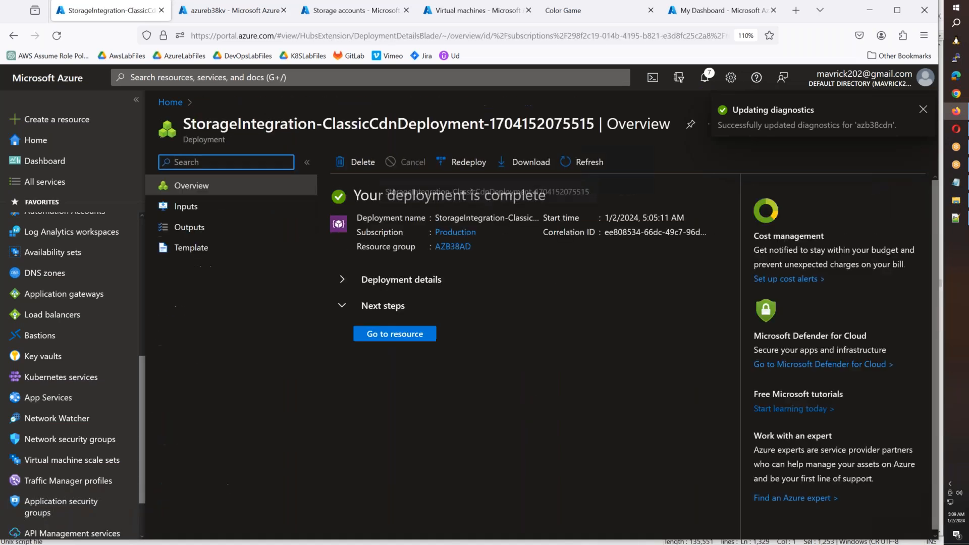
{"action": "left_click", "coordinate": [394, 333]}
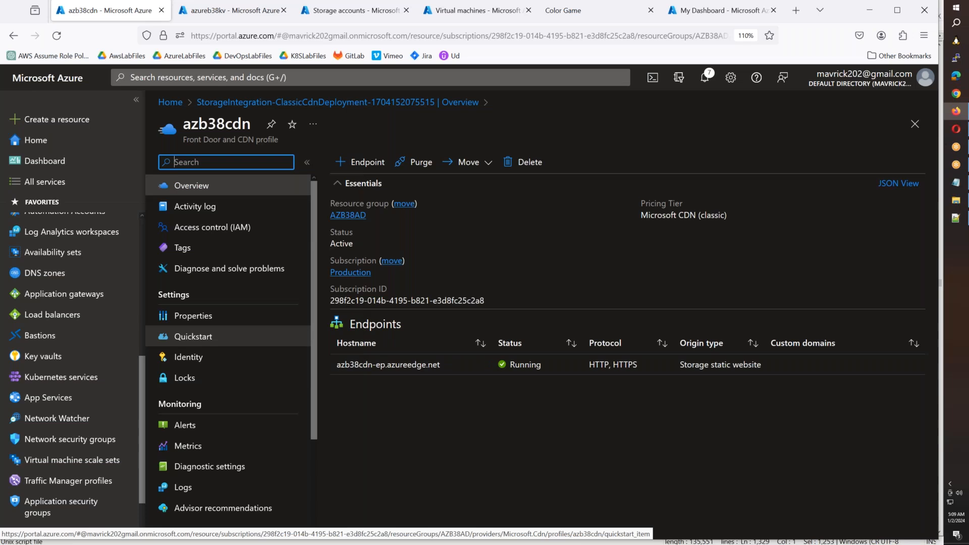
{"action": "scroll", "coordinate": [227, 343], "scroll_direction": "down", "scroll_amount": 2}
{"action": "scroll", "coordinate": [227, 349], "scroll_direction": "up", "scroll_amount": 2}
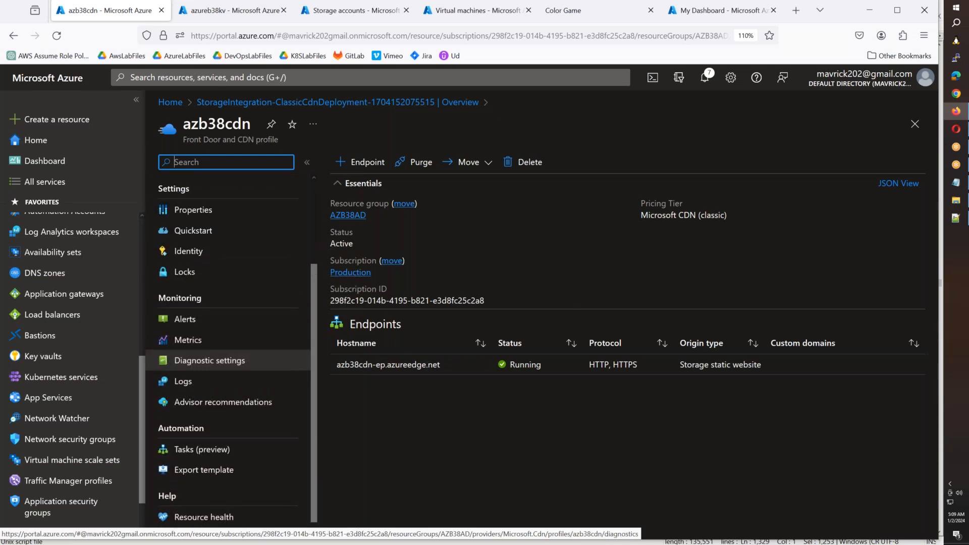
{"action": "left_click", "coordinate": [409, 365]}
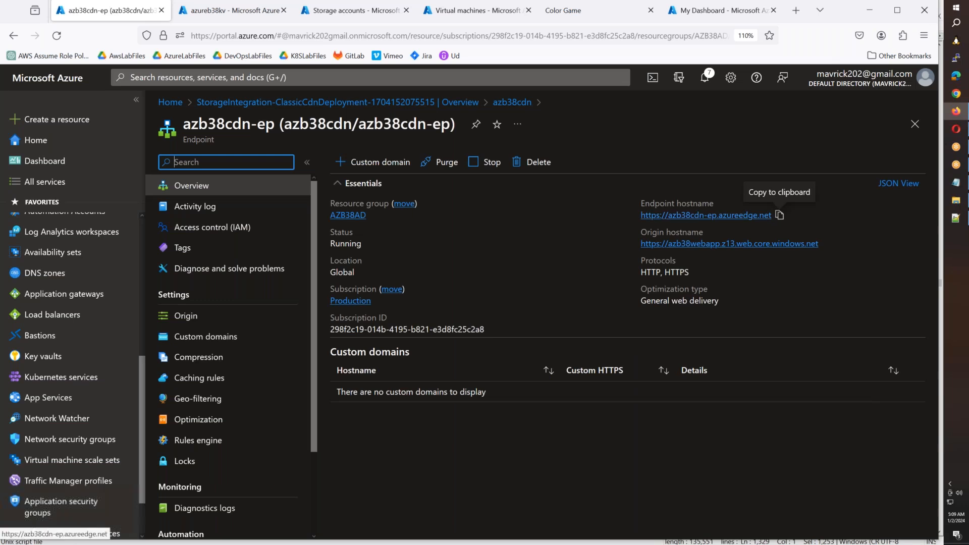
- Copy the azb38cdn-ep endpoint hostname and load the site in a new Chrome Incognito window
{"action": "left_click", "coordinate": [780, 216]}
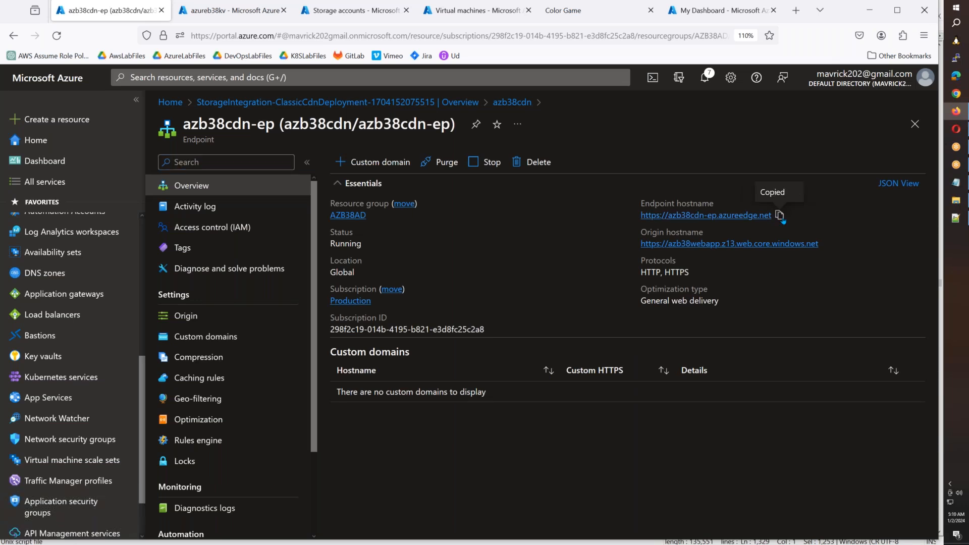
{"action": "left_click", "coordinate": [956, 96]}
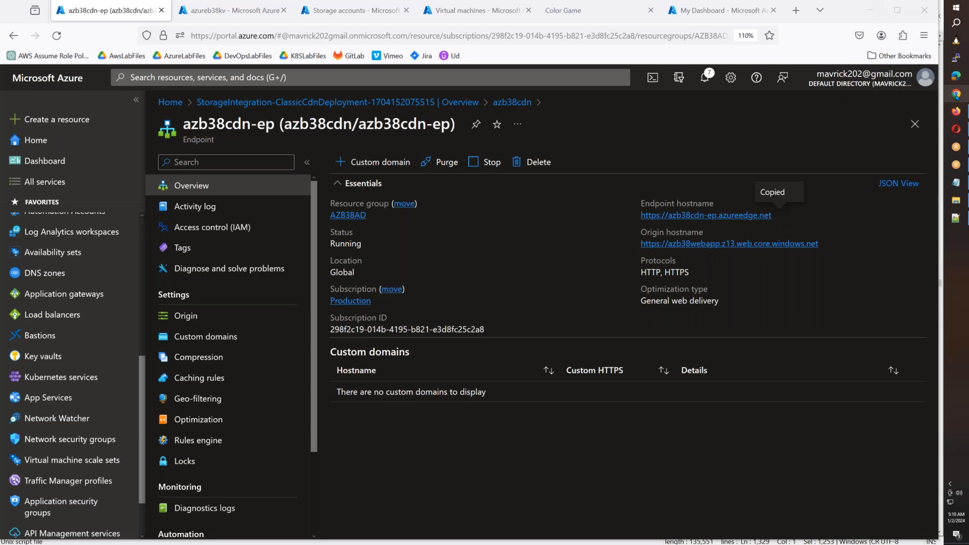
{"action": "right_click", "coordinate": [956, 96]}
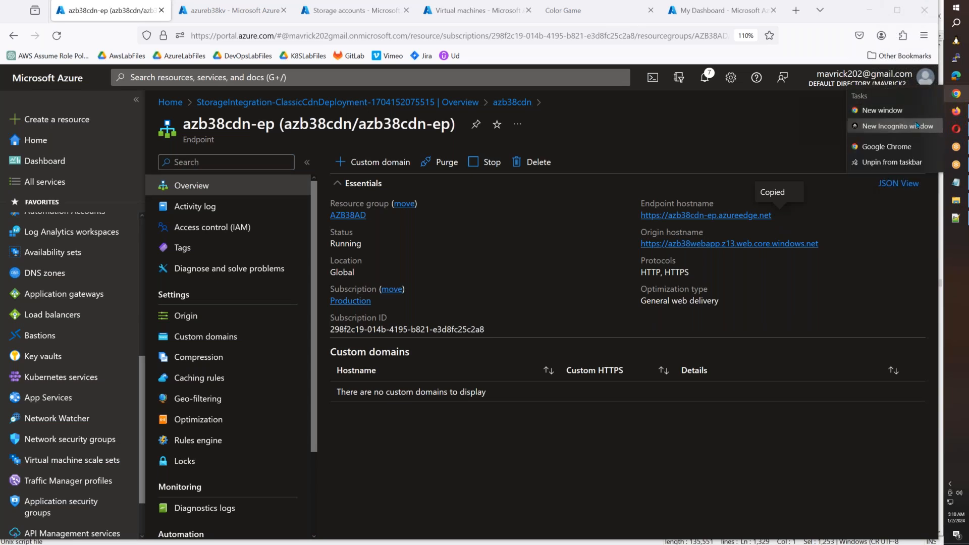
{"action": "left_click", "coordinate": [917, 125]}
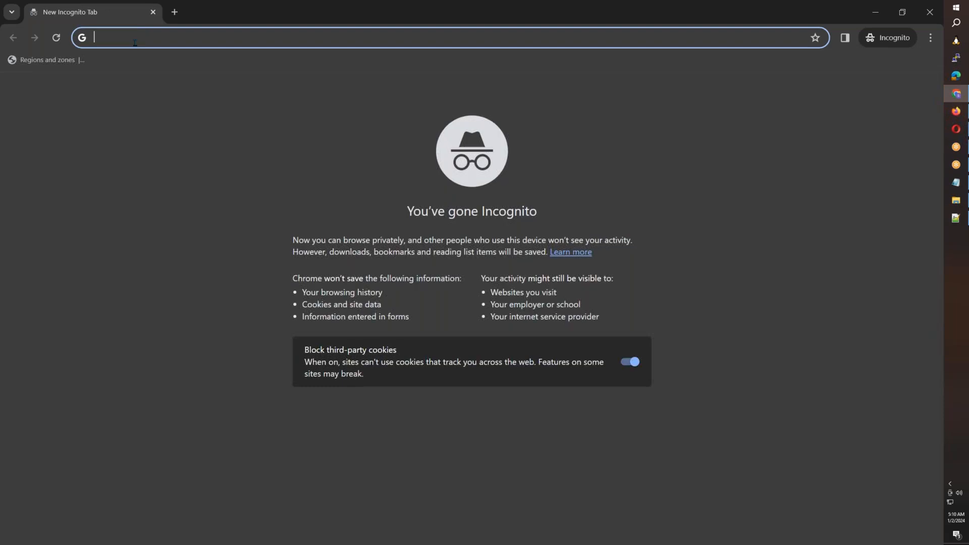
{"action": "key", "text": "ctrl+v"}
{"action": "key", "text": "Return"}
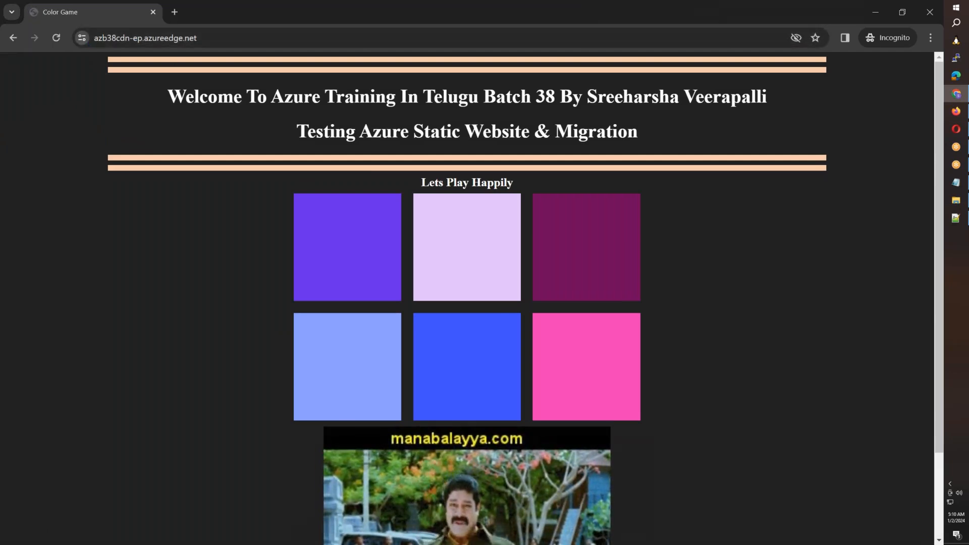
{"action": "key", "text": "alt+Tab"}
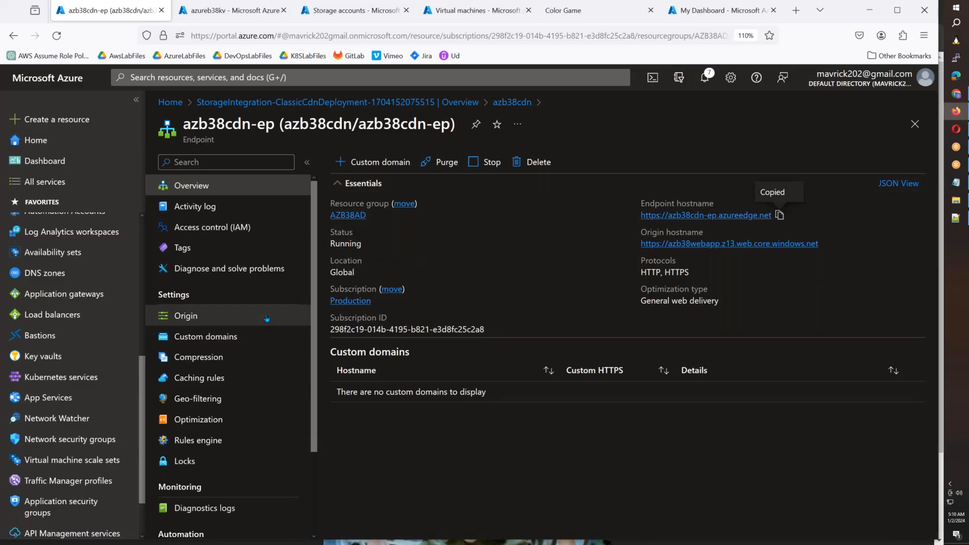
{"action": "left_click", "coordinate": [242, 334]}
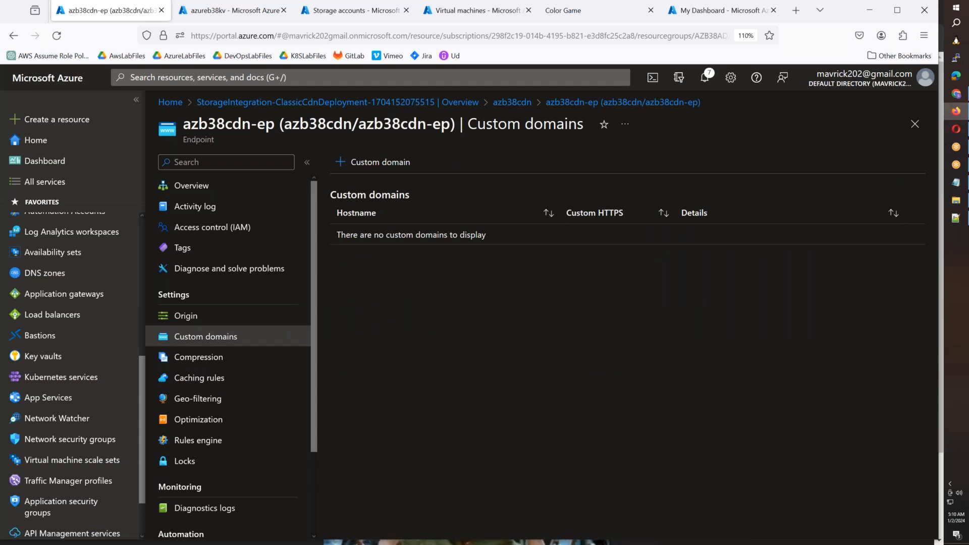
{"action": "left_click", "coordinate": [386, 167]}
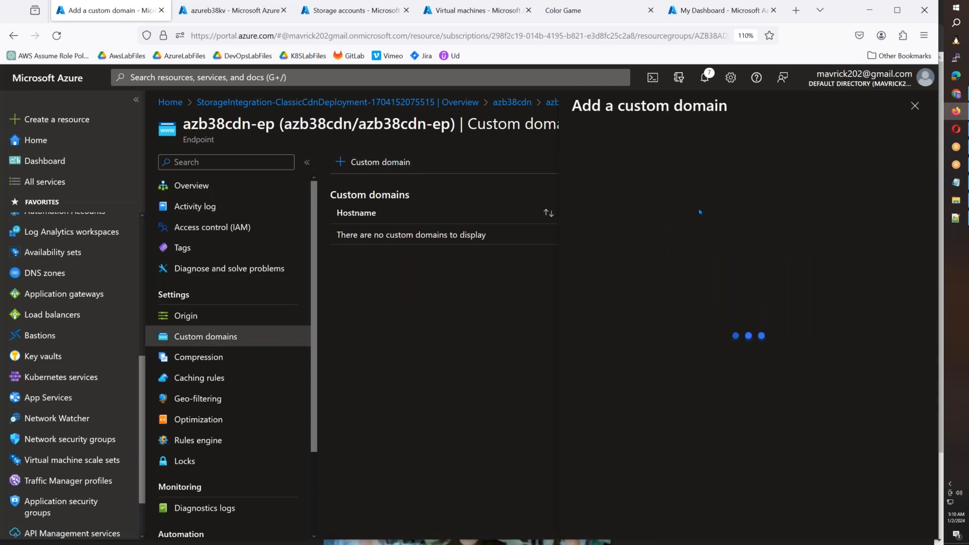
{"action": "left_click", "coordinate": [656, 287]}
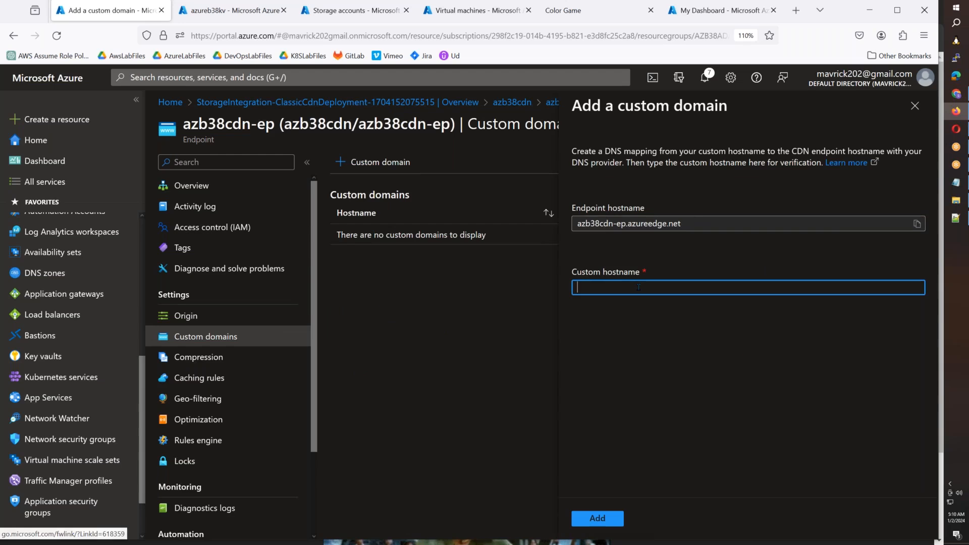
{"action": "type", "text": "ww"}
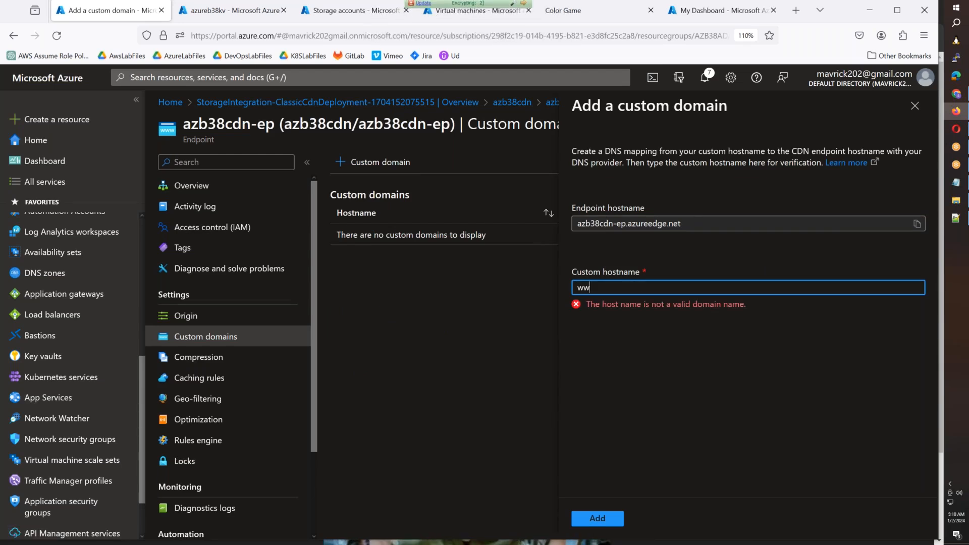
{"action": "type", "text": "w.azureb38.xyz"}
{"action": "left_click", "coordinate": [787, 375]}
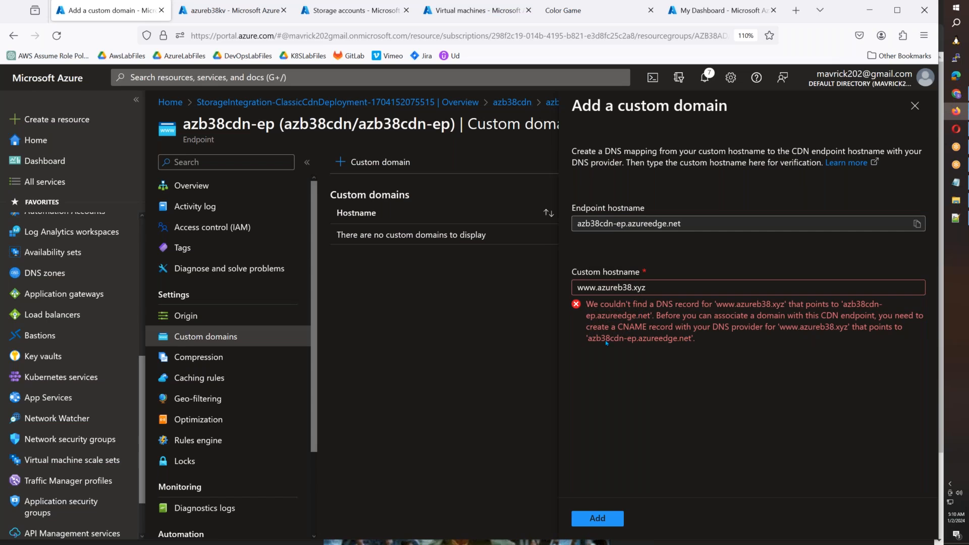
- Copy azb38cdn-ep.azureedge.net from the form and open the azureb38.xyz DNS zone in a separate browser tab
{"action": "left_click_drag", "start_coordinate": [693, 341], "coordinate": [589, 342]}
{"action": "key", "text": "ctrl+c"}
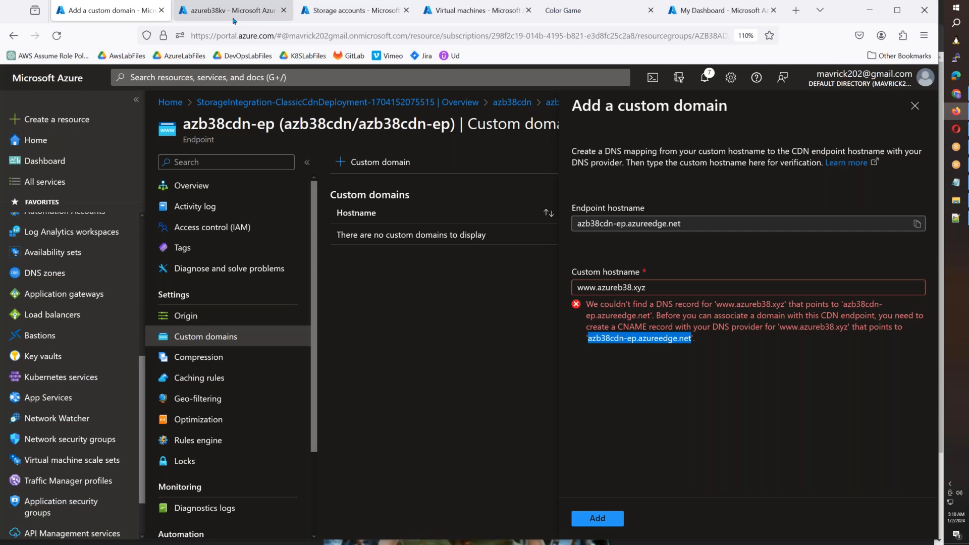
{"action": "right_click", "coordinate": [52, 275]}
{"action": "left_click", "coordinate": [101, 282]}
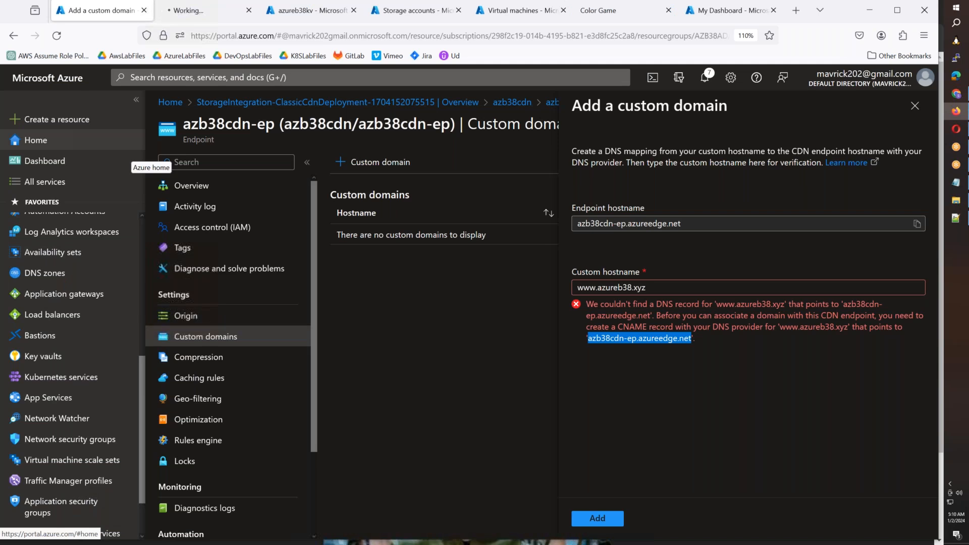
{"action": "left_click", "coordinate": [191, 15]}
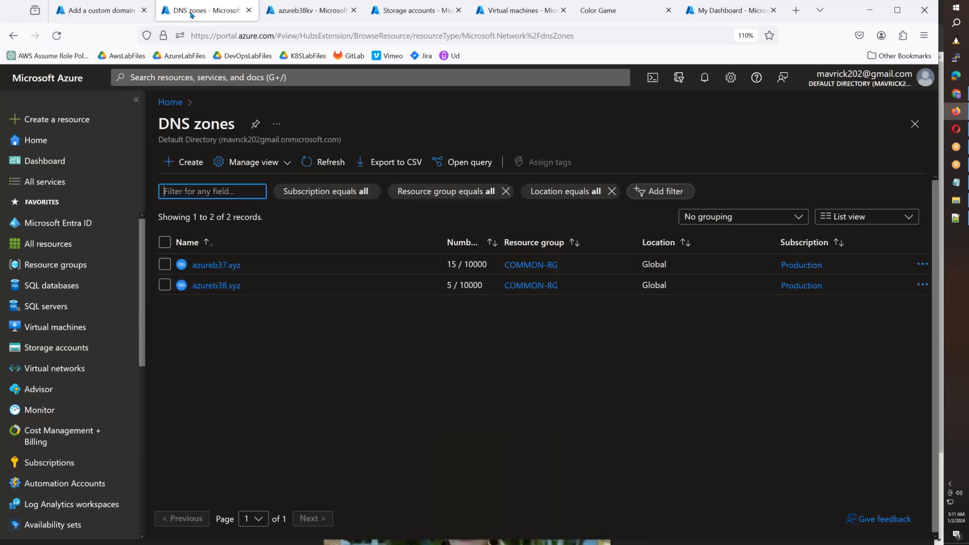
{"action": "left_click", "coordinate": [216, 286]}
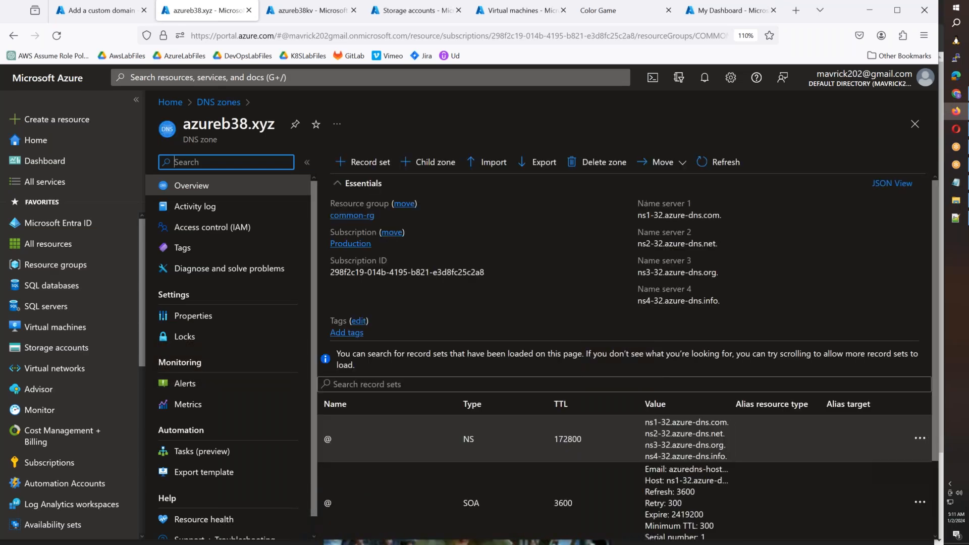
{"action": "scroll", "coordinate": [555, 302], "scroll_direction": "down", "scroll_amount": 2}
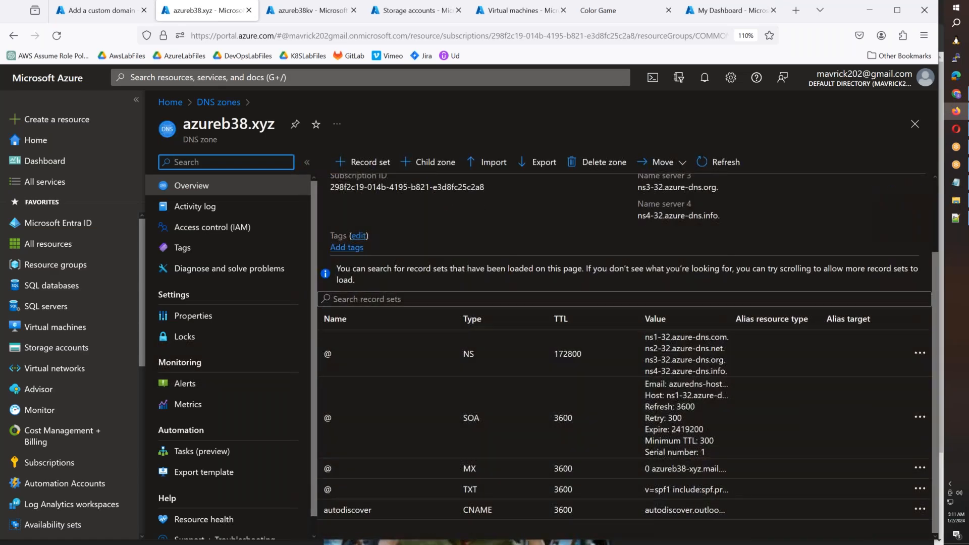
- Start a record set named www in azureb38.xyz with type CNAME and alias azb38cdn-ep.azureedge.net
{"action": "left_click", "coordinate": [380, 163]}
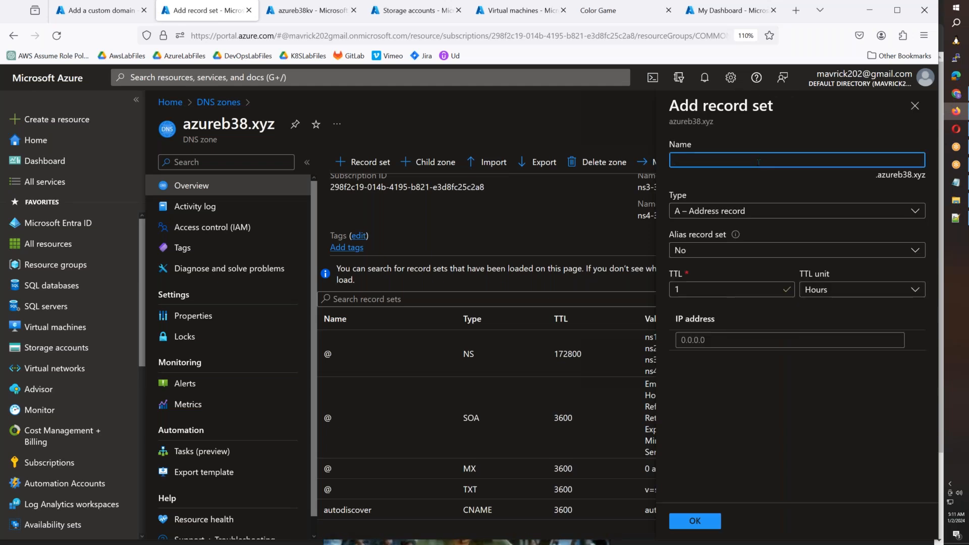
{"action": "type", "text": "www"}
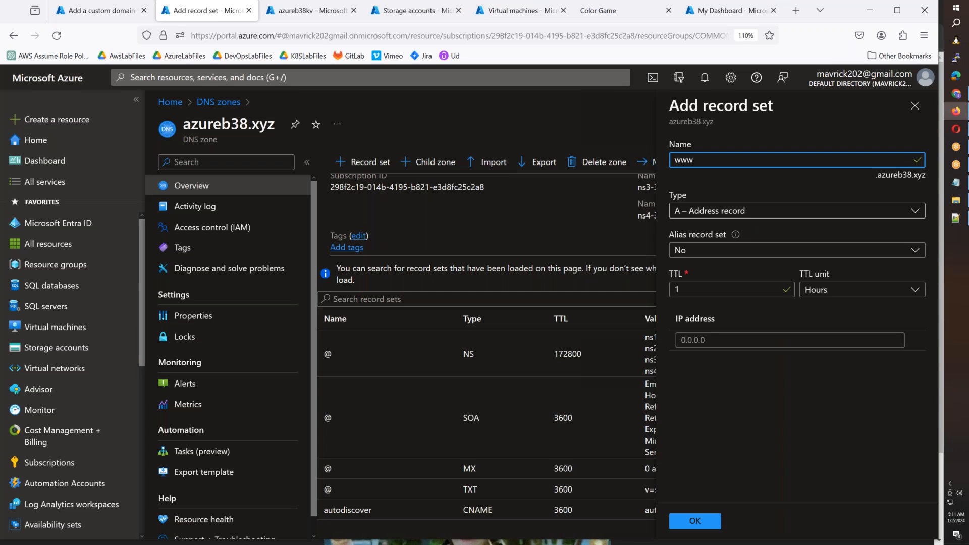
{"action": "left_click", "coordinate": [723, 211]}
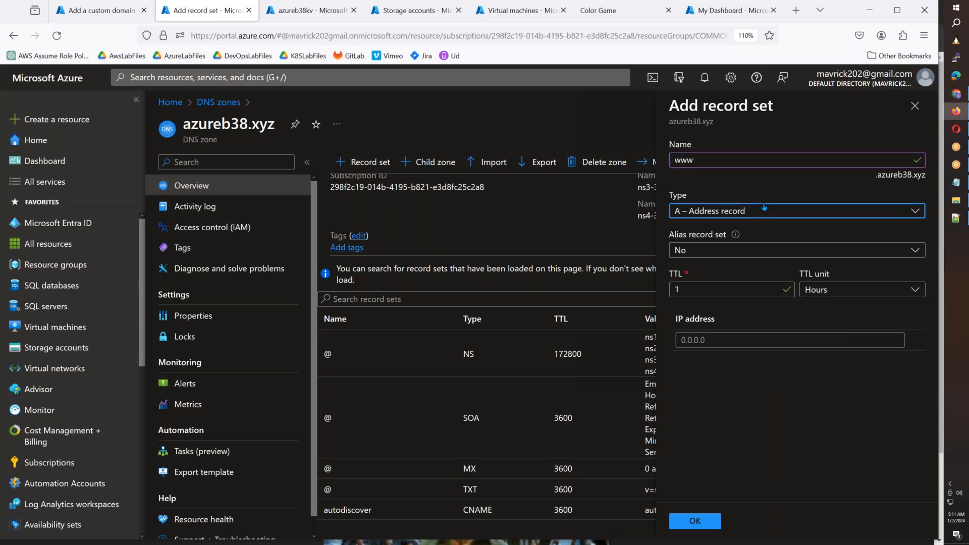
{"action": "key", "text": "Down"}
{"action": "key", "text": "Down"}
{"action": "key", "text": "Down"}
{"action": "key", "text": "Return"}
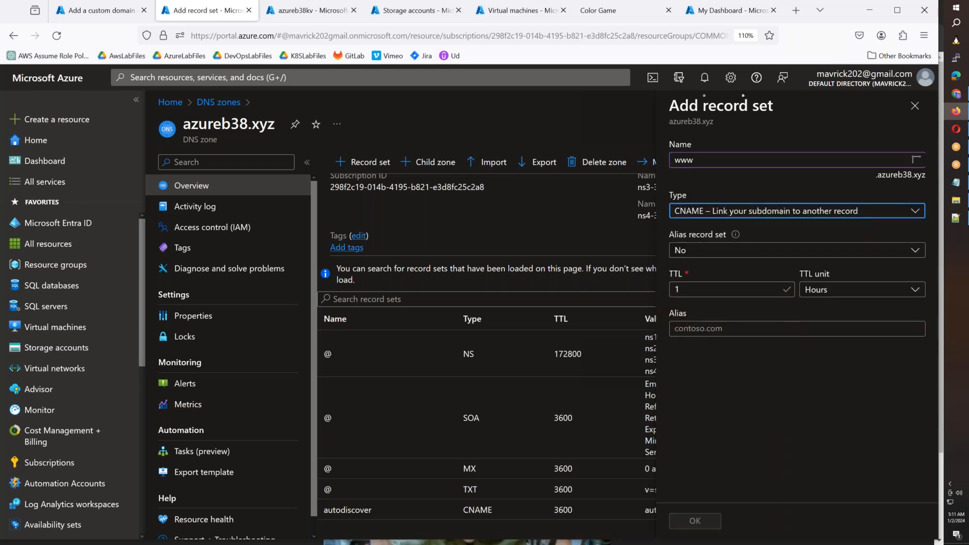
{"action": "left_click", "coordinate": [723, 329]}
{"action": "key", "text": "ctrl+v"}
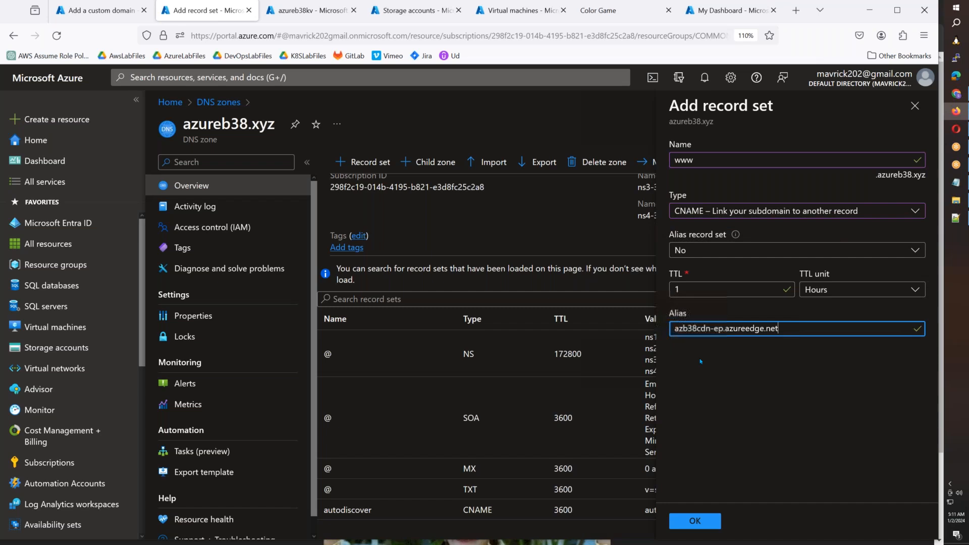
- Turn the www record into an alias record set targeting the Azure resource azb38cdn/azb38cdn-ep, and create it
{"action": "left_click", "coordinate": [704, 251]}
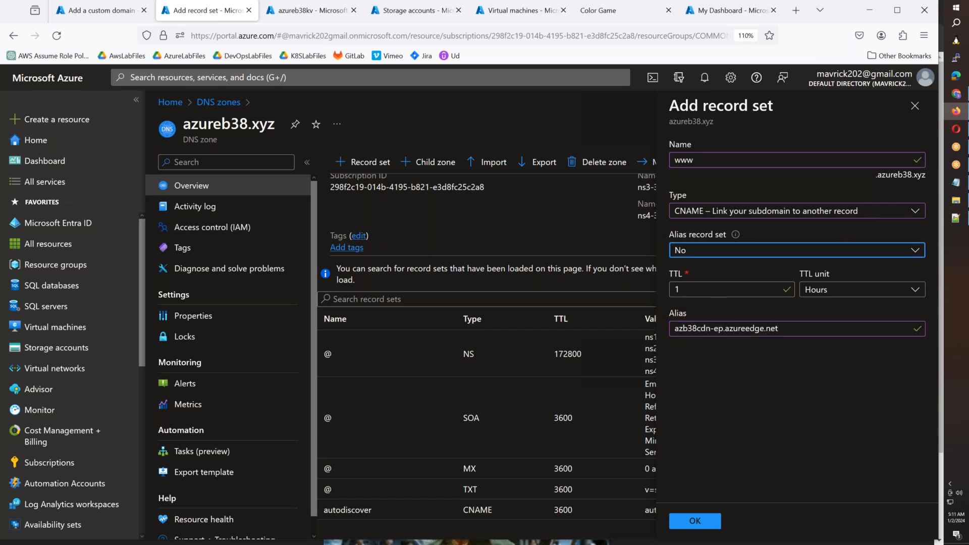
{"action": "left_click", "coordinate": [704, 271]}
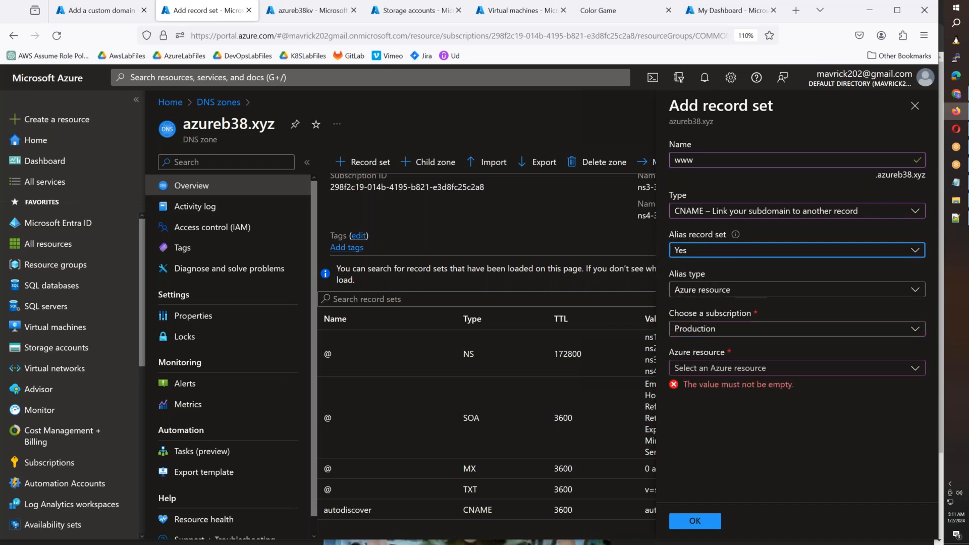
{"action": "left_click", "coordinate": [719, 374]}
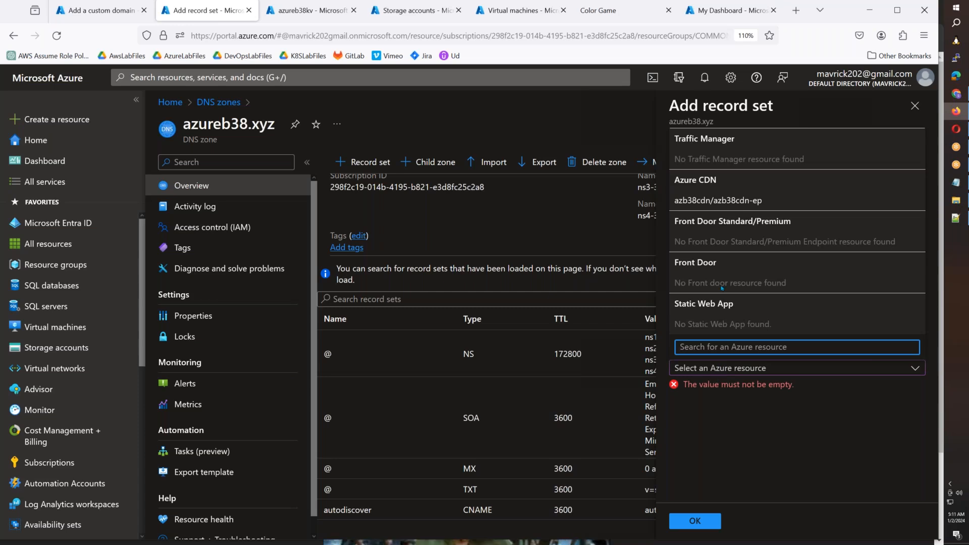
{"action": "left_click", "coordinate": [735, 202]}
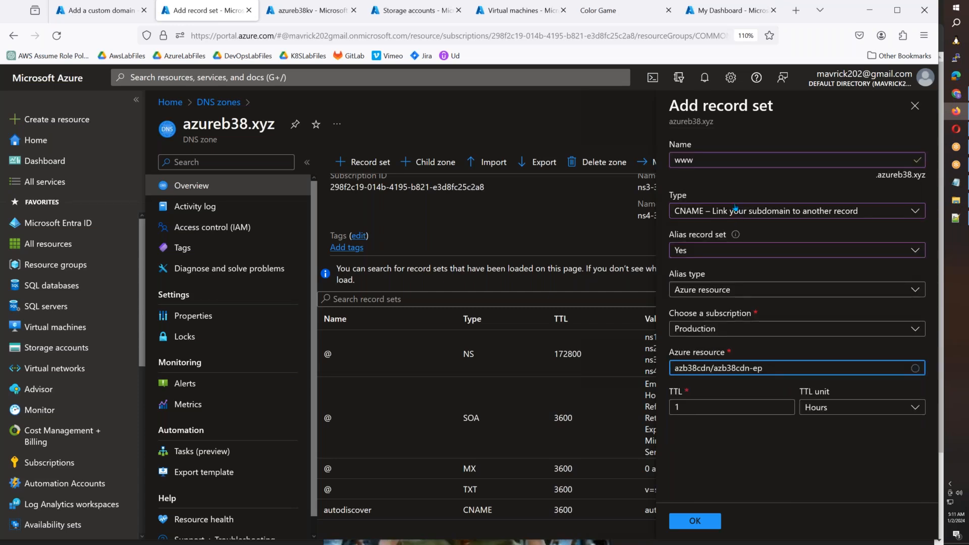
{"action": "left_click", "coordinate": [707, 521]}
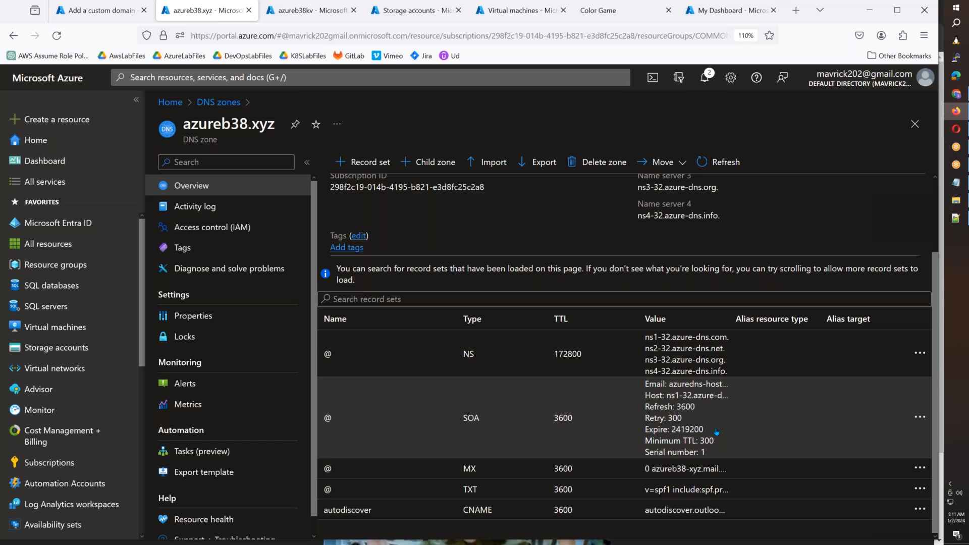
- Copy the hostname from the pending custom domain form, discard the form, and check the record sets in azureb38.xyz
{"action": "left_click", "coordinate": [95, 10]}
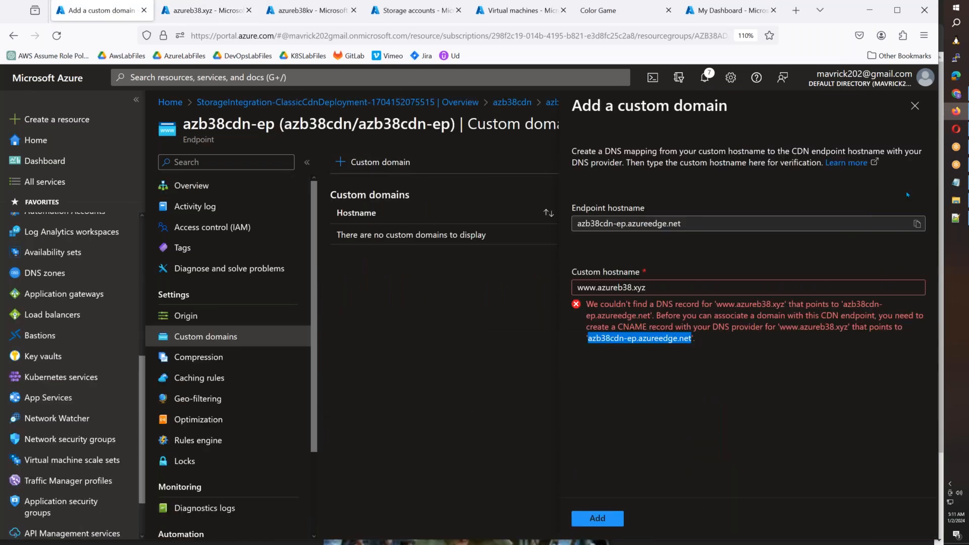
{"action": "left_click_drag", "start_coordinate": [655, 285], "coordinate": [536, 283]}
{"action": "key", "text": "ctrl+c"}
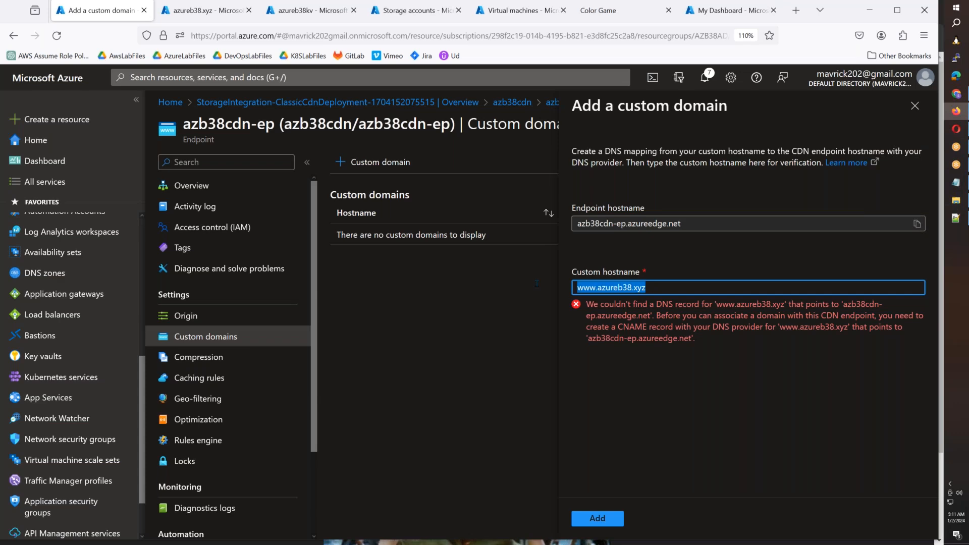
{"action": "left_click", "coordinate": [914, 105]}
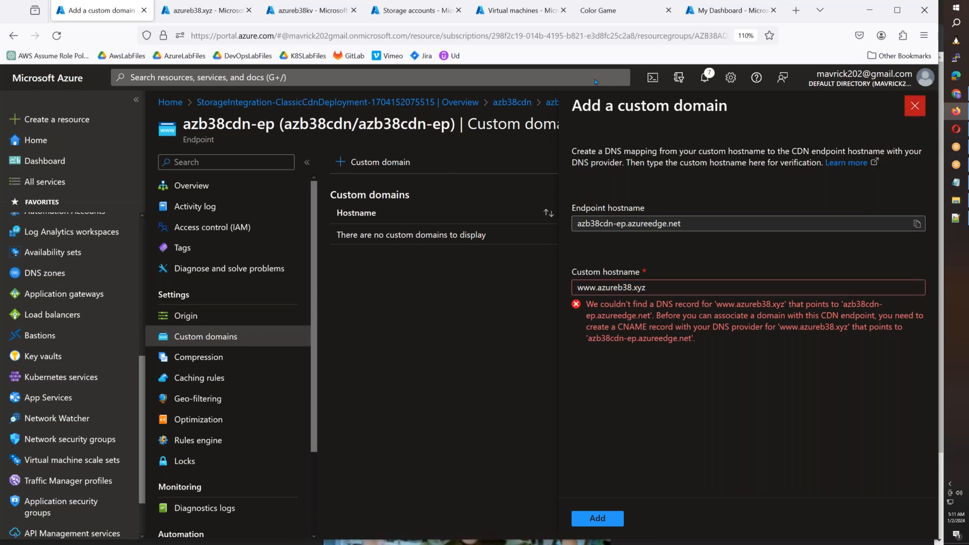
{"action": "left_click", "coordinate": [523, 321]}
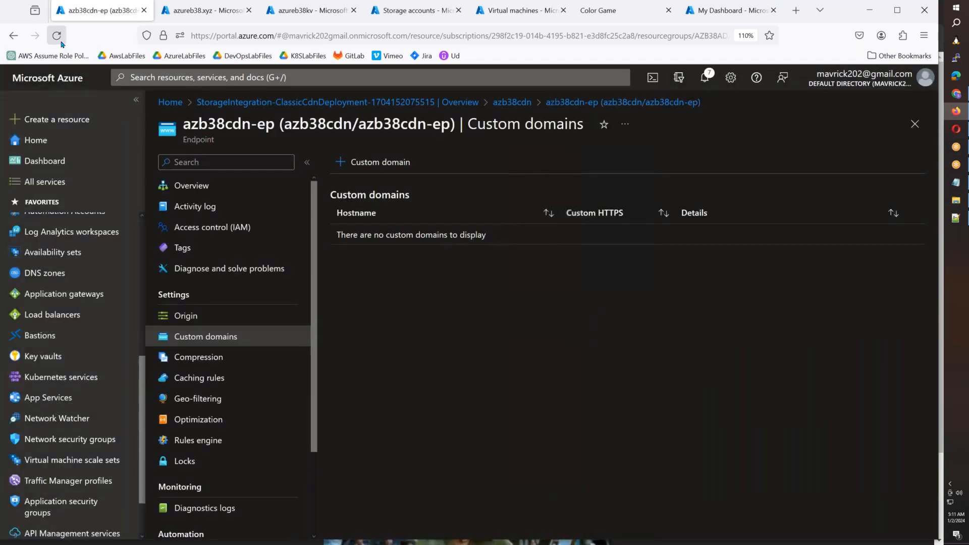
{"action": "left_click", "coordinate": [181, 10]}
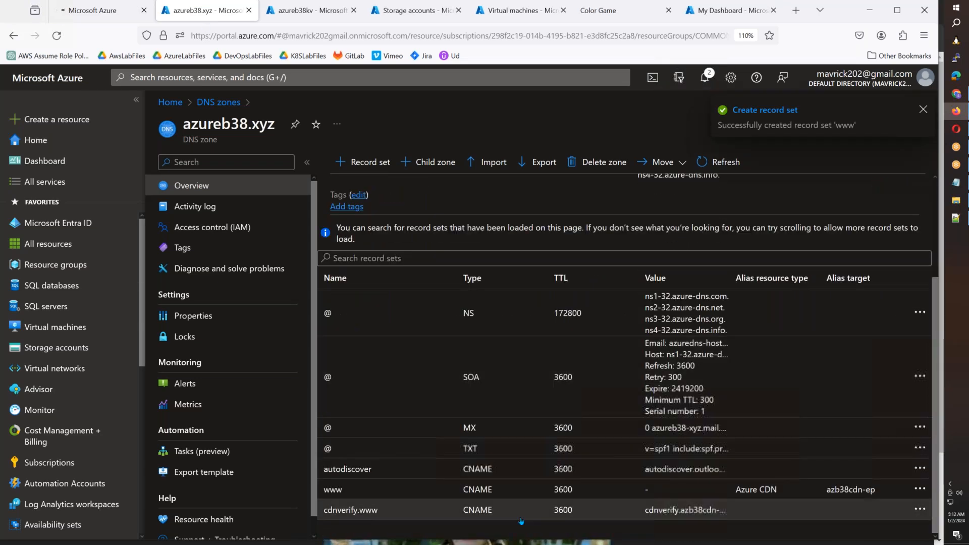
{"action": "left_click", "coordinate": [110, 17]}
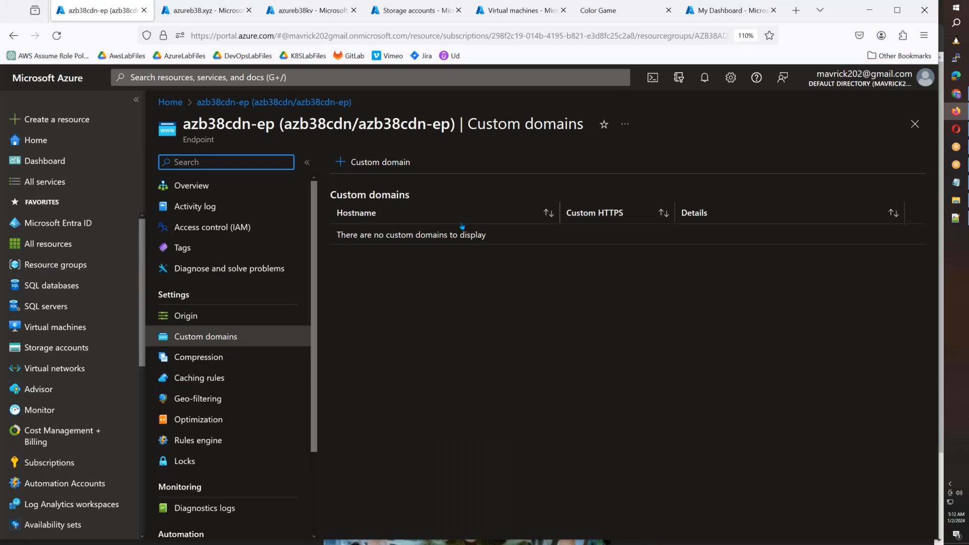
{"action": "left_click", "coordinate": [373, 163]}
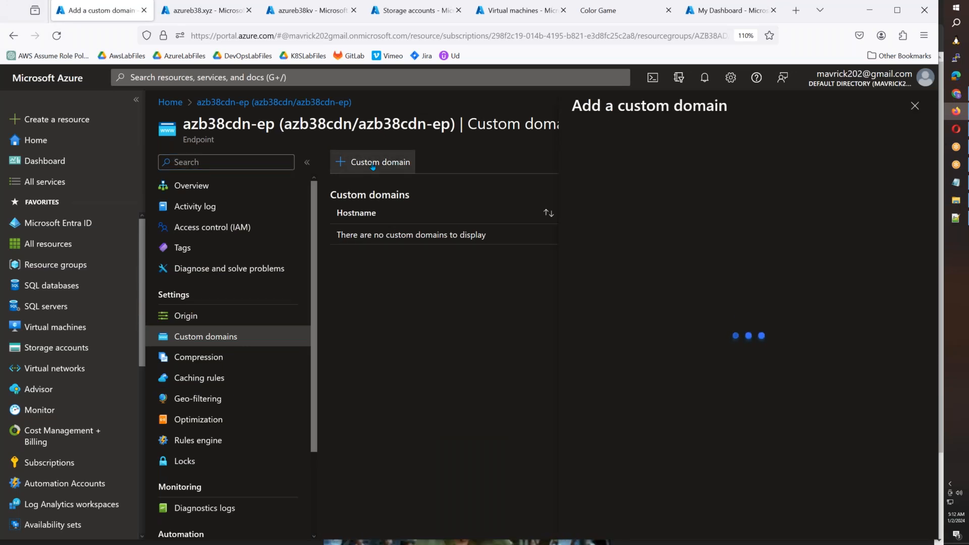
{"action": "left_click", "coordinate": [573, 290]}
{"action": "key", "text": "ctrl+v"}
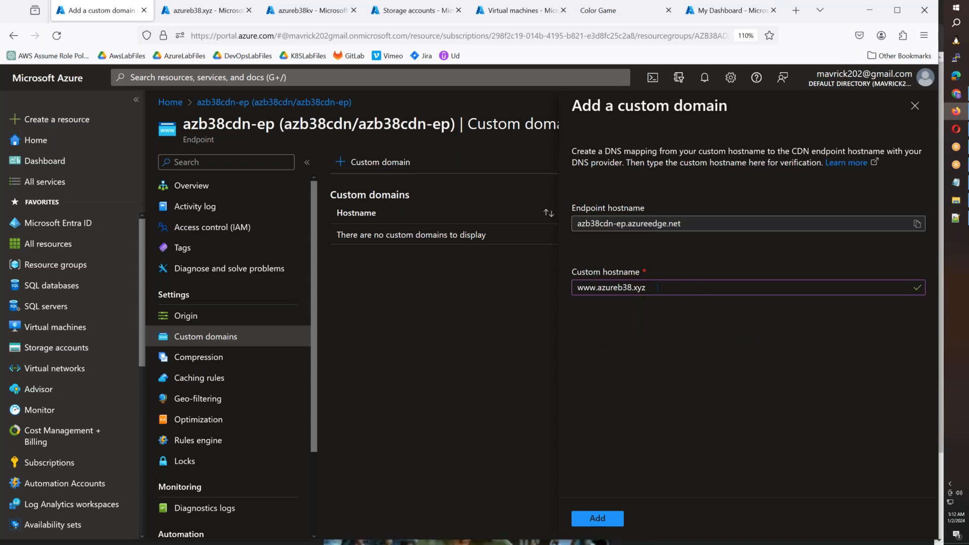
{"action": "left_click", "coordinate": [606, 518]}
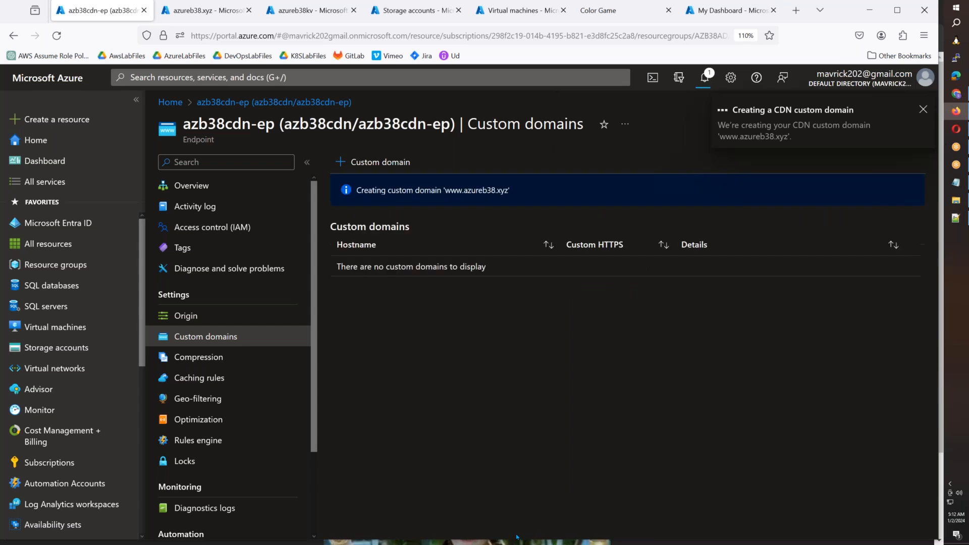
{"action": "left_click_drag", "start_coordinate": [516, 540], "coordinate": [515, 544]}
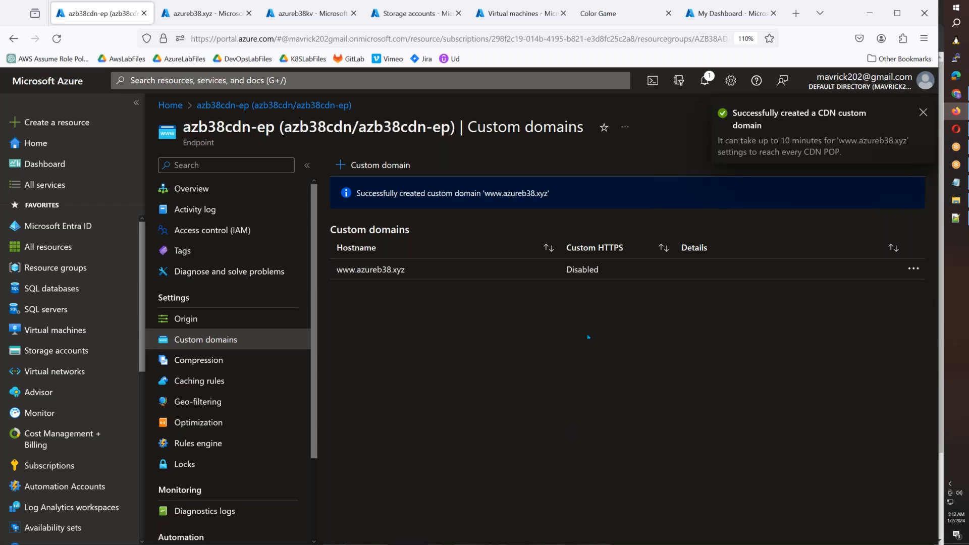
{"action": "left_click", "coordinate": [592, 271]}
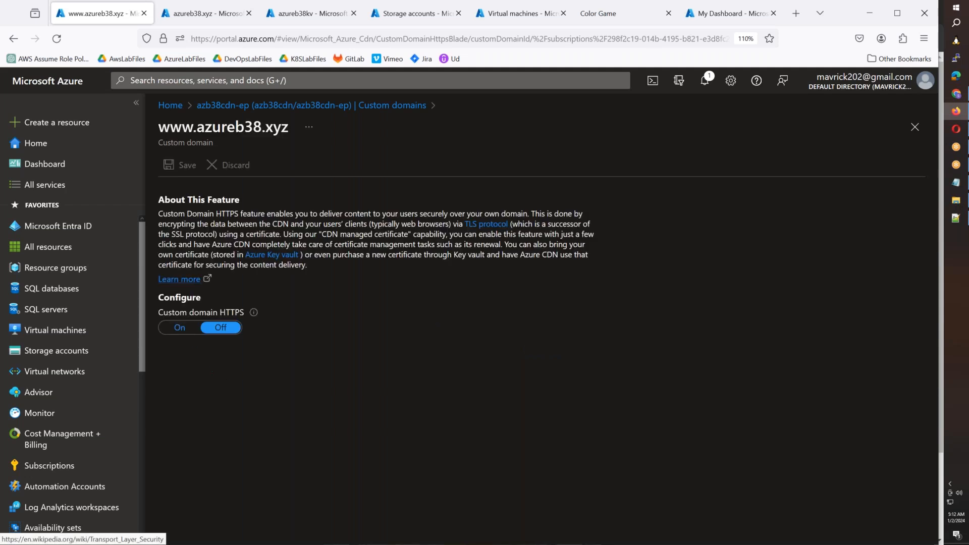
{"action": "left_click", "coordinate": [179, 327]}
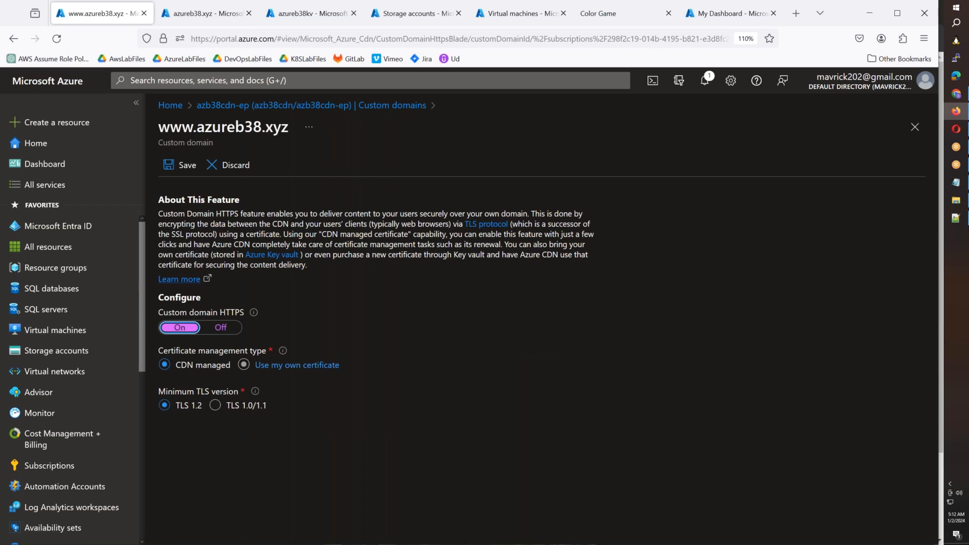
{"action": "left_click", "coordinate": [297, 365]}
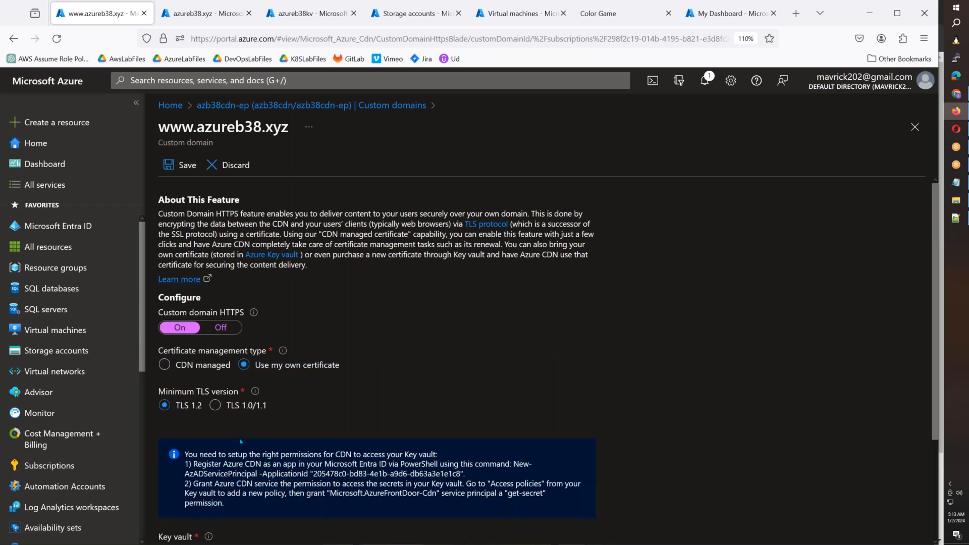
{"action": "scroll", "coordinate": [241, 442], "scroll_direction": "down", "scroll_amount": 3}
{"action": "left_click", "coordinate": [585, 425]}
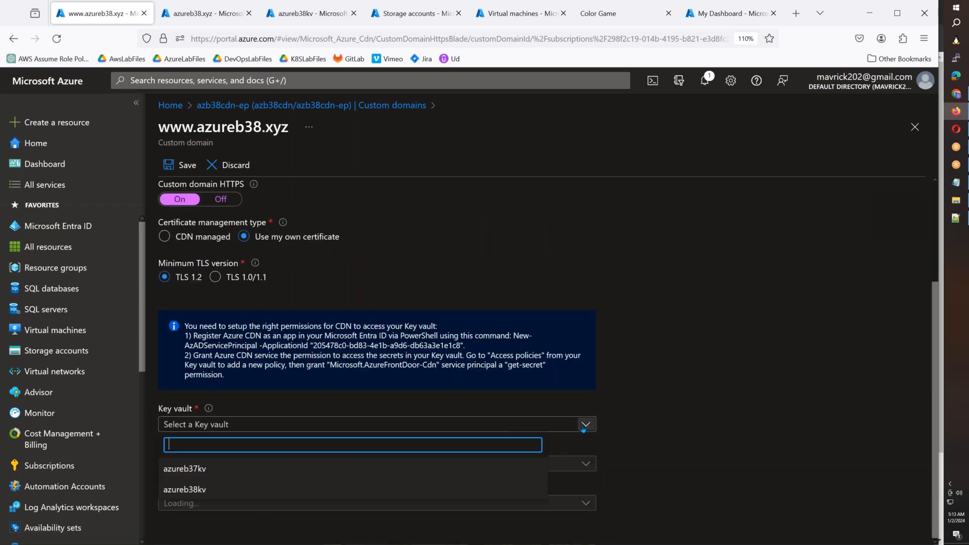
{"action": "left_click", "coordinate": [443, 488]}
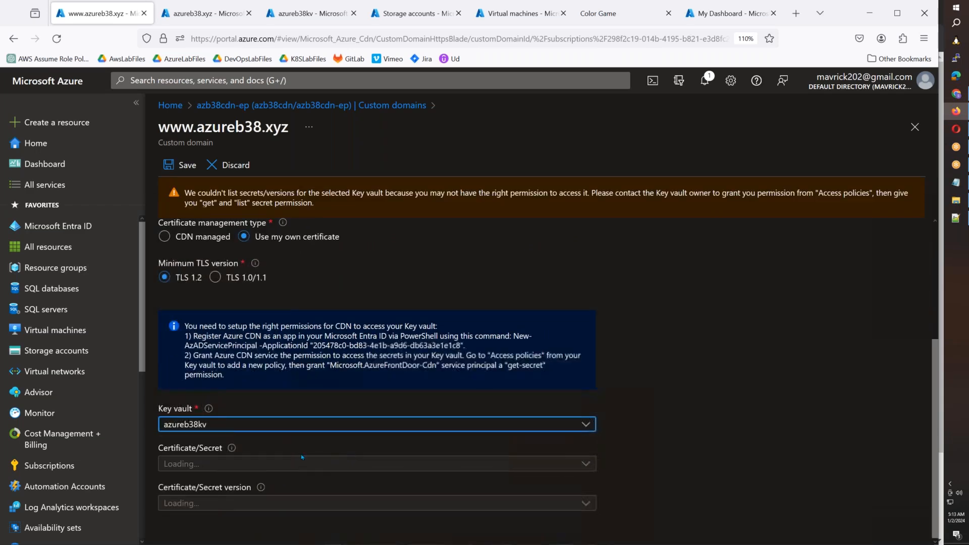
{"action": "scroll", "coordinate": [258, 465], "scroll_direction": "up", "scroll_amount": 3}
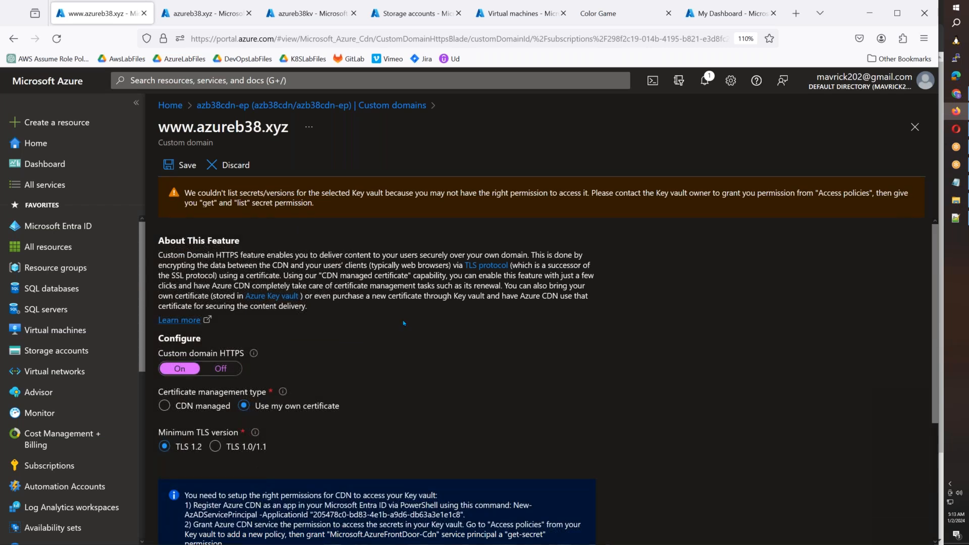
{"action": "scroll", "coordinate": [454, 378], "scroll_direction": "down", "scroll_amount": 3}
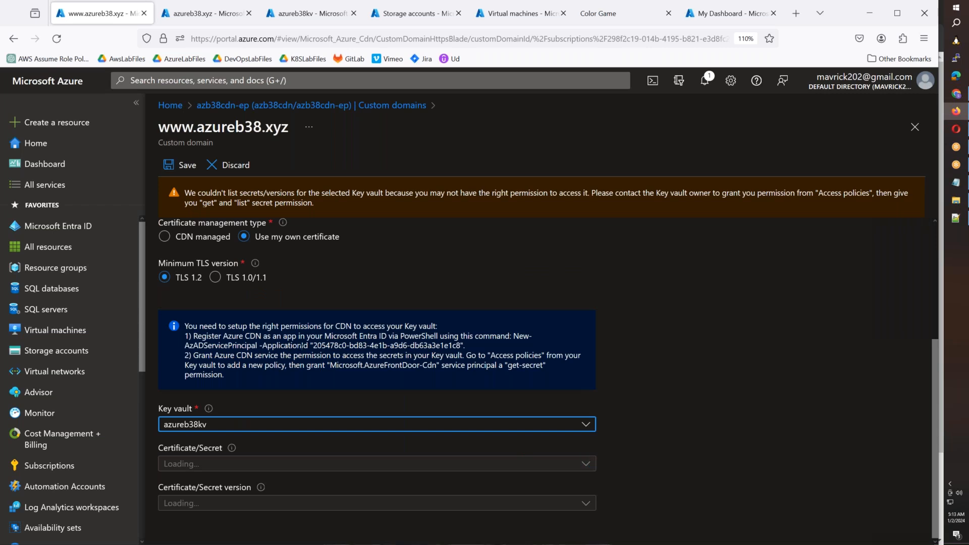
- Copy the CDN application ID and start an azureb38kv access policy from the Key, Secret, & Certificate Management template
{"action": "left_click_drag", "start_coordinate": [313, 345], "coordinate": [461, 345]}
{"action": "key", "text": "ctrl+c"}
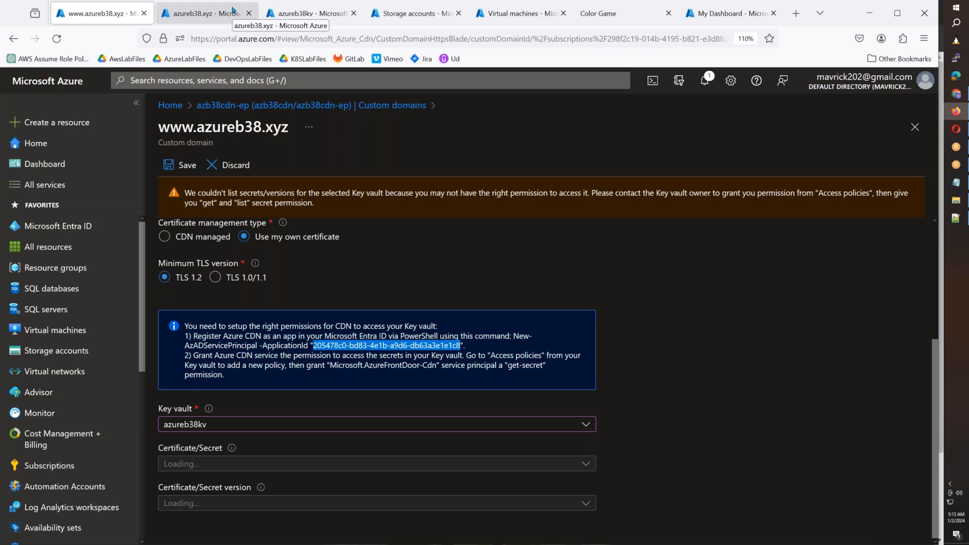
{"action": "left_click", "coordinate": [233, 11]}
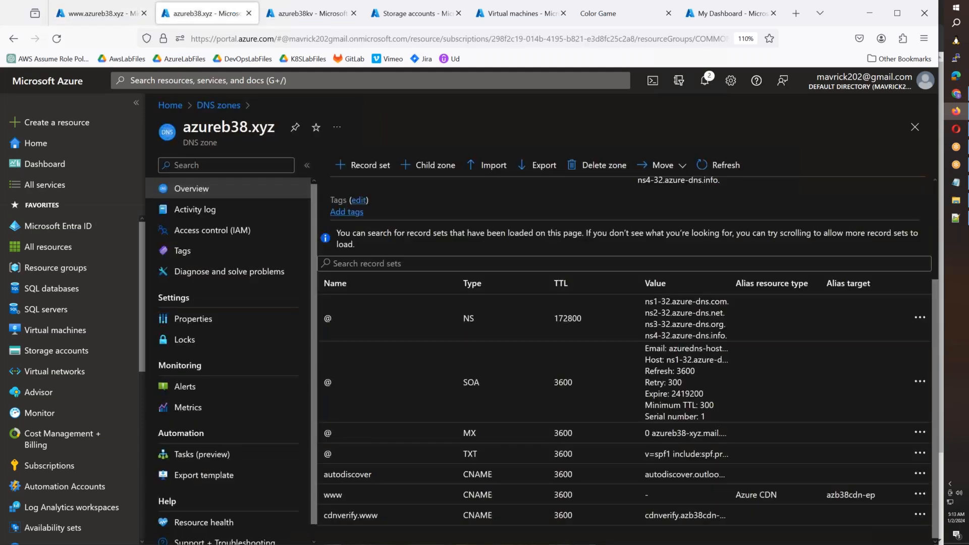
{"action": "left_click", "coordinate": [303, 14]}
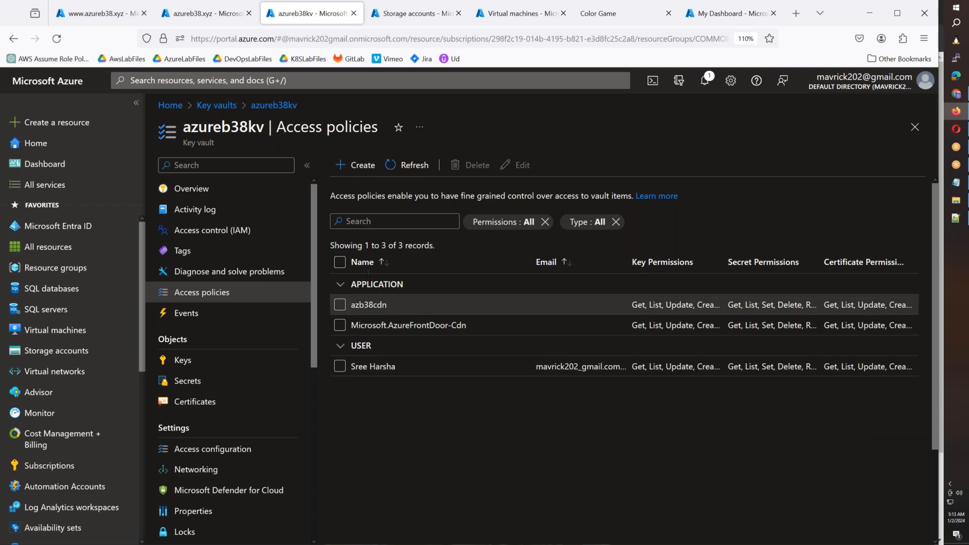
{"action": "left_click", "coordinate": [353, 169]}
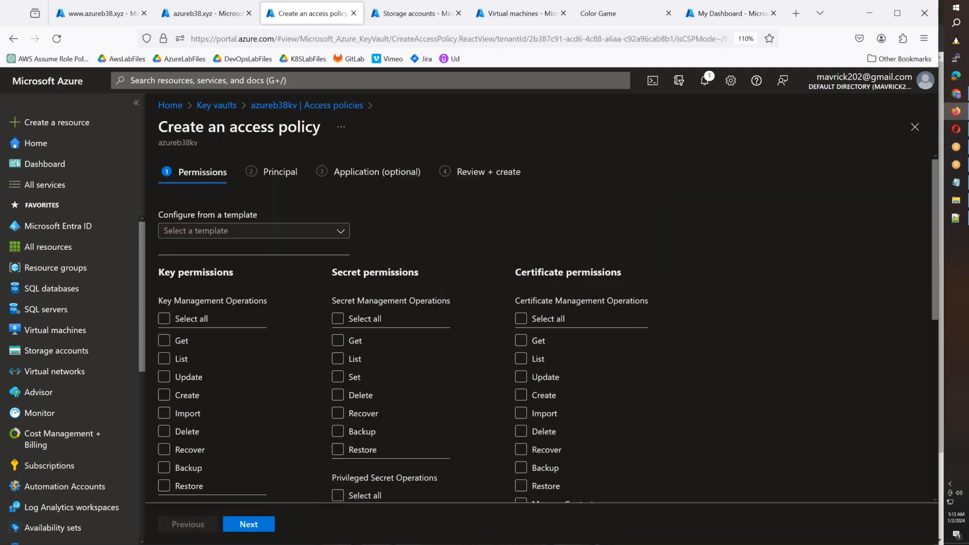
{"action": "left_click", "coordinate": [253, 231]}
{"action": "left_click", "coordinate": [403, 234]}
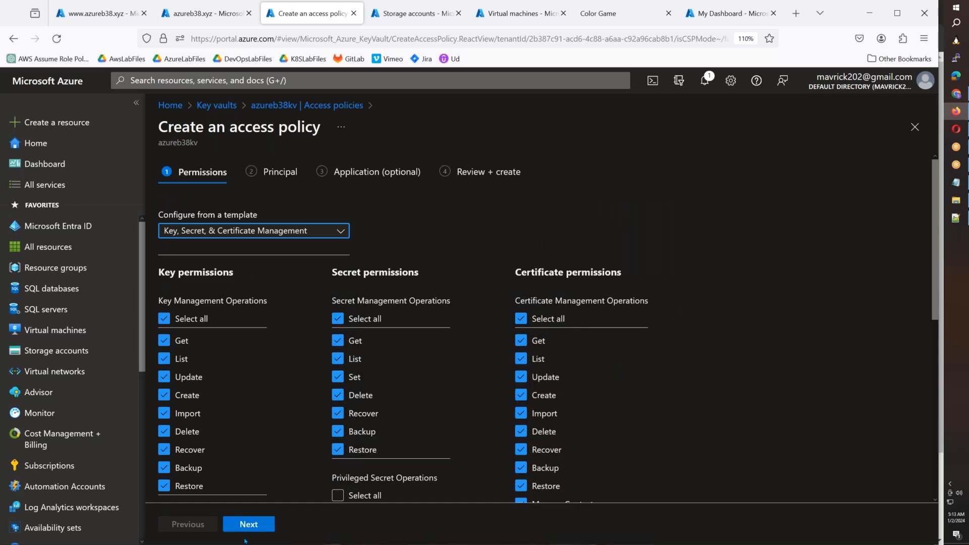
{"action": "scroll", "coordinate": [276, 453], "scroll_direction": "down", "scroll_amount": 5}
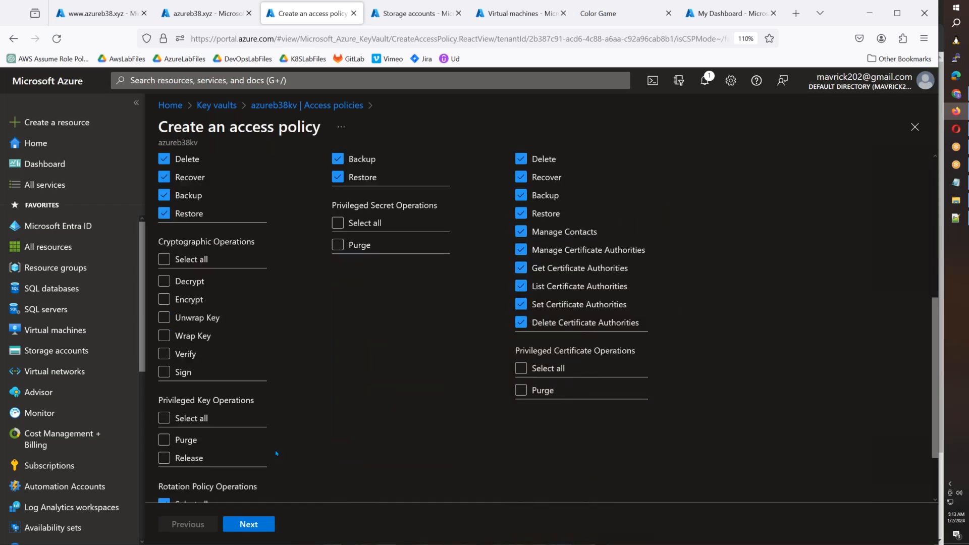
{"action": "scroll", "coordinate": [276, 453], "scroll_direction": "down", "scroll_amount": 2}
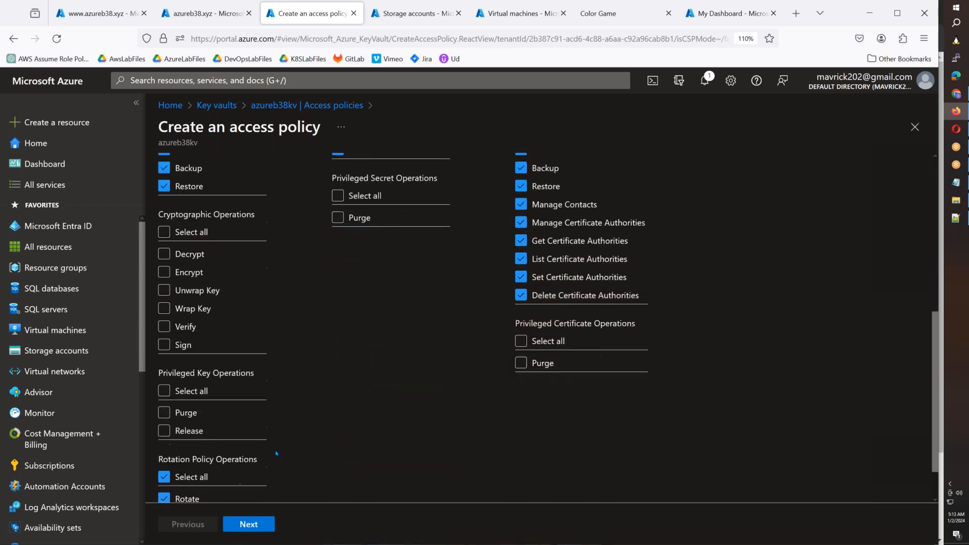
{"action": "left_click", "coordinate": [255, 524]}
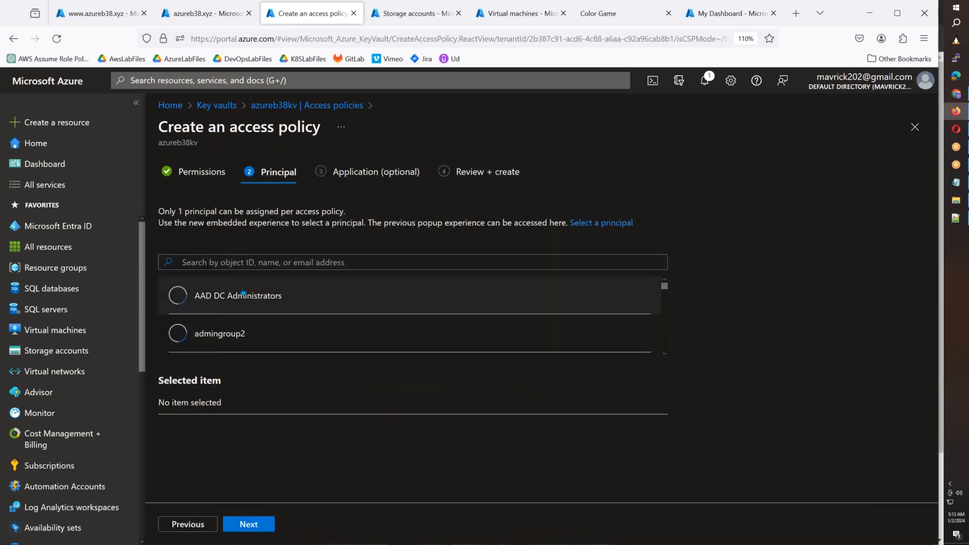
- Find the principal Microsoft.AzureFrontDoor-Cdn by the copied application ID, assign it to the access policy, and create the policy
{"action": "left_click", "coordinate": [239, 263]}
{"action": "key", "text": "ctrl+v"}
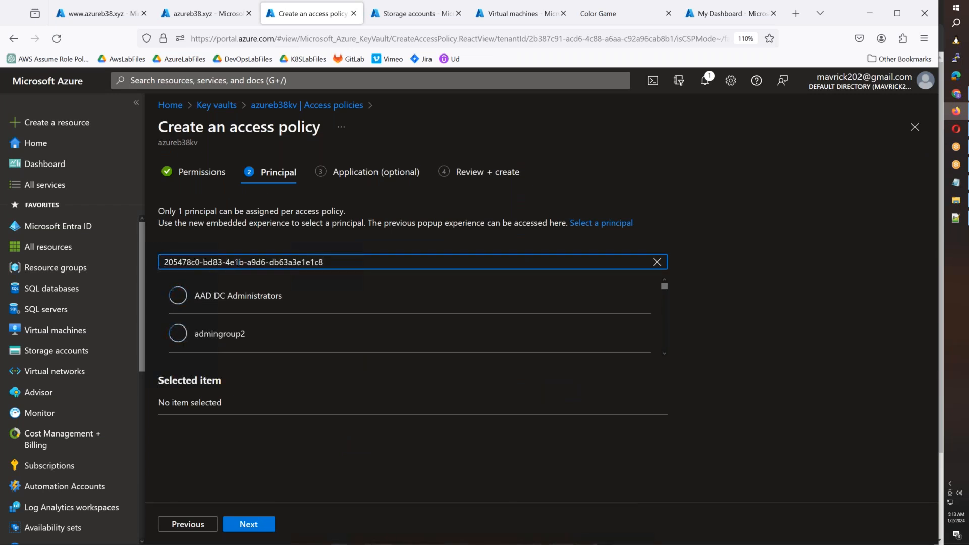
{"action": "left_click", "coordinate": [233, 295]}
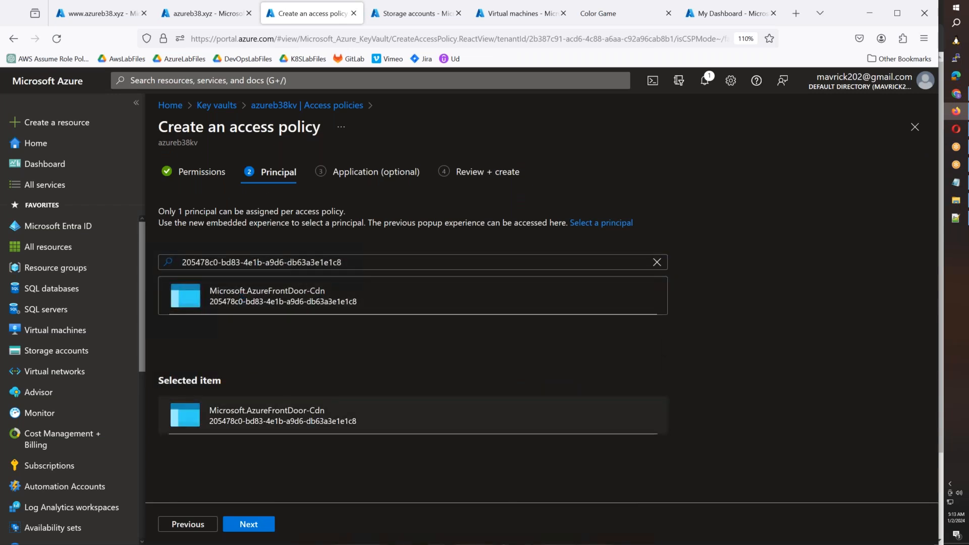
{"action": "left_click", "coordinate": [252, 524]}
{"action": "left_click", "coordinate": [252, 525]}
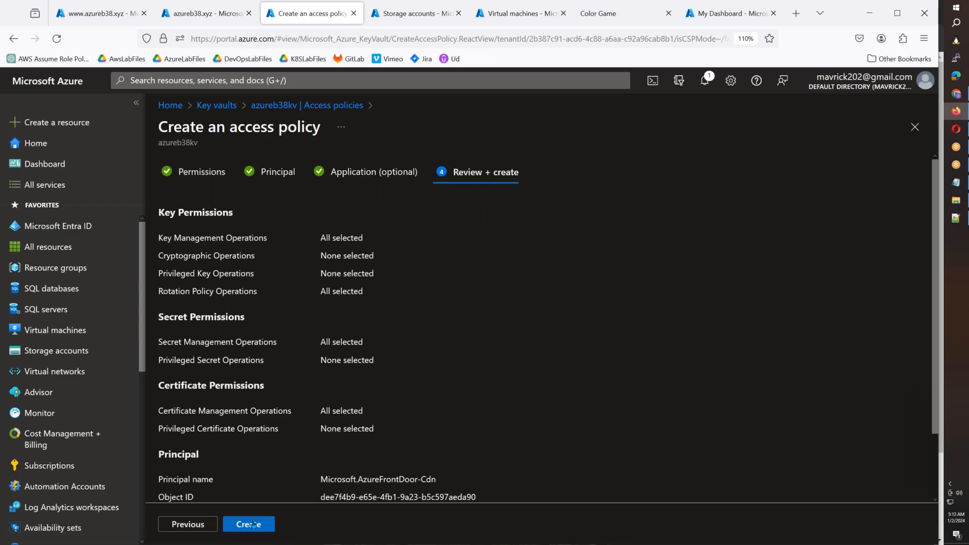
{"action": "left_click", "coordinate": [251, 524]}
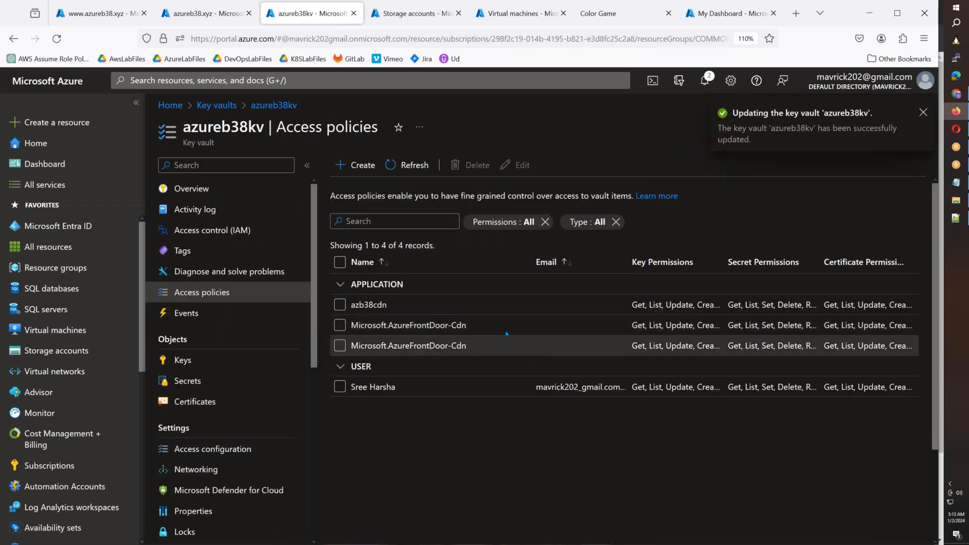
{"action": "left_click", "coordinate": [207, 13]}
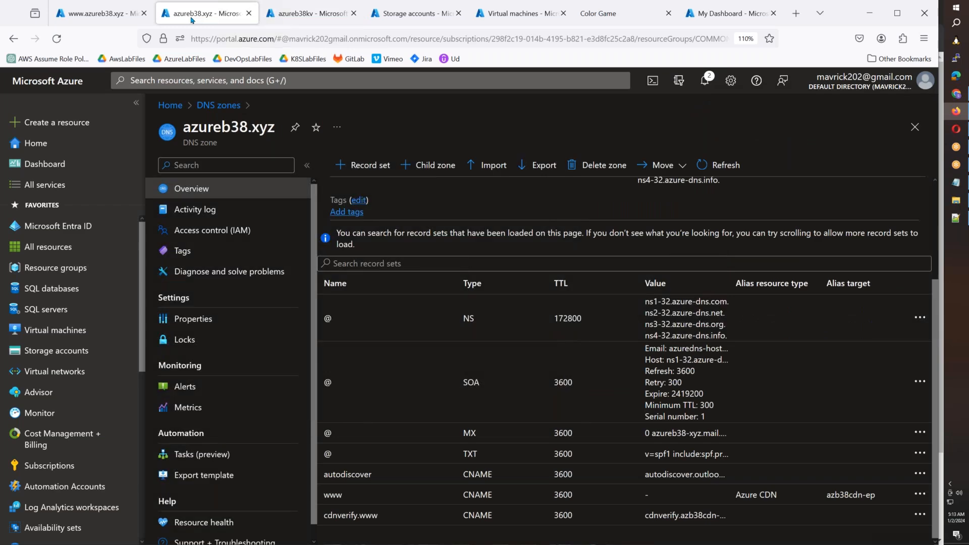
{"action": "left_click", "coordinate": [99, 19]}
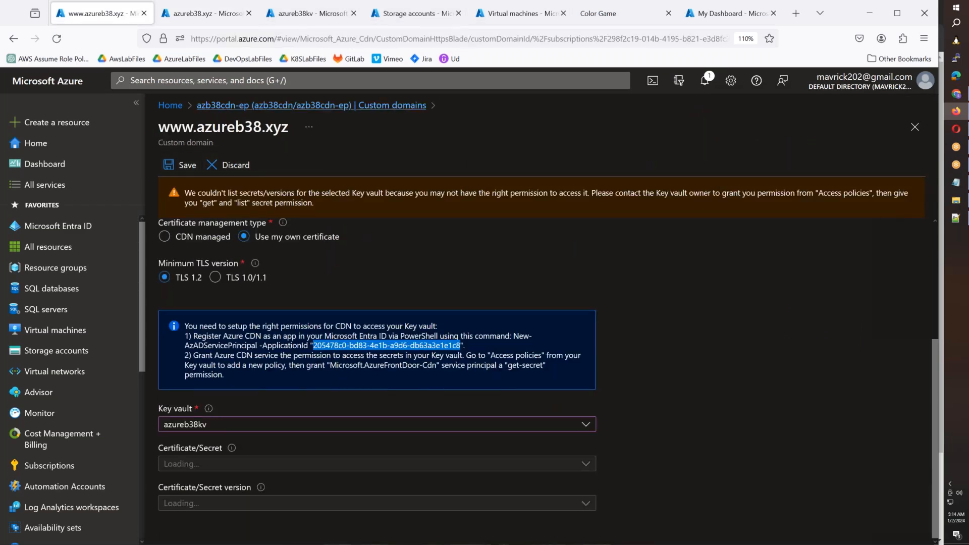
{"action": "left_click", "coordinate": [311, 105]}
{"action": "left_click", "coordinate": [522, 325]}
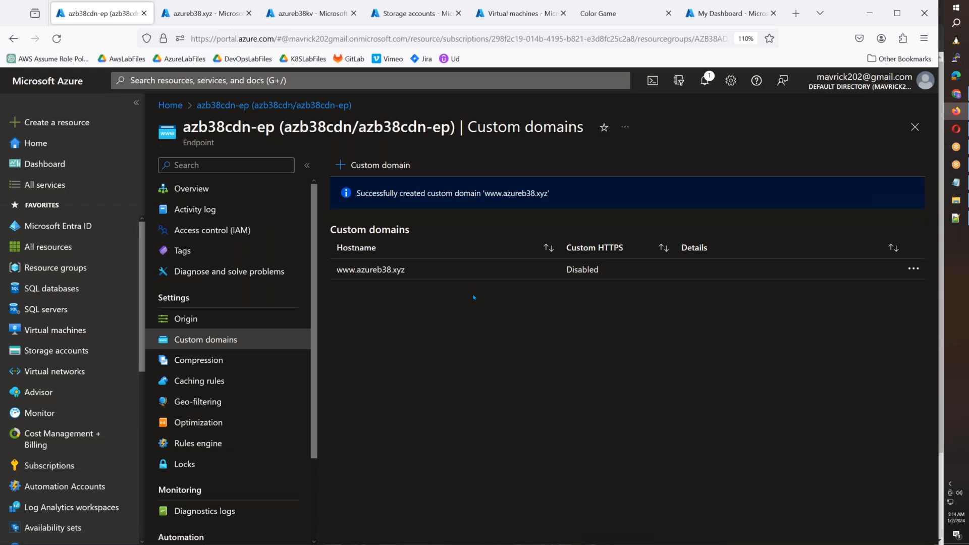
{"action": "left_click", "coordinate": [561, 277]}
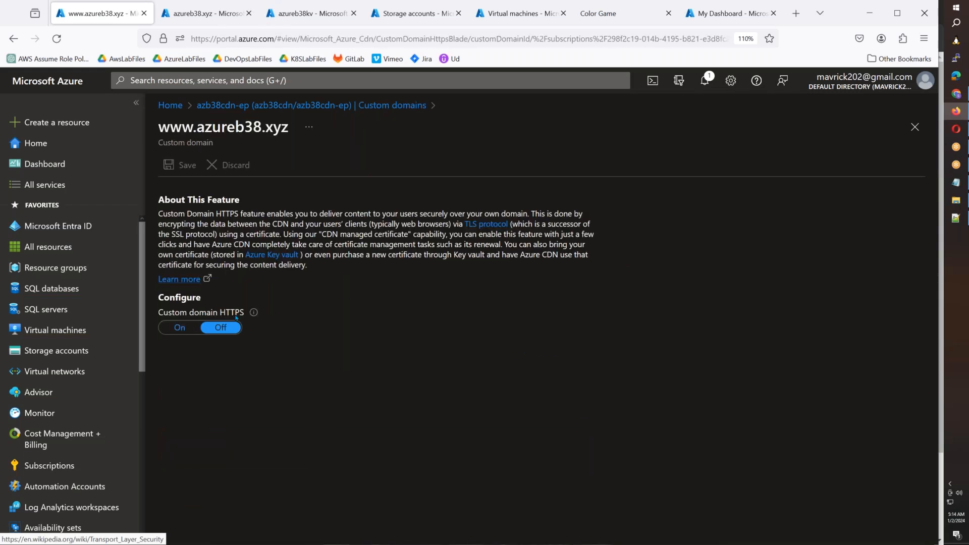
{"action": "left_click", "coordinate": [180, 327]}
{"action": "left_click", "coordinate": [243, 365]}
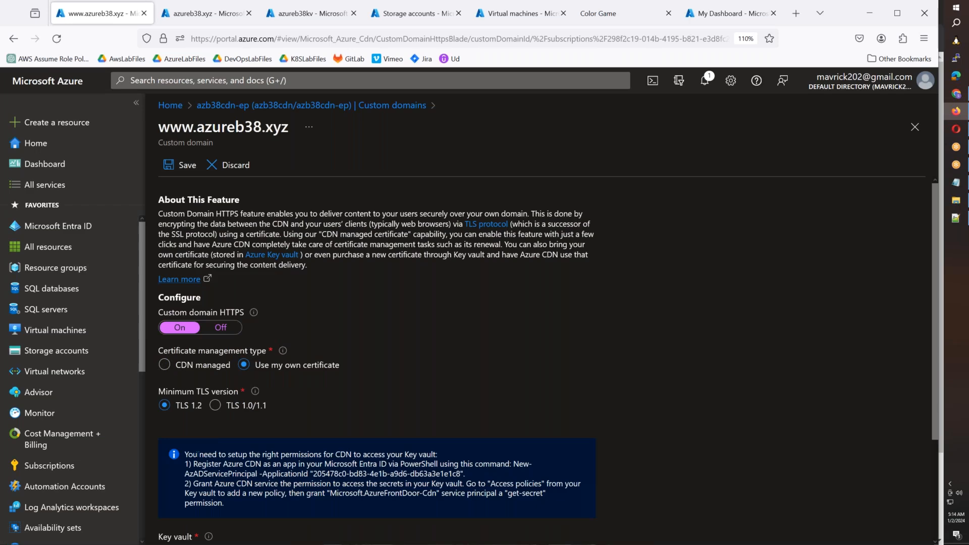
{"action": "scroll", "coordinate": [198, 454], "scroll_direction": "down", "scroll_amount": 3}
{"action": "left_click", "coordinate": [226, 427]}
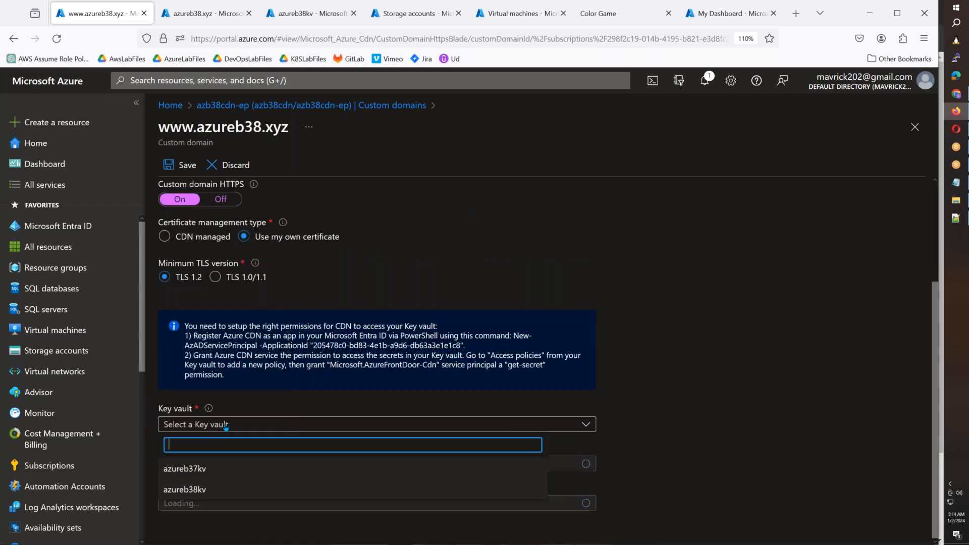
{"action": "left_click", "coordinate": [196, 489]}
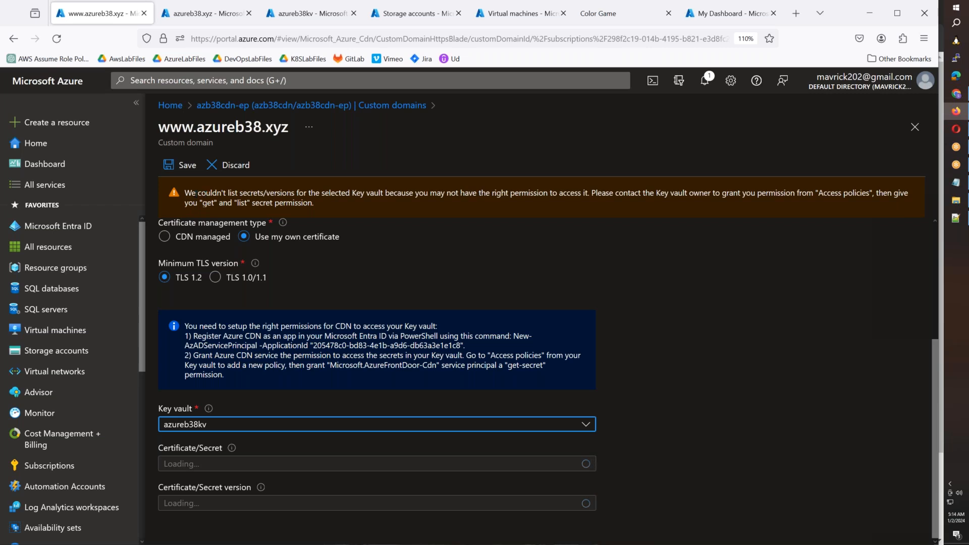
- Read the key vault permission warning on the custom domain page and check the azureb38kv access policies
{"action": "left_click_drag", "start_coordinate": [186, 193], "coordinate": [670, 194]}
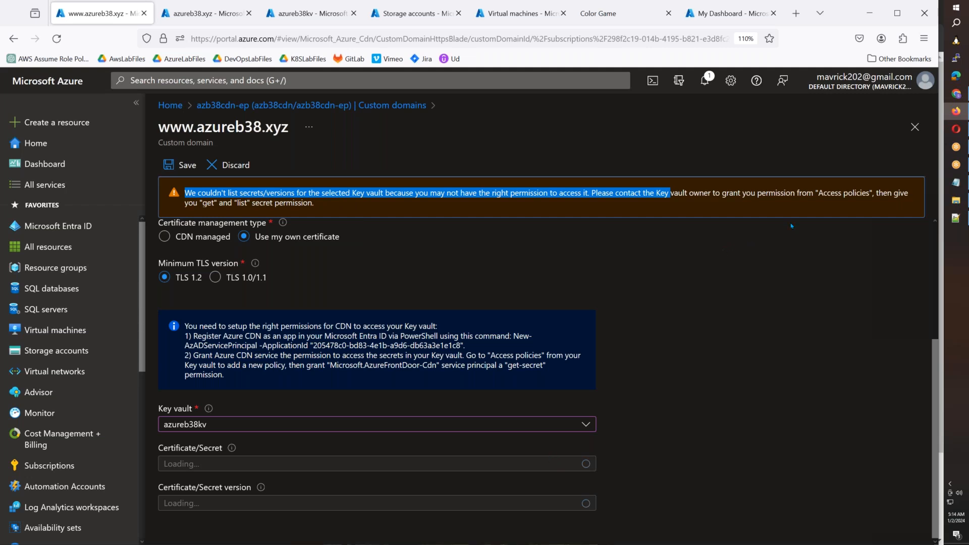
{"action": "left_click_drag", "start_coordinate": [314, 202], "coordinate": [197, 192]}
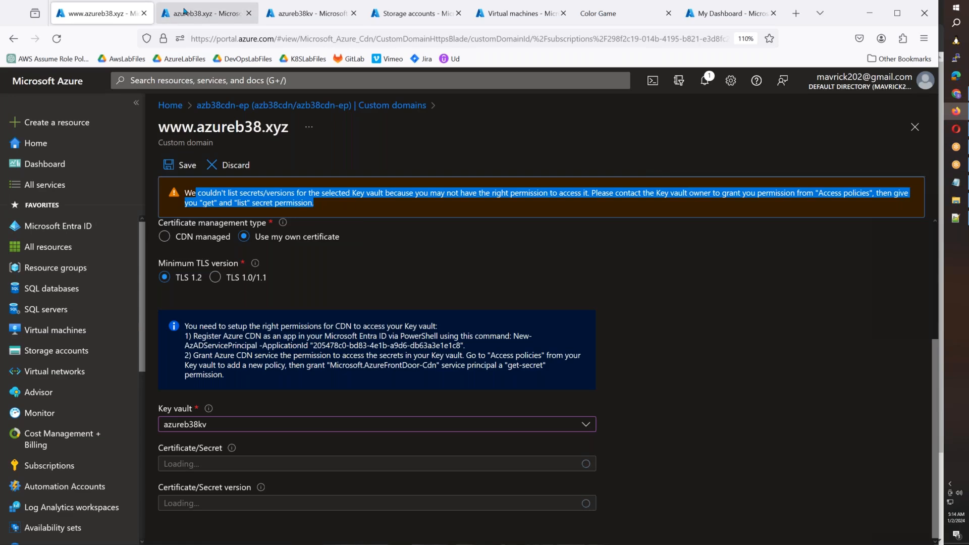
{"action": "left_click", "coordinate": [185, 13]}
{"action": "left_click", "coordinate": [342, 14]}
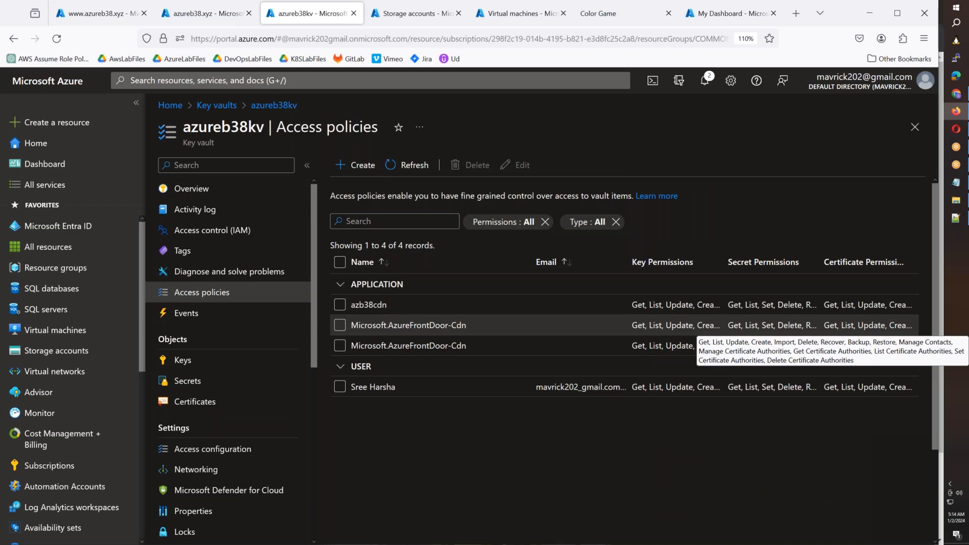
{"action": "left_click", "coordinate": [187, 24]}
{"action": "left_click", "coordinate": [107, 21]}
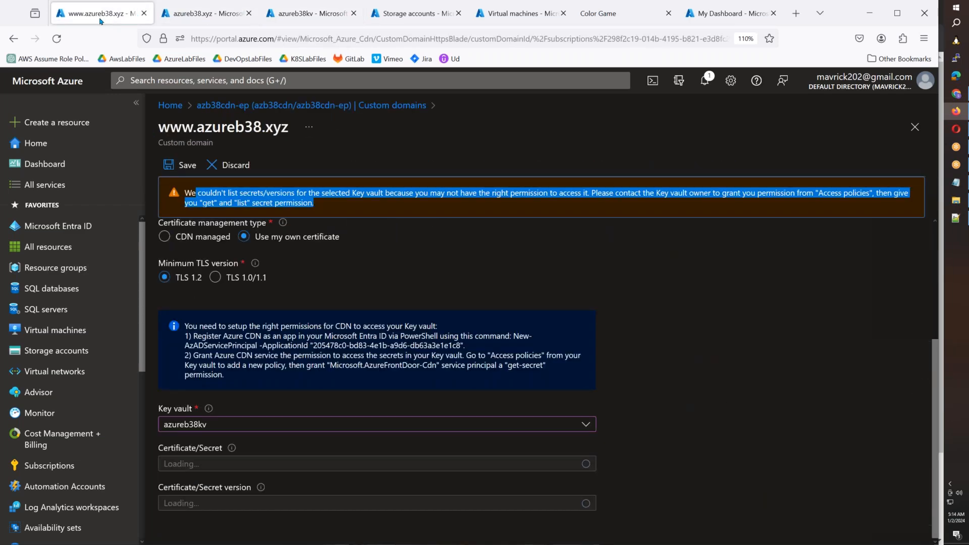
- Reload the custom domain page, turn on HTTPS with your own certificate, and select key vault azureb38kv
{"action": "left_click", "coordinate": [57, 39]}
{"action": "left_click", "coordinate": [491, 332]}
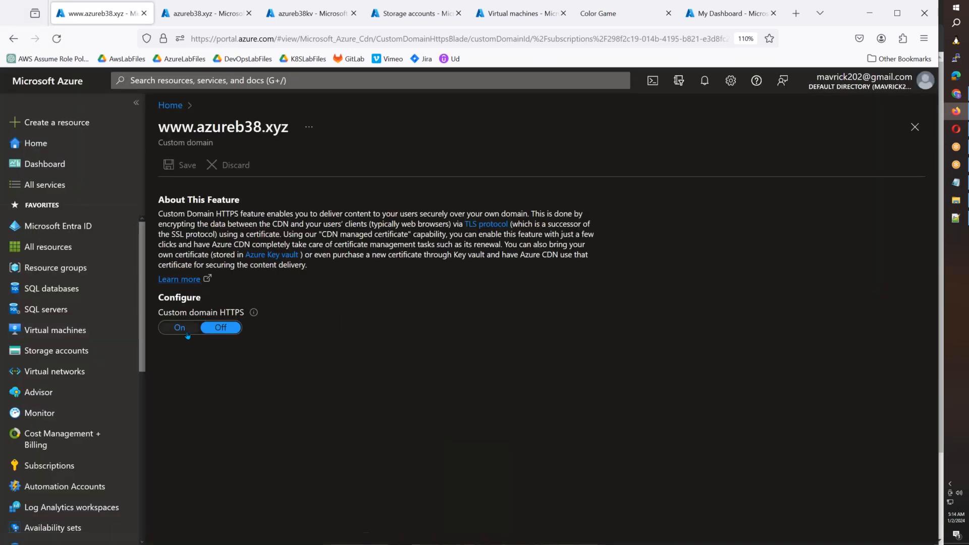
{"action": "left_click", "coordinate": [187, 332]}
{"action": "left_click", "coordinate": [244, 365]}
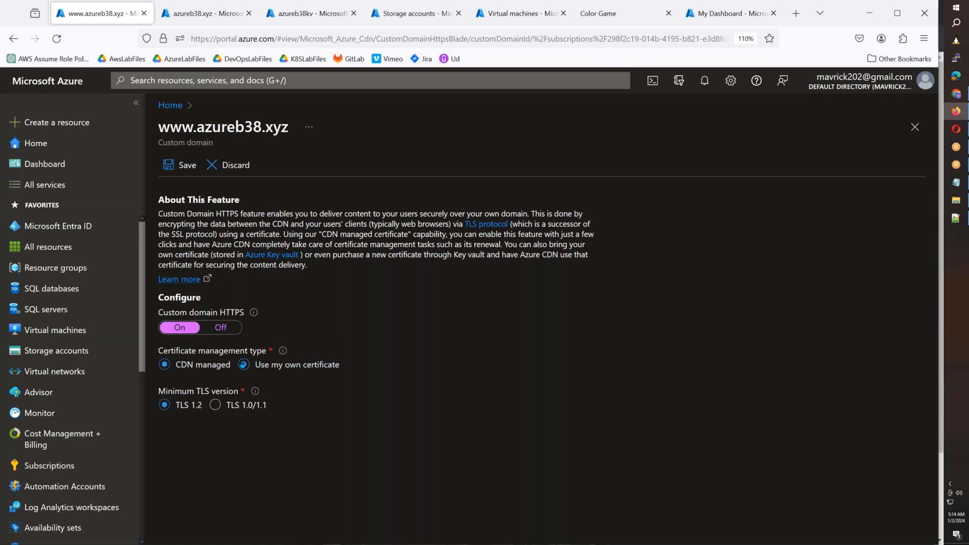
{"action": "scroll", "coordinate": [214, 416], "scroll_direction": "down", "scroll_amount": 3}
{"action": "left_click", "coordinate": [214, 425]}
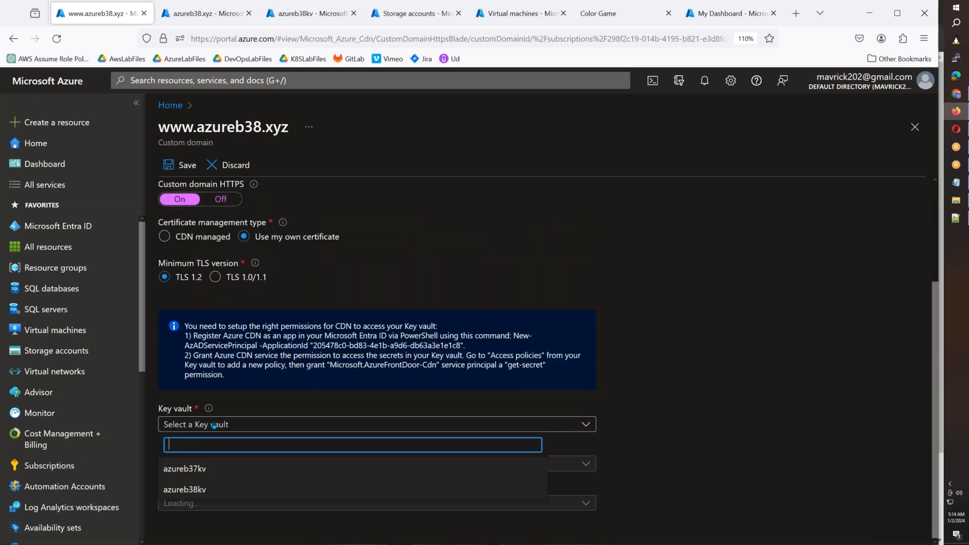
{"action": "left_click", "coordinate": [184, 489]}
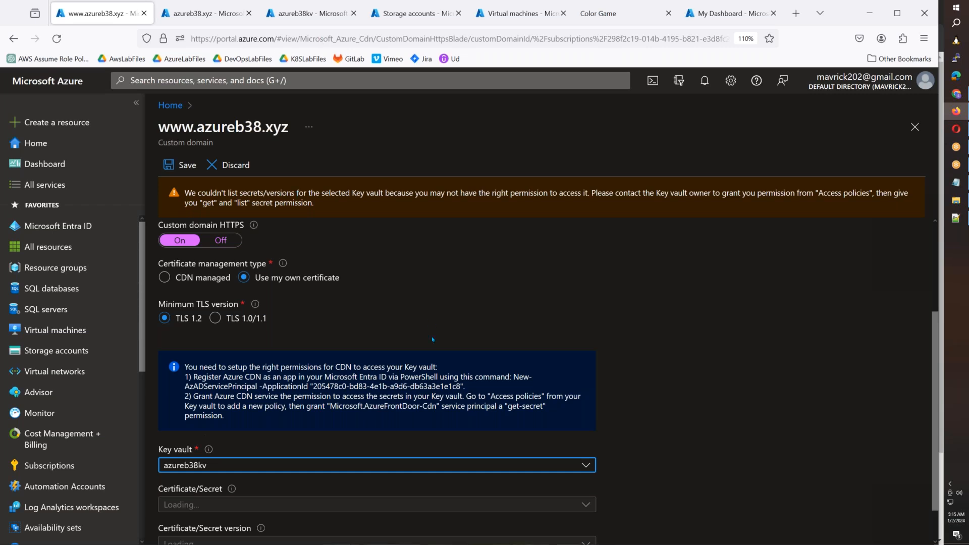
- Stop the running watch in Cloud Shell, then rename the second VM to NFSVM2 in the 1-1-1.sh script in Notepad++ and save
{"action": "scroll", "coordinate": [433, 340], "scroll_direction": "down", "scroll_amount": 1}
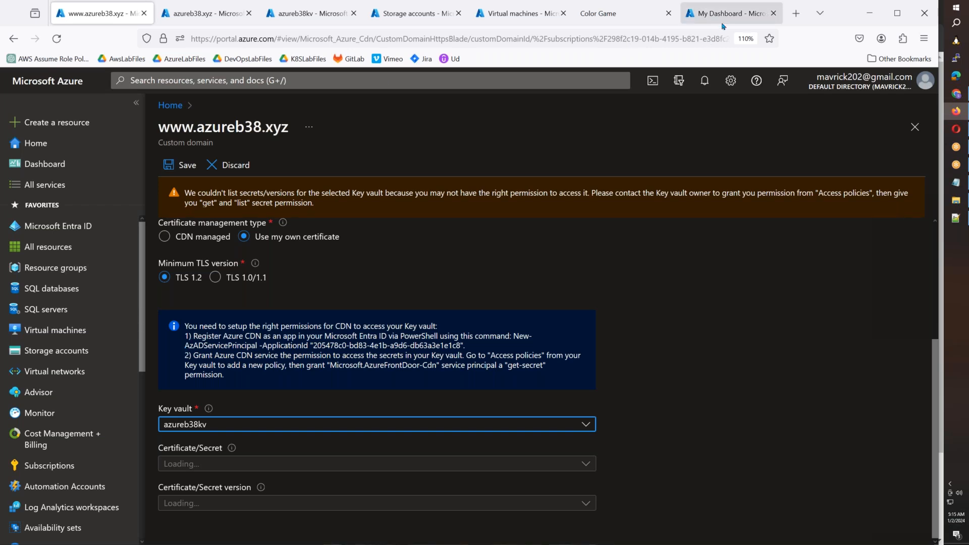
{"action": "left_click", "coordinate": [737, 19]}
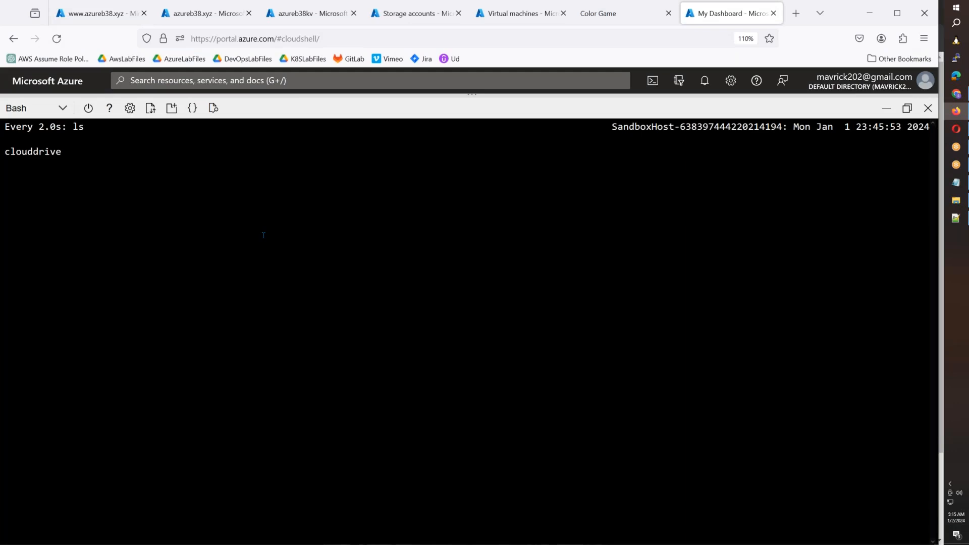
{"action": "key", "text": "ctrl+c"}
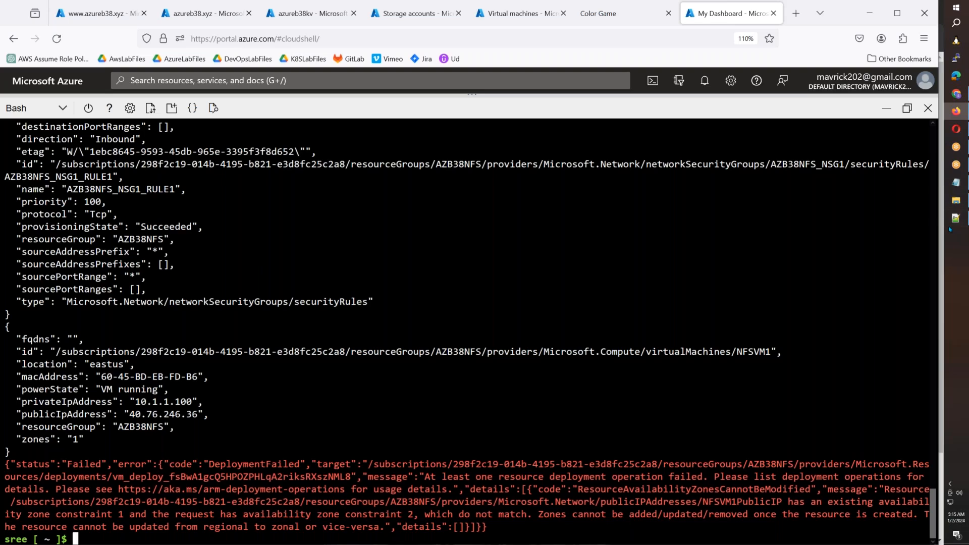
{"action": "left_click", "coordinate": [963, 220]}
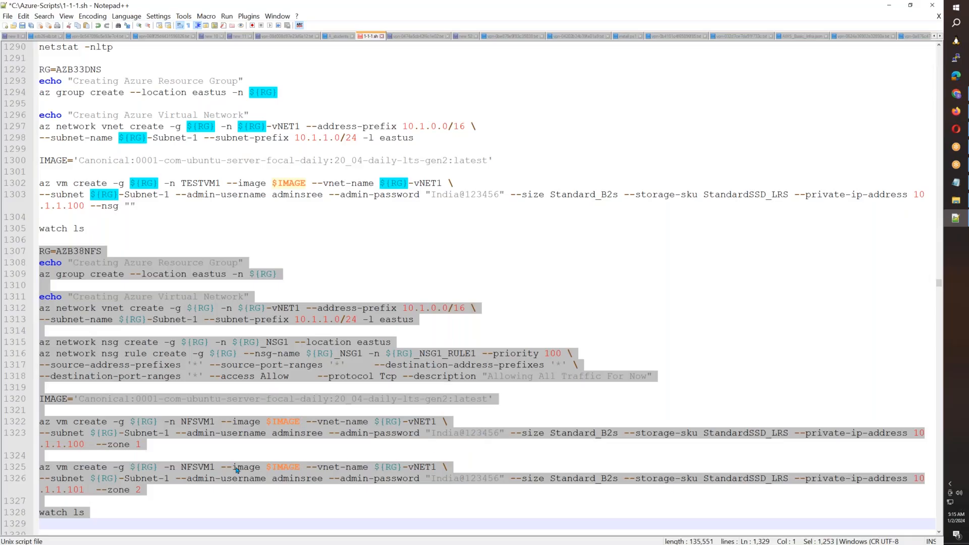
{"action": "left_click", "coordinate": [216, 467]}
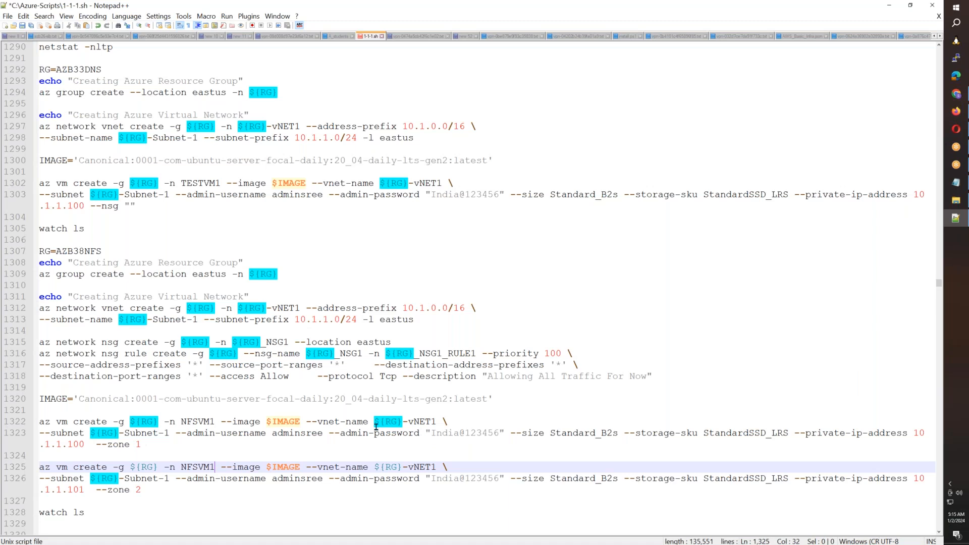
{"action": "key", "text": "ctrl+s"}
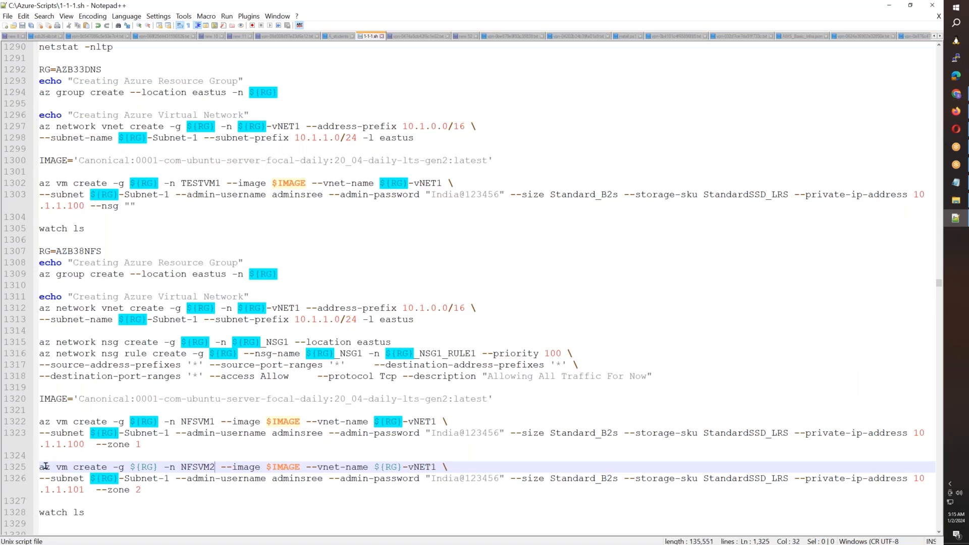
- Copy the NFSVM2 creation command with its admin password and watch ls from the script, and run it in Cloud Shell
{"action": "left_click_drag", "start_coordinate": [40, 467], "coordinate": [113, 515]}
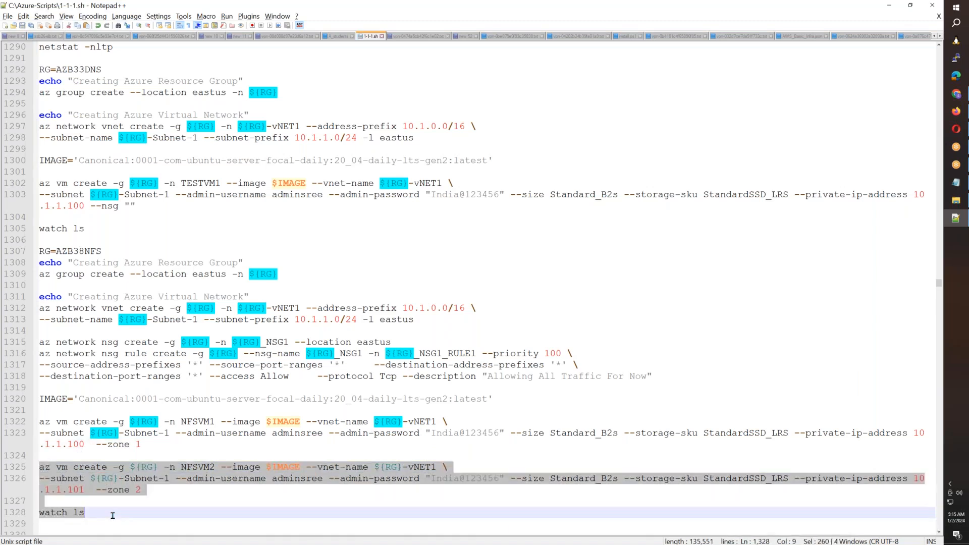
{"action": "key", "text": "alt+Tab"}
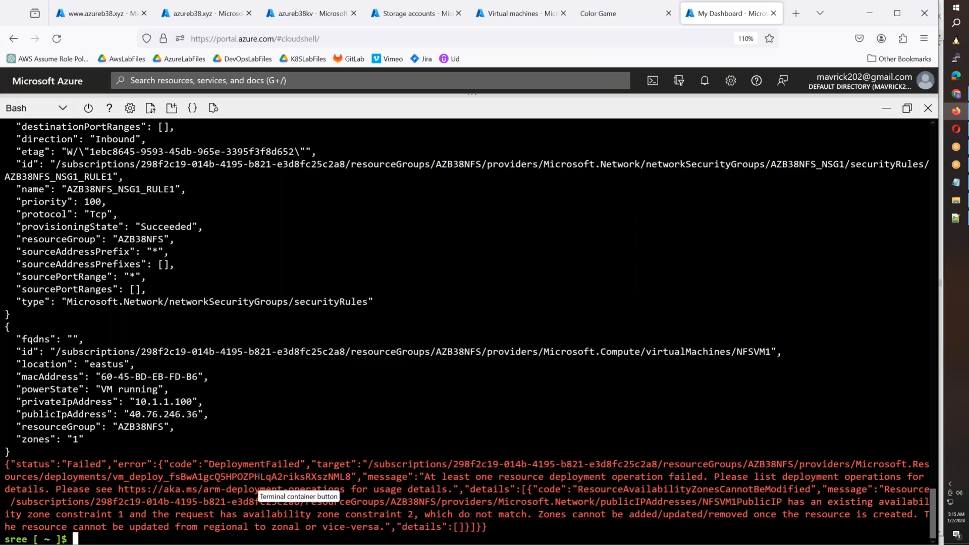
{"action": "key", "text": "ctrl+v"}
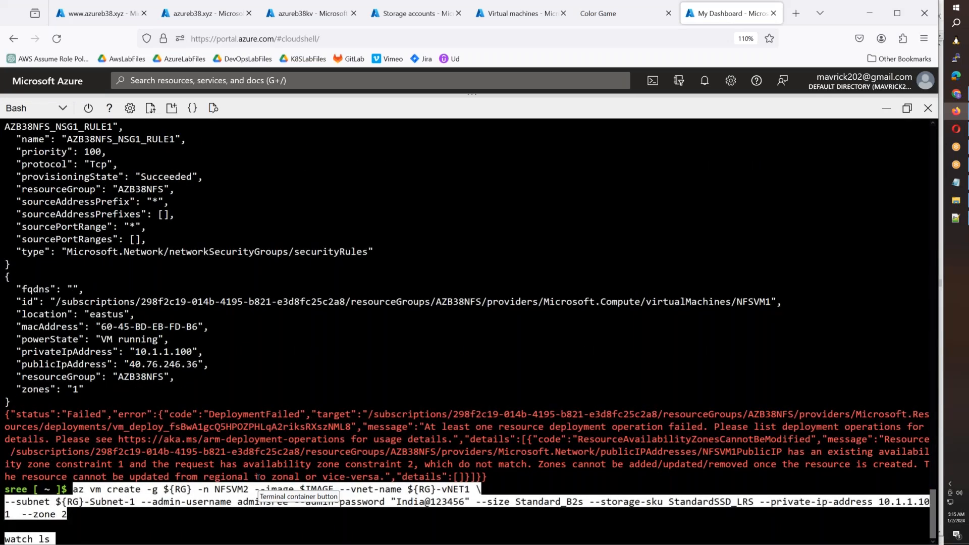
{"action": "key", "text": "Return"}
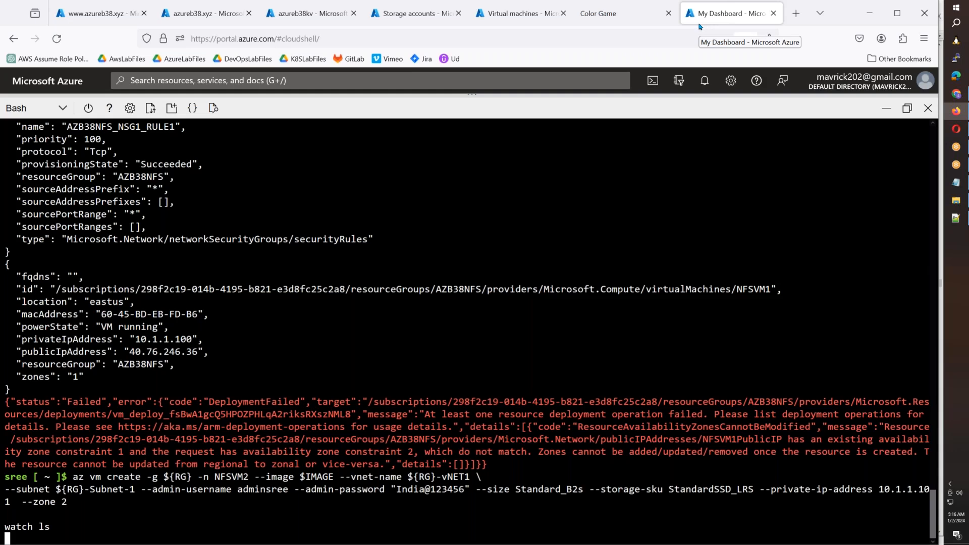
- Open a second Cloud Shell session at shell.azure.com in a new browser tab
{"action": "key", "text": "ctrl+t"}
{"action": "type", "text": "shell.azure.com/"}
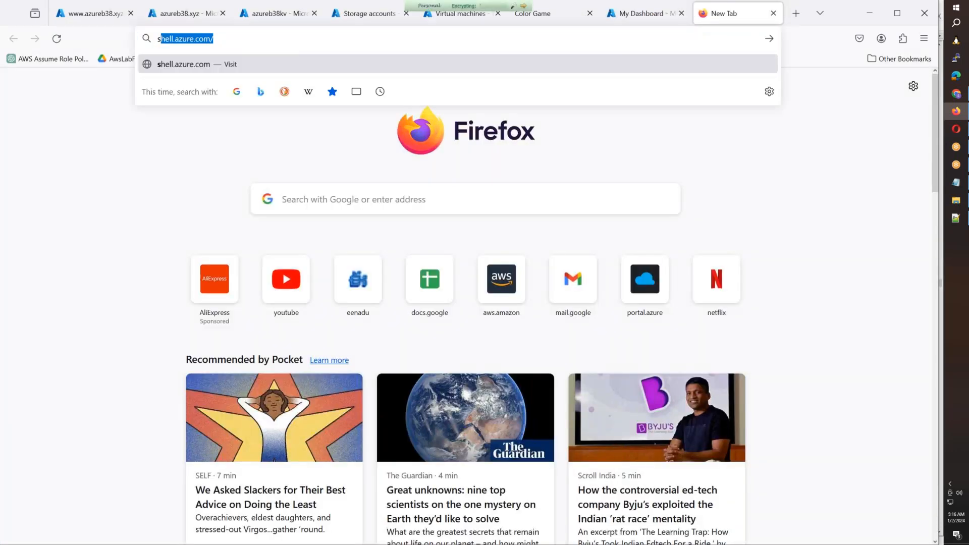
{"action": "key", "text": "Return"}
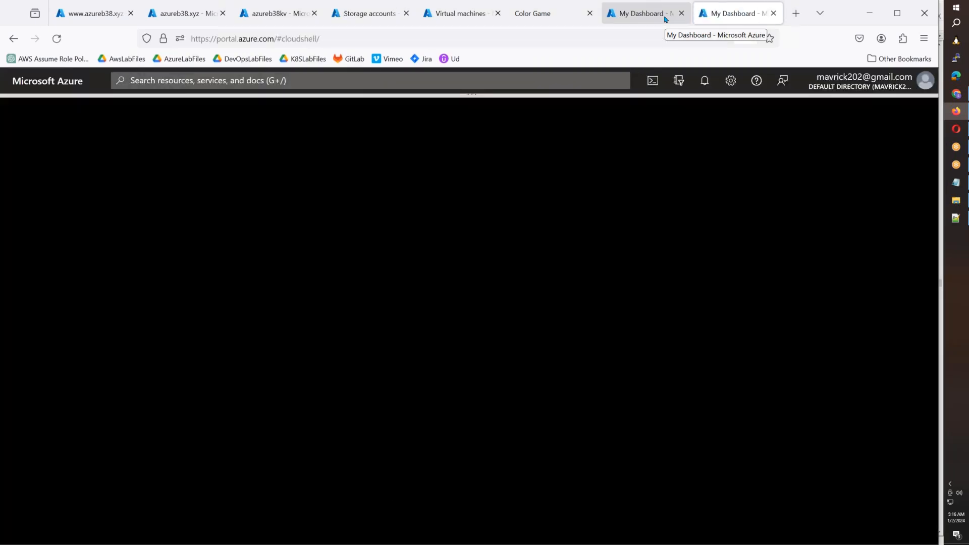
- Add --nsg ${RG}_NSG1 before --zone 1 in the NFSVM1 creation command of the script in Notepad++
{"action": "left_click", "coordinate": [955, 217]}
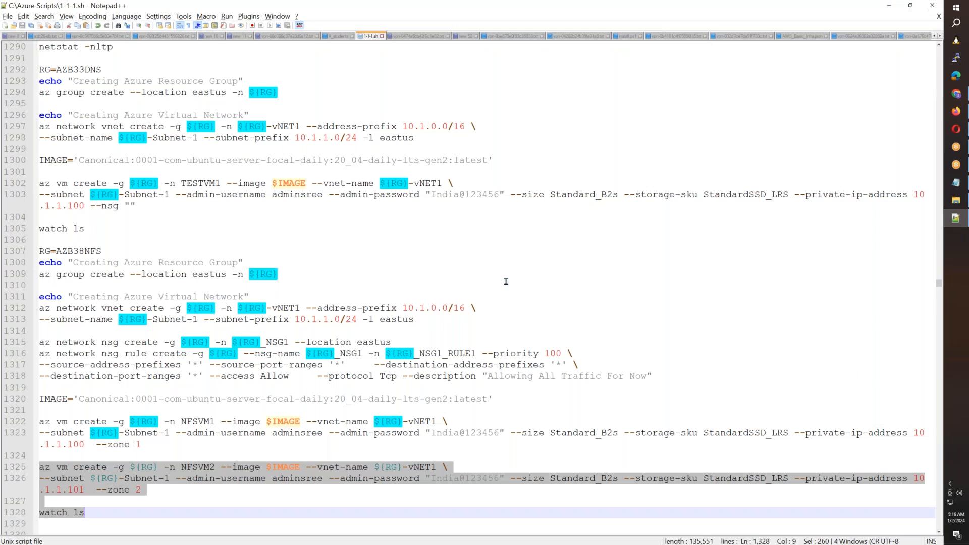
{"action": "left_click", "coordinate": [151, 454]}
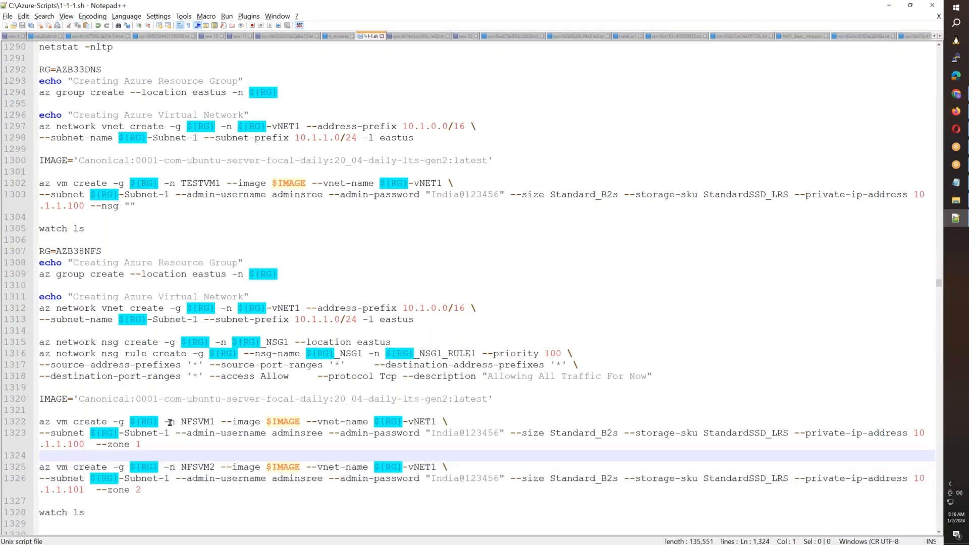
{"action": "left_click", "coordinate": [147, 442]}
{"action": "left_click", "coordinate": [97, 444]}
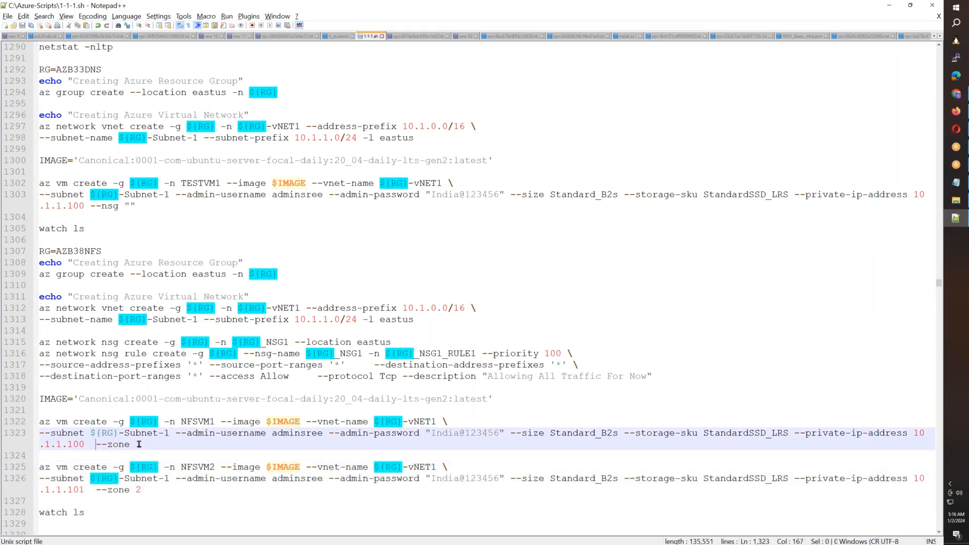
{"action": "type", "text": "--nesg"}
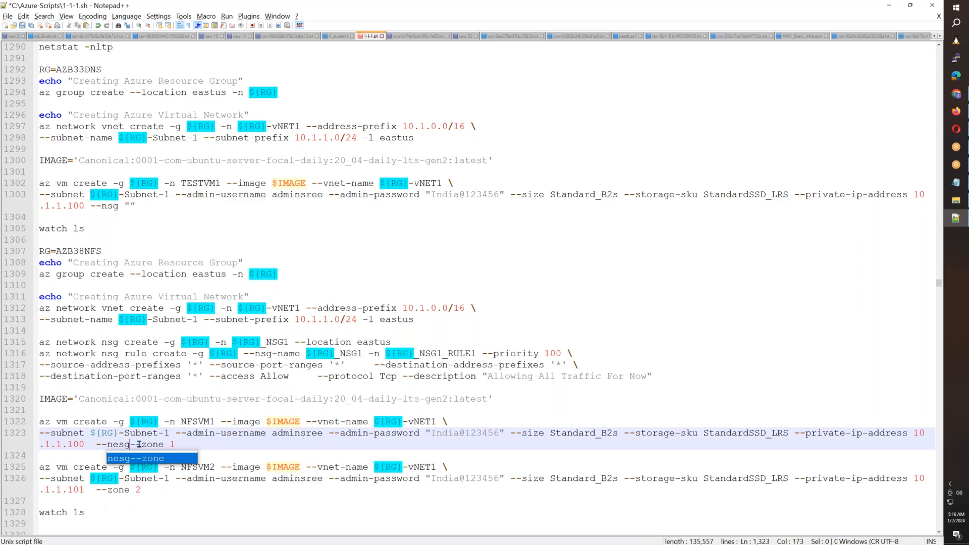
{"action": "key", "text": "BackSpace"}
{"action": "key", "text": "BackSpace"}
{"action": "key", "text": "BackSpace"}
{"action": "key", "text": "BackSpace"}
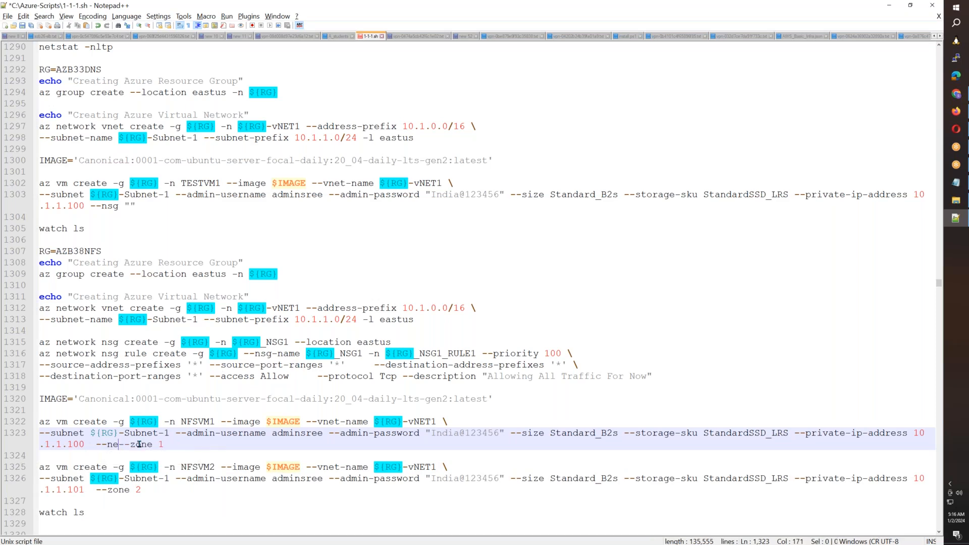
{"action": "type", "text": "sg"}
{"action": "left_click_drag", "start_coordinate": [289, 343], "coordinate": [232, 343]}
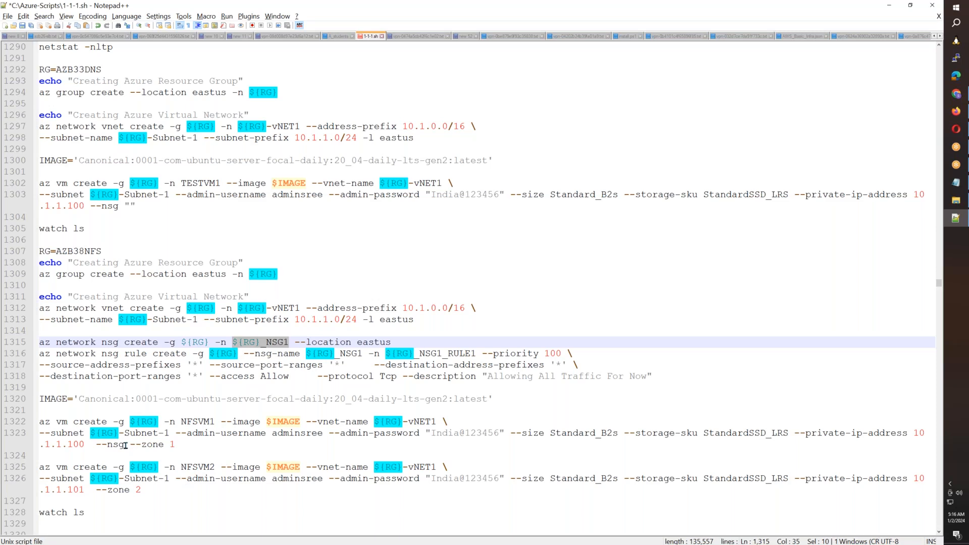
{"action": "left_click", "coordinate": [126, 445]}
{"action": "key", "text": "ctrl+v"}
- Copy the --nsg ${RG}_NSG1 option into the NFSVM2 creation command before --zone 2
{"action": "left_click_drag", "start_coordinate": [188, 444], "coordinate": [94, 444]}
{"action": "key", "text": "ctrl+c"}
{"action": "left_click", "coordinate": [96, 490]}
{"action": "key", "text": "ctrl+v"}
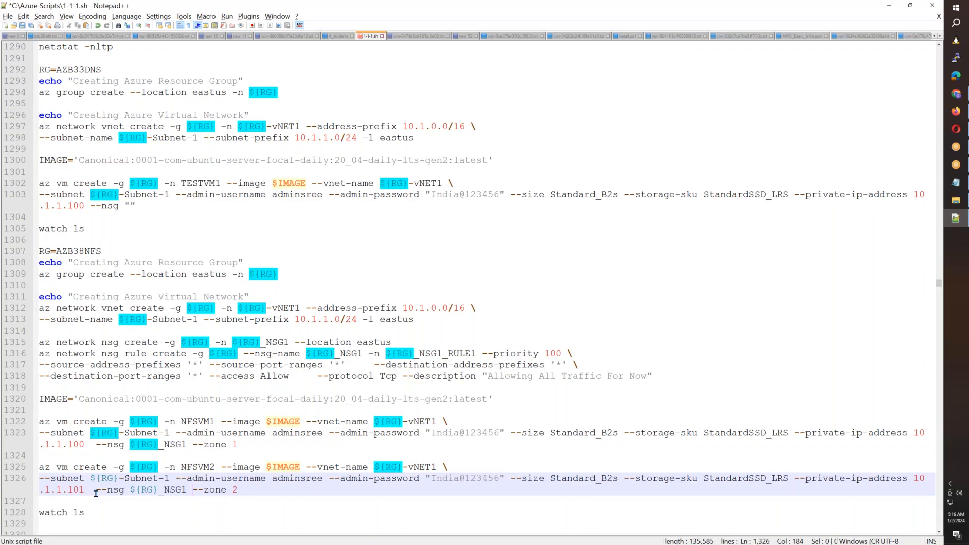
- Return to the new Cloud Shell session and start PowerShell with pwsh
{"action": "key", "text": "alt+Tab"}
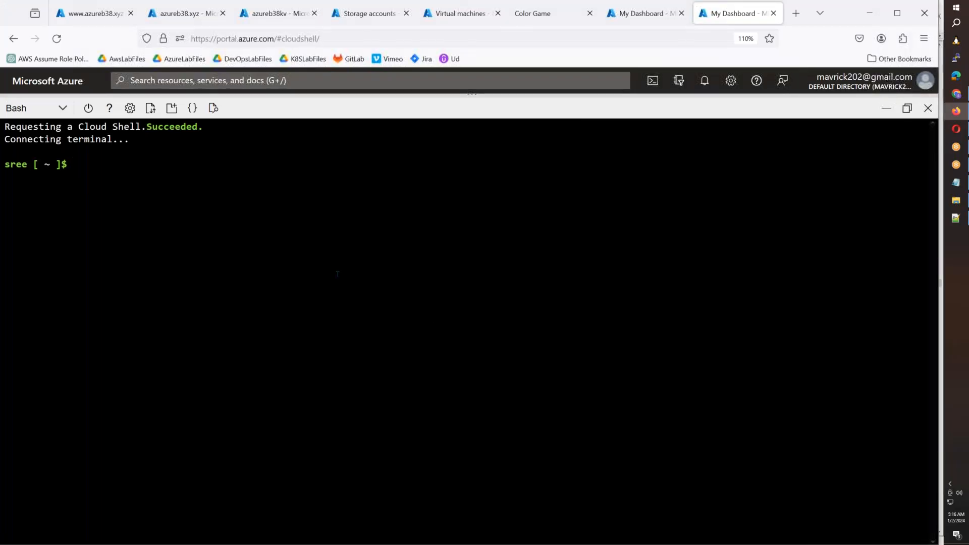
{"action": "type", "text": "pwsh"}
{"action": "key", "text": "Return"}
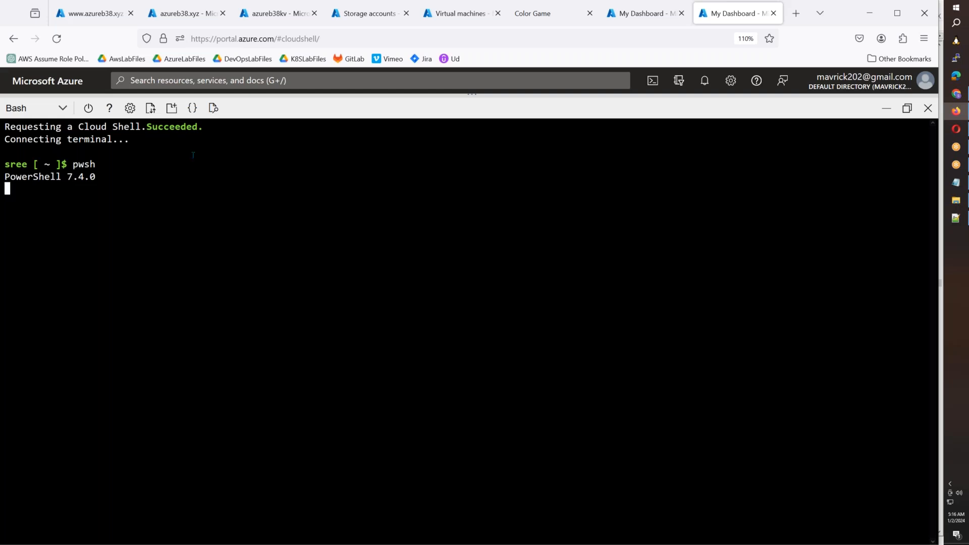
- Copy the AzADServicePrincipal -ApplicationId command from the custom domain page's permission note and run it in the PowerShell session
{"action": "left_click", "coordinate": [118, 19]}
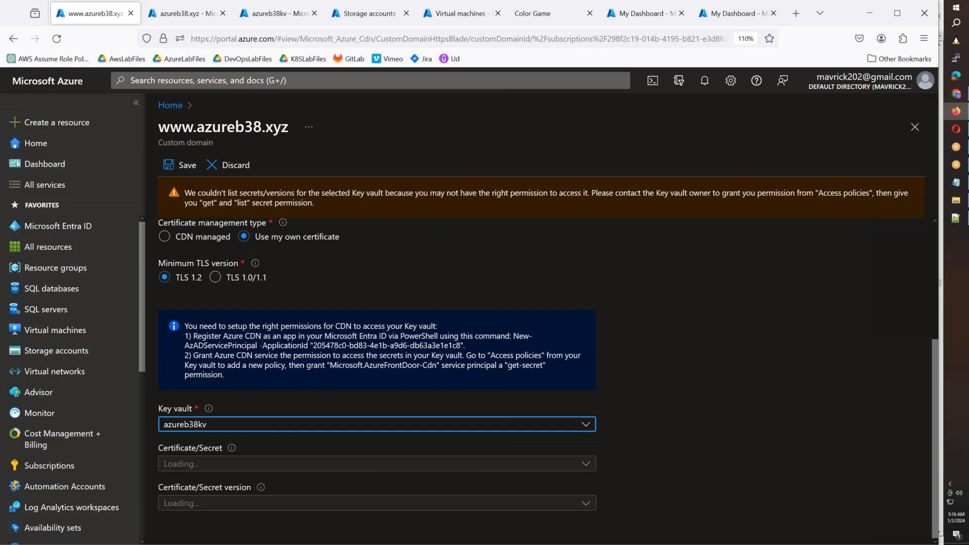
{"action": "left_click_drag", "start_coordinate": [464, 345], "coordinate": [185, 345]}
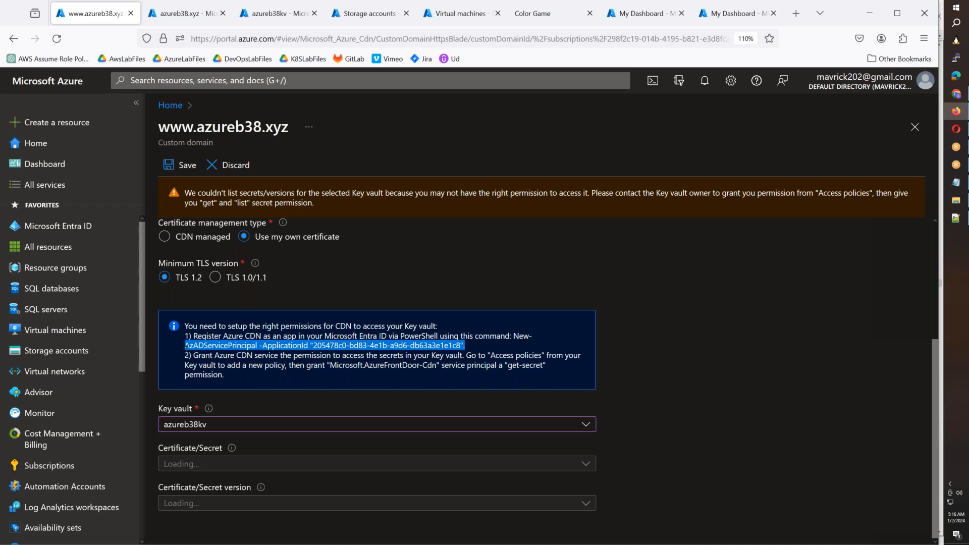
{"action": "left_click", "coordinate": [732, 16]}
{"action": "key", "text": "ctrl+v"}
{"action": "type", "text": "\\"}
{"action": "key", "text": "BackSpace"}
{"action": "key", "text": "BackSpace"}
{"action": "key", "text": "Return"}
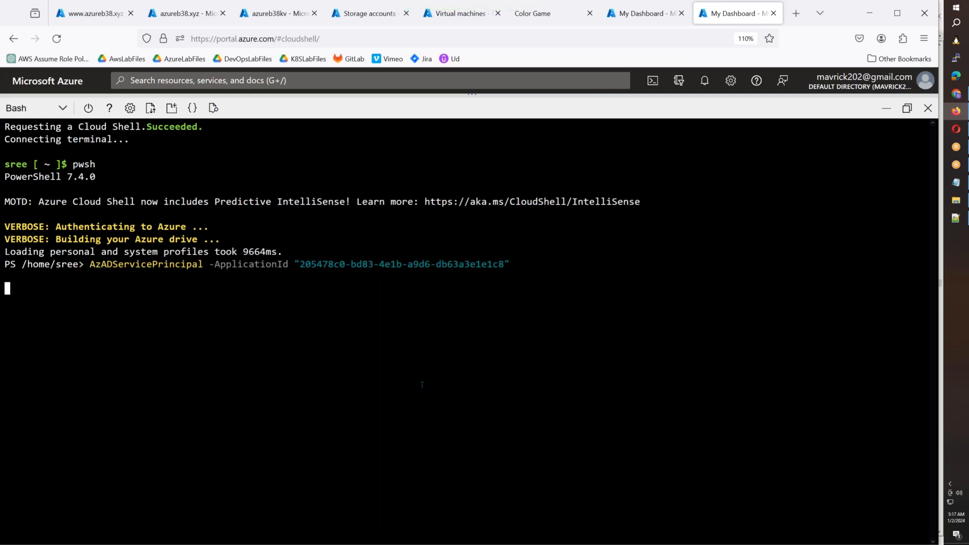
{"action": "key", "text": "Return"}
{"action": "key", "text": "Return"}
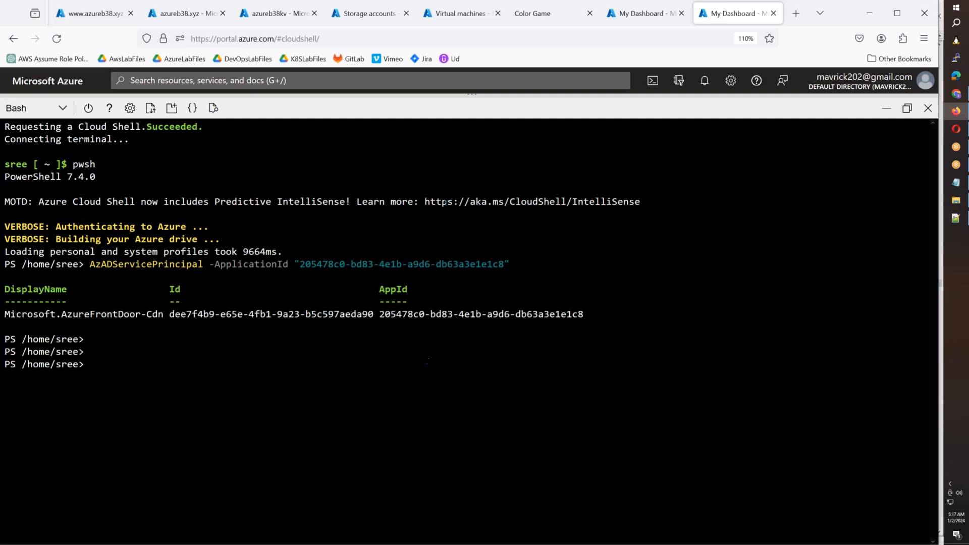
- Refresh the azureb38kv access policies and check the entries for Microsoft.AzureFrontDoor-Cdn
{"action": "left_click", "coordinate": [161, 19]}
{"action": "left_click", "coordinate": [91, 14]}
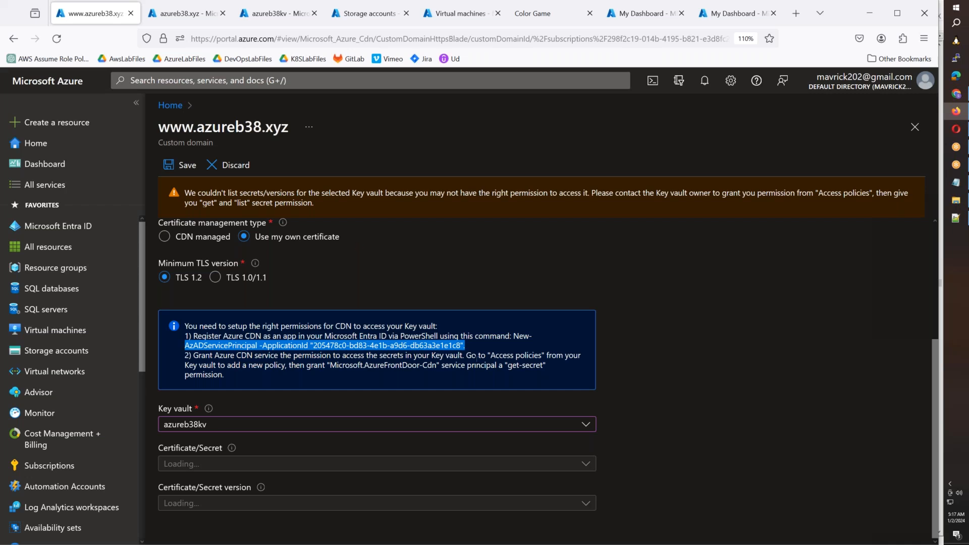
{"action": "left_click", "coordinate": [270, 21]}
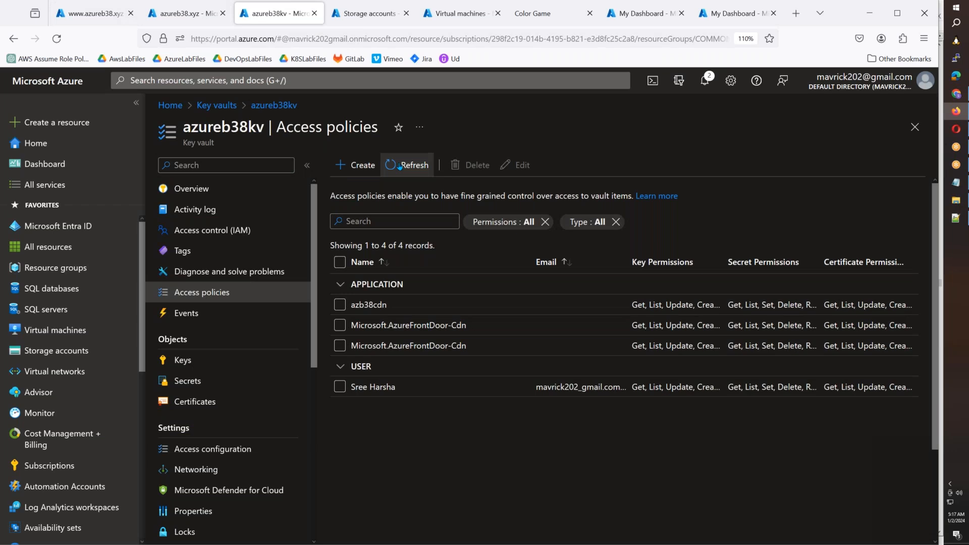
{"action": "left_click", "coordinate": [400, 166]}
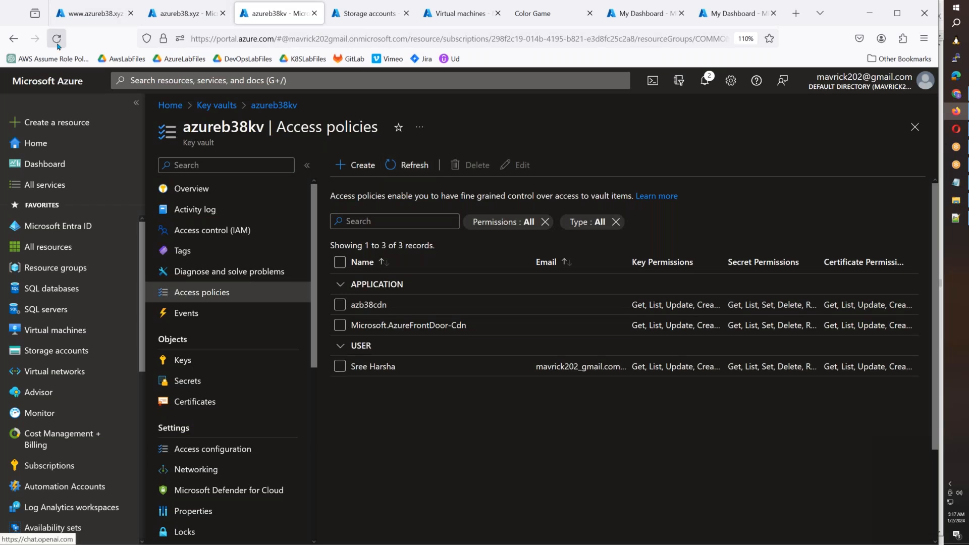
{"action": "left_click", "coordinate": [411, 177]}
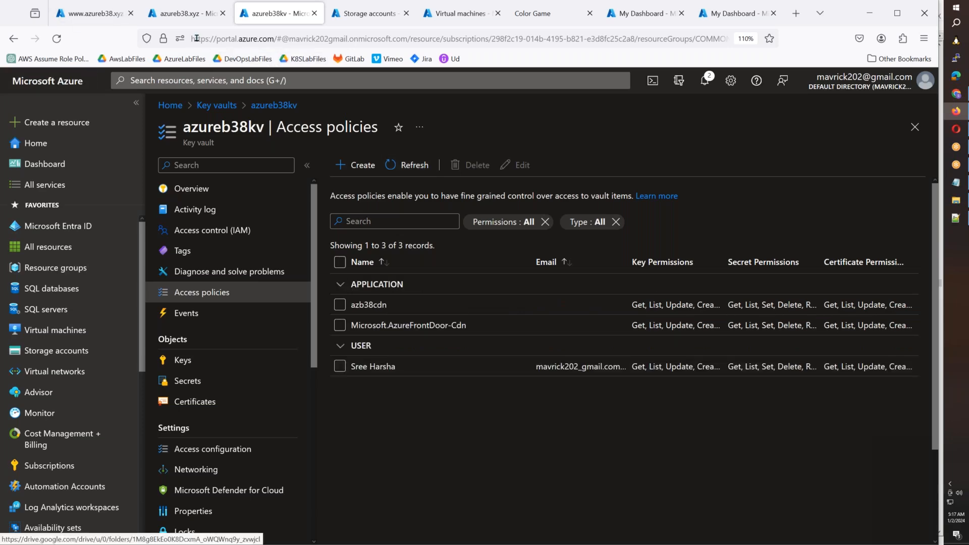
{"action": "left_click", "coordinate": [189, 14]}
{"action": "left_click", "coordinate": [81, 13]}
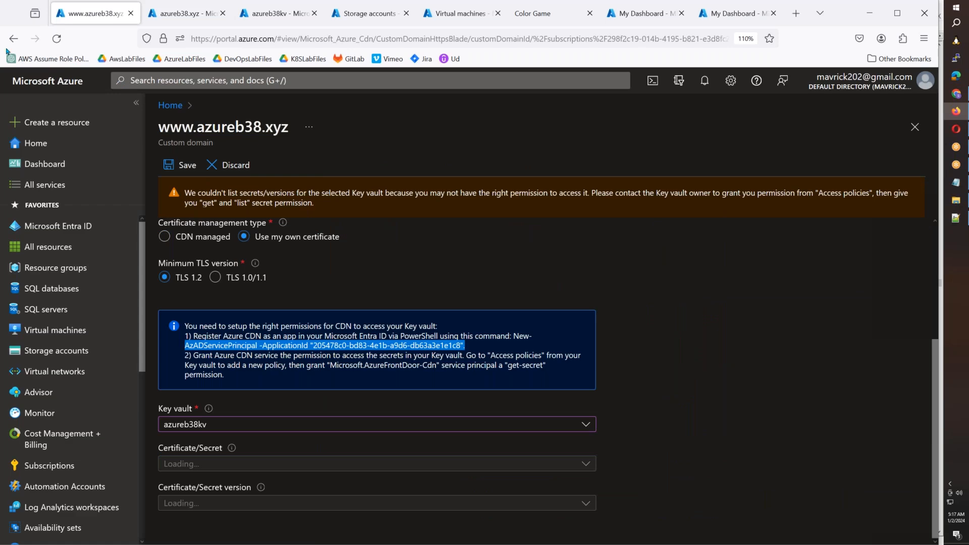
{"action": "left_click", "coordinate": [51, 45]}
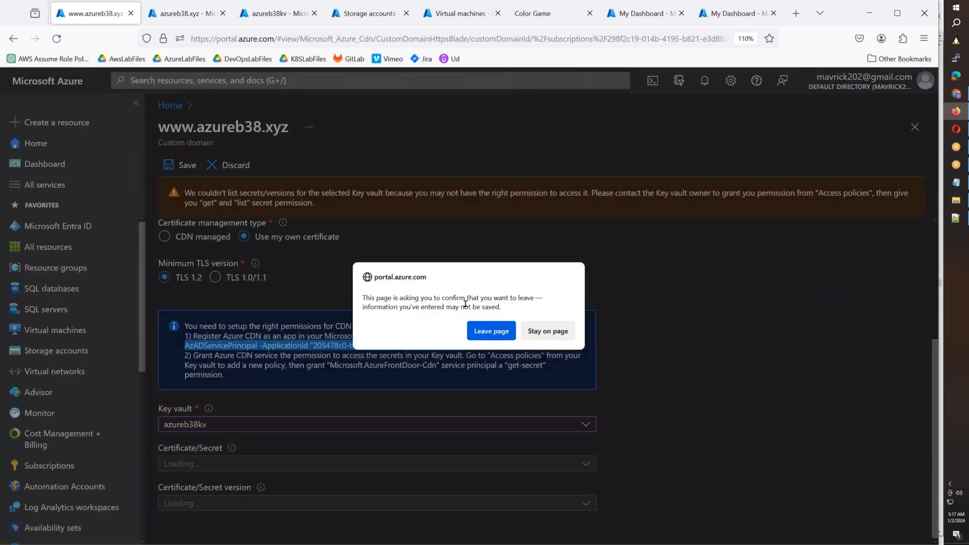
{"action": "left_click", "coordinate": [479, 327]}
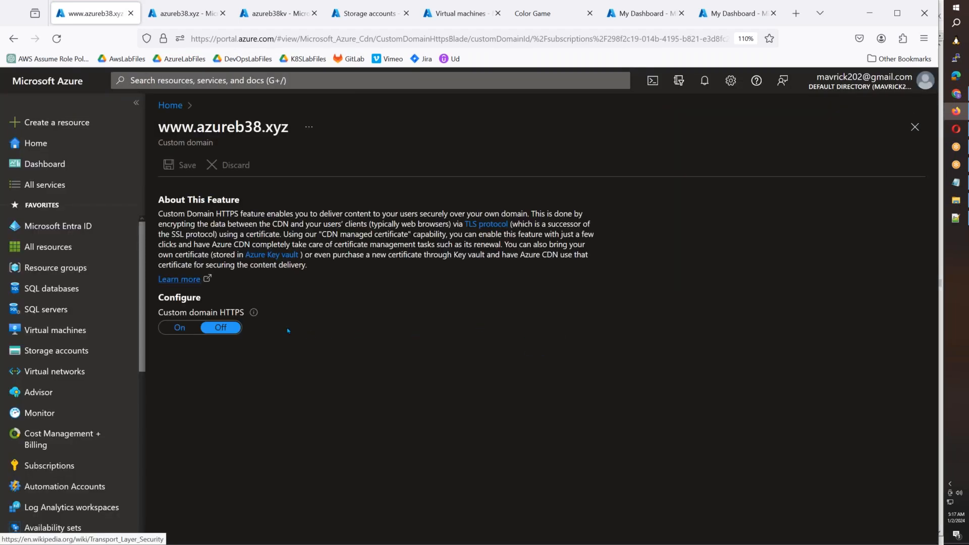
{"action": "left_click", "coordinate": [179, 327]}
{"action": "left_click", "coordinate": [241, 364]}
{"action": "scroll", "coordinate": [231, 404], "scroll_direction": "down", "scroll_amount": 3}
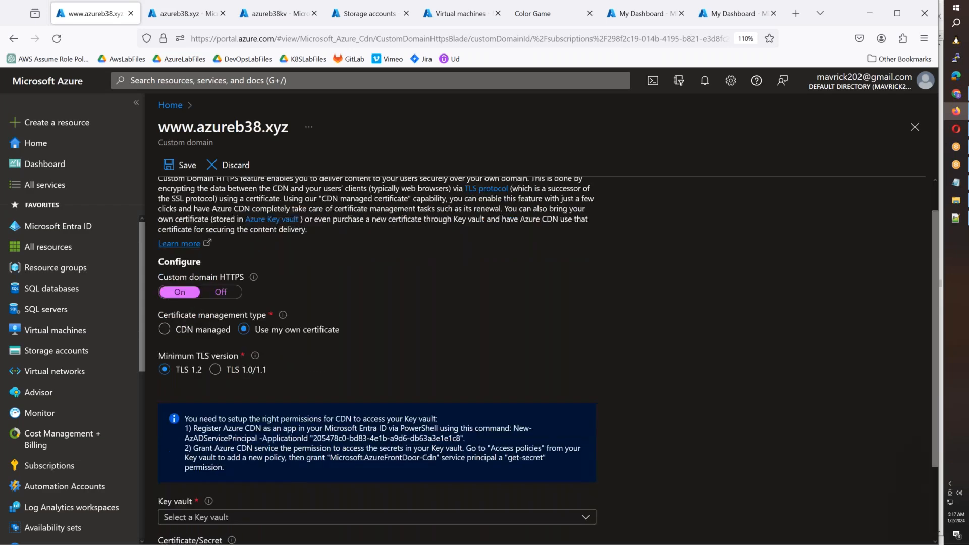
{"action": "left_click", "coordinate": [584, 426]}
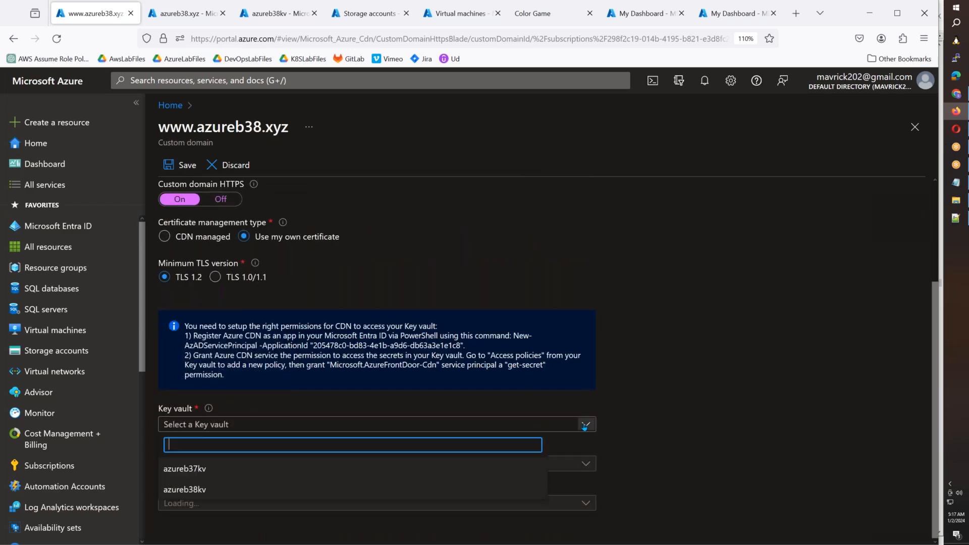
{"action": "left_click", "coordinate": [222, 489]}
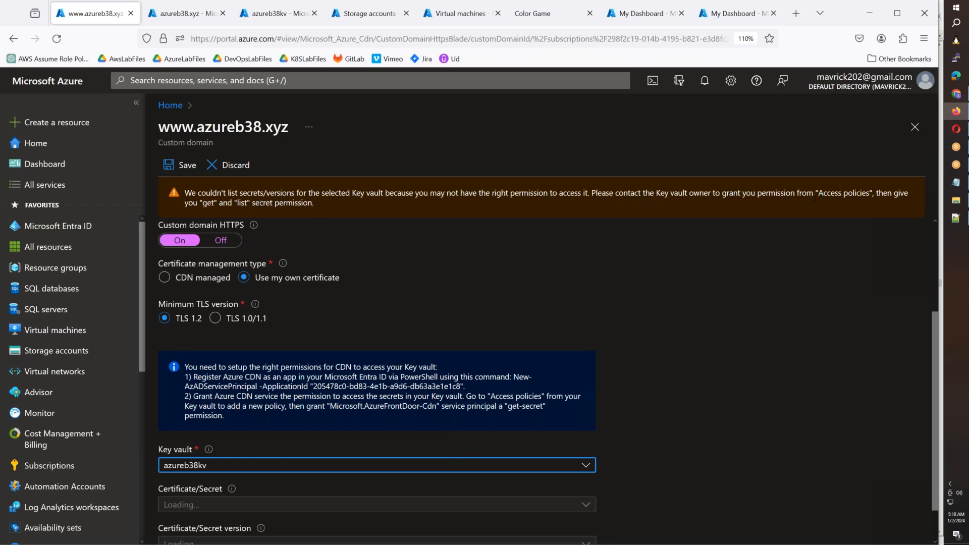
- Switch to the Virtual machines page in the Azure portal and refresh the list of machines
{"action": "scroll", "coordinate": [252, 247], "scroll_direction": "down", "scroll_amount": 2}
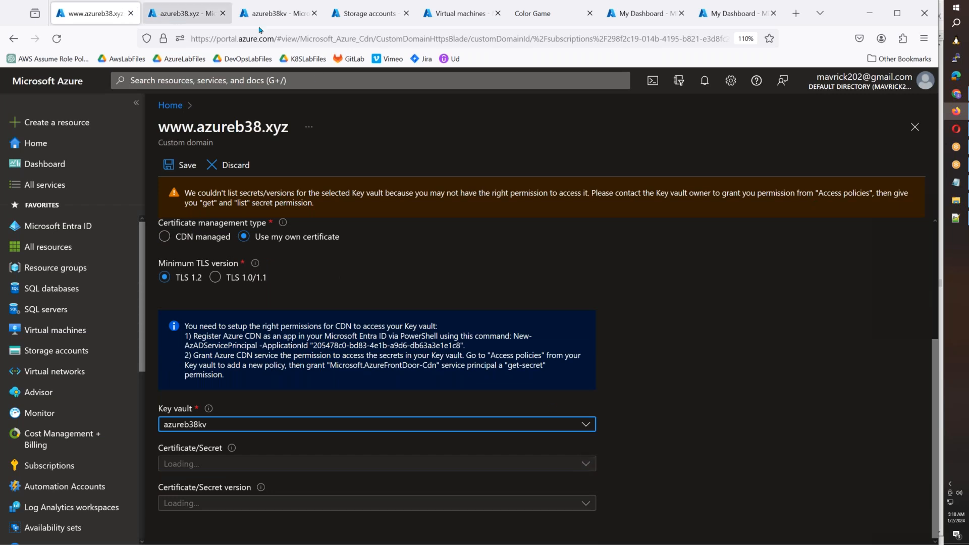
{"action": "left_click", "coordinate": [453, 15]}
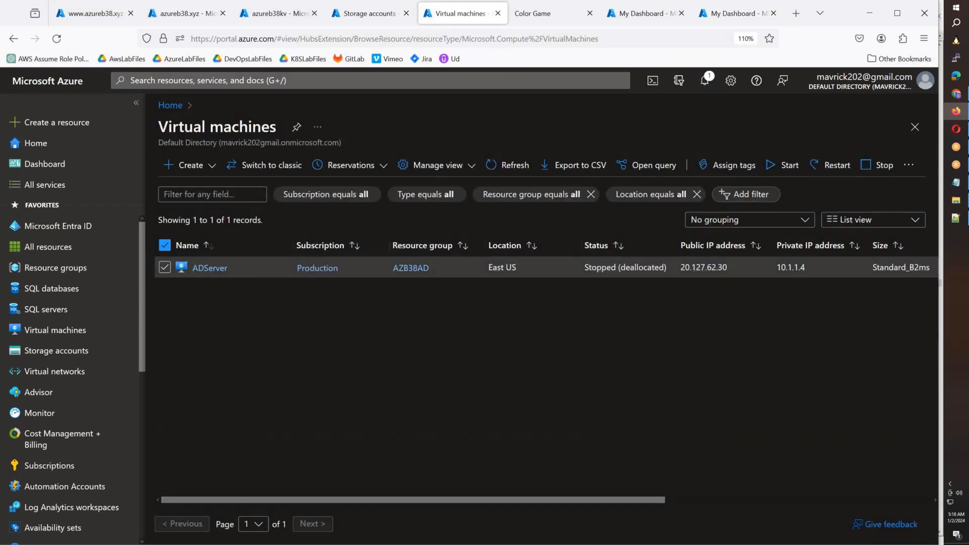
{"action": "left_click", "coordinate": [507, 165]}
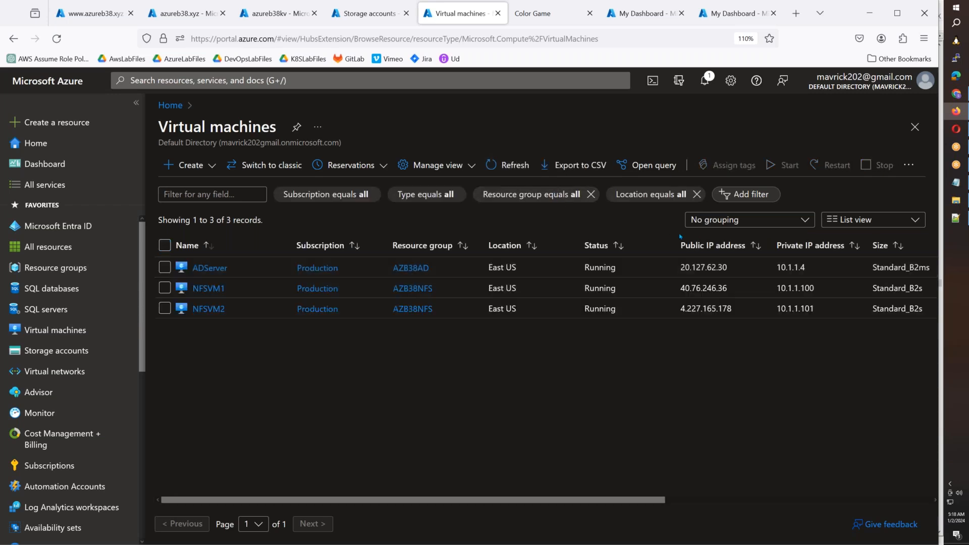
- Copy ADServer's public IP address 20.127.62.30 and start a Remote Desktop connection (mstsc) to it
{"action": "left_click_drag", "start_coordinate": [730, 271], "coordinate": [674, 271]}
{"action": "key", "text": "ctrl+c"}
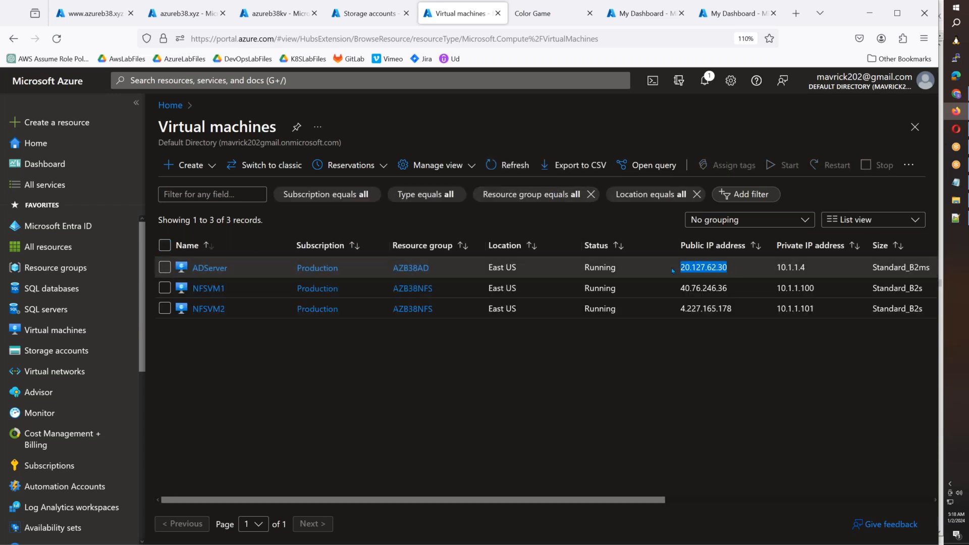
{"action": "key", "text": "super+r"}
{"action": "type", "text": "mstsc"}
{"action": "key", "text": "Return"}
{"action": "key", "text": "ctrl+v"}
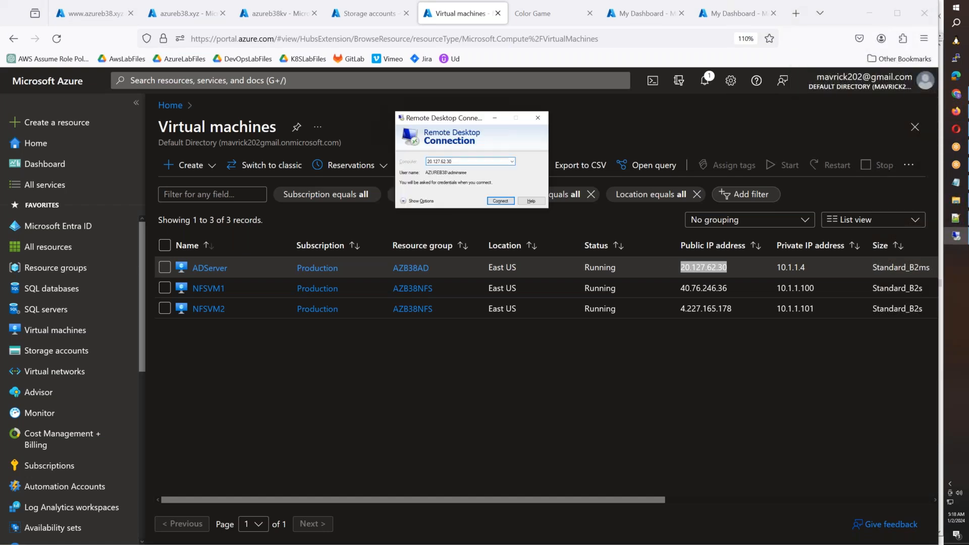
{"action": "key", "text": "Return"}
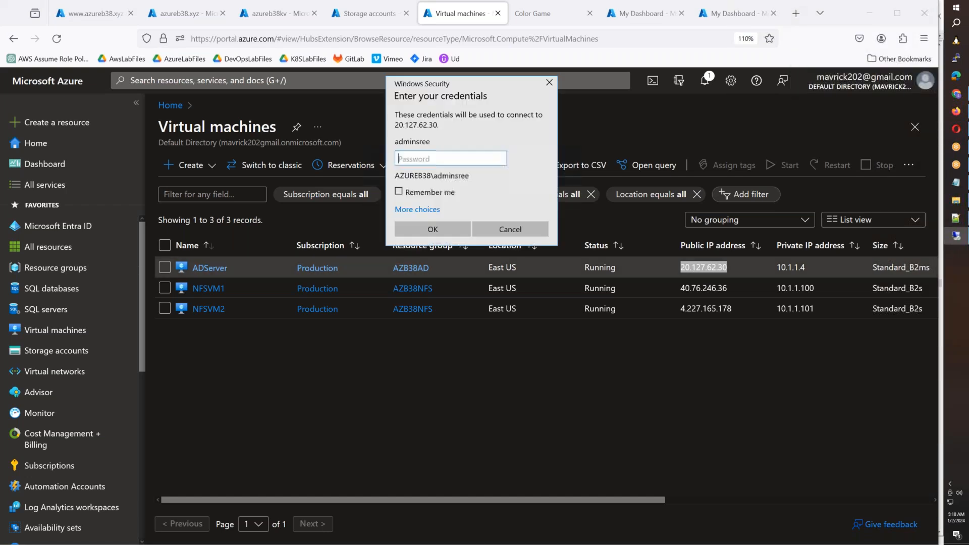
- Enter the administrator account password for the remote session and accept the connection prompt to log on to ADServer
{"action": "type", "text": "************"}
{"action": "key", "text": "Return"}
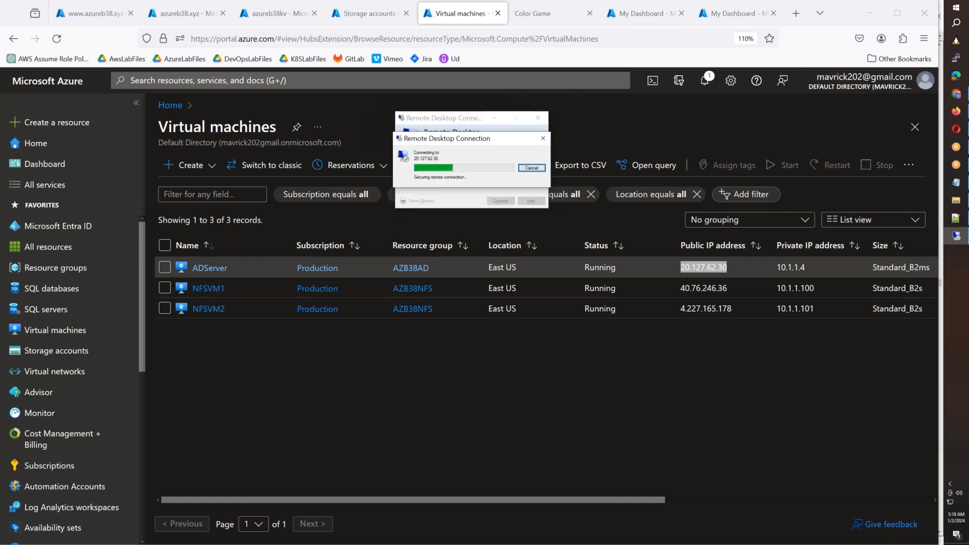
{"action": "key", "text": "Left"}
{"action": "key", "text": "Return"}
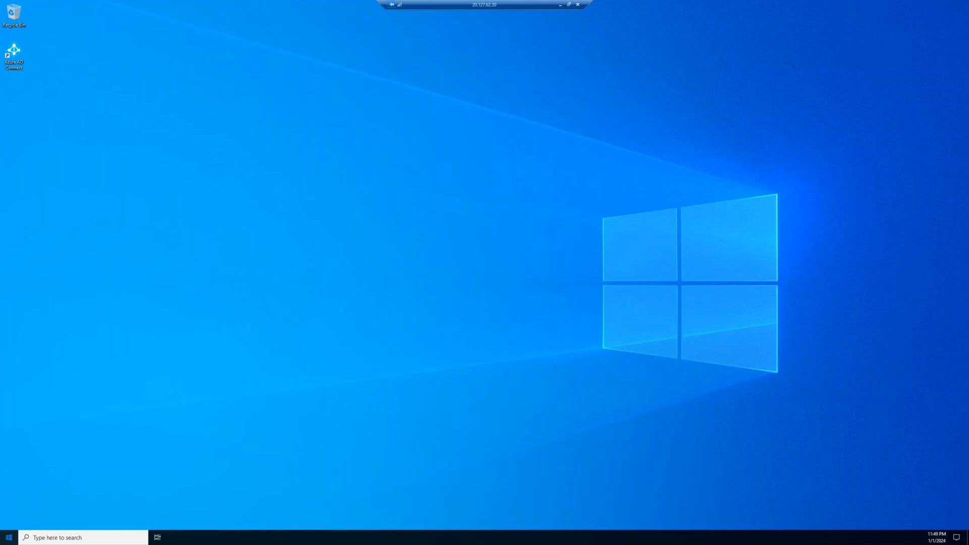
- Open portal.azure.com in Microsoft Edge on the ADServer remote desktop
{"action": "key", "text": "super"}
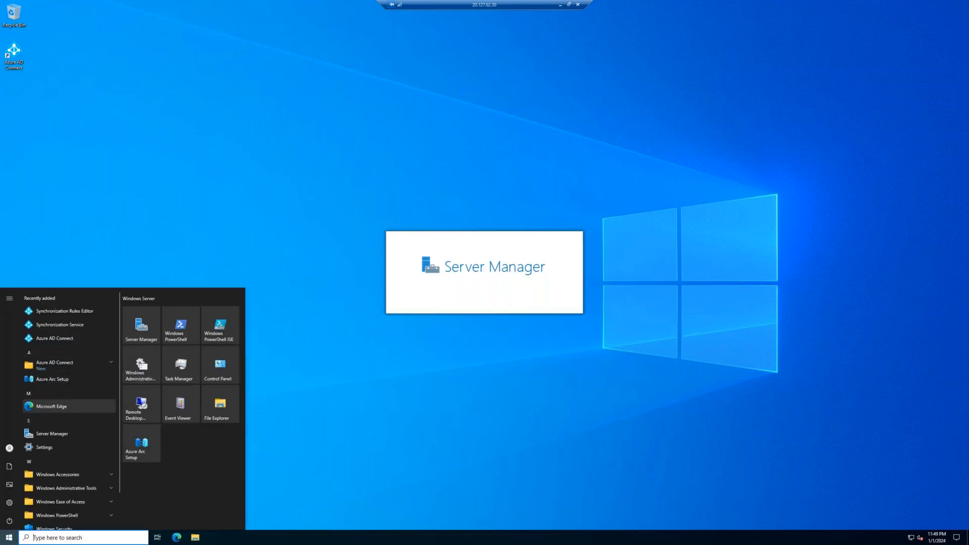
{"action": "key", "text": "Escape"}
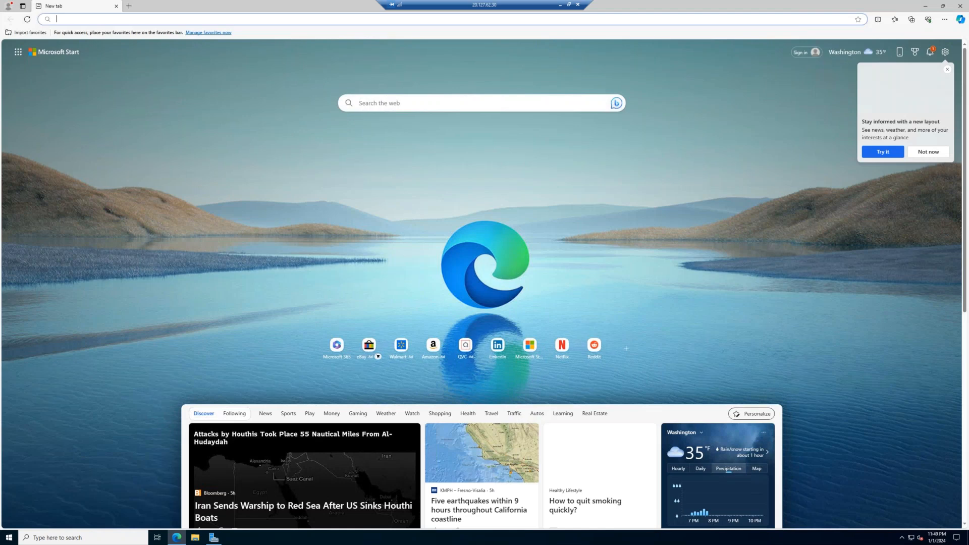
{"action": "type", "text": "por"}
{"action": "key", "text": "Return"}
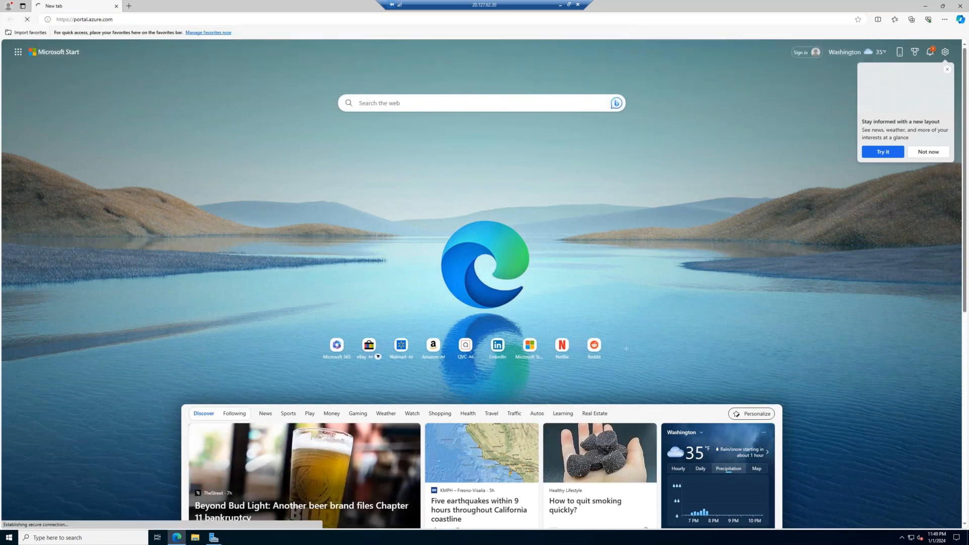
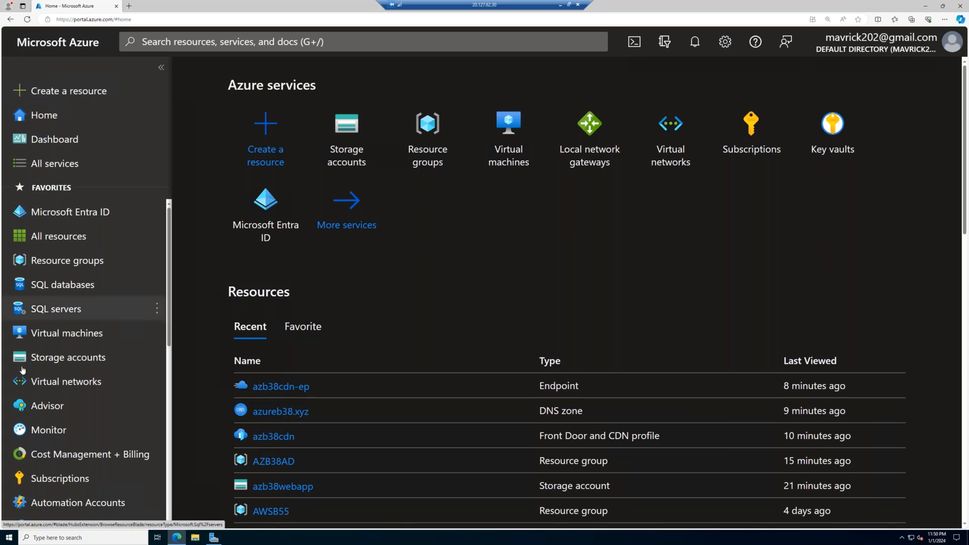
{"action": "left_click", "coordinate": [199, 43]}
{"action": "type", "text": "cdn"}
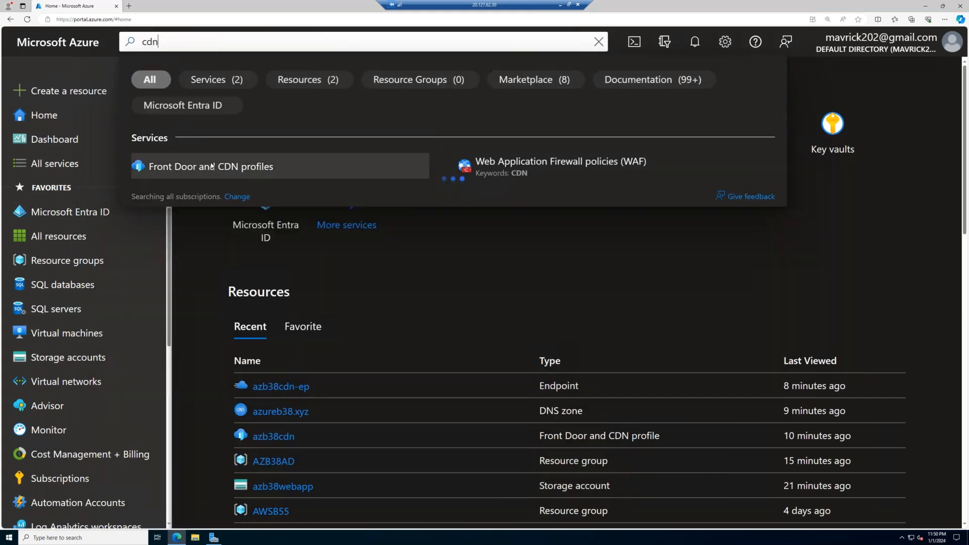
{"action": "left_click", "coordinate": [213, 166]}
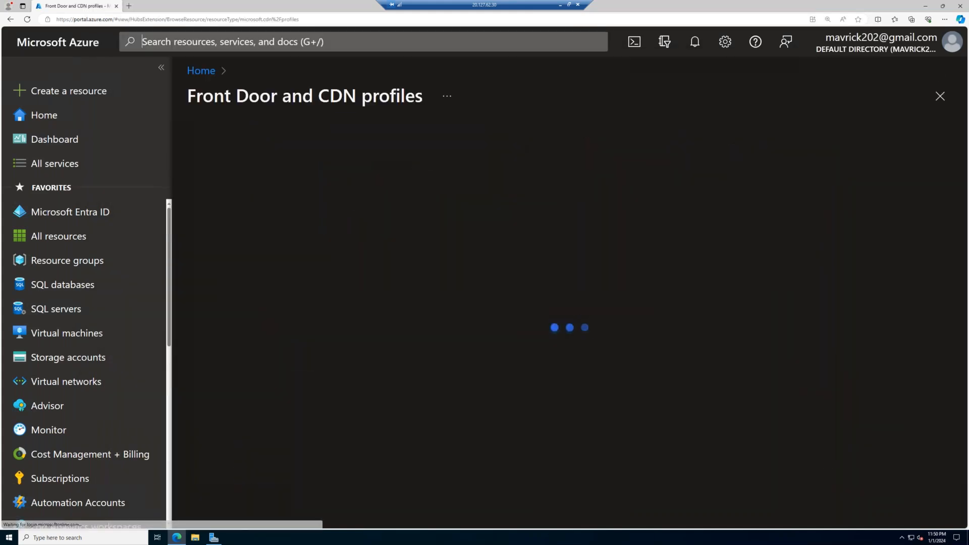
{"action": "left_click", "coordinate": [250, 261]}
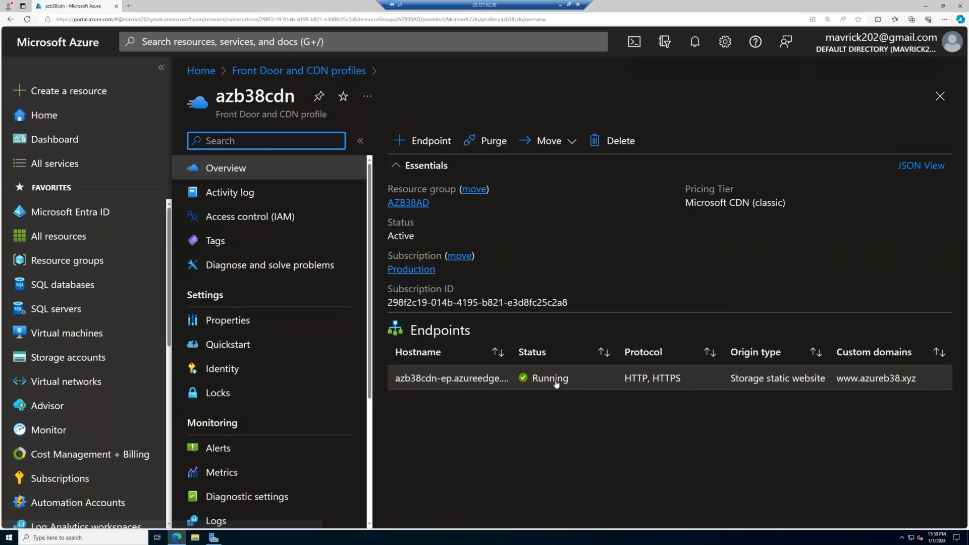
{"action": "left_click", "coordinate": [556, 383]}
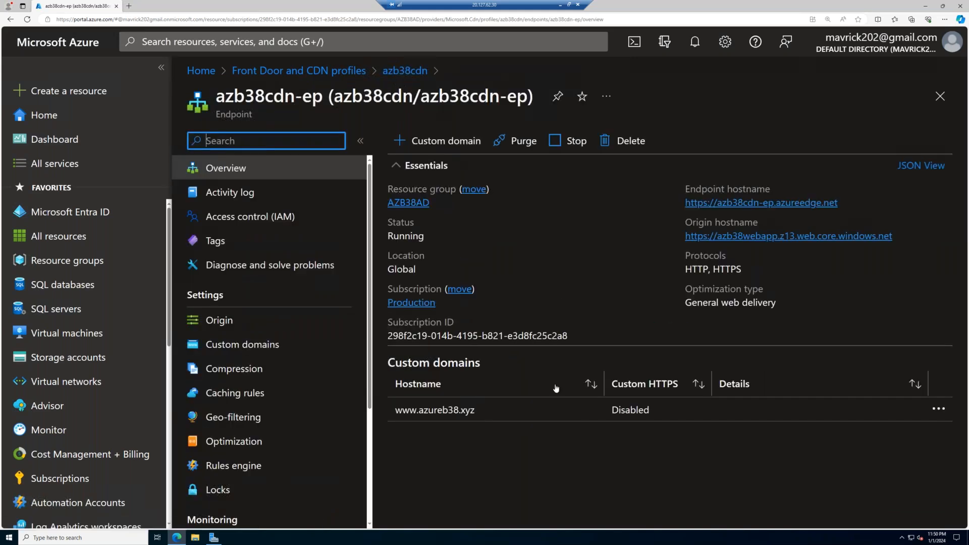
{"action": "left_click", "coordinate": [581, 404]}
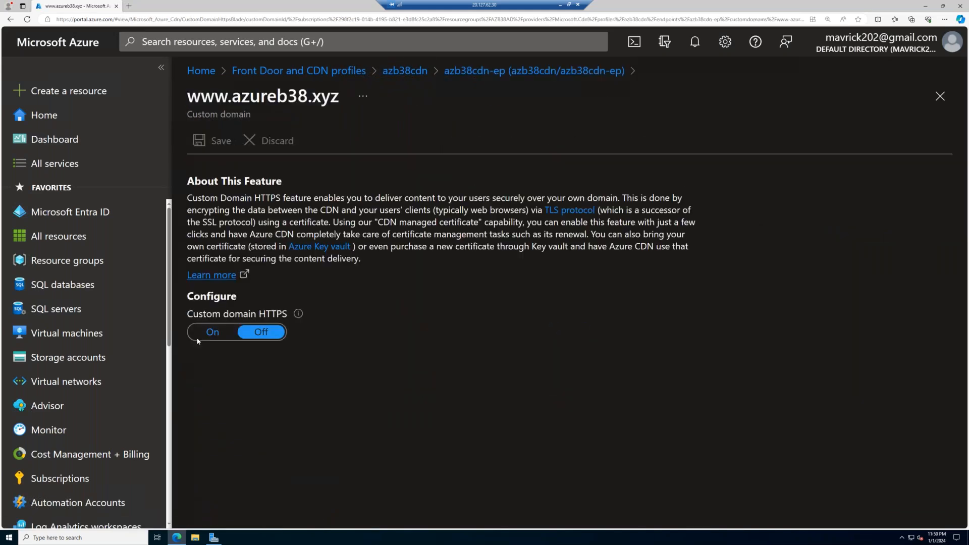
- Turn on custom domain HTTPS using your own certificate, select the azureb38kv key vault, and highlight the required service principal's name
{"action": "left_click", "coordinate": [212, 332]}
{"action": "left_click", "coordinate": [289, 375]}
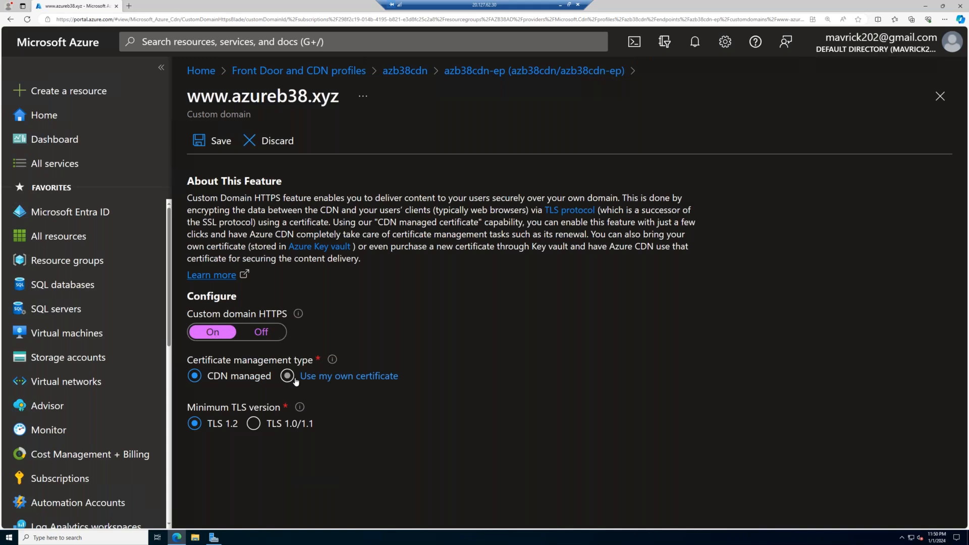
{"action": "scroll", "coordinate": [296, 381], "scroll_direction": "down", "scroll_amount": 3}
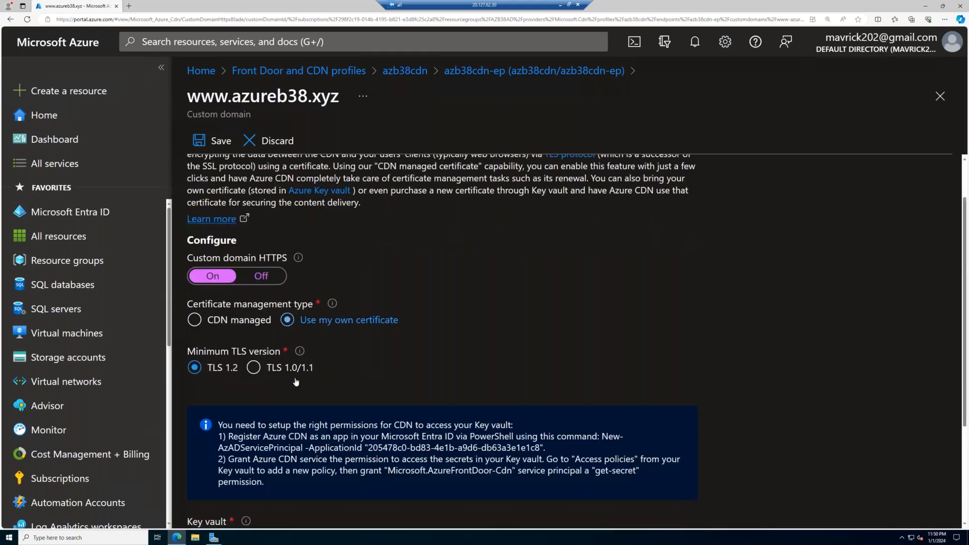
{"action": "left_click", "coordinate": [353, 427]}
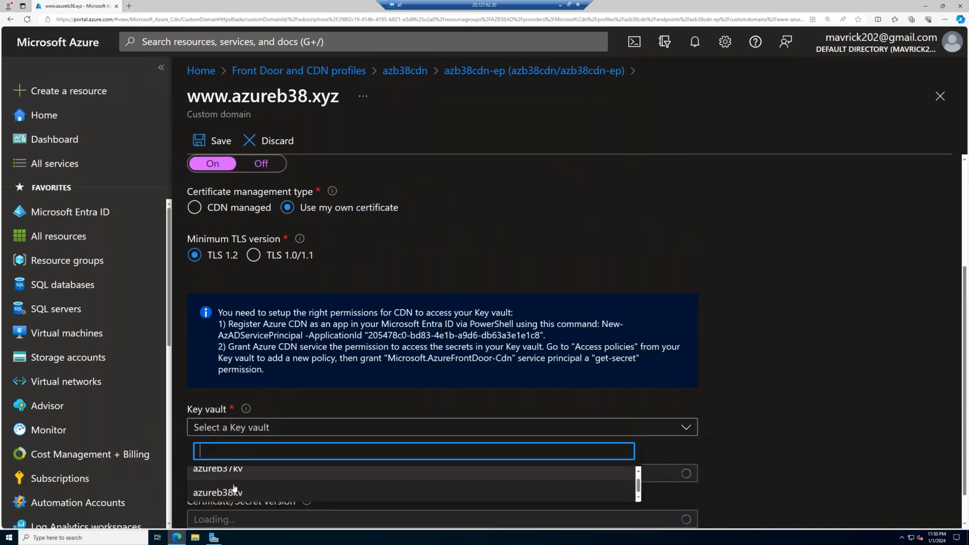
{"action": "left_click", "coordinate": [217, 491]}
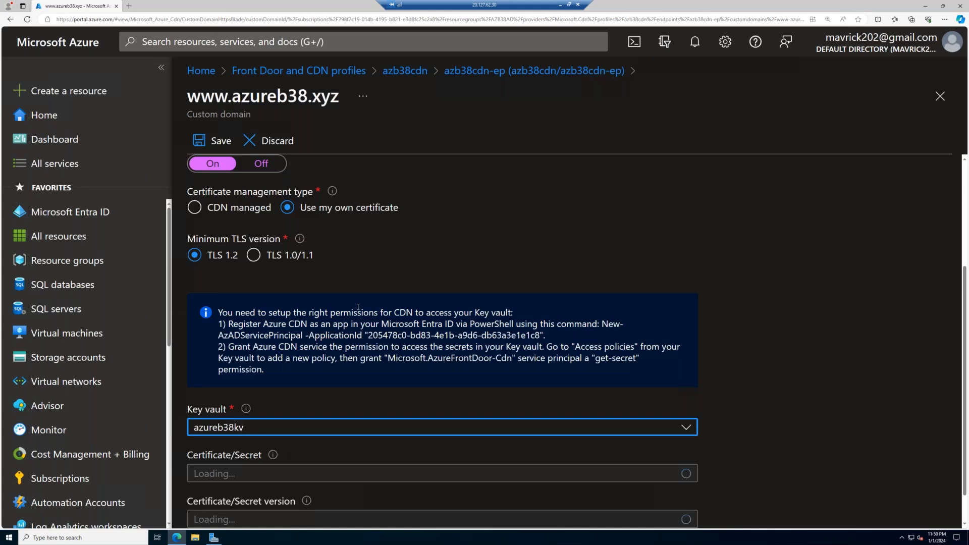
{"action": "left_click", "coordinate": [299, 489]}
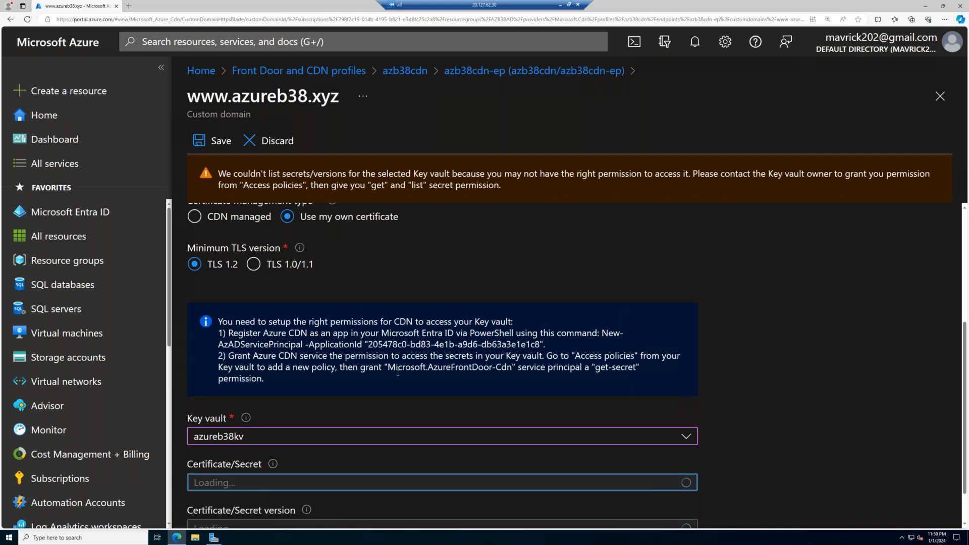
{"action": "left_click_drag", "start_coordinate": [511, 366], "coordinate": [389, 367]}
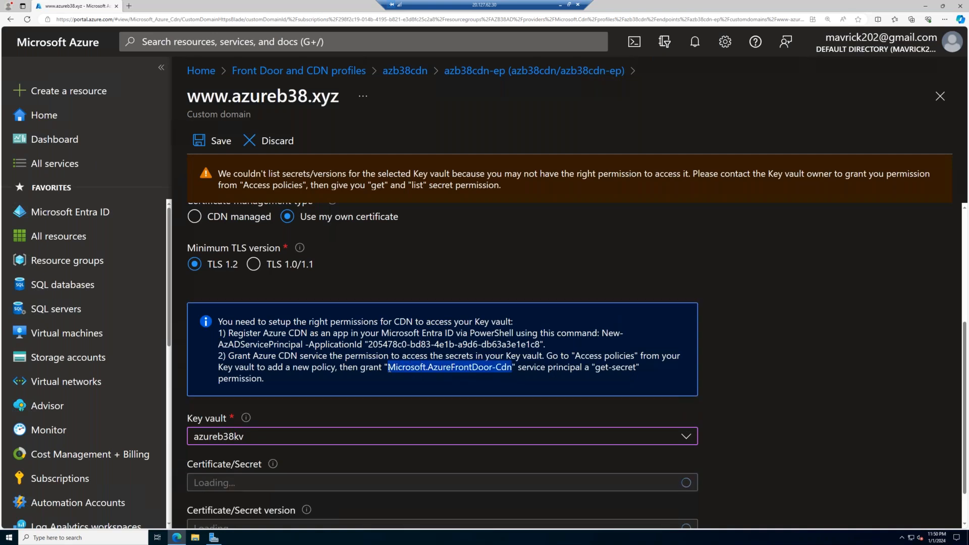
- Open the azureb38kv key vault's access policies in a new browser tab
{"action": "scroll", "coordinate": [63, 353], "scroll_direction": "down", "scroll_amount": 3}
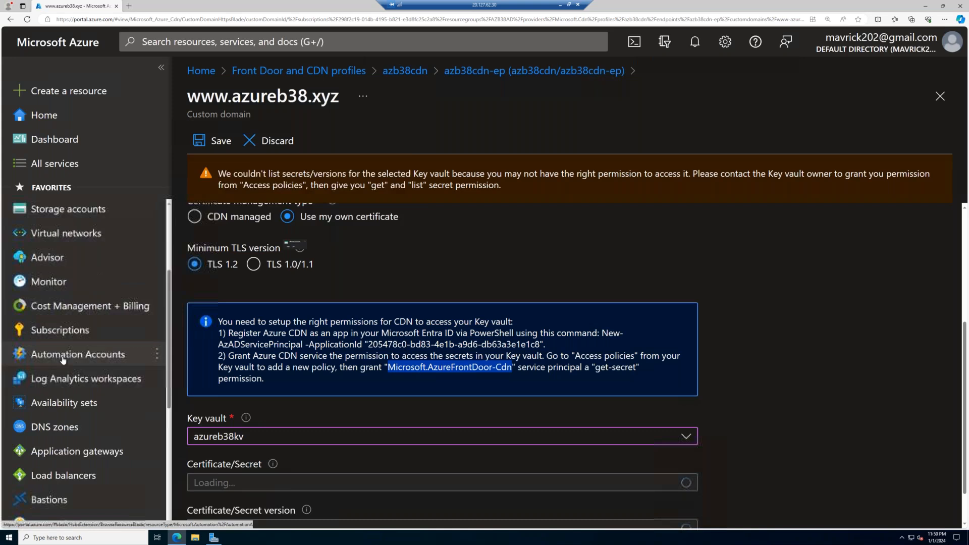
{"action": "scroll", "coordinate": [63, 359], "scroll_direction": "down", "scroll_amount": 6}
{"action": "right_click", "coordinate": [106, 376]}
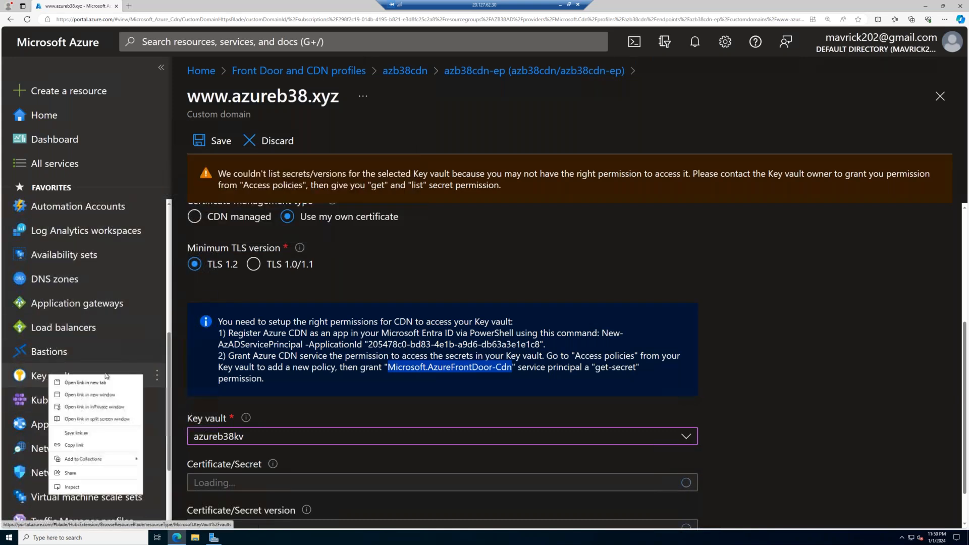
{"action": "left_click", "coordinate": [84, 383]}
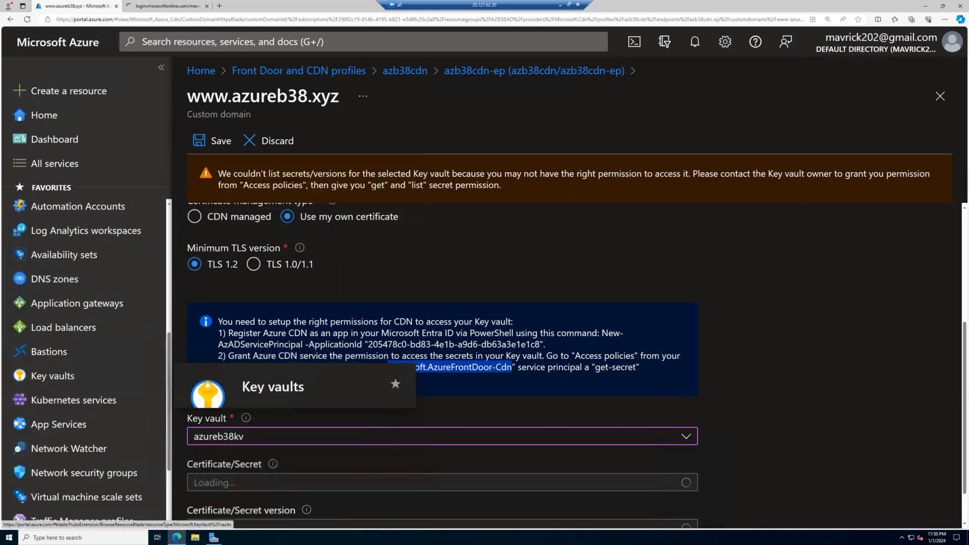
{"action": "left_click", "coordinate": [166, 6]}
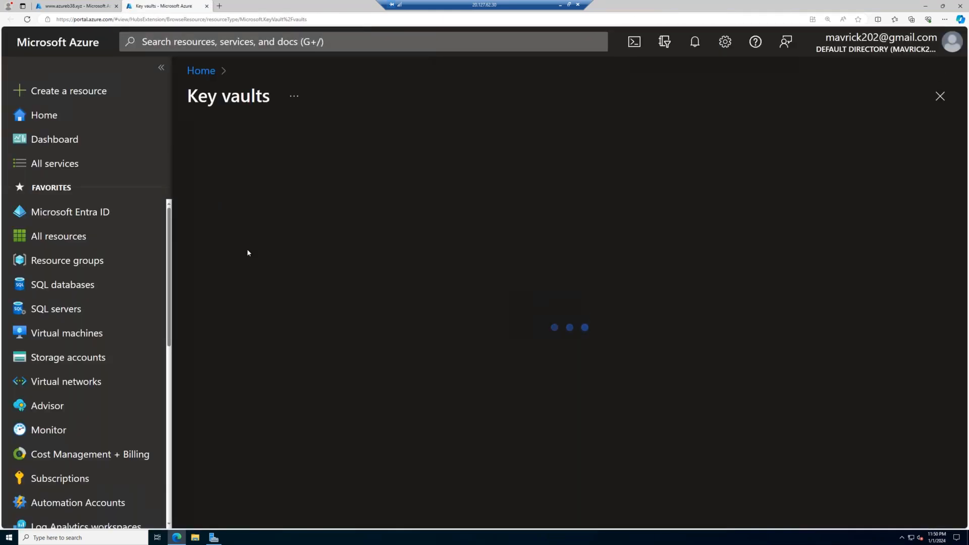
{"action": "left_click", "coordinate": [255, 286]}
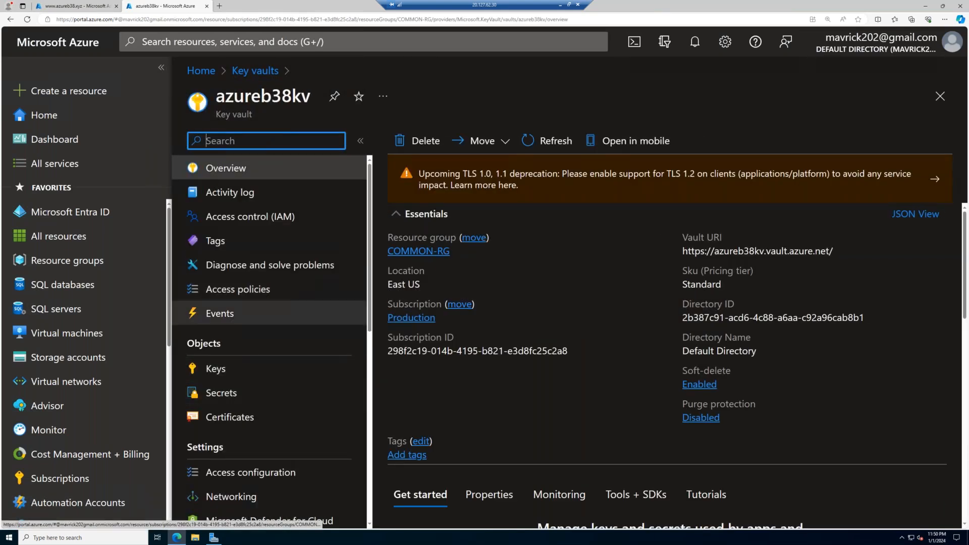
{"action": "left_click", "coordinate": [272, 310]}
{"action": "left_click", "coordinate": [280, 292]}
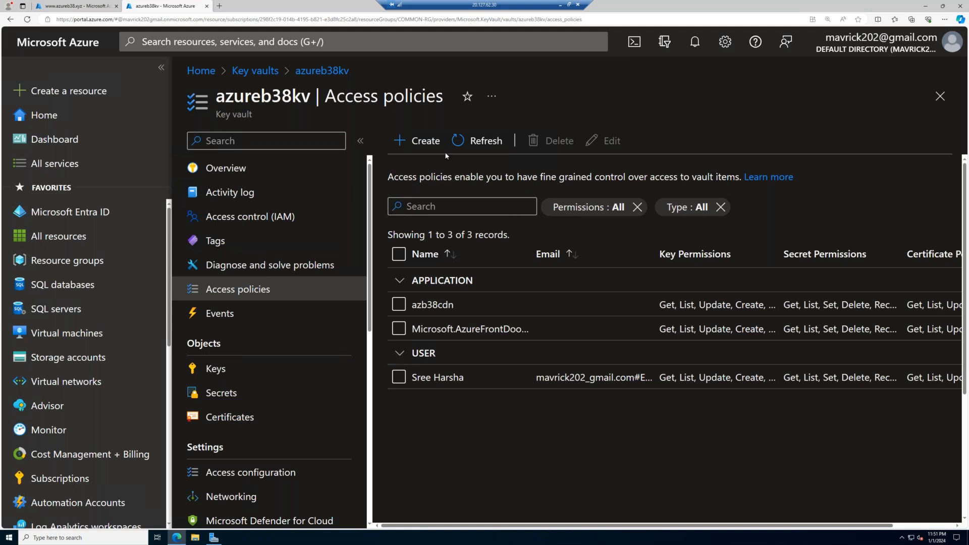
- Start a new access policy using the Key, Secret, & Certificate Management template and continue to the principal selection
{"action": "left_click", "coordinate": [414, 141]}
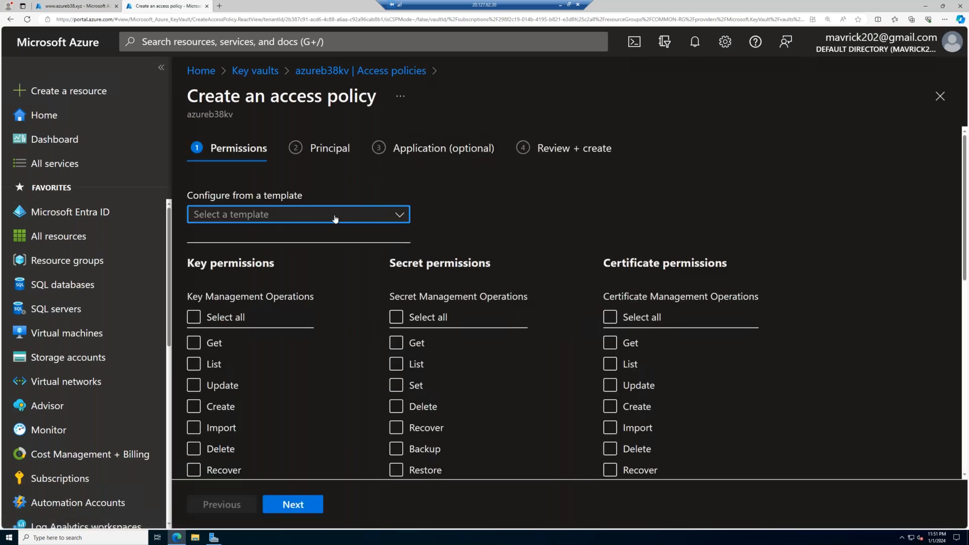
{"action": "left_click", "coordinate": [337, 218]}
{"action": "left_click", "coordinate": [411, 186]}
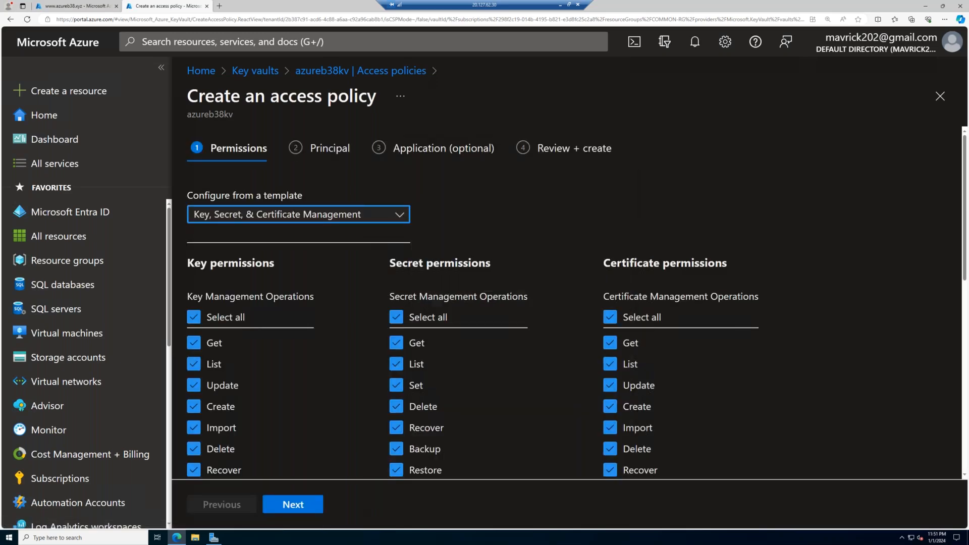
{"action": "scroll", "coordinate": [565, 302], "scroll_direction": "down", "scroll_amount": 9}
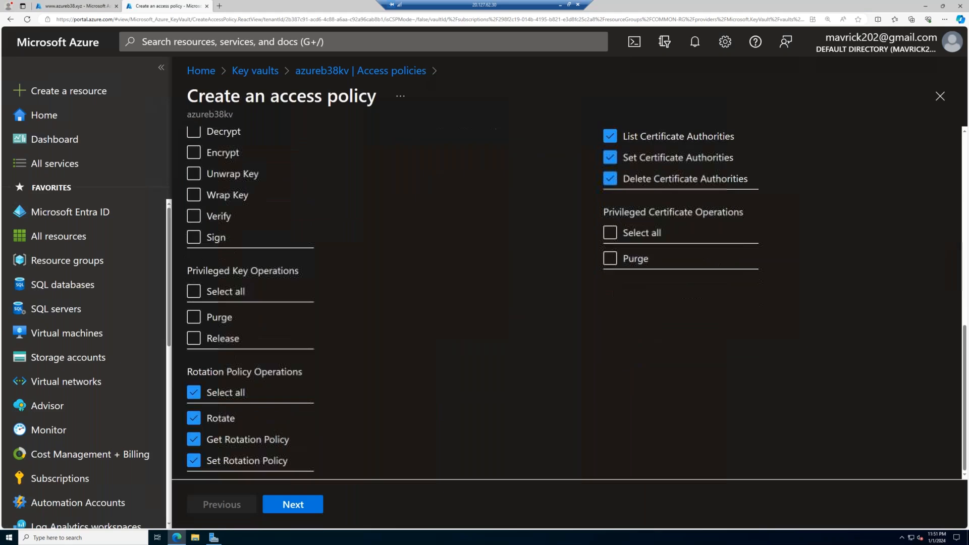
{"action": "left_click", "coordinate": [287, 503]}
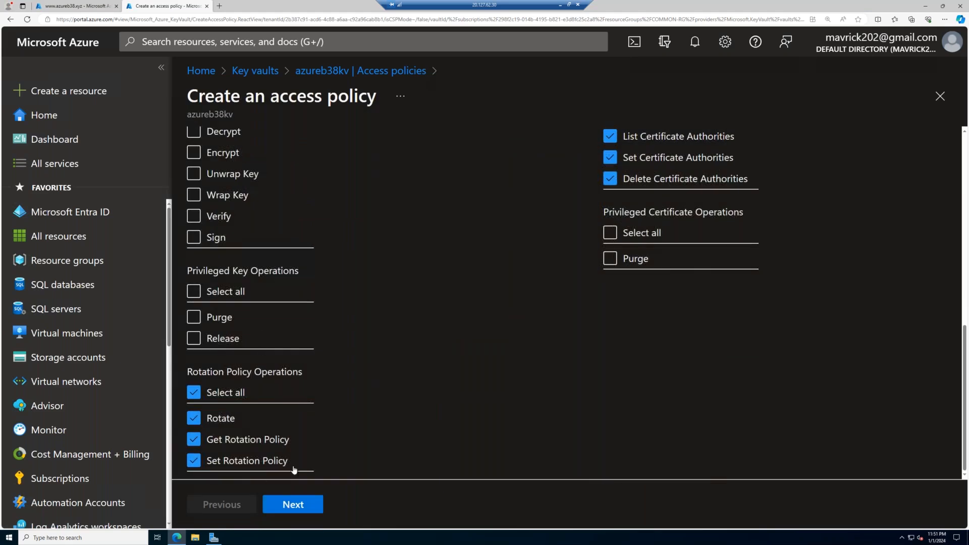
- Copy the Azure CDN application ID from the custom domain page and use it to select Microsoft.AzureFrontDoor-Cdn as the policy's principal
{"action": "left_click", "coordinate": [103, 4]}
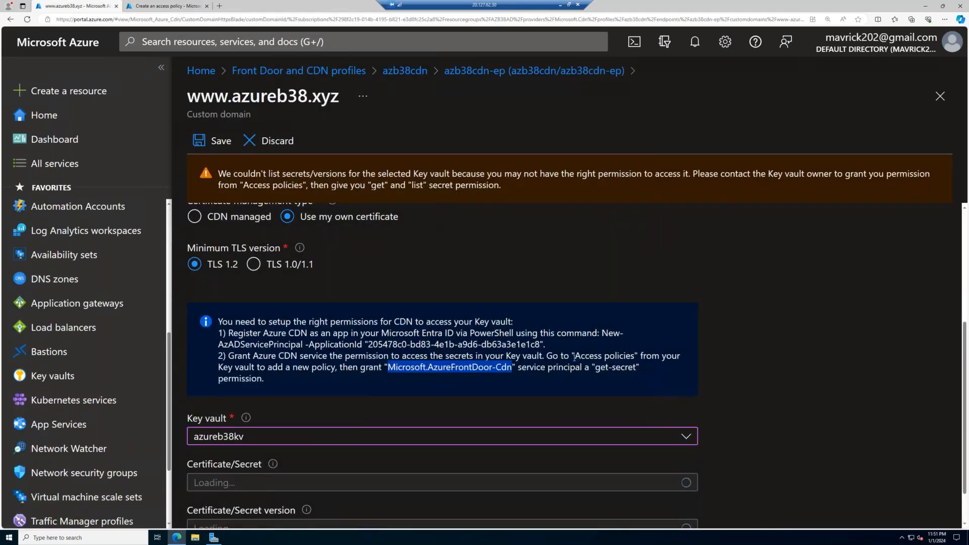
{"action": "left_click", "coordinate": [323, 356]}
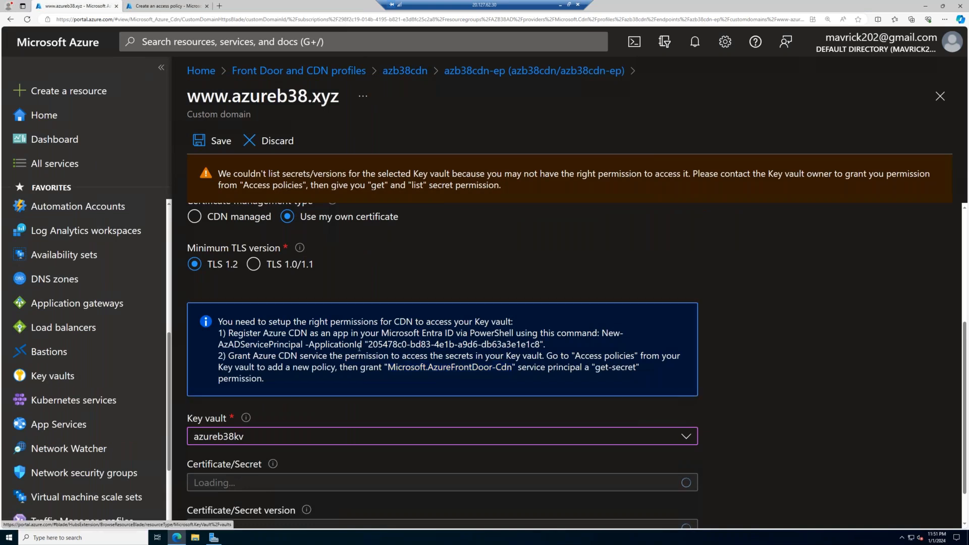
{"action": "left_click_drag", "start_coordinate": [368, 344], "coordinate": [540, 344]}
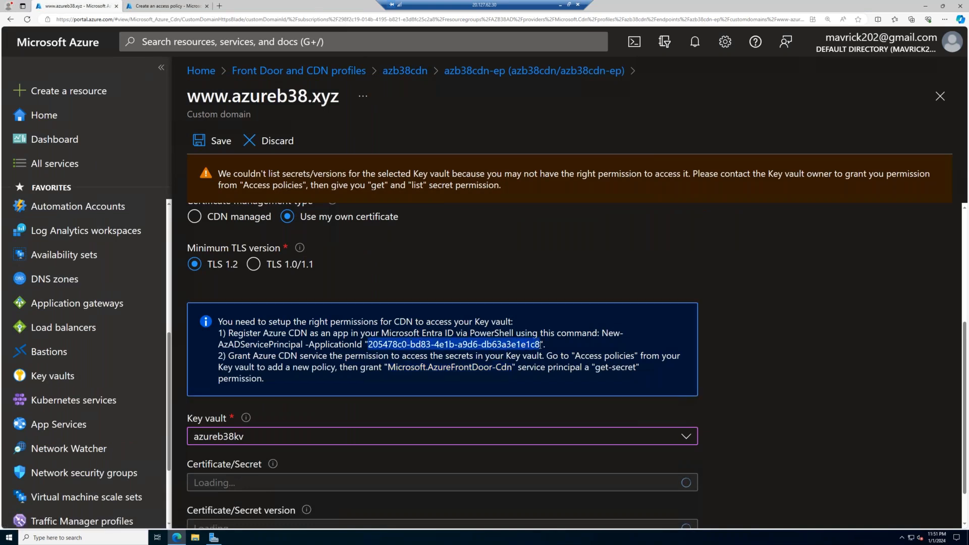
{"action": "key", "text": "ctrl+c"}
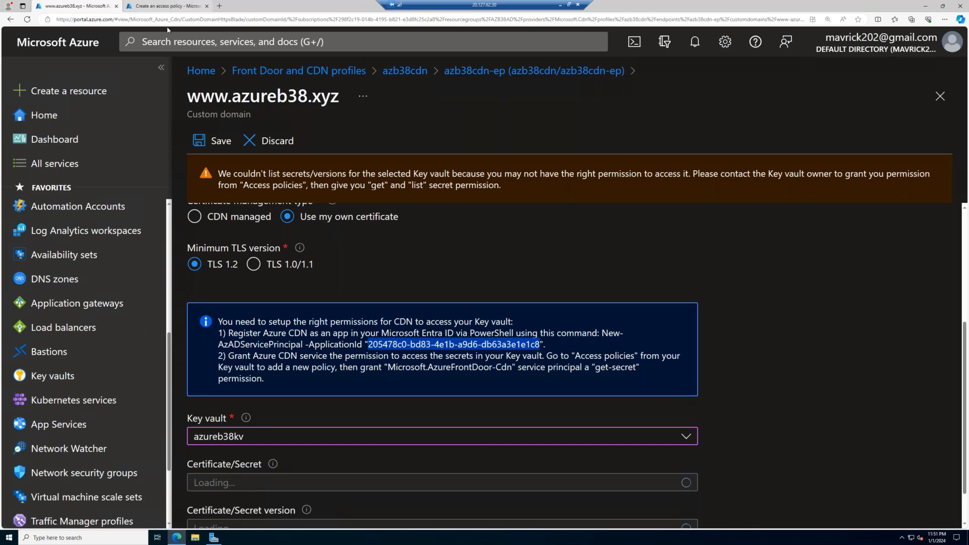
{"action": "left_click", "coordinate": [151, 6]}
{"action": "right_click", "coordinate": [248, 257]}
{"action": "left_click", "coordinate": [301, 287]}
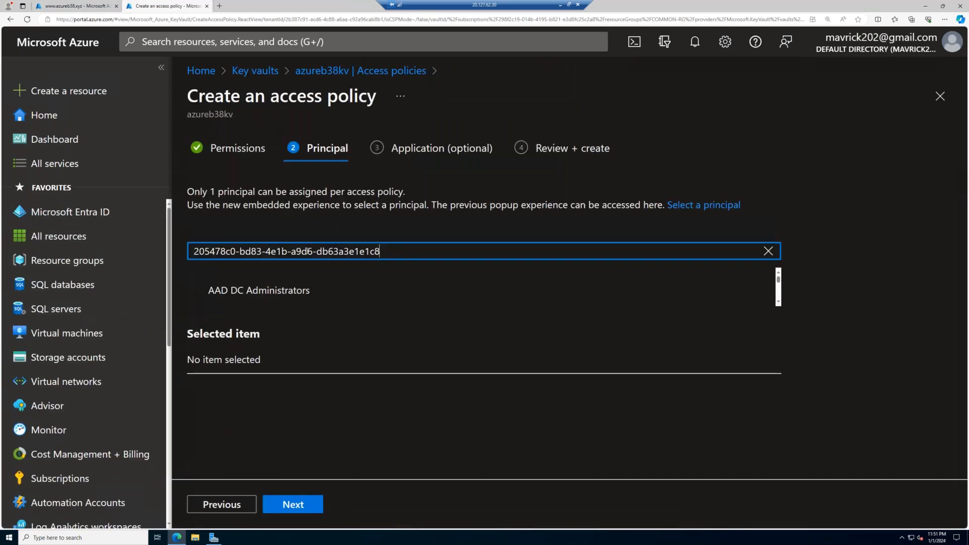
{"action": "left_click", "coordinate": [328, 290]}
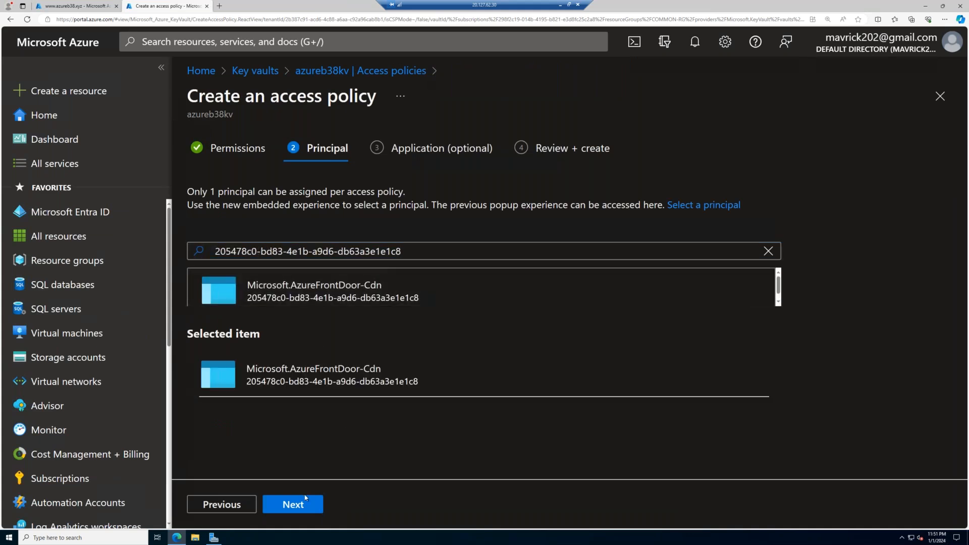
- Skip the optional application settings and create the access policy on azureb38kv
{"action": "left_click", "coordinate": [292, 505]}
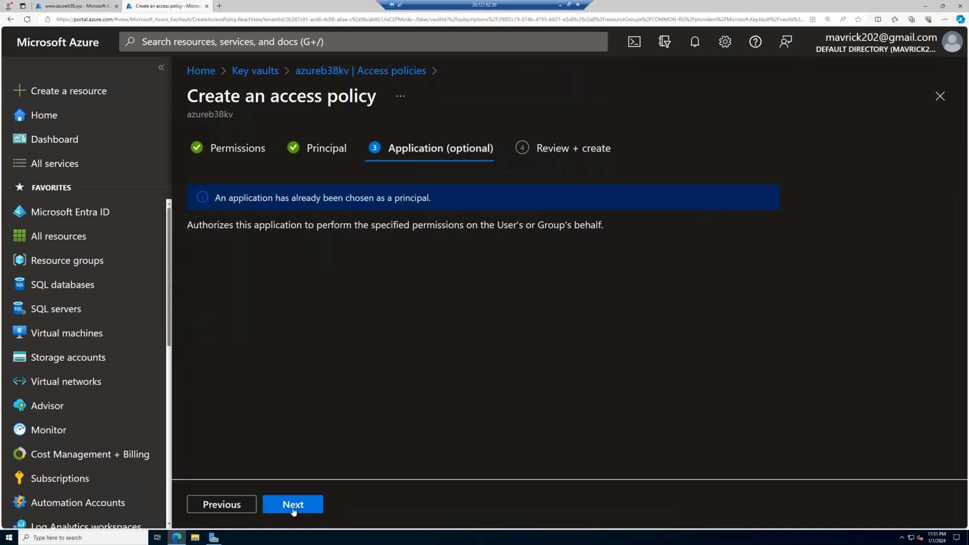
{"action": "left_click", "coordinate": [293, 505]}
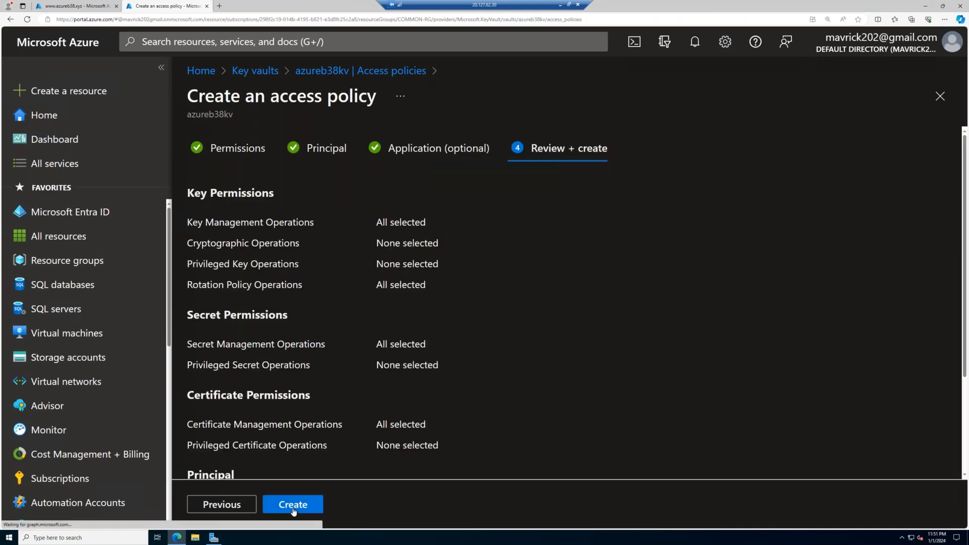
{"action": "left_click", "coordinate": [293, 504]}
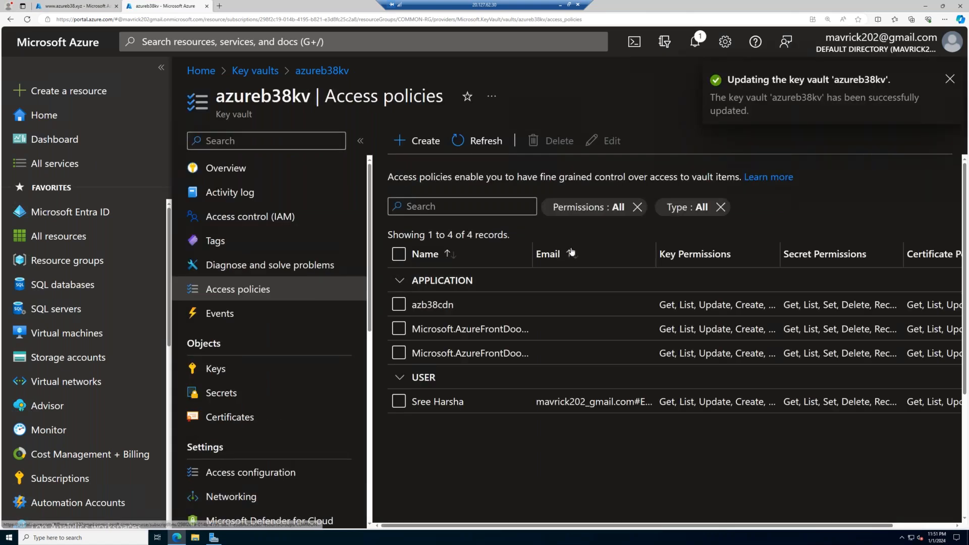
- Check the full application names in the refreshed access policy list and review the vault's access configuration
{"action": "left_click_drag", "start_coordinate": [532, 253], "coordinate": [617, 253]}
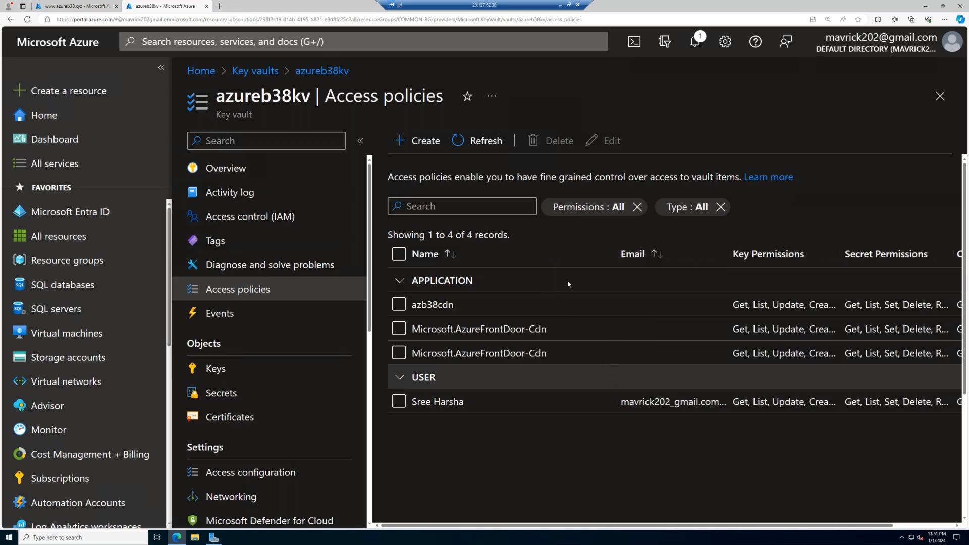
{"action": "left_click", "coordinate": [477, 141]}
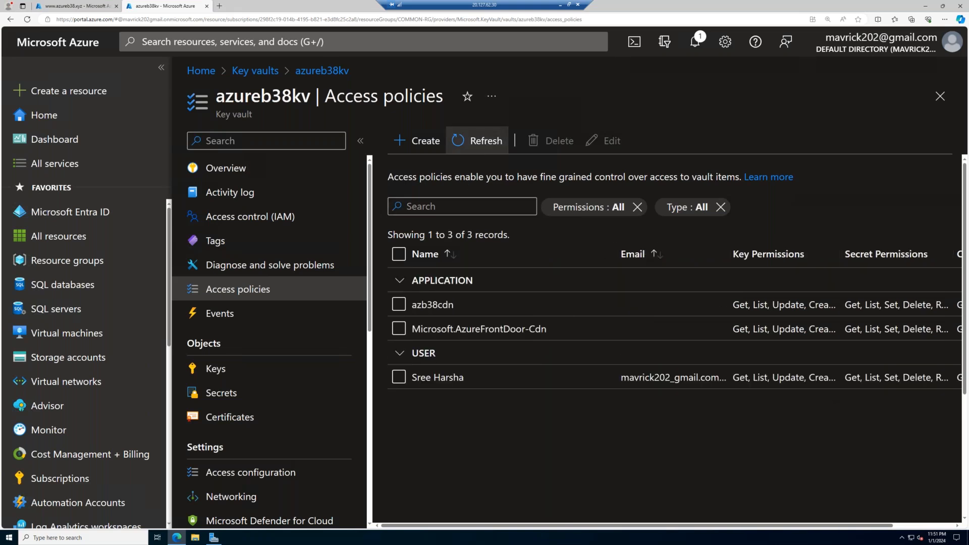
{"action": "left_click", "coordinate": [476, 141]}
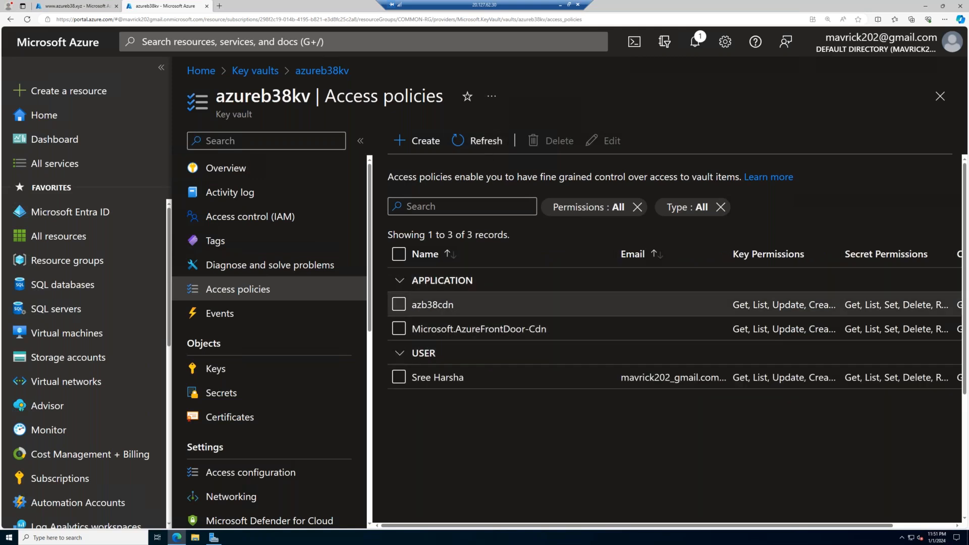
{"action": "left_click", "coordinate": [298, 471]}
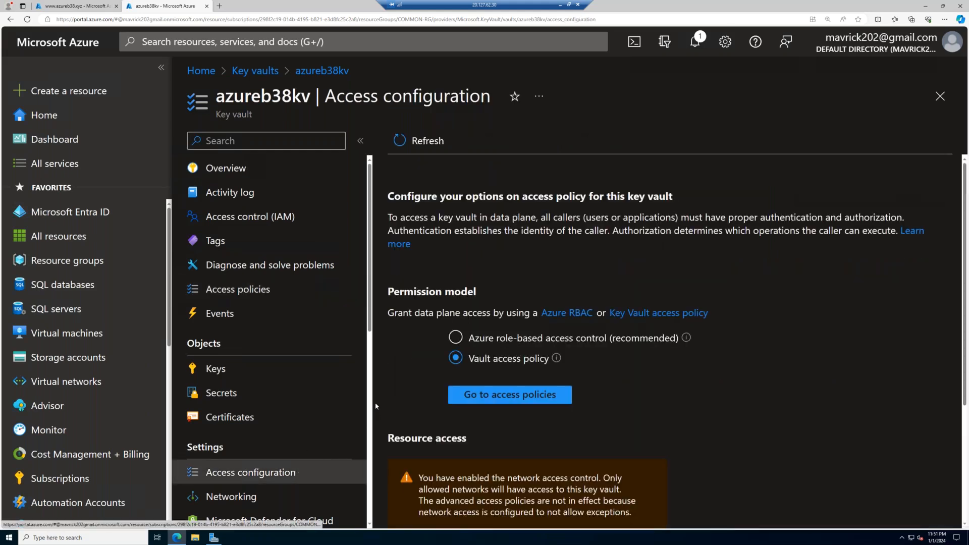
{"action": "left_click", "coordinate": [263, 301]}
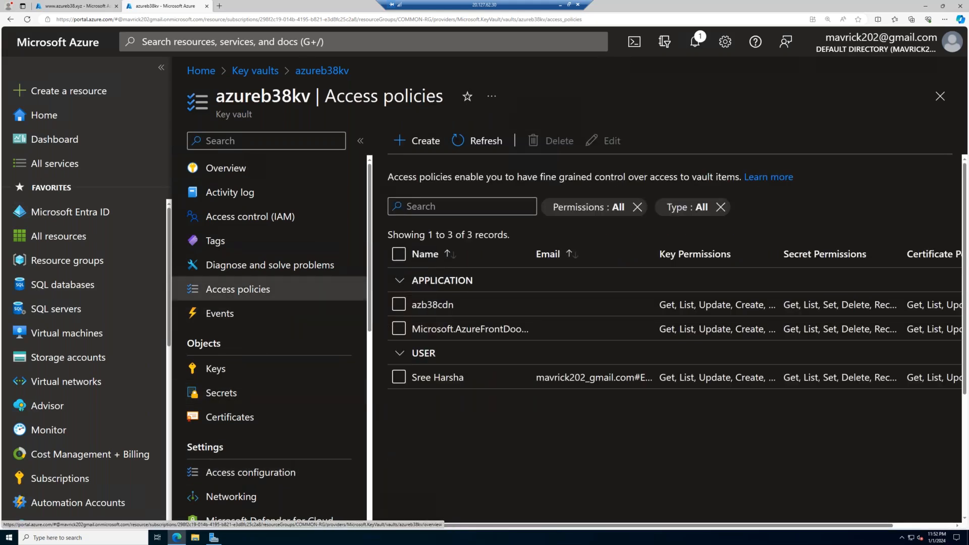
{"action": "left_click", "coordinate": [88, 8]}
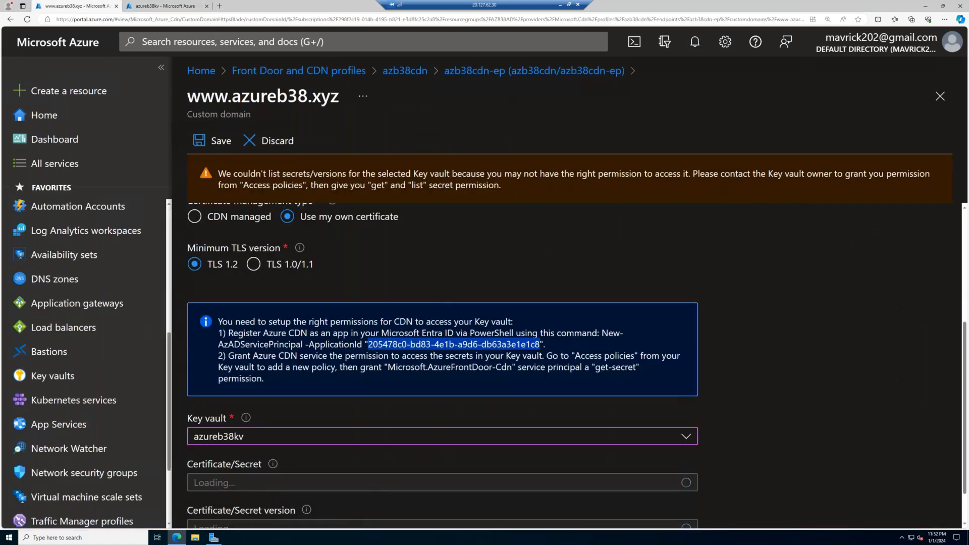
{"action": "left_click", "coordinate": [237, 217]}
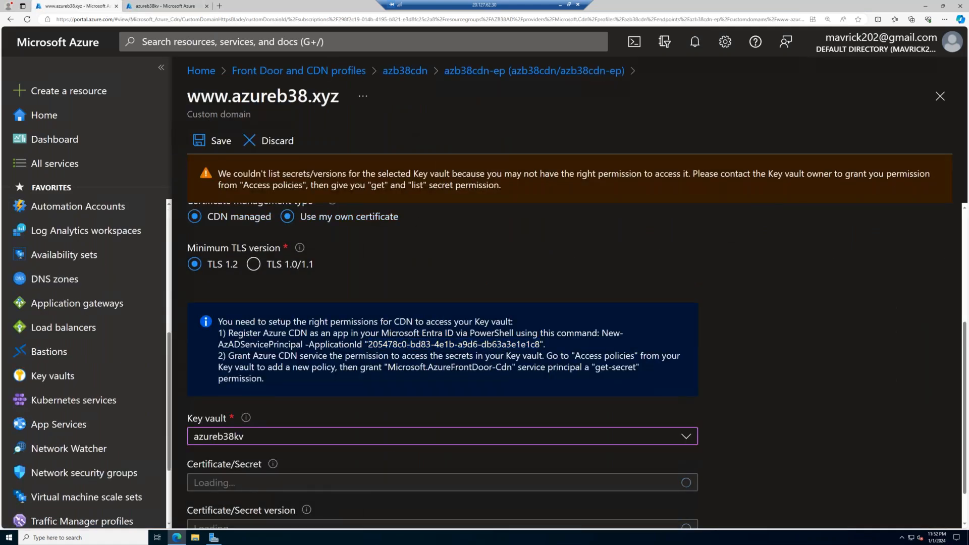
{"action": "left_click", "coordinate": [288, 424]}
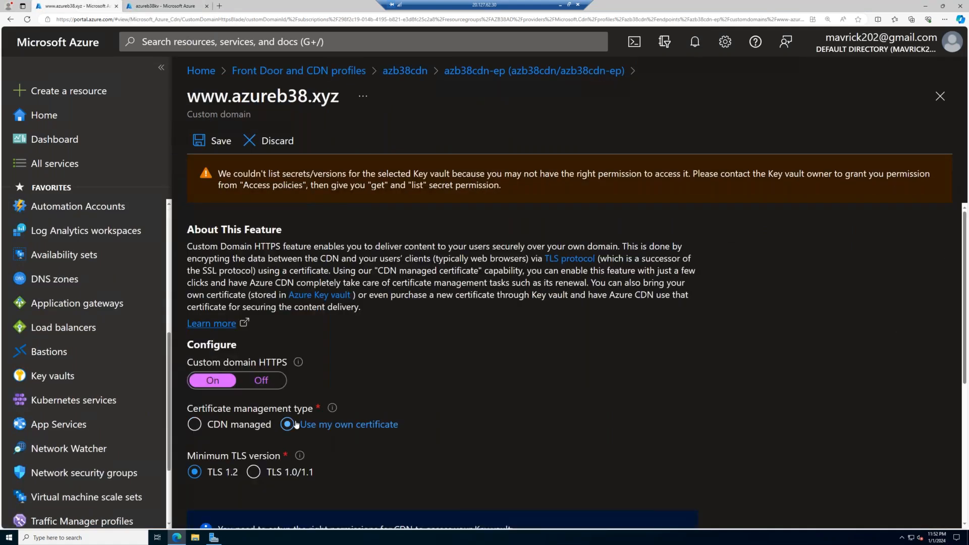
{"action": "scroll", "coordinate": [296, 425], "scroll_direction": "down", "scroll_amount": 5}
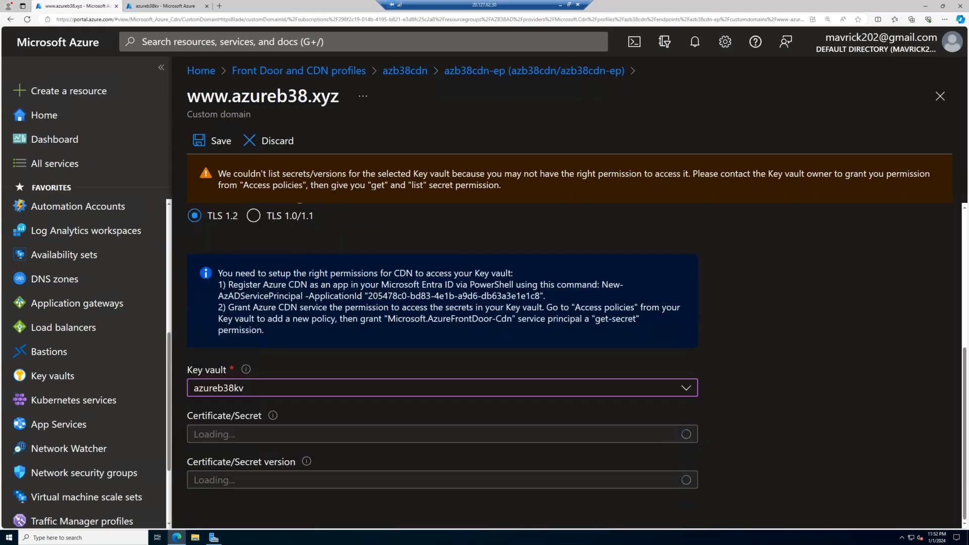
{"action": "left_click", "coordinate": [292, 429]}
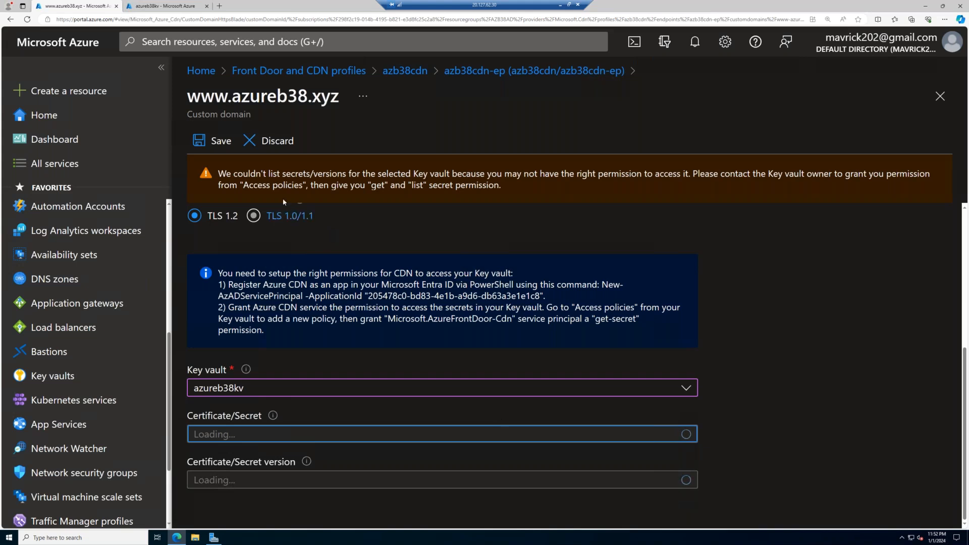
{"action": "left_click", "coordinate": [212, 140]}
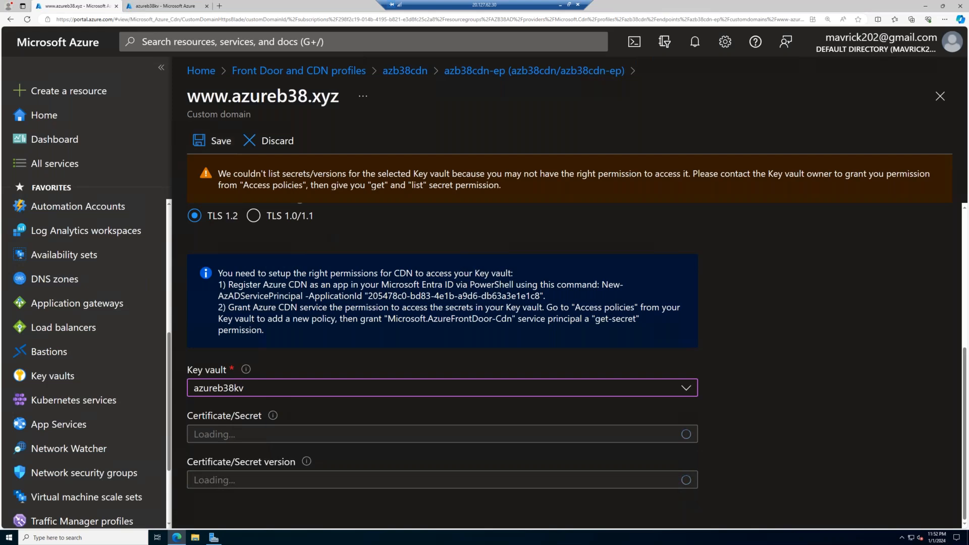
{"action": "scroll", "coordinate": [228, 313], "scroll_direction": "up", "scroll_amount": 3}
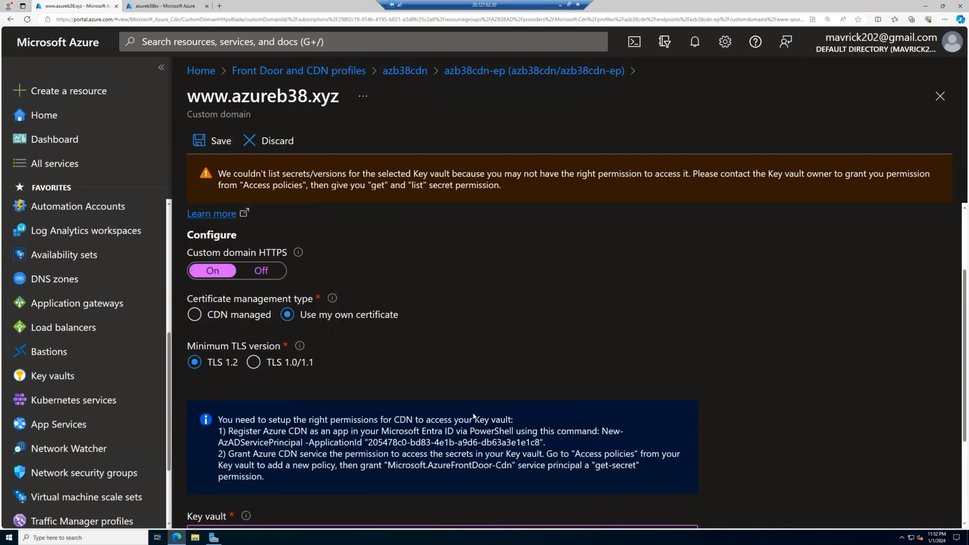
{"action": "scroll", "coordinate": [480, 414], "scroll_direction": "down", "scroll_amount": 3}
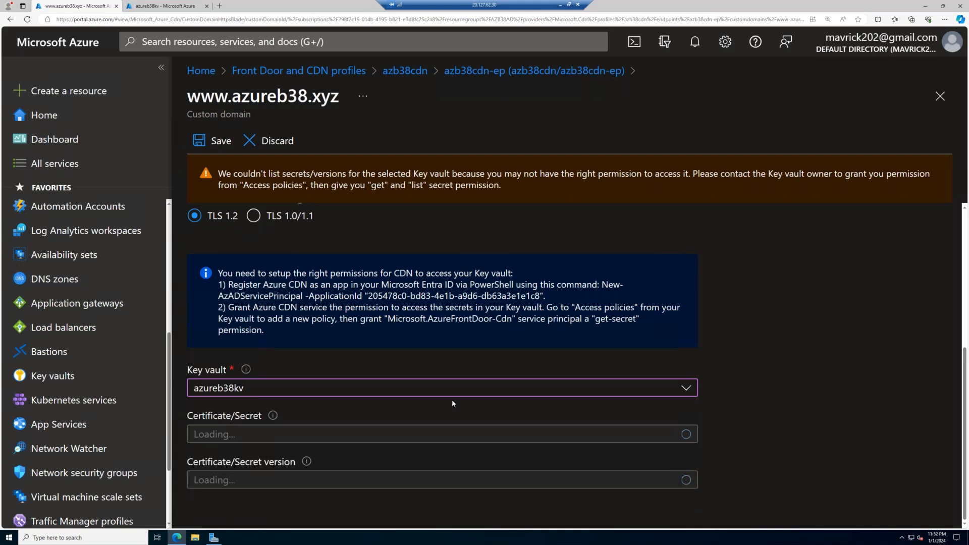
- Switch the key vault to azureb37kv to check its certificate list, and reselect azureb38kv
{"action": "left_click", "coordinate": [686, 388]}
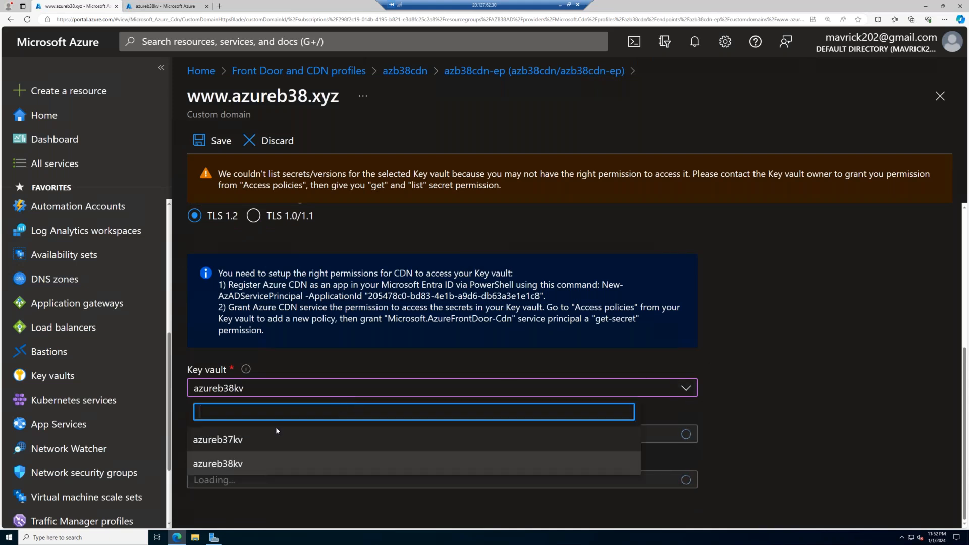
{"action": "left_click", "coordinate": [276, 438]}
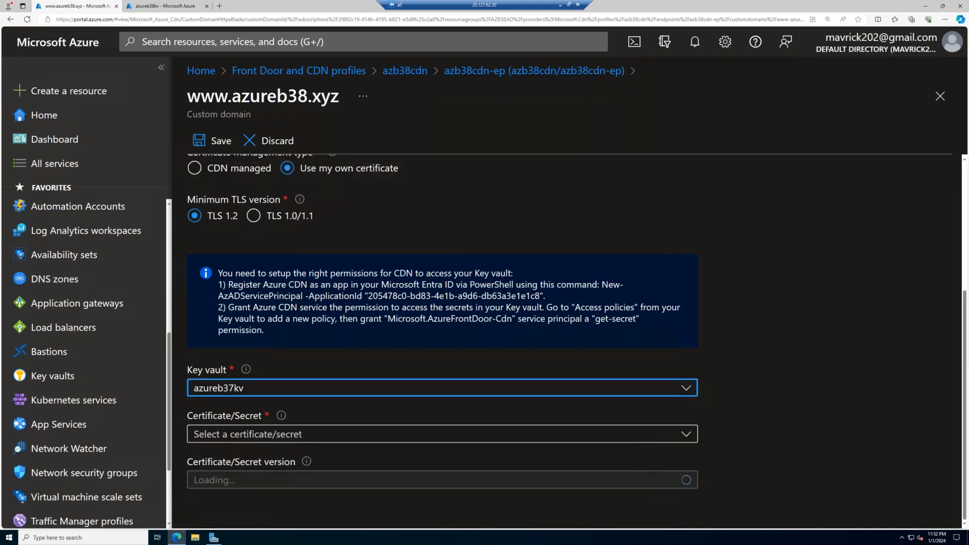
{"action": "left_click", "coordinate": [255, 439]}
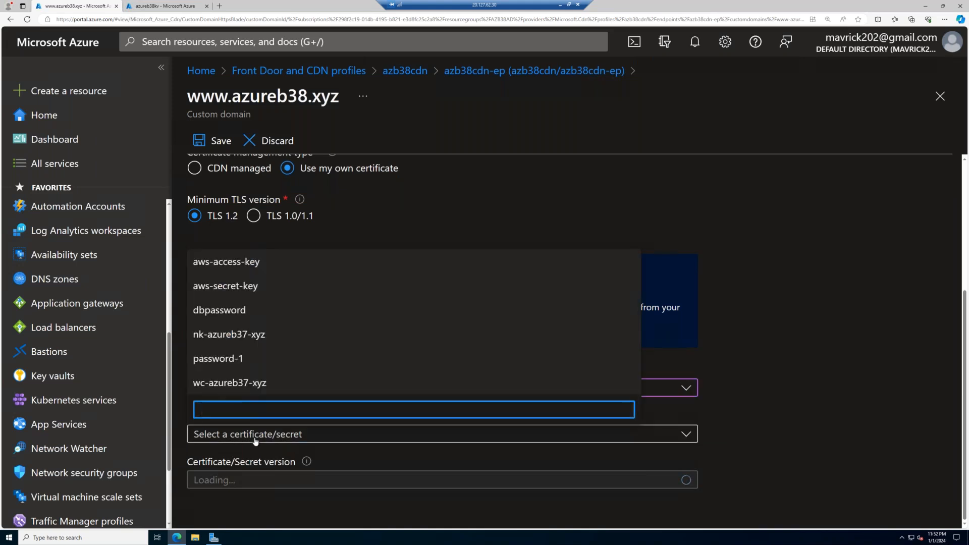
{"action": "left_click", "coordinate": [684, 398]}
{"action": "left_click", "coordinate": [362, 393]}
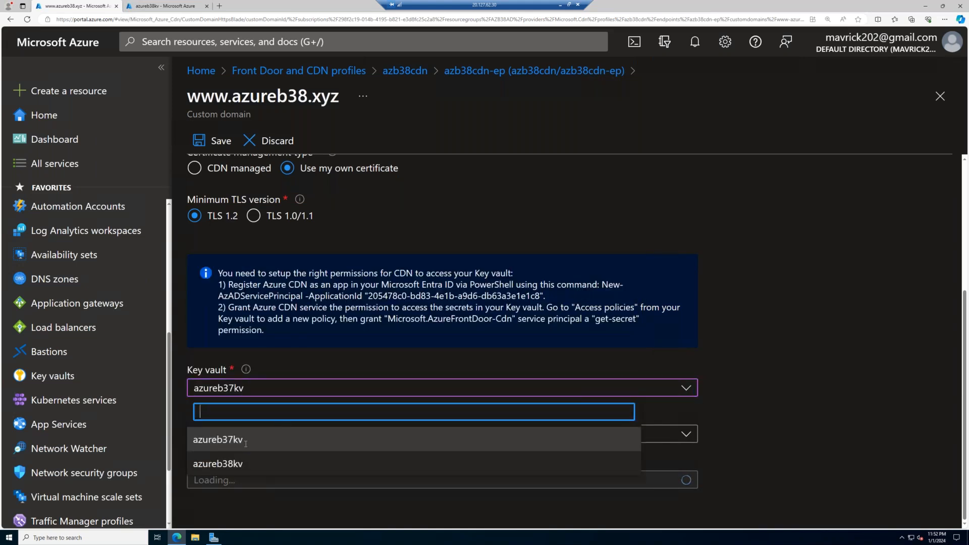
{"action": "left_click", "coordinate": [244, 472]}
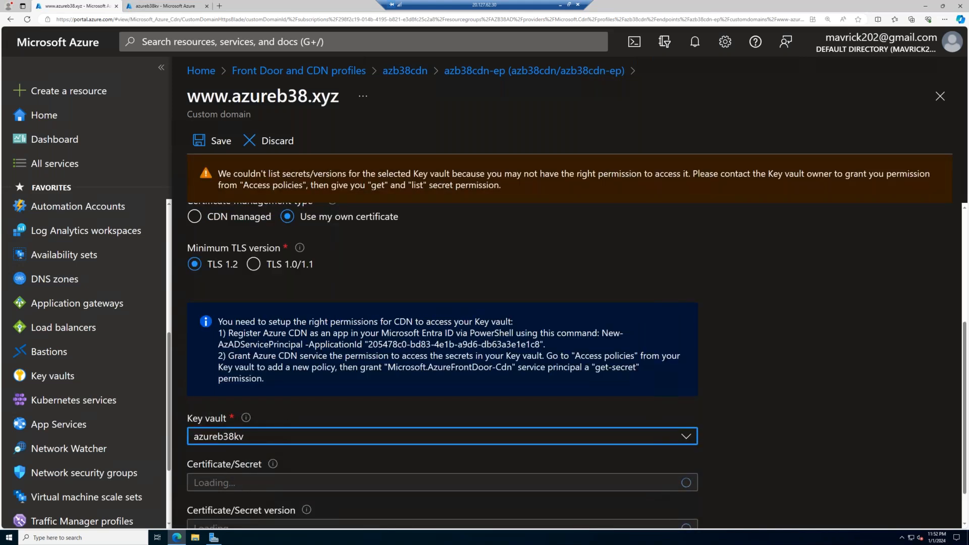
{"action": "scroll", "coordinate": [442, 353], "scroll_direction": "down", "scroll_amount": 1}
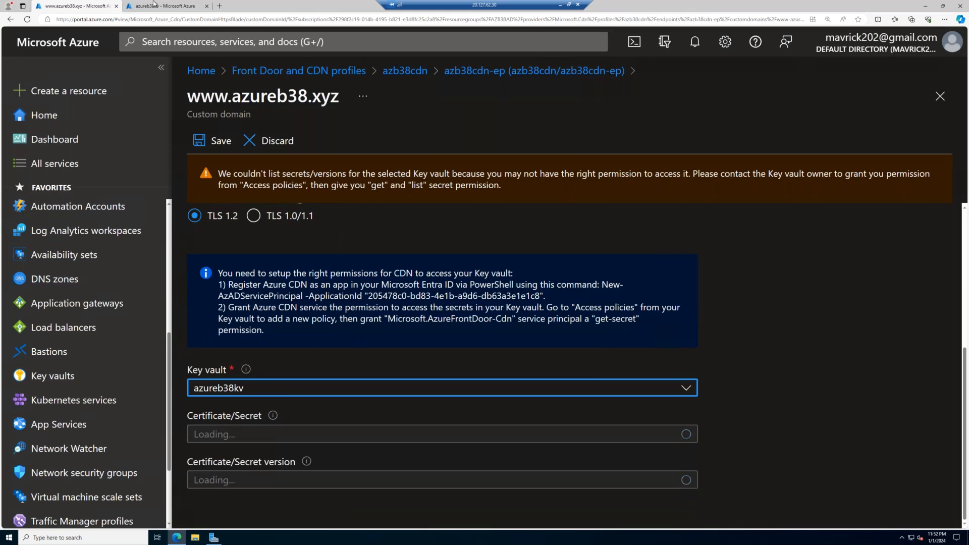
- Review the access policies of the azureb37kv key vault for comparison and return to the key vault list
{"action": "key", "text": "ctrl+Tab"}
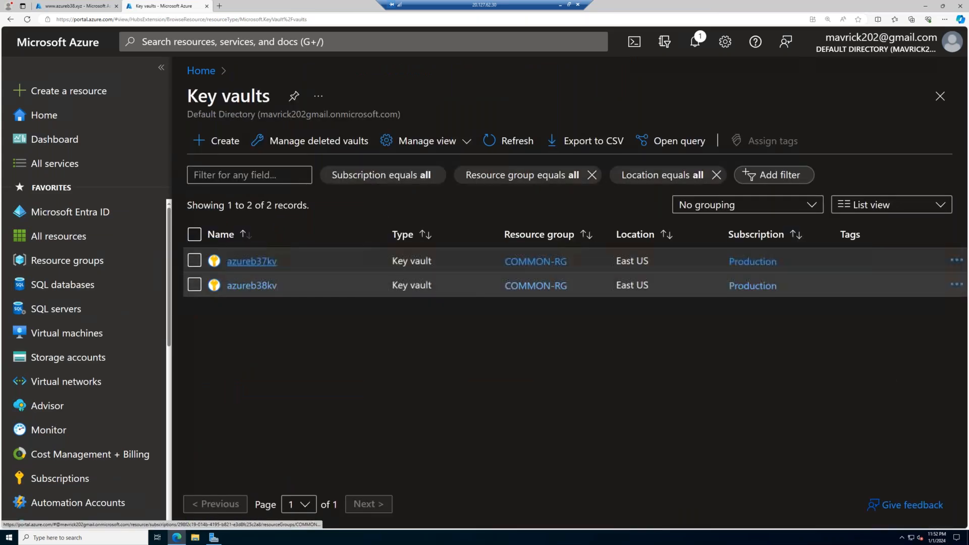
{"action": "left_click", "coordinate": [254, 261]}
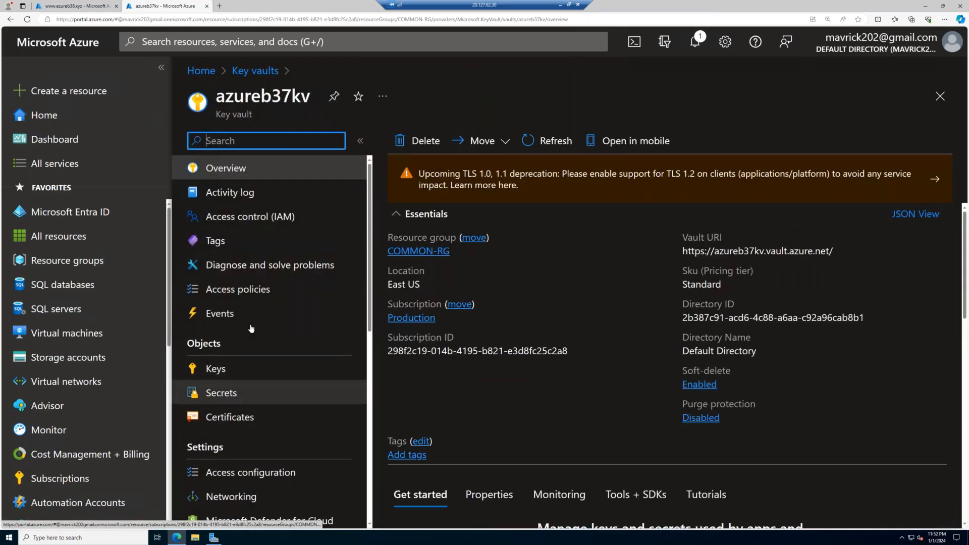
{"action": "left_click", "coordinate": [253, 289]}
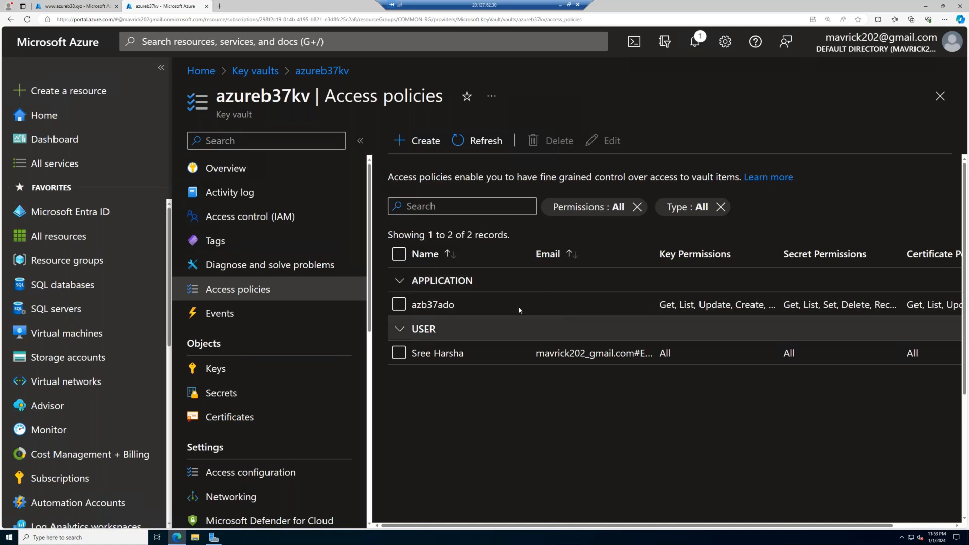
{"action": "left_click", "coordinate": [255, 71]}
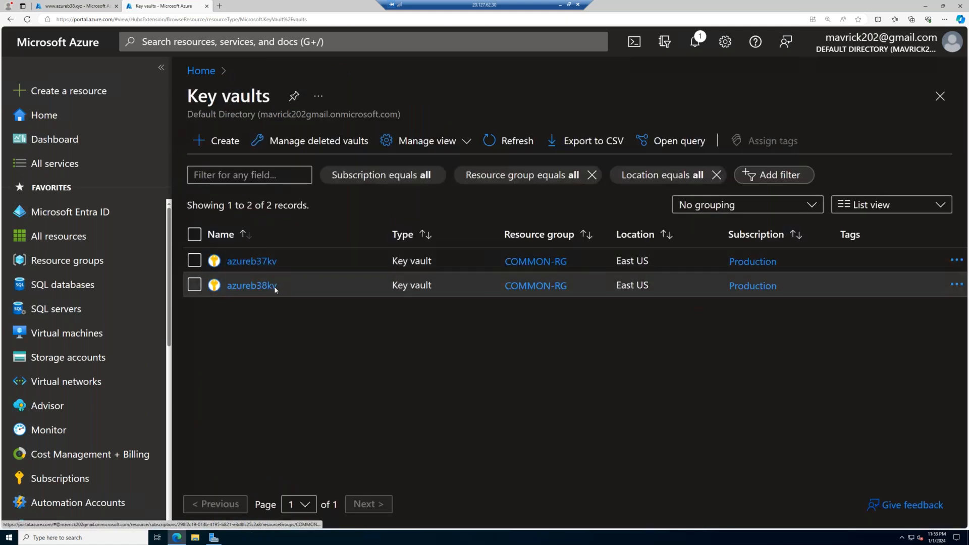
- Check the networking settings of azureb38kv, allow public access from all networks and apply the change
{"action": "left_click", "coordinate": [271, 290]}
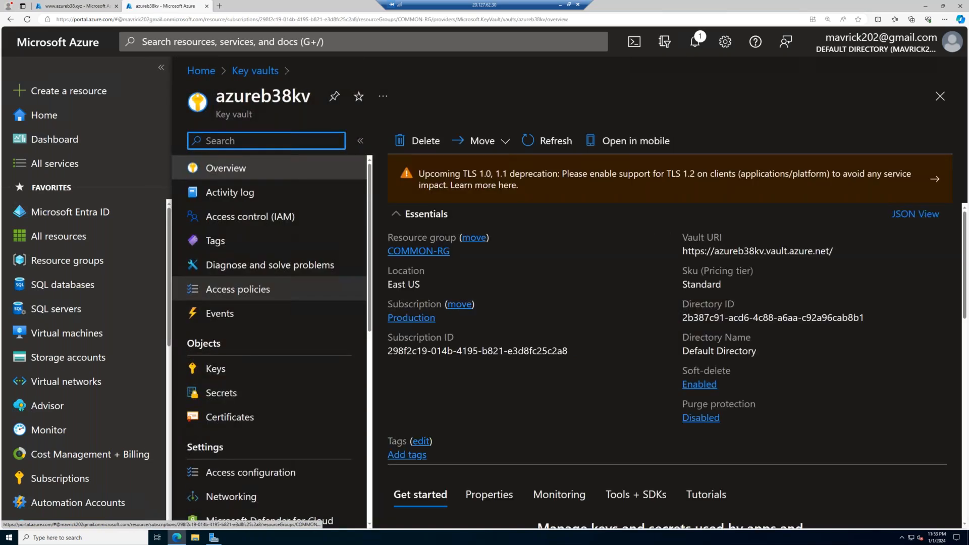
{"action": "scroll", "coordinate": [245, 388], "scroll_direction": "down", "scroll_amount": 3}
{"action": "left_click", "coordinate": [245, 386]}
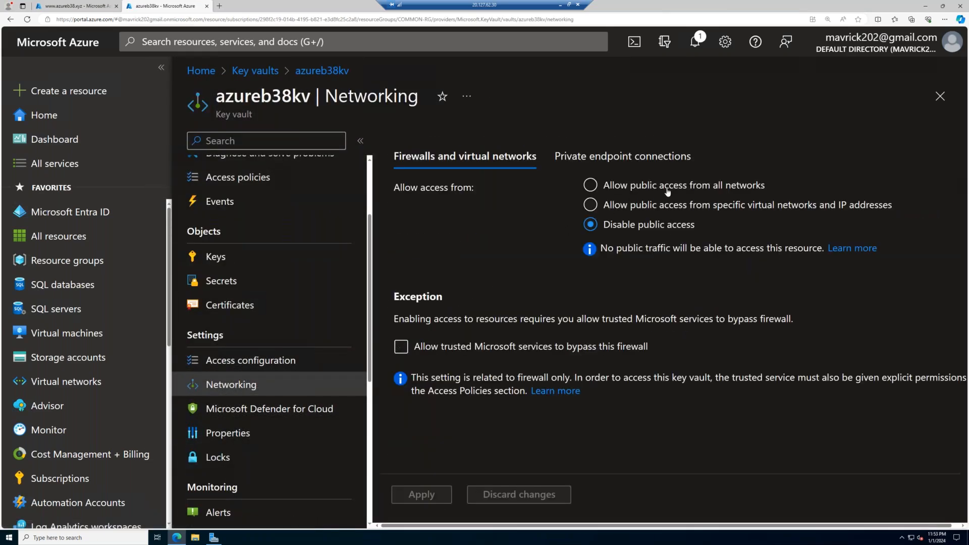
{"action": "left_click", "coordinate": [630, 157]}
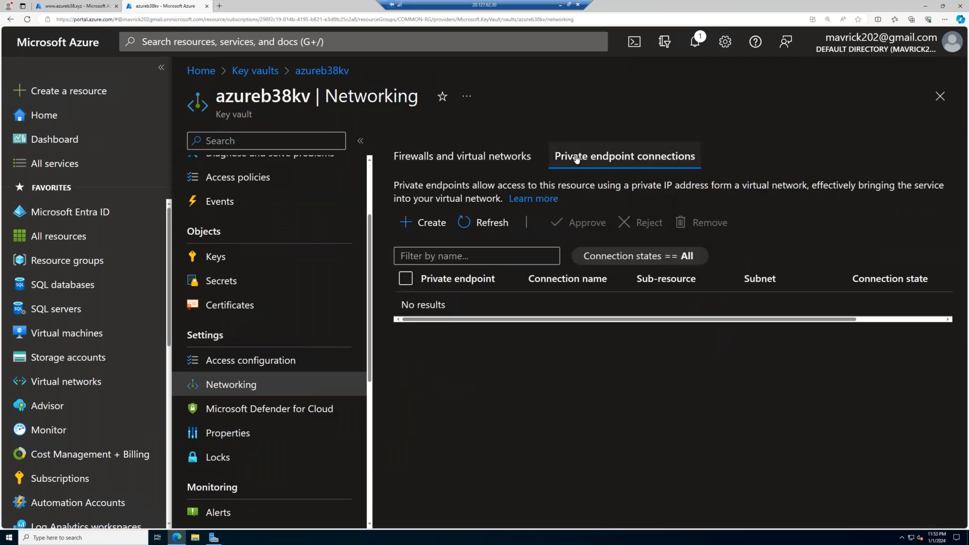
{"action": "left_click", "coordinate": [518, 158]}
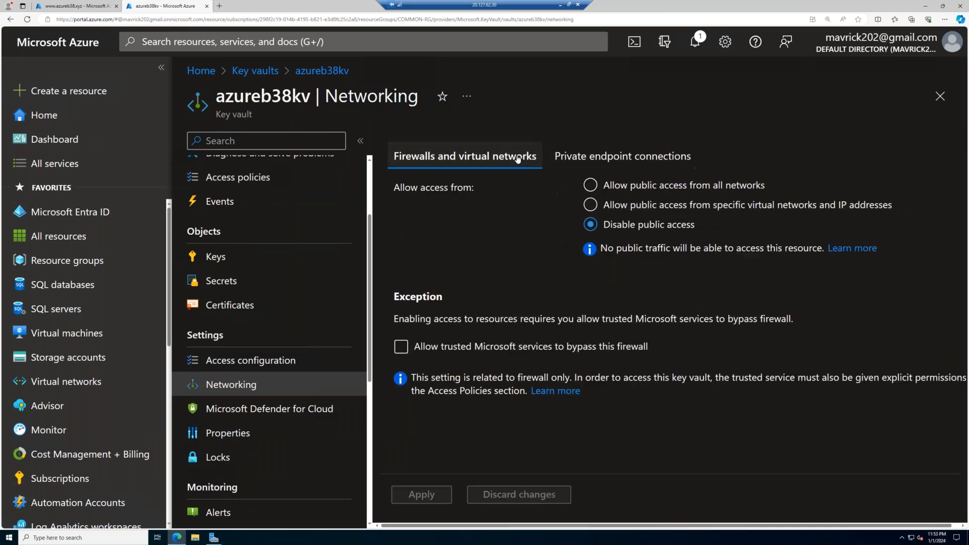
{"action": "left_click", "coordinate": [679, 185]}
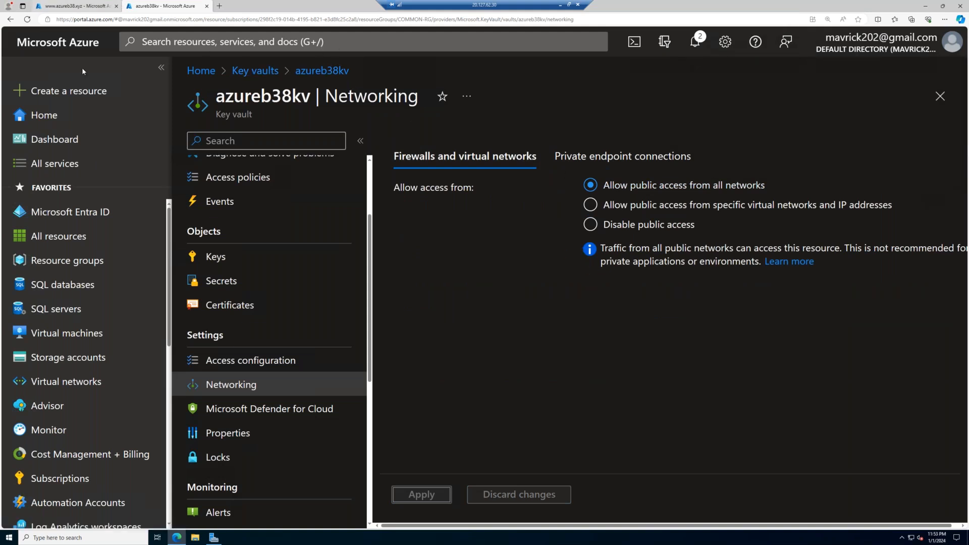
{"action": "left_click", "coordinate": [84, 6]}
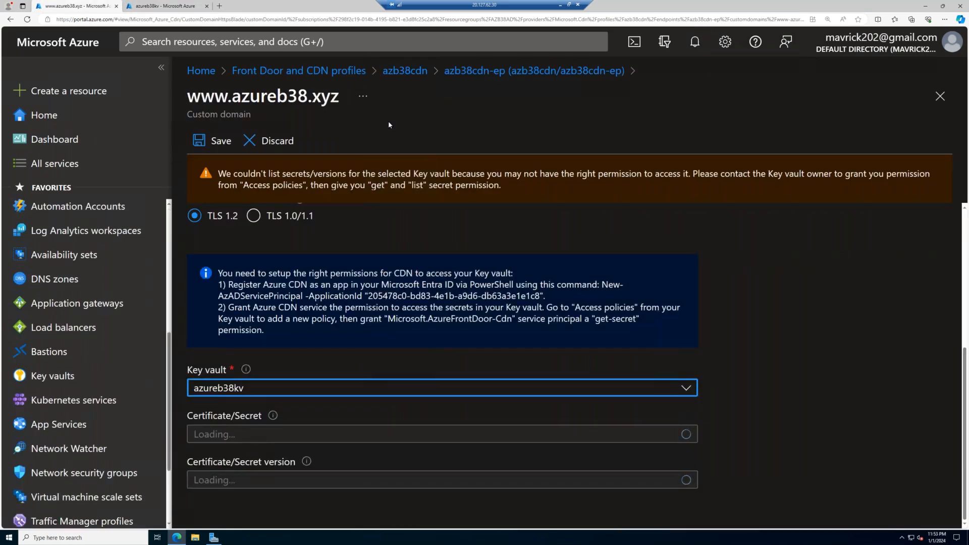
{"action": "left_click", "coordinate": [530, 71]}
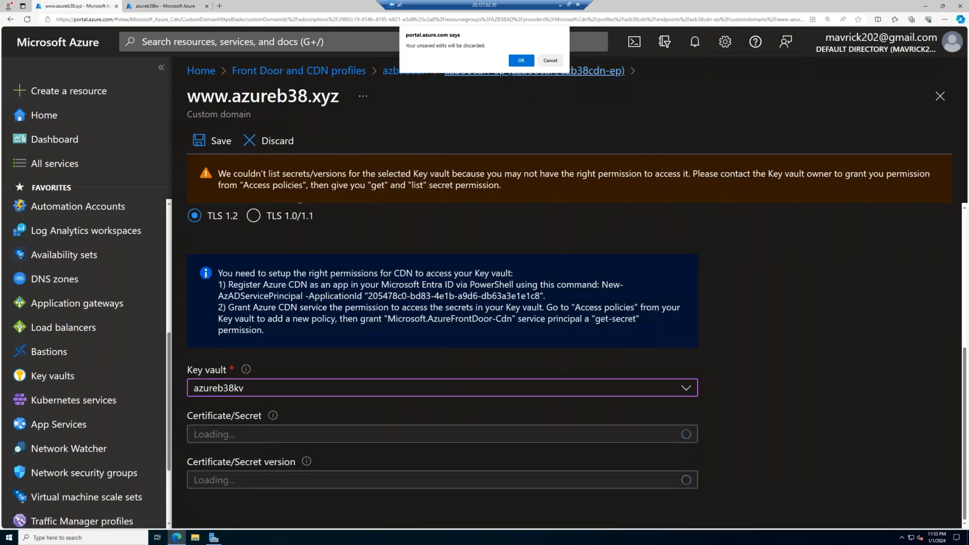
{"action": "left_click", "coordinate": [521, 60]}
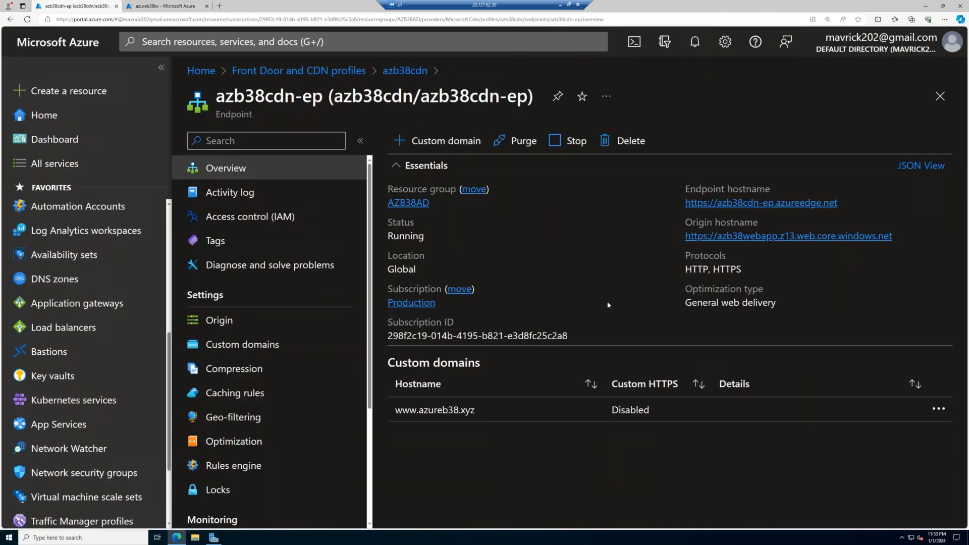
{"action": "left_click", "coordinate": [631, 410]}
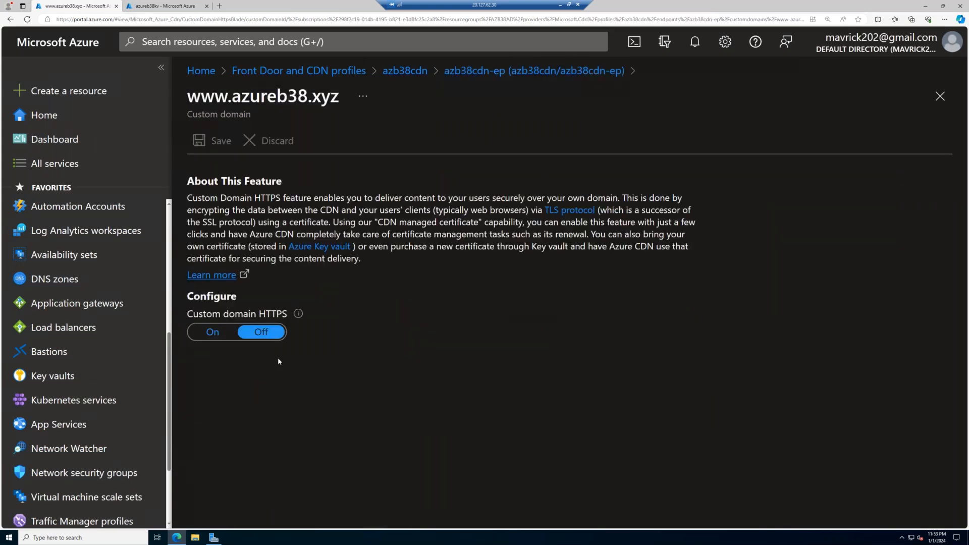
- Turn on custom domain HTTPS using your own certificate and select azureb38kv as the key vault
{"action": "left_click", "coordinate": [212, 332]}
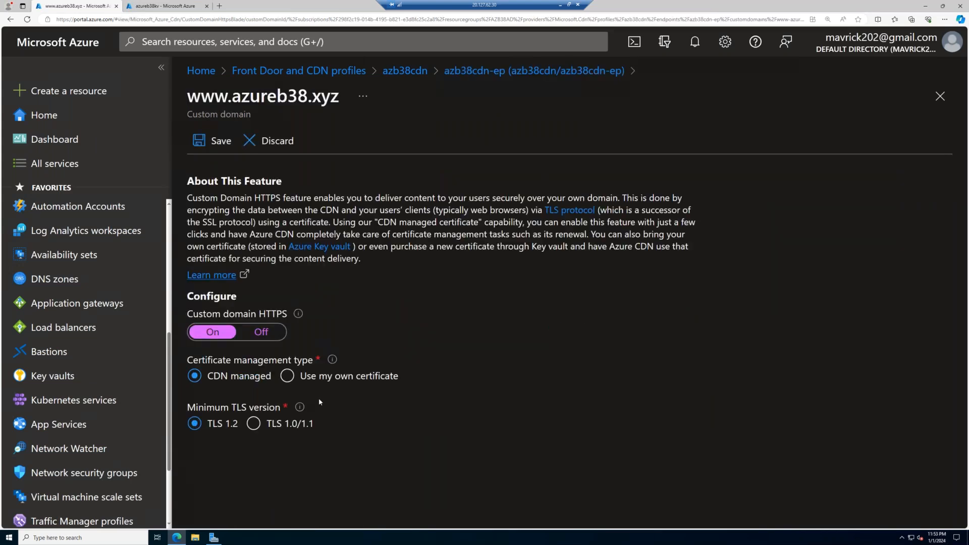
{"action": "left_click", "coordinate": [348, 376]}
{"action": "scroll", "coordinate": [349, 376], "scroll_direction": "down", "scroll_amount": 3}
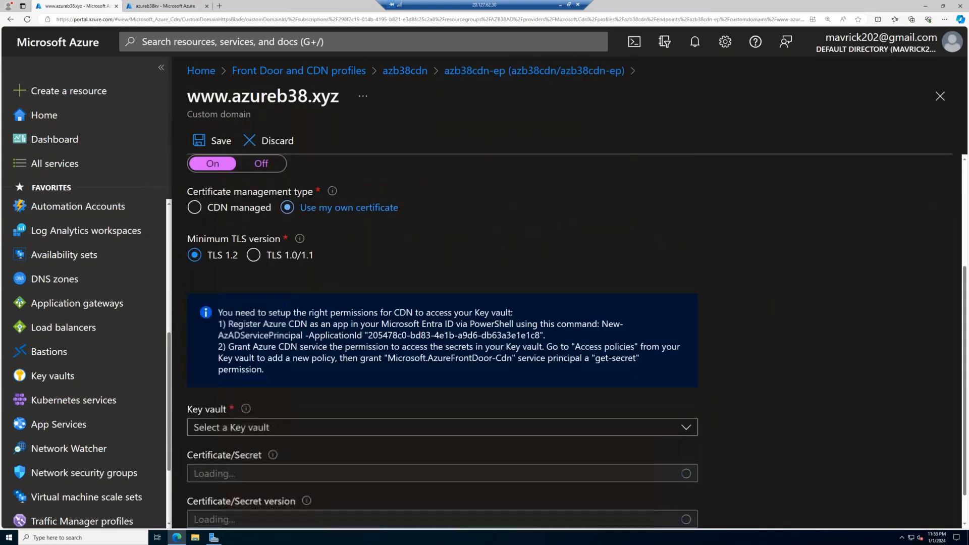
{"action": "left_click", "coordinate": [298, 432]}
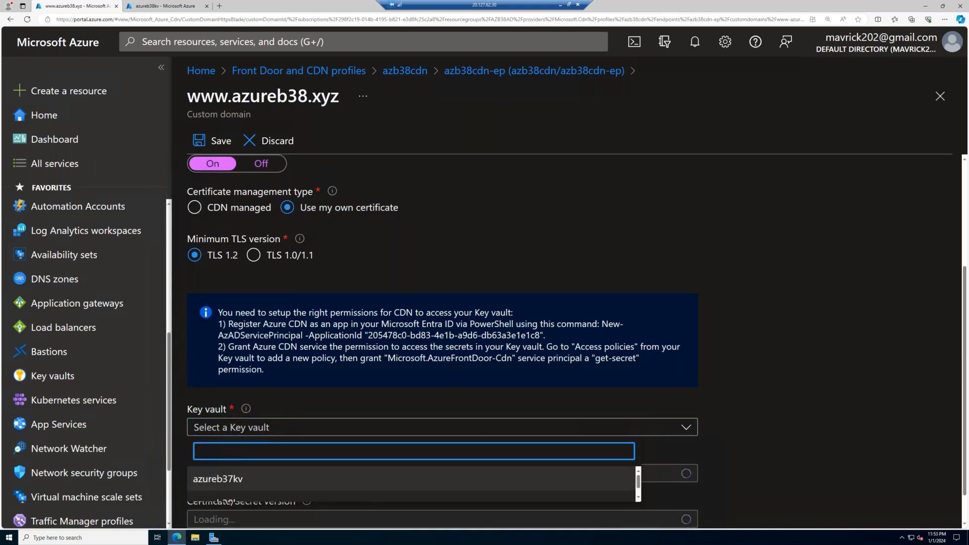
{"action": "scroll", "coordinate": [230, 496], "scroll_direction": "down", "scroll_amount": 1}
{"action": "left_click", "coordinate": [230, 497]}
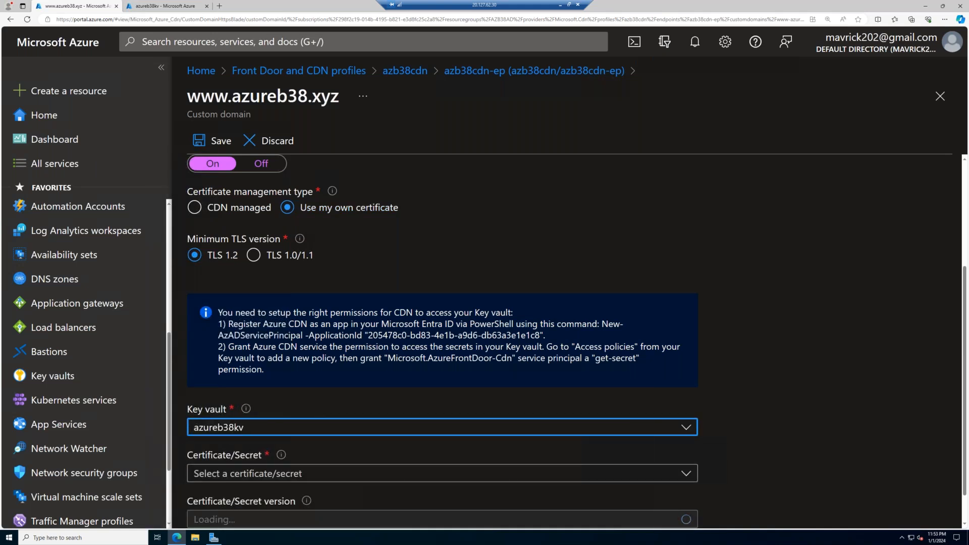
{"action": "scroll", "coordinate": [314, 454], "scroll_direction": "down", "scroll_amount": 1}
- Select the wc-azureb38-xyz certificate and set its version to Latest
{"action": "mouse_move", "coordinate": [307, 461]}
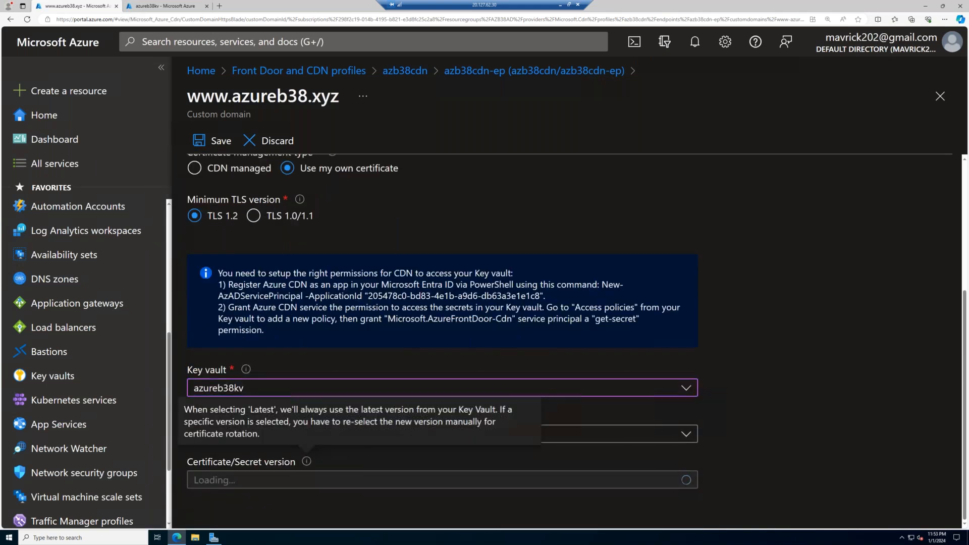
{"action": "left_click", "coordinate": [624, 437]}
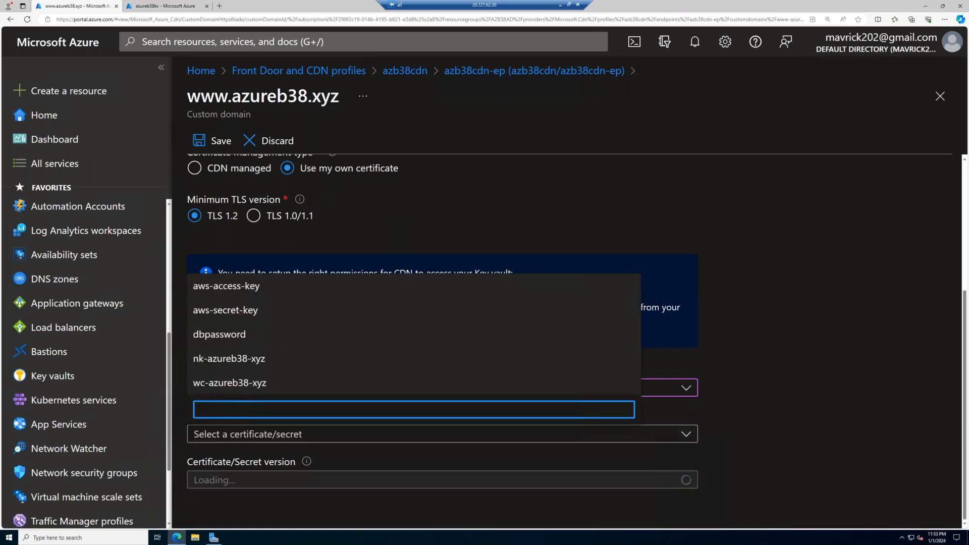
{"action": "left_click", "coordinate": [271, 385]}
{"action": "left_click", "coordinate": [686, 479]}
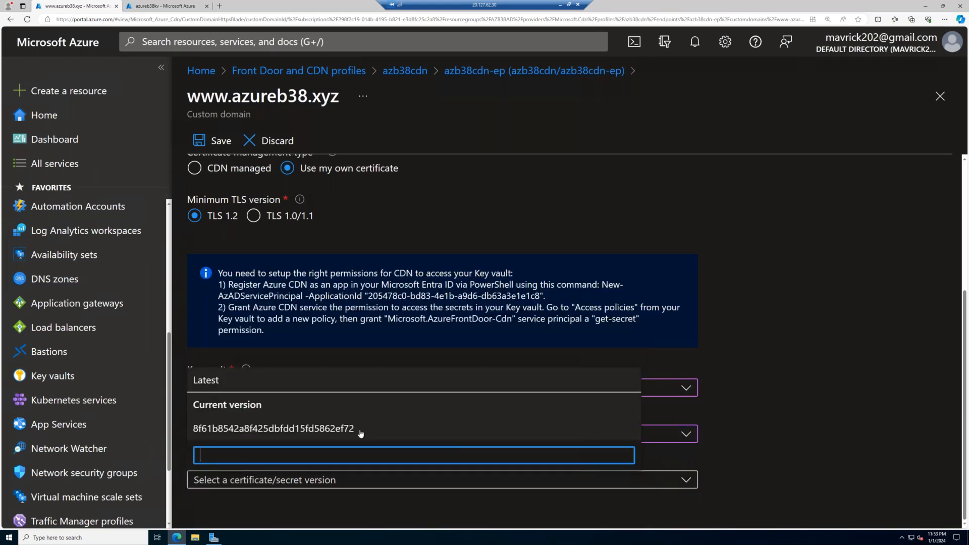
{"action": "left_click", "coordinate": [266, 387]}
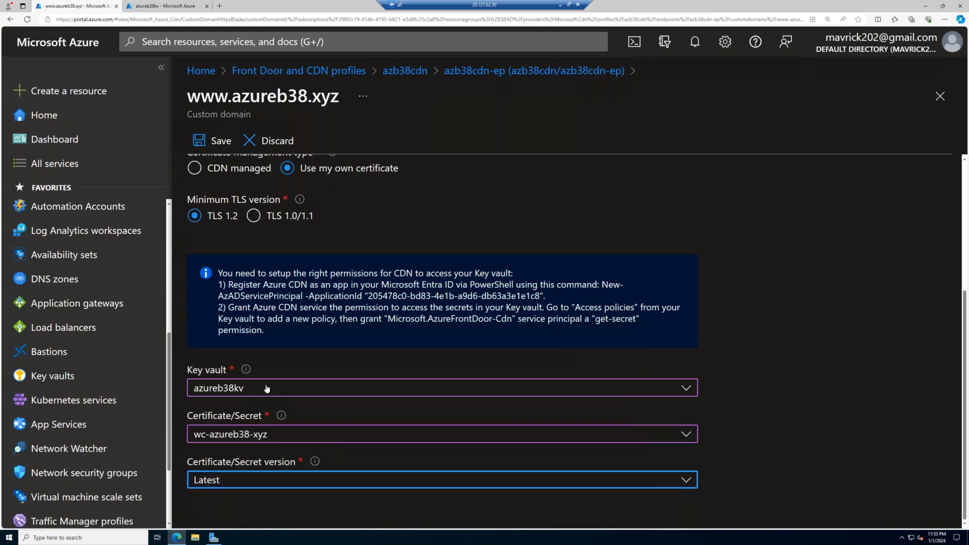
{"action": "left_click", "coordinate": [214, 141]}
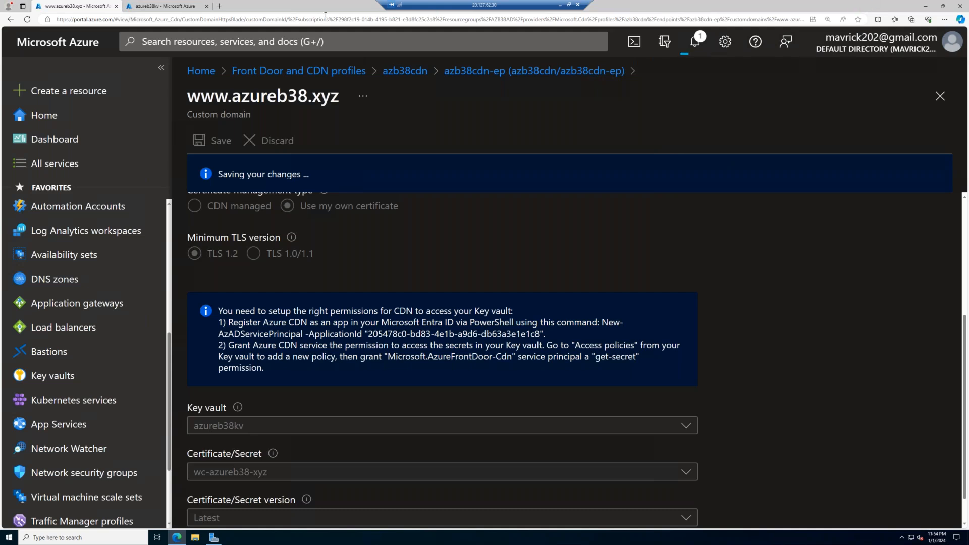
- Start a new file share in the storage account azb38storageclass0012345
{"action": "left_click", "coordinate": [168, 6]}
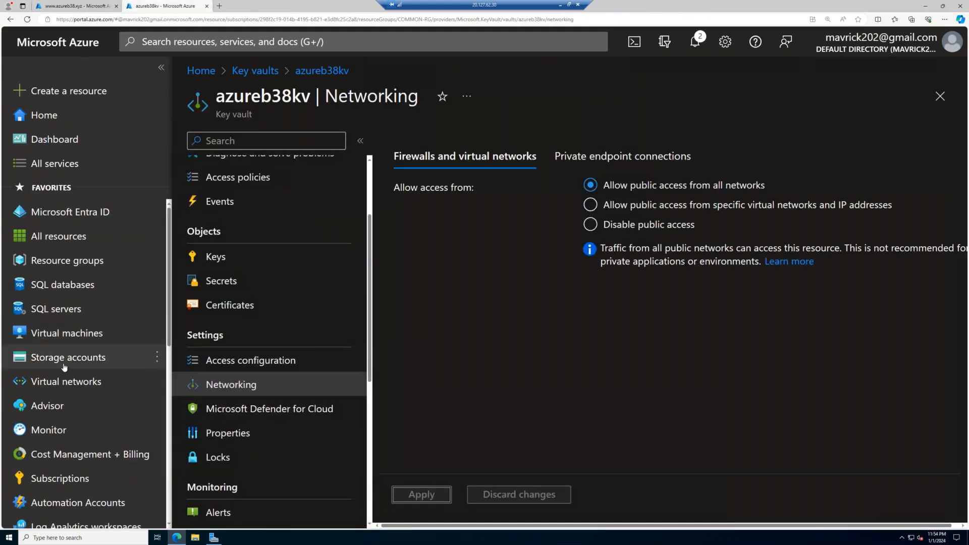
{"action": "left_click", "coordinate": [64, 366]}
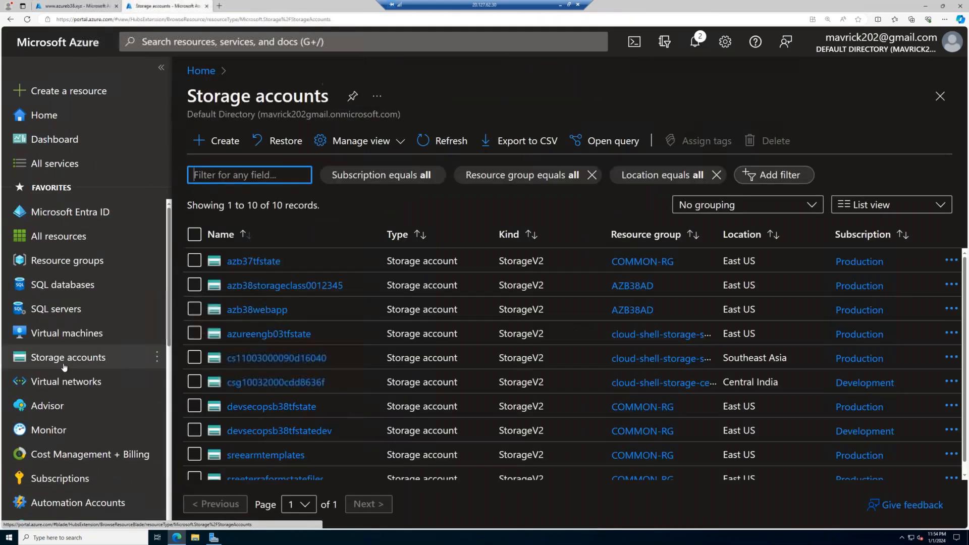
{"action": "left_click", "coordinate": [252, 288]}
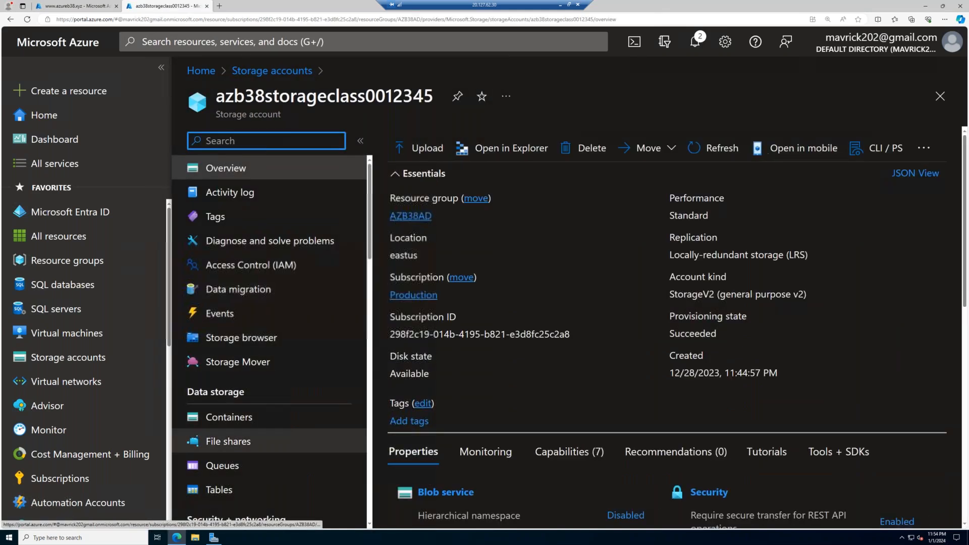
{"action": "left_click", "coordinate": [228, 441]}
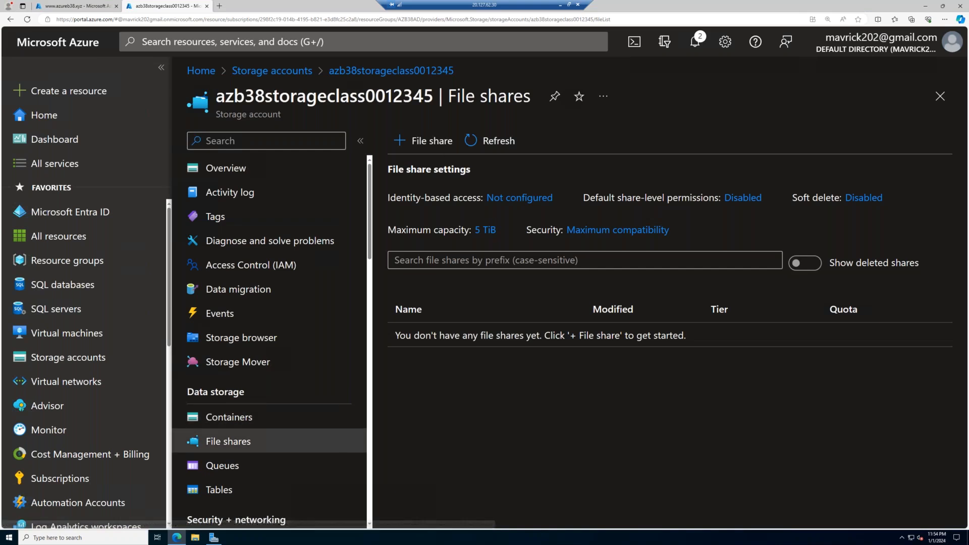
{"action": "left_click", "coordinate": [424, 141]}
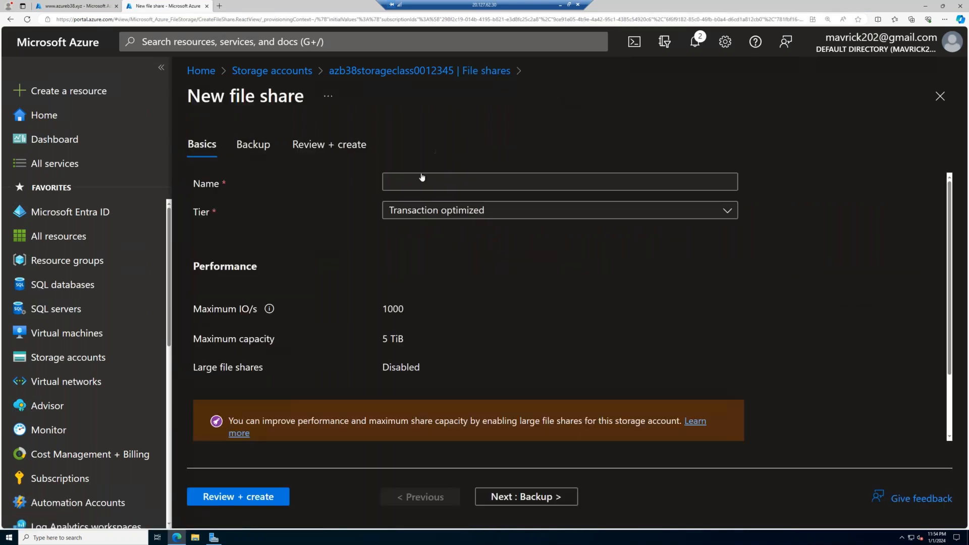
- Name the new file share userdatafiles and review its tier and performance settings
{"action": "left_click", "coordinate": [424, 180]}
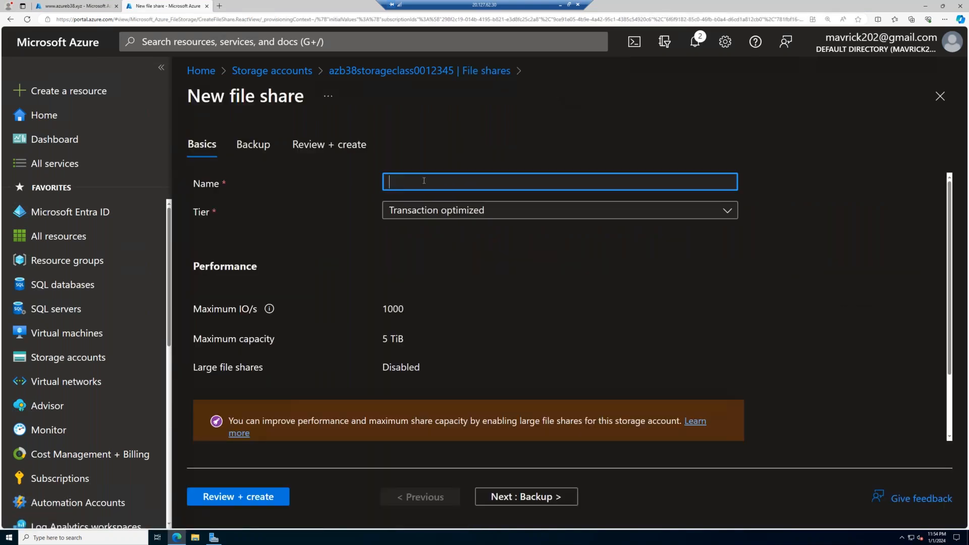
{"action": "type", "text": "UserData"}
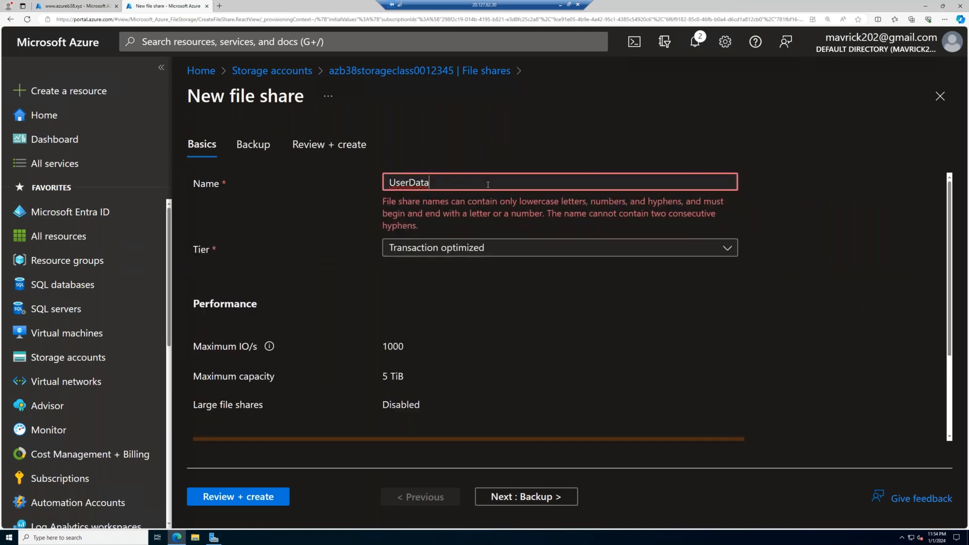
{"action": "double_click", "coordinate": [397, 184]}
{"action": "type", "text": "userdatafiles"}
{"action": "key", "text": "Tab"}
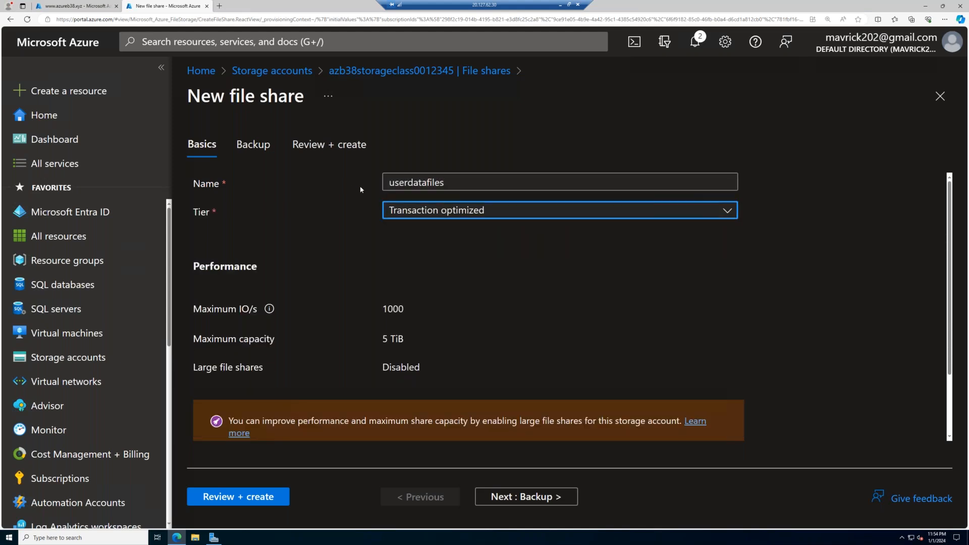
{"action": "scroll", "coordinate": [443, 225], "scroll_direction": "down", "scroll_amount": 2}
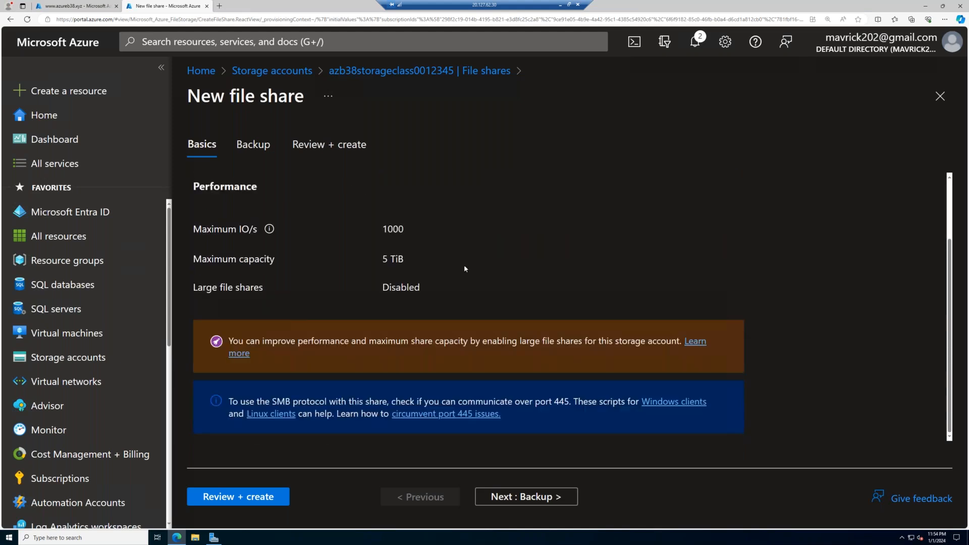
{"action": "scroll", "coordinate": [465, 269], "scroll_direction": "up", "scroll_amount": 2}
- Disable backup for the userdatafiles share and create the share
{"action": "left_click", "coordinate": [525, 496]}
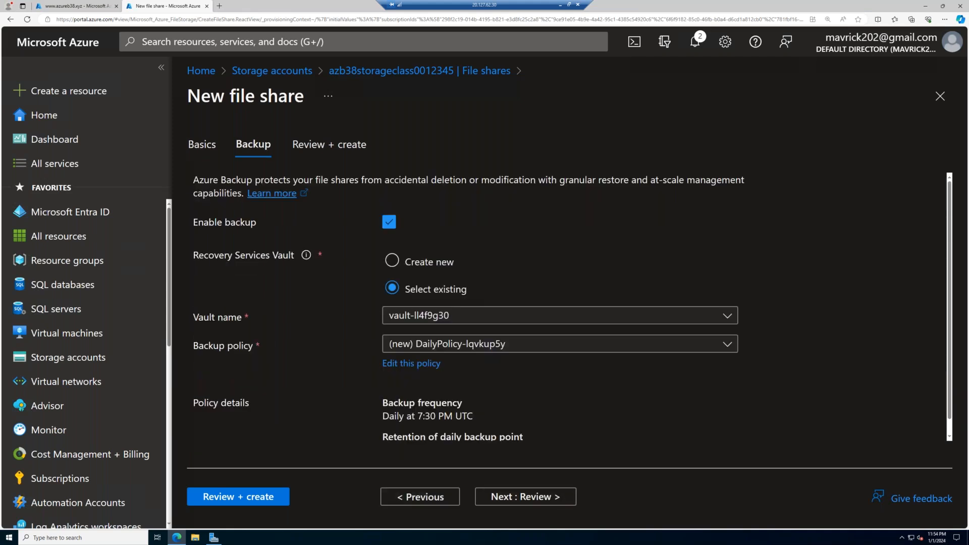
{"action": "left_click", "coordinate": [550, 497]}
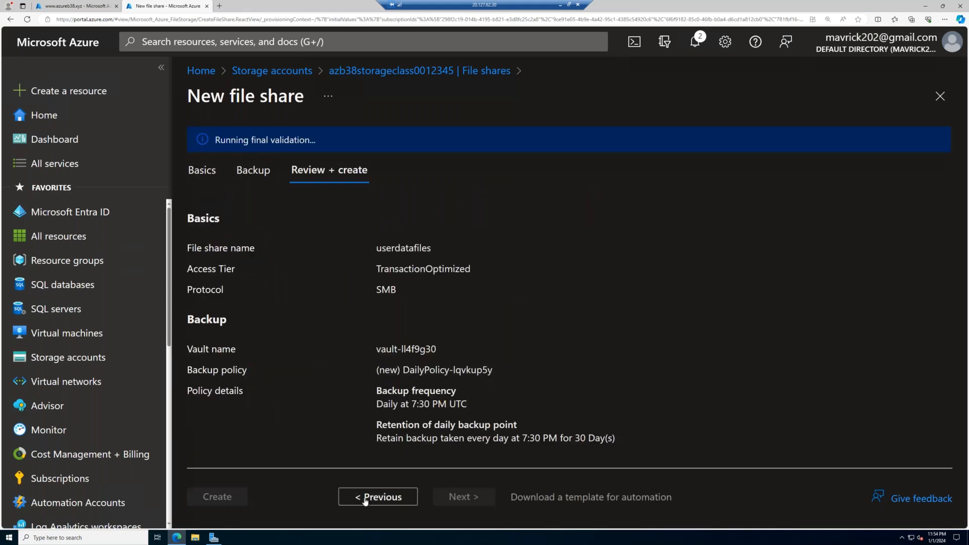
{"action": "left_click", "coordinate": [363, 497]}
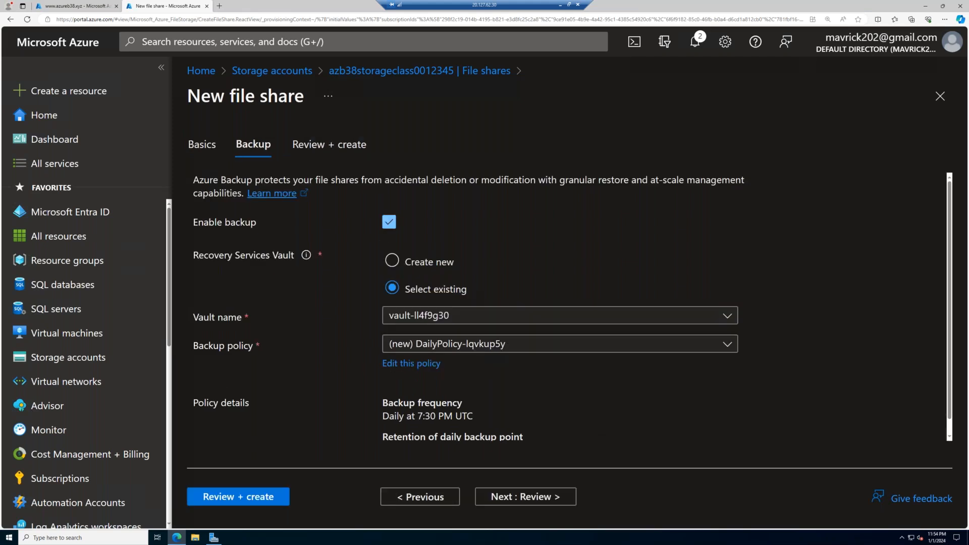
{"action": "left_click", "coordinate": [389, 223]}
{"action": "left_click", "coordinate": [545, 506]}
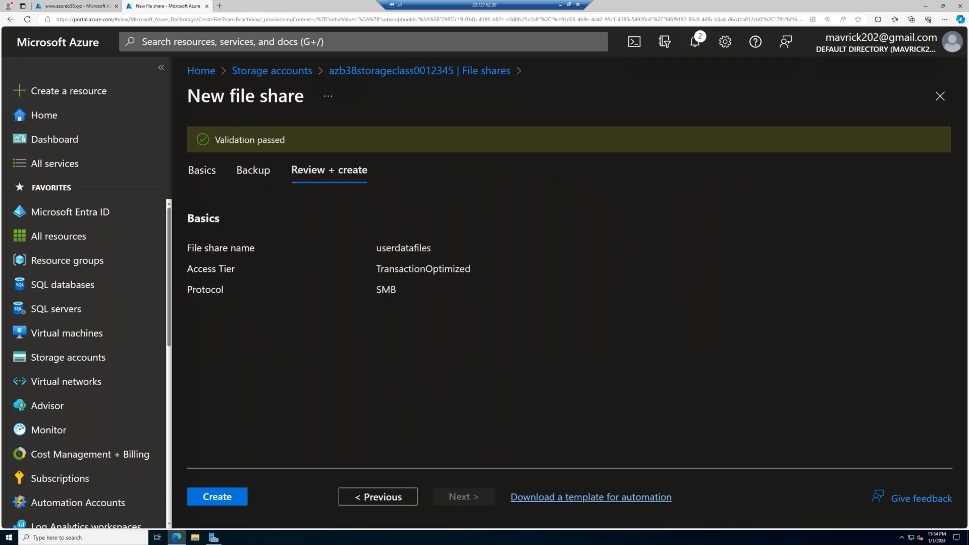
{"action": "left_click", "coordinate": [192, 504]}
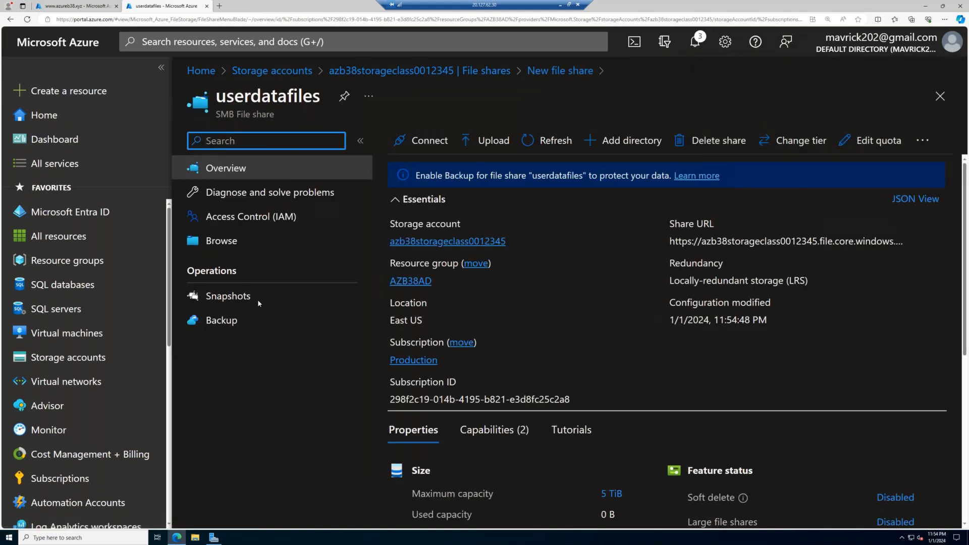
- Show the Windows connection script of userdatafiles for drive Z with storage account key authentication and copy it
{"action": "left_click", "coordinate": [233, 248]}
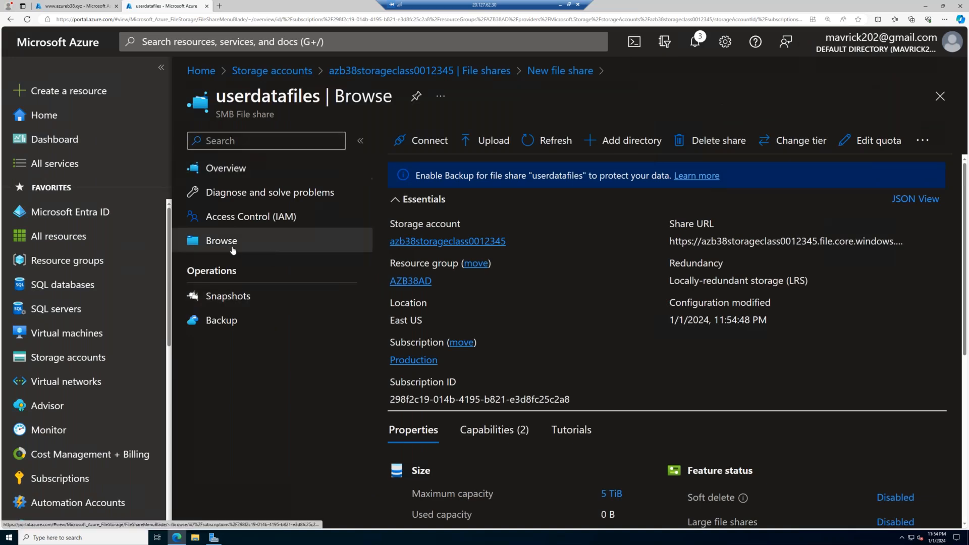
{"action": "left_click", "coordinate": [296, 175]}
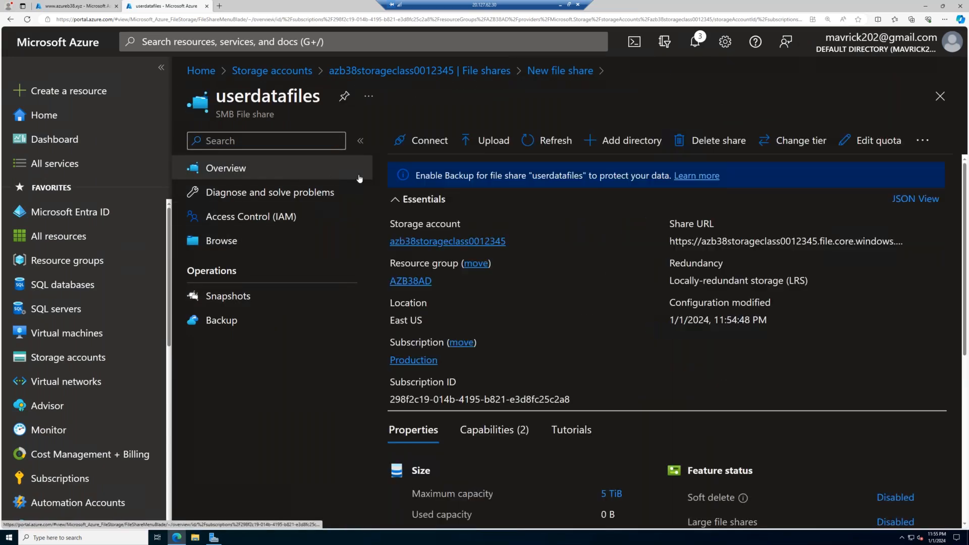
{"action": "left_click", "coordinate": [423, 140]}
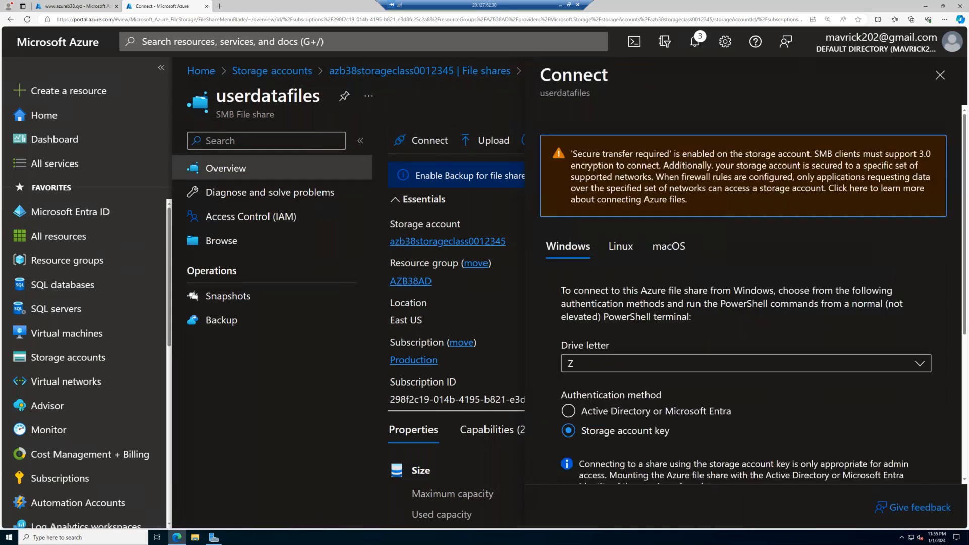
{"action": "scroll", "coordinate": [752, 293], "scroll_direction": "down", "scroll_amount": 1}
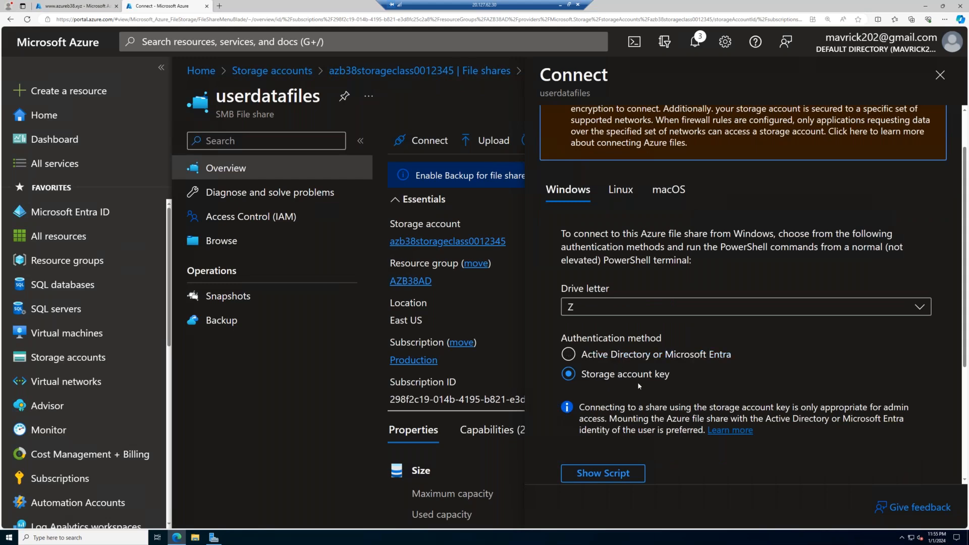
{"action": "scroll", "coordinate": [600, 290], "scroll_direction": "down", "scroll_amount": 3}
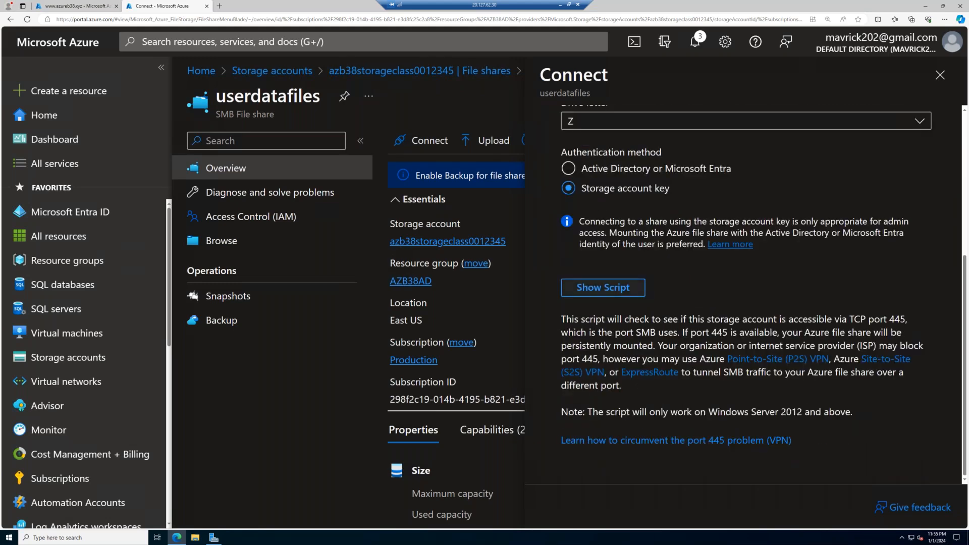
{"action": "left_click", "coordinate": [601, 287]}
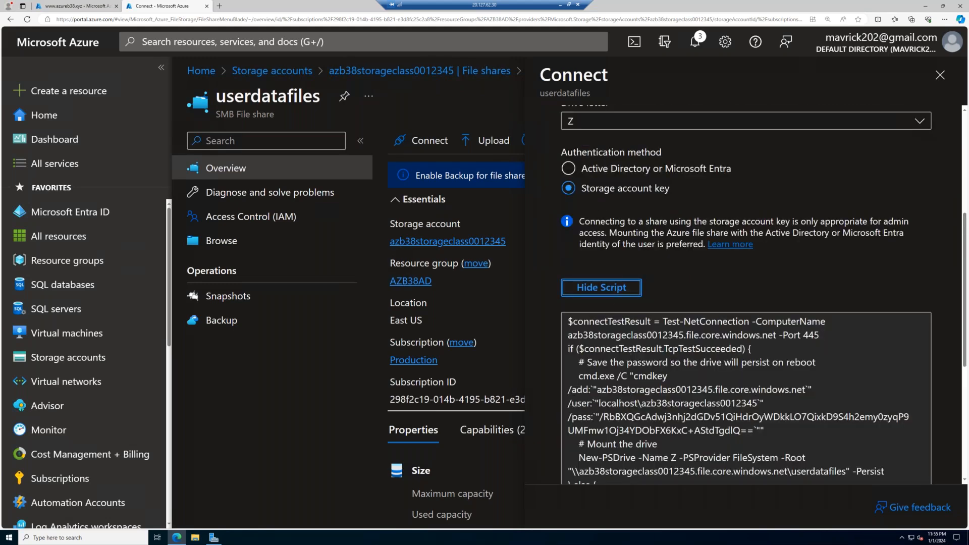
{"action": "scroll", "coordinate": [602, 287], "scroll_direction": "down", "scroll_amount": 2}
{"action": "left_click", "coordinate": [921, 440]}
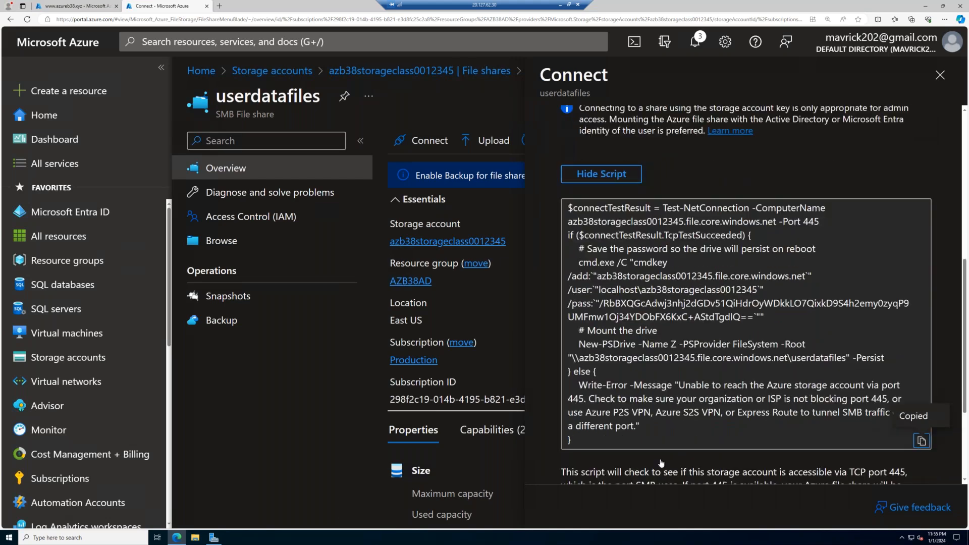
- Launch Windows PowerShell ISE, reopen the previous session's files and enlarge the window and text
{"action": "left_click", "coordinate": [131, 537]}
{"action": "type", "text": "ise"}
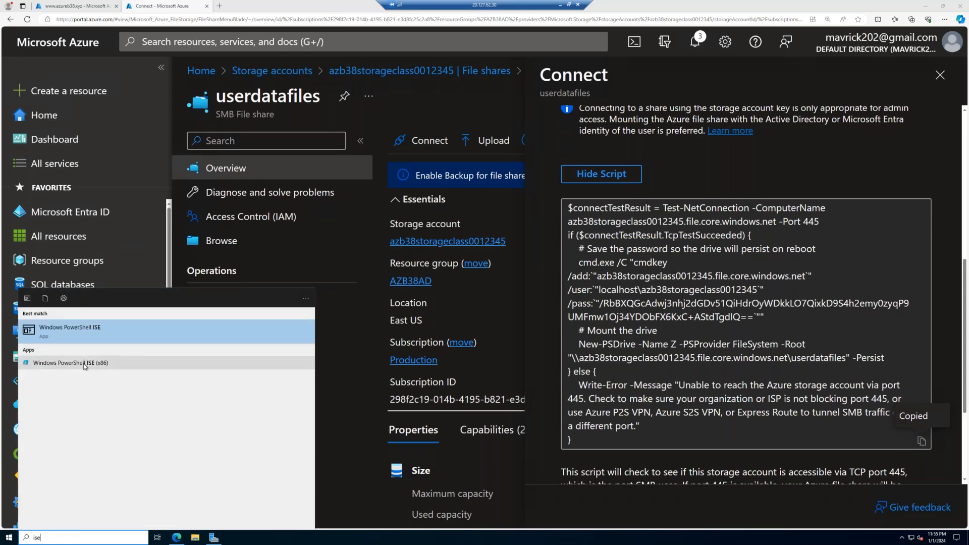
{"action": "left_click", "coordinate": [80, 343]}
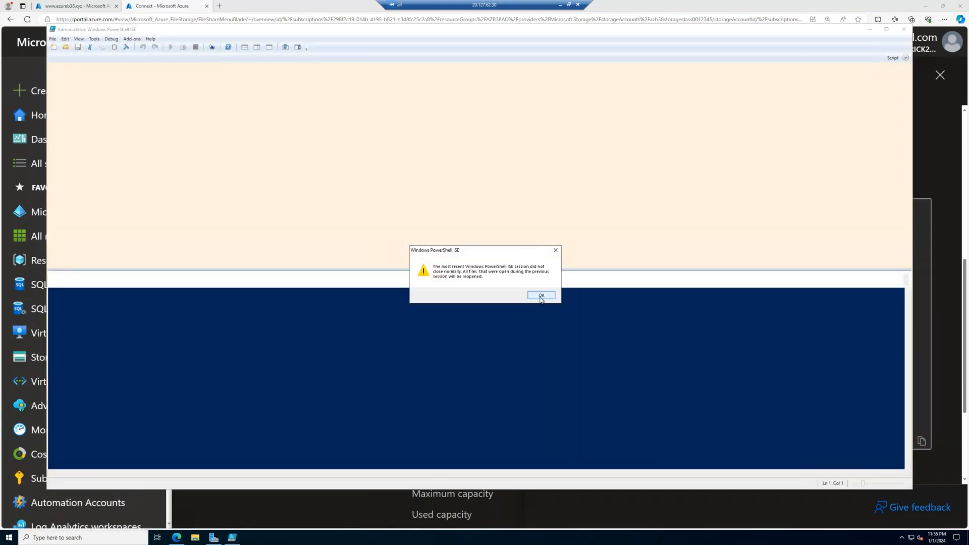
{"action": "left_click", "coordinate": [541, 295]}
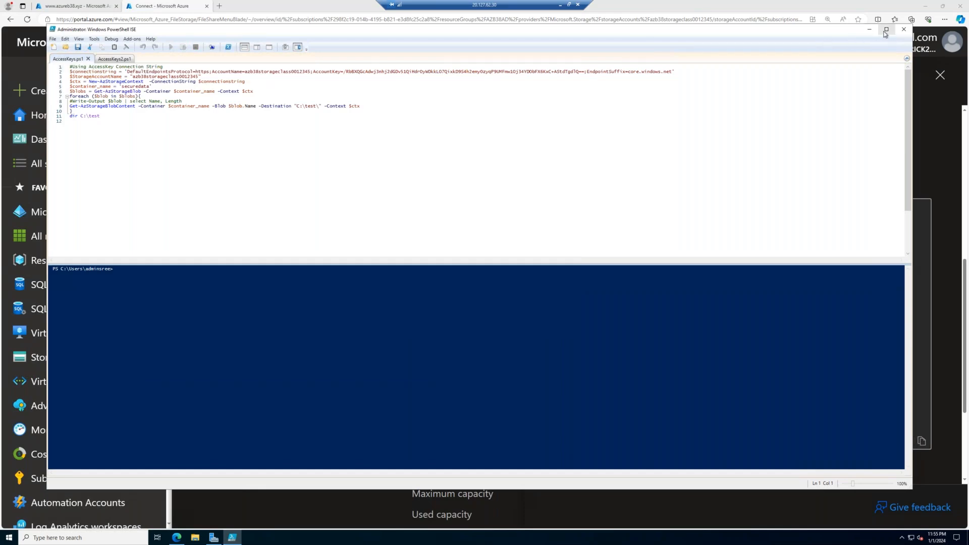
{"action": "double_click", "coordinate": [752, 31]}
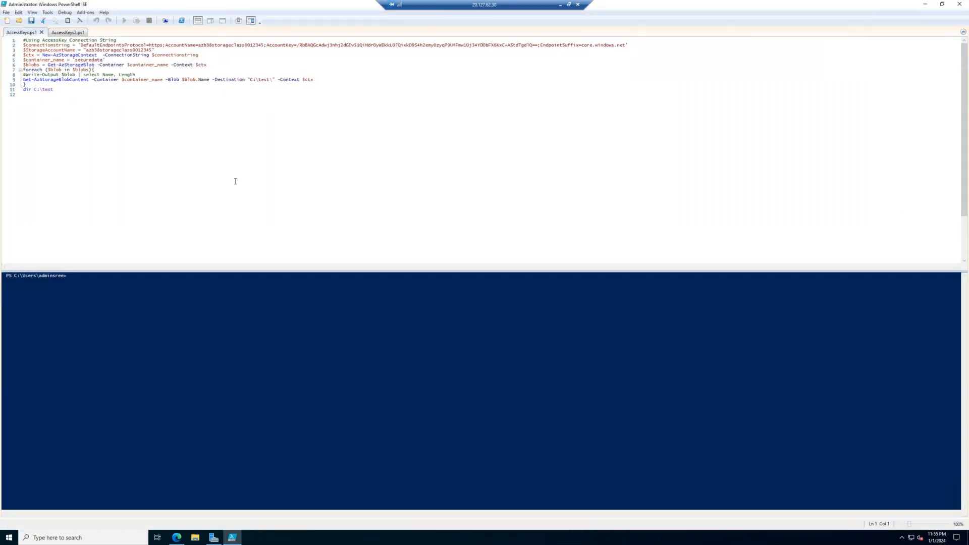
{"action": "scroll", "coordinate": [235, 181], "scroll_direction": "up", "scroll_amount": 13}
{"action": "scroll", "coordinate": [235, 181], "scroll_direction": "up", "scroll_amount": 9}
{"action": "left_click_drag", "start_coordinate": [236, 181], "coordinate": [49, 40]}
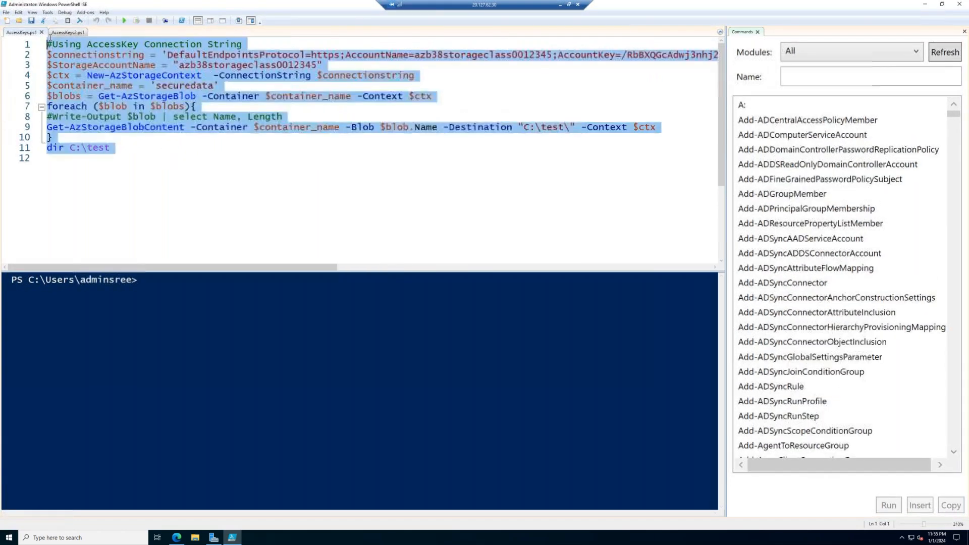
- Paste the copied mount script, including its storage account key, into a new script and save it as StorageAccount
{"action": "left_click", "coordinate": [8, 22]}
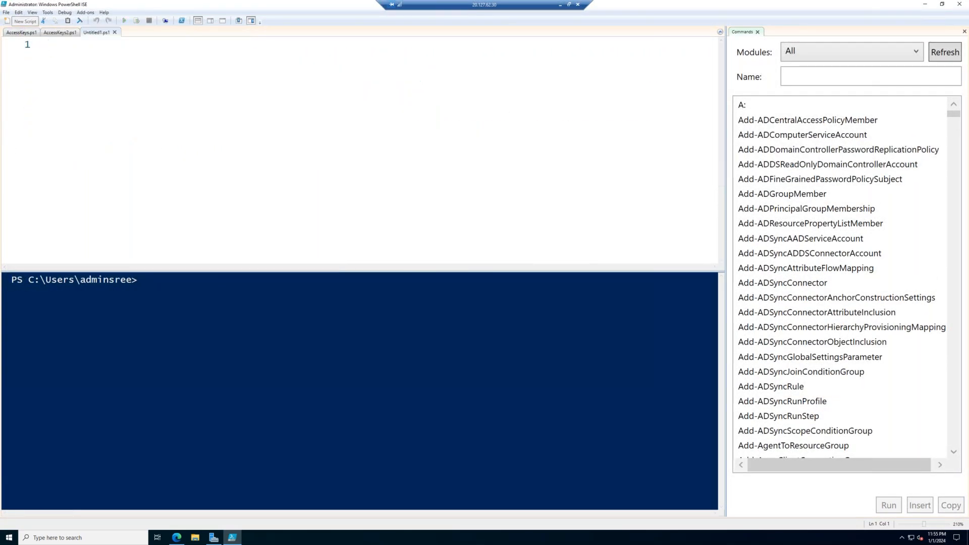
{"action": "key", "text": "ctrl+v"}
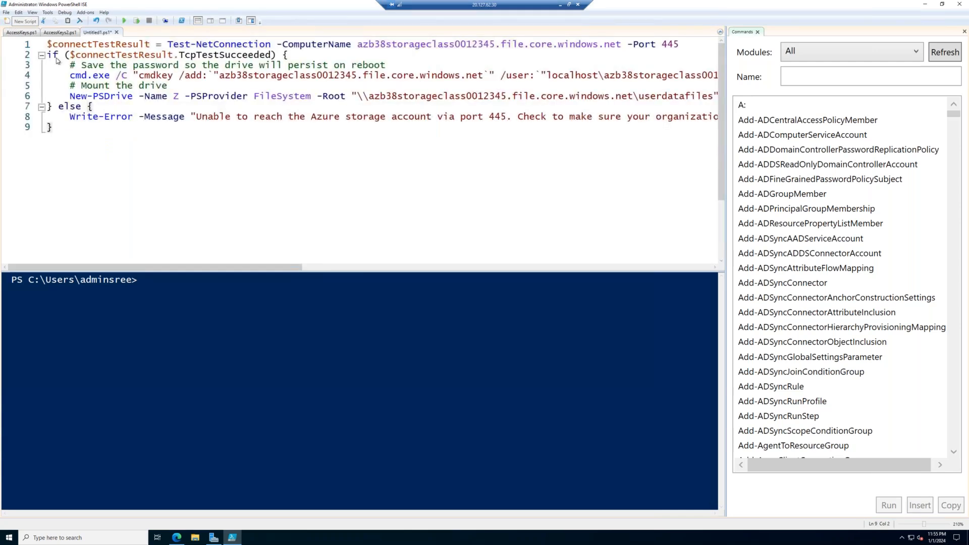
{"action": "key", "text": "ctrl+s"}
{"action": "type", "text": "StorageAccount"}
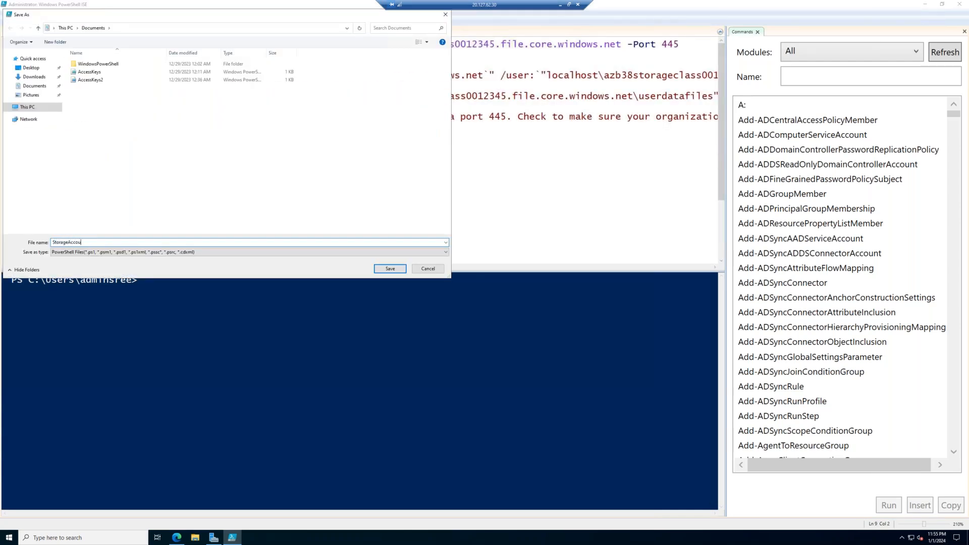
{"action": "key", "text": "Return"}
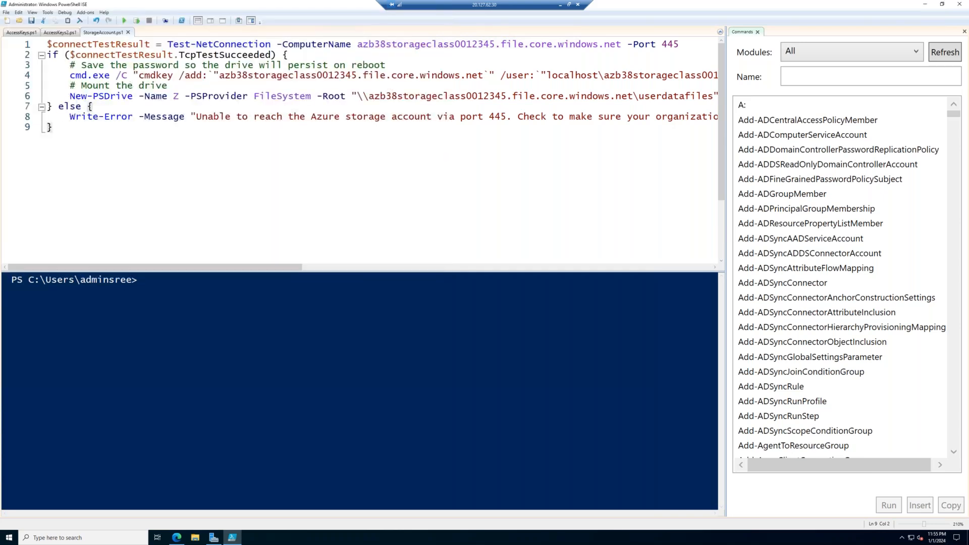
- Examine the drives listed under This PC in File Explorer
{"action": "left_click", "coordinate": [195, 538]}
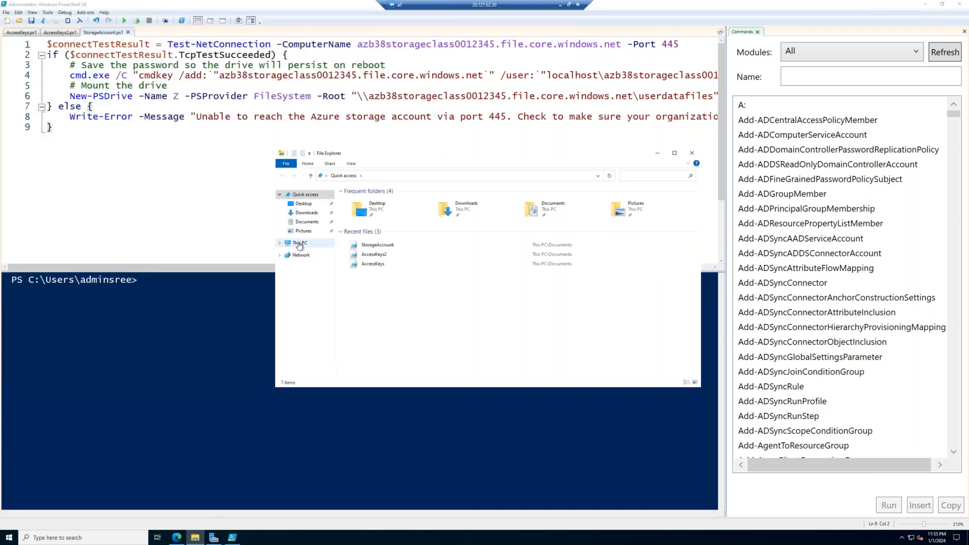
{"action": "left_click", "coordinate": [299, 242]}
{"action": "left_click", "coordinate": [403, 289]}
{"action": "left_click", "coordinate": [483, 286]}
{"action": "left_click", "coordinate": [380, 288]}
{"action": "left_click", "coordinate": [453, 287]}
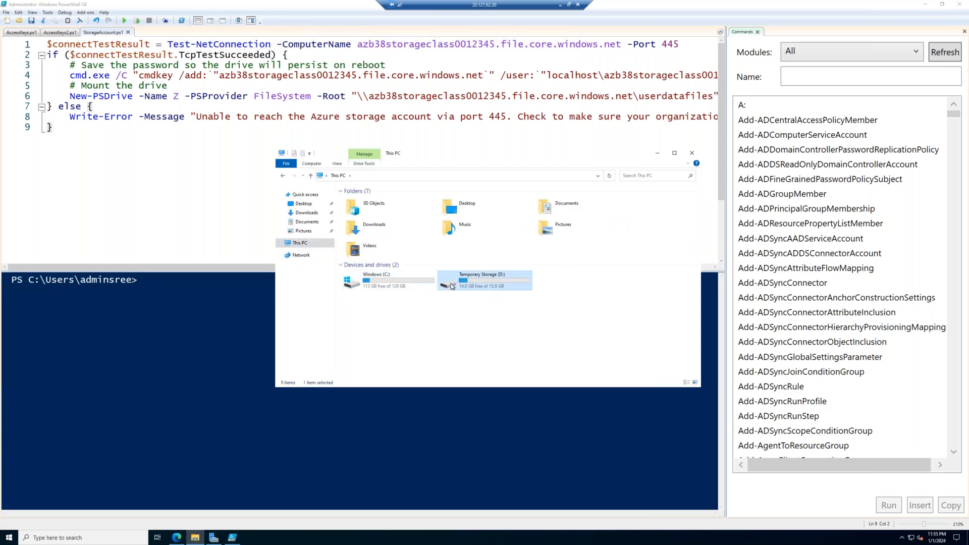
- Leave File Explorer and minimize the remote desktop session to return to the local browser's virtual machines list
{"action": "left_click", "coordinate": [210, 195]}
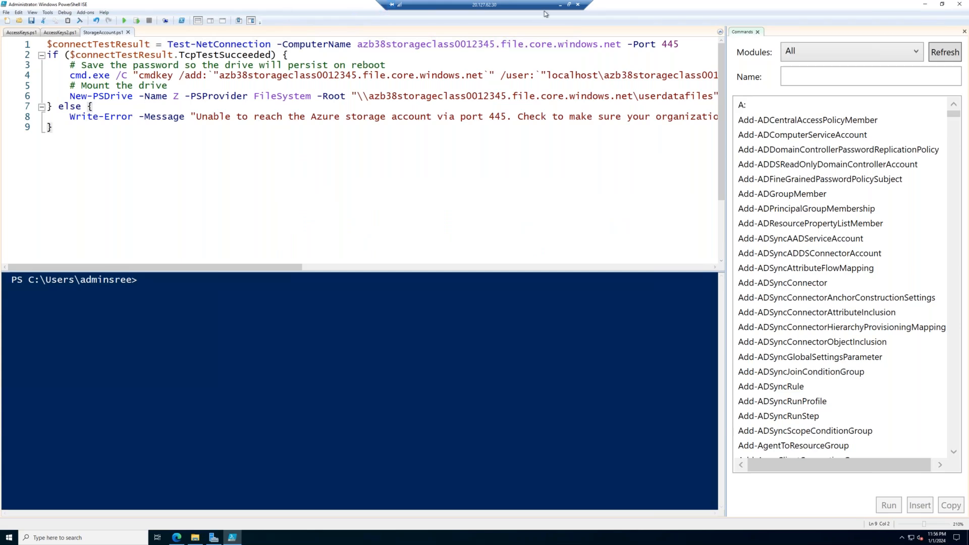
{"action": "left_click", "coordinate": [560, 7]}
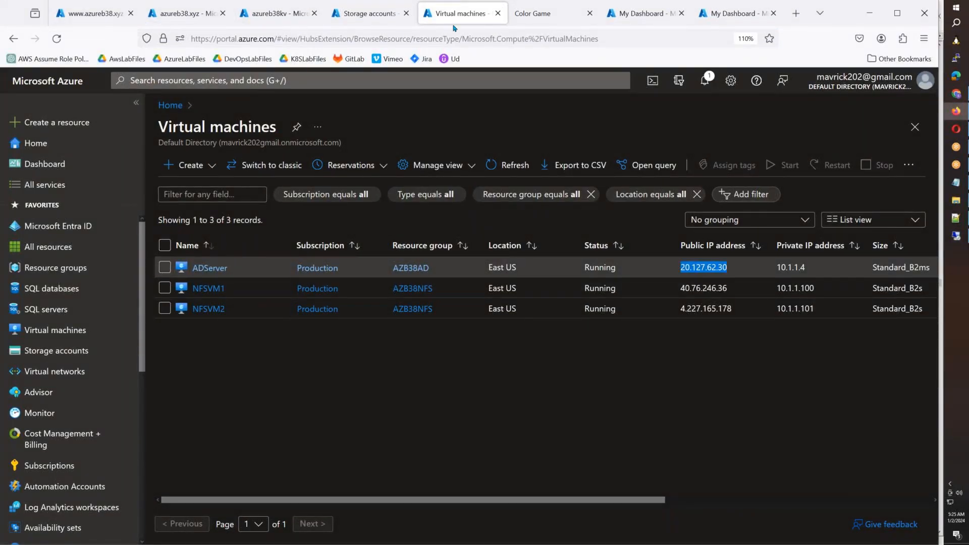
- Examine the file shares, public network access setting and private endpoint connections of the storage account azb38storageclass0012345
{"action": "left_click", "coordinate": [376, 14]}
{"action": "left_click", "coordinate": [241, 288]}
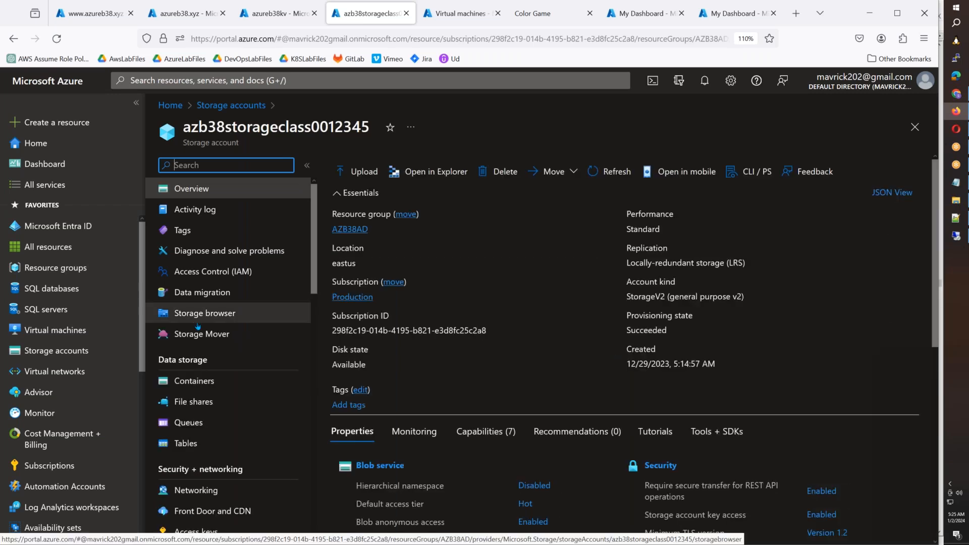
{"action": "scroll", "coordinate": [228, 335], "scroll_direction": "down", "scroll_amount": 3}
{"action": "left_click", "coordinate": [211, 289]}
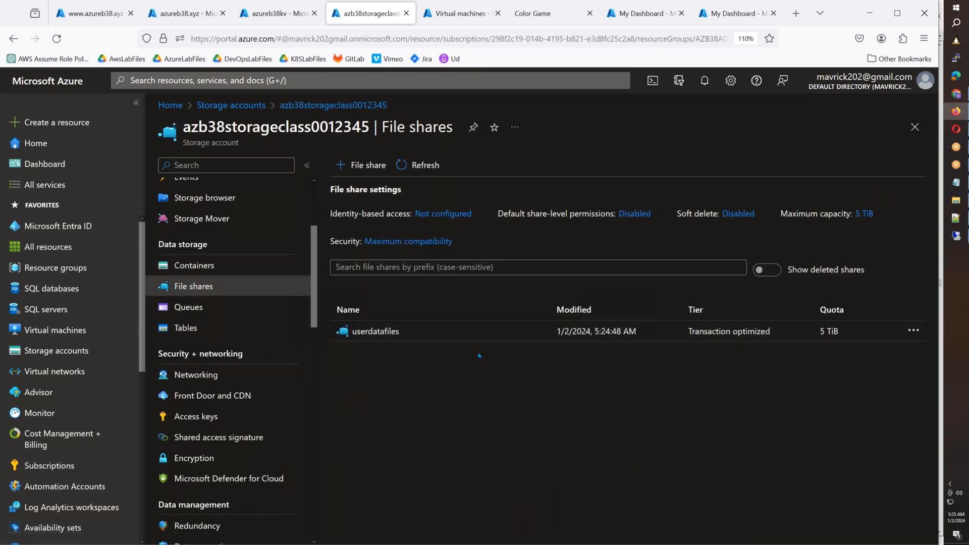
{"action": "left_click", "coordinate": [195, 374]}
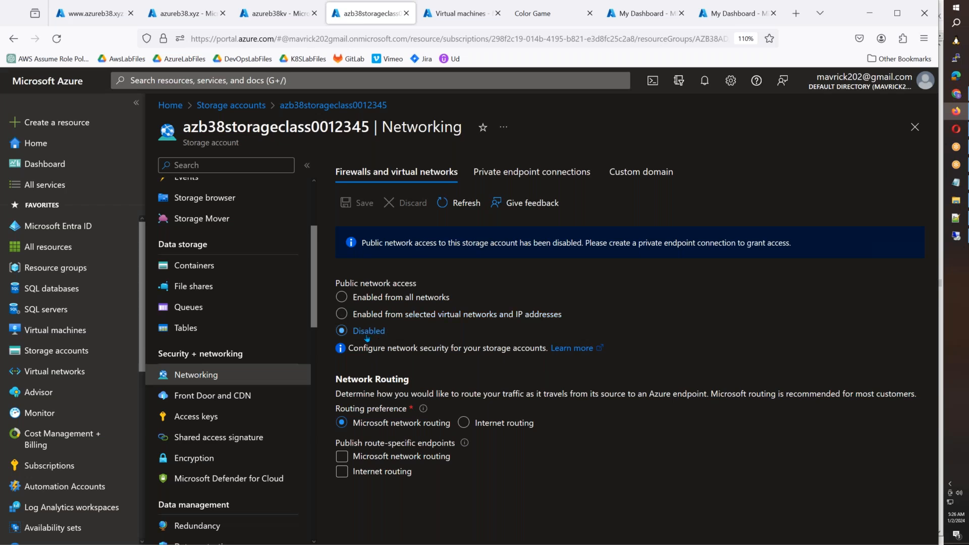
{"action": "left_click", "coordinate": [532, 172]}
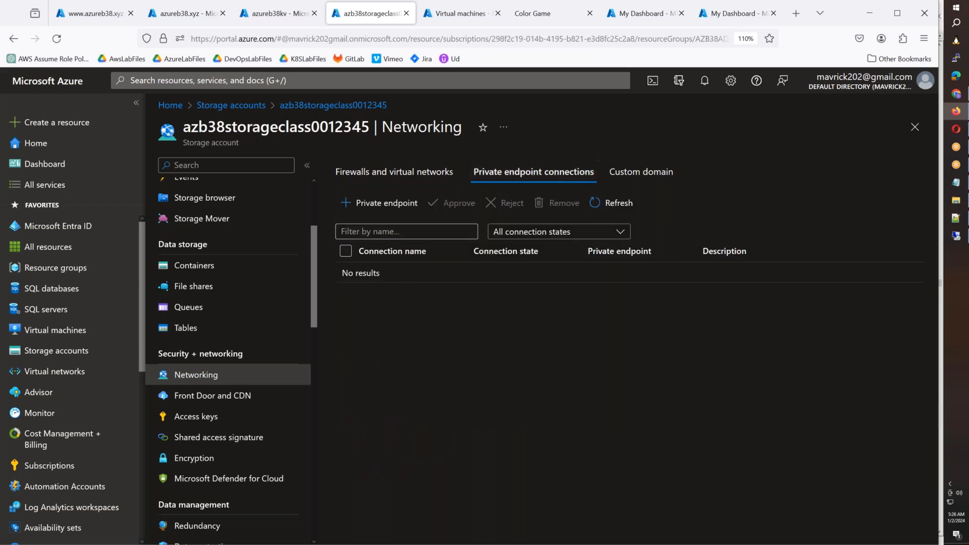
- Switch to the ADServer remote session and try to mount the userdatafiles share by running the StorageAccount script
{"action": "left_click", "coordinate": [956, 235]}
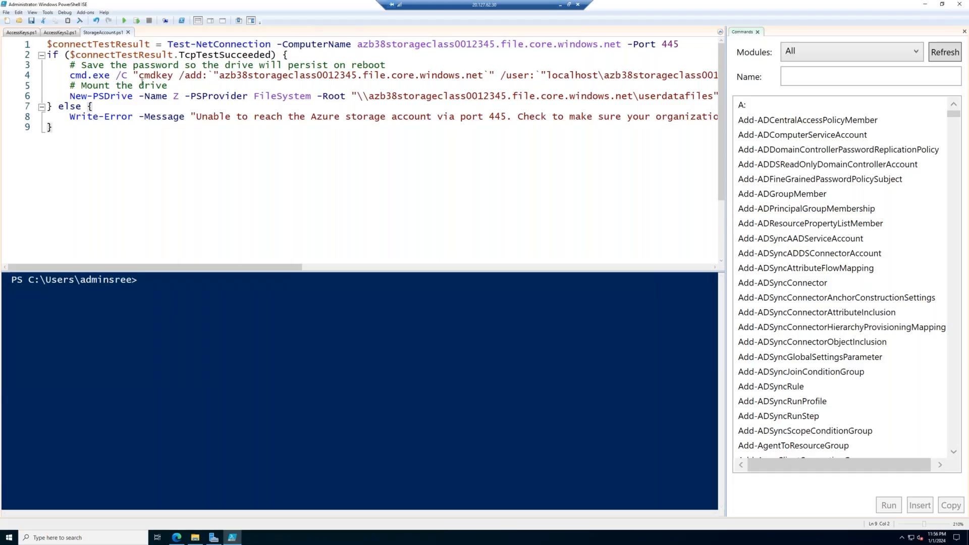
{"action": "left_click", "coordinate": [123, 21]}
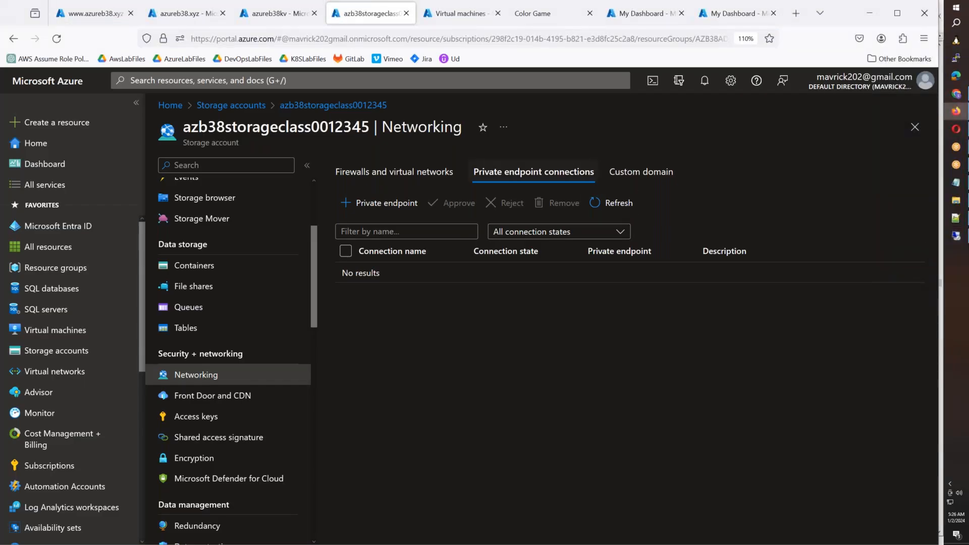
- Set the storage account's public network access to Enabled from all networks and save the firewall settings
{"action": "left_click", "coordinate": [391, 172]}
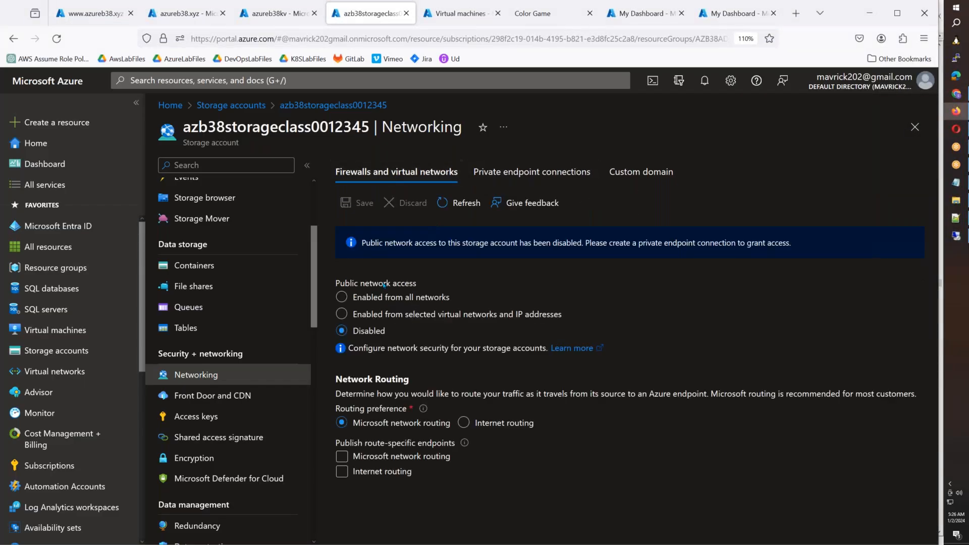
{"action": "left_click", "coordinate": [369, 301]}
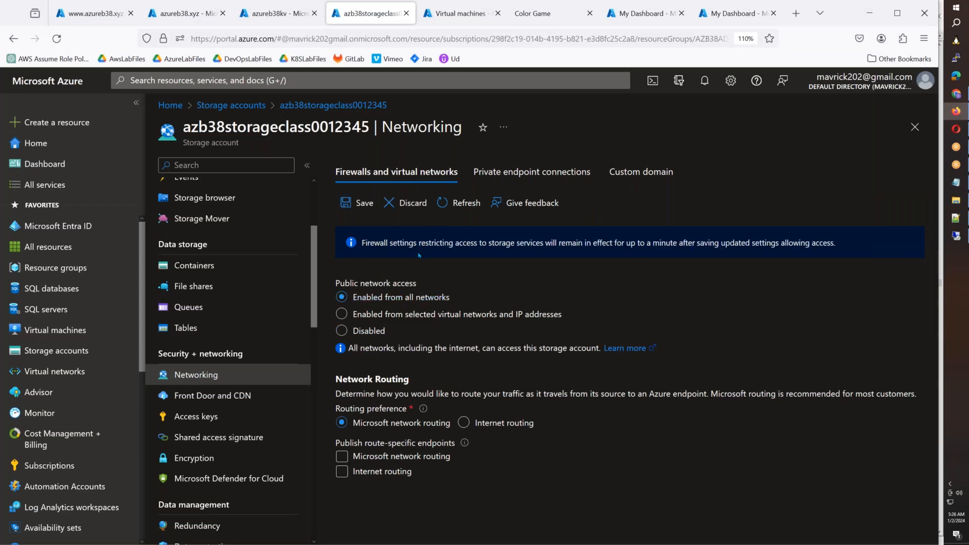
{"action": "left_click", "coordinate": [358, 202]}
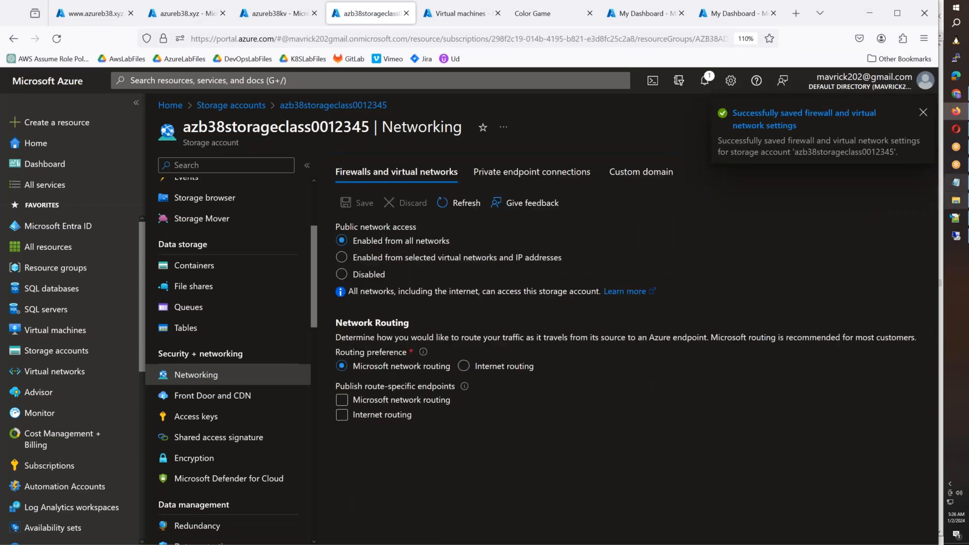
- Run the StorageAccount script on ADServer again and open the mapped userdatafiles network drive
{"action": "left_click", "coordinate": [955, 235]}
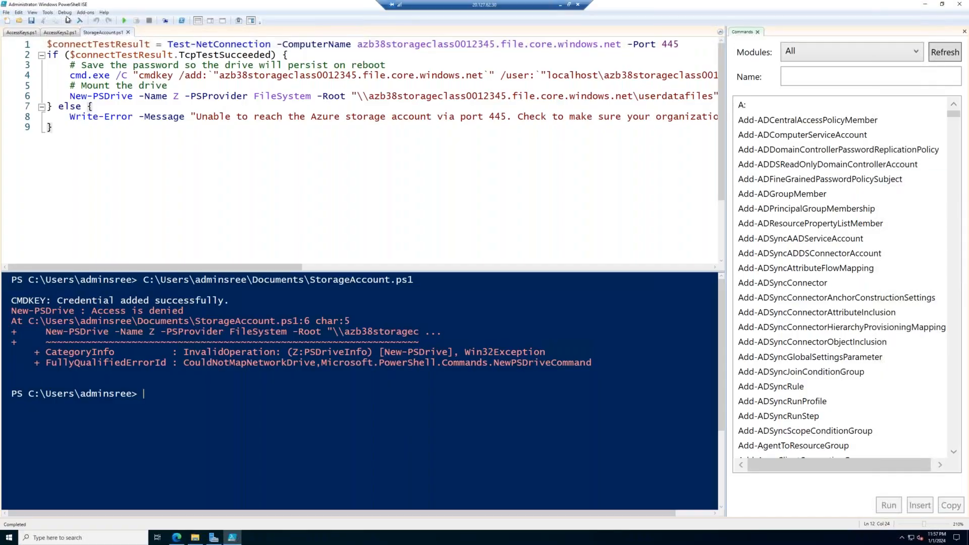
{"action": "left_click", "coordinate": [124, 21]}
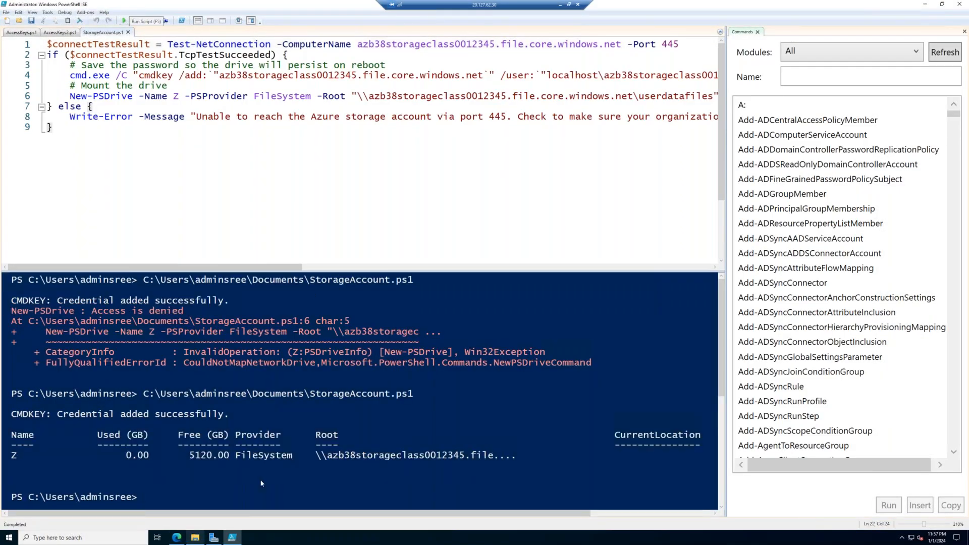
{"action": "left_click", "coordinate": [195, 537]}
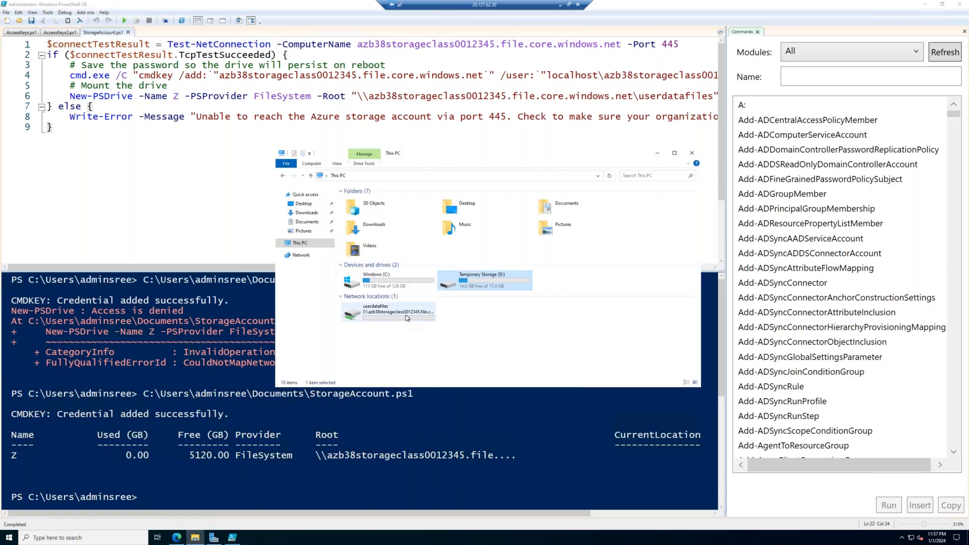
{"action": "double_click", "coordinate": [408, 315]}
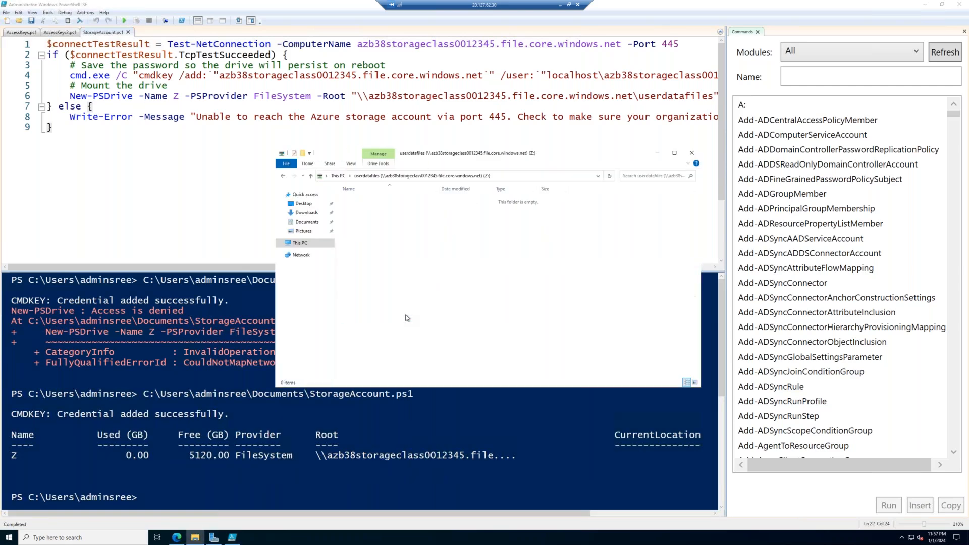
- Copy the nine files from SQL-Script-CLI.txt through Azure_Standard_LB_Script.txt in the local Azure-Scripts folder to the userdatafiles drive on ADServer
{"action": "left_click", "coordinate": [560, 5]}
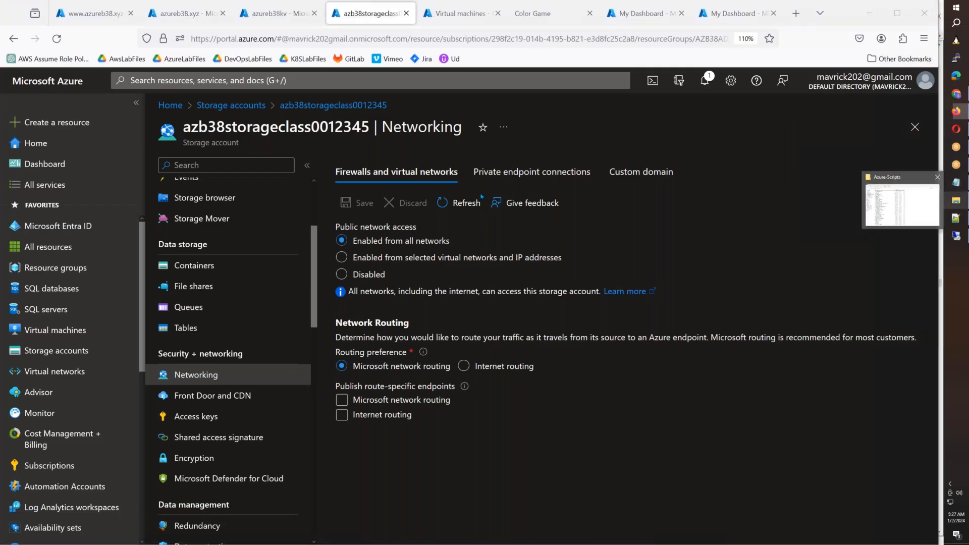
{"action": "left_click", "coordinate": [956, 200]}
{"action": "left_click", "coordinate": [202, 168]}
{"action": "key", "text": "shift+Down"}
{"action": "key", "text": "shift+Down"}
{"action": "key", "text": "shift+Down"}
{"action": "key", "text": "shift+Down"}
{"action": "key", "text": "shift+Down"}
{"action": "key", "text": "shift+Down"}
{"action": "key", "text": "shift+Down"}
{"action": "key", "text": "shift+Down"}
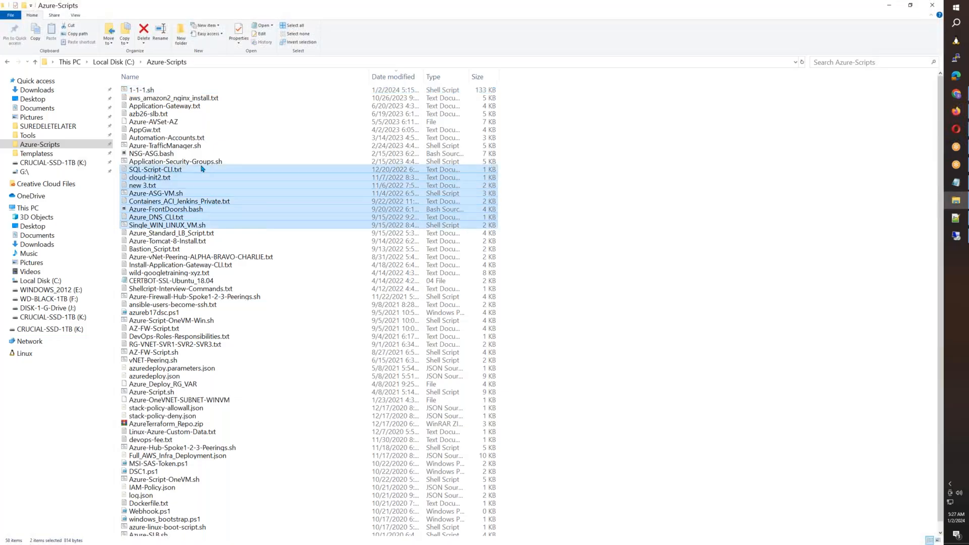
{"action": "left_click", "coordinate": [956, 235]}
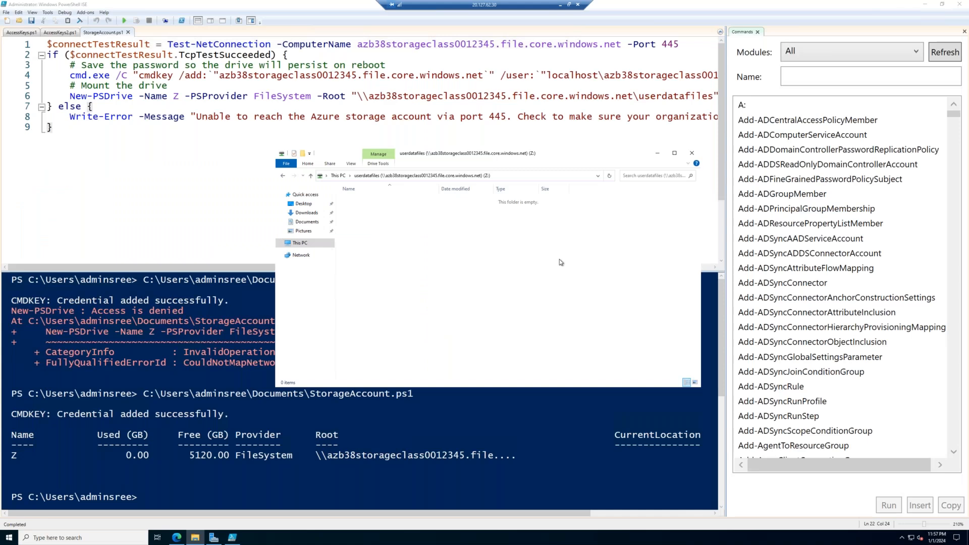
{"action": "key", "text": "ctrl+v"}
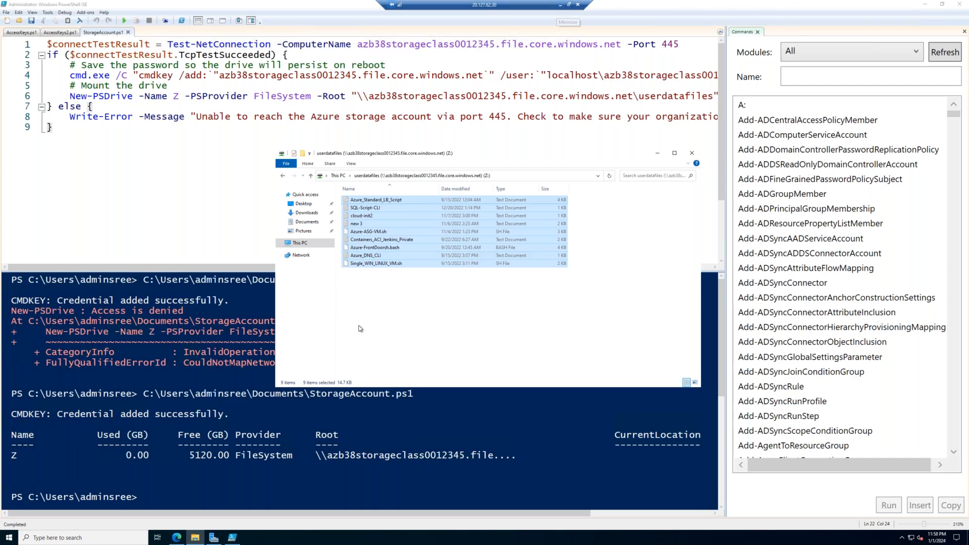
- Browse the contents of the userdatafiles share in the Azure portal on ADServer
{"action": "left_click", "coordinate": [177, 538]}
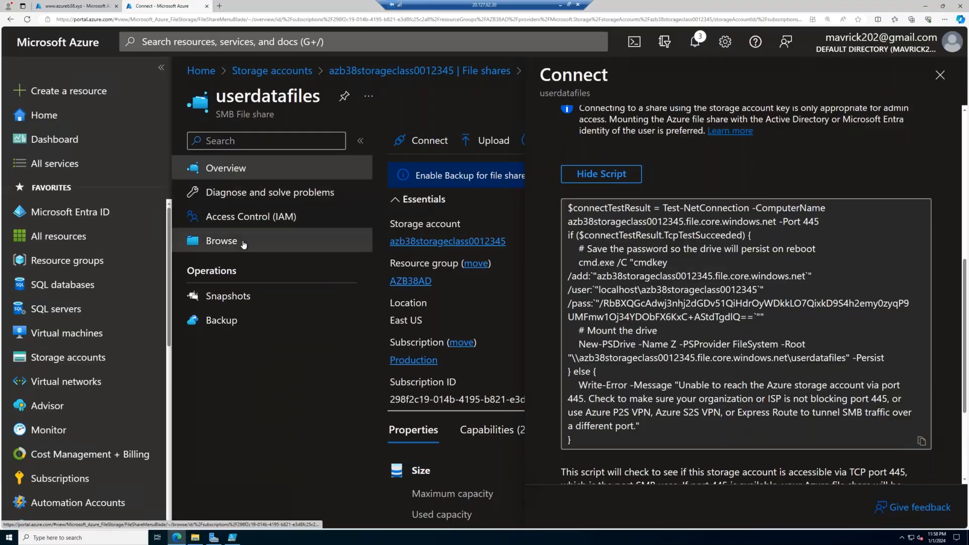
{"action": "left_click", "coordinate": [243, 244]}
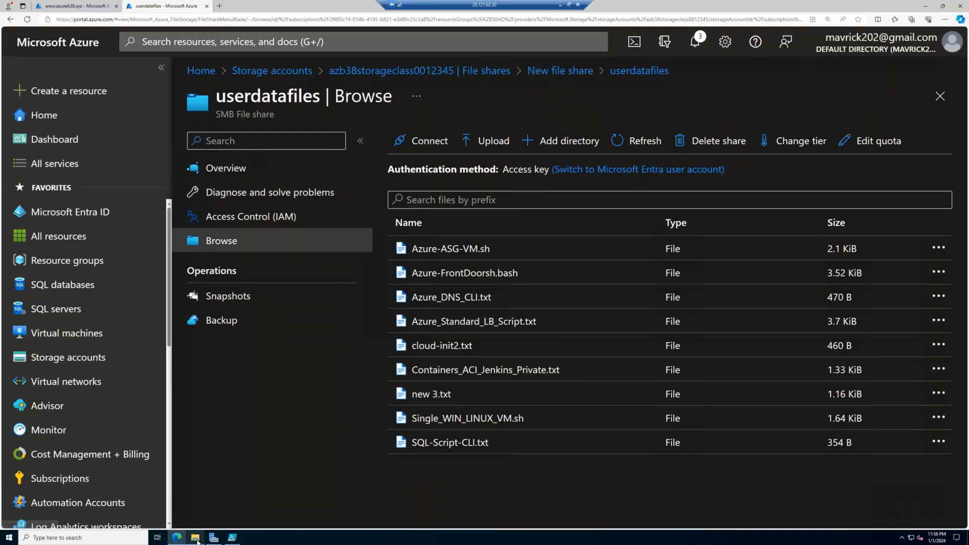
- Delete all files from the mapped userdatafiles drive and refresh the share's file listing in the Azure portal
{"action": "mouse_move", "coordinate": [196, 539]}
{"action": "left_click", "coordinate": [204, 506]}
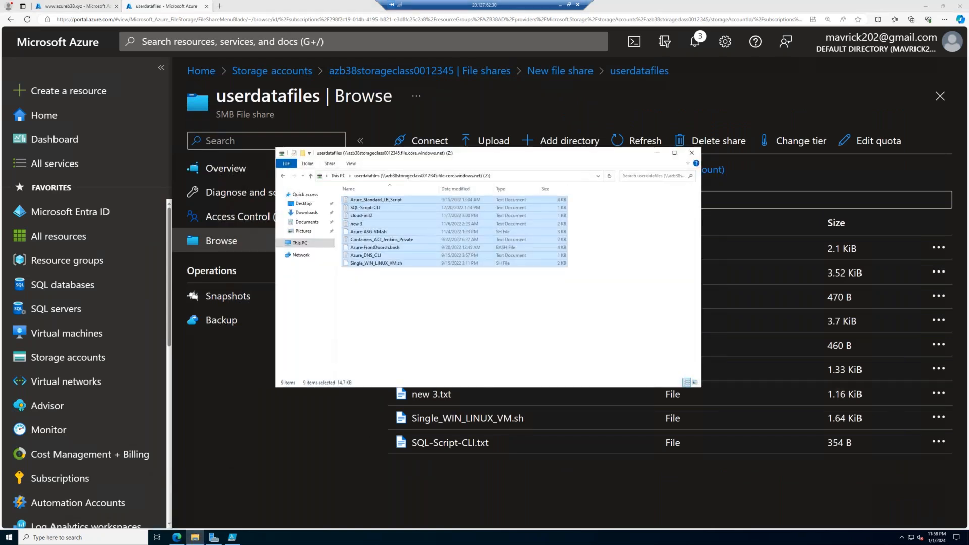
{"action": "left_click", "coordinate": [475, 321]}
{"action": "key", "text": "ctrl+a"}
{"action": "key", "text": "Delete"}
{"action": "key", "text": "Return"}
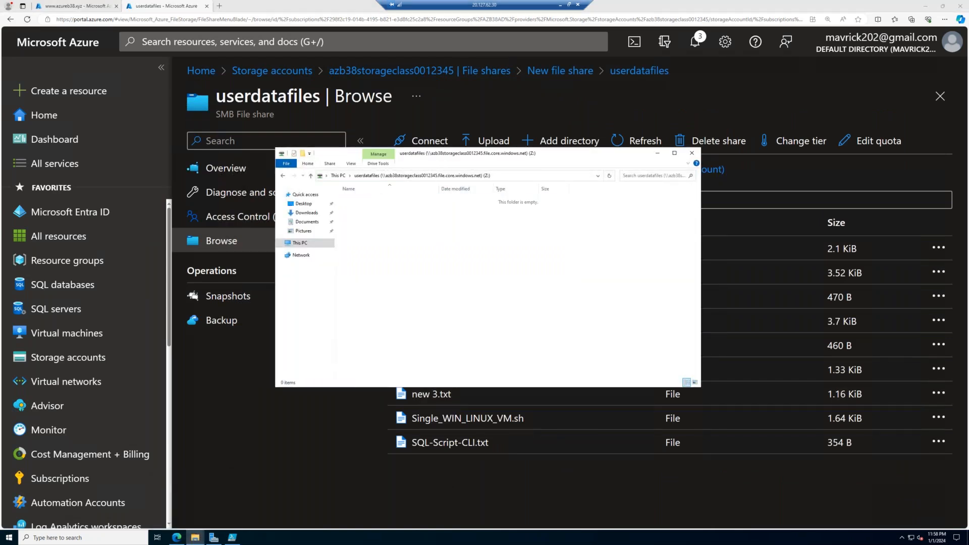
{"action": "left_click", "coordinate": [571, 477]}
{"action": "left_click", "coordinate": [637, 140]}
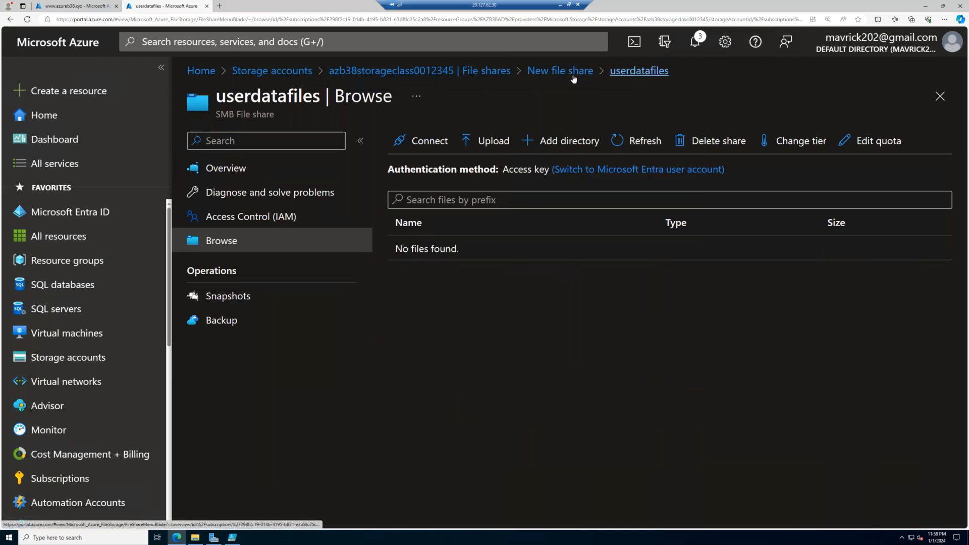
- Return the portal to the storage account's file shares and disconnect the userdatafiles network drive from This PC
{"action": "left_click", "coordinate": [482, 72]}
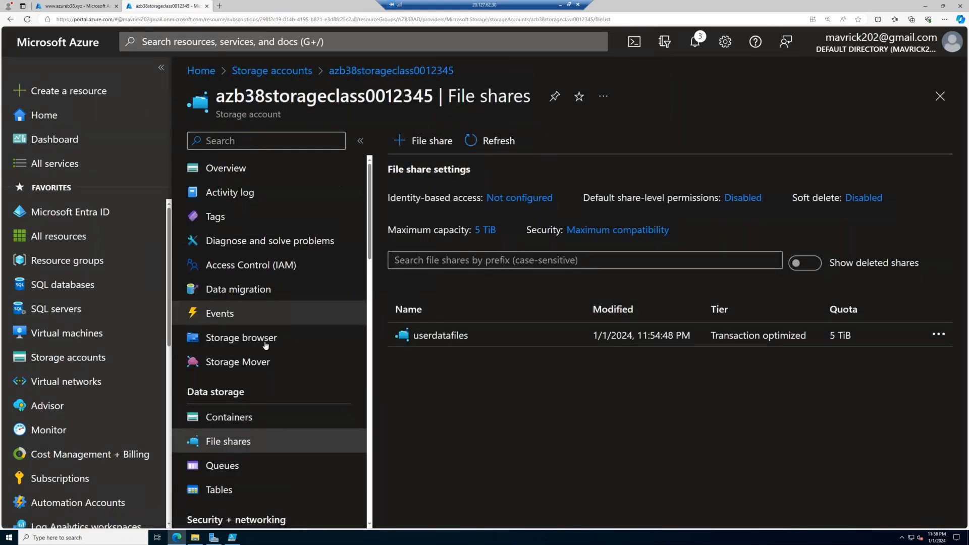
{"action": "scroll", "coordinate": [266, 345], "scroll_direction": "down", "scroll_amount": 3}
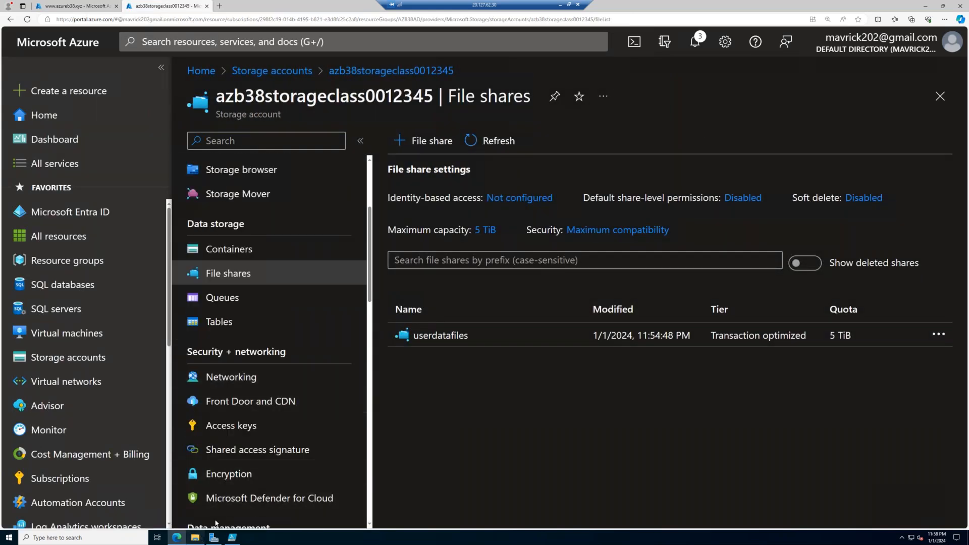
{"action": "left_click", "coordinate": [195, 537]}
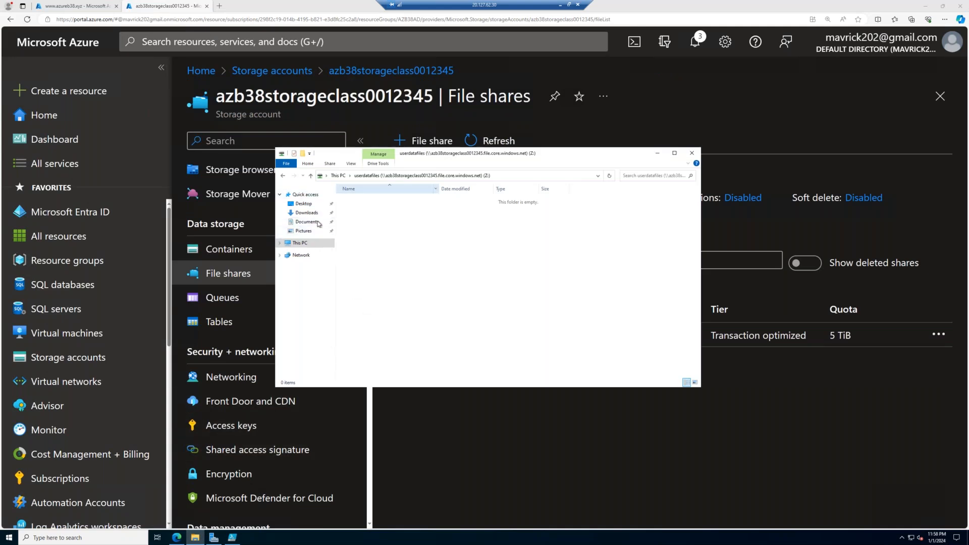
{"action": "left_click", "coordinate": [300, 242]}
{"action": "left_click", "coordinate": [399, 319]}
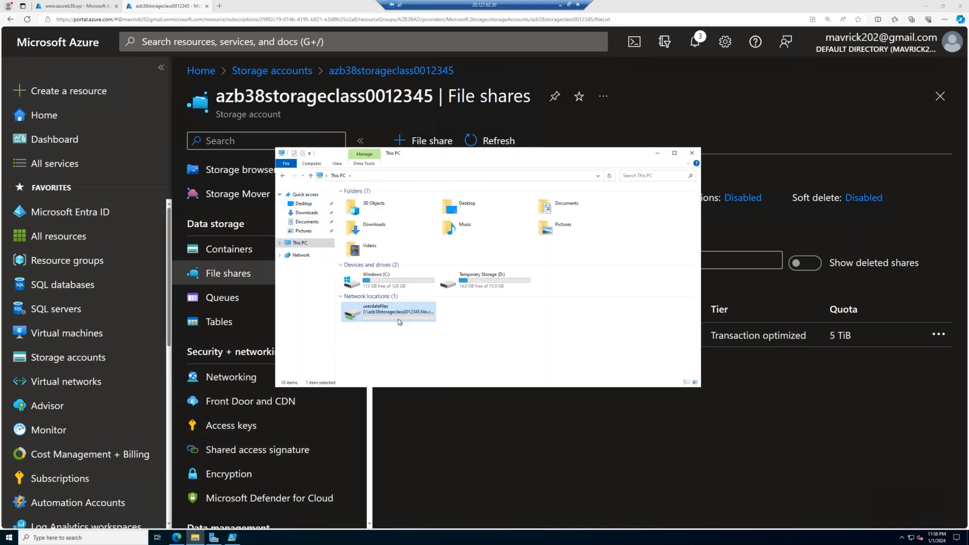
{"action": "right_click", "coordinate": [399, 321]}
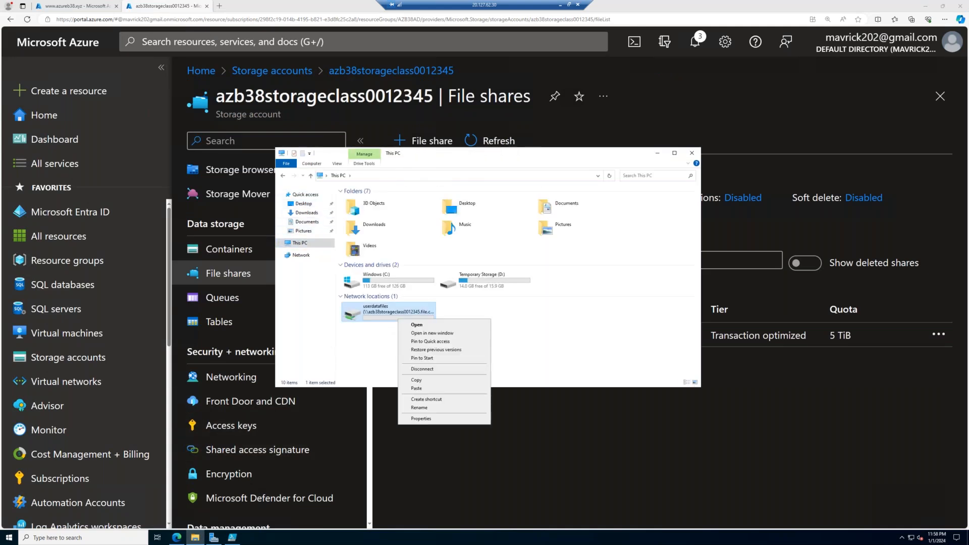
{"action": "left_click", "coordinate": [422, 369]}
{"action": "left_click", "coordinate": [529, 453]}
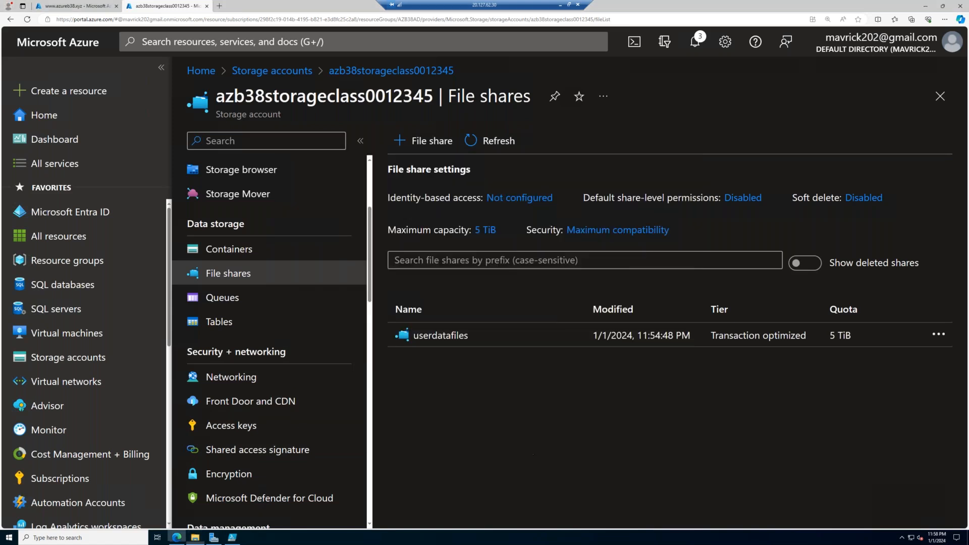
- Set the storage account's public network access to Disabled and save the firewall settings
{"action": "left_click", "coordinate": [231, 377]}
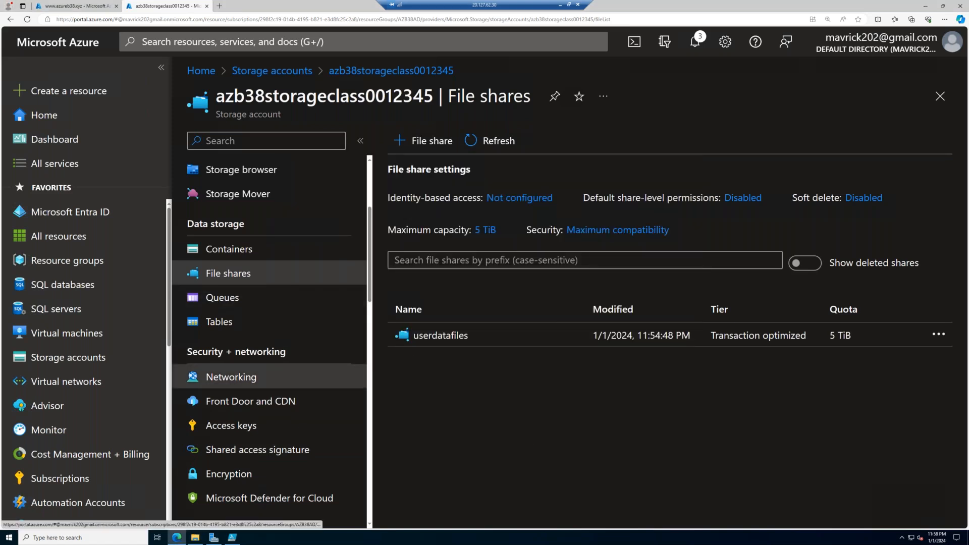
{"action": "left_click", "coordinate": [433, 268]}
{"action": "scroll", "coordinate": [535, 345], "scroll_direction": "down", "scroll_amount": 2}
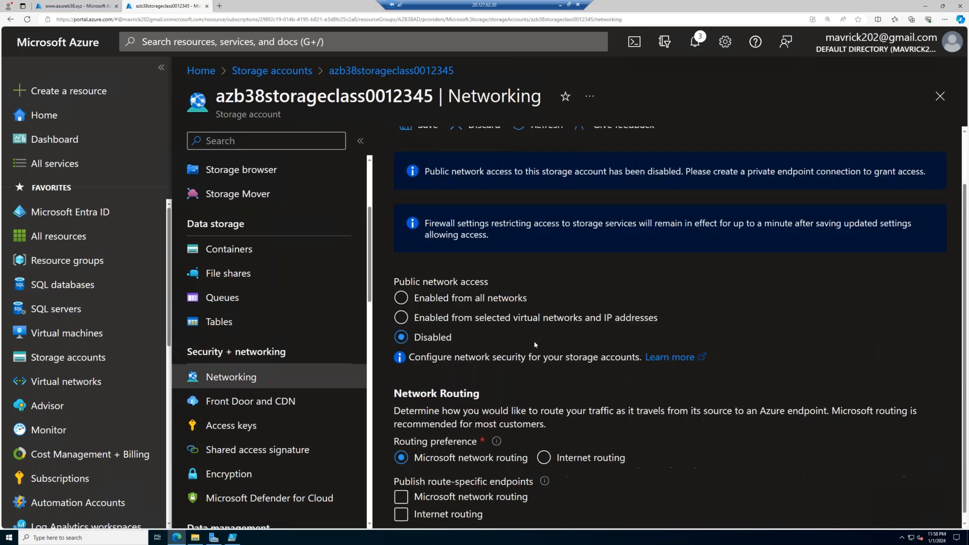
{"action": "scroll", "coordinate": [534, 344], "scroll_direction": "up", "scroll_amount": 2}
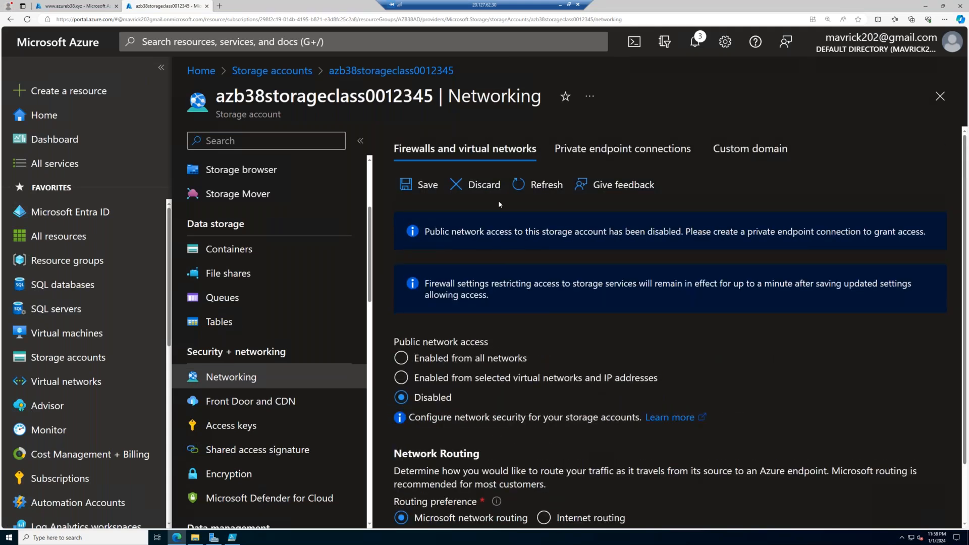
{"action": "left_click", "coordinate": [436, 191]}
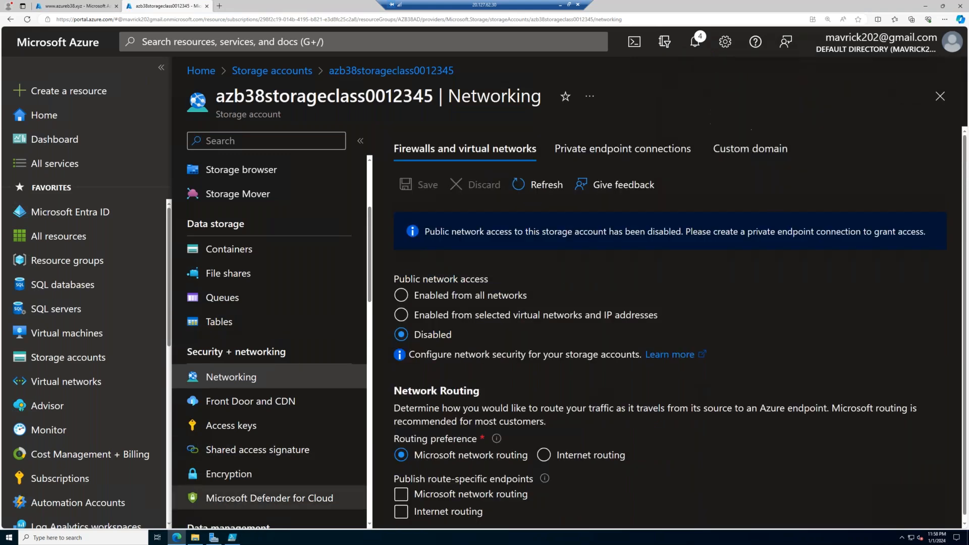
- Add a cls line at the start of the StorageAccount script in PowerShell ISE and run the script
{"action": "left_click", "coordinate": [235, 539]}
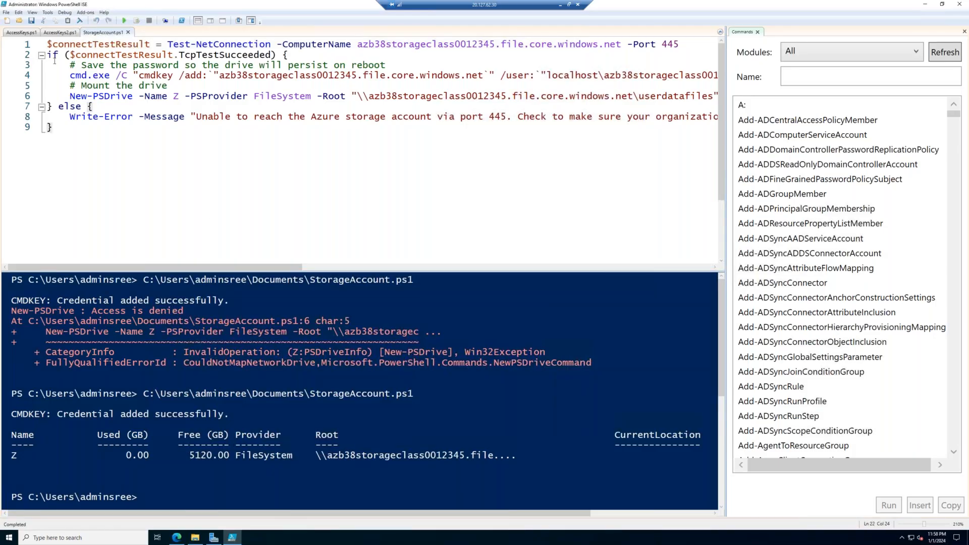
{"action": "left_click", "coordinate": [48, 46]}
{"action": "key", "text": "Return"}
{"action": "key", "text": "Up"}
{"action": "type", "text": "cls"}
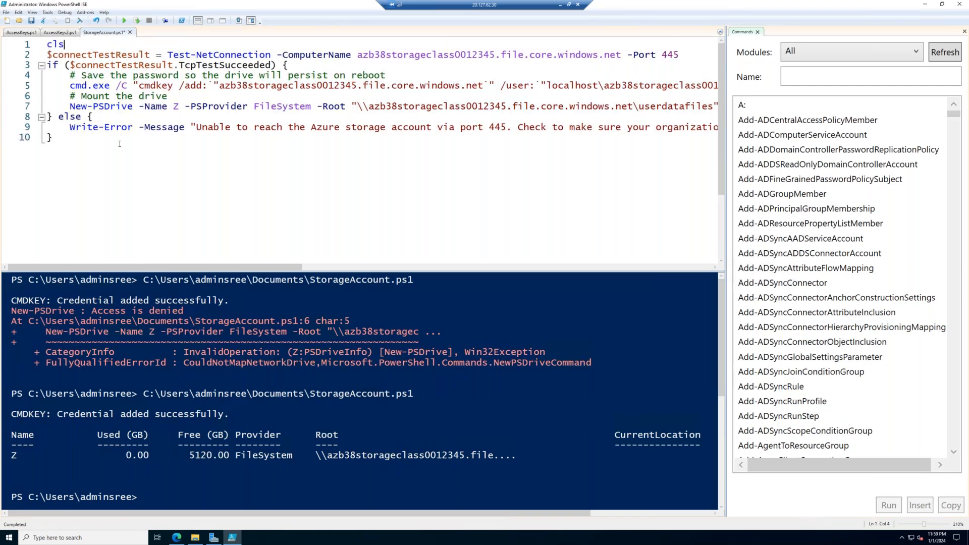
{"action": "left_click", "coordinate": [124, 21]}
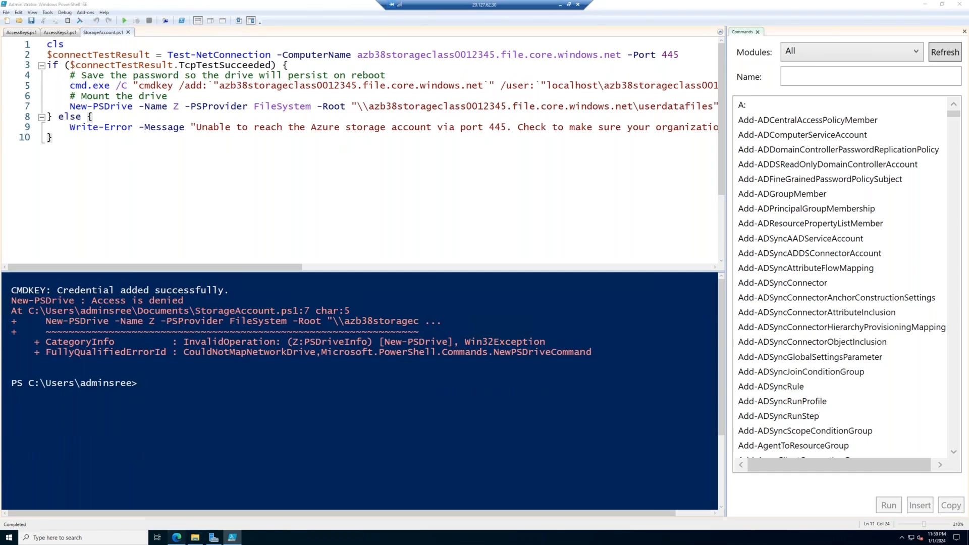
- Switch to the Azure portal and start a private endpoint named azurecdn-ep for the azb38storageclass0012345 storage account
{"action": "left_click", "coordinate": [176, 537]}
{"action": "left_click", "coordinate": [590, 151]}
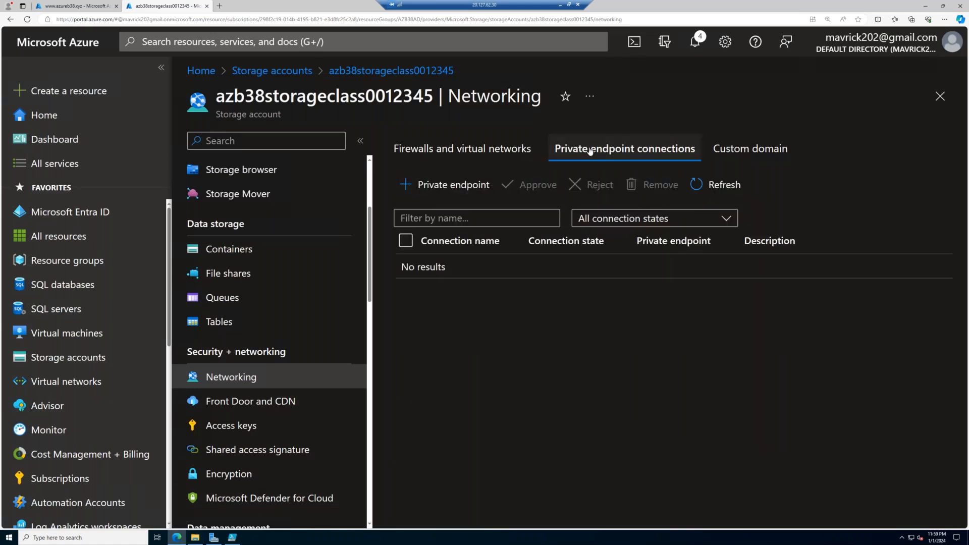
{"action": "left_click", "coordinate": [419, 185]}
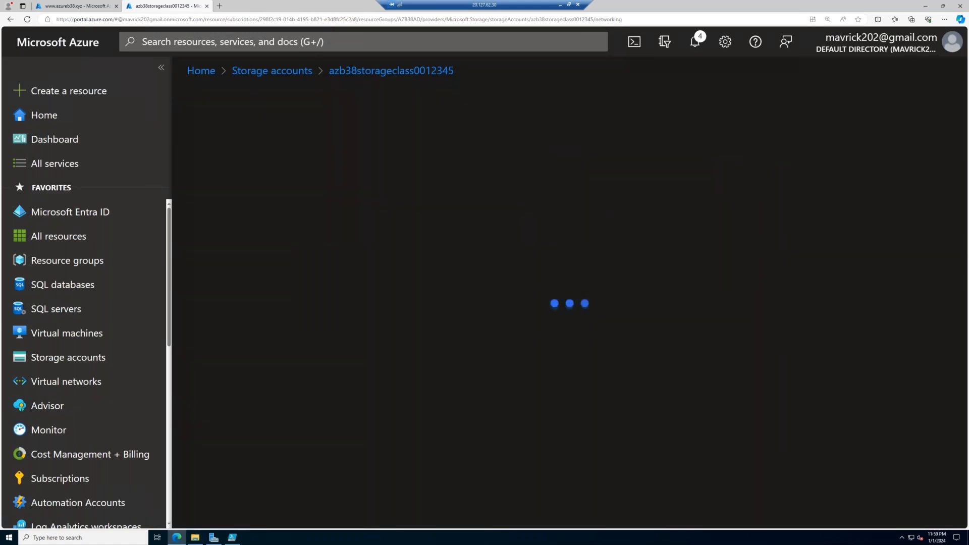
{"action": "left_click", "coordinate": [397, 357]}
{"action": "type", "text": "azu"}
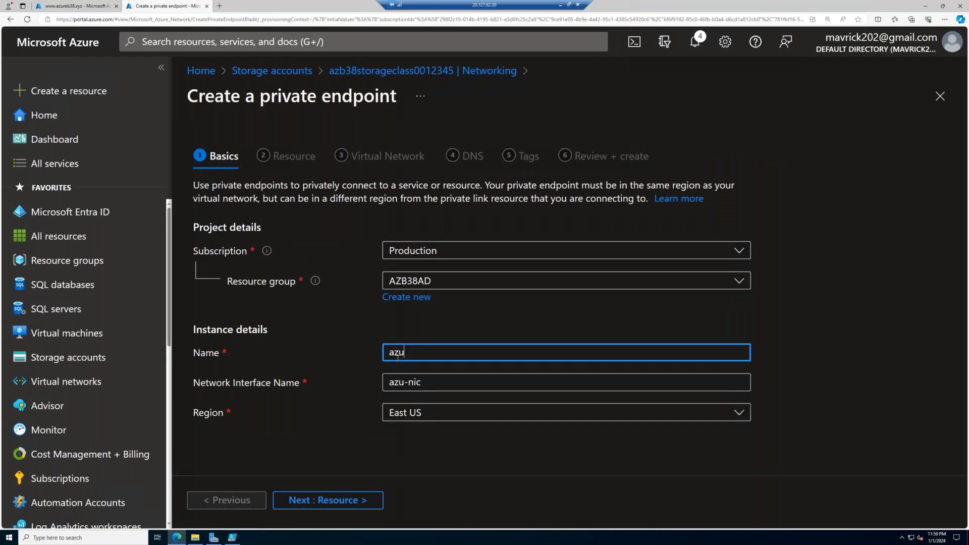
{"action": "type", "text": "recdn-ep"}
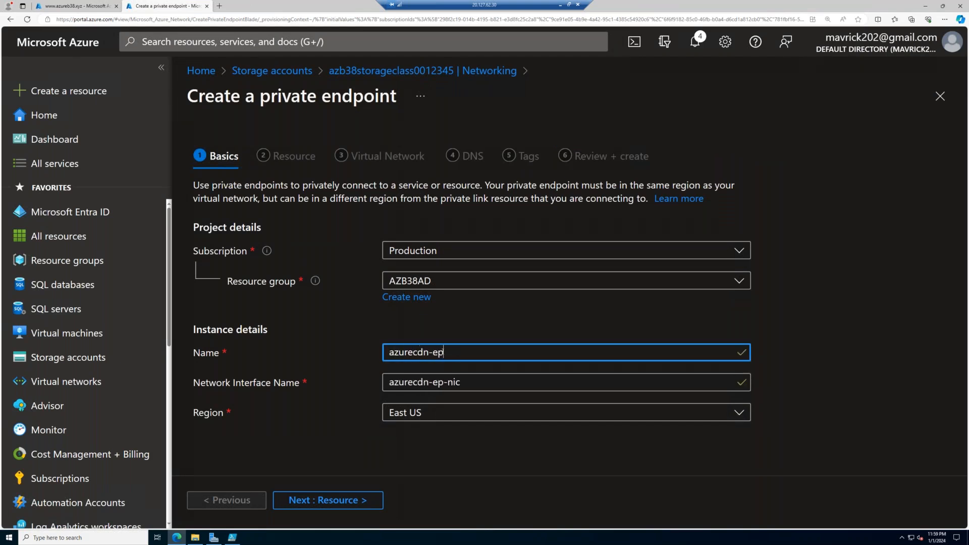
{"action": "left_click", "coordinate": [353, 504]}
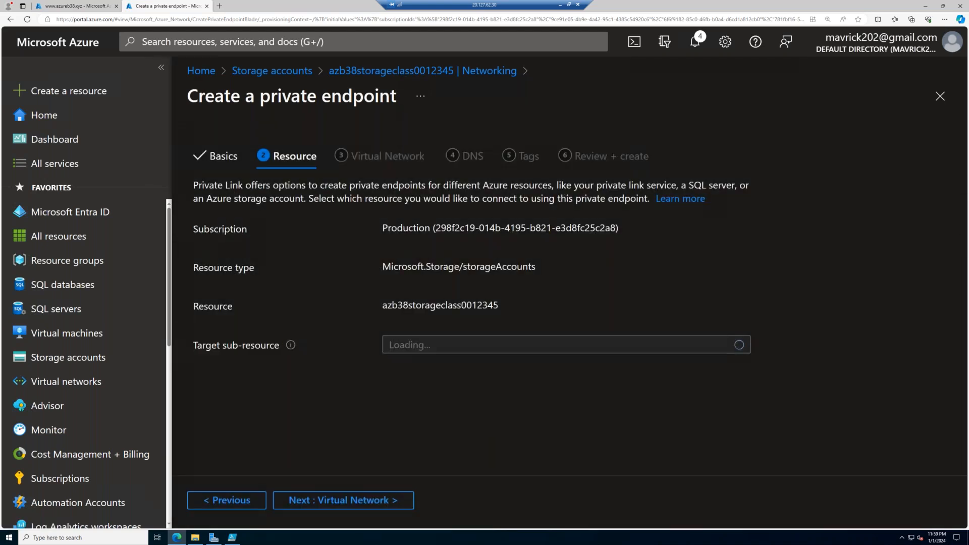
- Select file as the private endpoint's target sub-resource and continue to its virtual network settings
{"action": "left_click", "coordinate": [478, 348]}
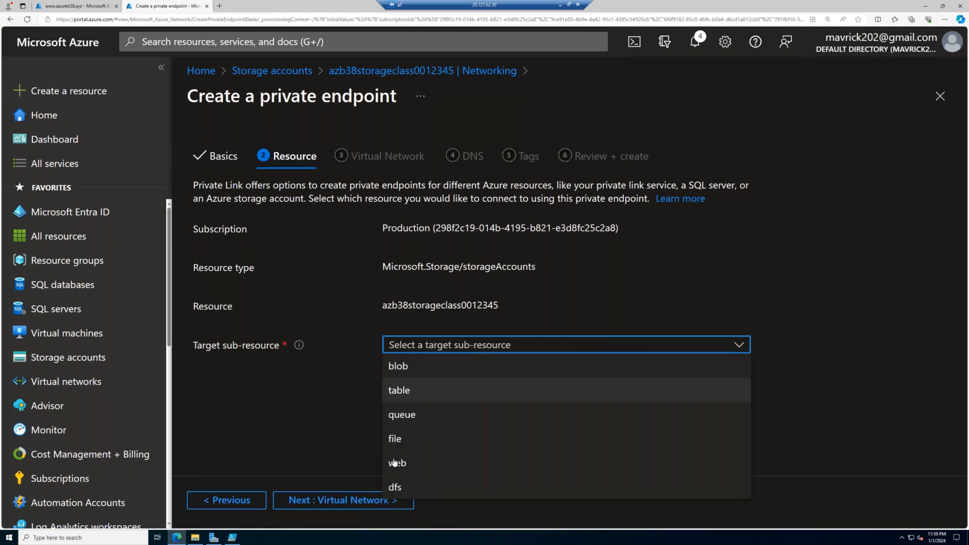
{"action": "left_click", "coordinate": [421, 442]}
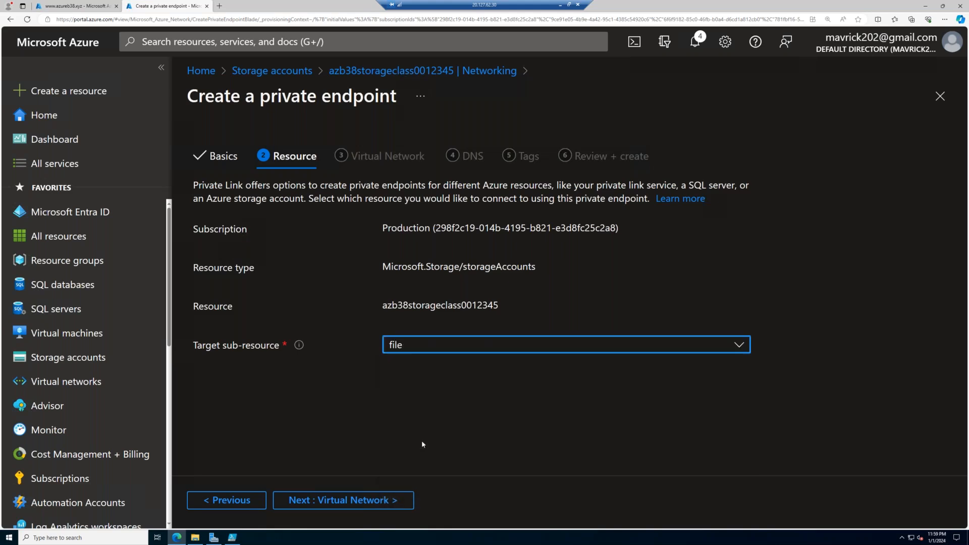
{"action": "left_click", "coordinate": [395, 505]}
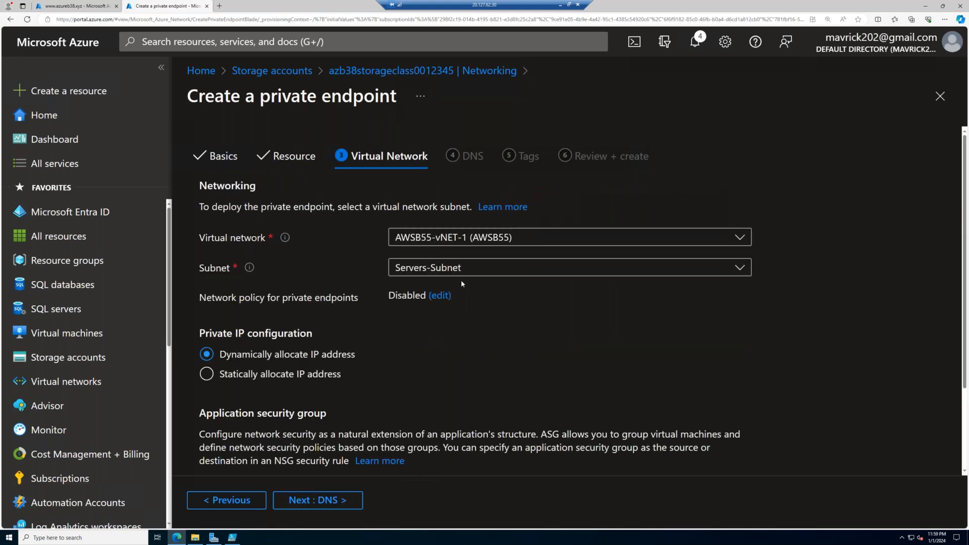
- Place the private endpoint in virtual network AZB38AD-vNET1 with subnet AZB38AD-Subnet-1, and continue to the DNS settings
{"action": "left_click", "coordinate": [486, 268]}
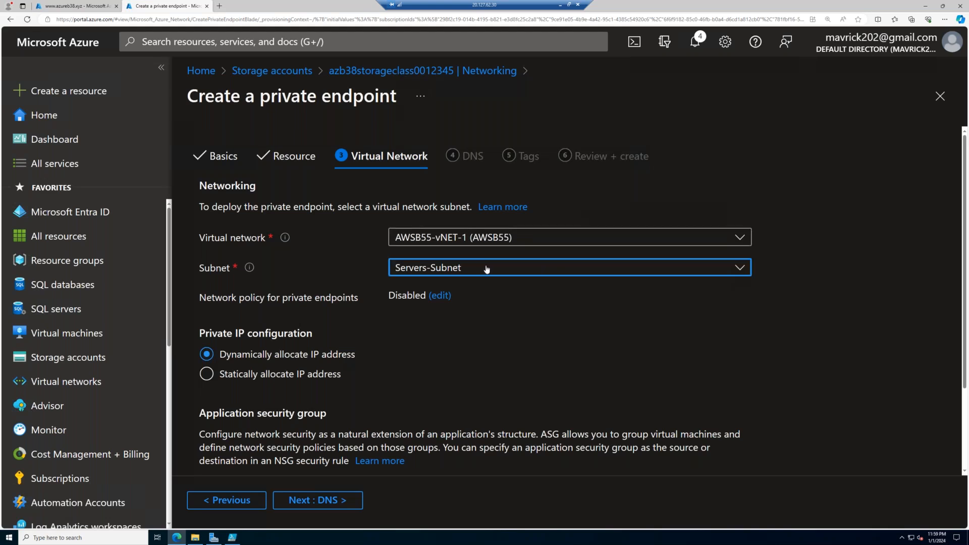
{"action": "left_click", "coordinate": [487, 238]}
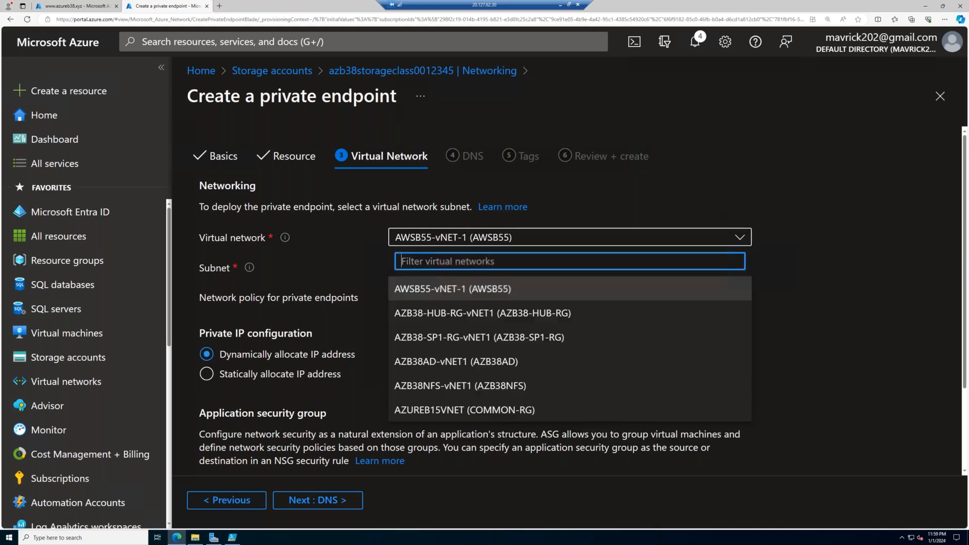
{"action": "left_click", "coordinate": [459, 362]}
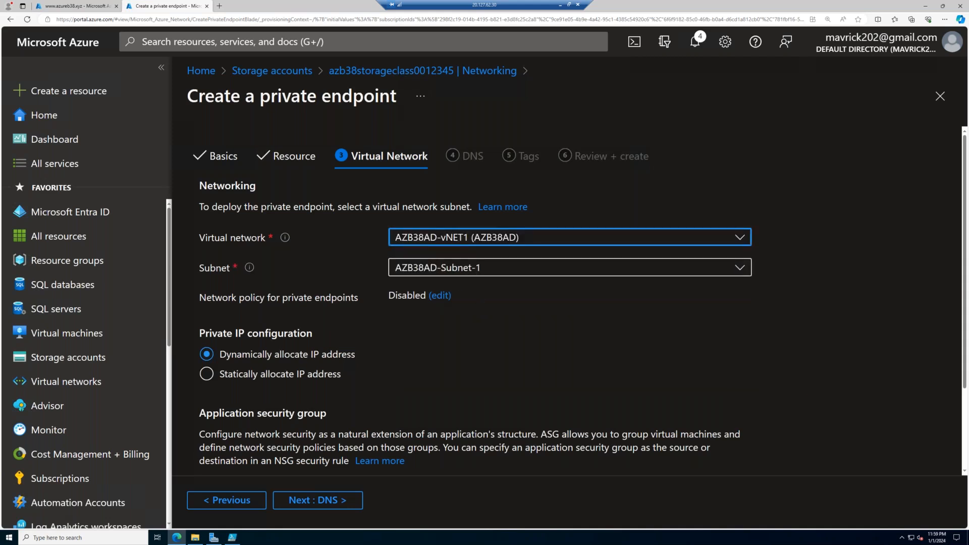
{"action": "left_click", "coordinate": [477, 267]}
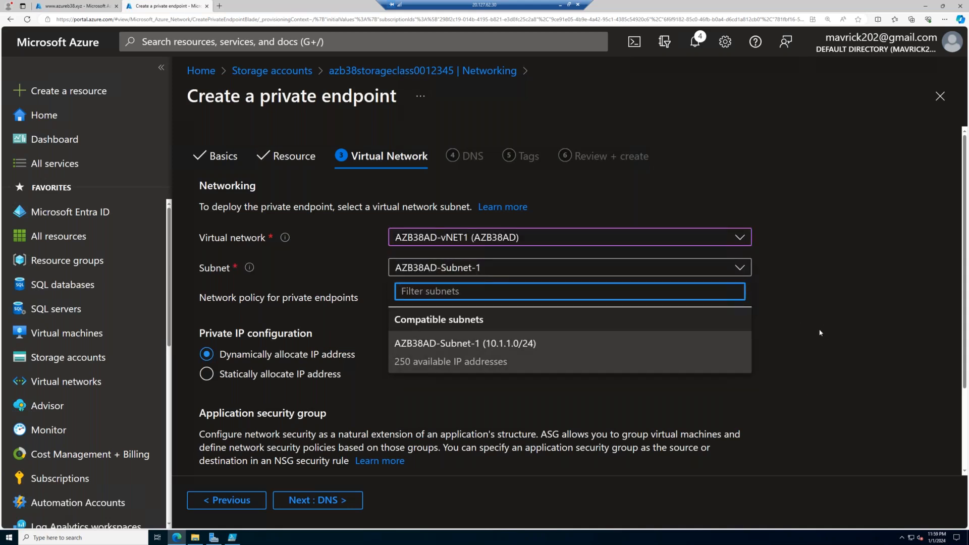
{"action": "left_click", "coordinate": [464, 346]}
{"action": "left_click", "coordinate": [317, 500]}
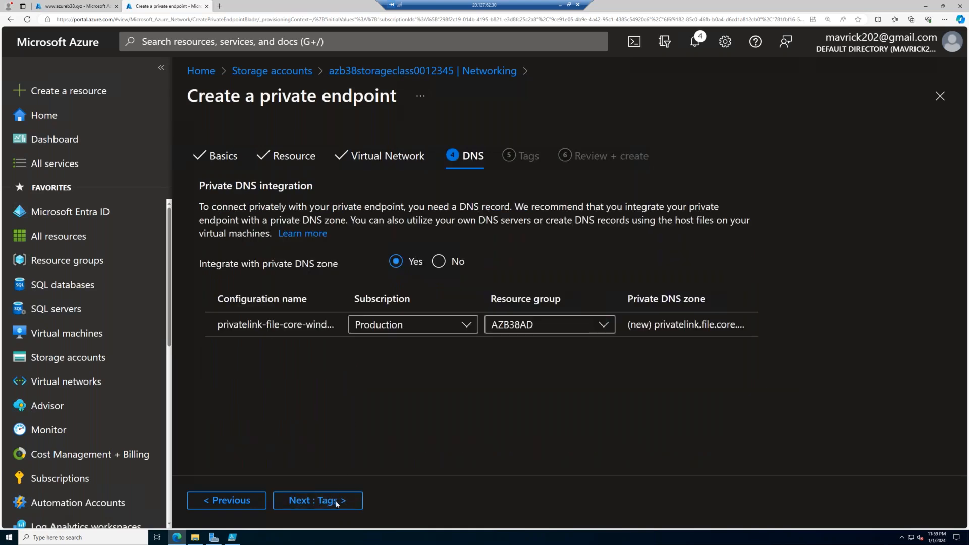
- Accept the private DNS zone integration and empty tags, review the private endpoint's configuration, and create it
{"action": "left_click", "coordinate": [337, 501]}
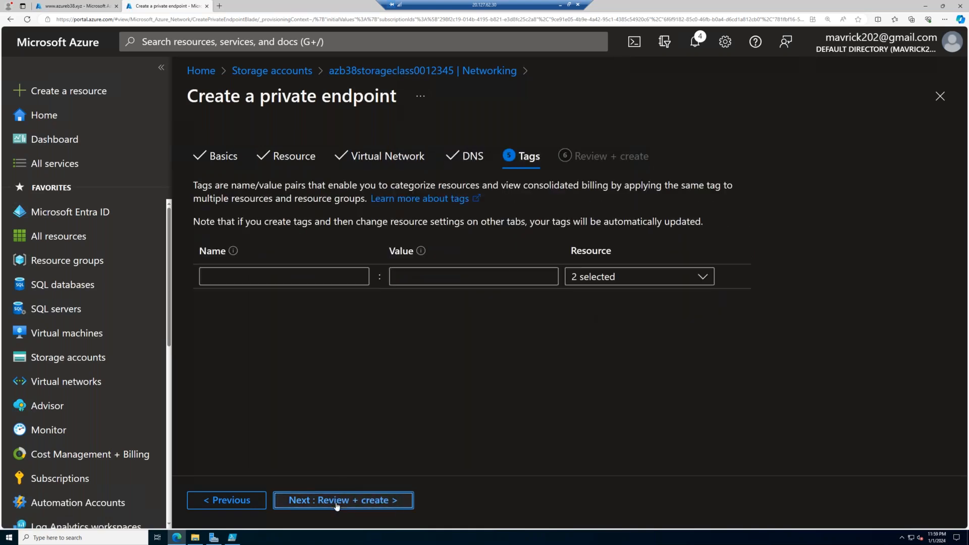
{"action": "left_click", "coordinate": [336, 501]}
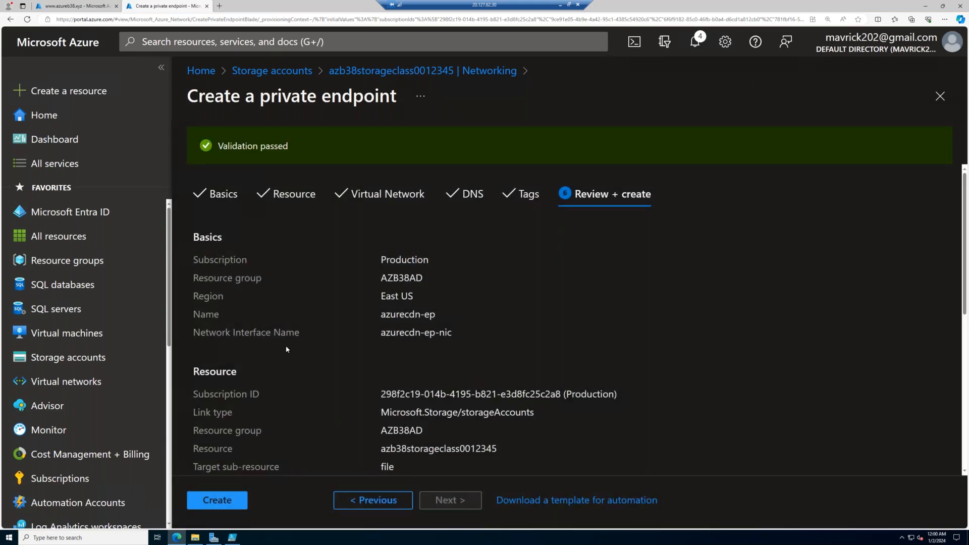
{"action": "scroll", "coordinate": [286, 345], "scroll_direction": "down", "scroll_amount": 6}
{"action": "left_click", "coordinate": [216, 501]}
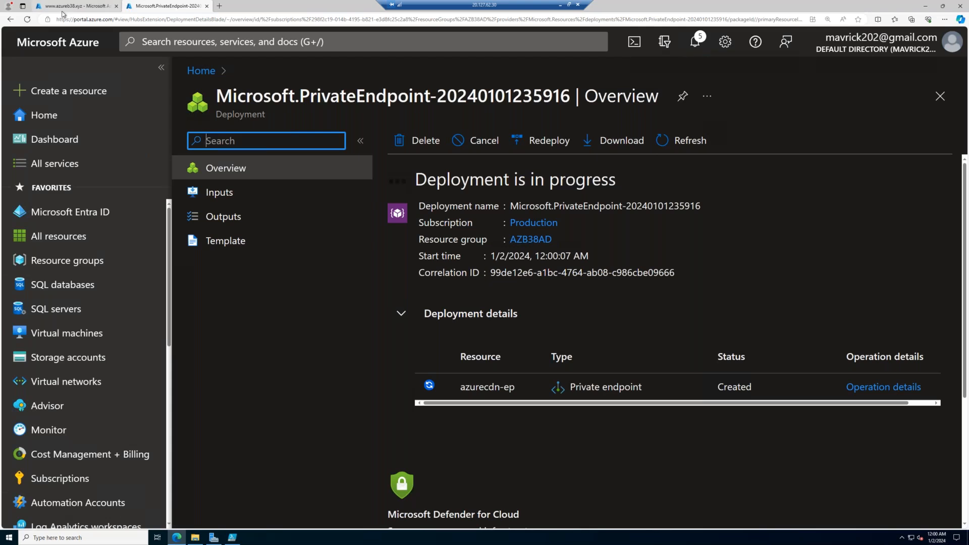
- In the other portal tab, open the azb38storageclass0012345 storage account's overview and check its performance tier
{"action": "mouse_move", "coordinate": [63, 14]}
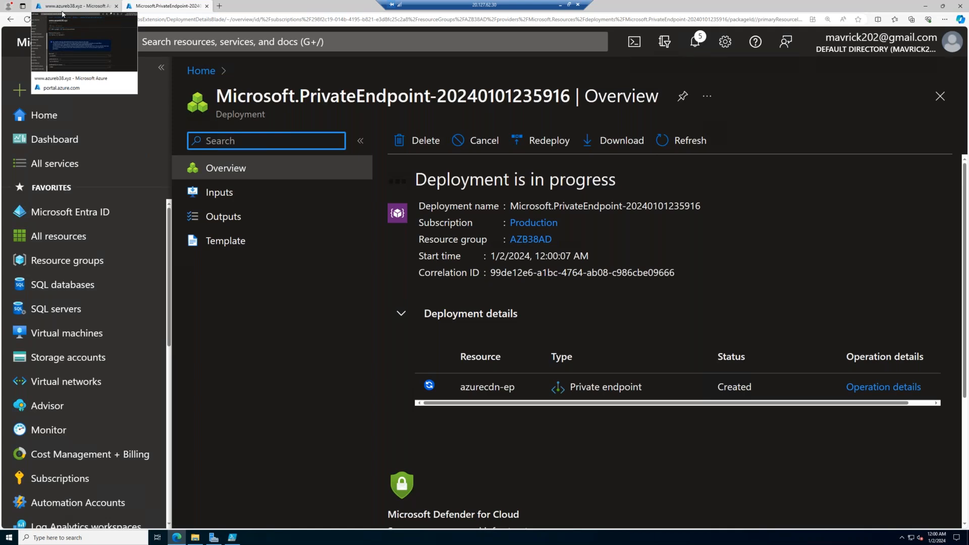
{"action": "left_click", "coordinate": [69, 10]}
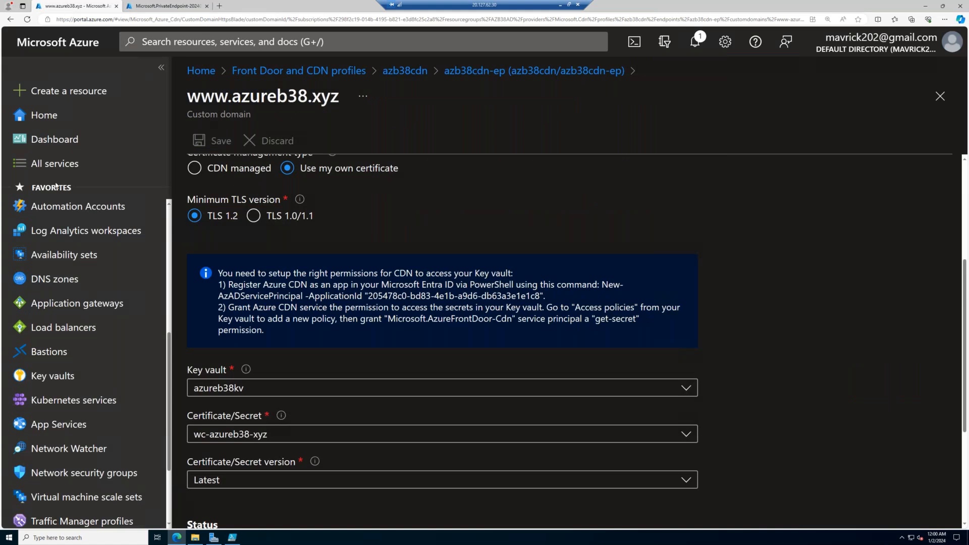
{"action": "scroll", "coordinate": [93, 322], "scroll_direction": "up", "scroll_amount": 1}
{"action": "scroll", "coordinate": [93, 323], "scroll_direction": "up", "scroll_amount": 5}
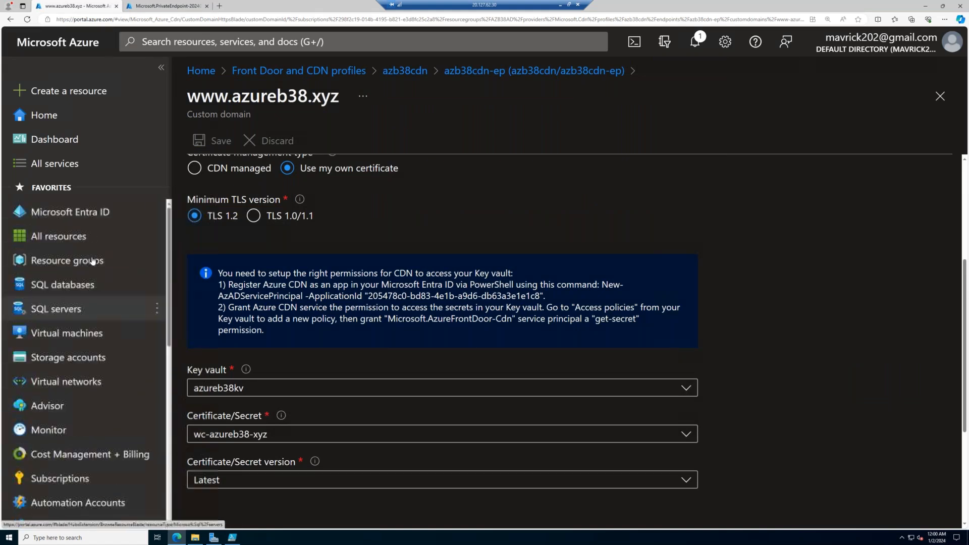
{"action": "left_click", "coordinate": [83, 358]}
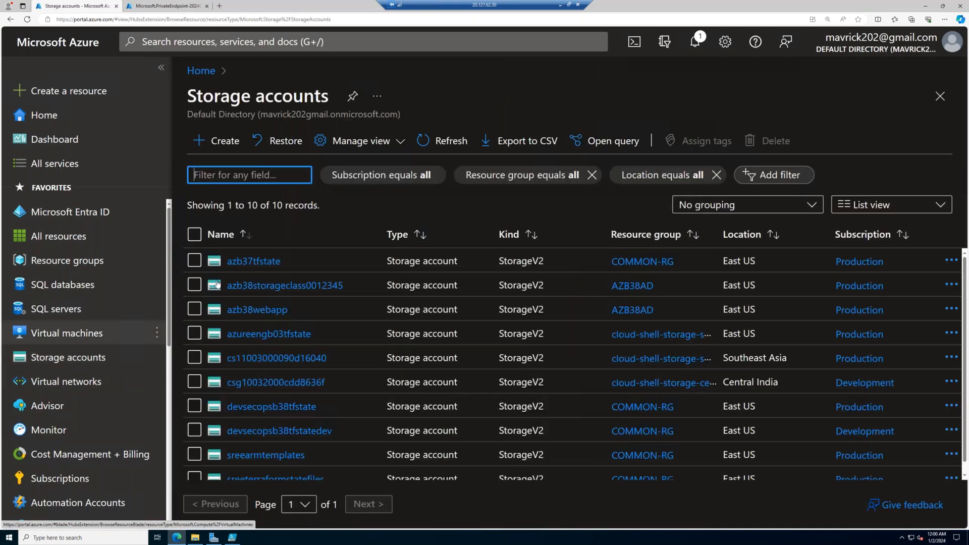
{"action": "left_click", "coordinate": [262, 285]}
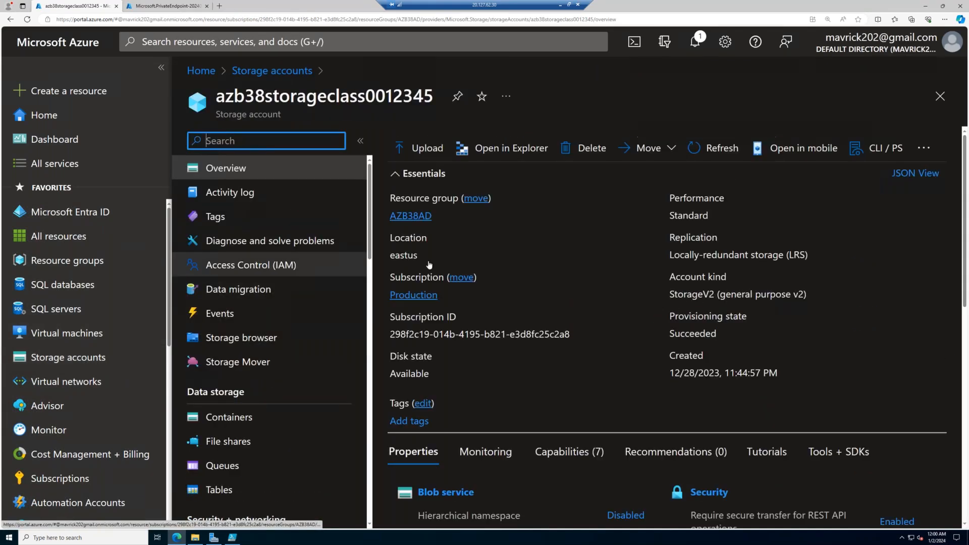
{"action": "left_click_drag", "start_coordinate": [702, 217], "coordinate": [675, 218]}
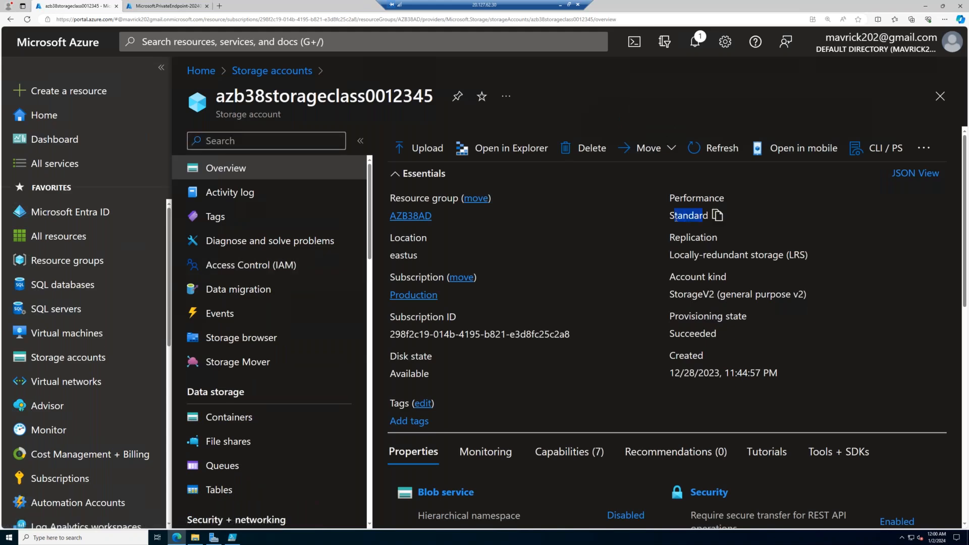
- Start creating a new storage account in the AZB38NFS resource group
{"action": "left_click", "coordinate": [272, 71]}
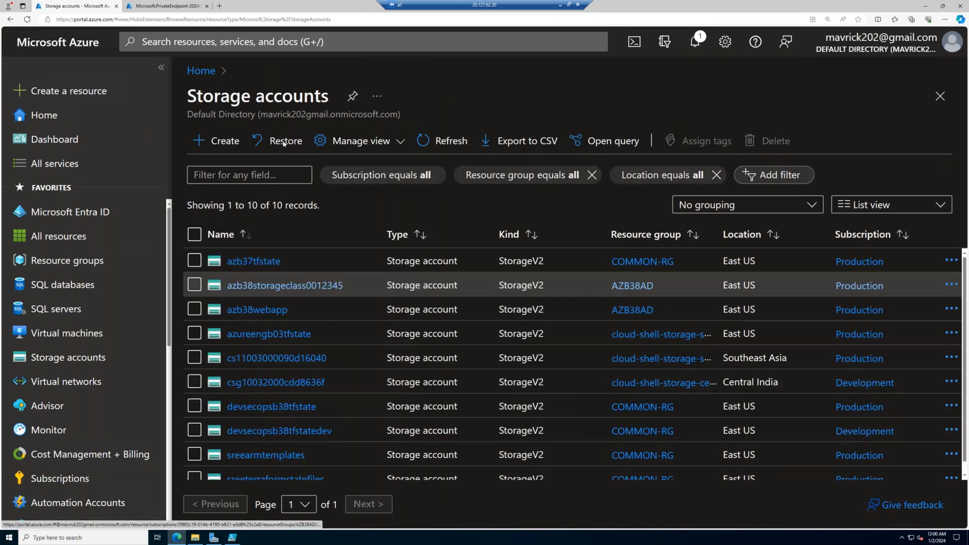
{"action": "left_click", "coordinate": [223, 141]}
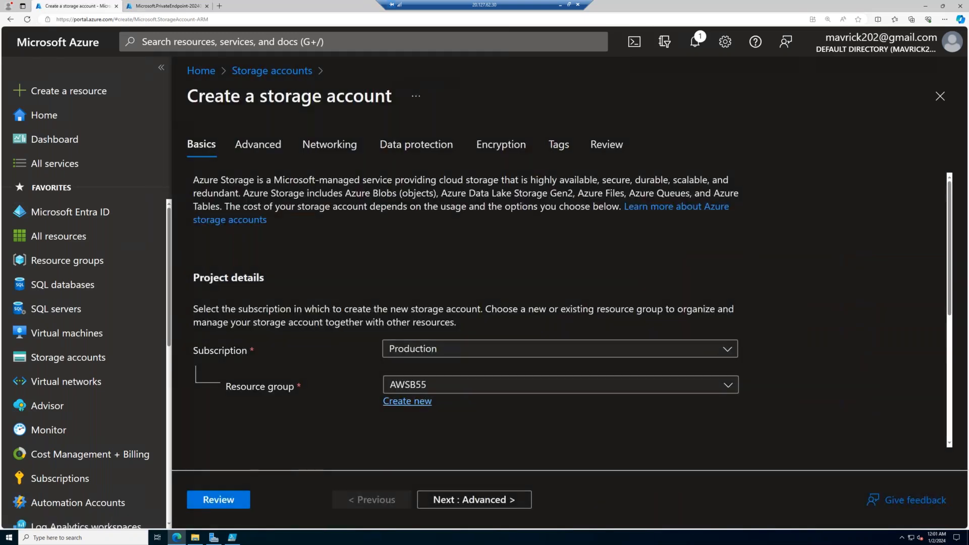
{"action": "left_click", "coordinate": [438, 391]}
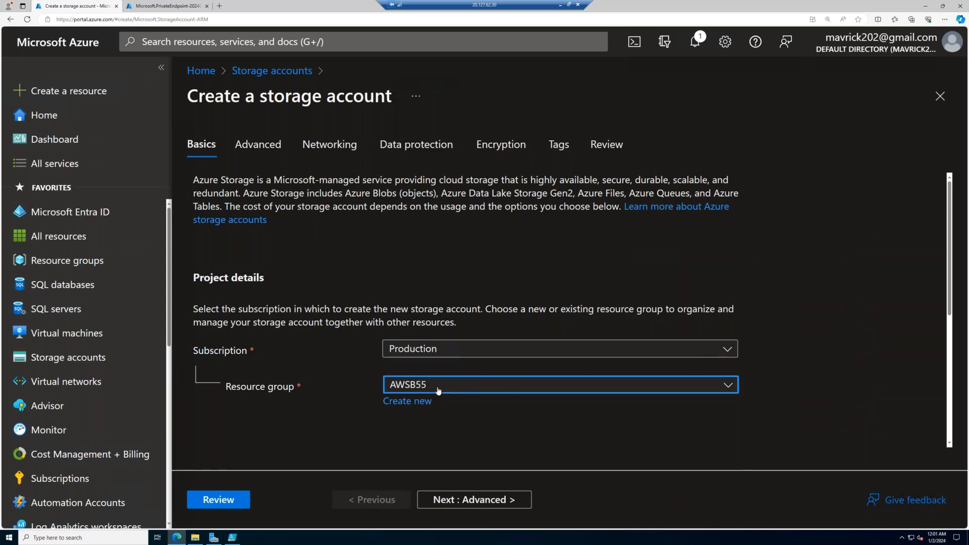
{"action": "left_click", "coordinate": [439, 333]}
{"action": "left_click", "coordinate": [429, 384]}
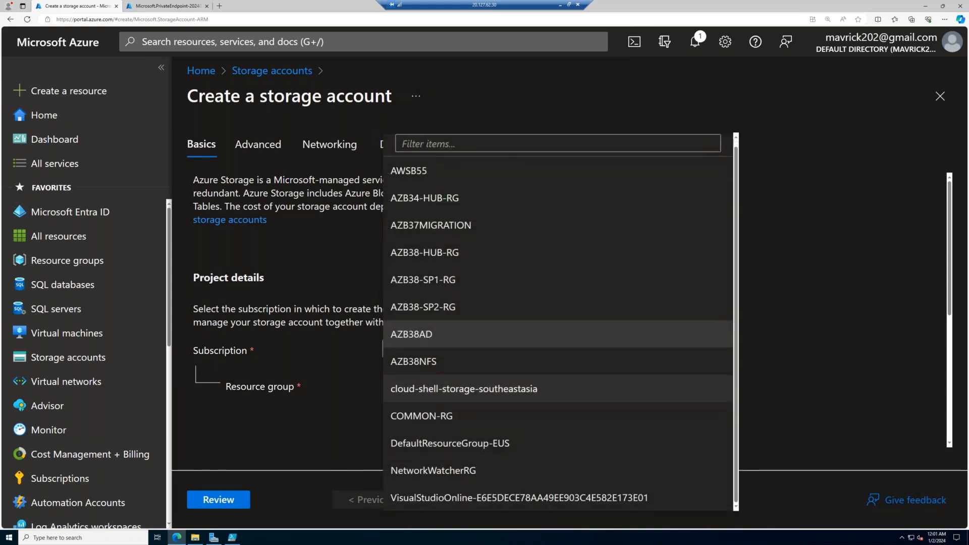
{"action": "left_click", "coordinate": [431, 380]}
{"action": "left_click", "coordinate": [433, 384]}
{"action": "left_click", "coordinate": [433, 361]}
- Name the new storage account azb38nfs
{"action": "scroll", "coordinate": [423, 353], "scroll_direction": "down", "scroll_amount": 4}
{"action": "left_click", "coordinate": [425, 287]}
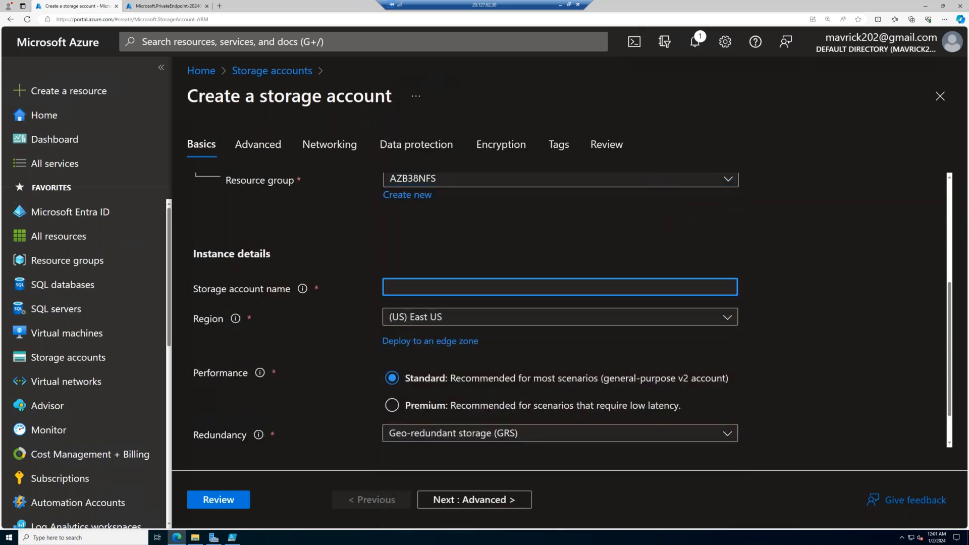
{"action": "type", "text": "azb38nfs"}
{"action": "key", "text": "Tab"}
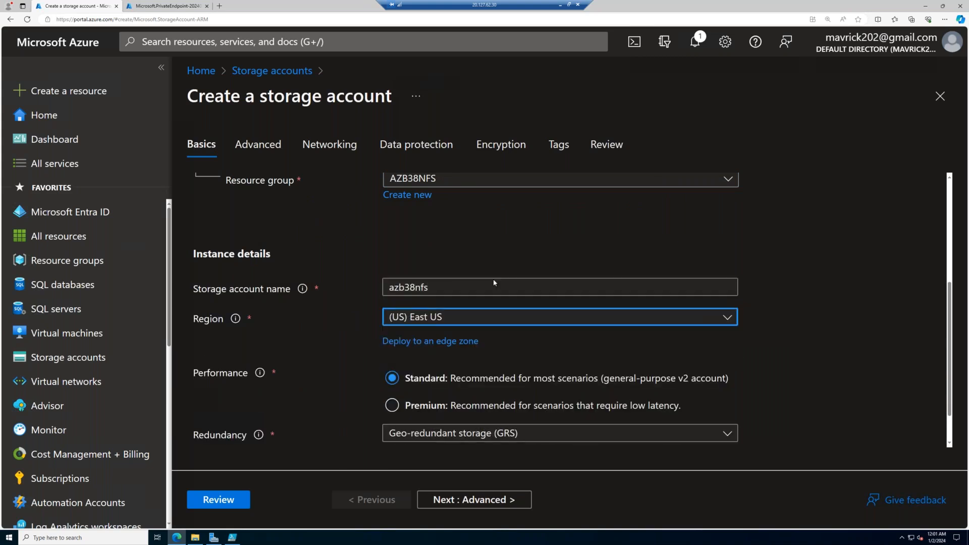
- Set the new account's performance to Premium with the File shares account type, and continue to the advanced settings
{"action": "left_click", "coordinate": [426, 406]}
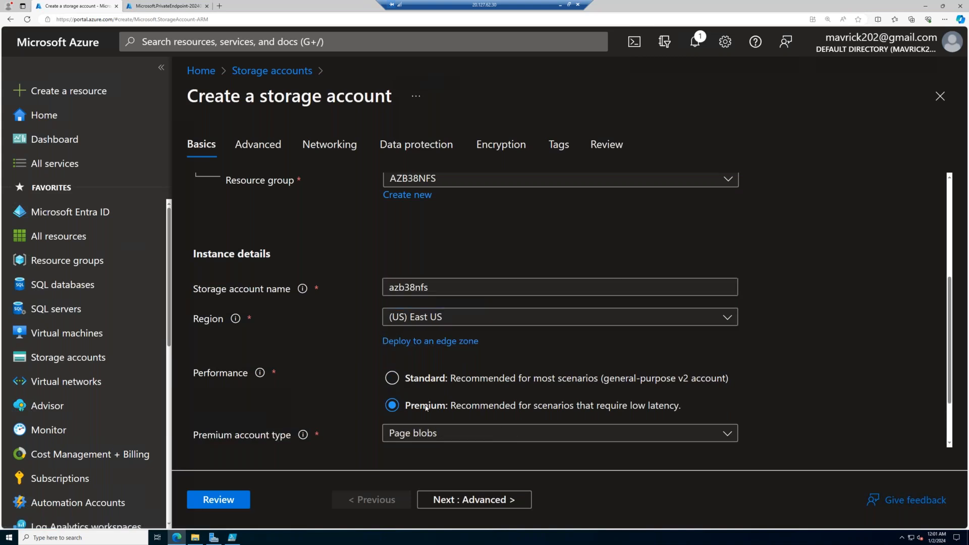
{"action": "scroll", "coordinate": [426, 406], "scroll_direction": "down", "scroll_amount": 2}
{"action": "left_click", "coordinate": [428, 357]}
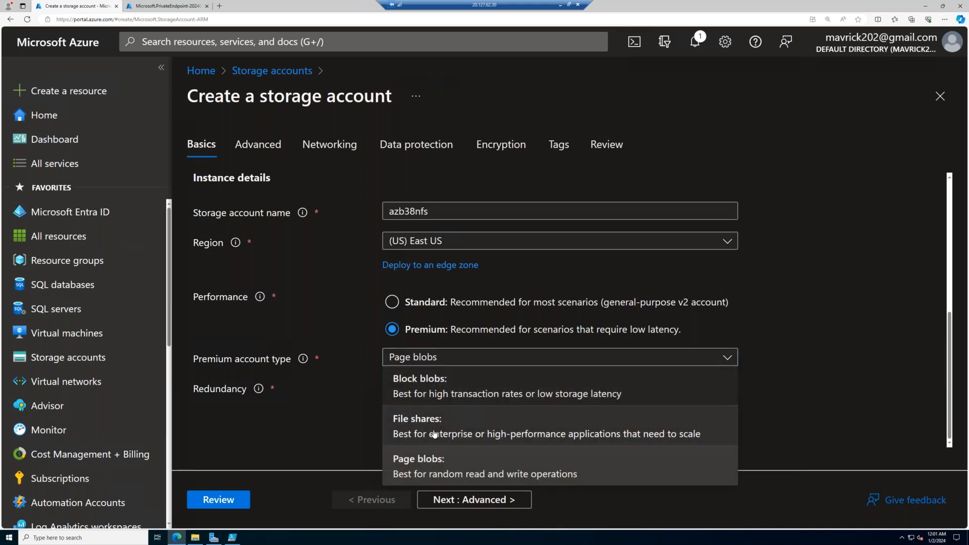
{"action": "left_click", "coordinate": [434, 434]}
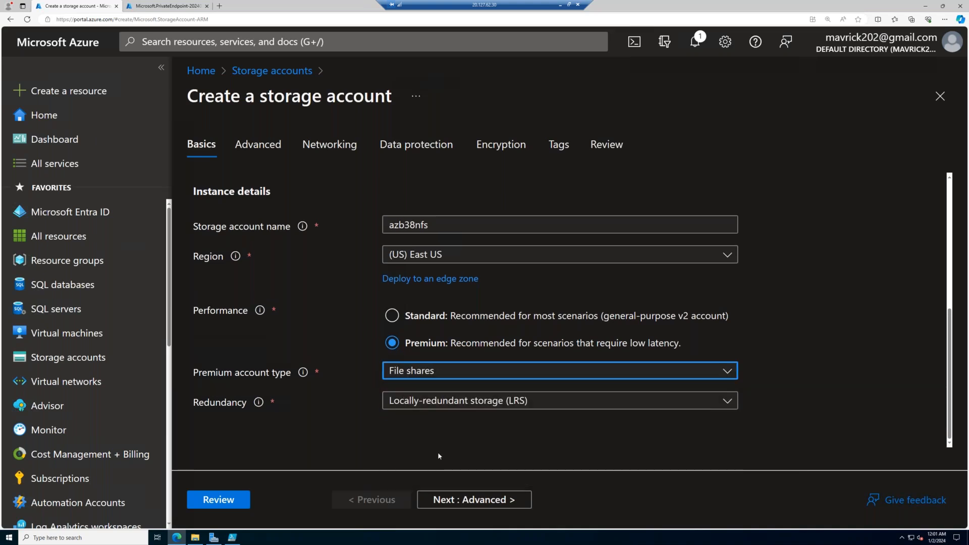
{"action": "left_click", "coordinate": [474, 500]}
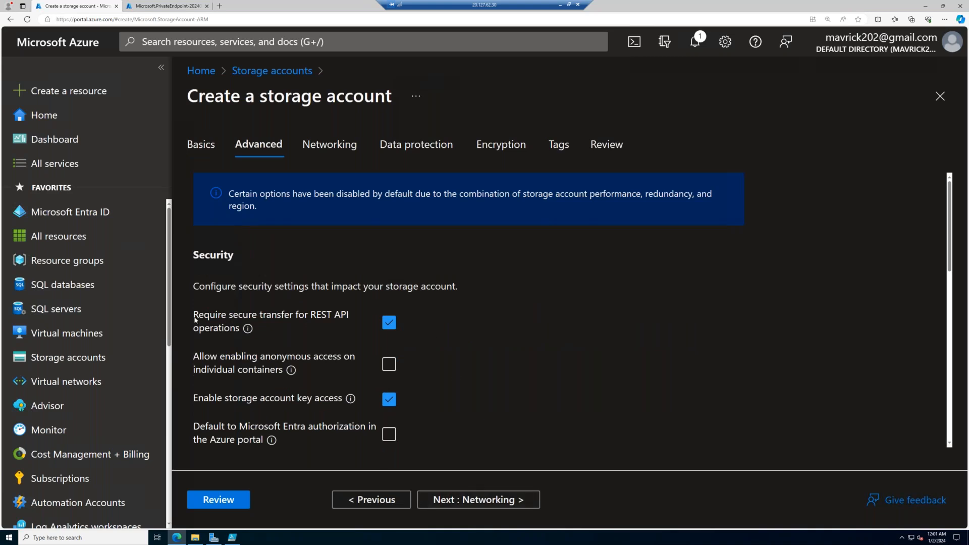
- Turn off the secure transfer requirement for REST API operations and continue to the networking settings
{"action": "triple_click", "coordinate": [242, 332]}
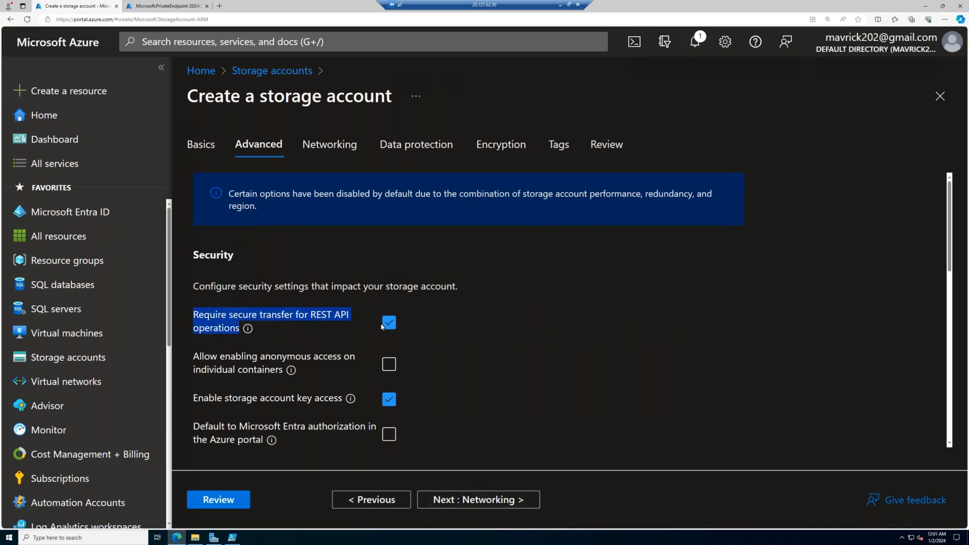
{"action": "left_click", "coordinate": [389, 323]}
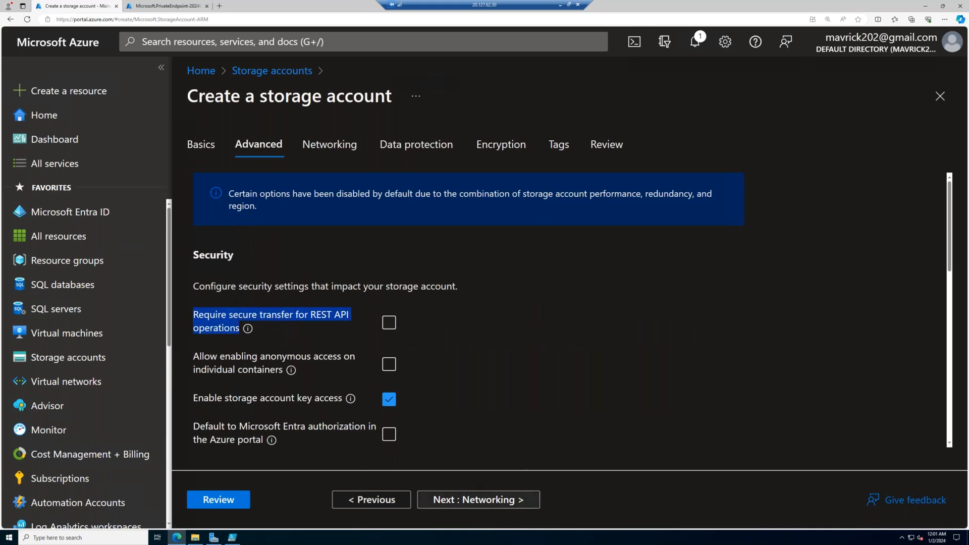
{"action": "left_click", "coordinate": [489, 502]}
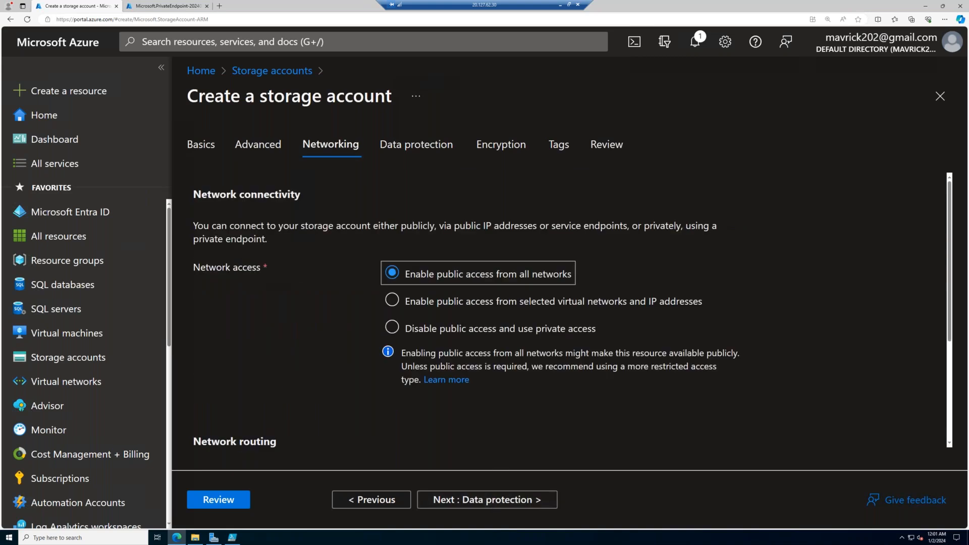
{"action": "left_click", "coordinate": [391, 327]}
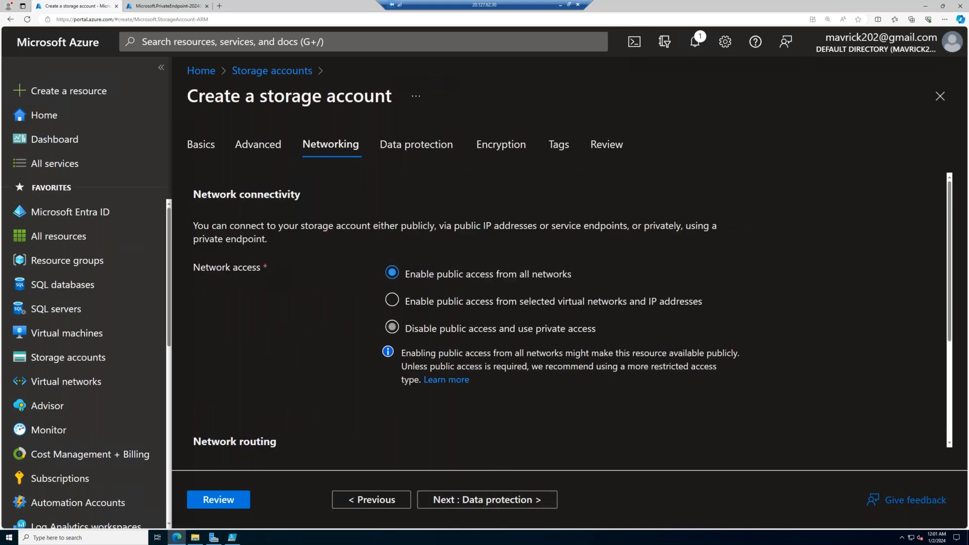
{"action": "scroll", "coordinate": [570, 312], "scroll_direction": "down", "scroll_amount": 3}
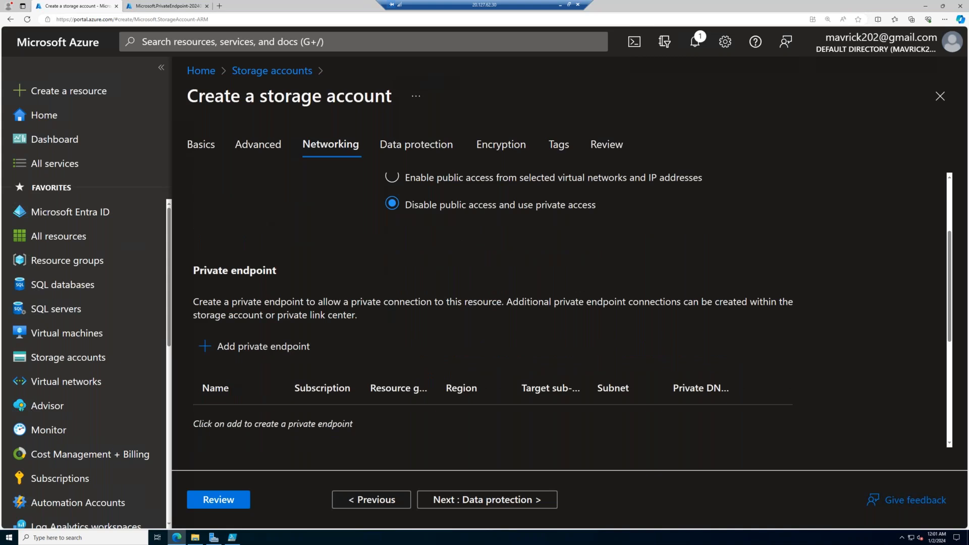
{"action": "scroll", "coordinate": [482, 262], "scroll_direction": "up", "scroll_amount": 3}
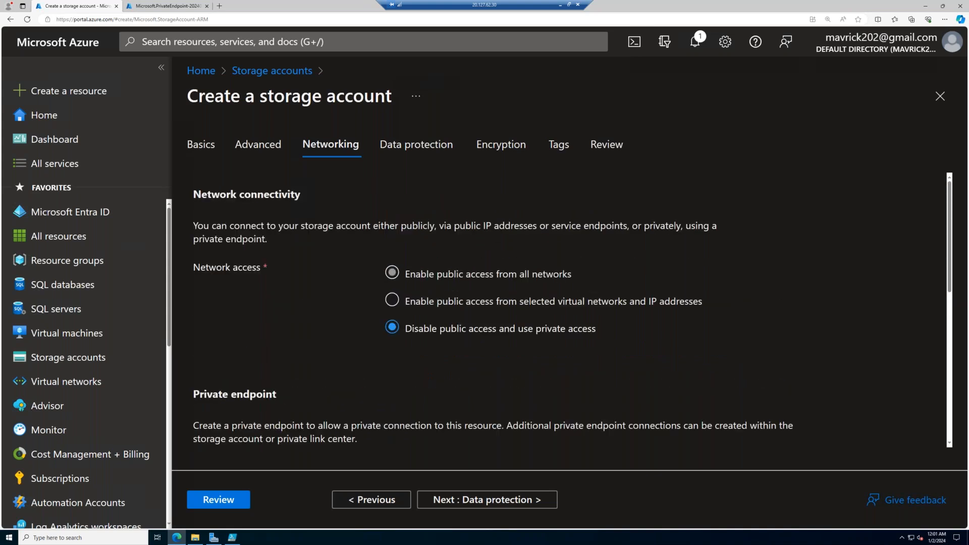
{"action": "left_click", "coordinate": [391, 273]}
- Keep the default data protection, encryption and tag settings, and create the azb38nfs storage account
{"action": "left_click", "coordinate": [494, 499]}
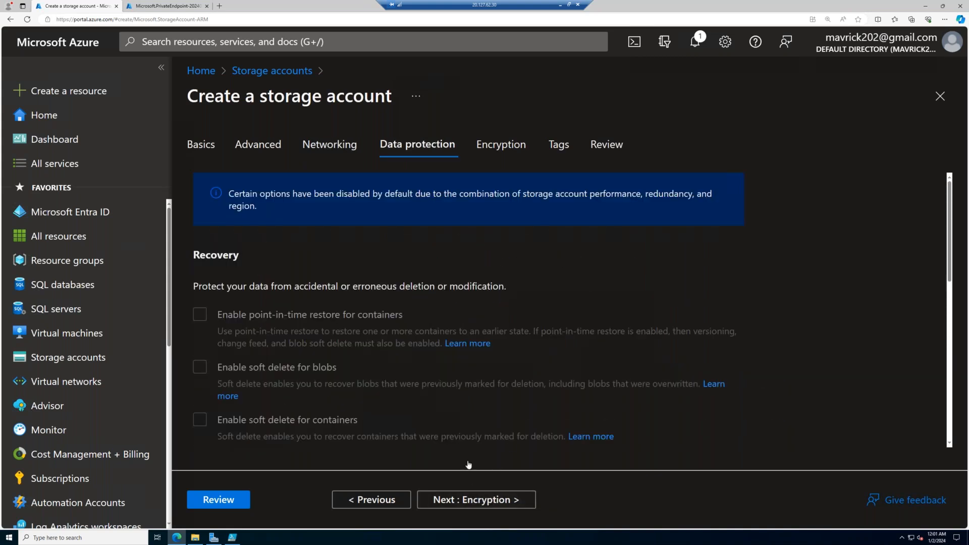
{"action": "left_click", "coordinate": [495, 500]}
{"action": "left_click", "coordinate": [495, 500]}
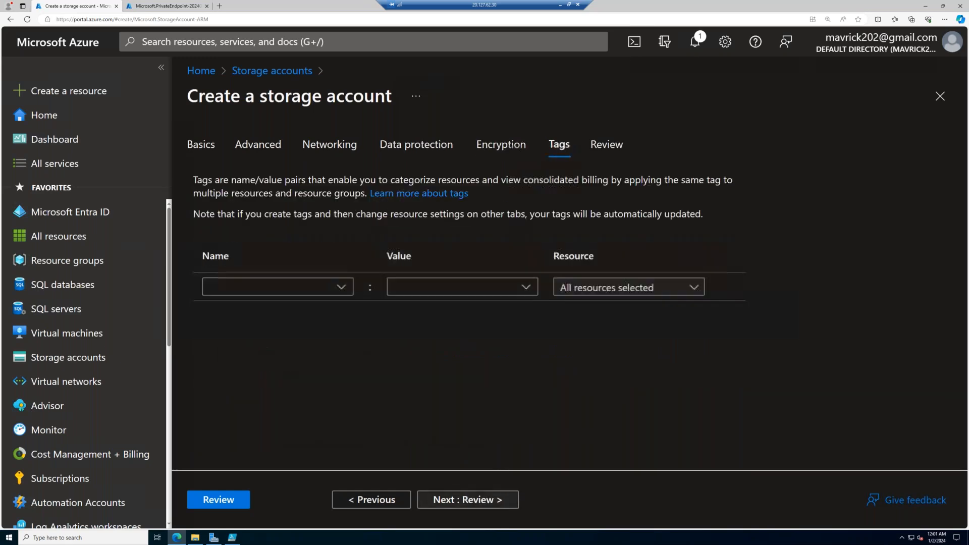
{"action": "left_click", "coordinate": [495, 500]}
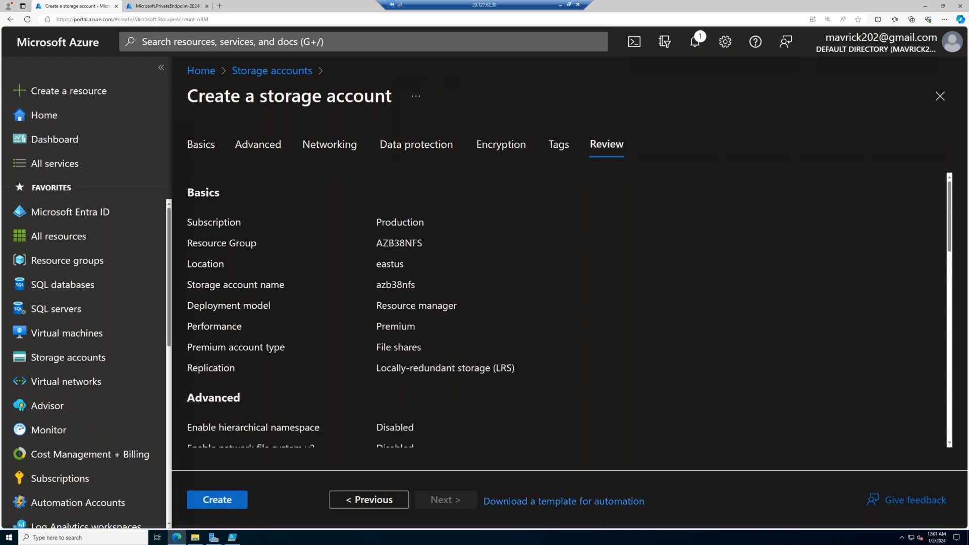
{"action": "left_click", "coordinate": [217, 499]}
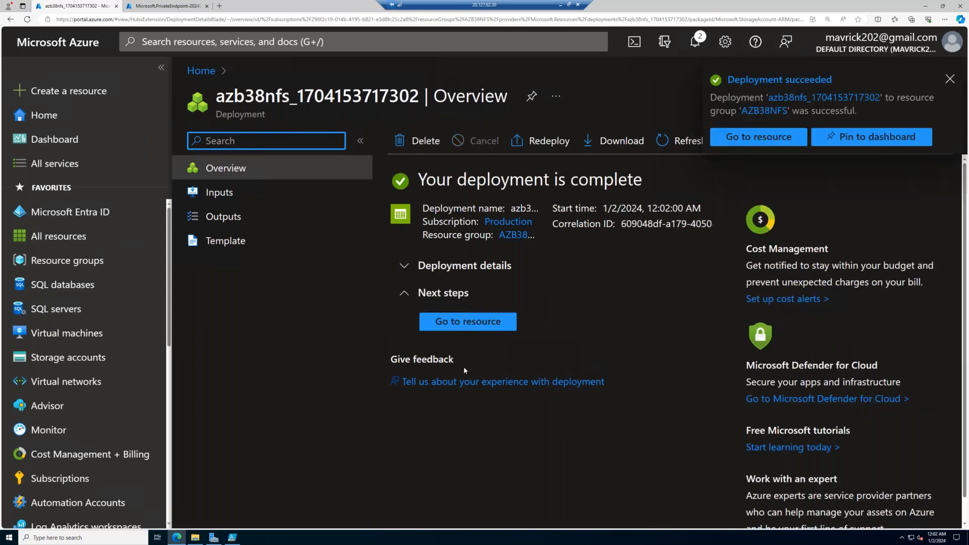
- Open the file shares of the deployed azb38nfs storage account and start creating a new file share
{"action": "left_click", "coordinate": [488, 323]}
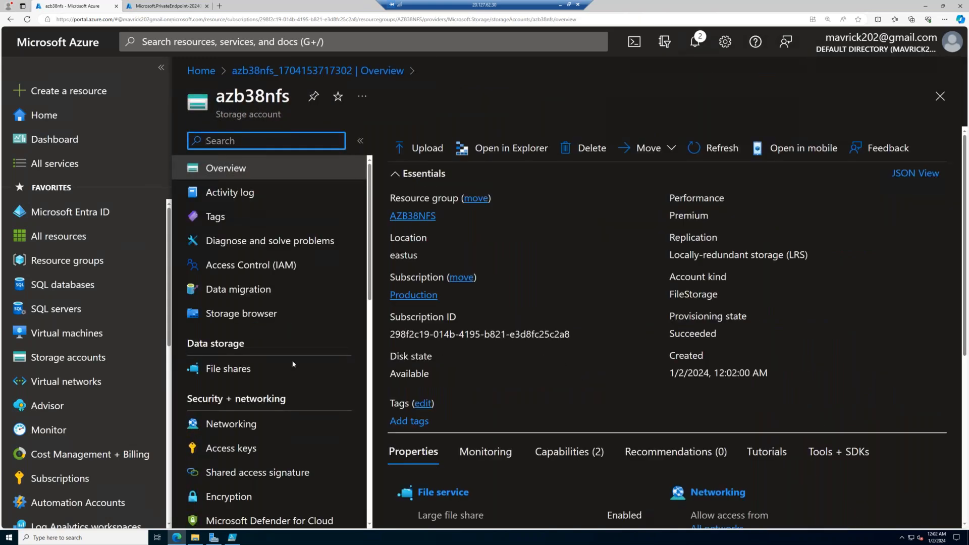
{"action": "left_click", "coordinate": [263, 373]}
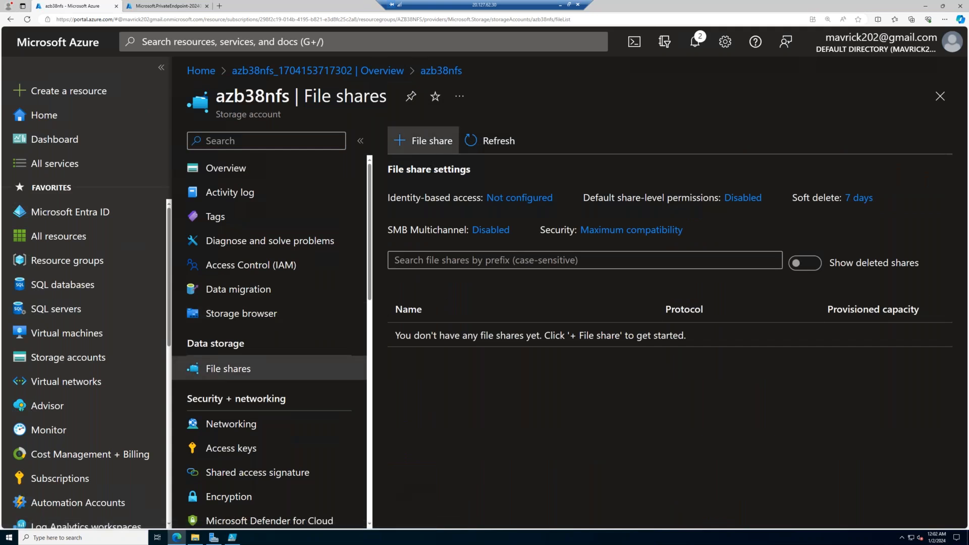
{"action": "left_click", "coordinate": [428, 141]}
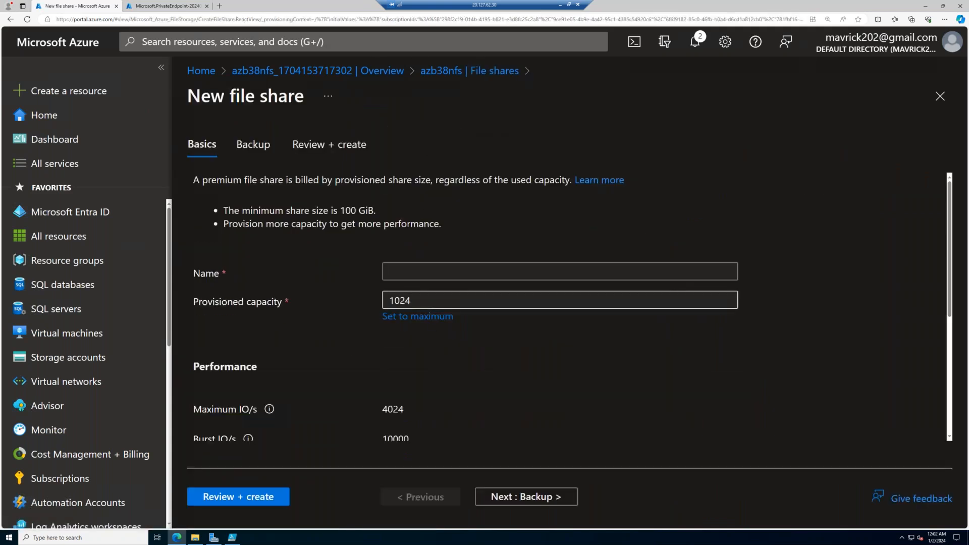
{"action": "scroll", "coordinate": [433, 262], "scroll_direction": "down", "scroll_amount": 3}
{"action": "scroll", "coordinate": [432, 262], "scroll_direction": "up", "scroll_amount": 3}
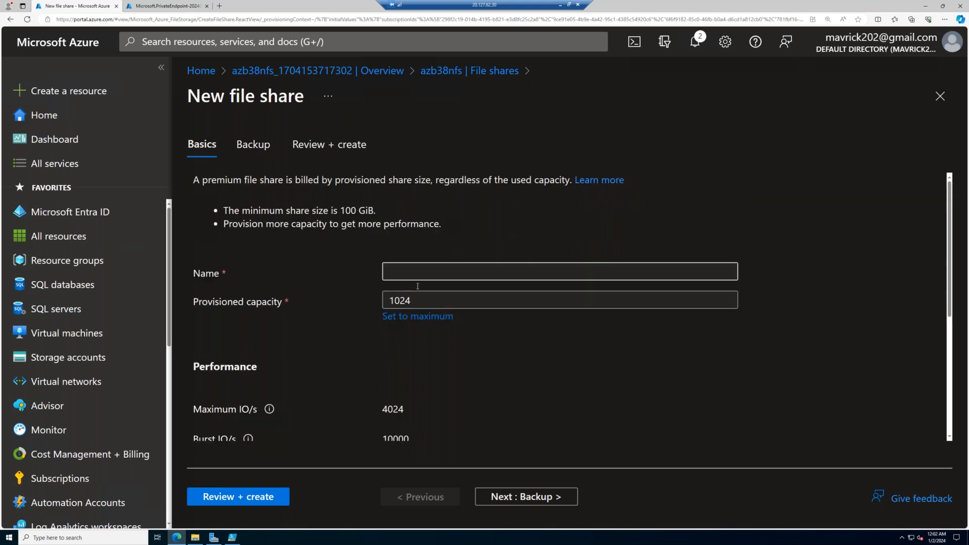
- Set the new share's provisioned capacity to 100 GiB and name it mynfsdata
{"action": "left_click", "coordinate": [415, 302]}
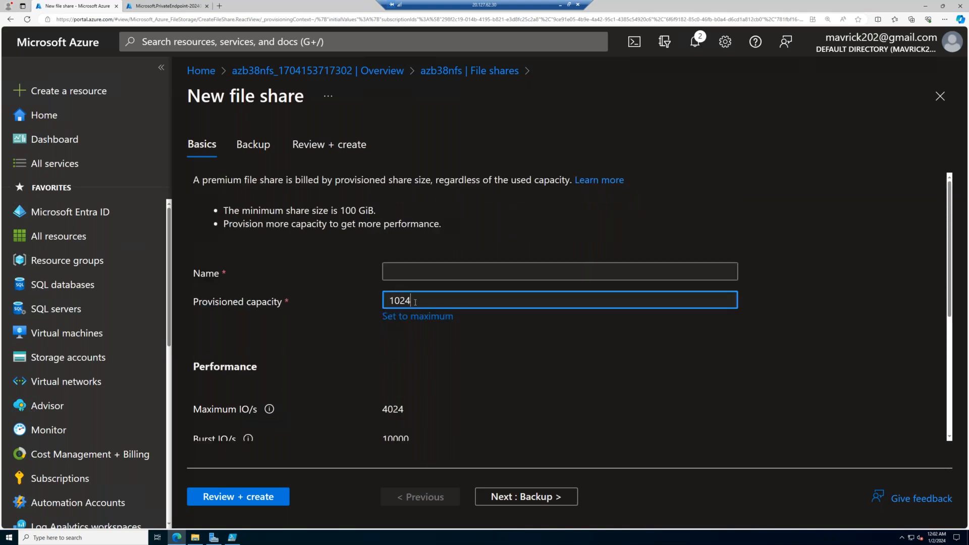
{"action": "key", "text": "BackSpace"}
{"action": "key", "text": "BackSpace"}
{"action": "type", "text": "0"}
{"action": "left_click", "coordinate": [415, 272]}
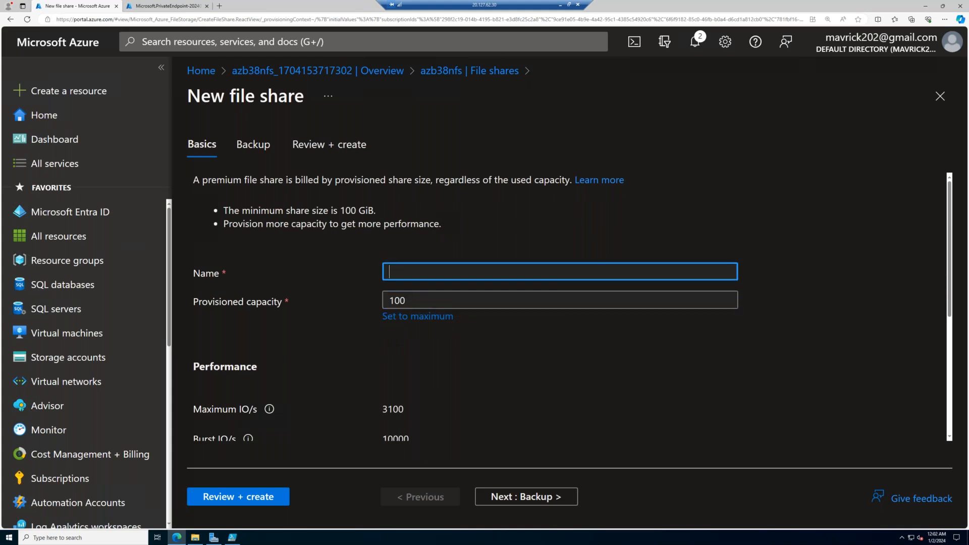
{"action": "type", "text": "mynfsdata"}
{"action": "key", "text": "Tab"}
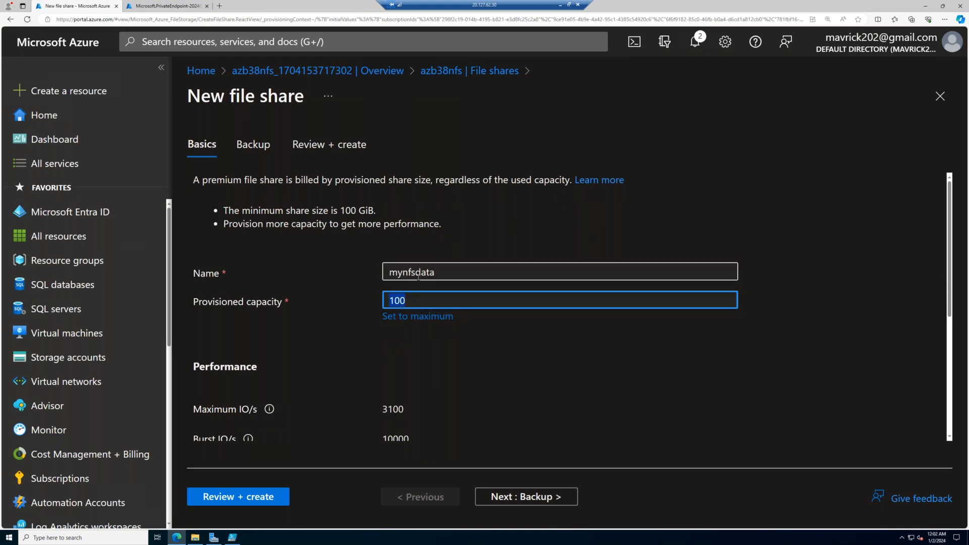
- Set the share's protocol to NFS with No Root Squash, and create it without backup
{"action": "scroll", "coordinate": [418, 277], "scroll_direction": "down", "scroll_amount": 5}
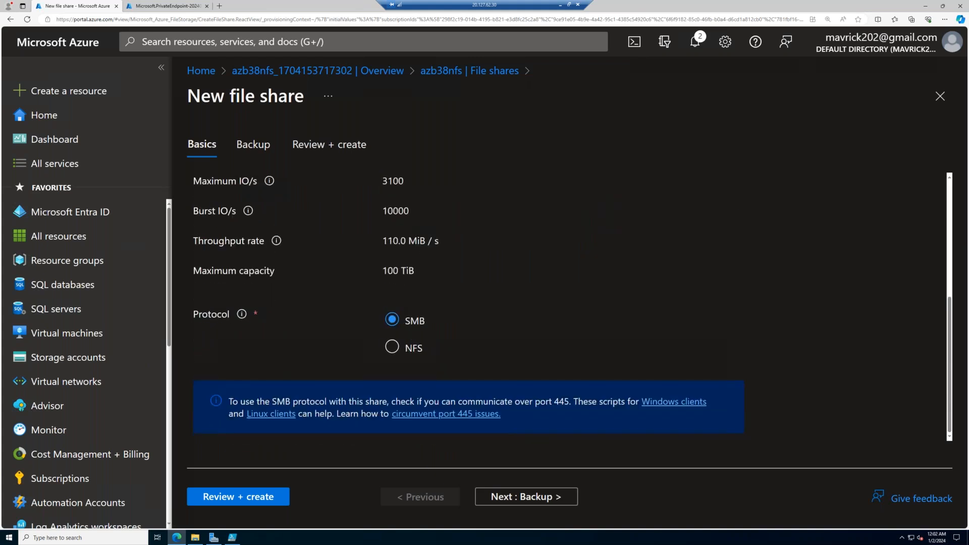
{"action": "left_click", "coordinate": [405, 346]}
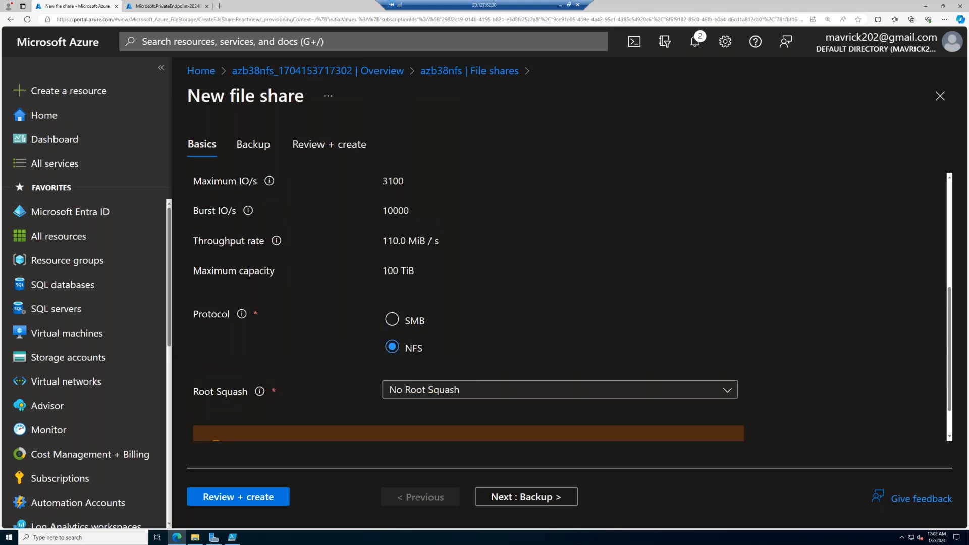
{"action": "scroll", "coordinate": [480, 392], "scroll_direction": "down", "scroll_amount": 2}
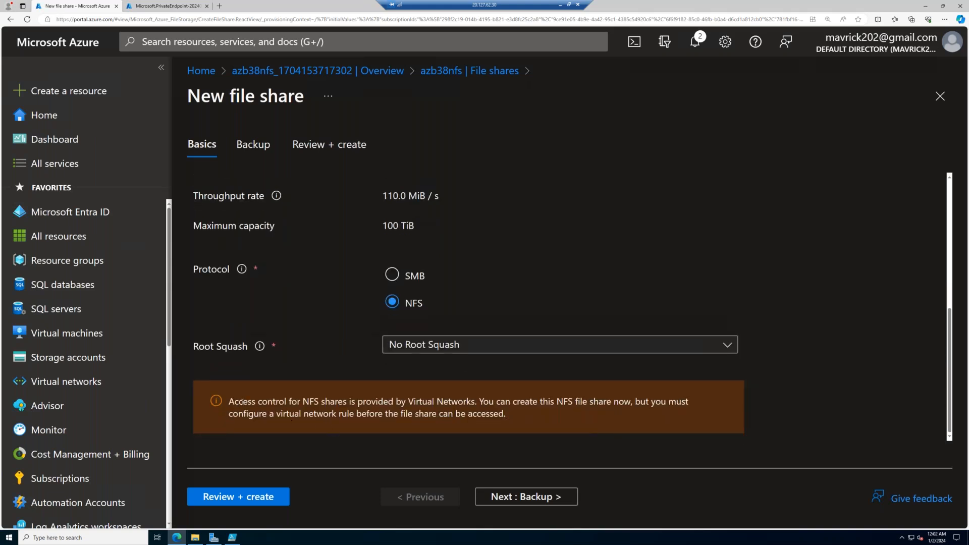
{"action": "left_click_drag", "start_coordinate": [242, 402], "coordinate": [632, 424]}
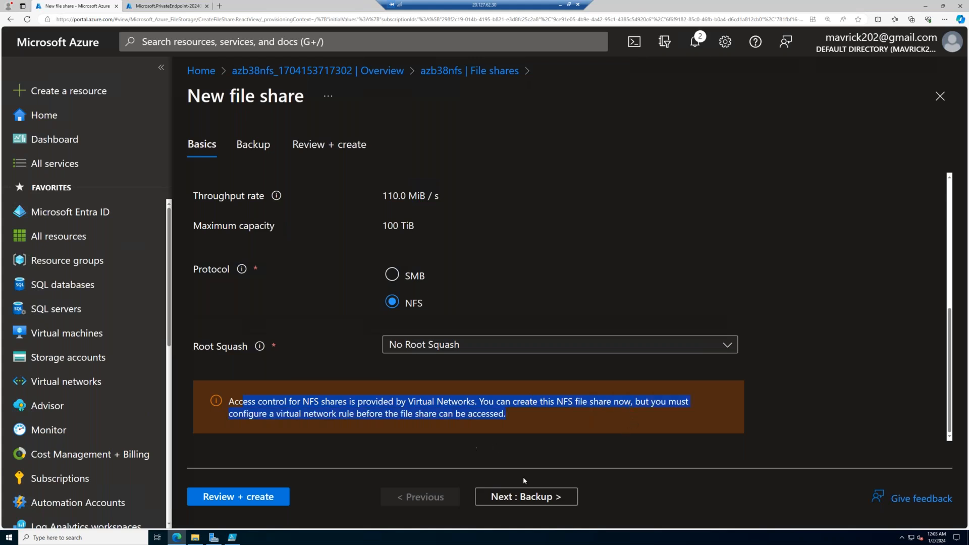
{"action": "left_click", "coordinate": [545, 500]}
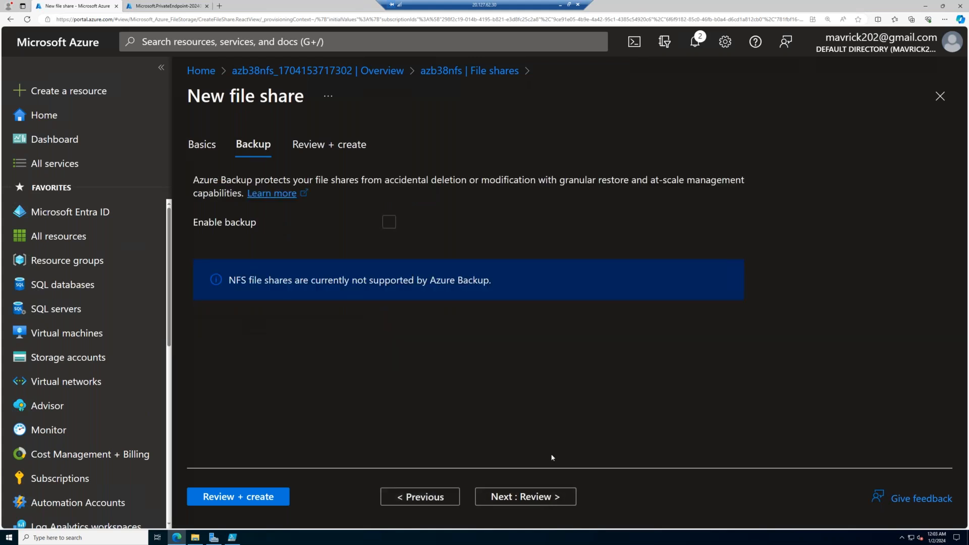
{"action": "left_click", "coordinate": [556, 504]}
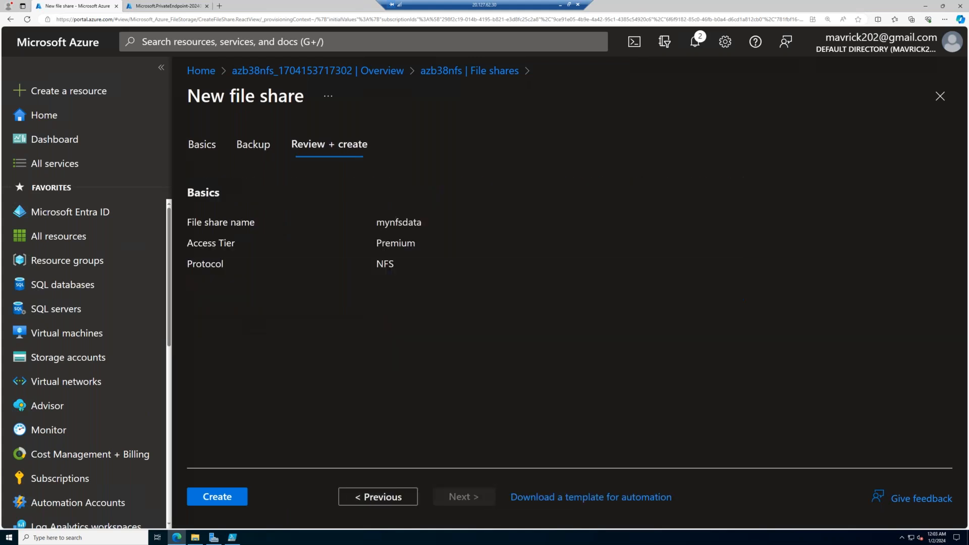
{"action": "left_click", "coordinate": [215, 497]}
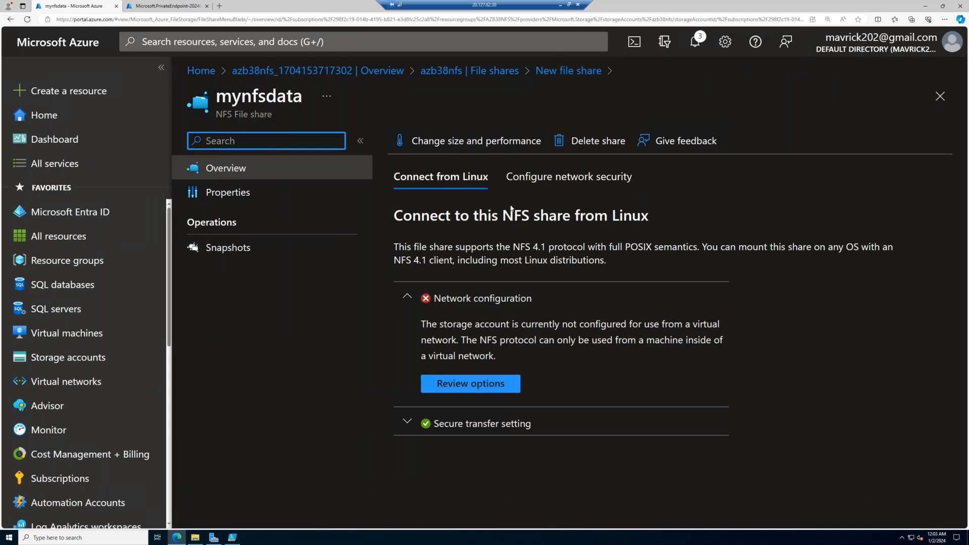
- Review the mynfsdata share's network security options and start creating a private endpoint for its storage account
{"action": "left_click", "coordinate": [569, 176]}
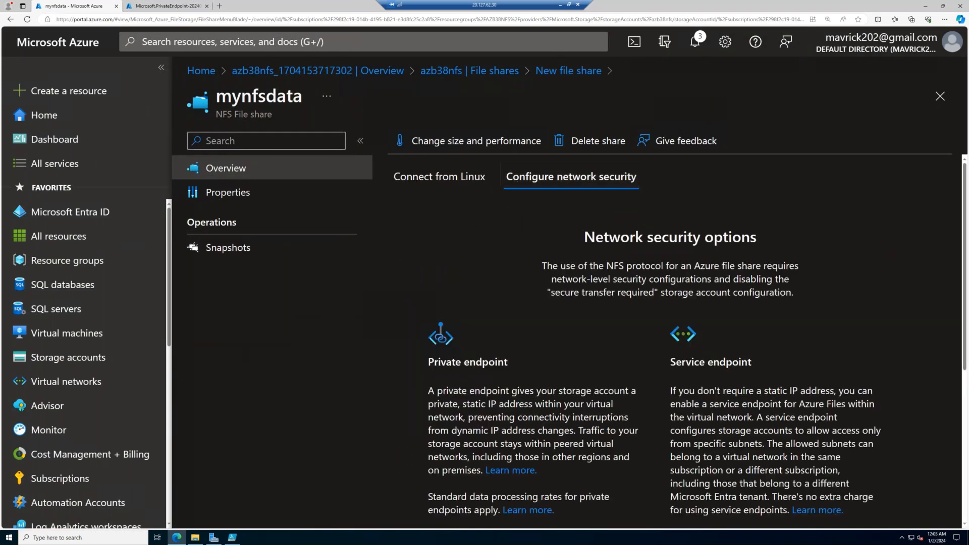
{"action": "scroll", "coordinate": [458, 192], "scroll_direction": "down", "scroll_amount": 3}
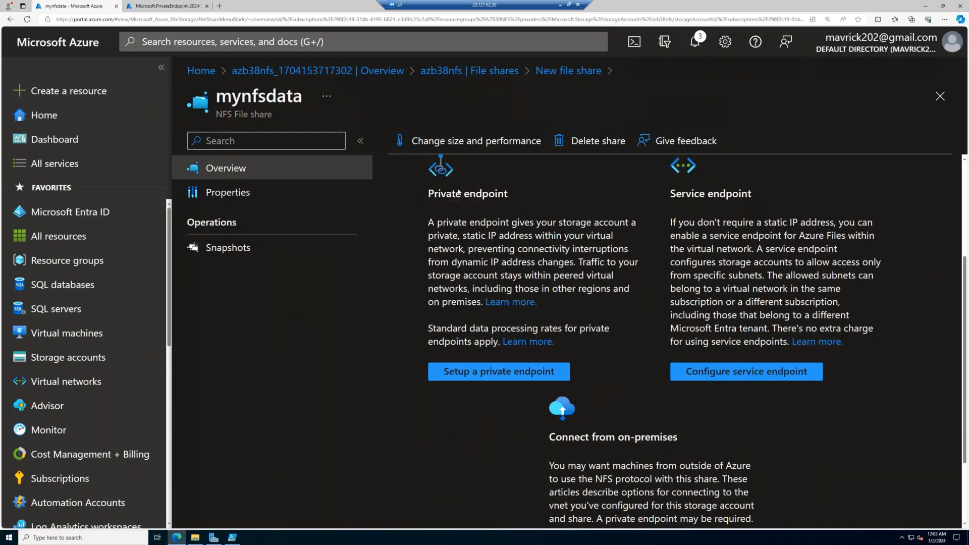
{"action": "scroll", "coordinate": [458, 274], "scroll_direction": "up", "scroll_amount": 3}
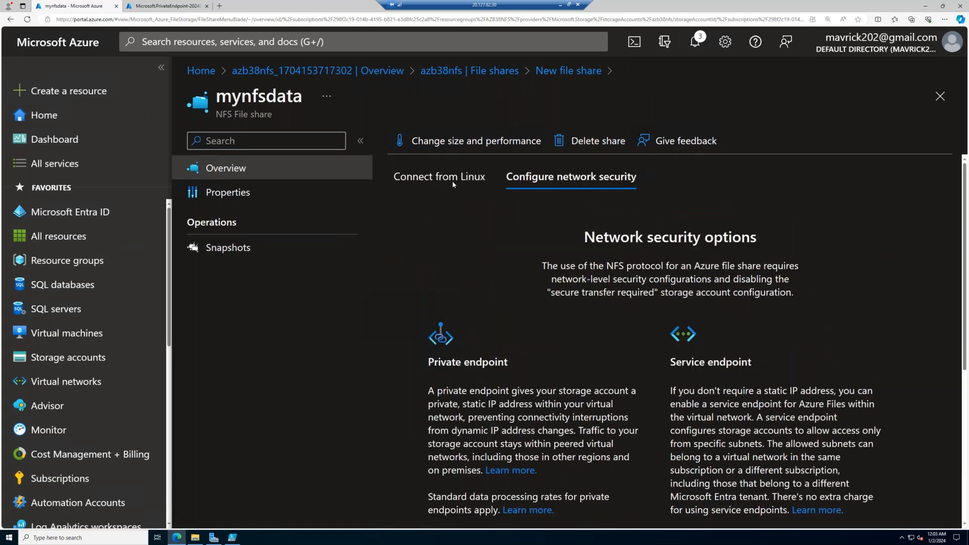
{"action": "left_click", "coordinate": [439, 176]}
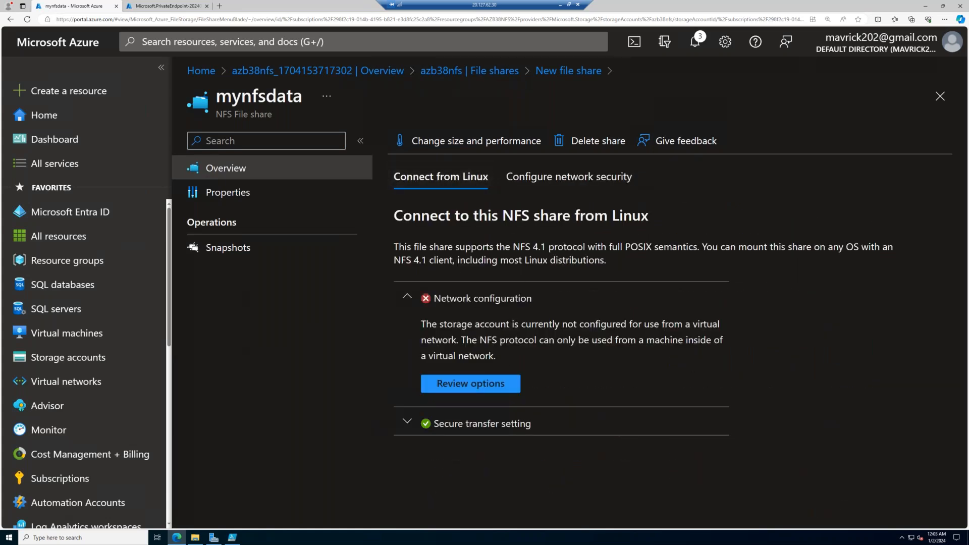
{"action": "left_click", "coordinate": [495, 382]}
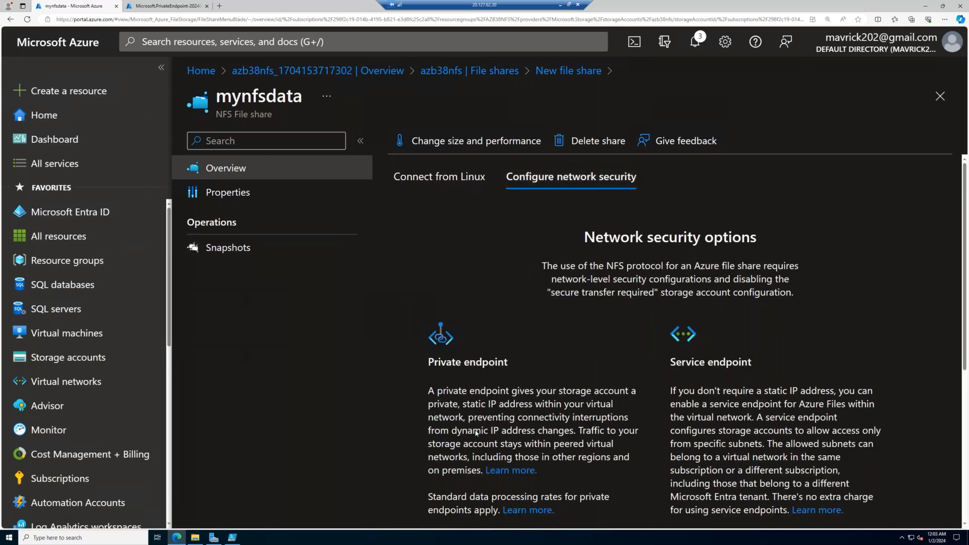
{"action": "scroll", "coordinate": [476, 432], "scroll_direction": "down", "scroll_amount": 2}
{"action": "left_click", "coordinate": [493, 372]}
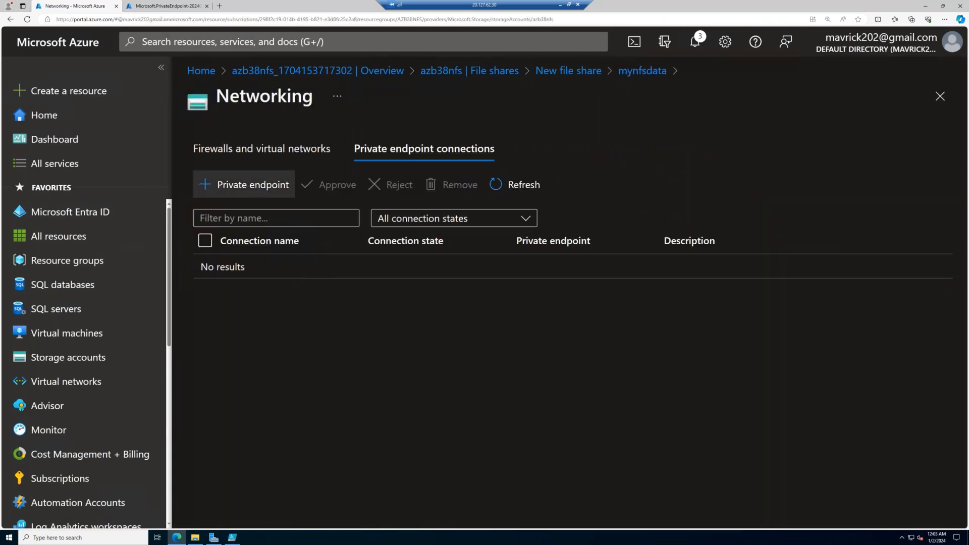
{"action": "left_click", "coordinate": [268, 192]}
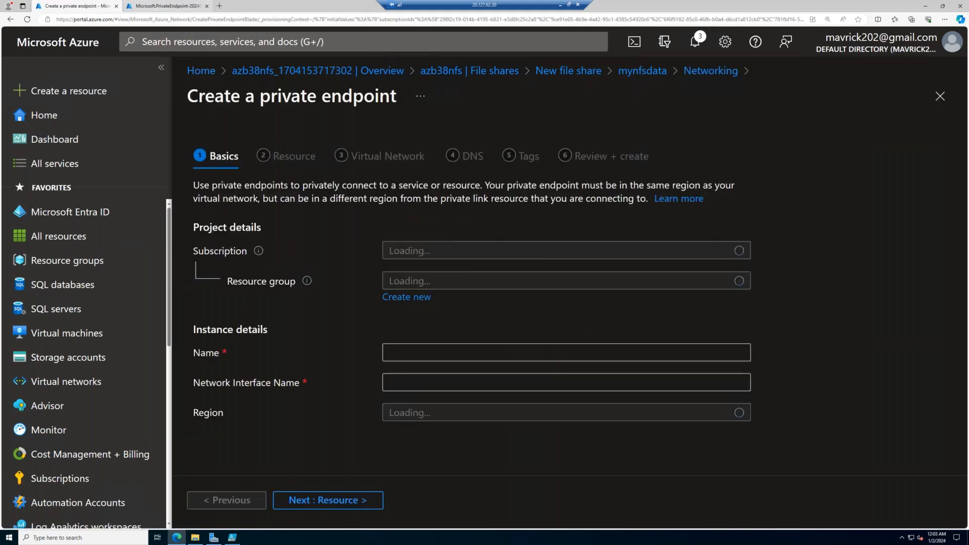
- Name the private endpoint azb38nfs-ep and continue to its resource settings
{"action": "left_click", "coordinate": [172, 6]}
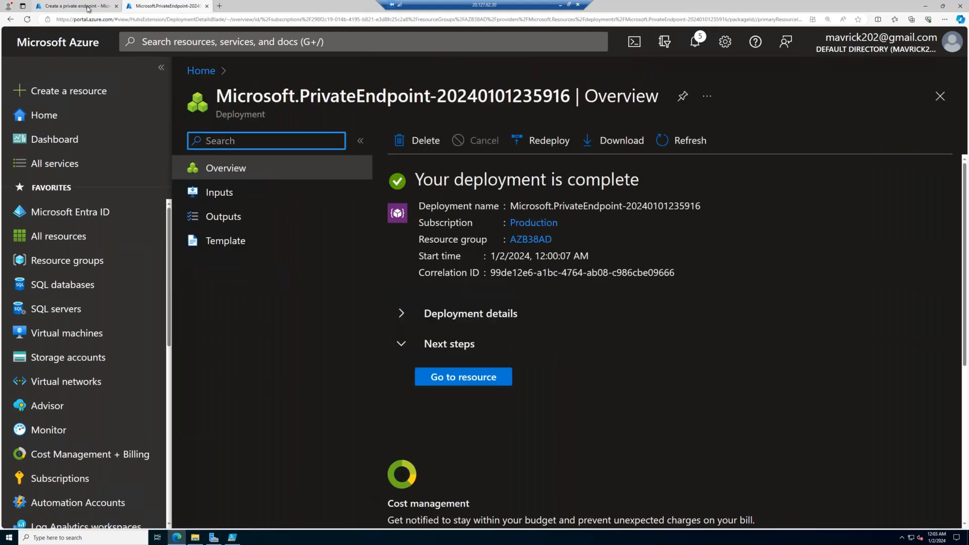
{"action": "left_click", "coordinate": [90, 7]}
{"action": "left_click", "coordinate": [405, 353]}
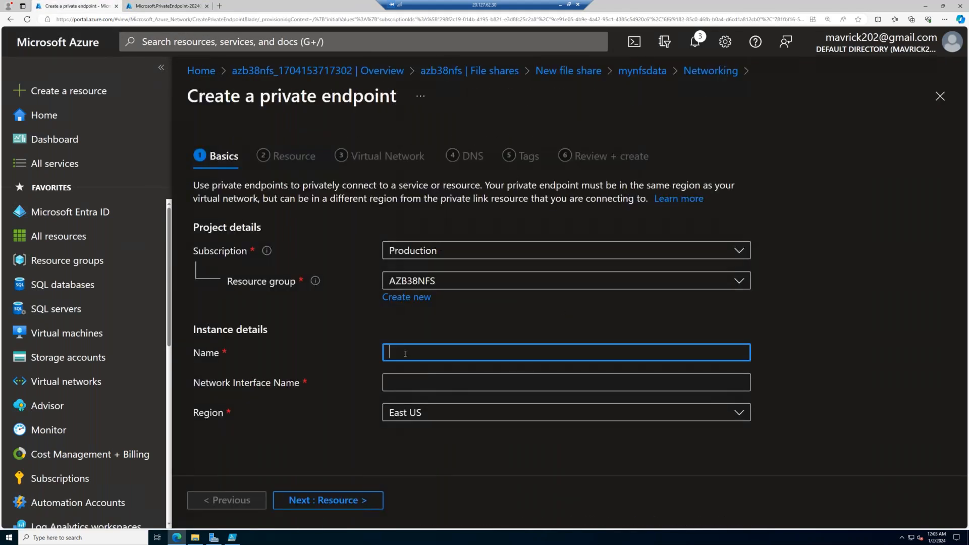
{"action": "type", "text": "azb"}
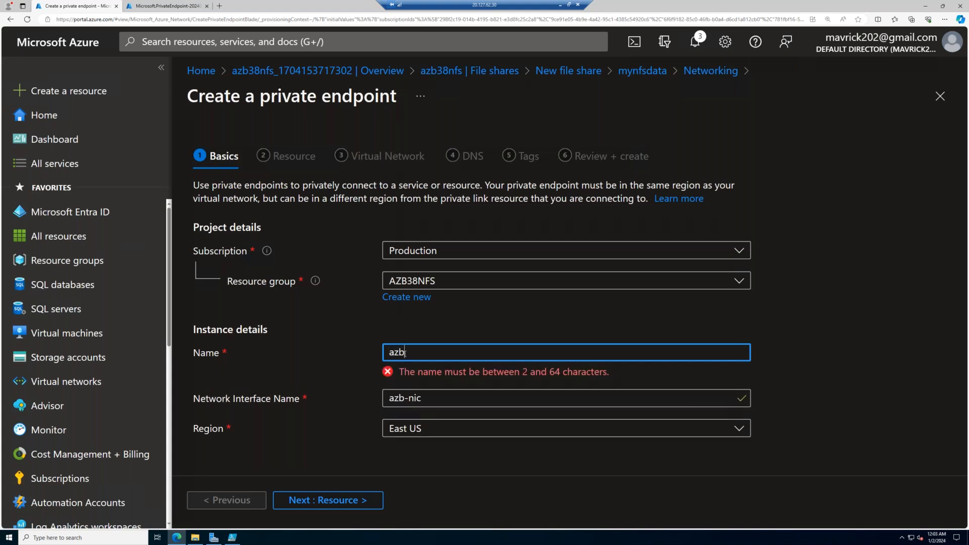
{"action": "type", "text": "38nfs-ep"}
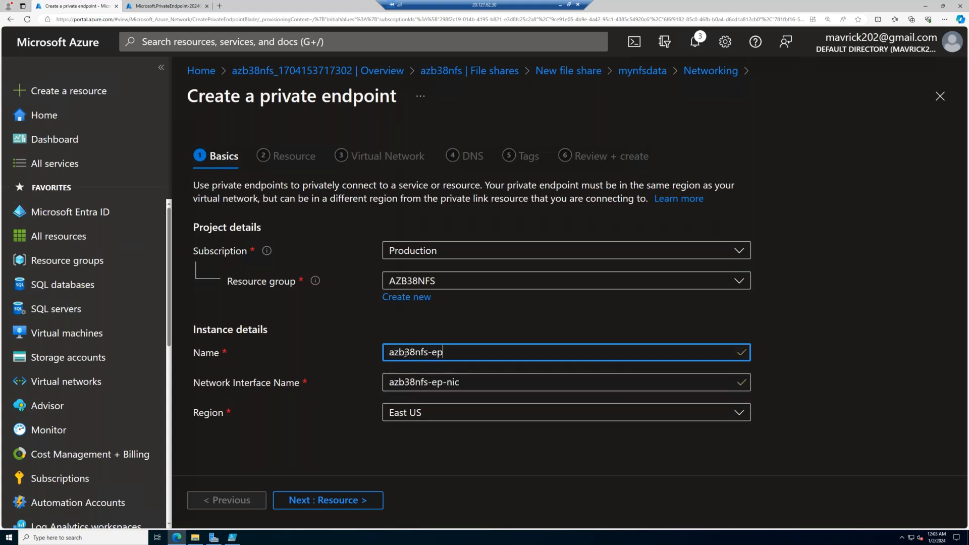
{"action": "key", "text": "Tab"}
{"action": "left_click", "coordinate": [353, 505]}
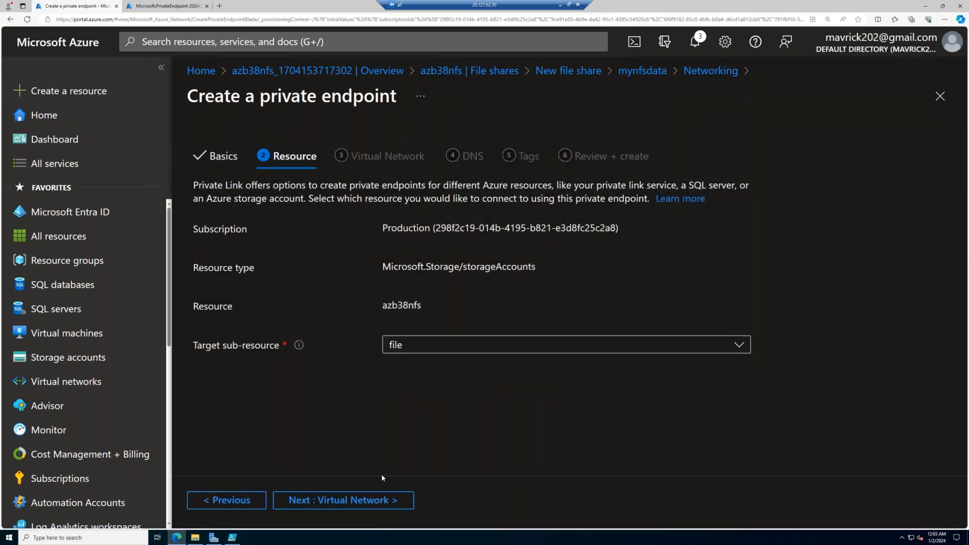
- Keep file as the target sub-resource and select AZB38AD-vNET1 as the private endpoint's virtual network
{"action": "left_click", "coordinate": [389, 504]}
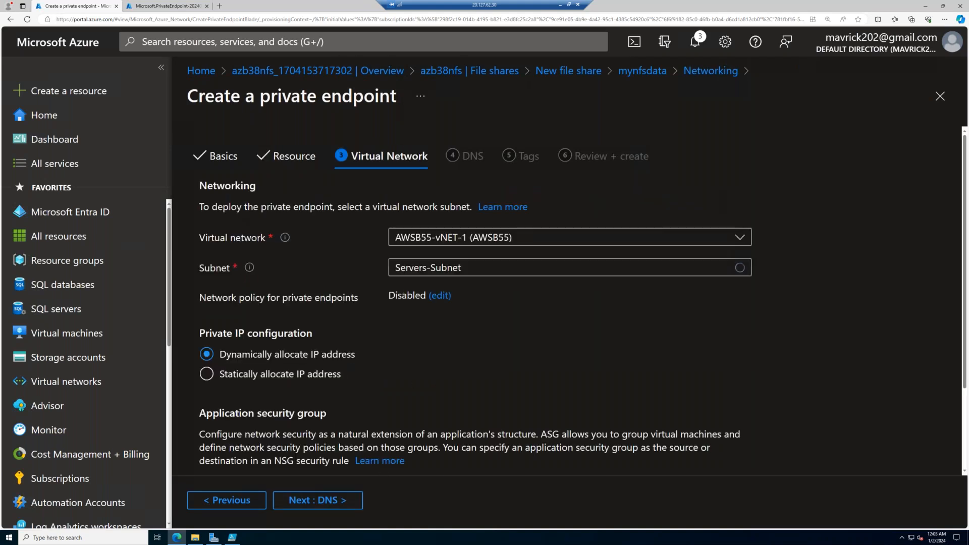
{"action": "left_click", "coordinate": [466, 241]}
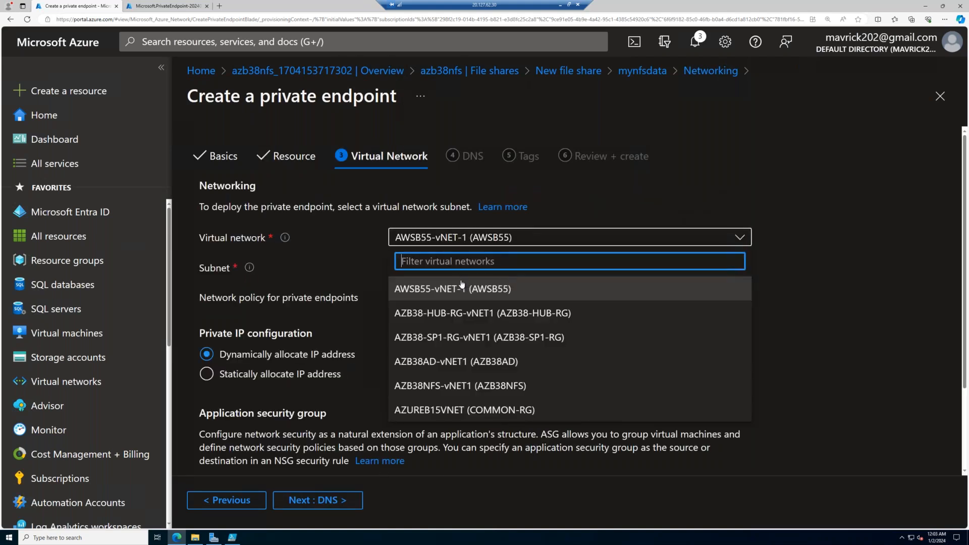
{"action": "left_click", "coordinate": [458, 360]}
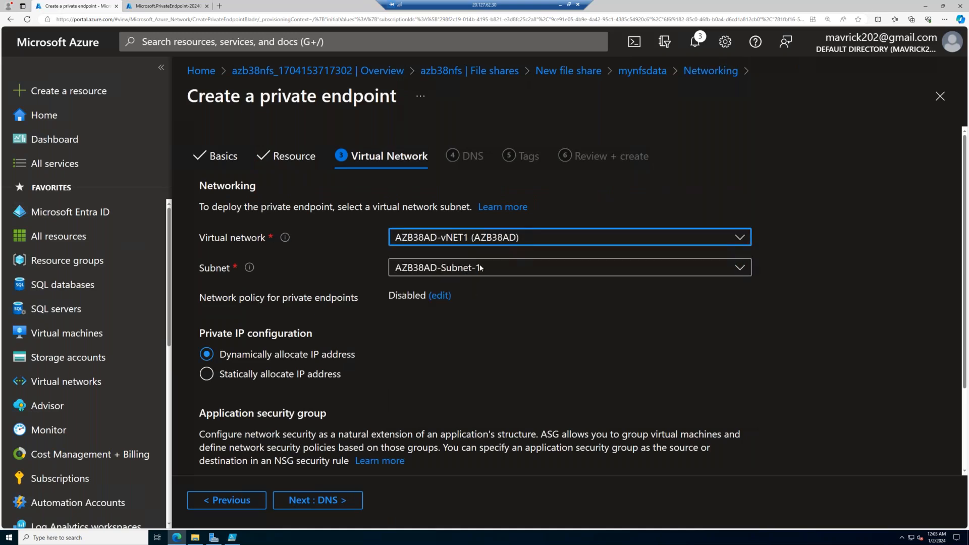
- Accept the AZB38AD-Subnet-1 network, DNS and tag settings, and create the azb38nfs-ep private endpoint
{"action": "left_click", "coordinate": [329, 508]}
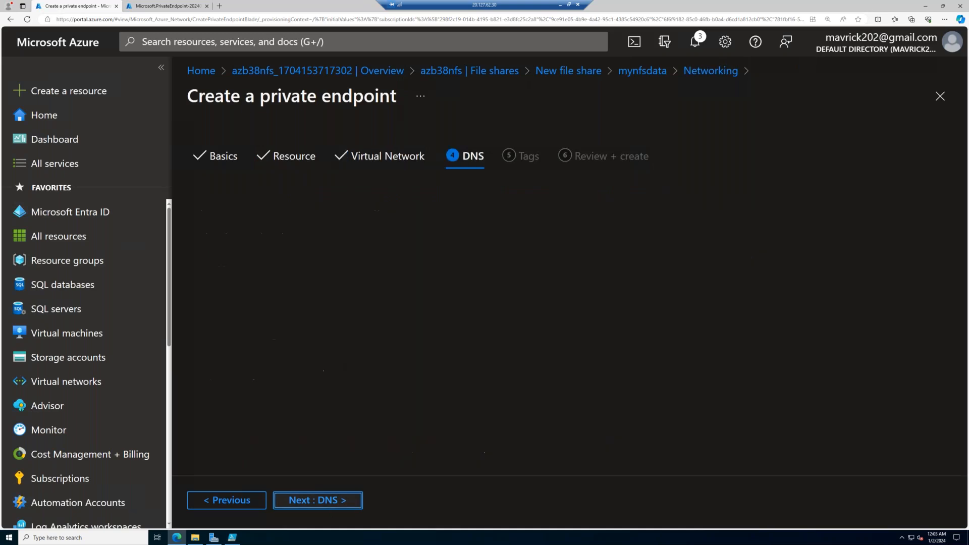
{"action": "left_click", "coordinate": [329, 504]}
{"action": "left_click", "coordinate": [348, 502]}
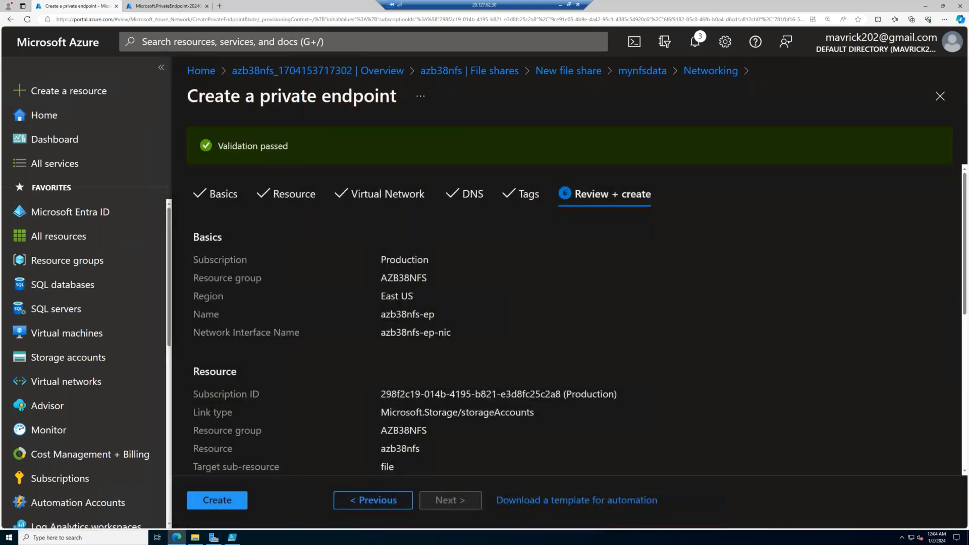
{"action": "left_click", "coordinate": [217, 500]}
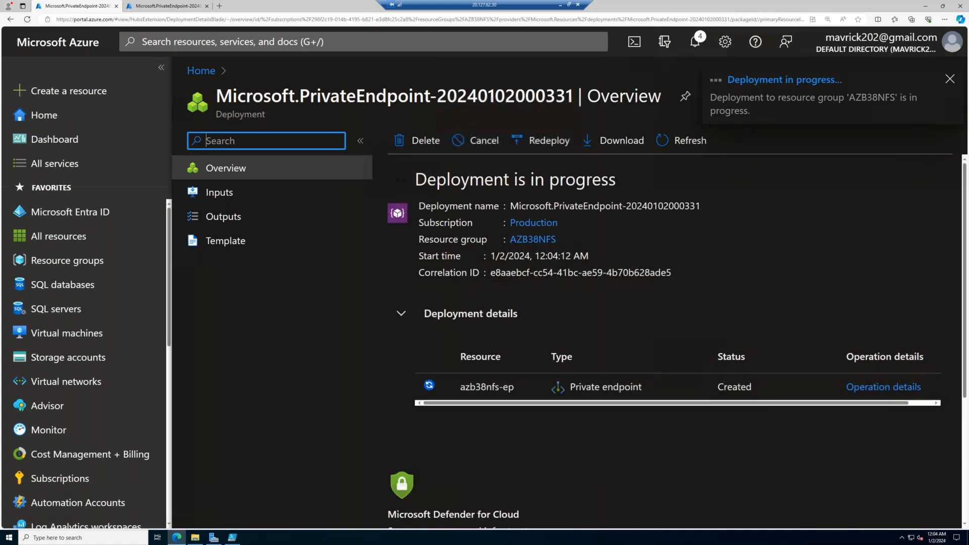
- Open the deployed azurecdn-ep private endpoint, and rerun the StorageAccount.ps1 drive-mounting script in PowerShell ISE
{"action": "left_click", "coordinate": [232, 537]}
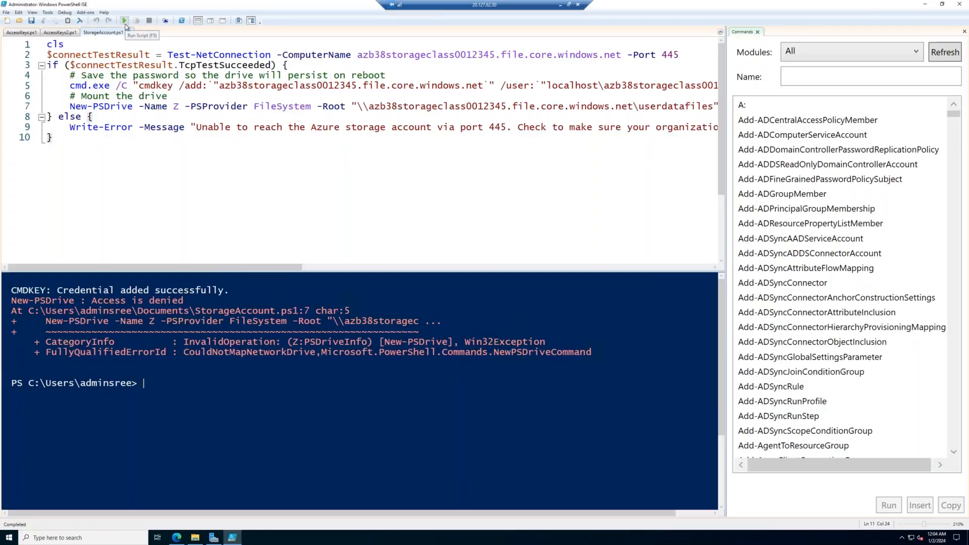
{"action": "left_click", "coordinate": [176, 537]}
{"action": "left_click", "coordinate": [196, 6]}
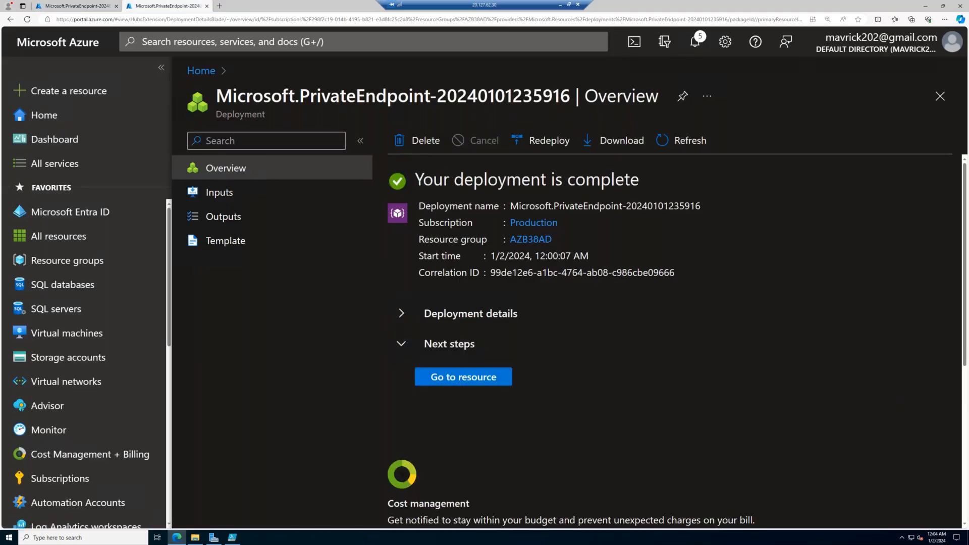
{"action": "left_click", "coordinate": [463, 377]}
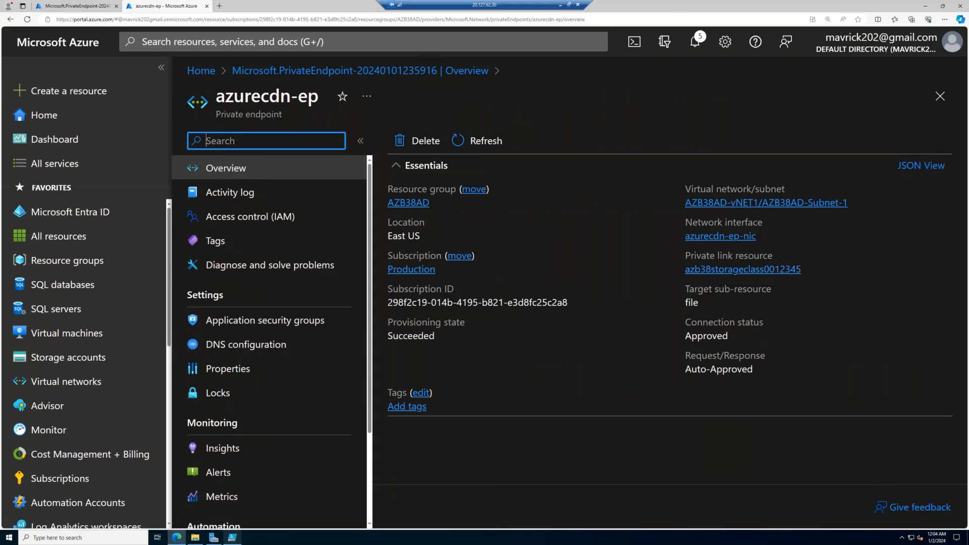
{"action": "left_click", "coordinate": [232, 539]}
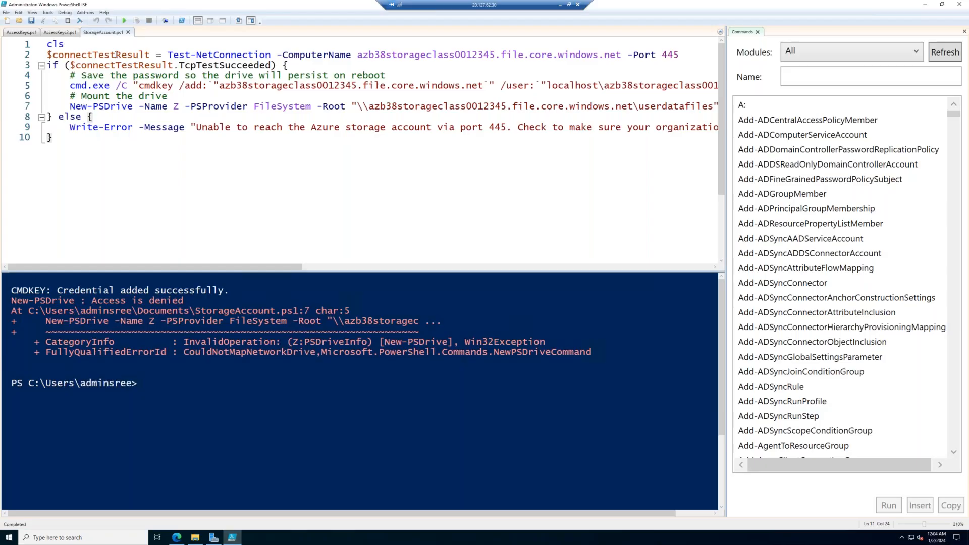
{"action": "left_click", "coordinate": [125, 21]}
- In the Azure portal, open the userdatafiles file share of the azb38storageclass0012345 storage account and review its overview
{"action": "left_click", "coordinate": [177, 539]}
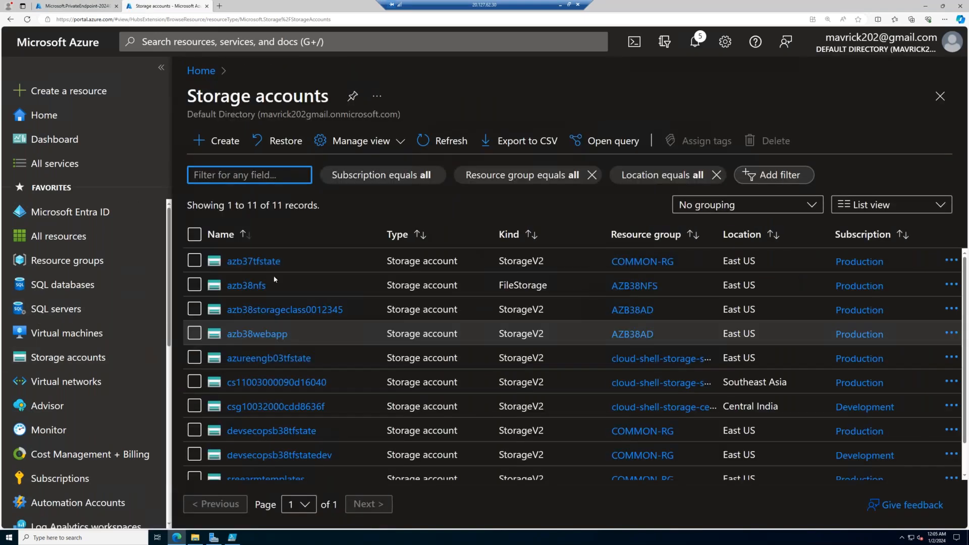
{"action": "left_click", "coordinate": [256, 310]}
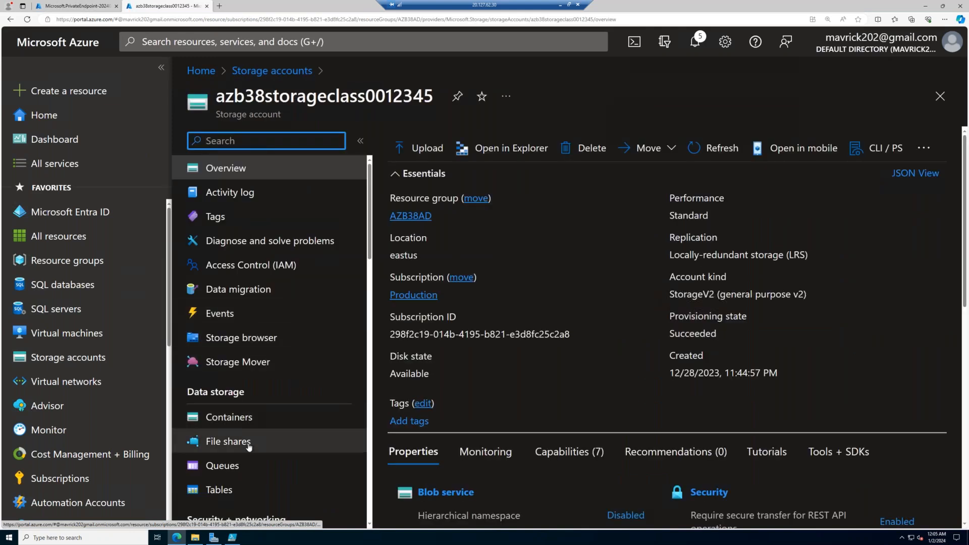
{"action": "left_click", "coordinate": [222, 441]}
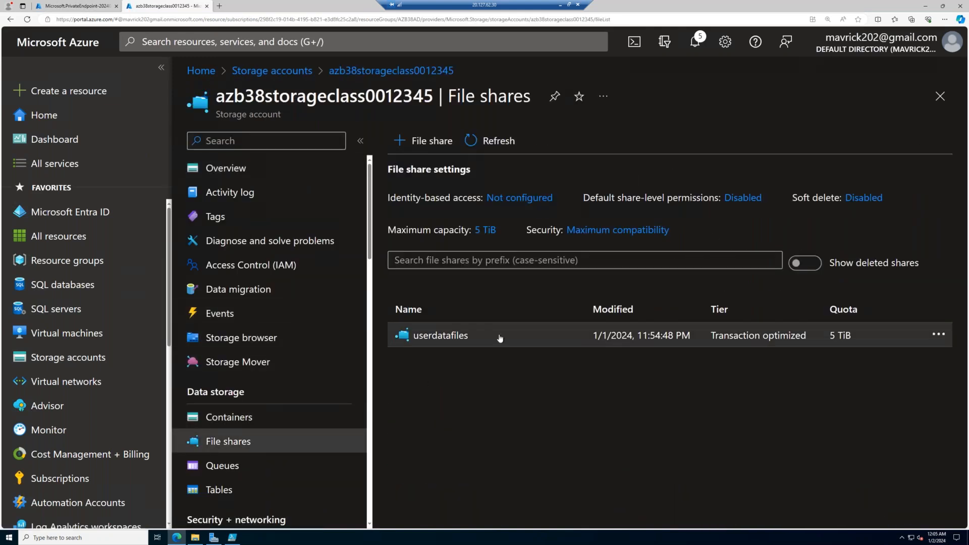
{"action": "left_click", "coordinate": [499, 338]}
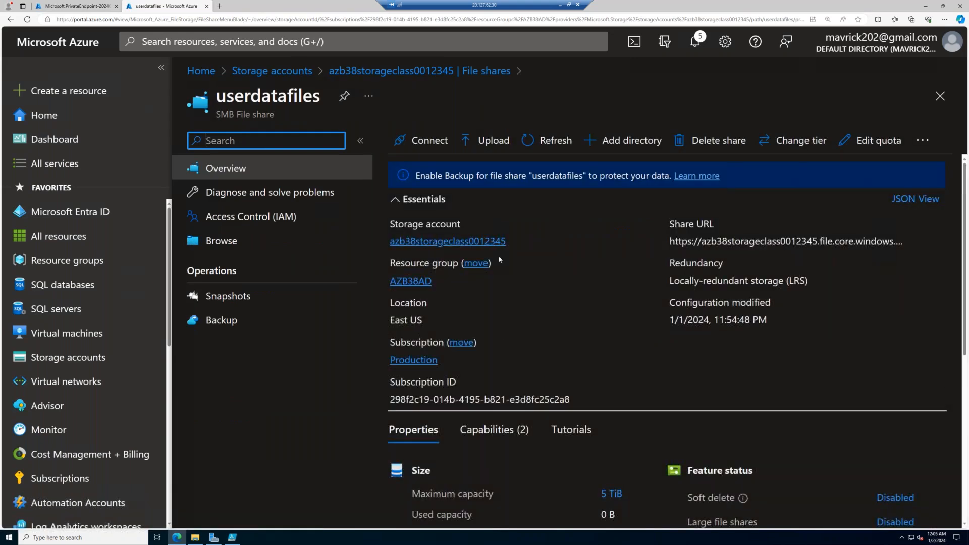
{"action": "scroll", "coordinate": [499, 259], "scroll_direction": "down", "scroll_amount": 3}
{"action": "scroll", "coordinate": [429, 202], "scroll_direction": "up", "scroll_amount": 3}
- Show the userdatafiles share's Windows connection script for drive Z with storage account key authentication
{"action": "left_click", "coordinate": [426, 141]}
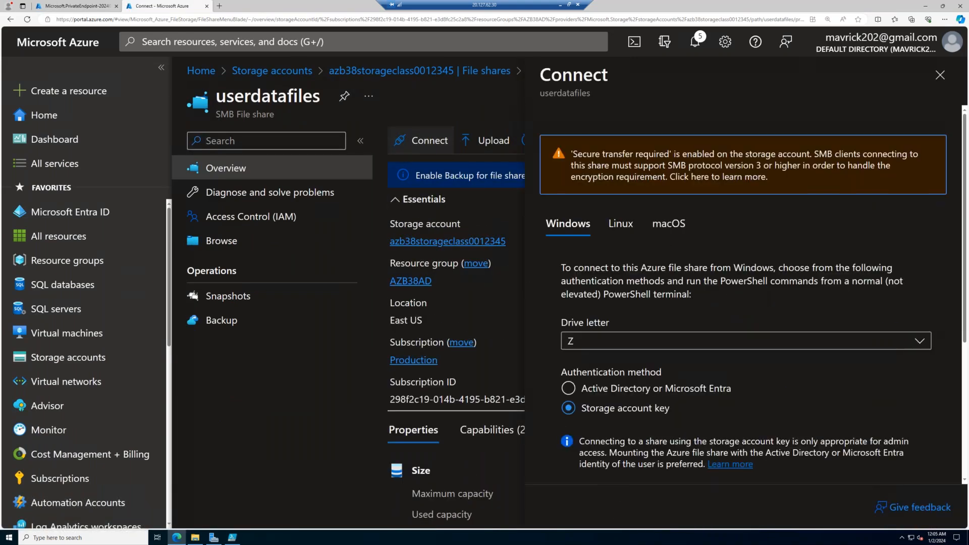
{"action": "scroll", "coordinate": [668, 361], "scroll_direction": "down", "scroll_amount": 1}
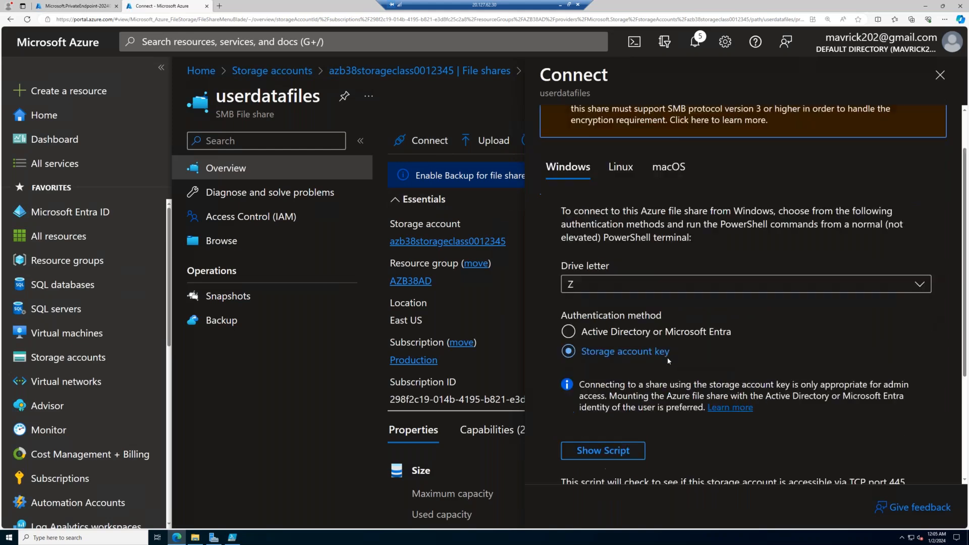
{"action": "scroll", "coordinate": [669, 360], "scroll_direction": "down", "scroll_amount": 3}
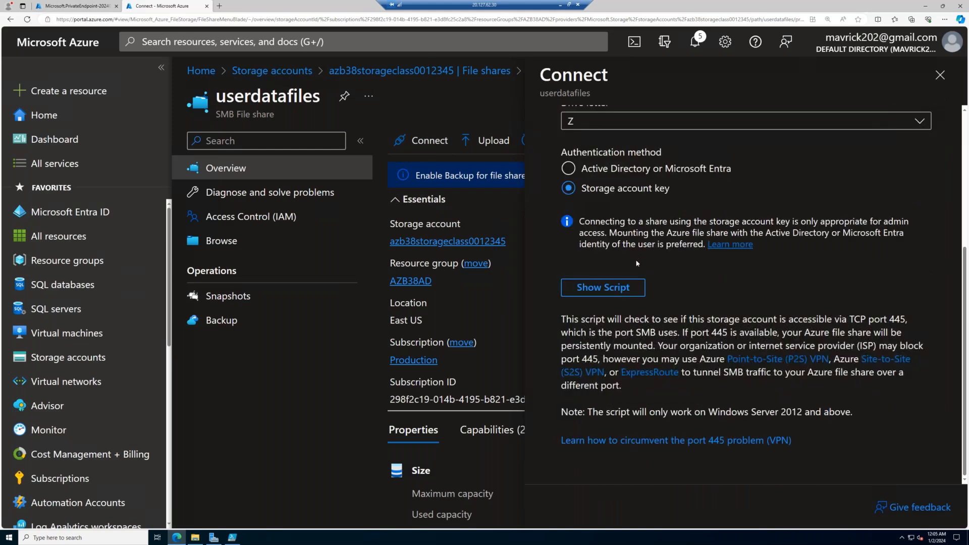
{"action": "left_click", "coordinate": [620, 291]}
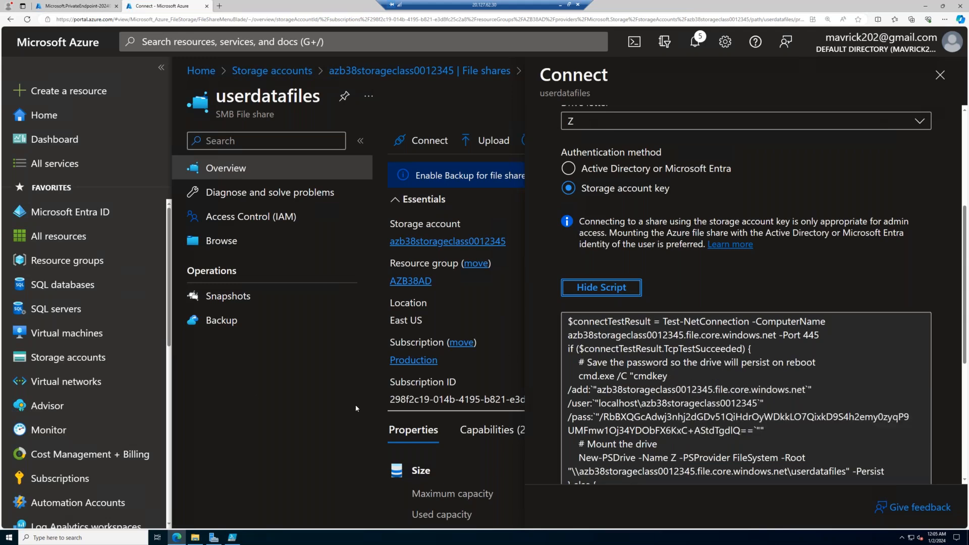
- Open a Command Prompt, list the server's full network configuration with ipconfig /all, and examine it in a maximized window
{"action": "key", "text": "super+r"}
{"action": "key", "text": "Return"}
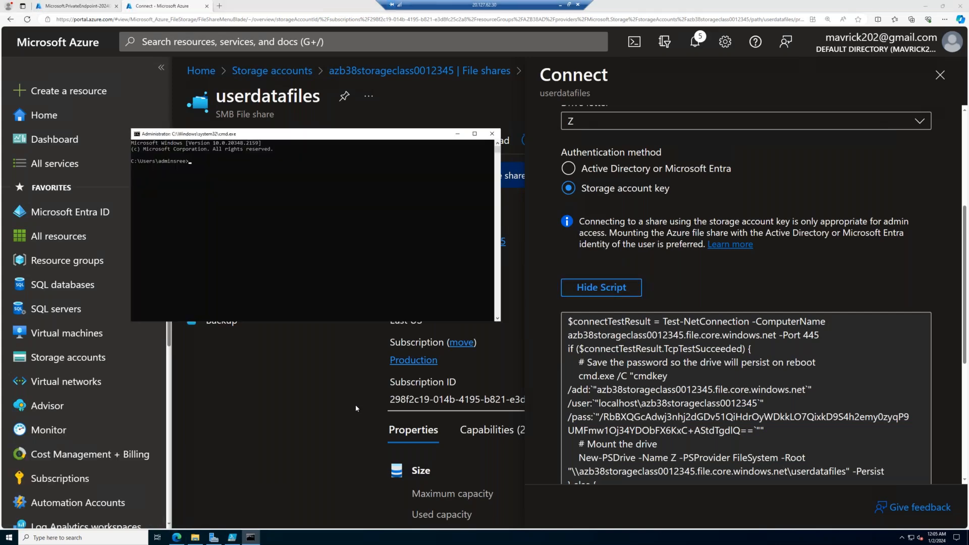
{"action": "type", "text": "ipconfig /all"}
{"action": "key", "text": "Return"}
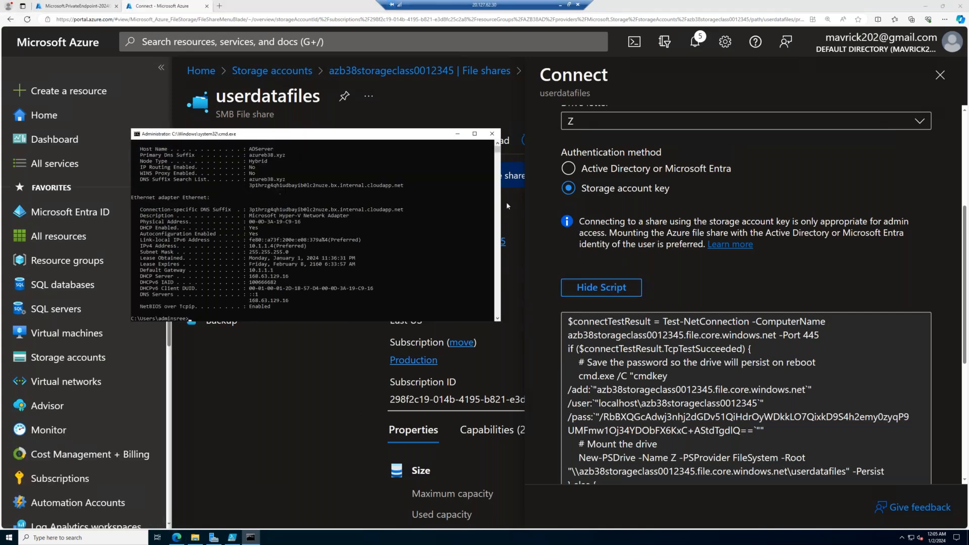
{"action": "left_click", "coordinate": [474, 133]}
{"action": "scroll", "coordinate": [283, 313], "scroll_direction": "up", "scroll_amount": 5, "text": "ctrl"}
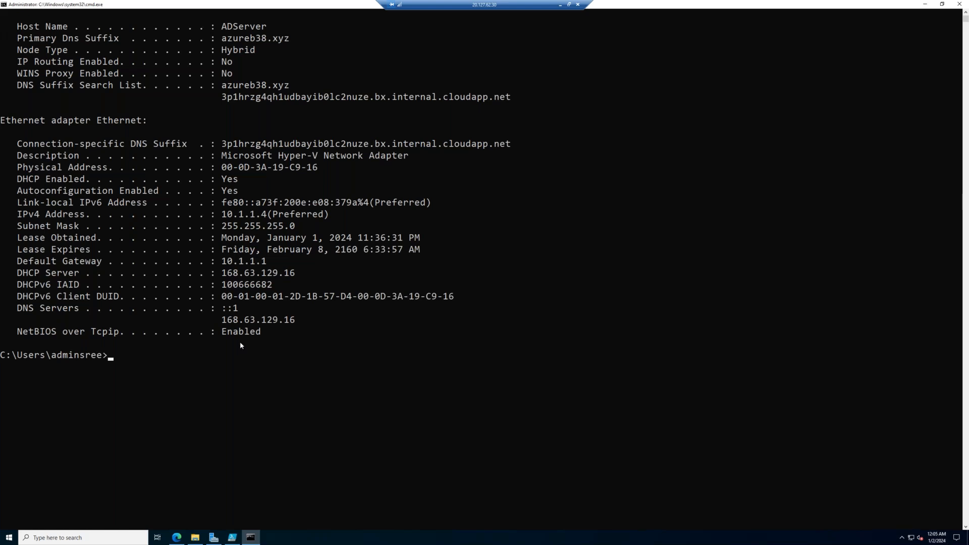
- Look up azb38storageclass0012345.file.core.windows.net with nslookup, copying the host name from the share's connection script
{"action": "type", "text": "nslookup"}
{"action": "left_click", "coordinate": [176, 537]}
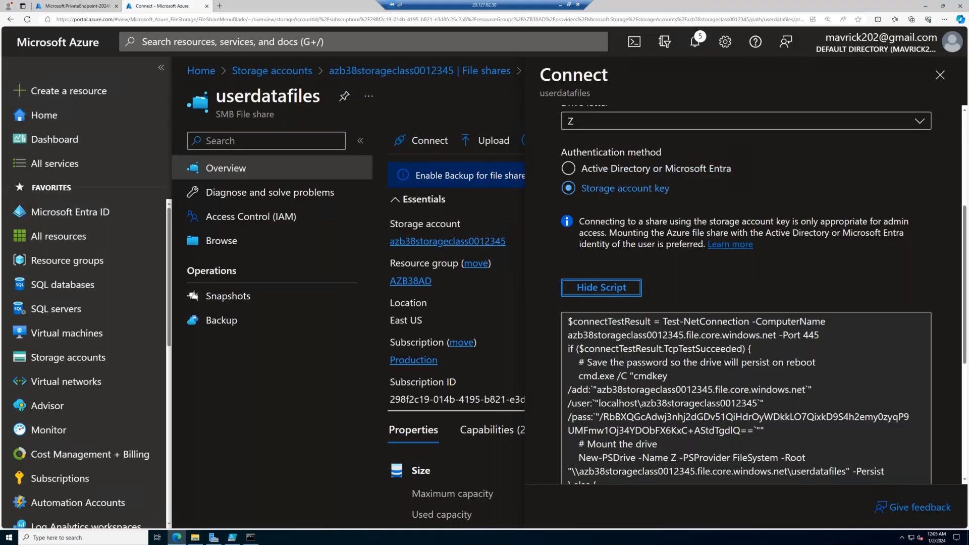
{"action": "mouse_move", "coordinate": [777, 337]}
{"action": "left_mouse_down"}
{"action": "mouse_move", "coordinate": [588, 335]}
{"action": "mouse_move", "coordinate": [779, 334]}
{"action": "left_mouse_up"}
{"action": "key", "text": "ctrl+c"}
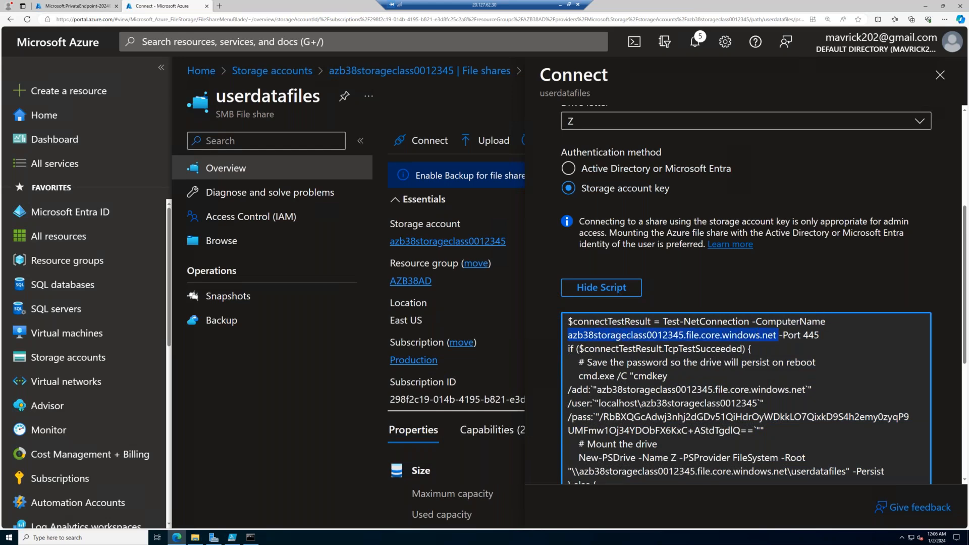
{"action": "key", "text": "alt+Tab"}
{"action": "key", "text": "ctrl+v"}
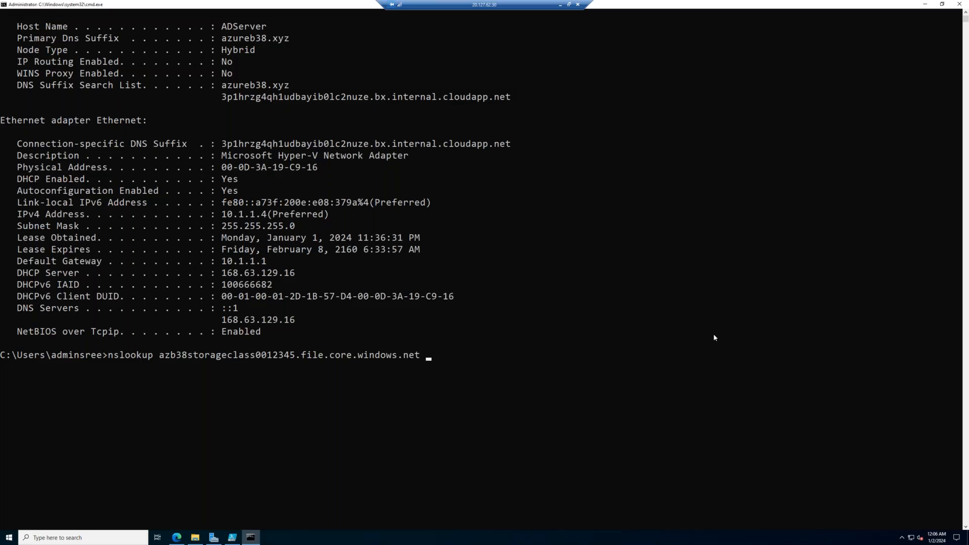
{"action": "key", "text": "Return"}
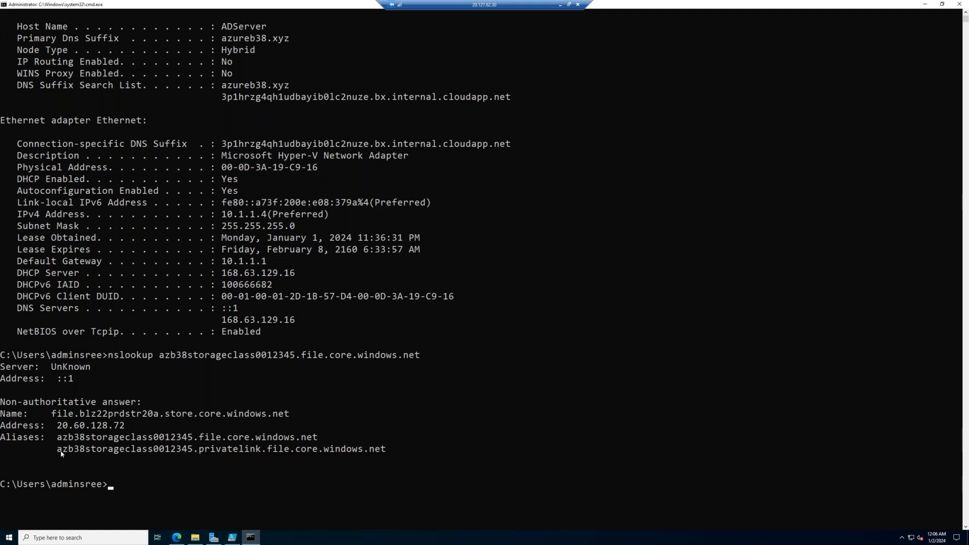
- Look up the alias azb38storageclass0012345.privatelink.file.core.windows.net with nslookup
{"action": "type", "text": "nslookup"}
{"action": "left_click_drag", "start_coordinate": [58, 449], "coordinate": [385, 450]}
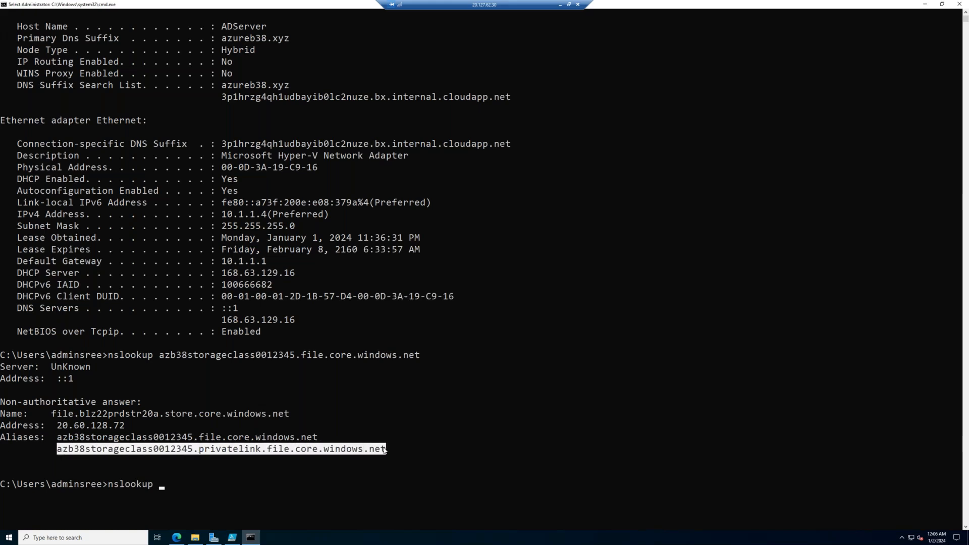
{"action": "key", "text": "ctrl+c"}
{"action": "key", "text": "ctrl+v"}
{"action": "key", "text": "Return"}
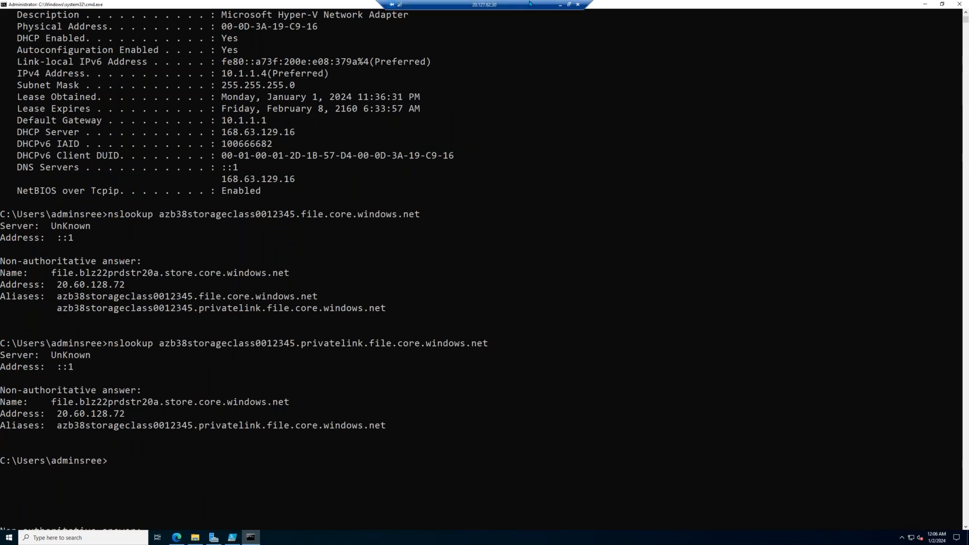
- Minimize the remote session, open the virtual machines list in the local Firefox portal discarding unsaved edits, and copy NFSVM1's public IP address
{"action": "left_click", "coordinate": [560, 6]}
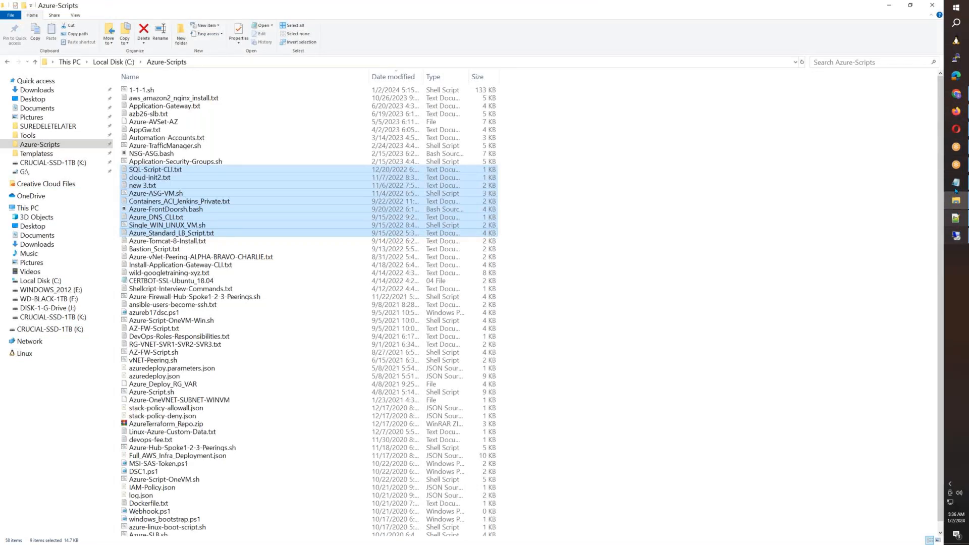
{"action": "left_click", "coordinate": [956, 111]}
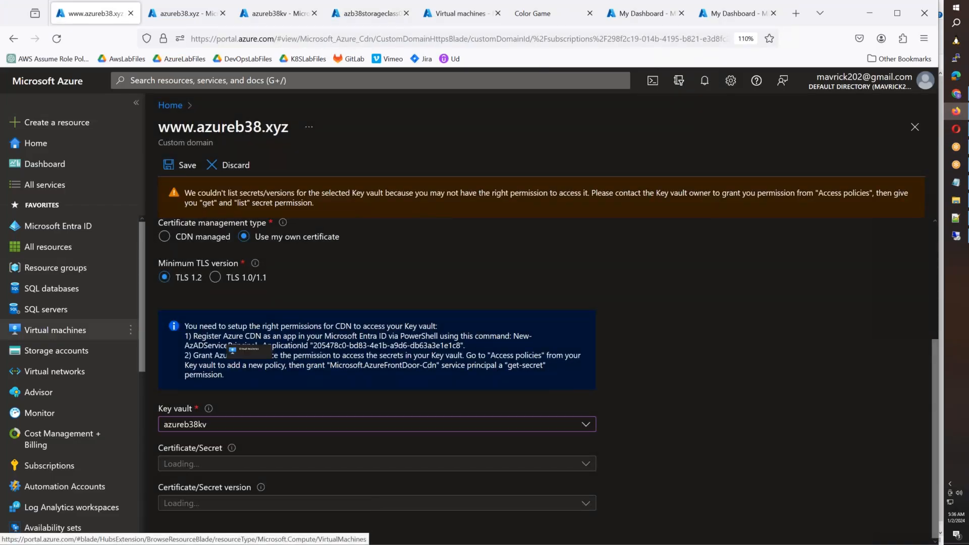
{"action": "left_click", "coordinate": [49, 333]}
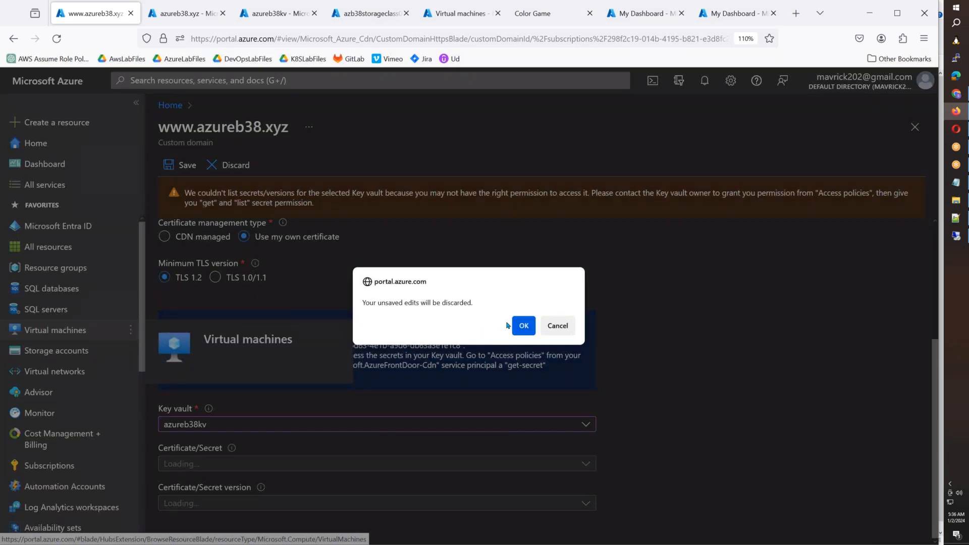
{"action": "left_click", "coordinate": [523, 325]}
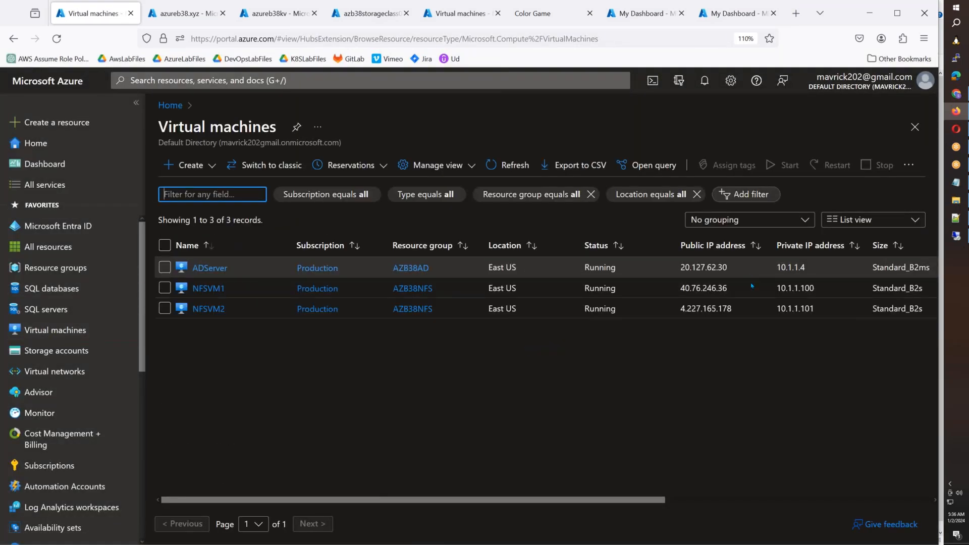
{"action": "left_click_drag", "start_coordinate": [727, 288], "coordinate": [680, 288]}
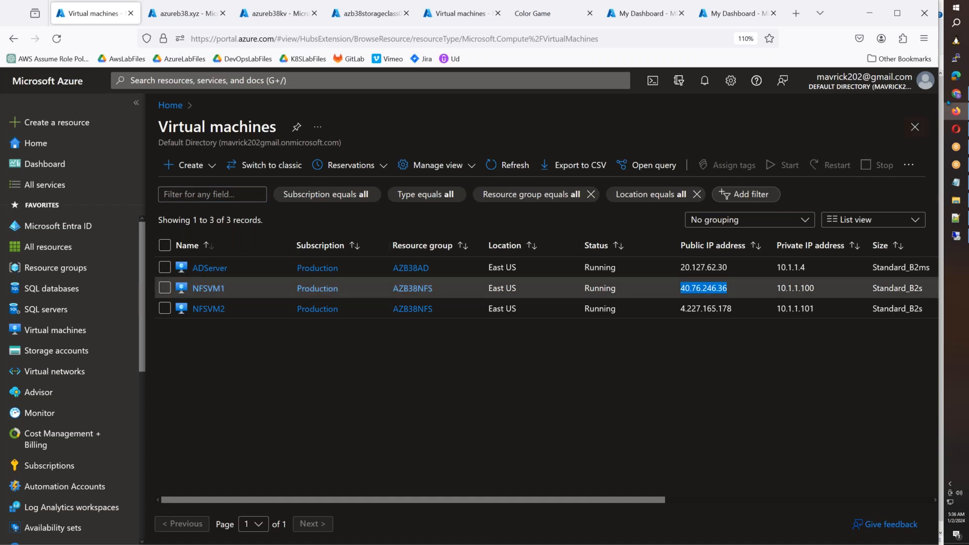
- Open an SSH connection to 40.76.246.36 in PuTTY using the saved administrator session, and accept the server's host key
{"action": "left_click", "coordinate": [956, 58]}
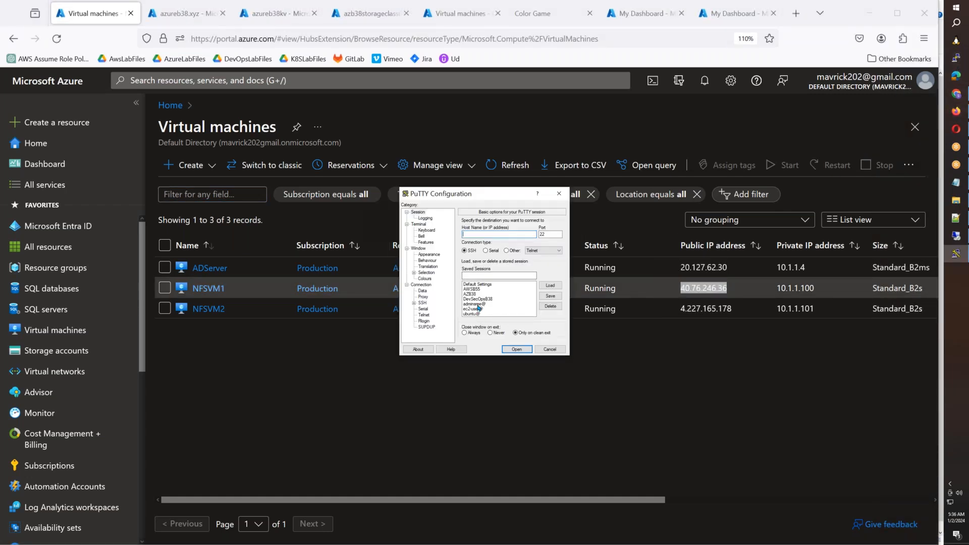
{"action": "left_click", "coordinate": [477, 304]}
{"action": "left_click", "coordinate": [549, 285]}
{"action": "left_click", "coordinate": [503, 235]}
{"action": "key", "text": "ctrl+v"}
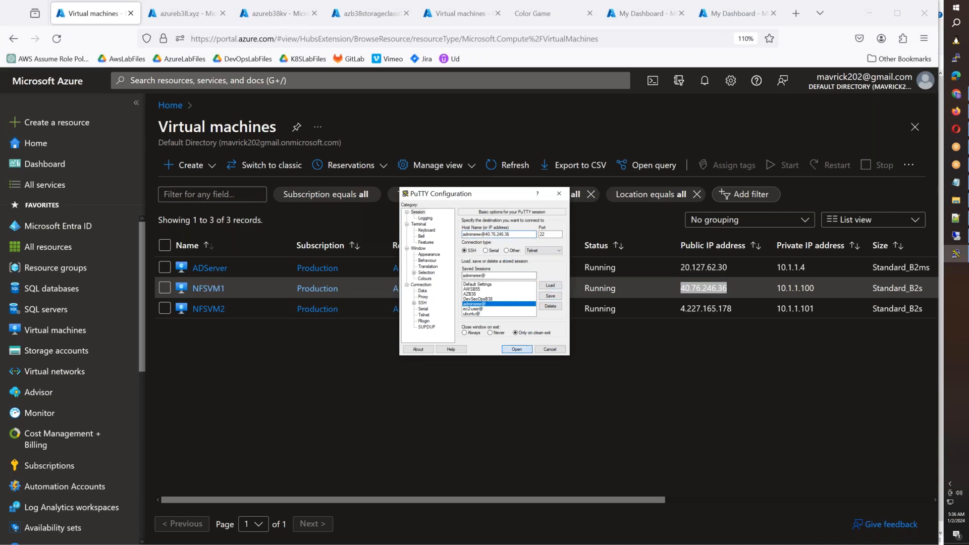
{"action": "left_click", "coordinate": [516, 349]}
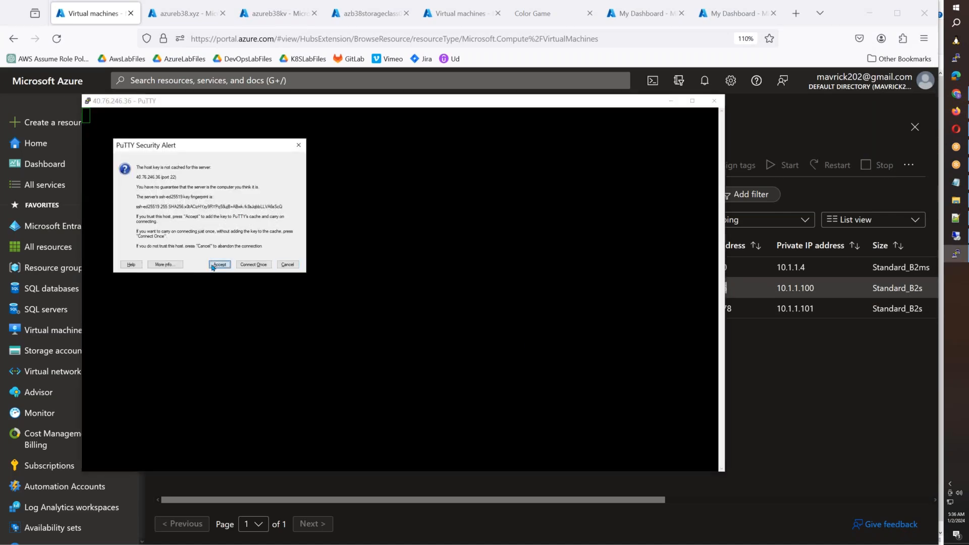
{"action": "left_click", "coordinate": [219, 264]}
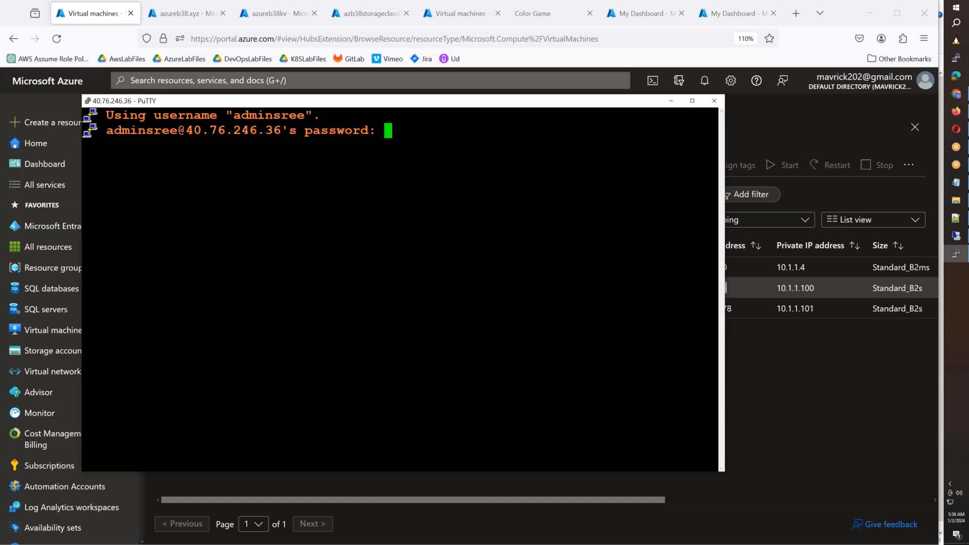
- Log in to NFSVM1 with the account password, maximize the terminal, and switch to root with sudo su -
{"action": "key", "text": "Return"}
{"action": "left_click", "coordinate": [692, 102]}
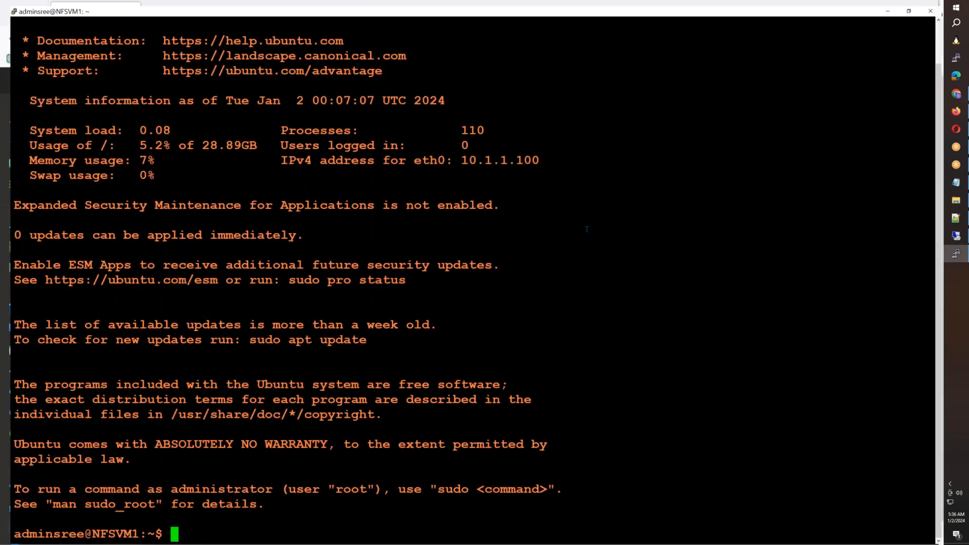
{"action": "type", "text": "sudo su -"}
{"action": "key", "text": "Return"}
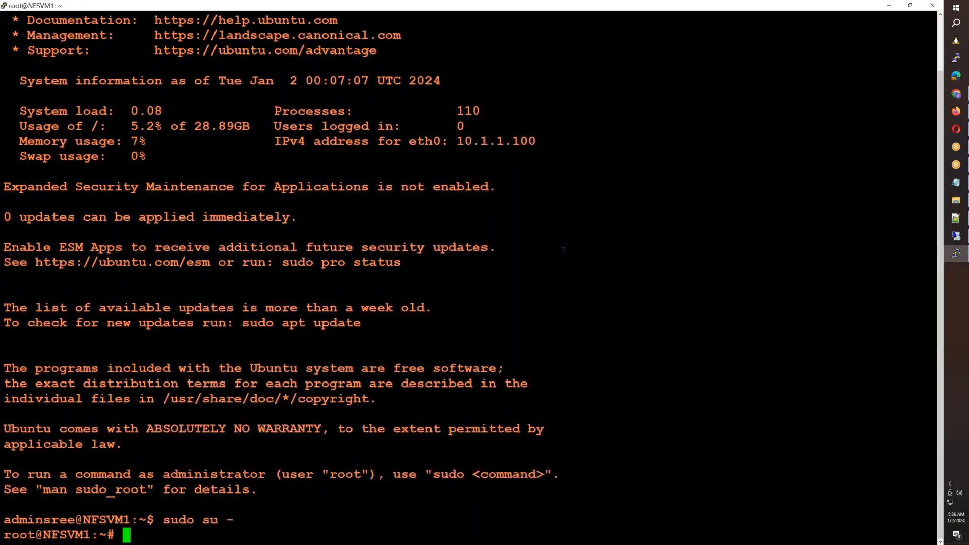
- Clear the NFSVM1 terminal, begin an nslookup command, and switch to the remote desktop session for the storage host name
{"action": "key", "text": "ctrl+l"}
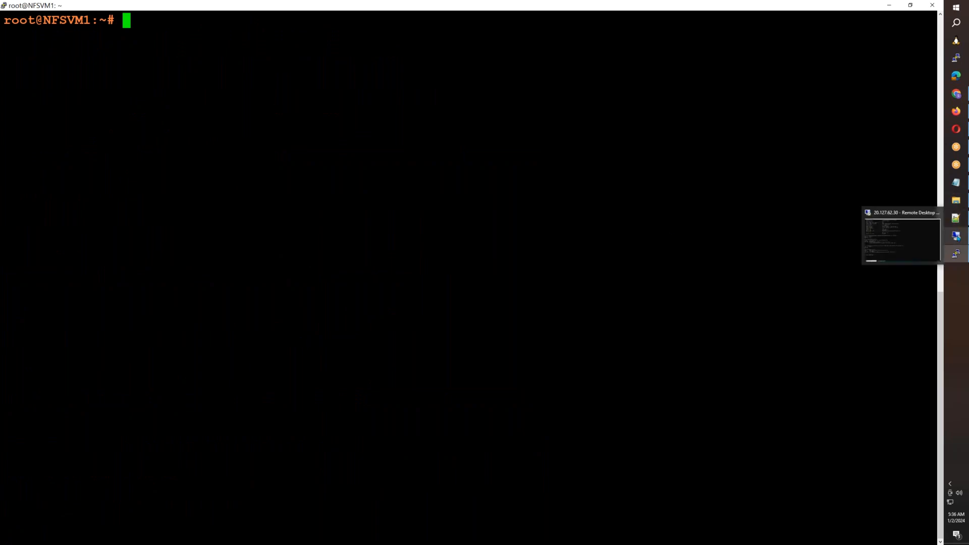
{"action": "type", "text": "nslookup"}
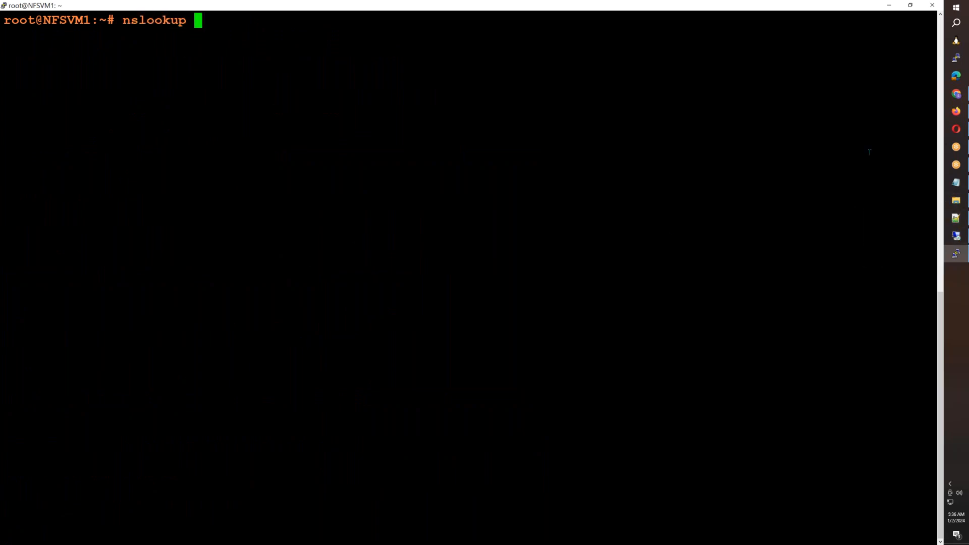
{"action": "left_click", "coordinate": [955, 236]}
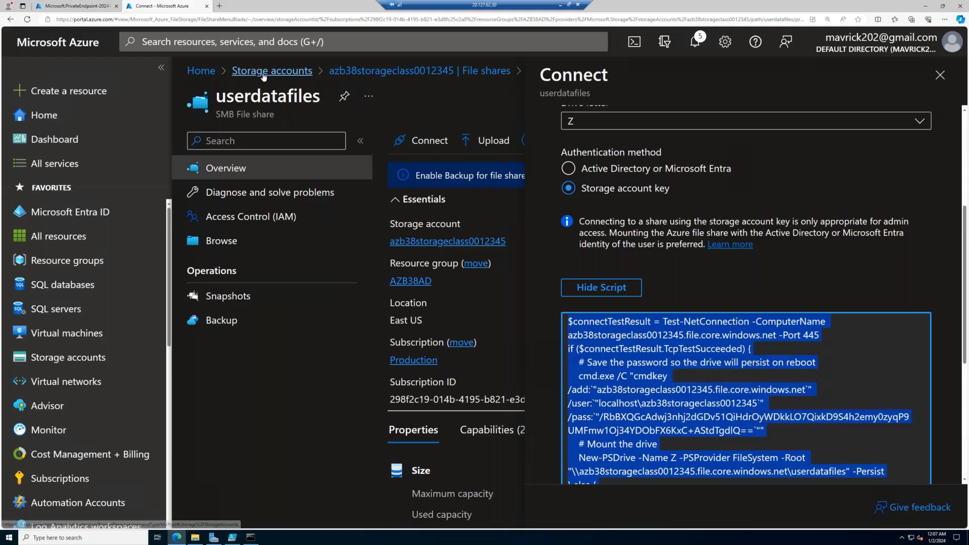
- Open the NFS share mynfsdata in storage account azb38nfs and display its Linux connection instructions
{"action": "left_click", "coordinate": [75, 5]}
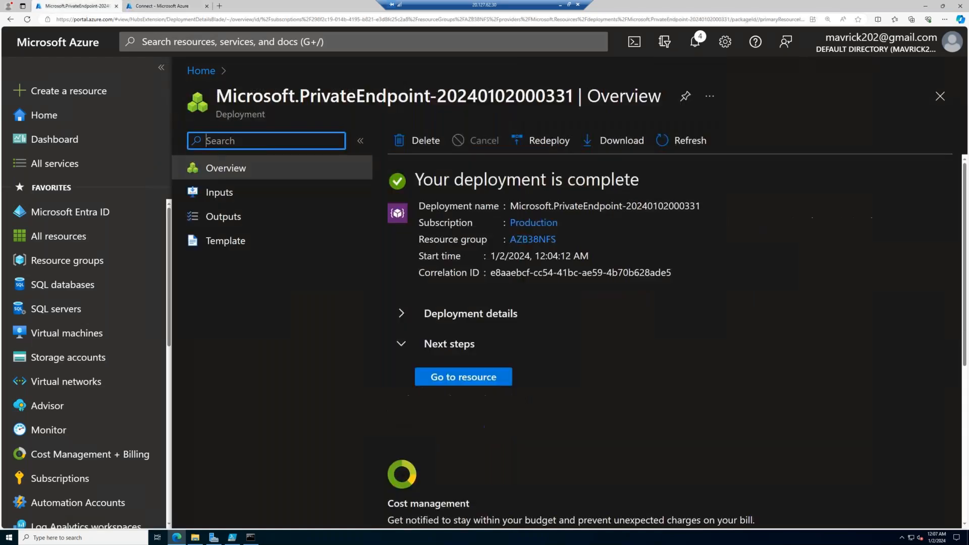
{"action": "left_click", "coordinate": [463, 376]}
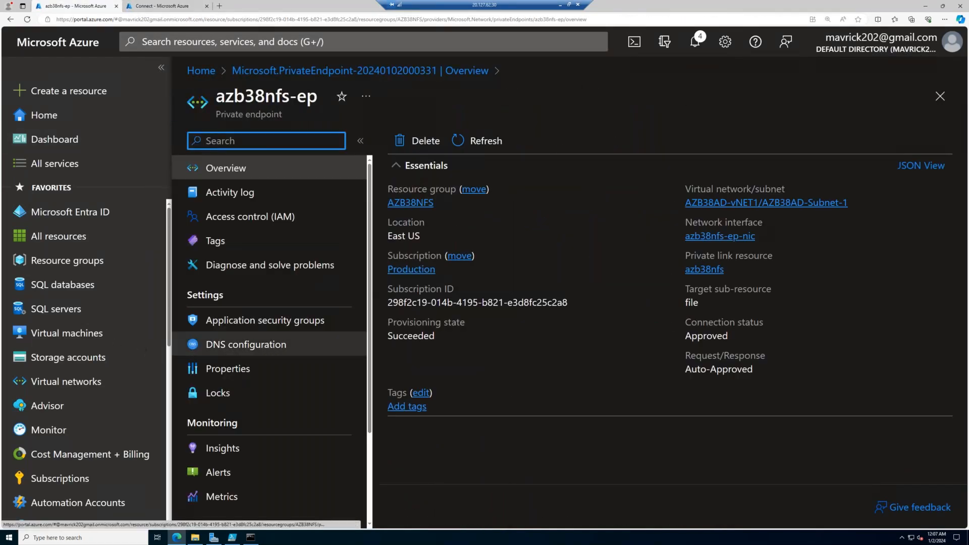
{"action": "left_click", "coordinate": [68, 357]}
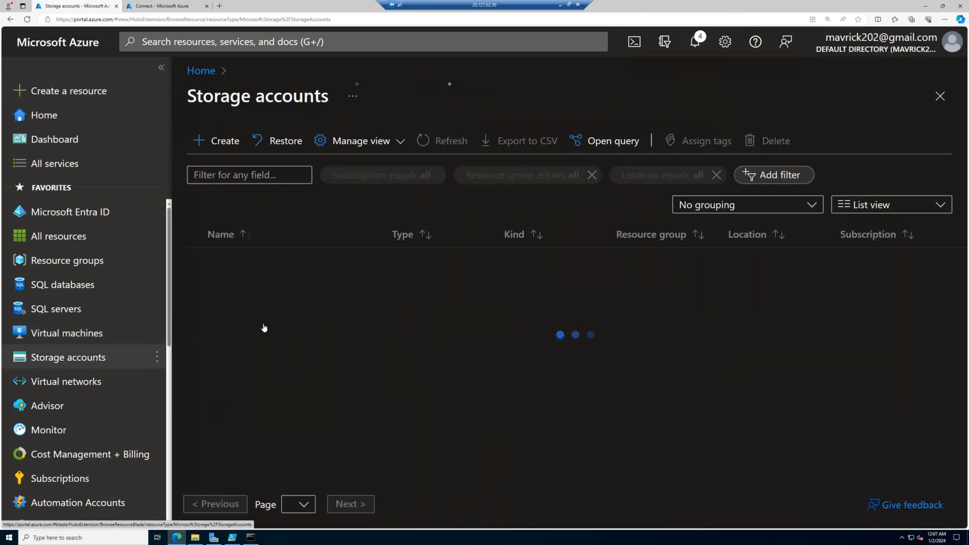
{"action": "left_click", "coordinate": [212, 283]}
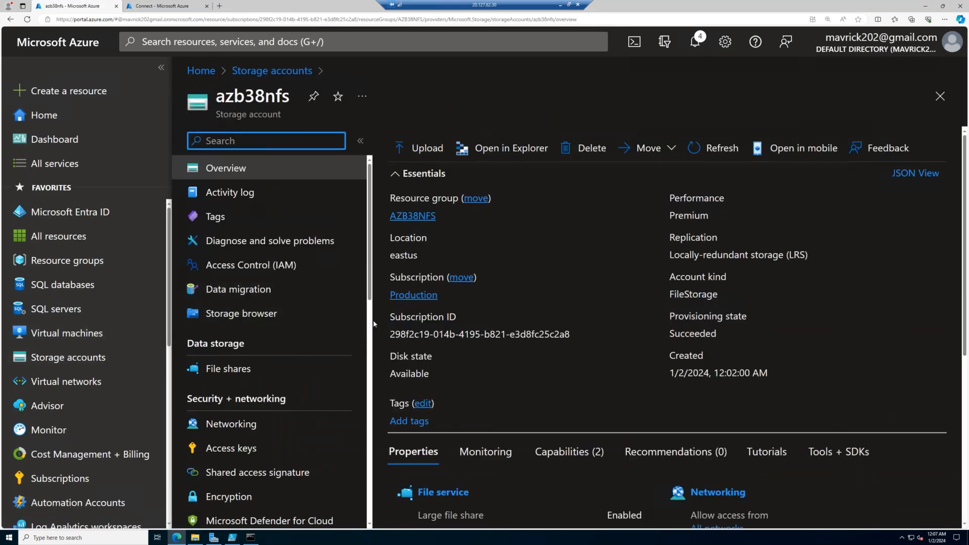
{"action": "left_click", "coordinate": [232, 369]}
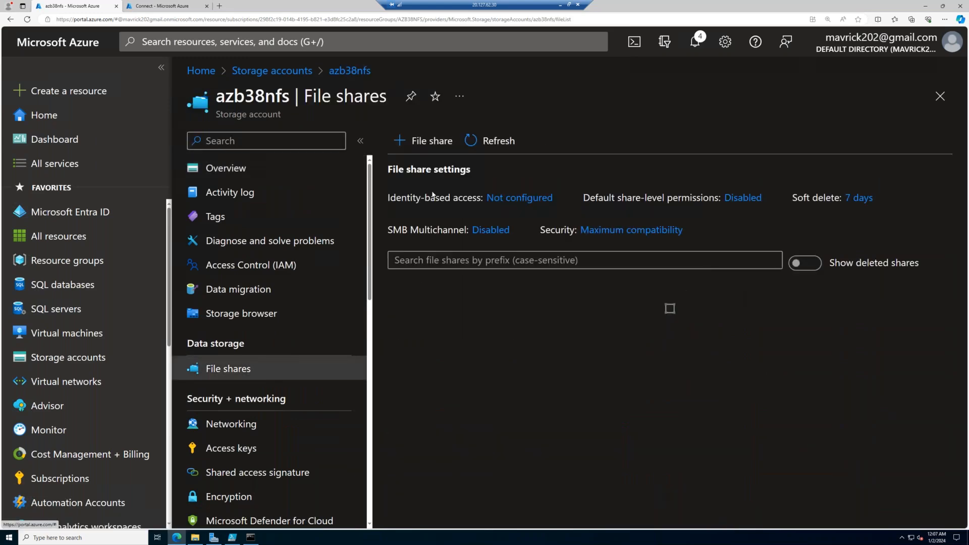
{"action": "left_click", "coordinate": [429, 335]}
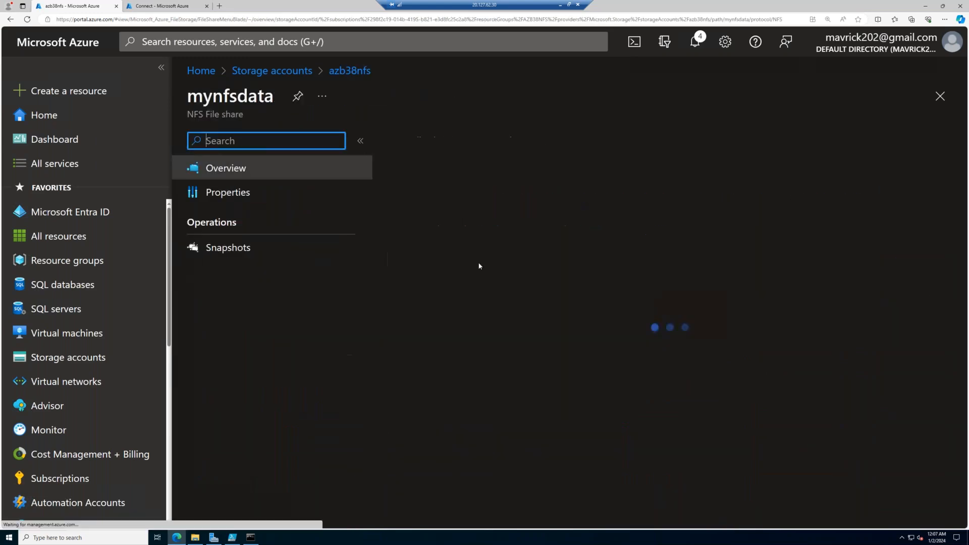
{"action": "scroll", "coordinate": [531, 402], "scroll_direction": "down", "scroll_amount": 2}
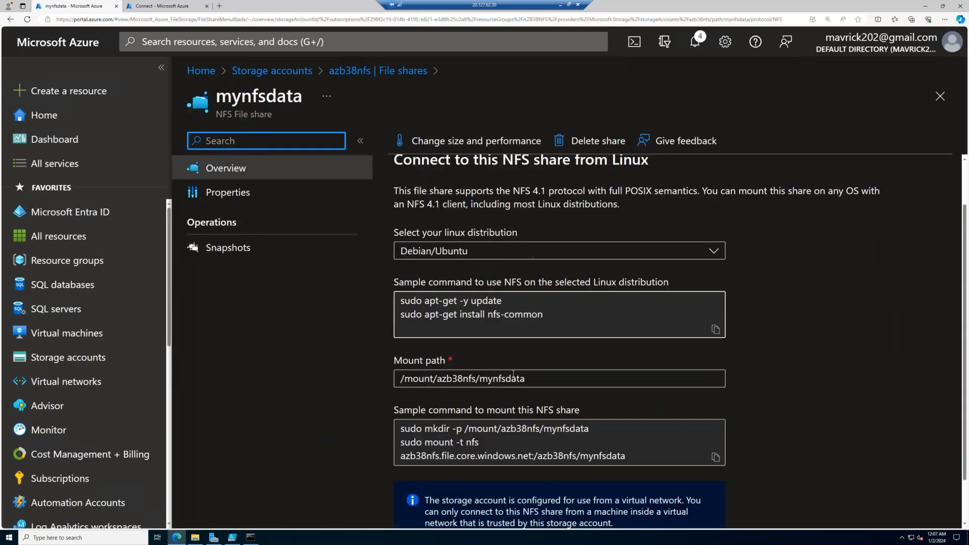
- Copy azb38nfs.file.core.windows.net from the sample mount command, look it up on NFSVM1 with nslookup, and examine the returned address and alias
{"action": "left_click", "coordinate": [535, 403]}
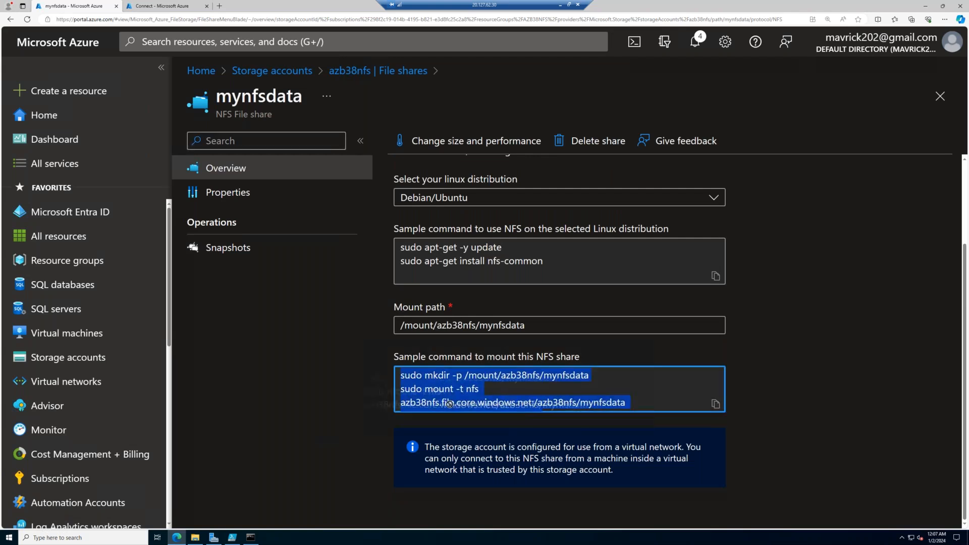
{"action": "left_click", "coordinate": [410, 403]}
{"action": "left_click_drag", "start_coordinate": [401, 402], "coordinate": [533, 402]}
{"action": "key", "text": "super+c"}
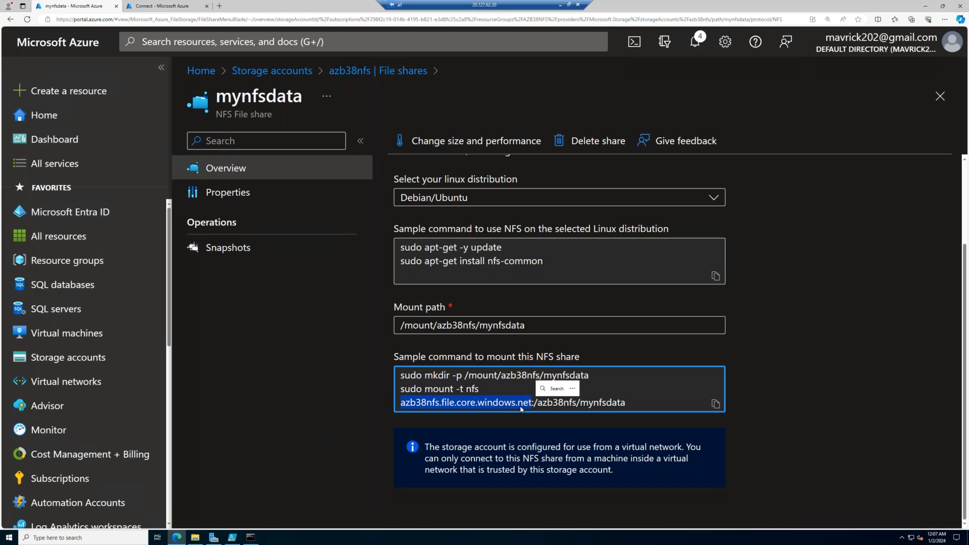
{"action": "left_click", "coordinate": [560, 4]}
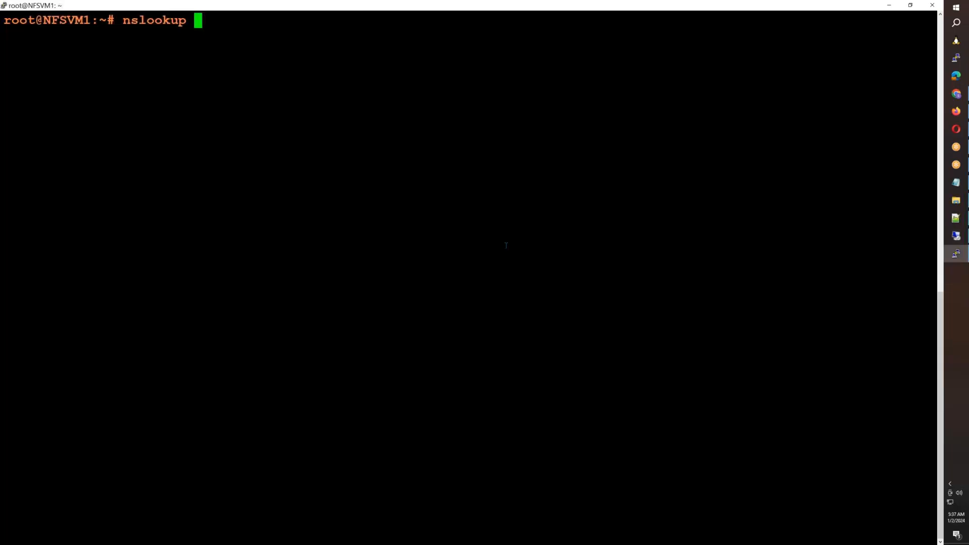
{"action": "right_click", "coordinate": [498, 285]}
{"action": "key", "text": "Return"}
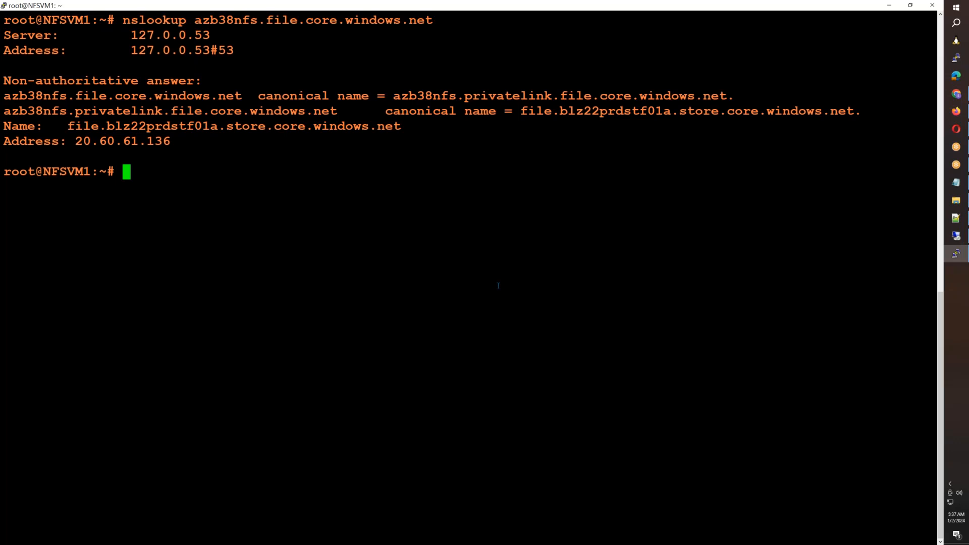
{"action": "left_click_drag", "start_coordinate": [77, 141], "coordinate": [165, 141]}
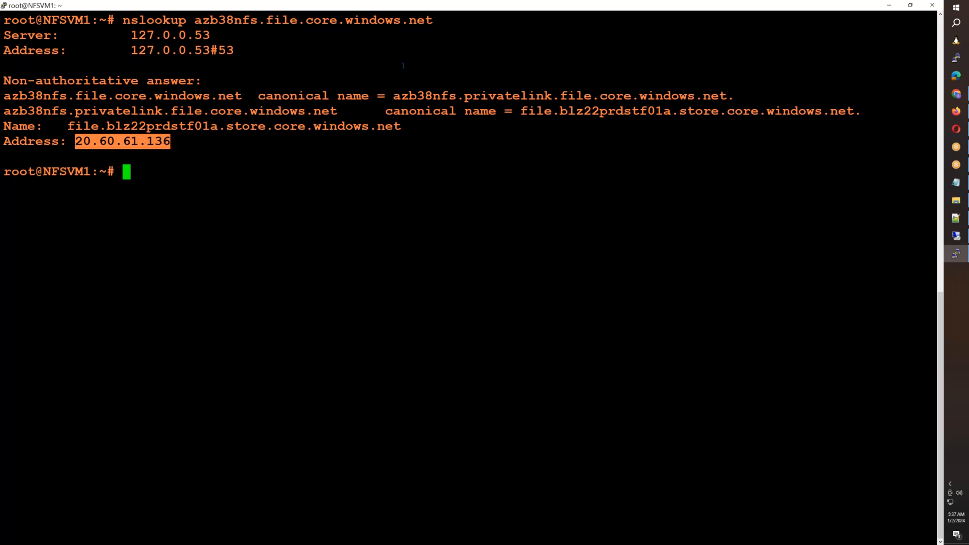
{"action": "left_click_drag", "start_coordinate": [395, 96], "coordinate": [631, 96]}
{"action": "left_click", "coordinate": [470, 228]}
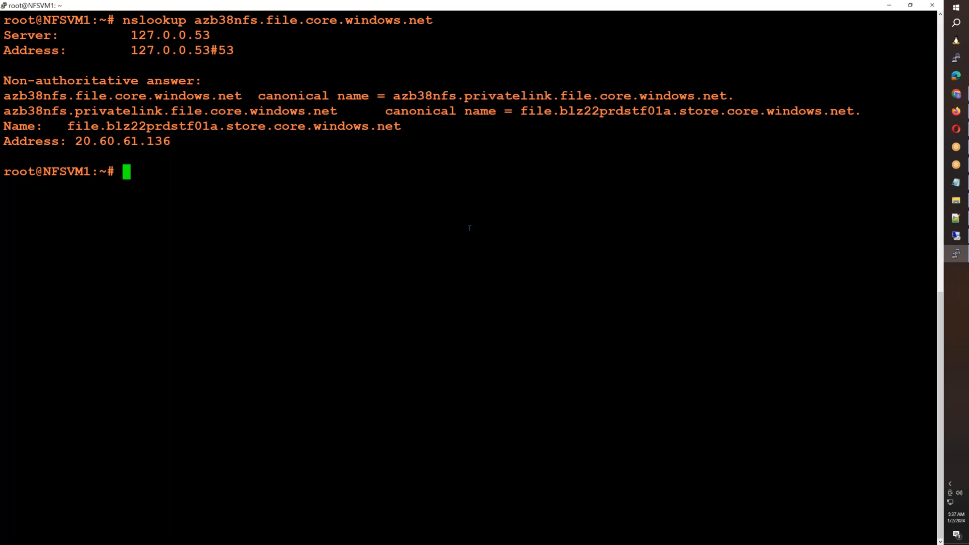
- Create the mount directory /nfsmount on NFSVM1
{"action": "type", "text": "mkdir /"}
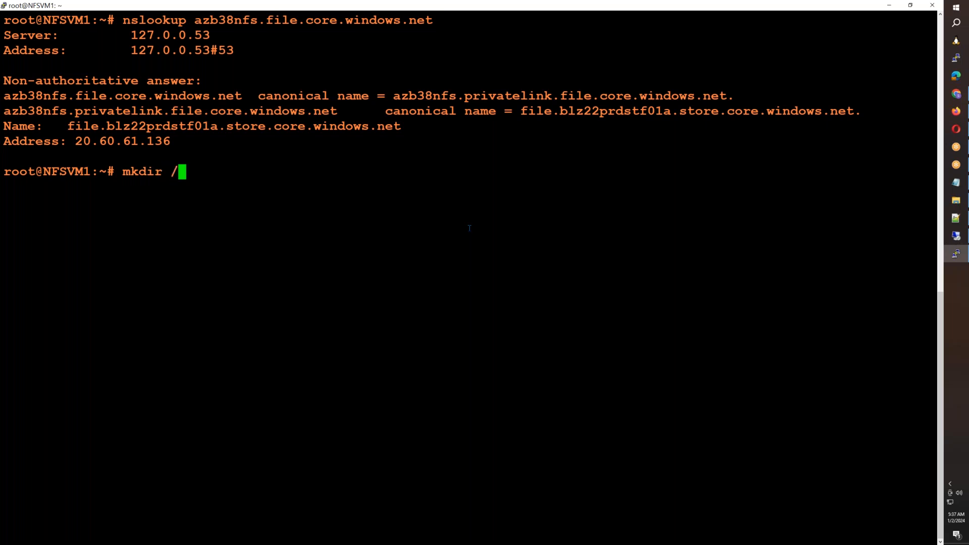
{"action": "type", "text": "nfsmount"}
{"action": "key", "text": "Return"}
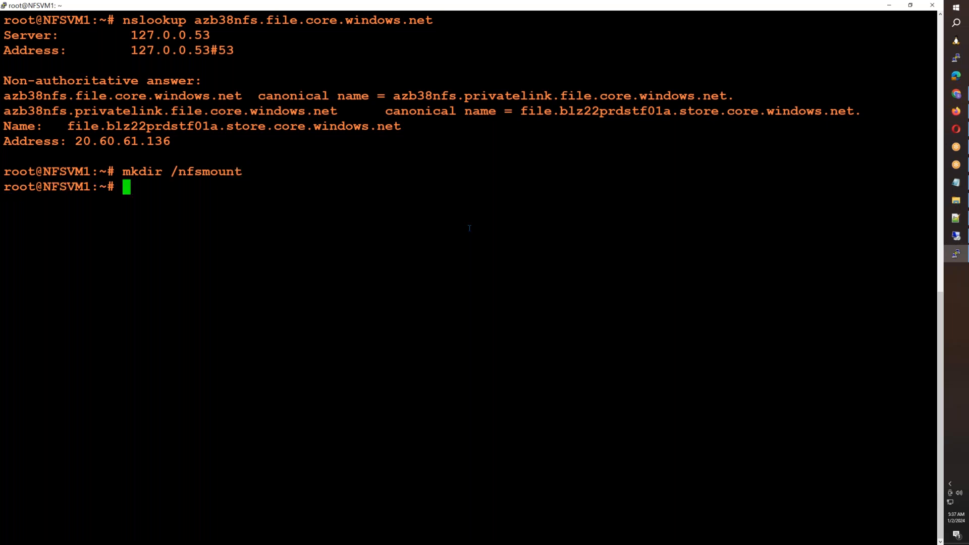
- Open /etc/fstab in nano and place the cursor on the empty line after the last entry
{"action": "type", "text": "nano /etc/sf"}
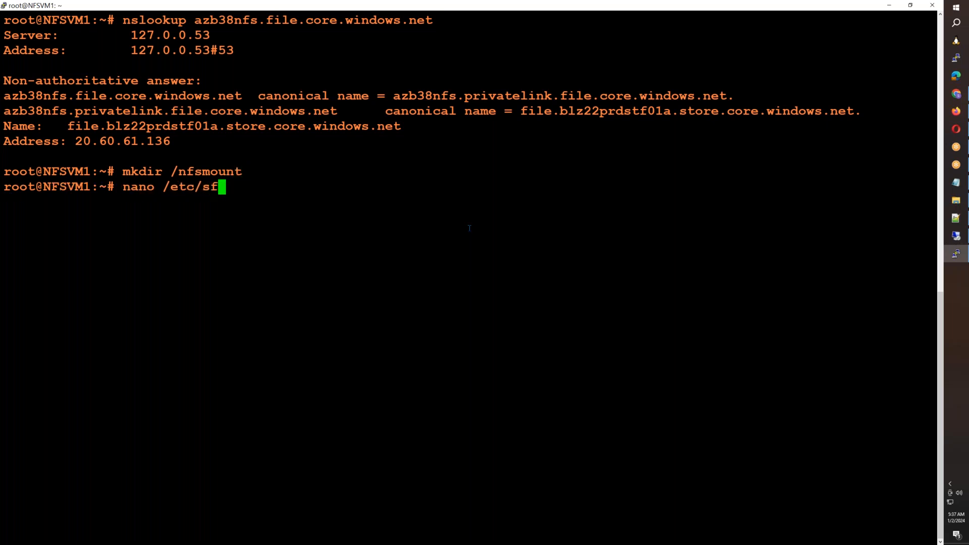
{"action": "key", "text": "BackSpace"}
{"action": "key", "text": "BackSpace"}
{"action": "type", "text": "fstab"}
{"action": "key", "text": "Return"}
{"action": "key", "text": "Down"}
{"action": "key", "text": "Down"}
{"action": "key", "text": "Down"}
{"action": "key", "text": "Down"}
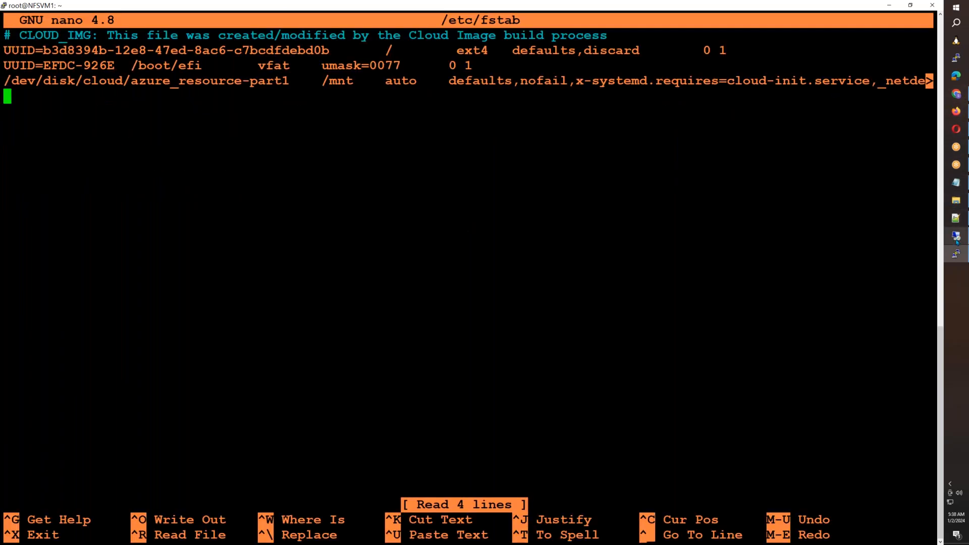
- Return to the remote session and select the mount source azb38nfs.file.core.windows.net:/azb38nfs/mynfsdata in the sample mount command
{"action": "mouse_move", "coordinate": [957, 242]}
{"action": "left_click", "coordinate": [908, 242]}
{"action": "key", "text": "ctrl+a"}
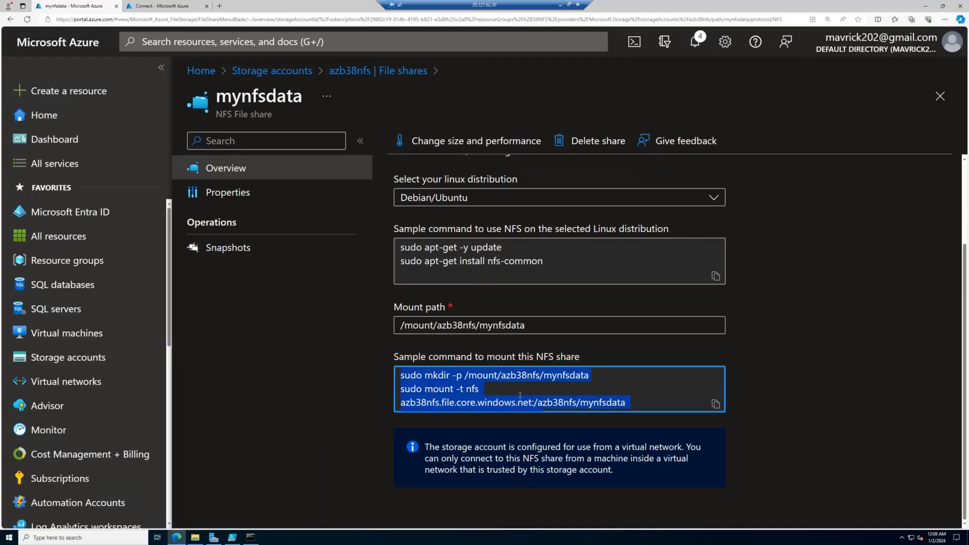
{"action": "left_click", "coordinate": [620, 407]}
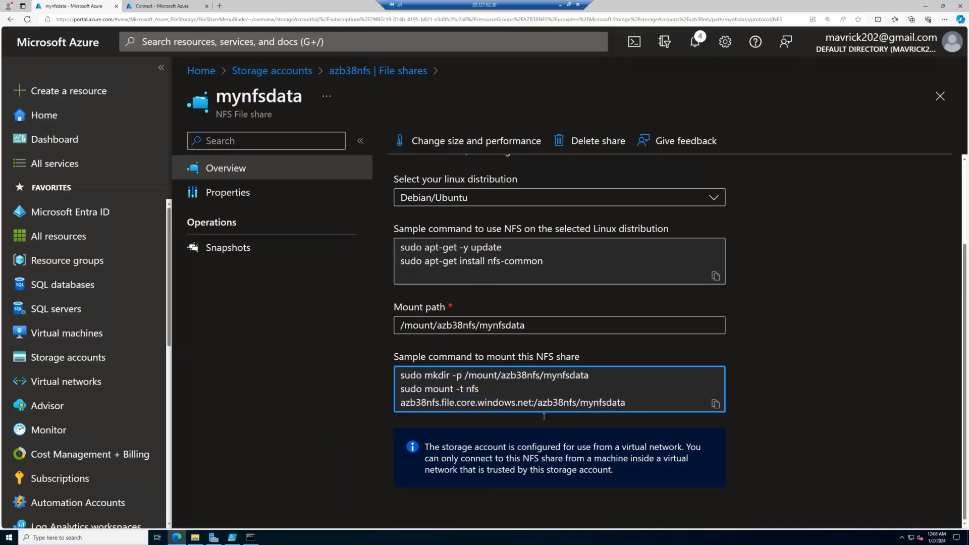
{"action": "left_click_drag", "start_coordinate": [401, 402], "coordinate": [628, 402]}
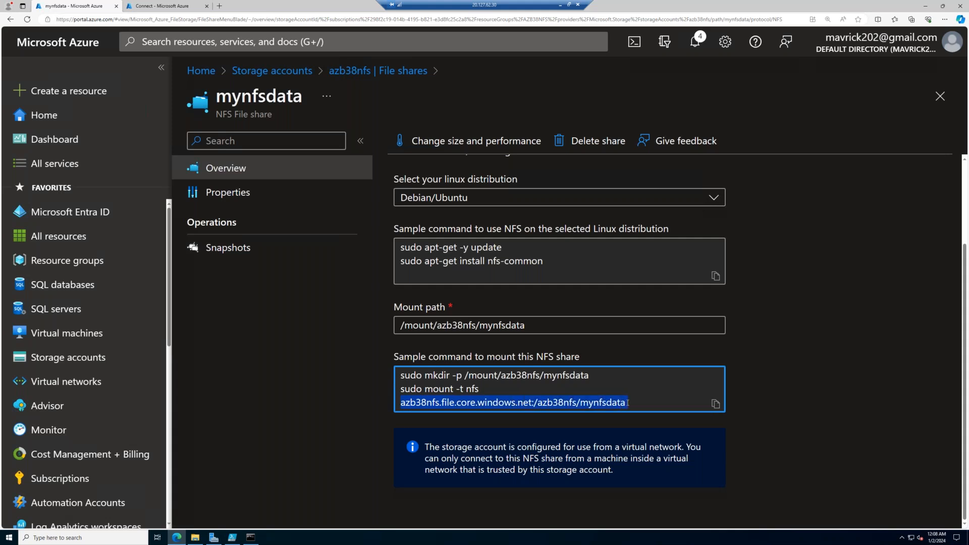
{"action": "left_click_drag", "start_coordinate": [554, 402], "coordinate": [533, 403]}
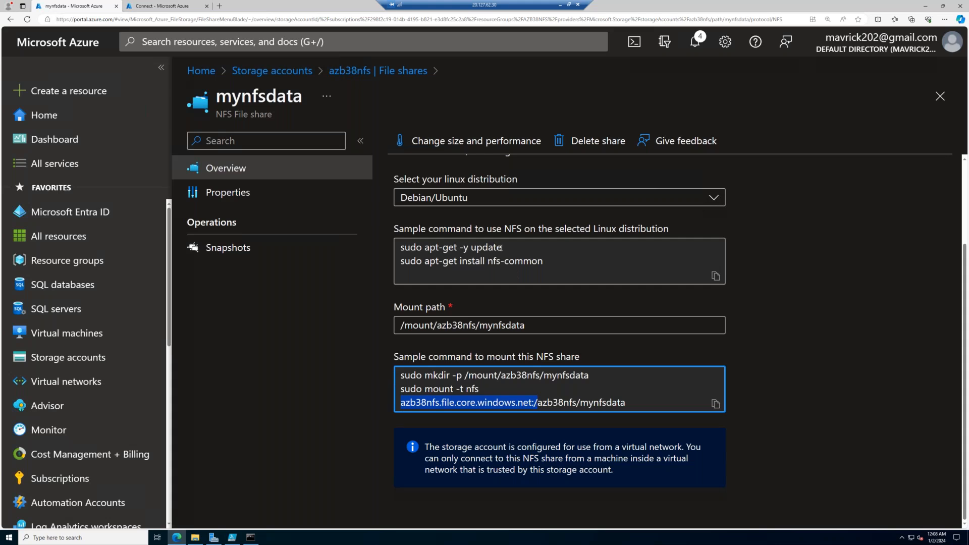
- Copy the sample Debian/Ubuntu commands for using NFS, return to the NFSVM1 terminal, and exit nano without editing /etc/fstab
{"action": "left_click_drag", "start_coordinate": [501, 260], "coordinate": [555, 263]}
{"action": "left_click", "coordinate": [715, 276]}
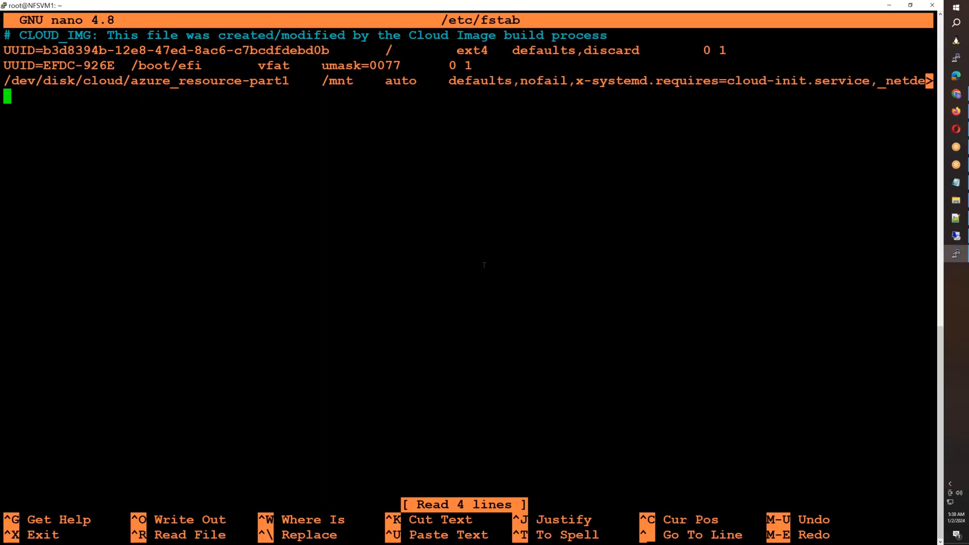
{"action": "key", "text": "ctrl+c"}
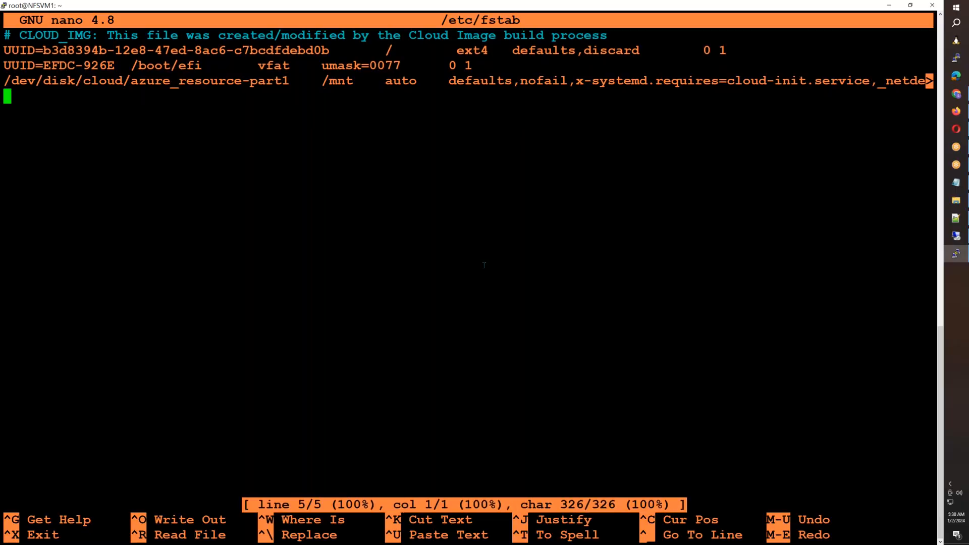
{"action": "key", "text": "ctrl+x"}
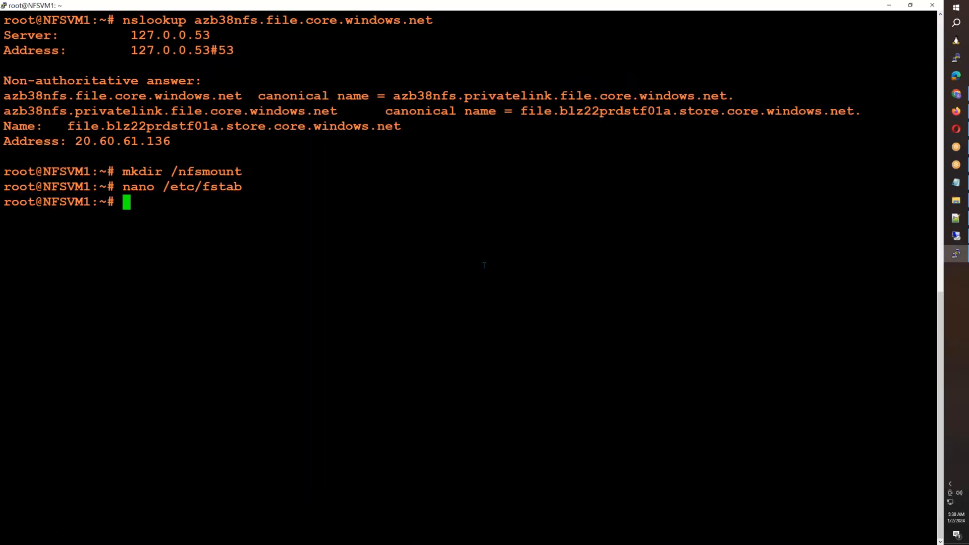
- Run the copied commands to update the package lists and install nfs-common on NFSVM1, accepting the installation
{"action": "right_click", "coordinate": [484, 265]}
{"action": "key", "text": "Return"}
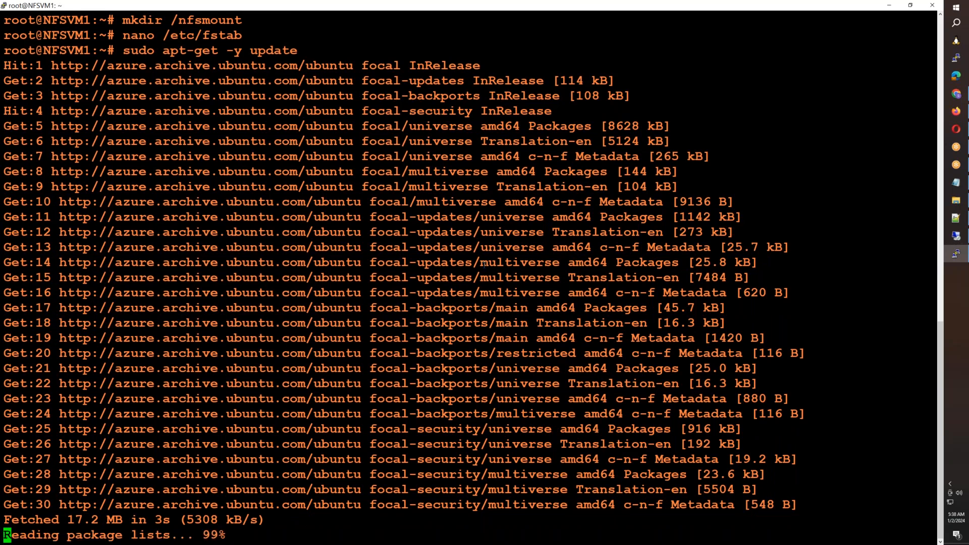
{"action": "right_click", "coordinate": [484, 265]}
{"action": "key", "text": "Return"}
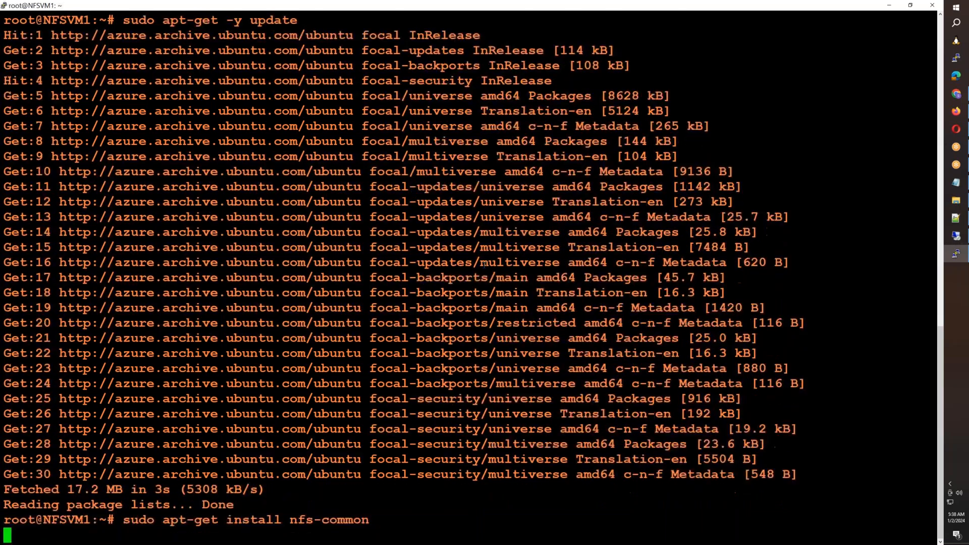
{"action": "type", "text": "Y"}
{"action": "key", "text": "Return"}
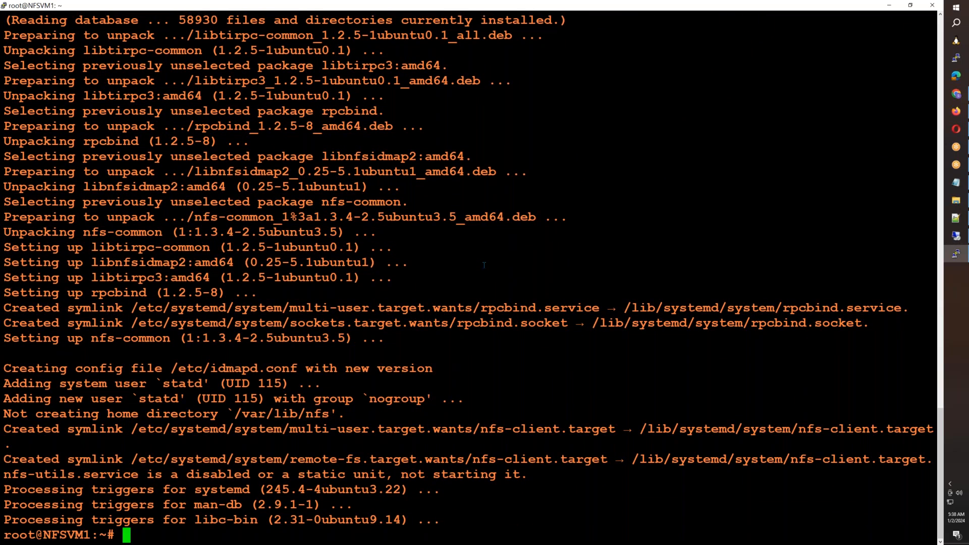
- Clear the terminal and list the root directory with ll /, then switch back to the remote desktop session
{"action": "key", "text": "ctrl+l"}
{"action": "type", "text": "ll /"}
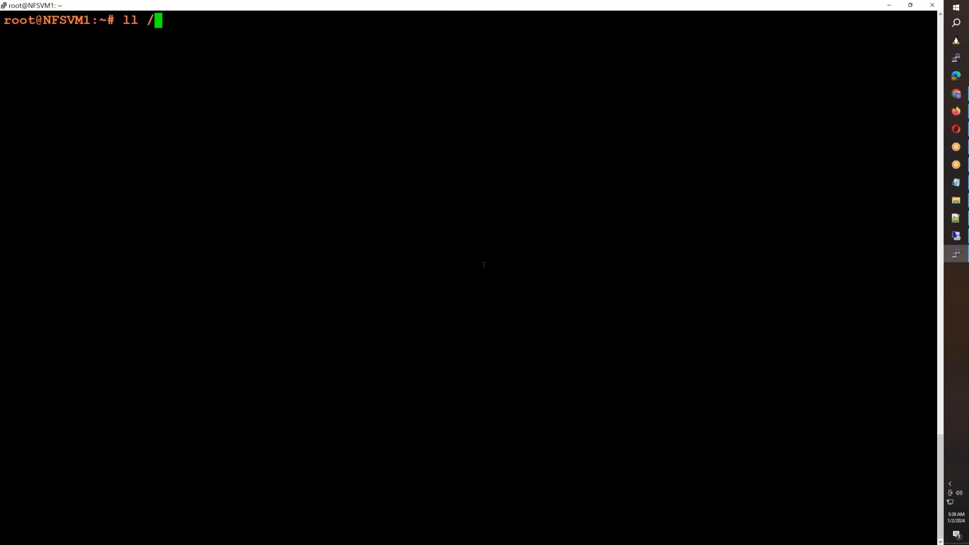
{"action": "key", "text": "Return"}
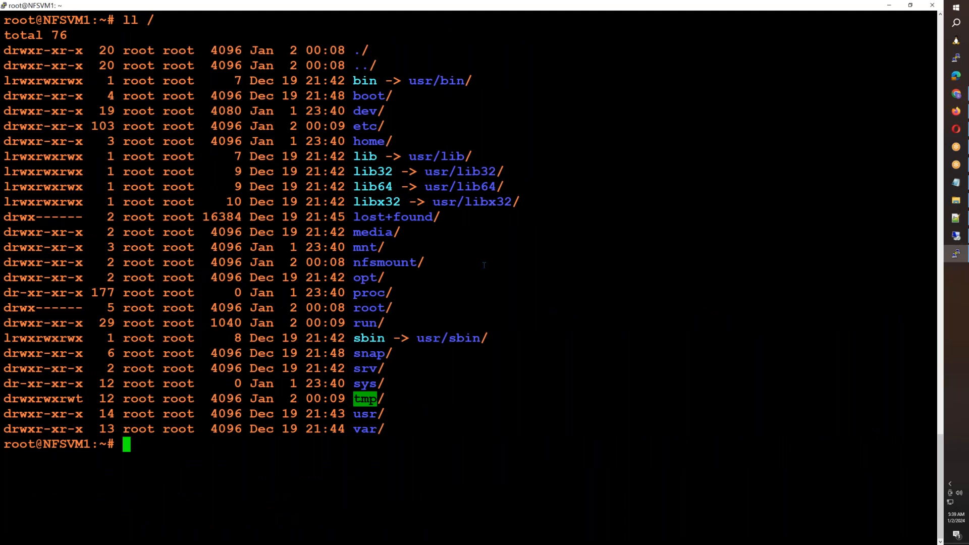
{"action": "left_click", "coordinate": [956, 236]}
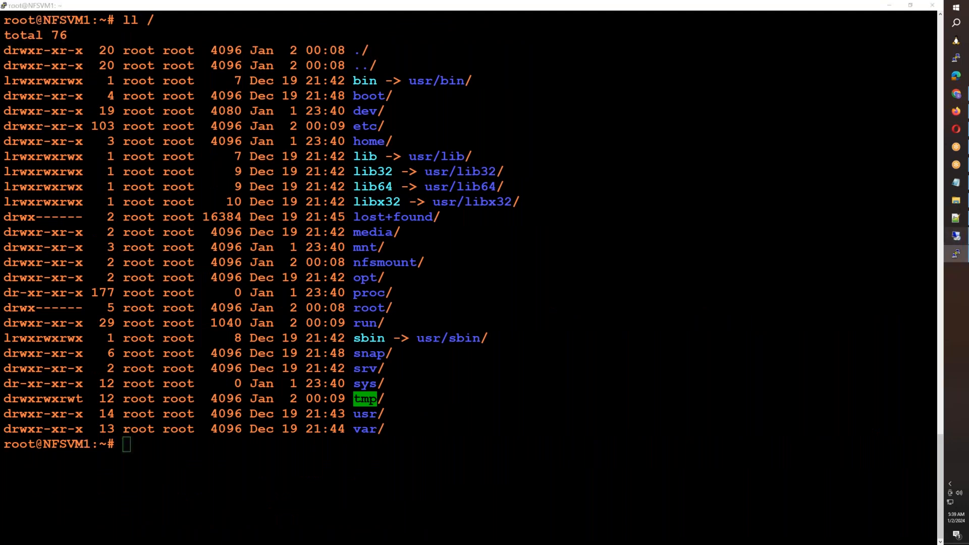
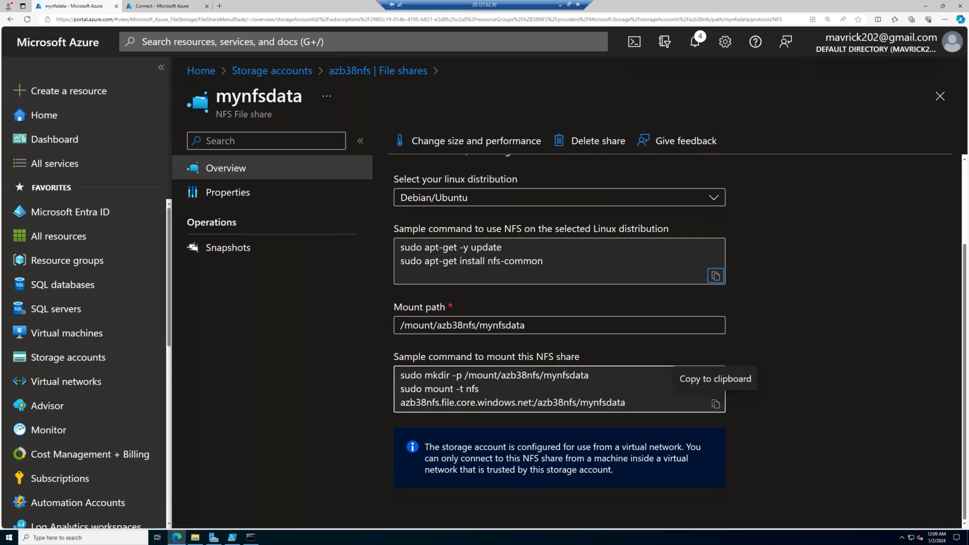
- Copy the sample mount commands for mynfsdata and paste them into the Notepad notes below the numbered list
{"action": "left_click", "coordinate": [715, 405]}
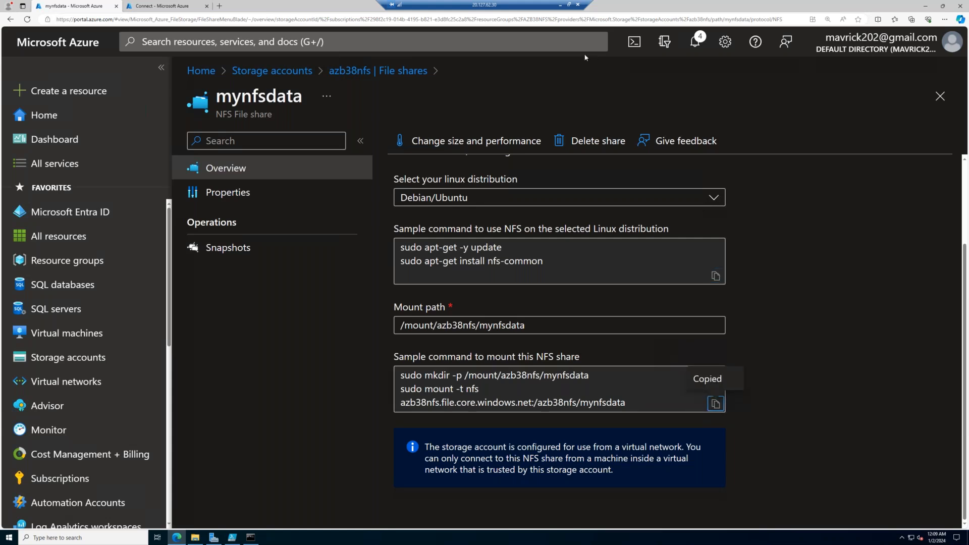
{"action": "left_click", "coordinate": [560, 5]}
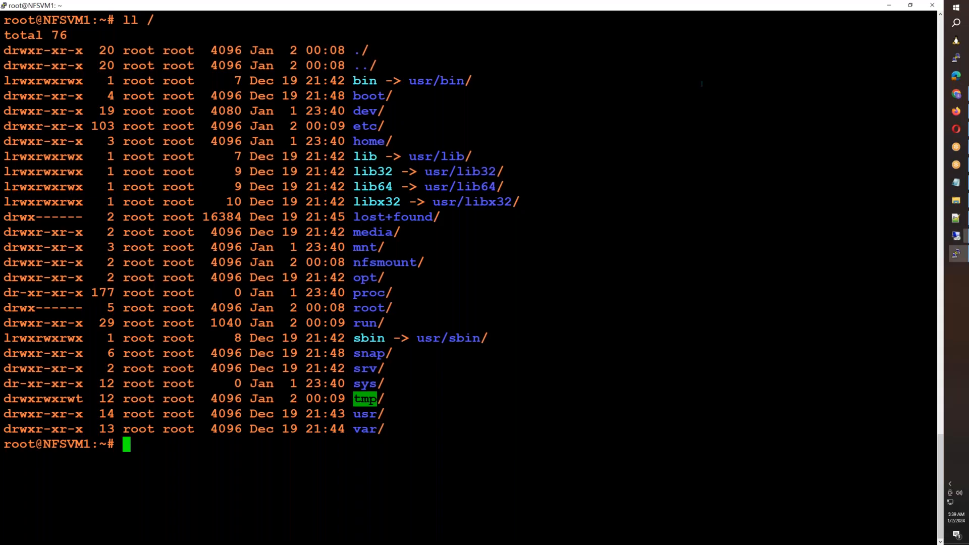
{"action": "left_click", "coordinate": [959, 184]}
{"action": "key", "text": "Return"}
{"action": "key", "text": "Return"}
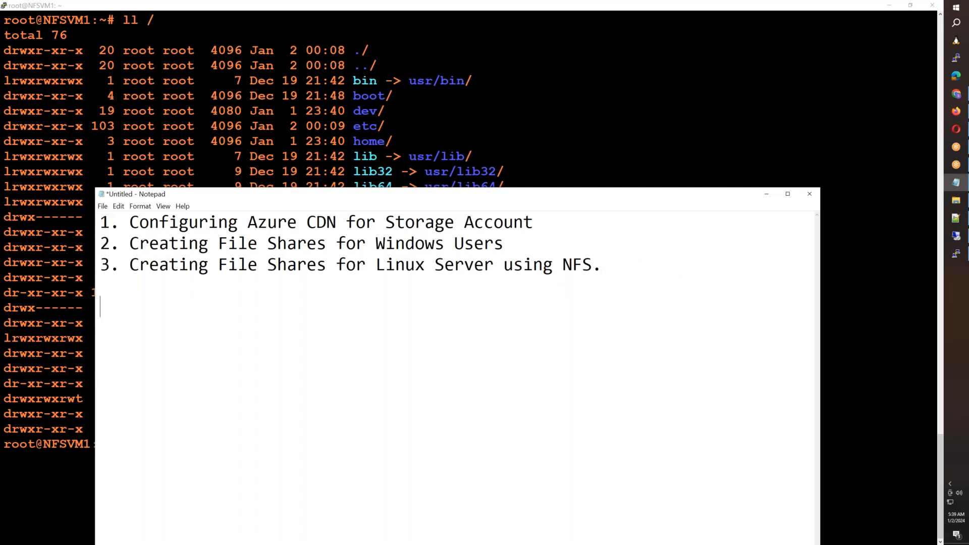
{"action": "key", "text": "ctrl+v"}
{"action": "left_click", "coordinate": [787, 194]}
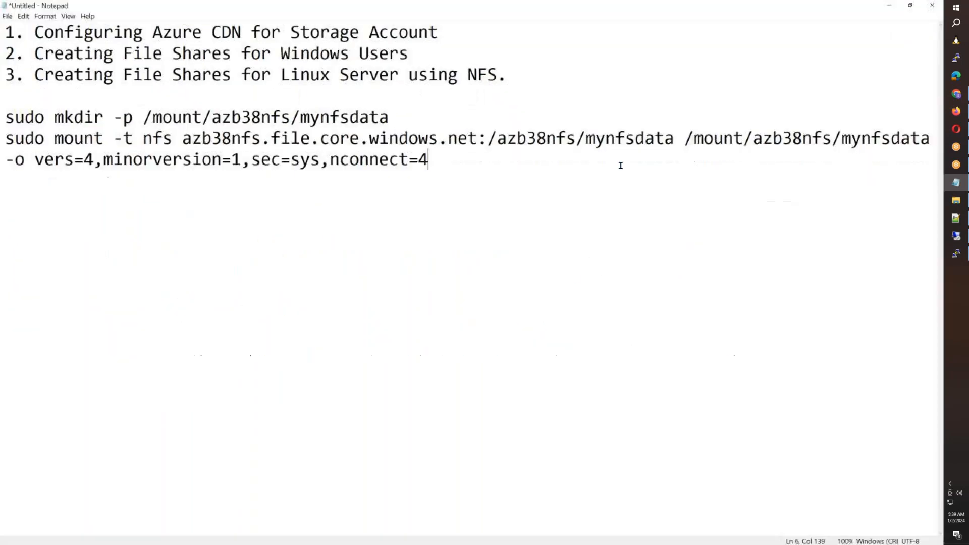
{"action": "scroll", "coordinate": [277, 240], "scroll_direction": "down", "scroll_amount": 3}
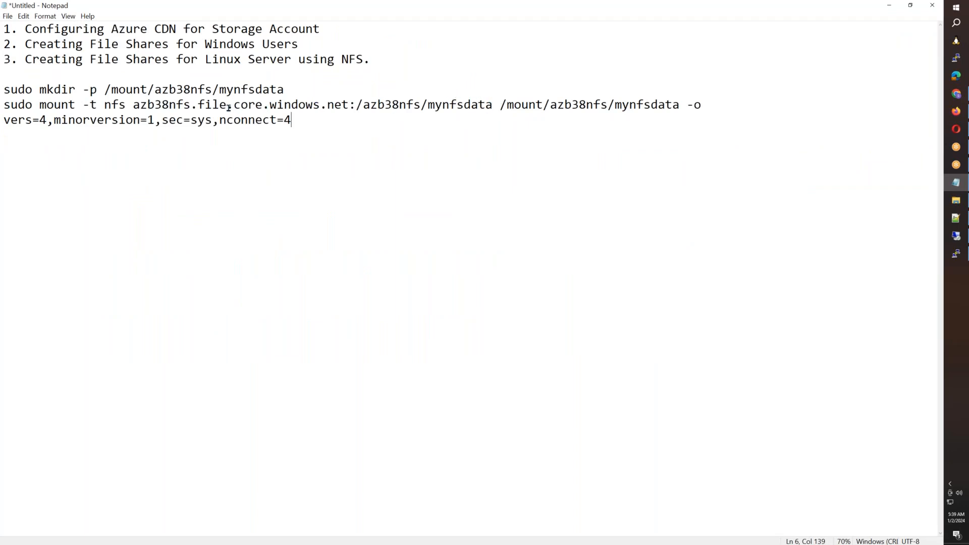
- Replace the mount path /mount/azb38nfs/mynfsdata in the Notepad mount command with /nfsmount
{"action": "left_click_drag", "start_coordinate": [499, 105], "coordinate": [679, 106]}
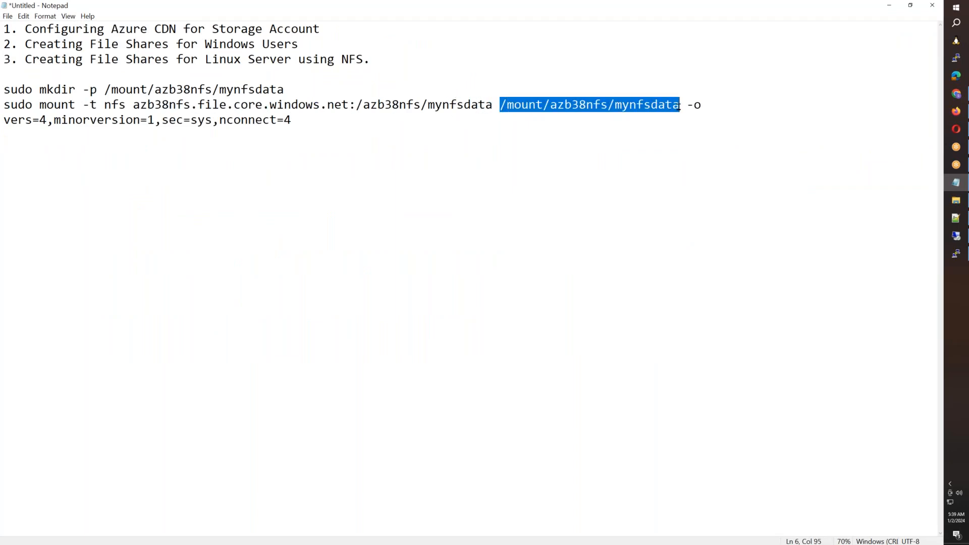
{"action": "key", "text": "Delete"}
{"action": "key", "text": "alt+Tab"}
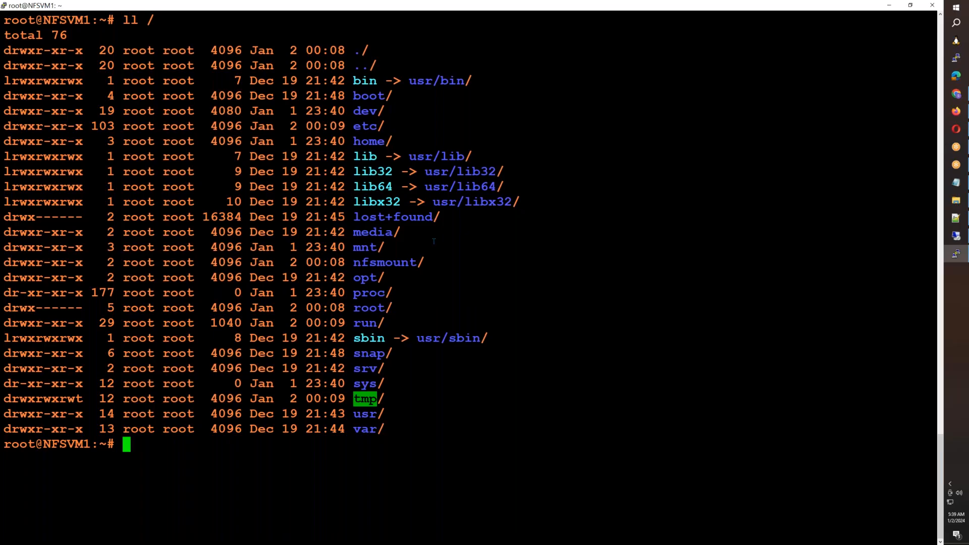
{"action": "double_click", "coordinate": [392, 263]}
{"action": "key", "text": "alt+Tab"}
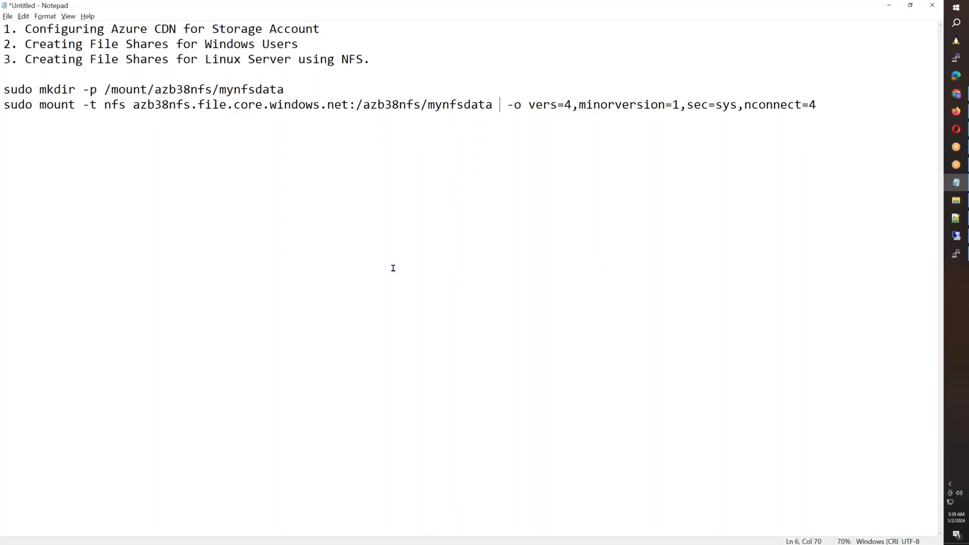
{"action": "type", "text": "/"}
{"action": "key", "text": "ctrl+v"}
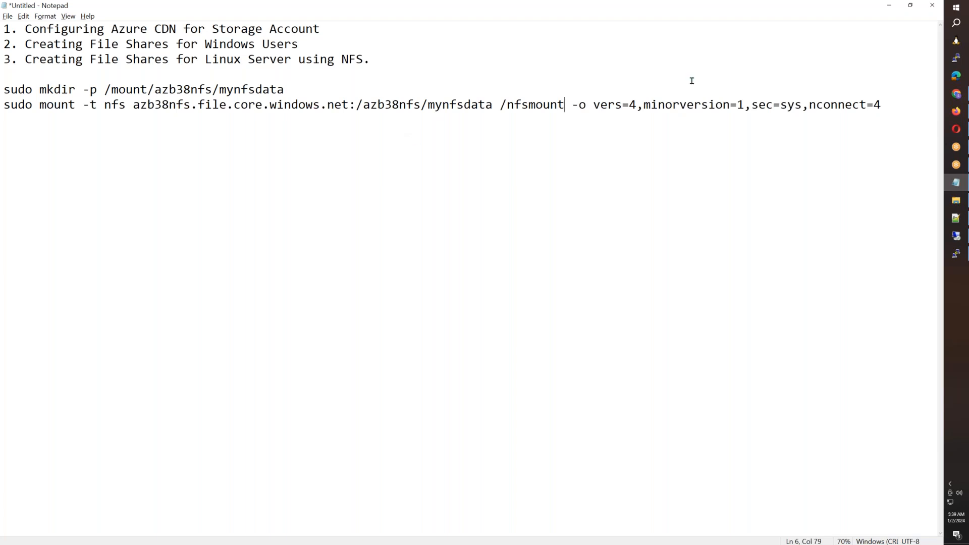
{"action": "left_click_drag", "start_coordinate": [888, 105], "coordinate": [1, 104]}
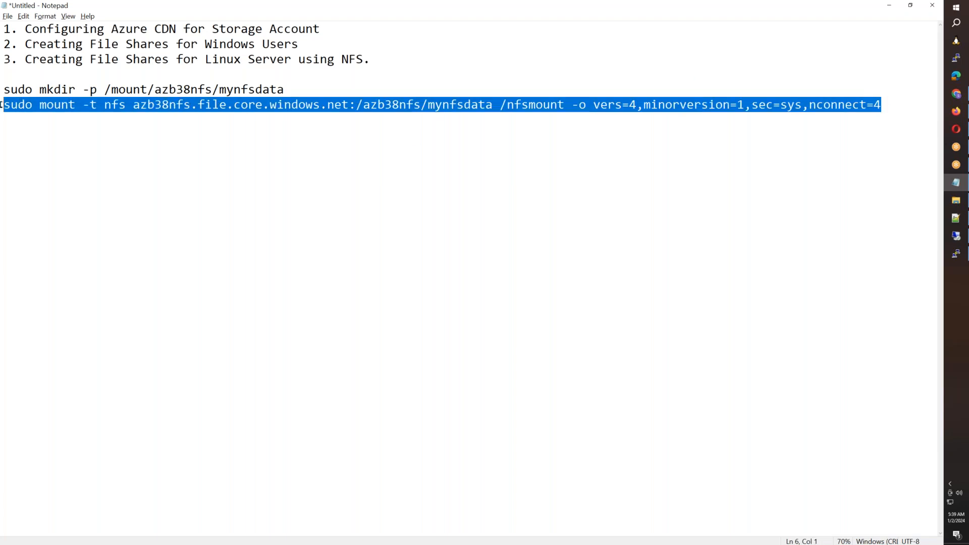
{"action": "left_click", "coordinate": [955, 253]}
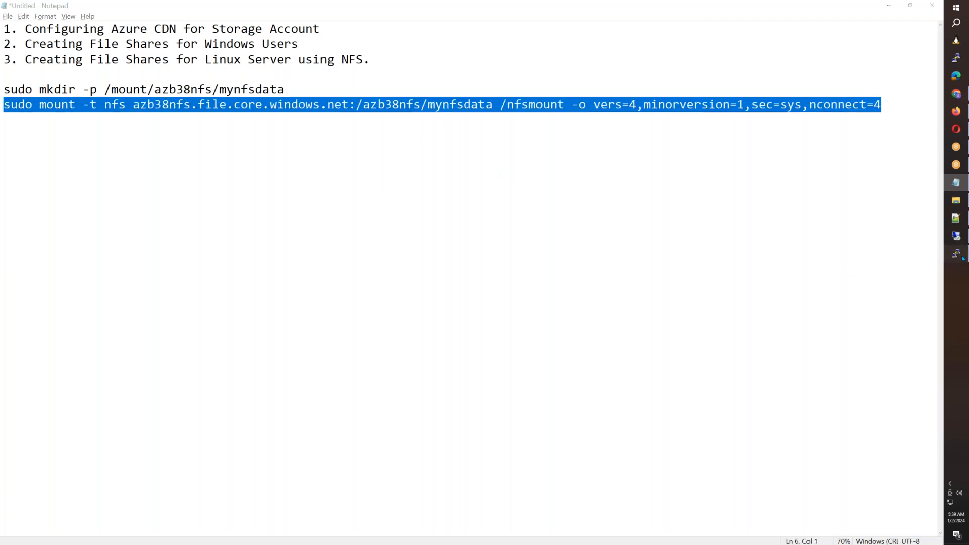
{"action": "right_click", "coordinate": [751, 298]}
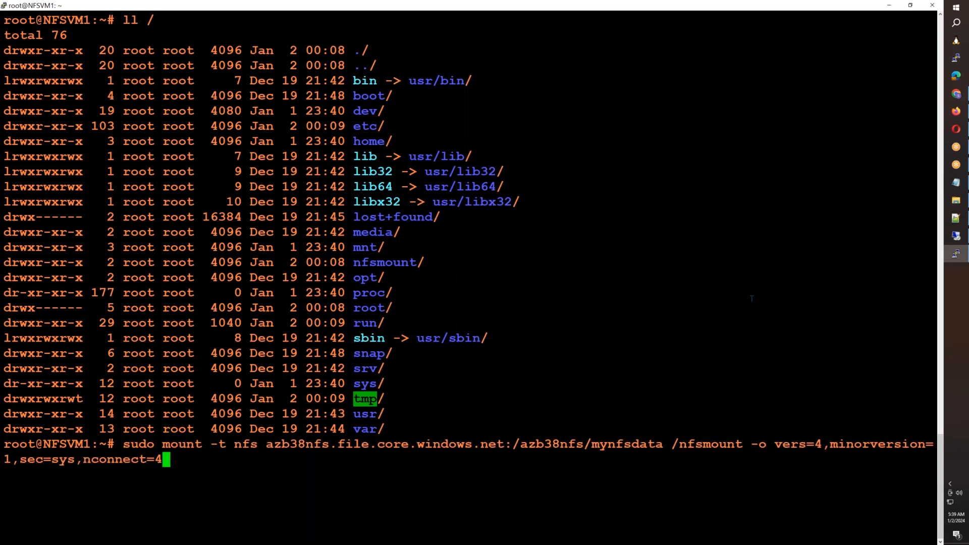
{"action": "key", "text": "ctrl+c"}
{"action": "key", "text": "ctrl+l"}
- Open /etc/fstab in nano on NFSVM1 and go to the empty line after the last entry
{"action": "type", "text": "nano "}
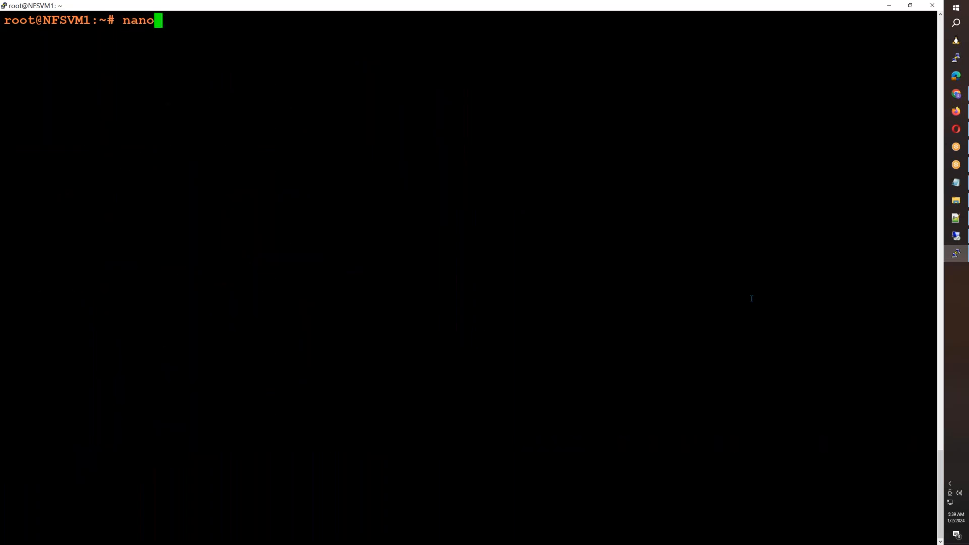
{"action": "type", "text": "/etc/fstab"}
{"action": "key", "text": "Return"}
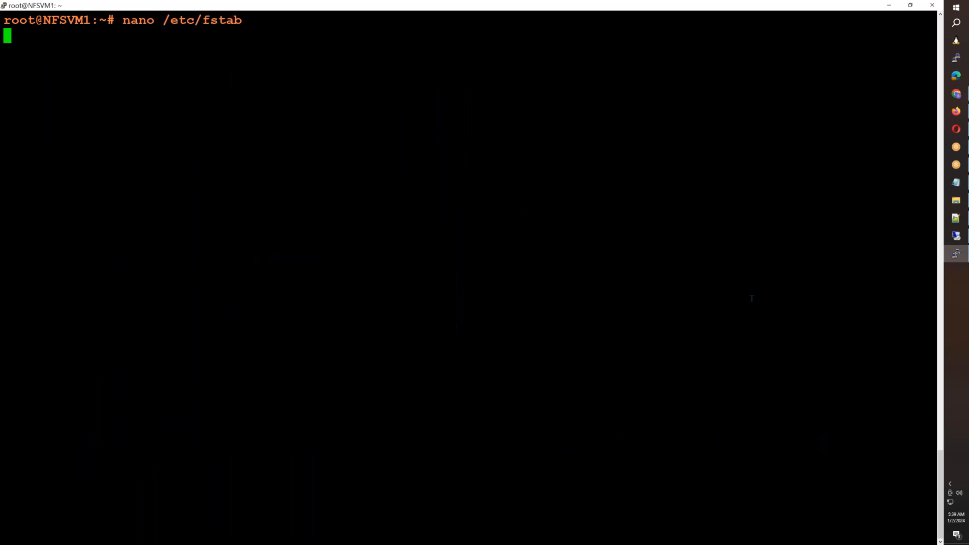
{"action": "key", "text": "Down"}
{"action": "key", "text": "Down"}
{"action": "key", "text": "Down"}
{"action": "key", "text": "Down"}
- Copy azb38nfs.file.core.windows.net:/azb38nfs/mynfsdata from the Notepad command and add it as the source of a new /etc/fstab entry
{"action": "key", "text": "alt+Tab"}
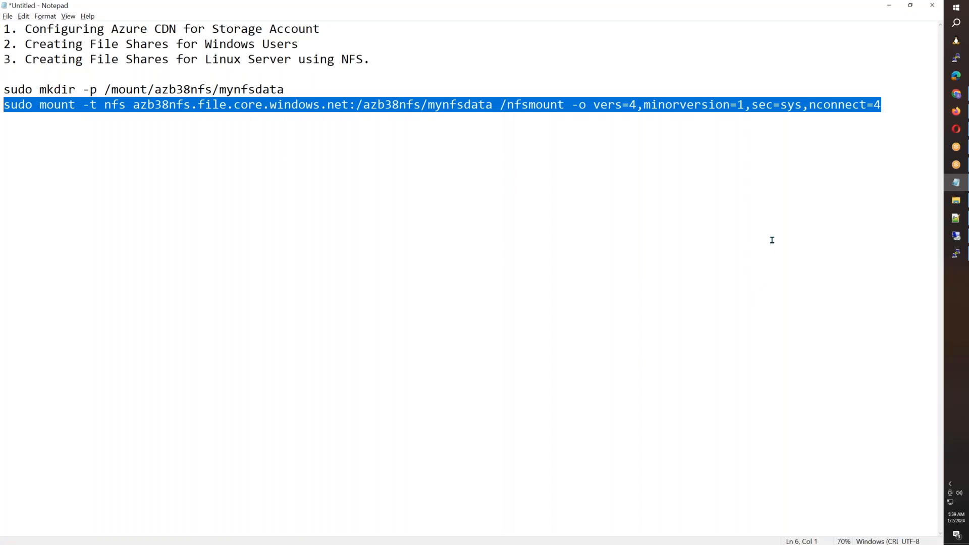
{"action": "left_click", "coordinate": [615, 105]}
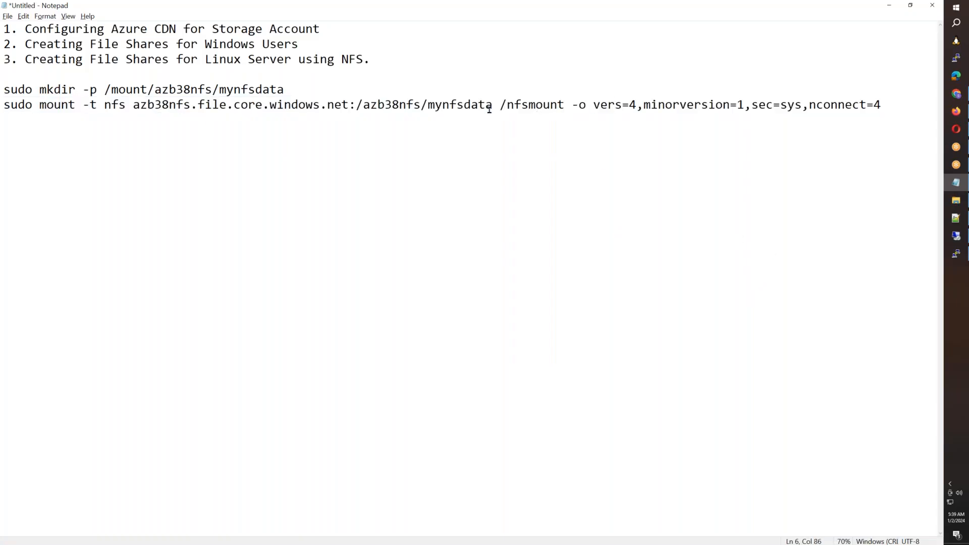
{"action": "left_click_drag", "start_coordinate": [491, 104], "coordinate": [133, 105]}
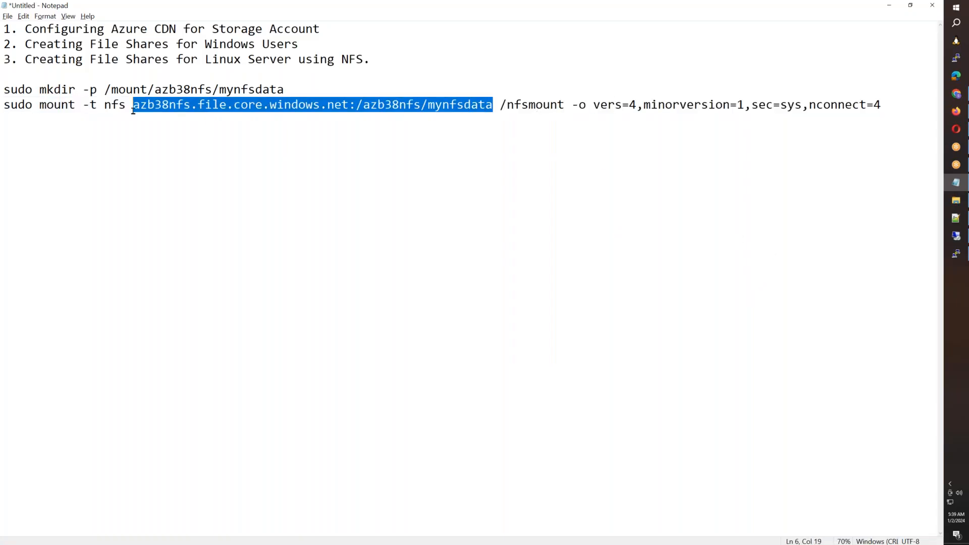
{"action": "key", "text": "ctrl+c"}
{"action": "key", "text": "alt+Tab"}
{"action": "right_click", "coordinate": [211, 177]}
{"action": "key", "text": "Tab"}
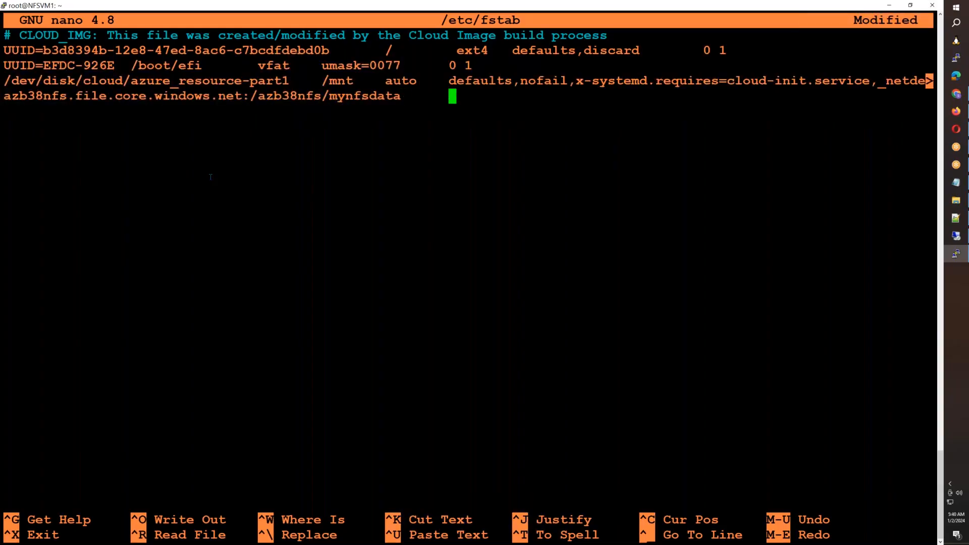
- Complete the new /etc/fstab entry with mount point /nfsmount, copied from Notepad, and file system type nfs
{"action": "key", "text": "alt+Tab"}
{"action": "left_click_drag", "start_coordinate": [565, 104], "coordinate": [500, 105]}
{"action": "key", "text": "ctrl+c"}
{"action": "key", "text": "alt+Tab"}
{"action": "right_click", "coordinate": [501, 105]}
{"action": "key", "text": "Tab"}
{"action": "type", "text": "nfs"}
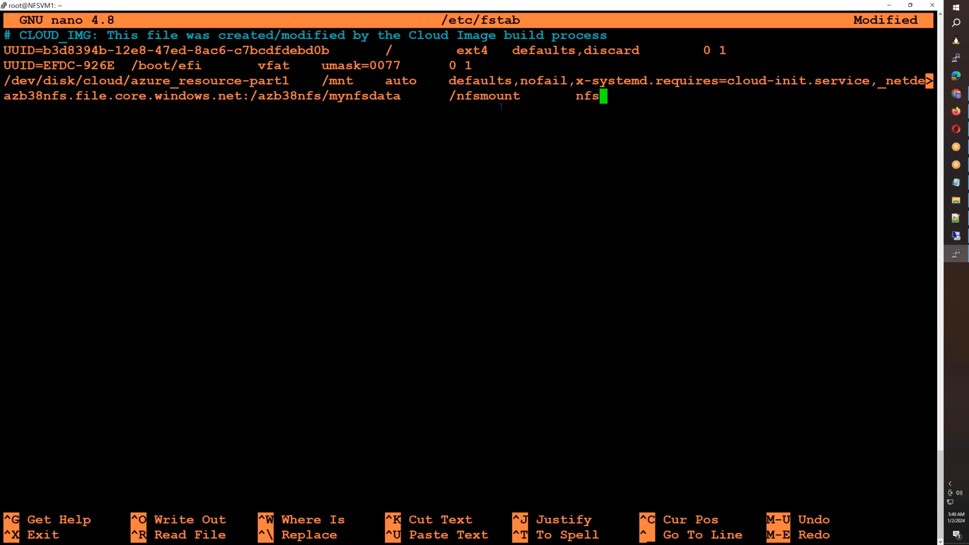
- Save /etc/fstab, exit nano, and try to mount all listed file systems with mount -a
{"action": "key", "text": "ctrl+o"}
{"action": "key", "text": "Return"}
{"action": "key", "text": "ctrl+x"}
{"action": "type", "text": "mount -a"}
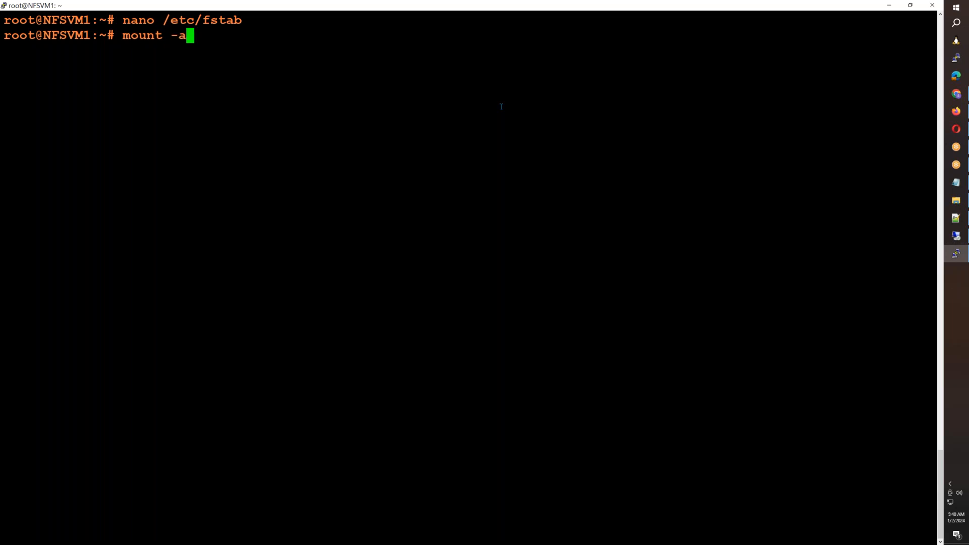
{"action": "key", "text": "Return"}
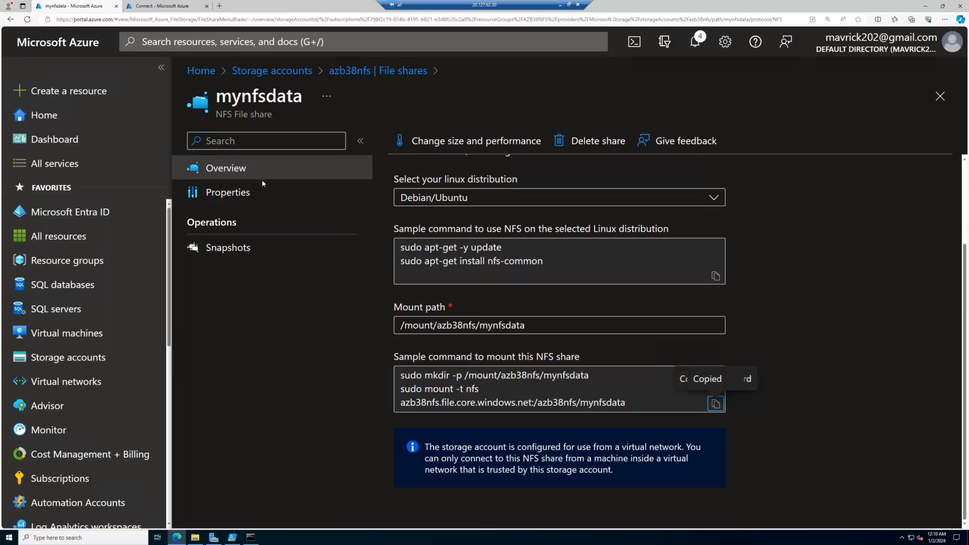
- In the Azure portal of the remote session, set public network access for the azb38nfs storage account to Disabled and save
{"action": "left_click", "coordinate": [353, 73]}
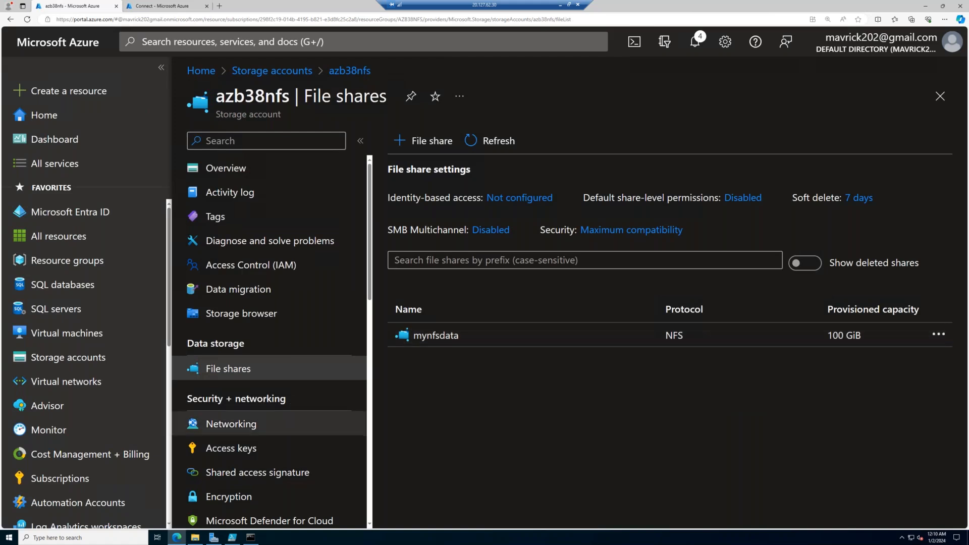
{"action": "left_click", "coordinate": [262, 424]}
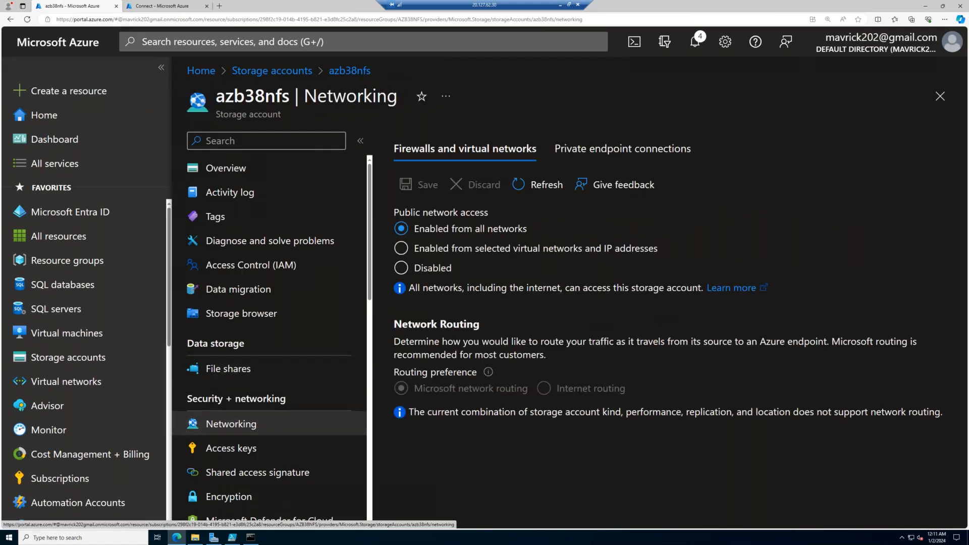
{"action": "left_click", "coordinate": [585, 149]}
{"action": "left_click", "coordinate": [477, 157]}
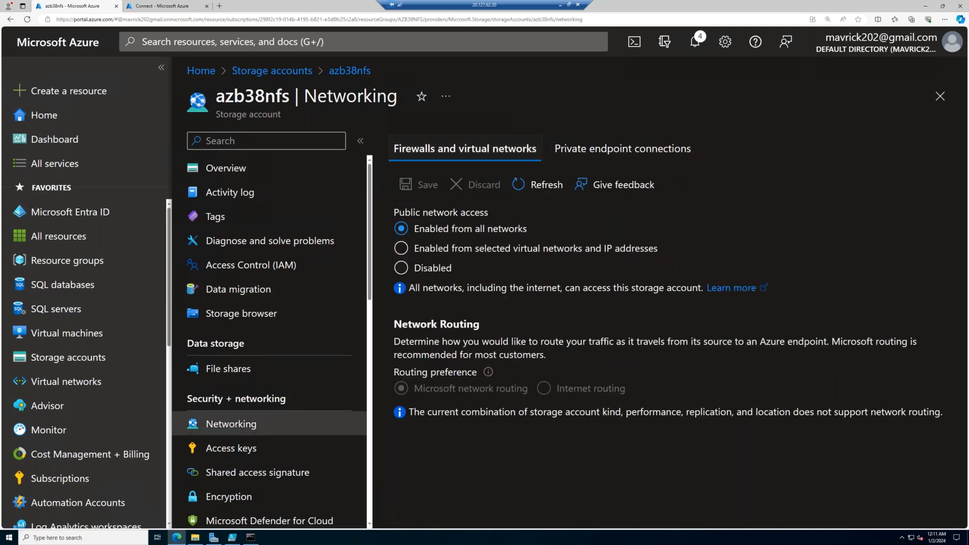
{"action": "left_click", "coordinate": [434, 268]}
{"action": "left_click", "coordinate": [419, 185]}
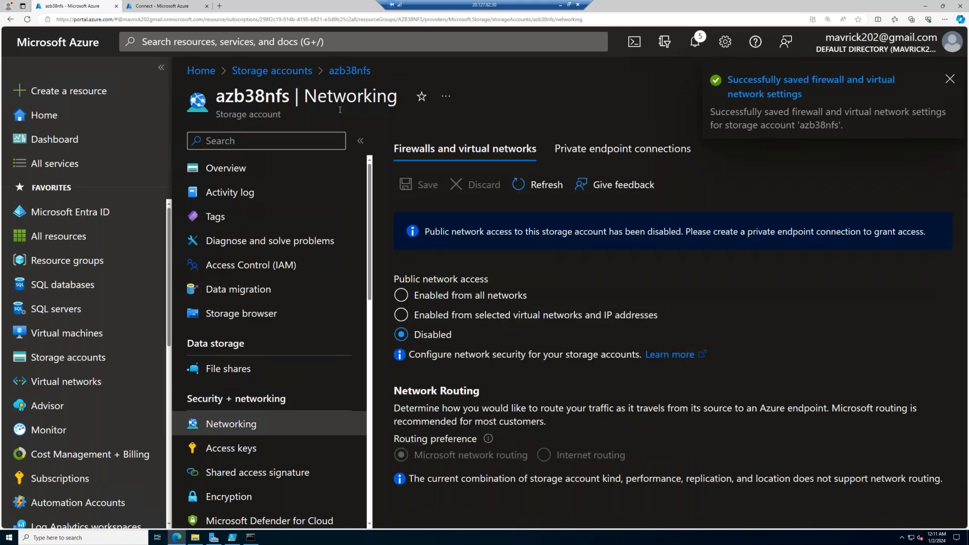
- Review the network security options of the mynfsdata share and the private endpoint connections of azb38nfs
{"action": "left_click", "coordinate": [228, 369]}
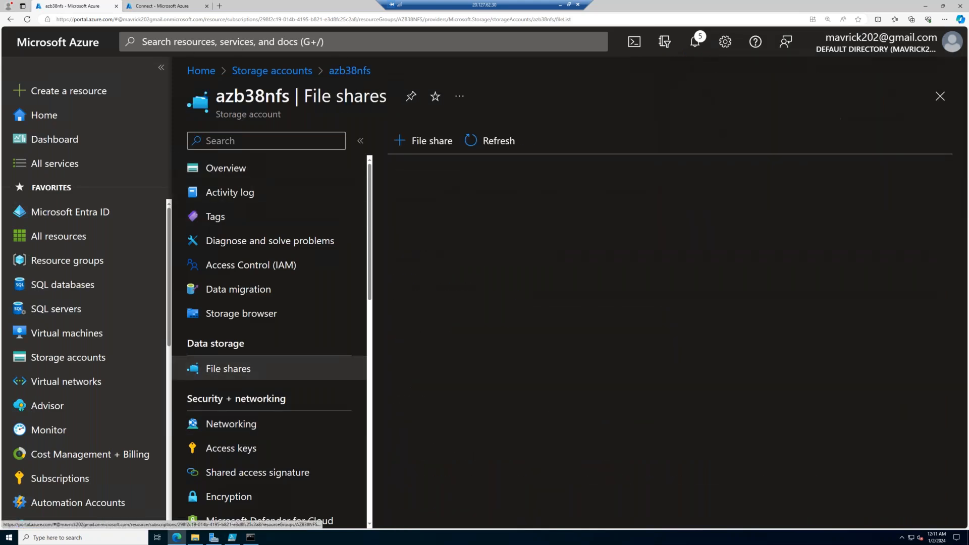
{"action": "left_click", "coordinate": [436, 335]}
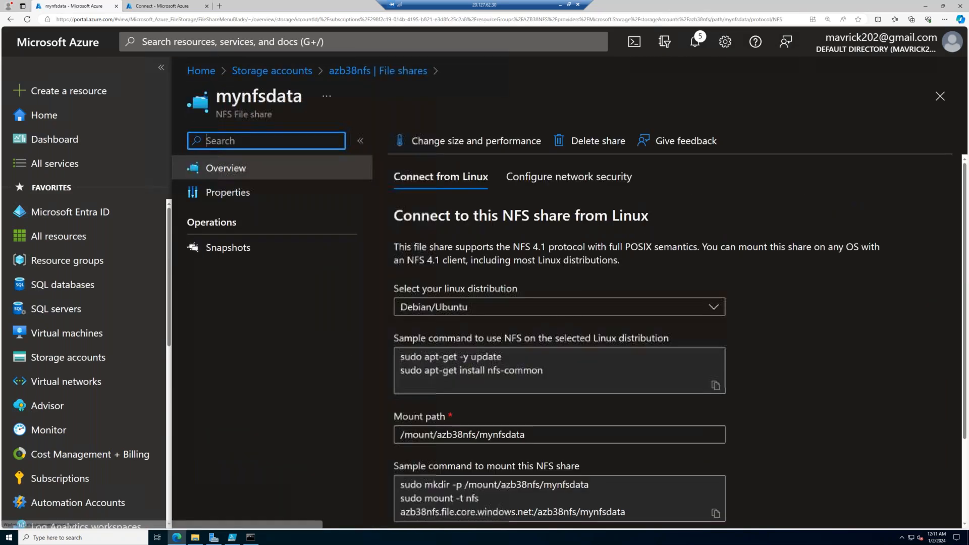
{"action": "left_click", "coordinate": [568, 178]}
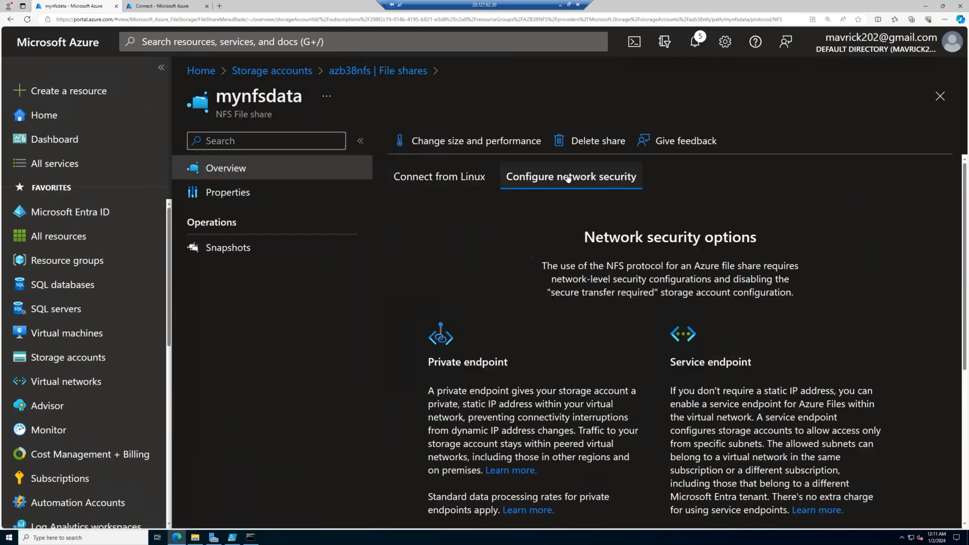
{"action": "left_click", "coordinate": [463, 186]}
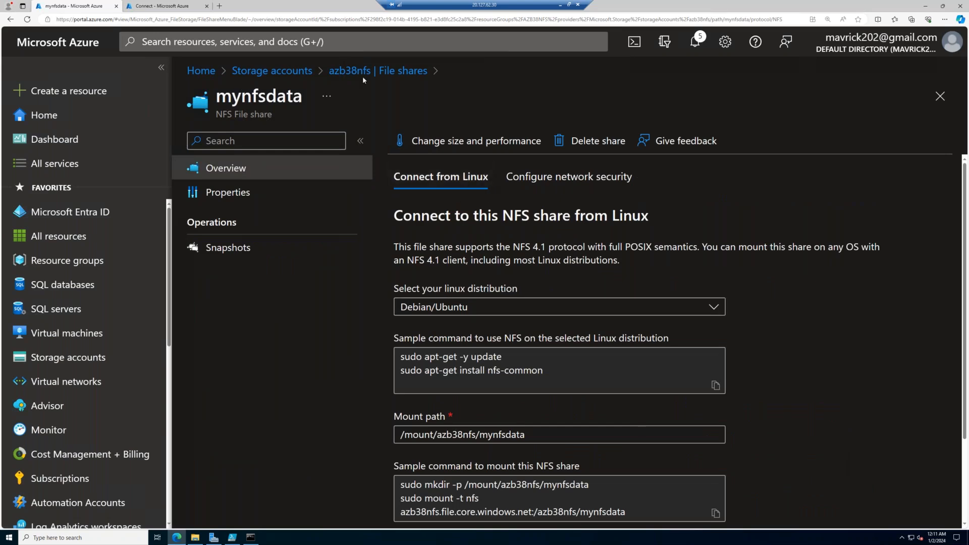
{"action": "left_click", "coordinate": [362, 76]}
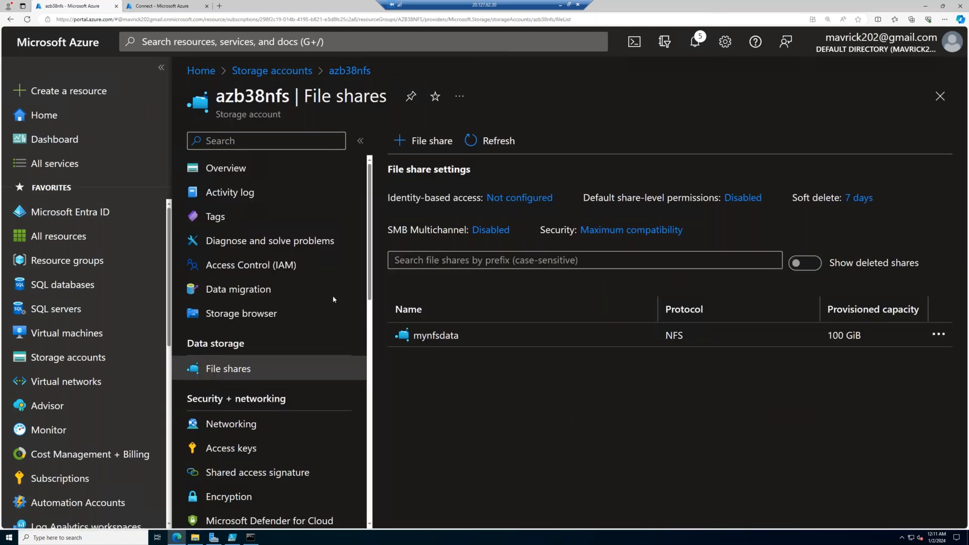
{"action": "left_click", "coordinate": [242, 424]}
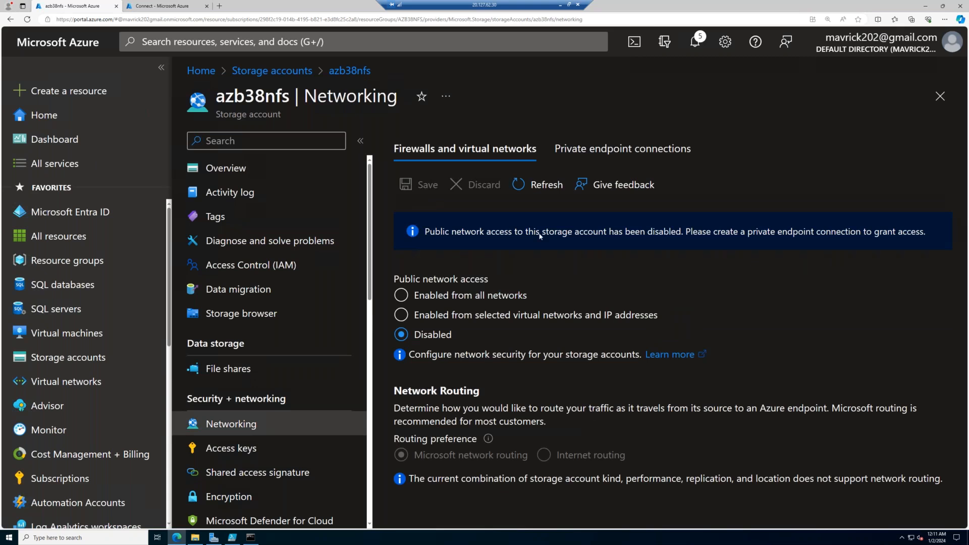
{"action": "left_click_drag", "start_coordinate": [454, 230], "coordinate": [819, 231]}
{"action": "left_click", "coordinate": [623, 148]}
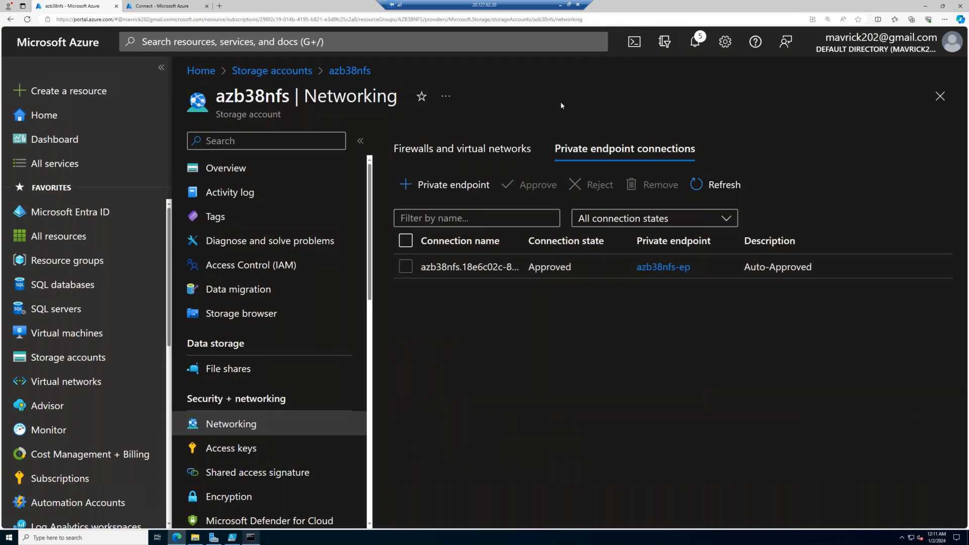
- Return to the NFSVM1 terminal and try mount -a again
{"action": "left_click", "coordinate": [559, 5]}
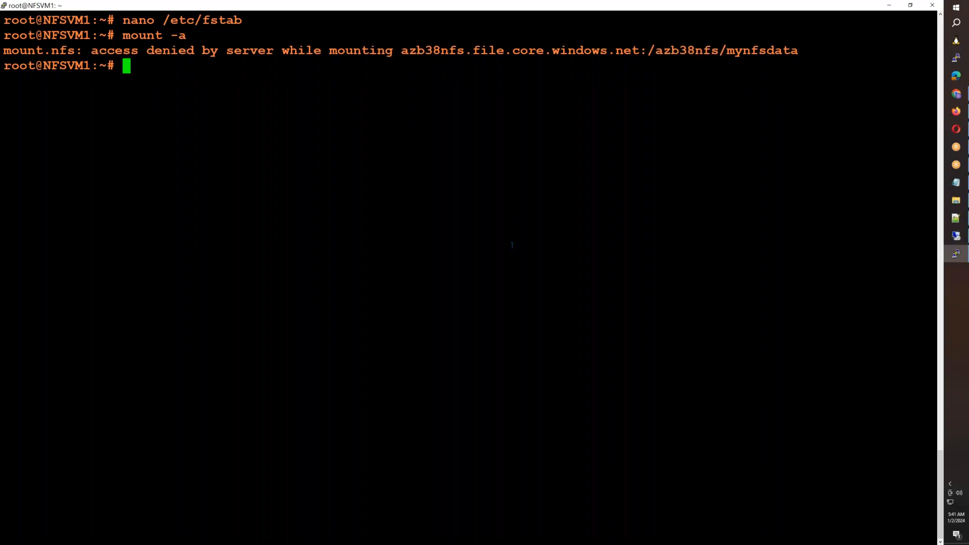
{"action": "key", "text": "Up"}
{"action": "key", "text": "Return"}
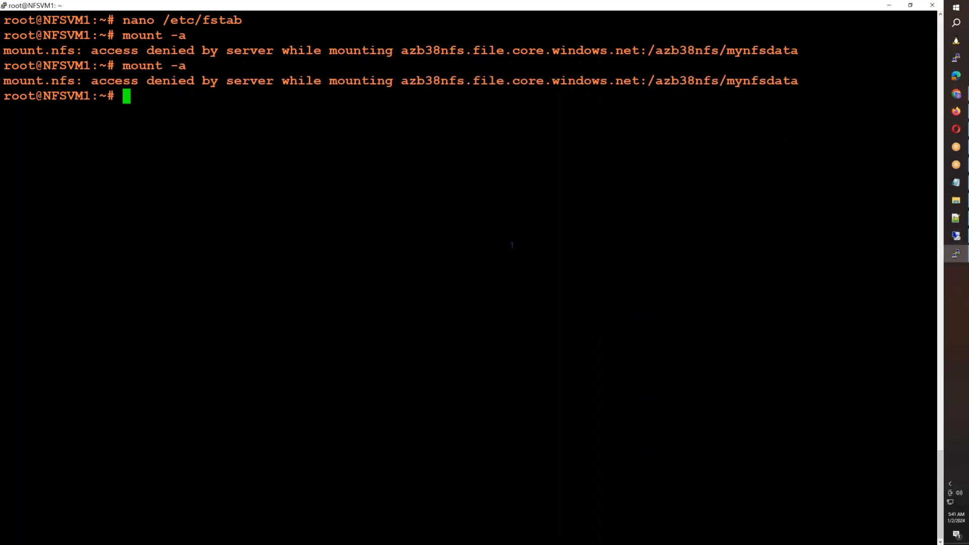
- Test connectivity from NFSVM1 to azb38nfs.file.core.windows.net on port 2049 with telnet, and quit the telnet session
{"action": "type", "text": "telnet"}
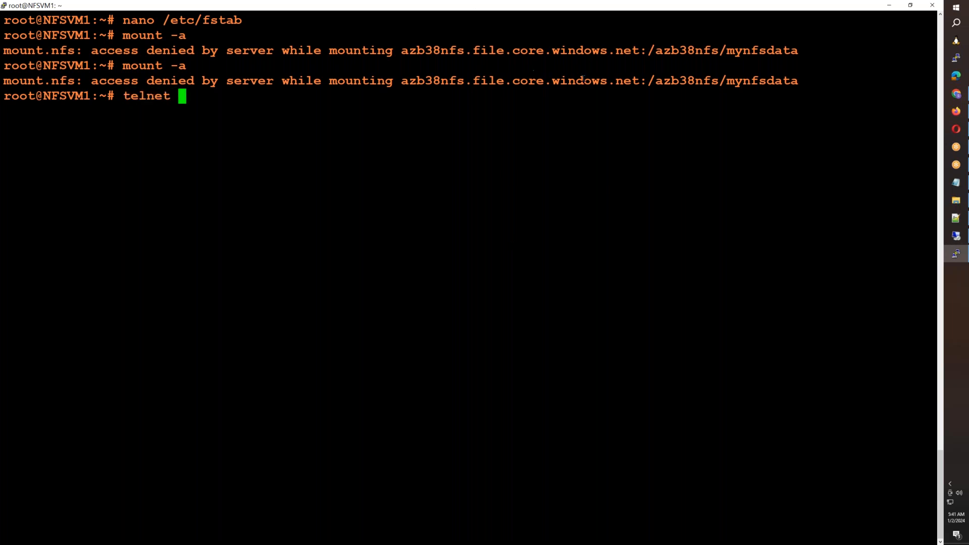
{"action": "left_click_drag", "start_coordinate": [638, 81], "coordinate": [407, 81]}
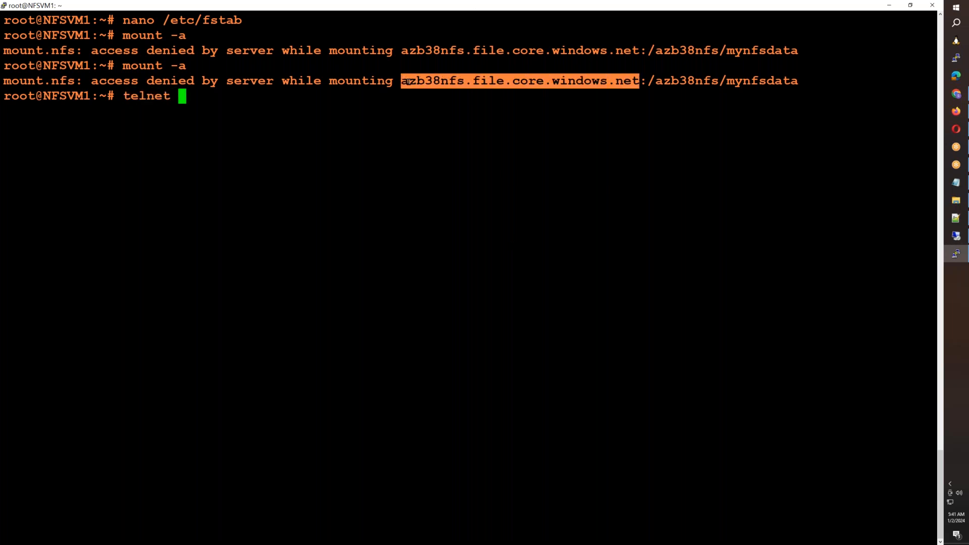
{"action": "right_click", "coordinate": [406, 82]}
{"action": "type", "text": "2049"}
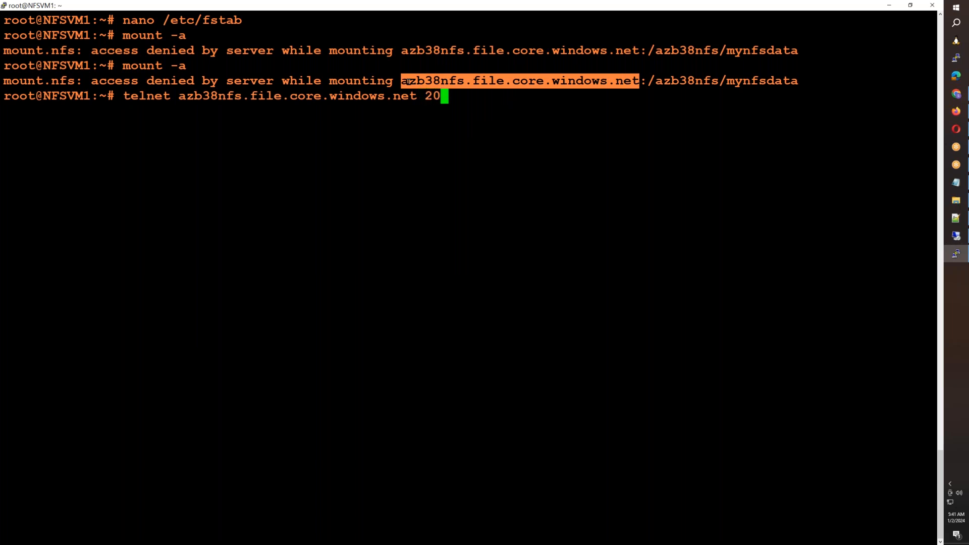
{"action": "key", "text": "Return"}
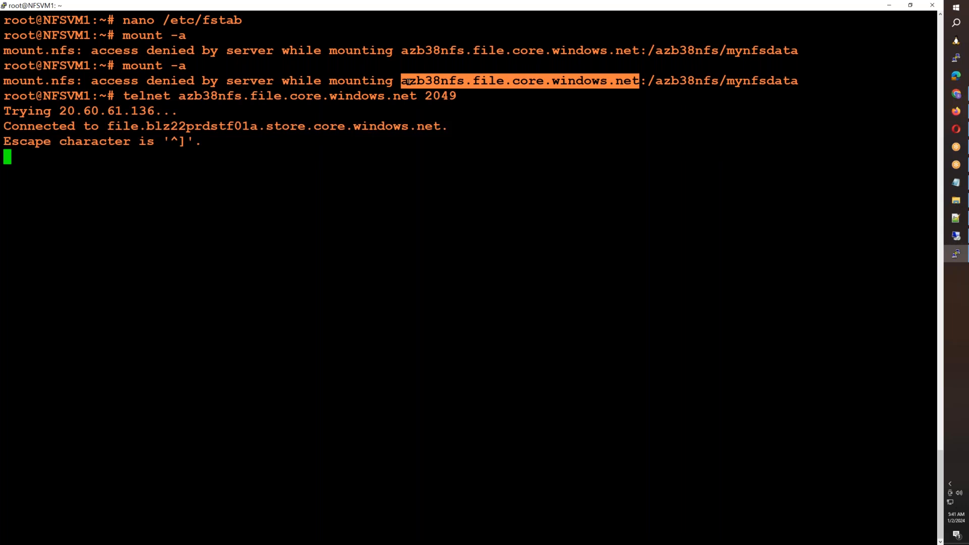
{"action": "key", "text": "ctrl+bracketright"}
{"action": "type", "text": "q"}
{"action": "key", "text": "Return"}
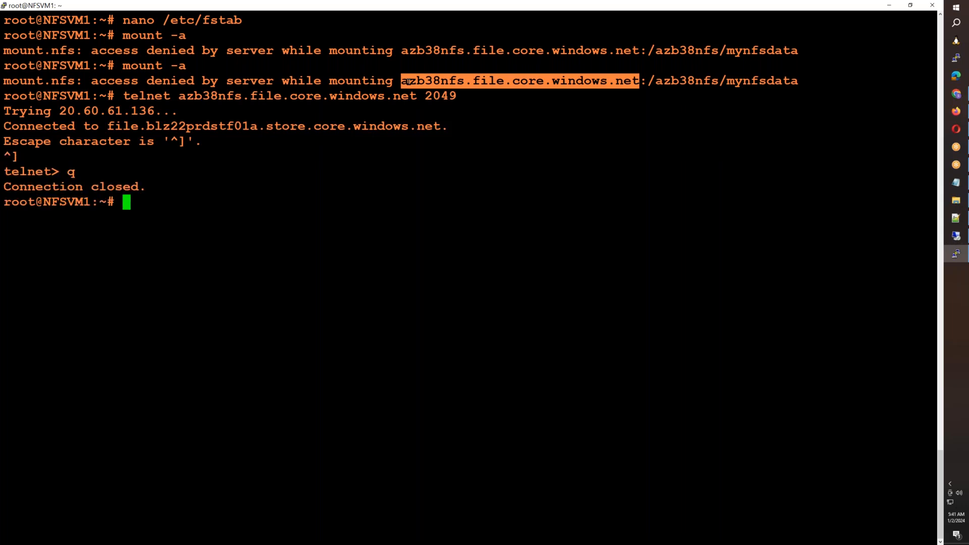
{"action": "key", "text": "Return"}
{"action": "key", "text": "Return"}
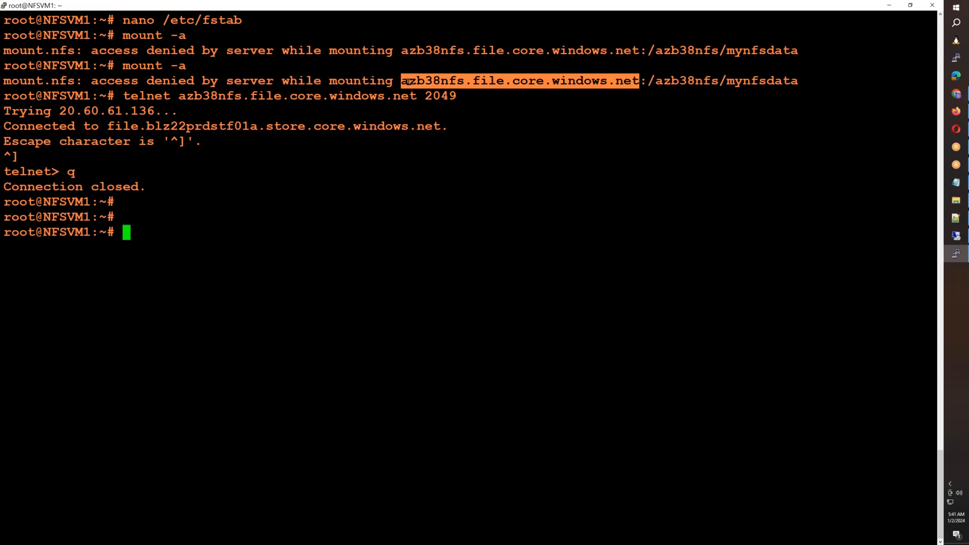
- Open /etc/fstab in nano and examine the azb38nfs mynfsdata entry through to its file system type
{"action": "type", "text": "nano /etc/fstab"}
{"action": "key", "text": "Return"}
{"action": "key", "text": "Down"}
{"action": "key", "text": "Down"}
{"action": "key", "text": "Down"}
{"action": "key", "text": "Down"}
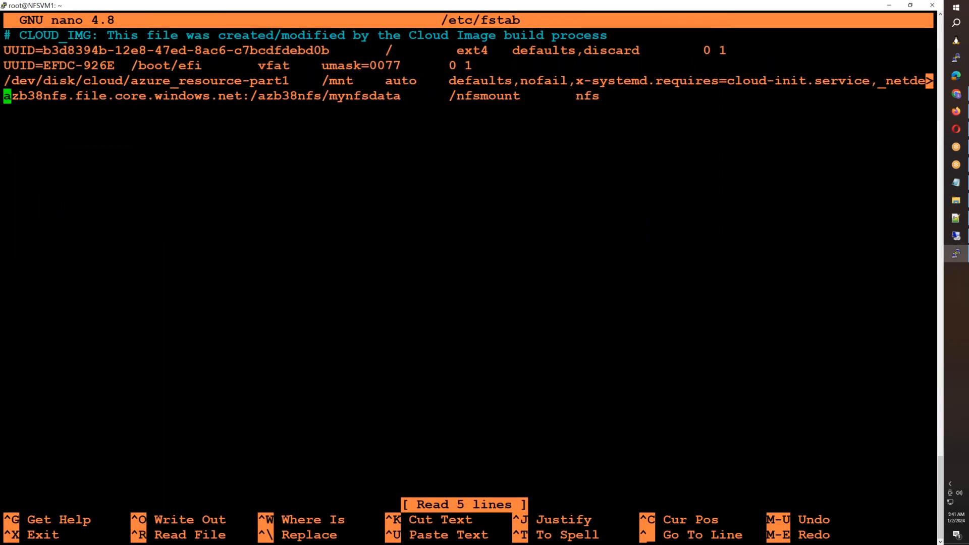
{"action": "key", "text": "Right"}
{"action": "key", "text": "Right"}
{"action": "key", "text": "Right"}
{"action": "key", "text": "Right"}
{"action": "key", "text": "Right"}
{"action": "key", "text": "Right"}
{"action": "key", "text": "Right"}
{"action": "key", "text": "Right"}
{"action": "key", "text": "Right"}
{"action": "key", "text": "Right"}
{"action": "key", "text": "Right"}
{"action": "key", "text": "Right"}
{"action": "key", "text": "Right"}
{"action": "key", "text": "Right"}
{"action": "key", "text": "Right"}
{"action": "key", "text": "Right"}
{"action": "key", "text": "Right"}
{"action": "key", "text": "Right"}
{"action": "key", "text": "Right"}
{"action": "key", "text": "Right"}
{"action": "key", "text": "Right"}
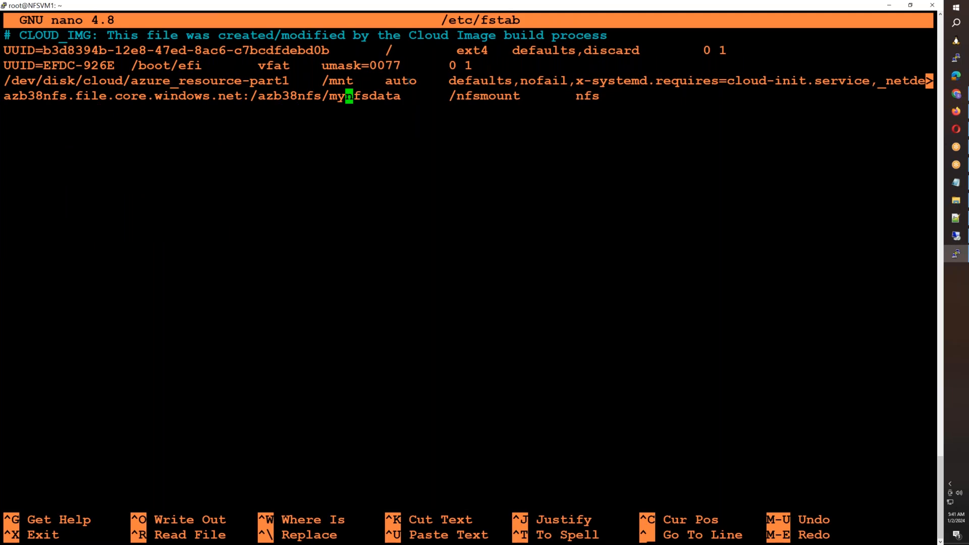
{"action": "key", "text": "Right"}
{"action": "key", "text": "Right"}
{"action": "key", "text": "Right"}
{"action": "key", "text": "Right"}
{"action": "key", "text": "Right"}
{"action": "key", "text": "Right"}
{"action": "key", "text": "Right"}
{"action": "key", "text": "Right"}
{"action": "key", "text": "Right"}
{"action": "key", "text": "Right"}
{"action": "key", "text": "Right"}
{"action": "key", "text": "Right"}
{"action": "key", "text": "Right"}
{"action": "key", "text": "Right"}
{"action": "key", "text": "Right"}
{"action": "key", "text": "Right"}
{"action": "key", "text": "Right"}
{"action": "key", "text": "Right"}
{"action": "key", "text": "Right"}
{"action": "key", "text": "Right"}
{"action": "key", "text": "Right"}
{"action": "left_click", "coordinate": [404, 80]}
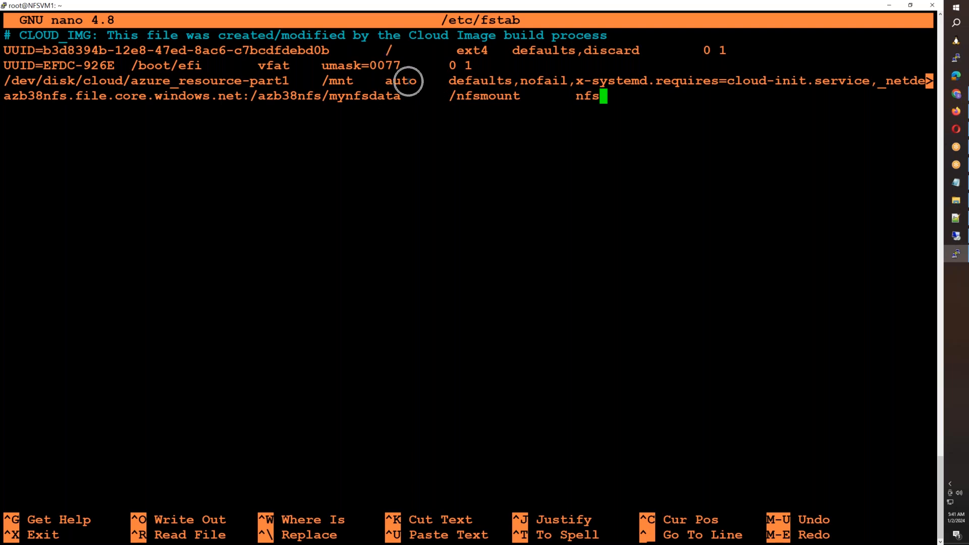
- Exit nano and try to mount all listed file systems with mount -a
{"action": "key", "text": "ctrl+x"}
{"action": "type", "text": "mount -a"}
{"action": "key", "text": "Return"}
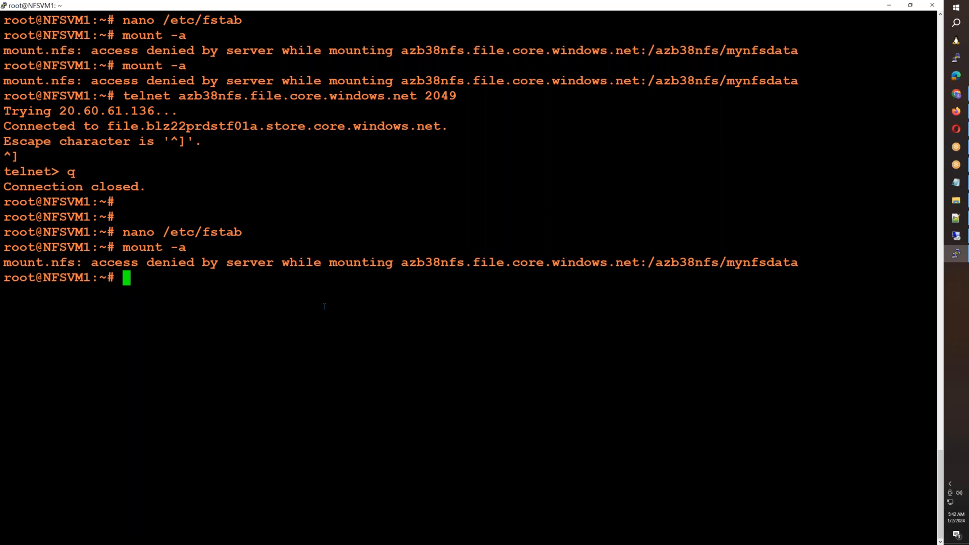
- Try to install the nfs-common package using apt install with the -t option
{"action": "type", "text": "apt install"}
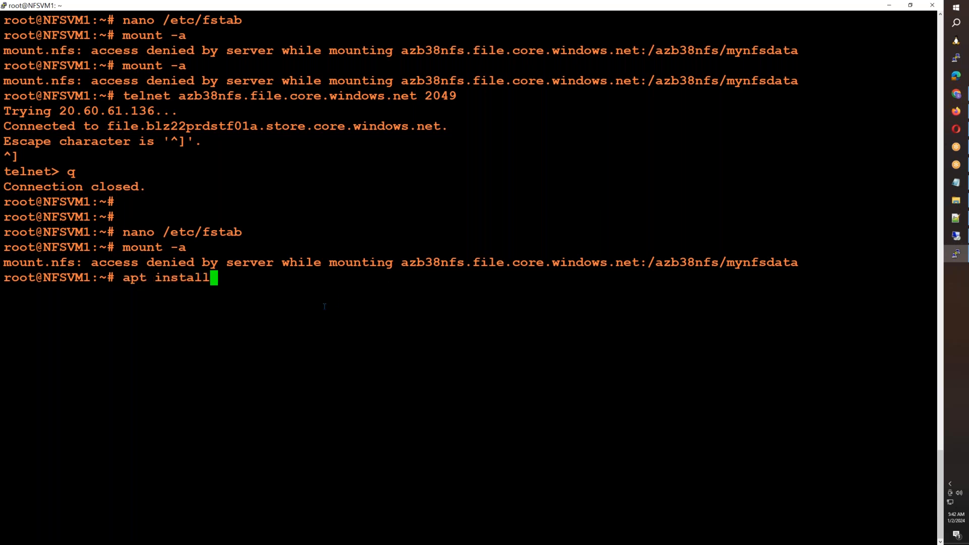
{"action": "type", "text": " -t nfs-common"}
{"action": "key", "text": "Return"}
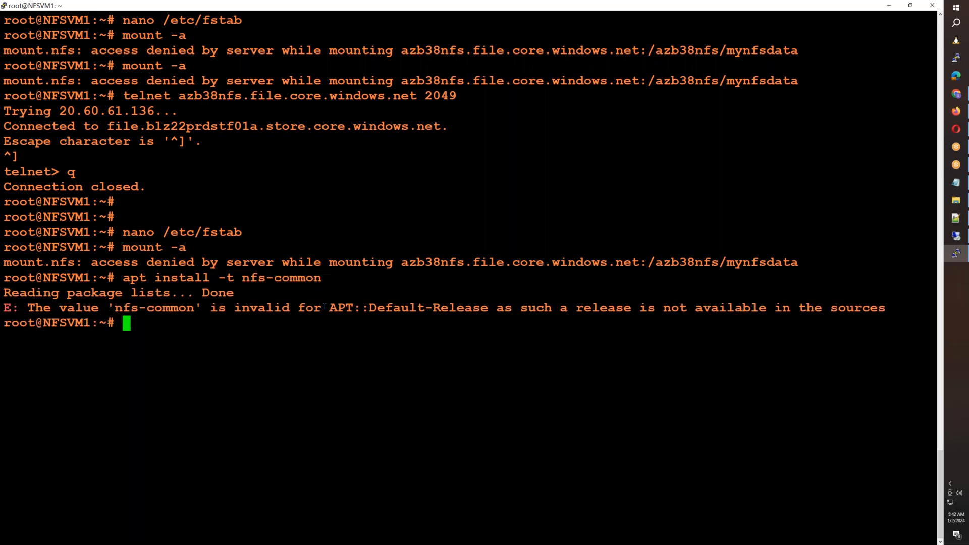
- Correct the option to -y in the previous command and run apt install -y nfs-common
{"action": "key", "text": "Up"}
{"action": "key", "text": "Left"}
{"action": "key", "text": "Left"}
{"action": "key", "text": "Left"}
{"action": "key", "text": "Left"}
{"action": "key", "text": "Left"}
{"action": "key", "text": "Left"}
{"action": "key", "text": "Left"}
{"action": "key", "text": "Left"}
{"action": "key", "text": "Left"}
{"action": "key", "text": "Left"}
{"action": "key", "text": "Left"}
{"action": "key", "text": "BackSpace"}
{"action": "type", "text": "y"}
{"action": "key", "text": "Return"}
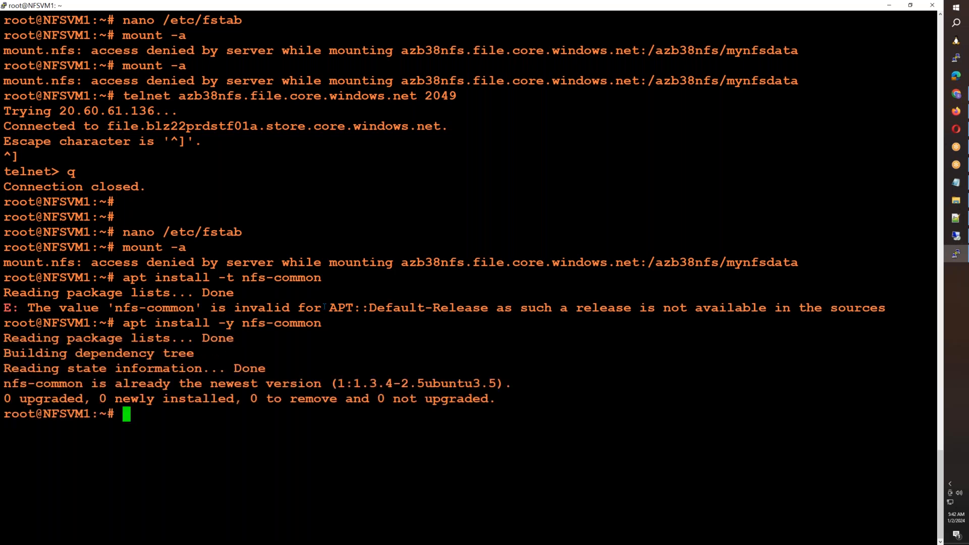
- Reopen /etc/fstab in nano, examine the end of the /dev/disk/cloud/azure_resource-part1 entry, and exit the editor
{"action": "key", "text": "Up"}
{"action": "key", "text": "Up"}
{"action": "key", "text": "Up"}
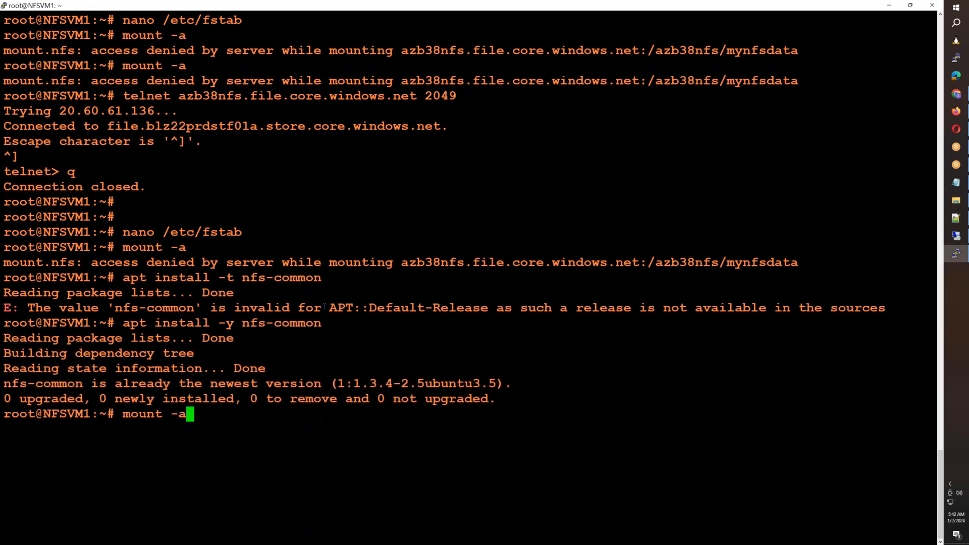
{"action": "key", "text": "Up"}
{"action": "key", "text": "Return"}
{"action": "key", "text": "Down"}
{"action": "key", "text": "Down"}
{"action": "key", "text": "Down"}
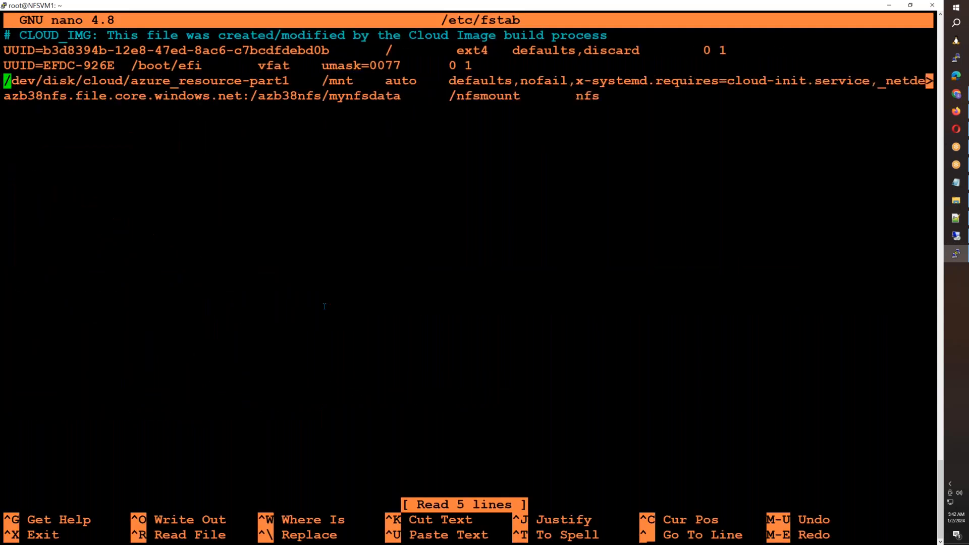
{"action": "key", "text": "End"}
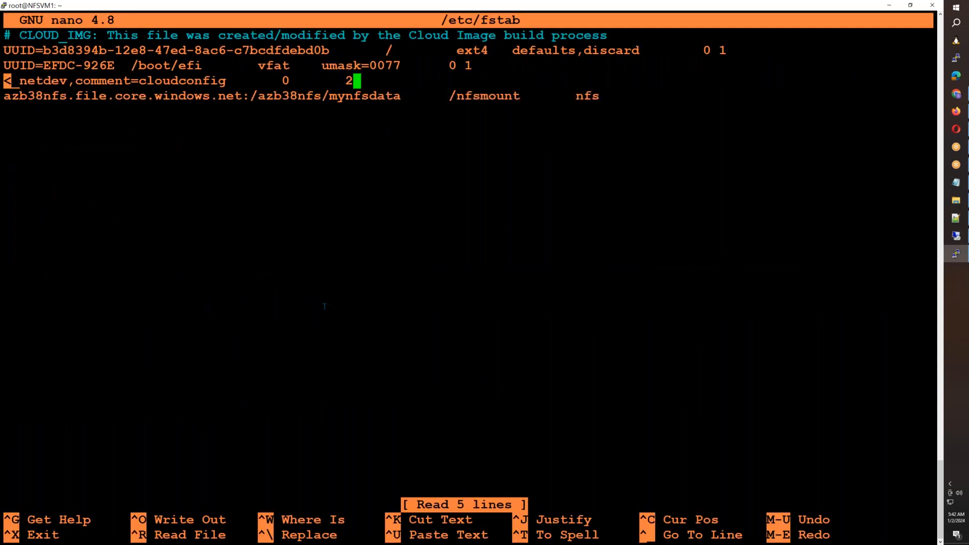
{"action": "key", "text": "ctrl+x"}
- Change the file system type of the mynfsdata entry in /etc/fstab to nfs4 and save the file
{"action": "key", "text": "Up"}
{"action": "key", "text": "Return"}
{"action": "key", "text": "Down"}
{"action": "key", "text": "Down"}
{"action": "key", "text": "Down"}
{"action": "key", "text": "Down"}
{"action": "key", "text": "Down"}
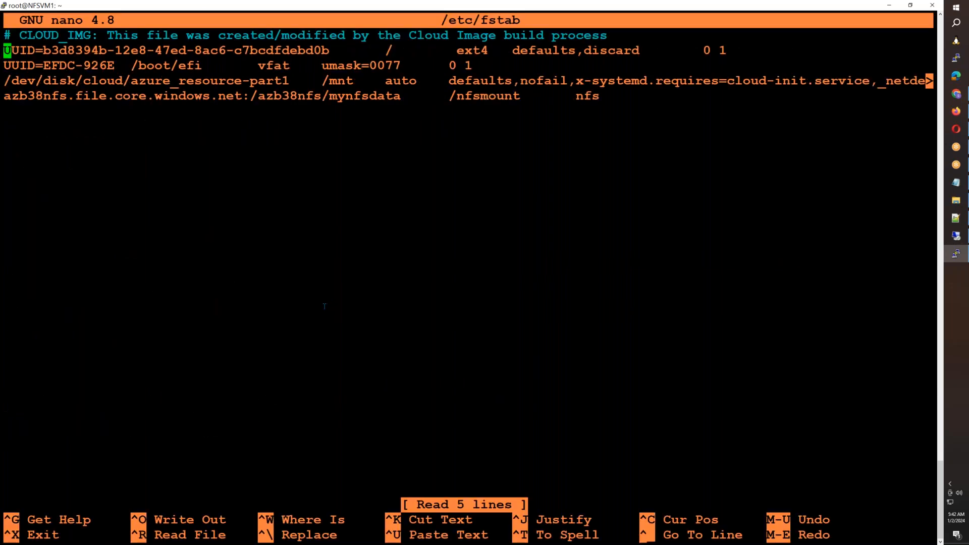
{"action": "key", "text": "Left"}
{"action": "type", "text": "4"}
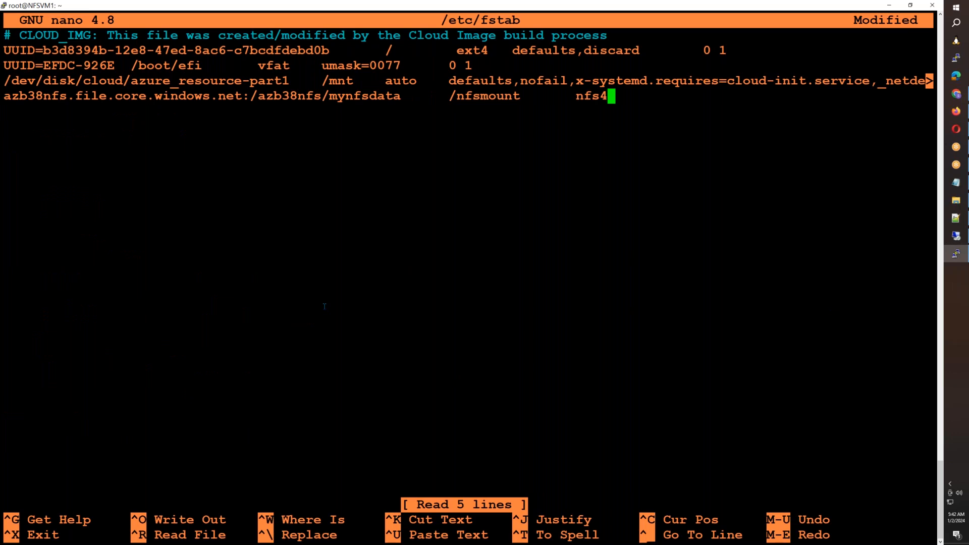
{"action": "key", "text": "ctrl+o"}
{"action": "key", "text": "Return"}
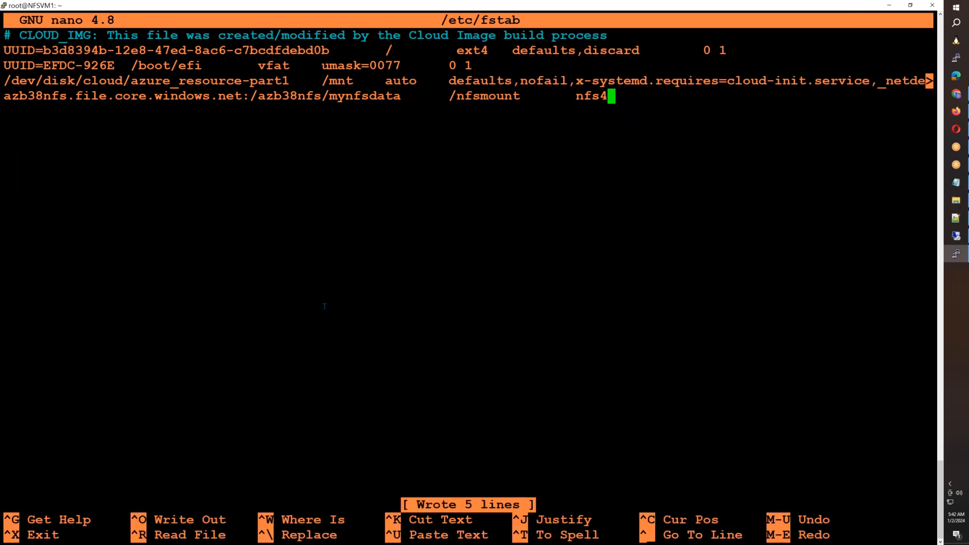
- Exit nano and run mount -a to try mounting mynfsdata with the nfs4 type
{"action": "key", "text": "ctrl+x"}
{"action": "type", "text": "mount -a"}
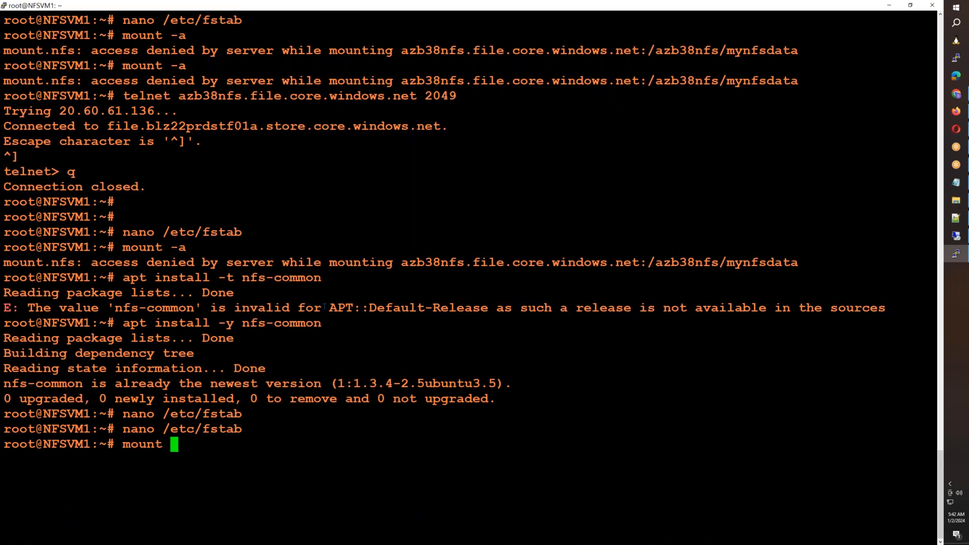
{"action": "key", "text": "Return"}
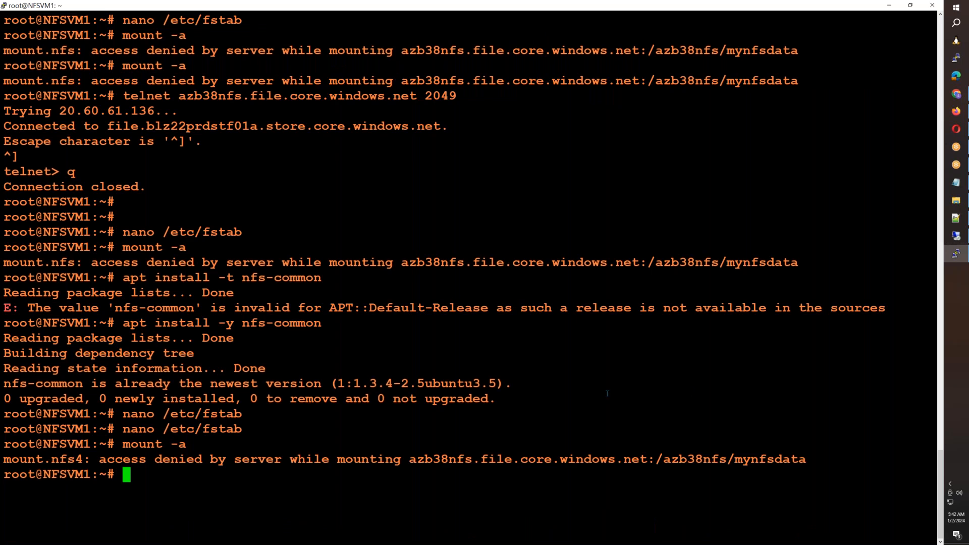
- Copy the full sudo mount command for mynfsdata on /nfsmount from the Notepad notes and try running it in the NFSVM1 terminal
{"action": "left_click", "coordinate": [956, 182]}
{"action": "left_click", "coordinate": [434, 176]}
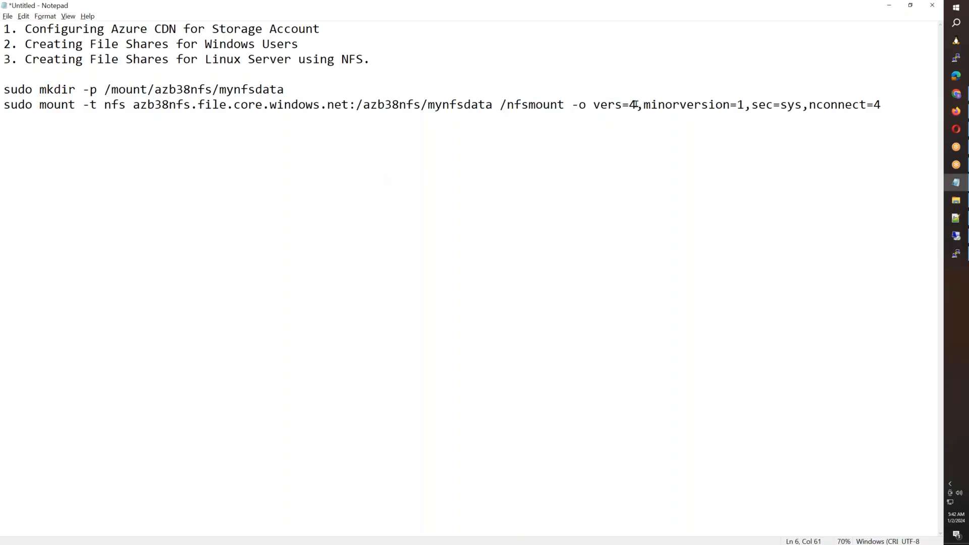
{"action": "left_click_drag", "start_coordinate": [564, 104], "coordinate": [497, 106]}
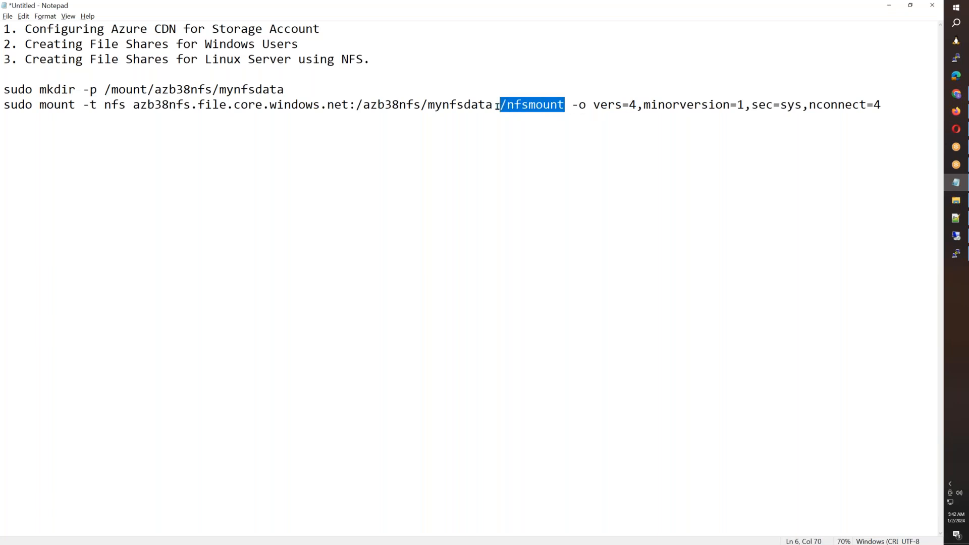
{"action": "left_click_drag", "start_coordinate": [909, 105], "coordinate": [2, 105]}
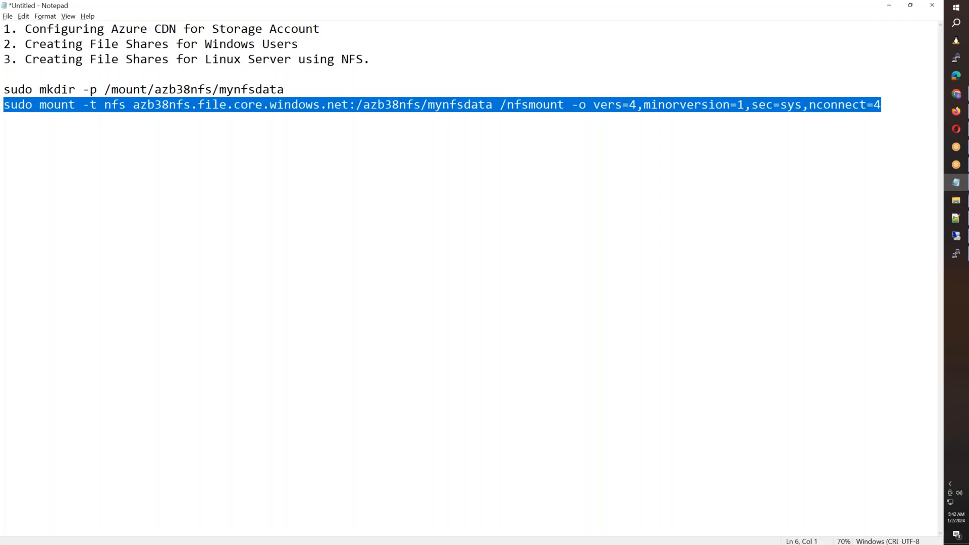
{"action": "left_click", "coordinate": [956, 253]}
{"action": "right_click", "coordinate": [530, 335]}
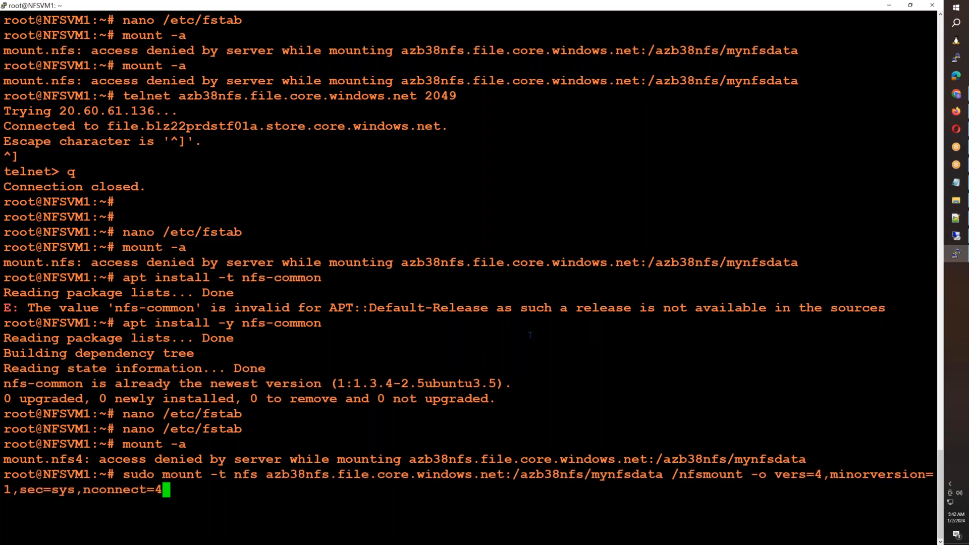
{"action": "key", "text": "Return"}
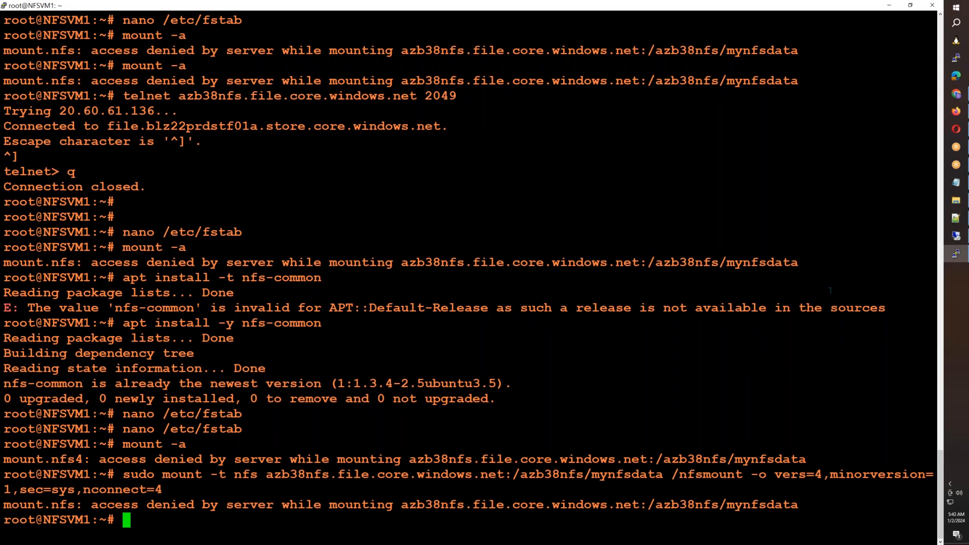
- In the remote session's Azure portal, check the azb38nfs-ep private endpoint's virtual network and the networking settings of NFSVM1
{"action": "left_click", "coordinate": [955, 235]}
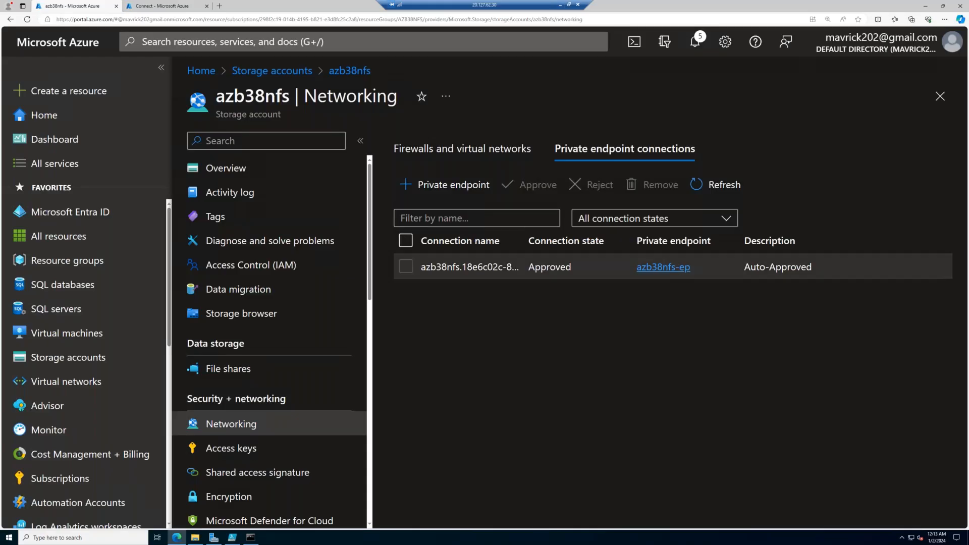
{"action": "left_click", "coordinate": [674, 267]}
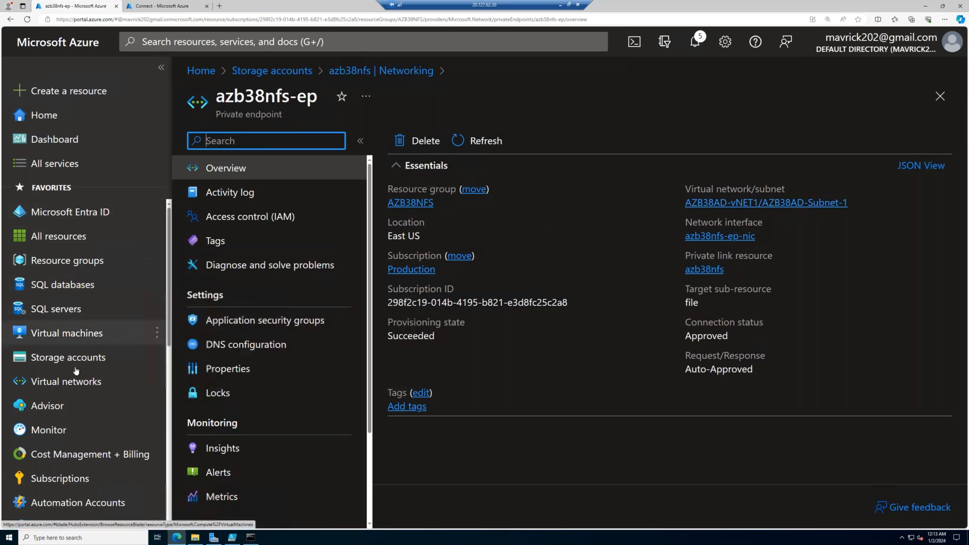
{"action": "left_click", "coordinate": [77, 342]}
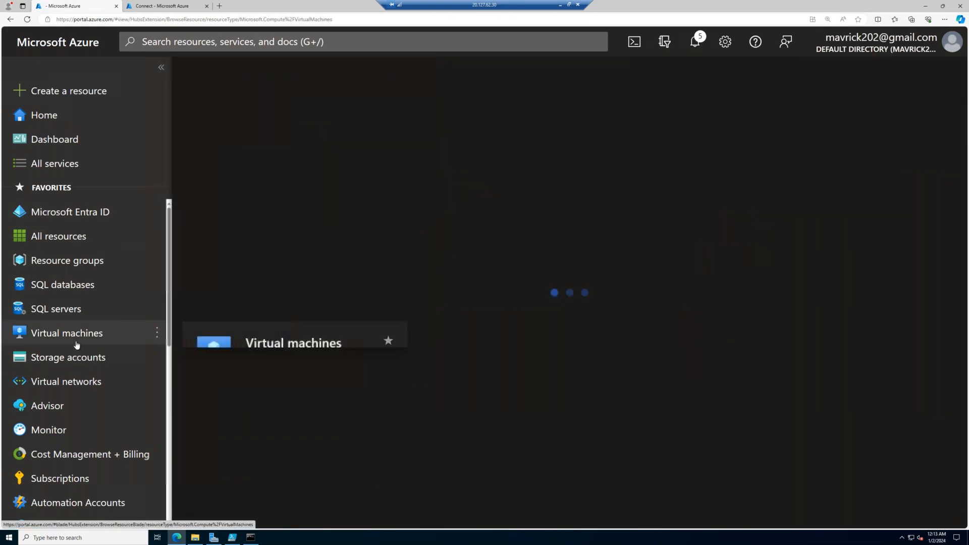
{"action": "left_click", "coordinate": [246, 285]}
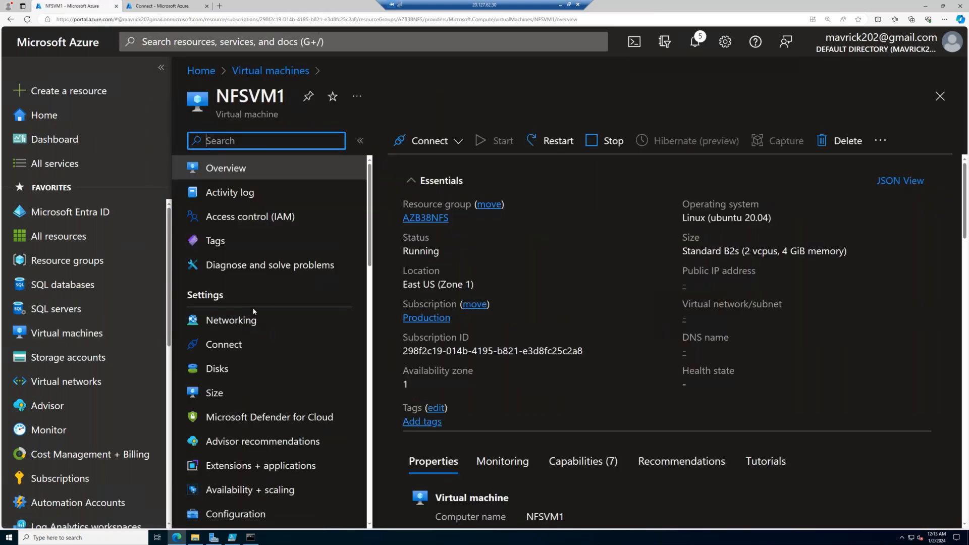
{"action": "left_click", "coordinate": [231, 320]}
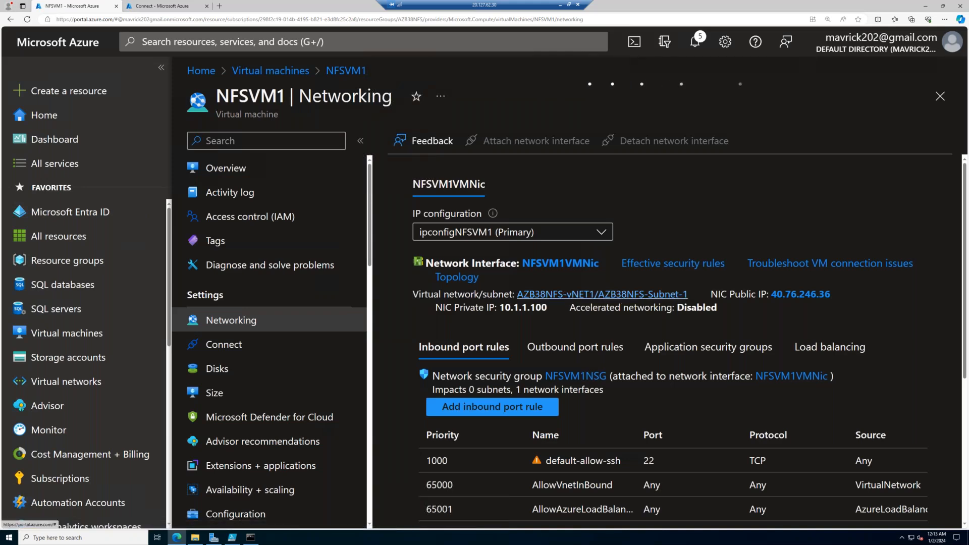
- Open NFSVM1's virtual network AZB38NFS-vNET1 and check its private endpoints
{"action": "left_click", "coordinate": [624, 302]}
{"action": "scroll", "coordinate": [264, 419], "scroll_direction": "down", "scroll_amount": 2}
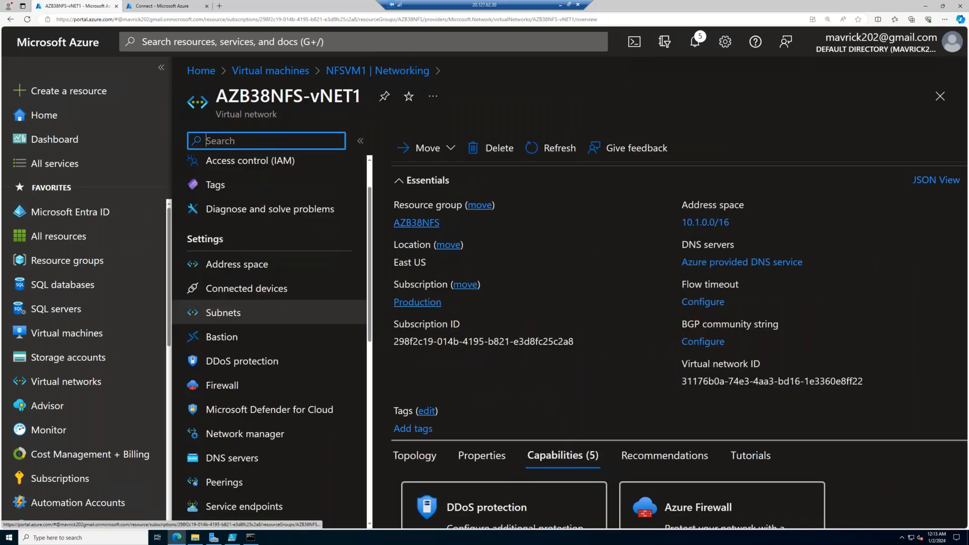
{"action": "left_click", "coordinate": [259, 477]}
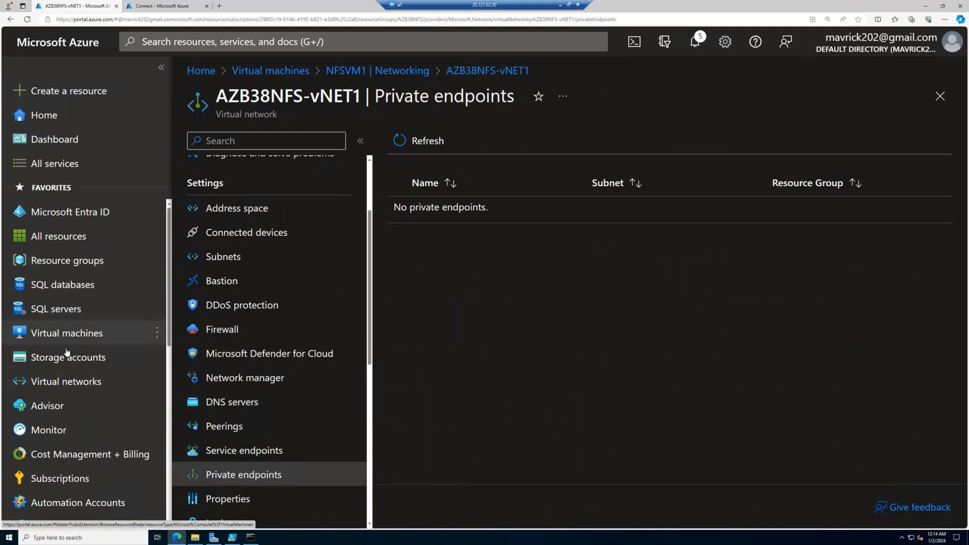
- Open the private endpoint connections in the networking settings of the azb38nfs storage account
{"action": "left_click", "coordinate": [81, 360]}
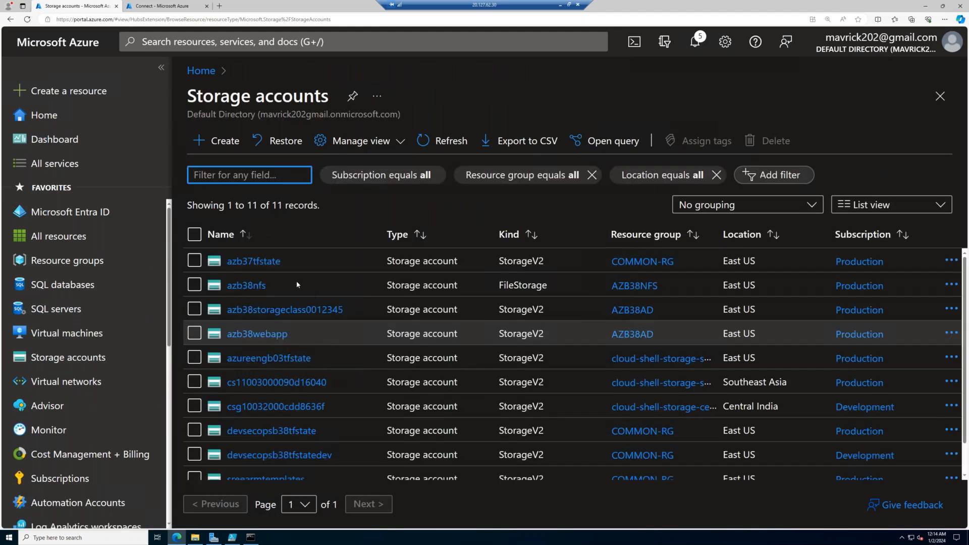
{"action": "left_click", "coordinate": [246, 285]}
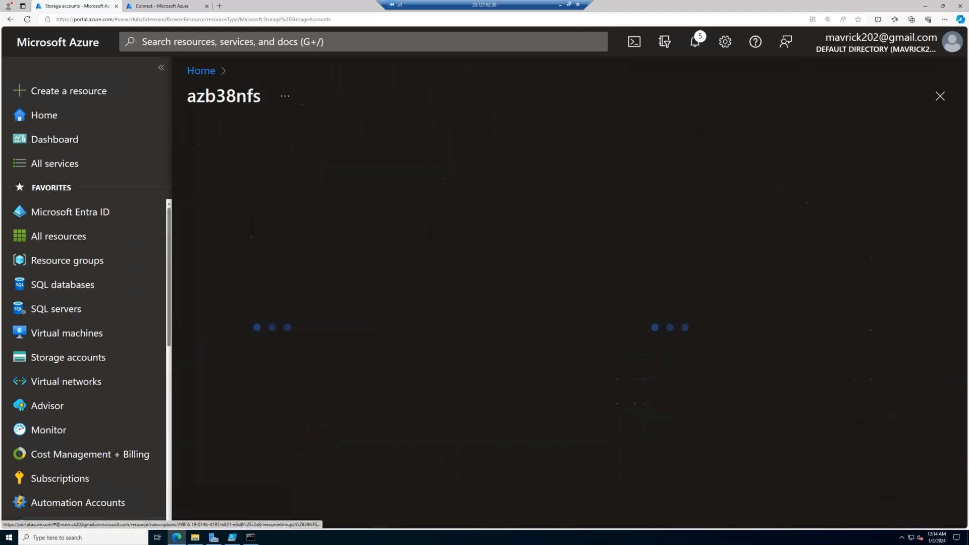
{"action": "left_click", "coordinate": [231, 424]}
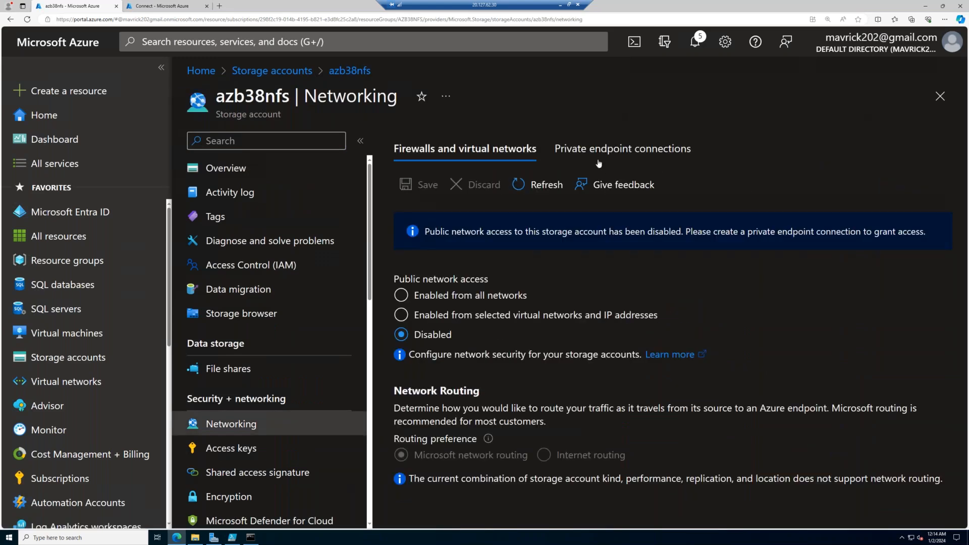
{"action": "left_click", "coordinate": [625, 149]}
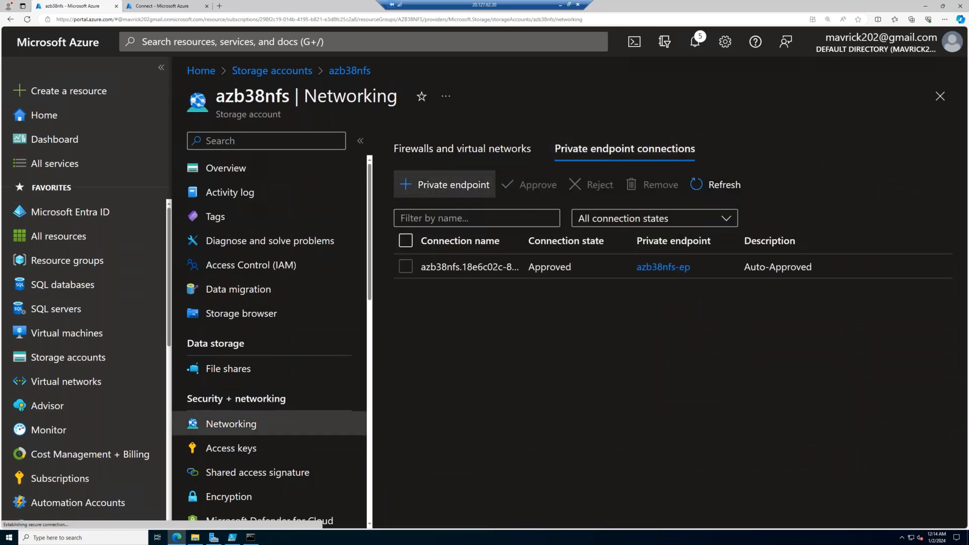
- Start a new private endpoint named nfs-ep in East US, keeping file as the target sub-resource
{"action": "left_click", "coordinate": [444, 185]}
{"action": "left_click", "coordinate": [428, 353]}
{"action": "type", "text": "nfs-ep"}
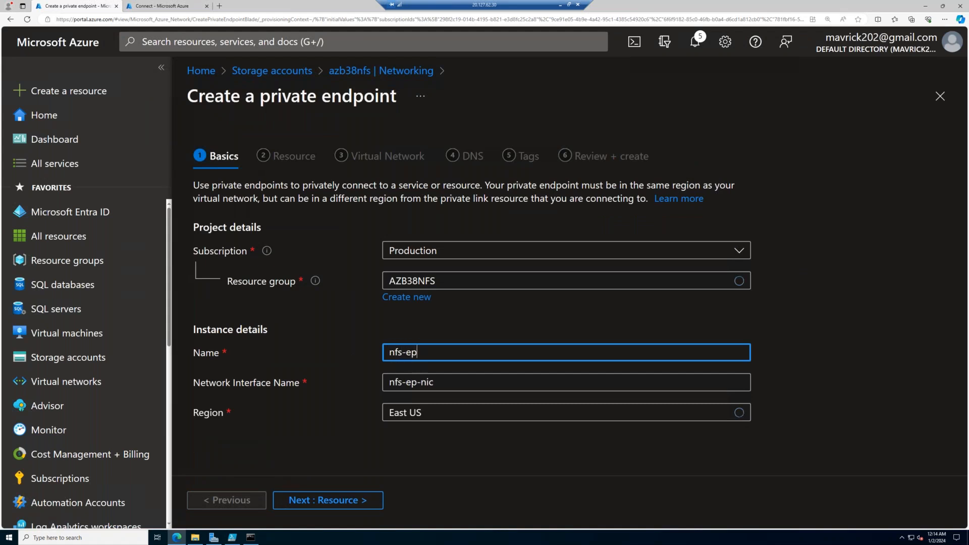
{"action": "key", "text": "Tab"}
{"action": "left_click", "coordinate": [358, 502]}
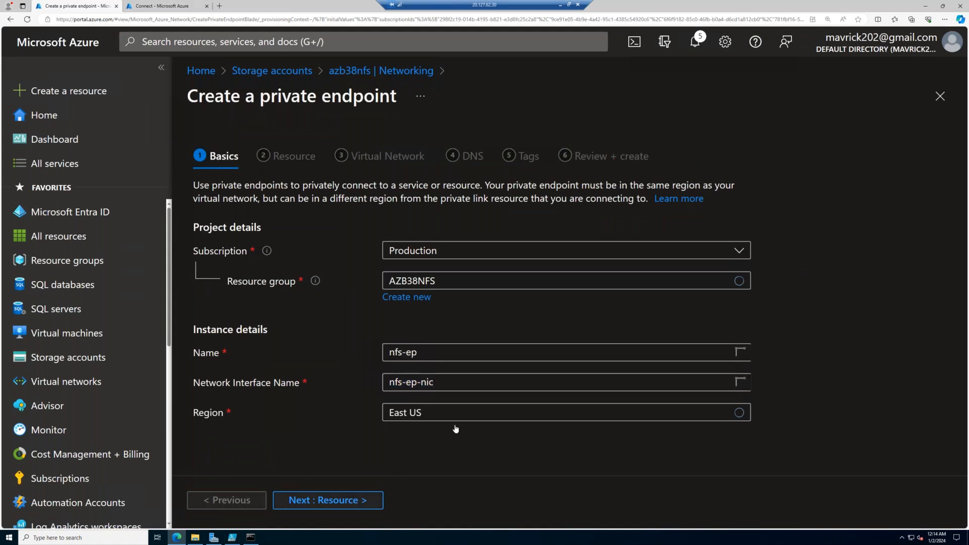
{"action": "left_click", "coordinate": [359, 505]}
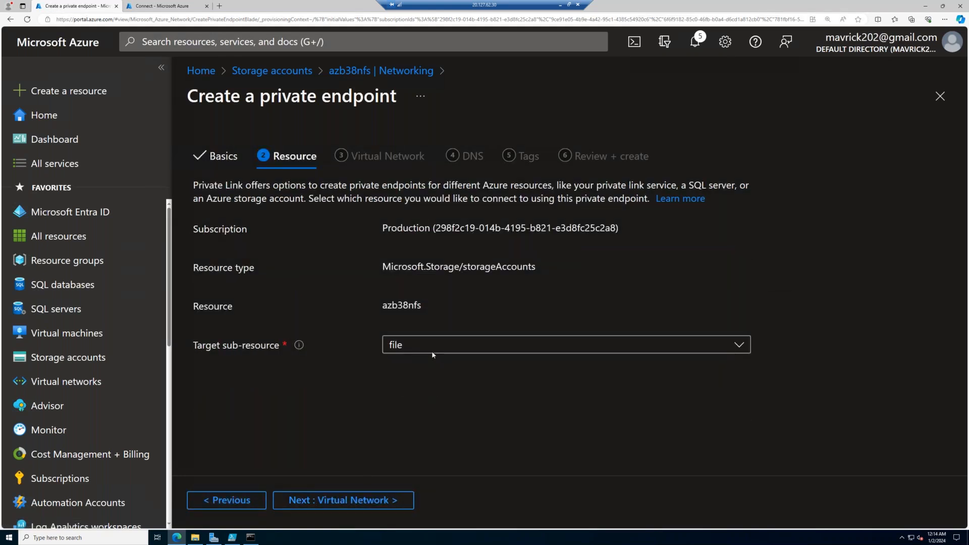
{"action": "left_click", "coordinate": [386, 502]}
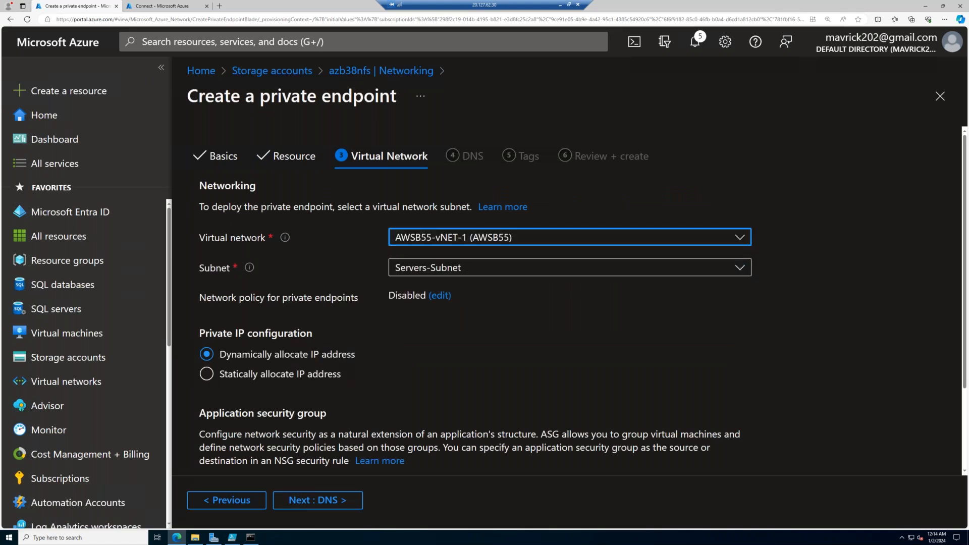
- Place the nfs-ep endpoint in virtual network AZB38NFS-vNET1 on AZB38NFS-Subnet-1 and create it with the remaining default settings
{"action": "left_click", "coordinate": [454, 237]}
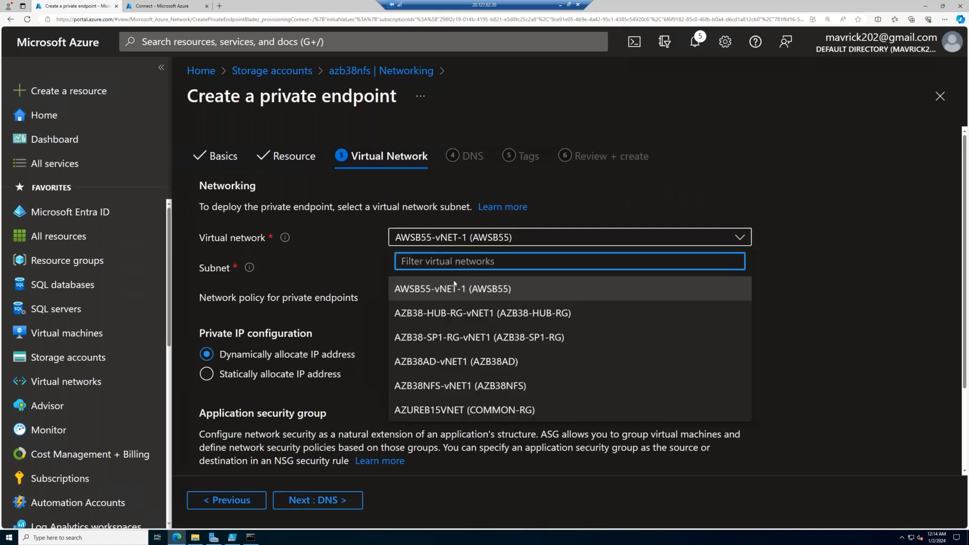
{"action": "left_click", "coordinate": [449, 386]}
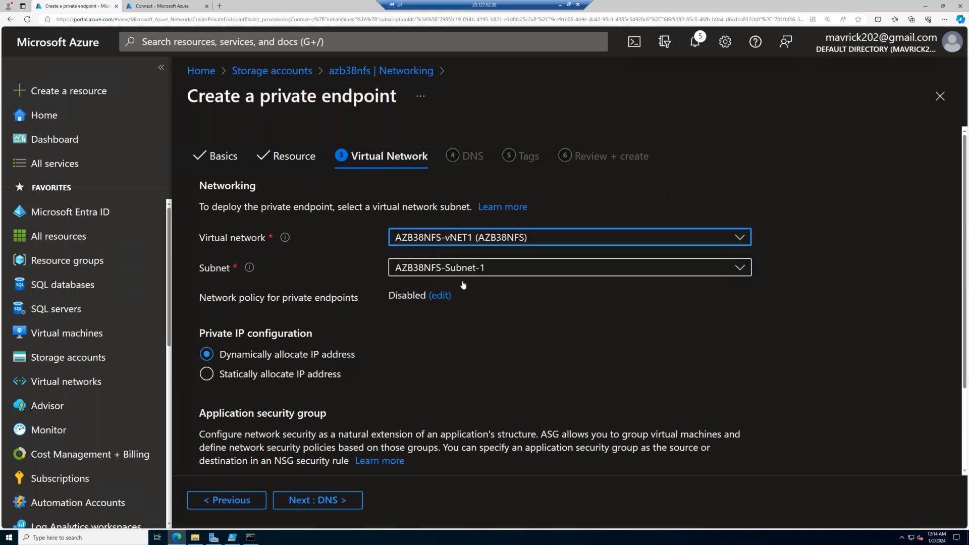
{"action": "left_click", "coordinate": [349, 500]}
{"action": "left_click", "coordinate": [348, 501]}
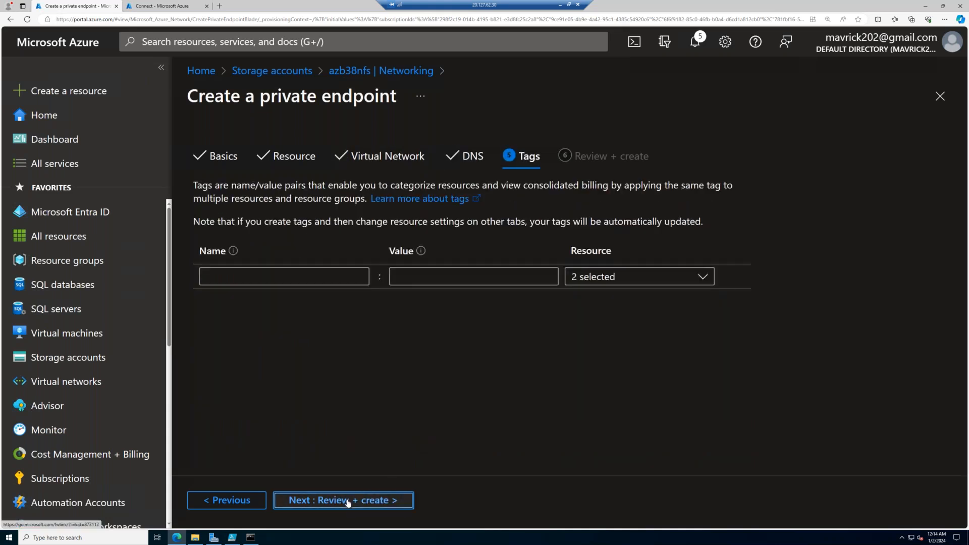
{"action": "left_click", "coordinate": [348, 501]}
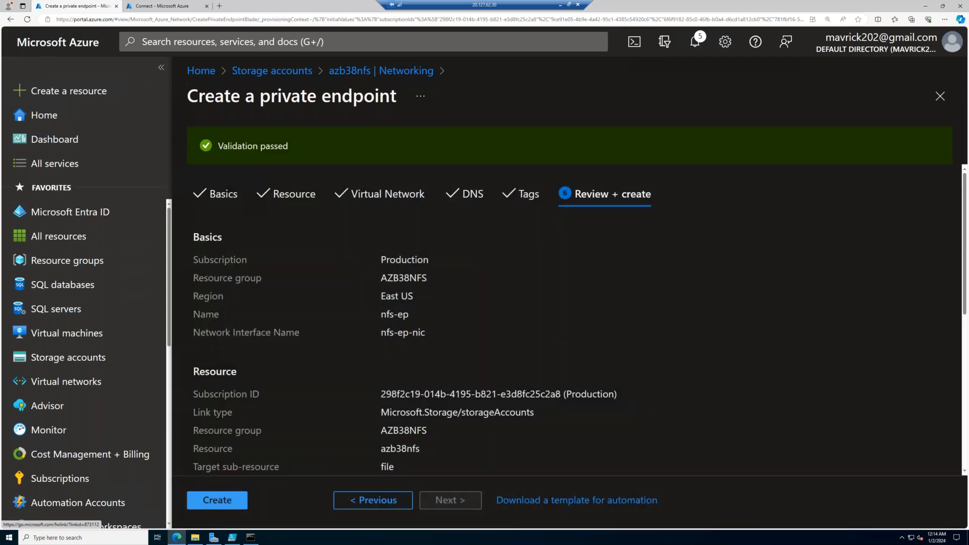
{"action": "left_click", "coordinate": [217, 500]}
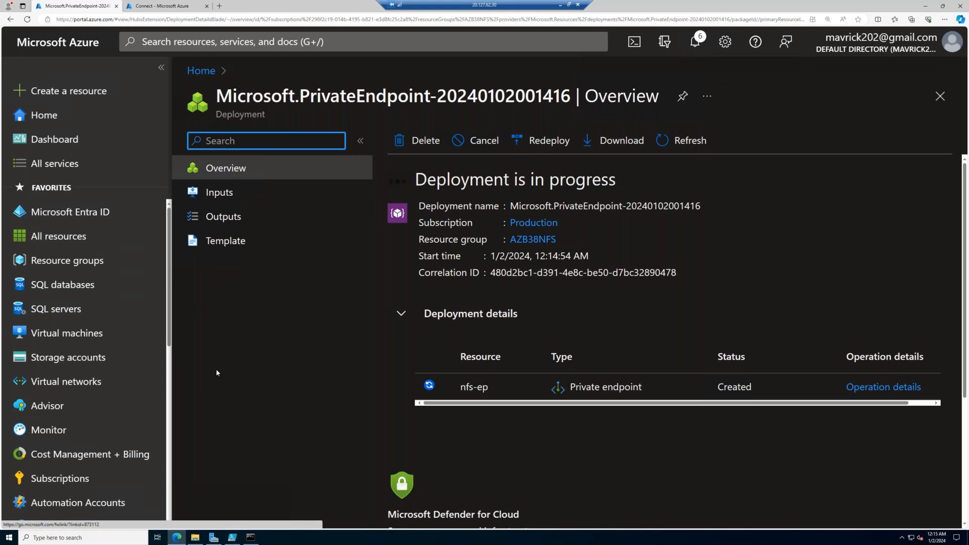
- Switch to PowerShell ISE, rerun the StorageAccount.ps1 drive-mapping script, and return to the endpoint deployment in the browser
{"action": "left_click", "coordinate": [235, 536]}
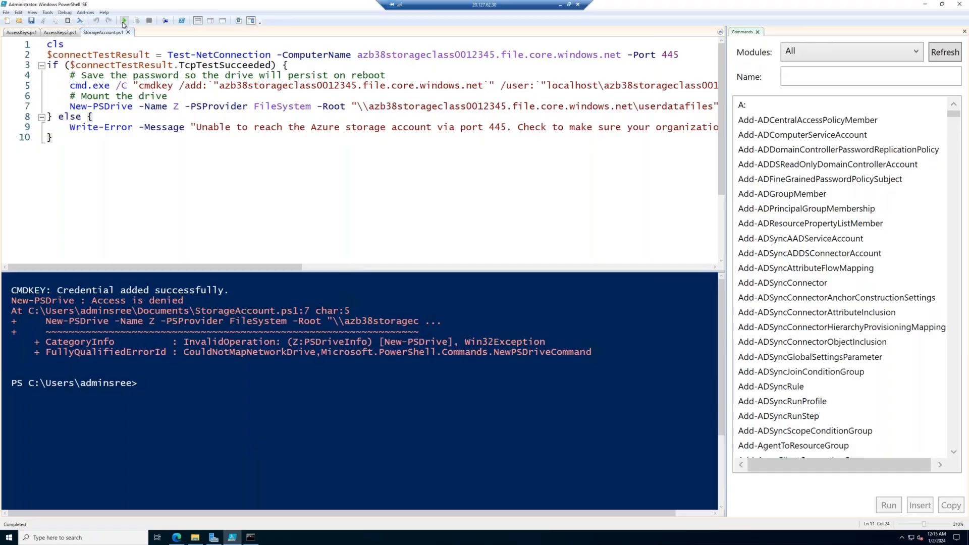
{"action": "left_click", "coordinate": [124, 22]}
{"action": "left_click", "coordinate": [123, 23]}
{"action": "left_click", "coordinate": [123, 23]}
{"action": "left_click", "coordinate": [176, 538]}
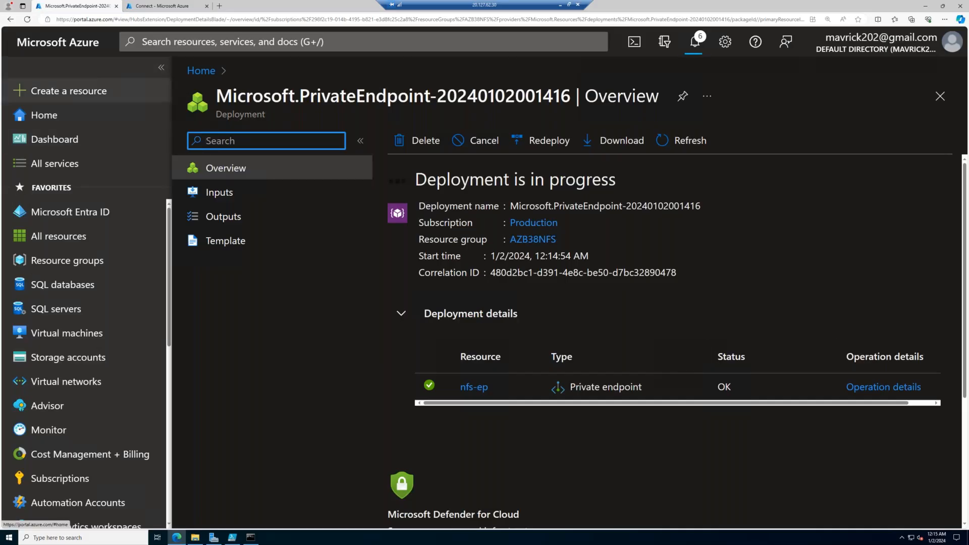
- Open the storage accounts in a new browser tab and check the public network access of azb38storageclass0012345
{"action": "right_click", "coordinate": [94, 363]}
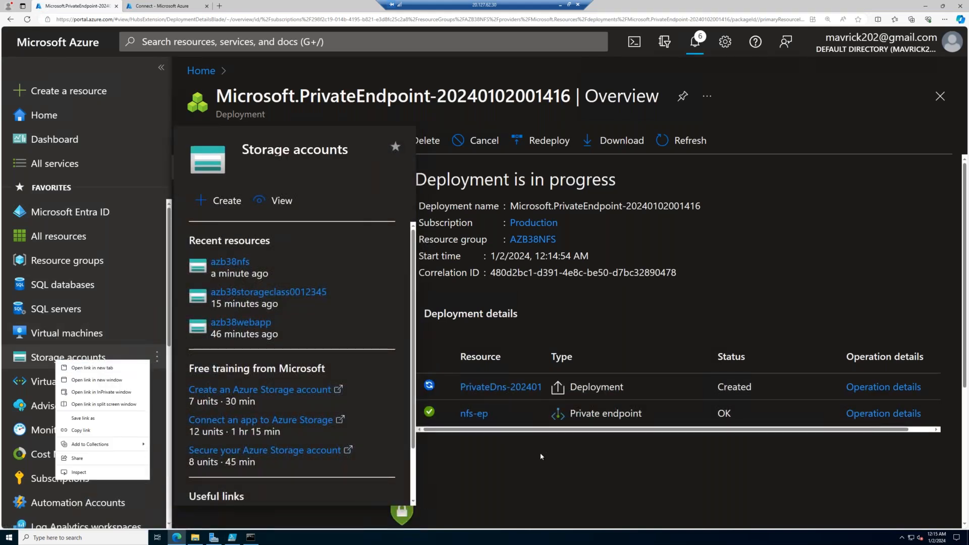
{"action": "left_click", "coordinate": [92, 368]}
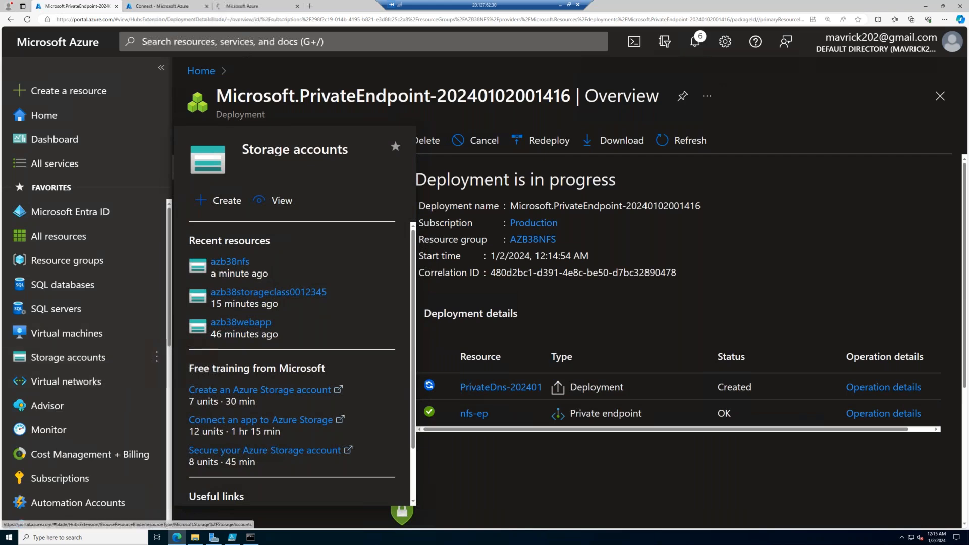
{"action": "left_click", "coordinate": [242, 6]}
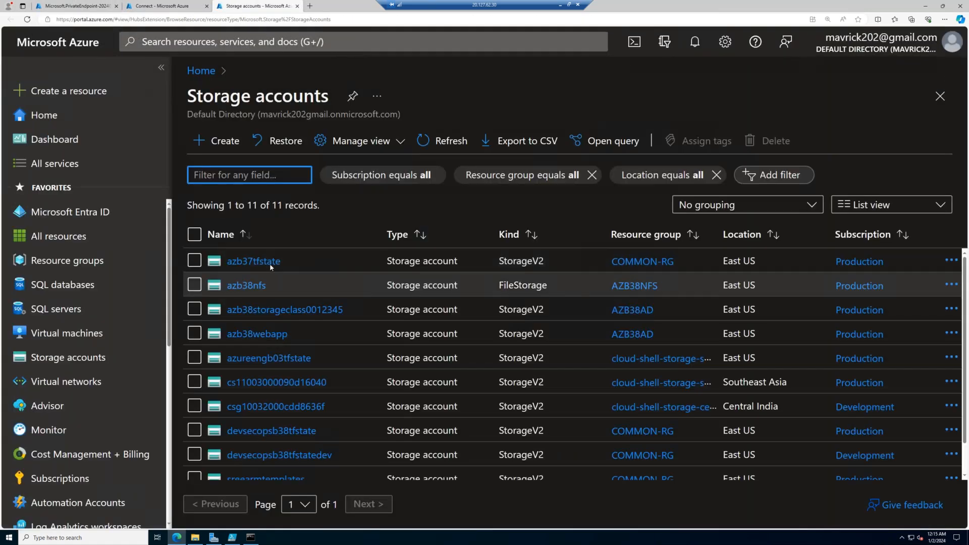
{"action": "left_click", "coordinate": [262, 306]}
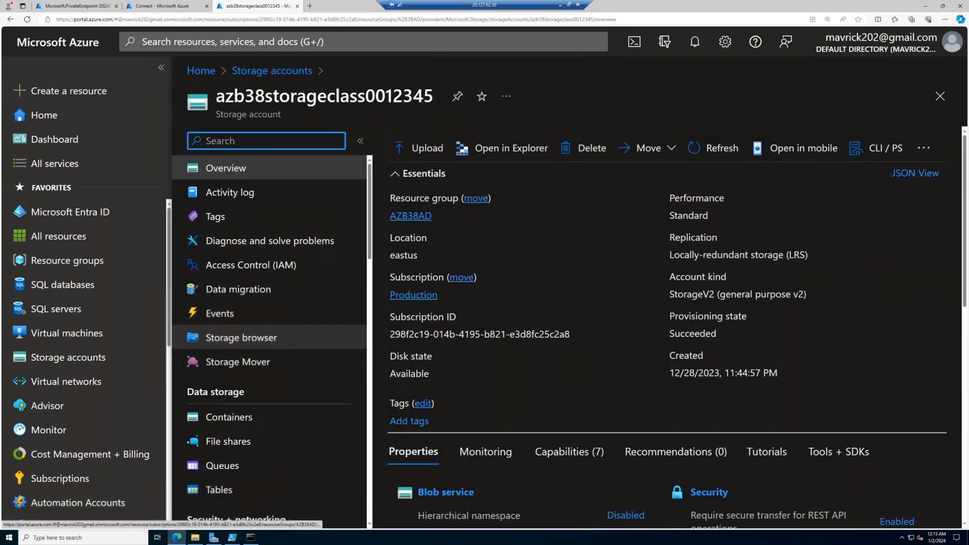
{"action": "scroll", "coordinate": [268, 338], "scroll_direction": "down", "scroll_amount": 1}
{"action": "left_click", "coordinate": [232, 489]}
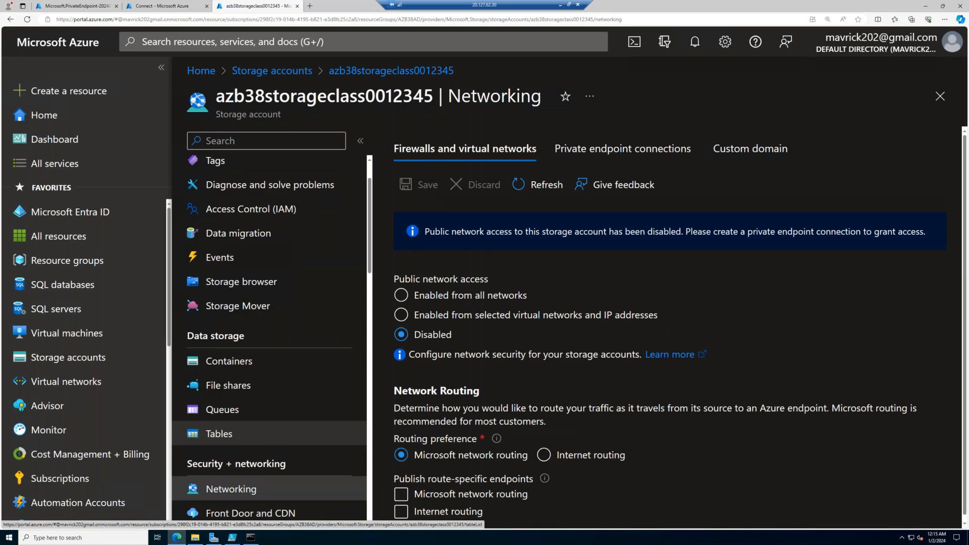
{"action": "left_click", "coordinate": [560, 6]}
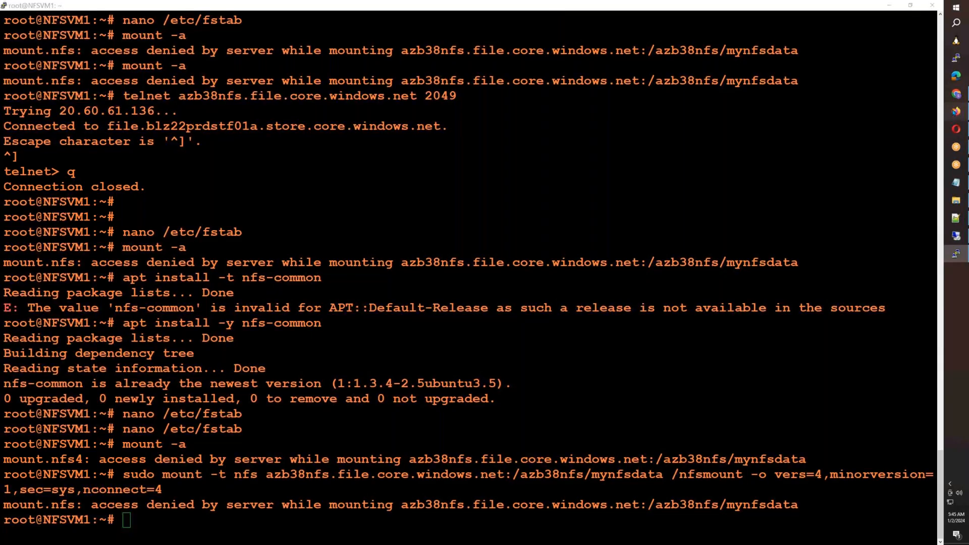
{"action": "left_click", "coordinate": [955, 111]}
{"action": "left_click", "coordinate": [736, 14]}
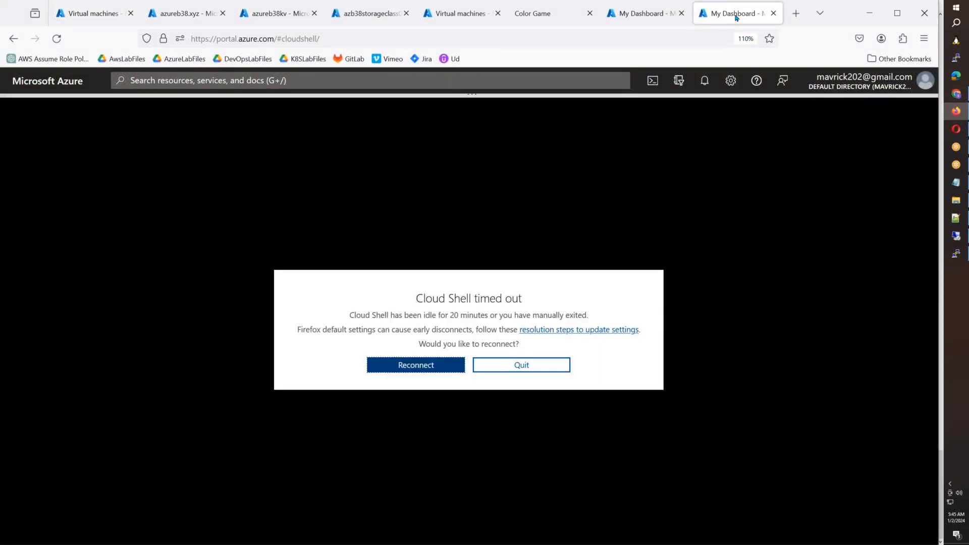
{"action": "key", "text": "ctrl+t"}
{"action": "type", "text": "www.az"}
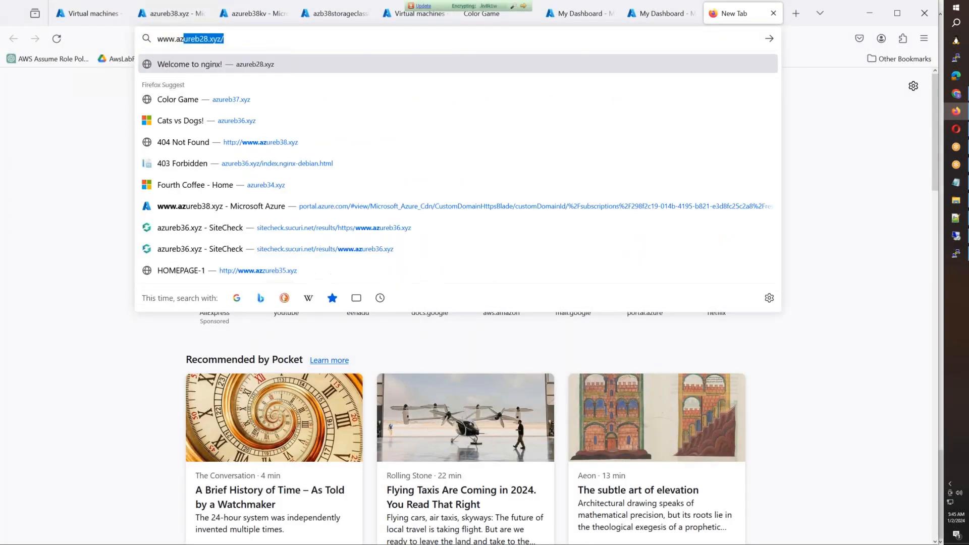
{"action": "type", "text": "ureb38.xyz"}
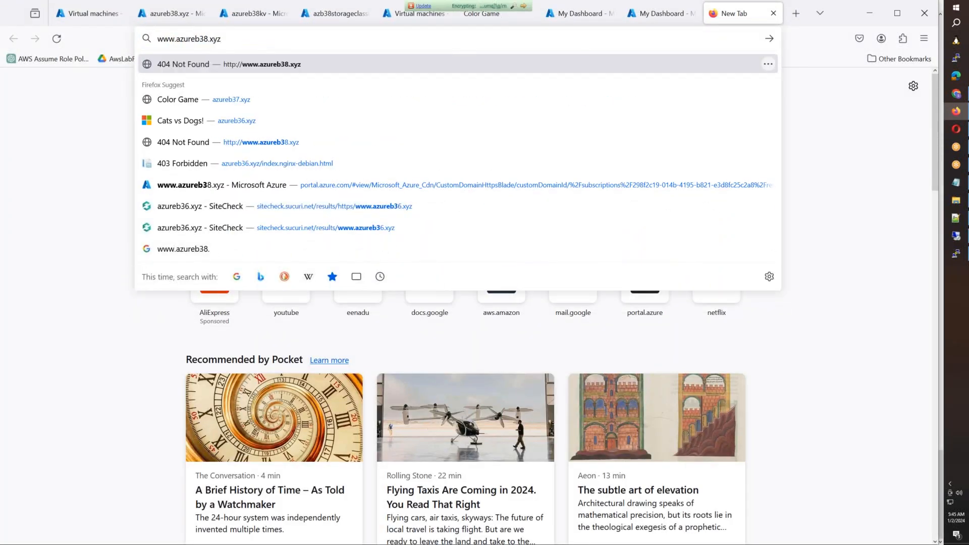
{"action": "key", "text": "Return"}
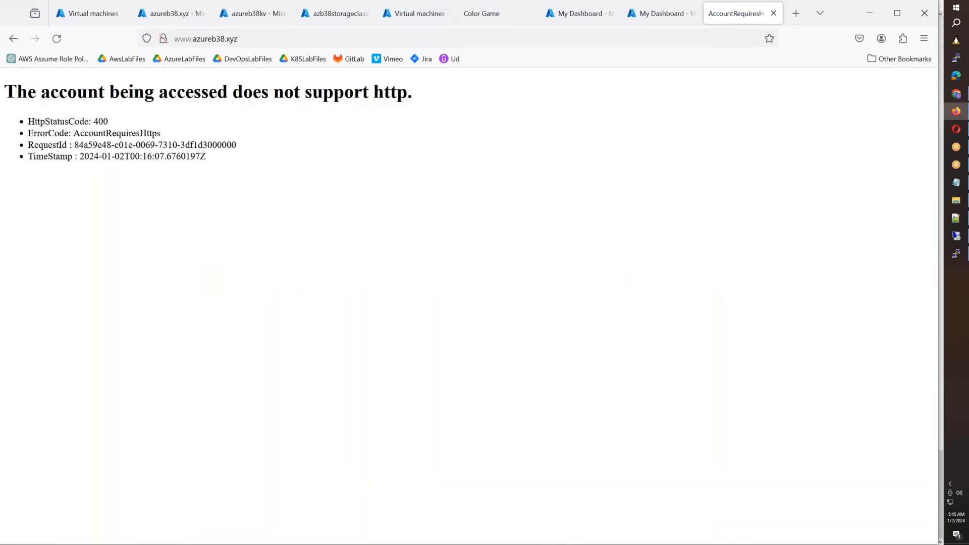
{"action": "left_click", "coordinate": [180, 40]}
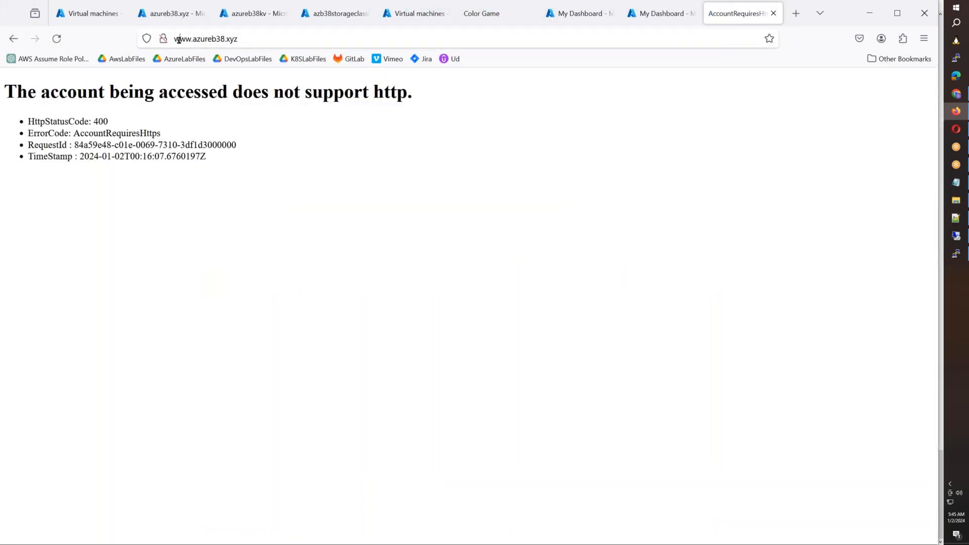
{"action": "type", "text": "https://"}
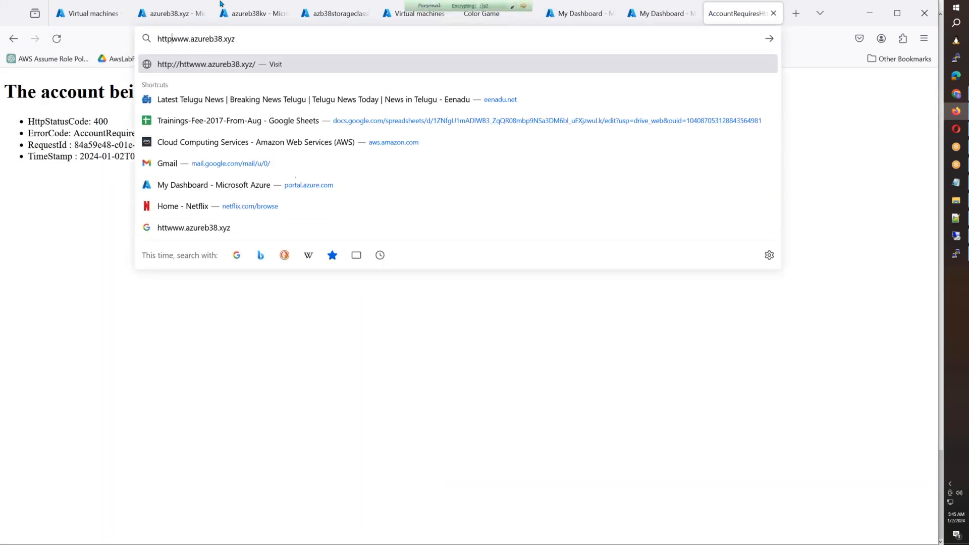
{"action": "key", "text": "Return"}
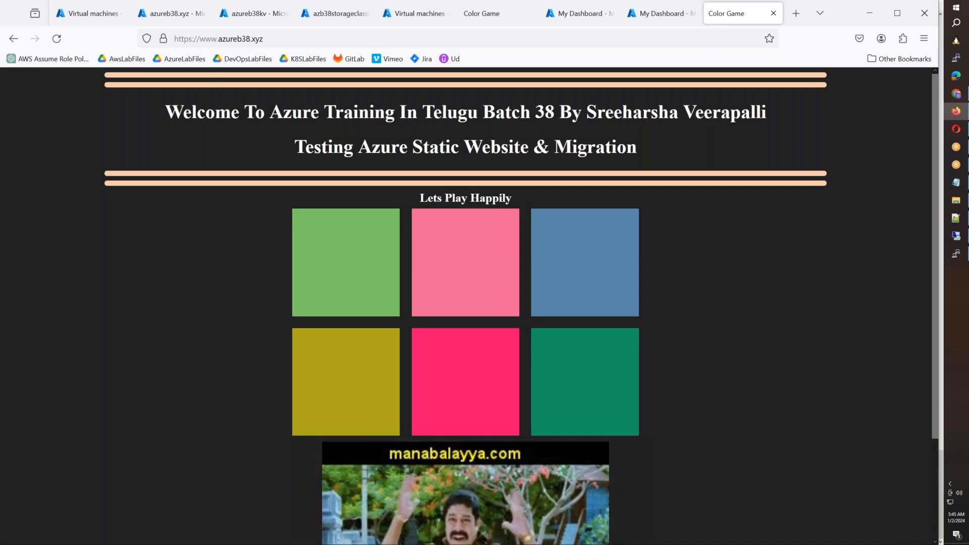
{"action": "left_click", "coordinate": [296, 37]}
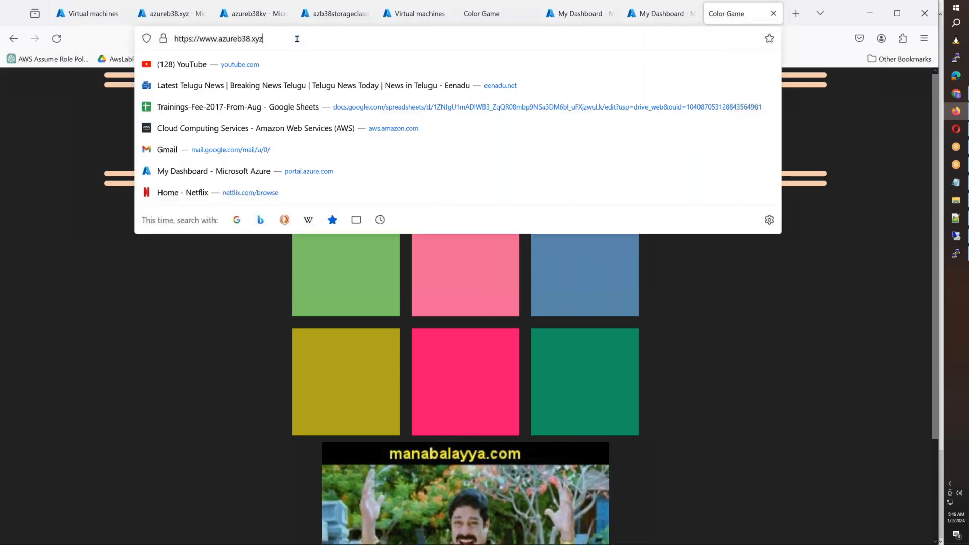
{"action": "type", "text": "/helo"}
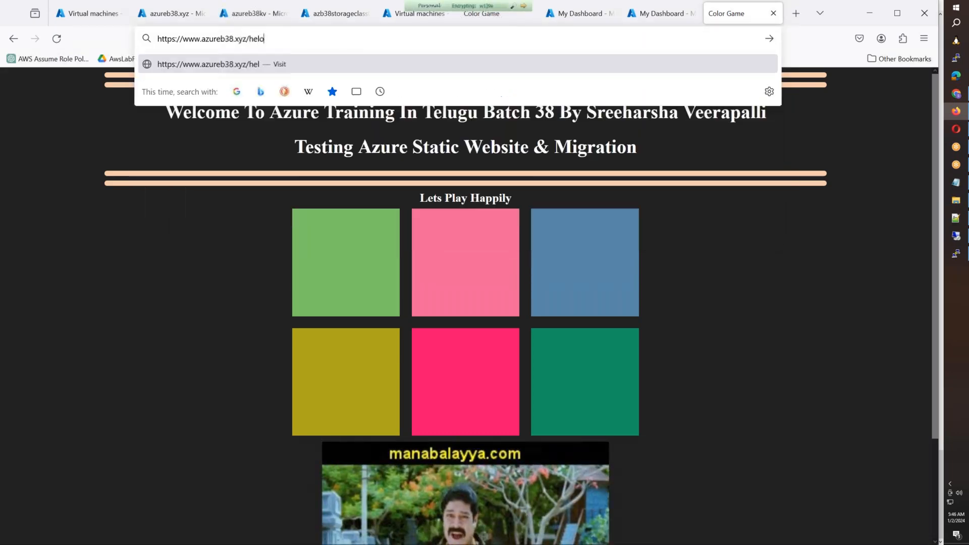
{"action": "key", "text": "Return"}
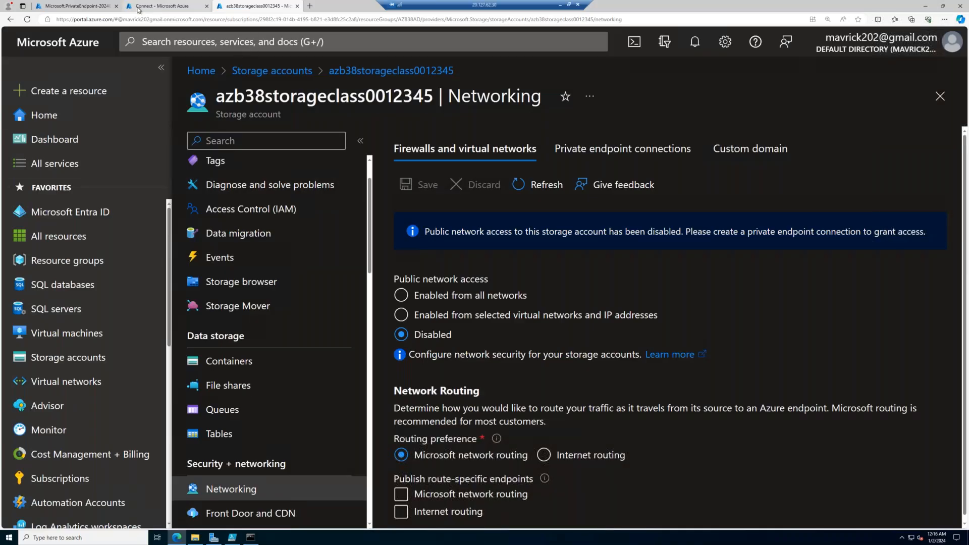
- In the remote session's Azure portal, search for cdn and open the azb38cdn profile from Front Door and CDN profiles
{"action": "left_click", "coordinate": [137, 10]}
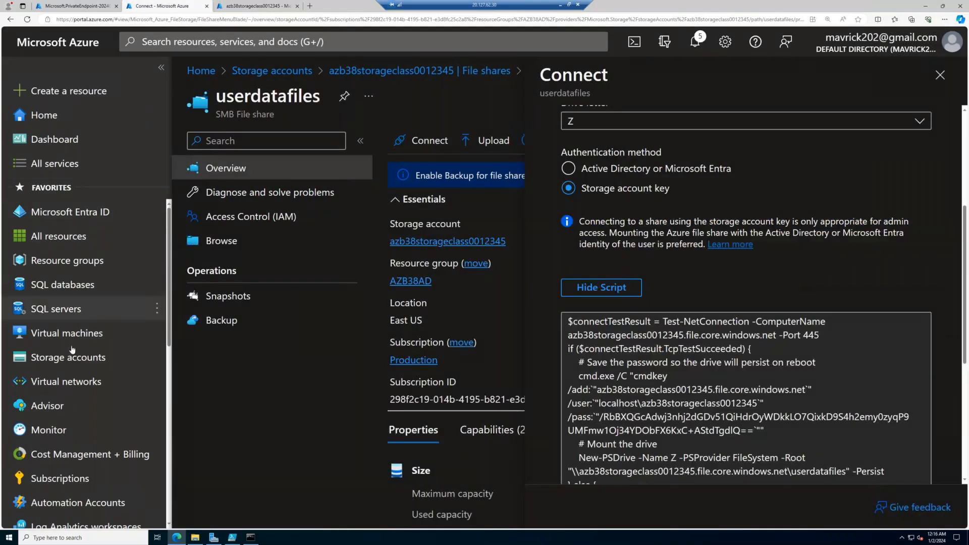
{"action": "left_click", "coordinate": [272, 42]}
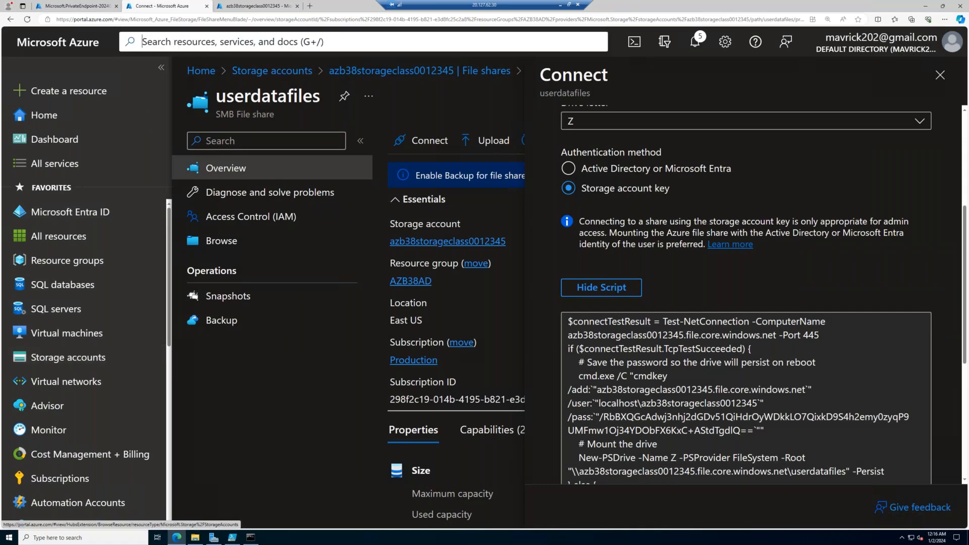
{"action": "type", "text": "cdn"}
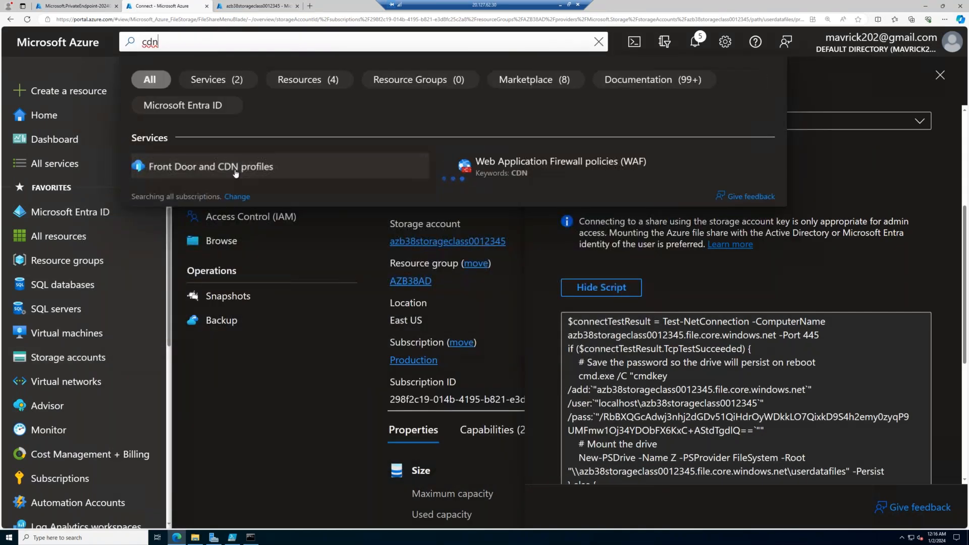
{"action": "left_click", "coordinate": [235, 173]}
{"action": "left_click", "coordinate": [250, 261]}
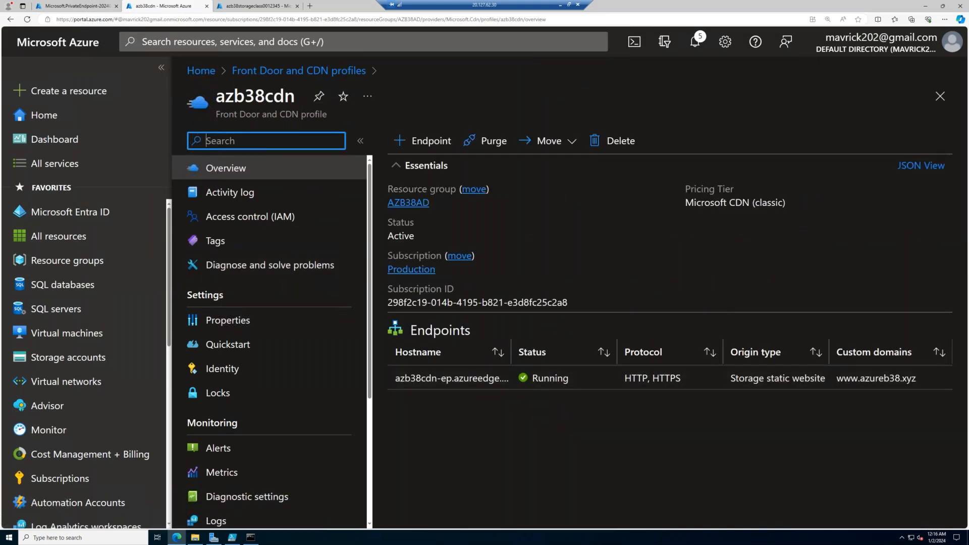
{"action": "left_click", "coordinate": [626, 385]}
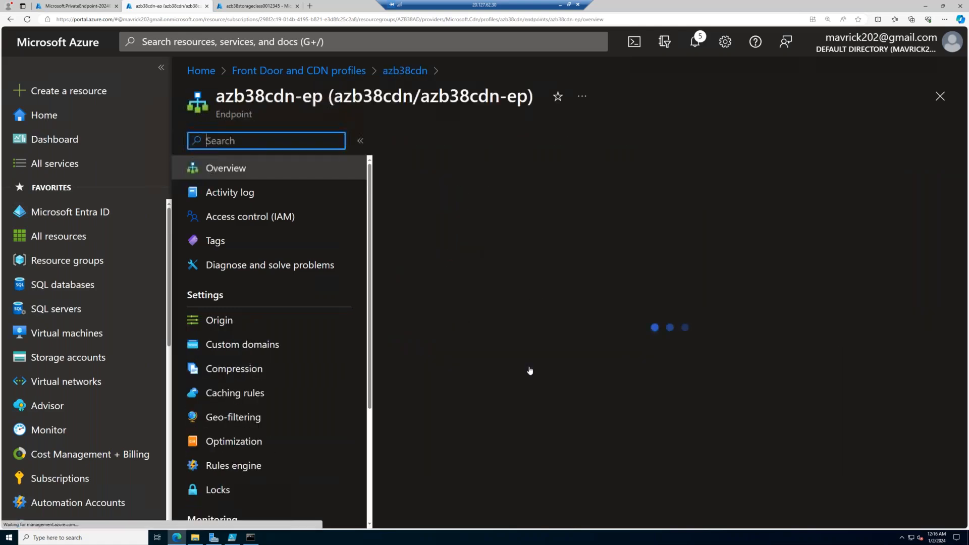
{"action": "left_click", "coordinate": [658, 406]}
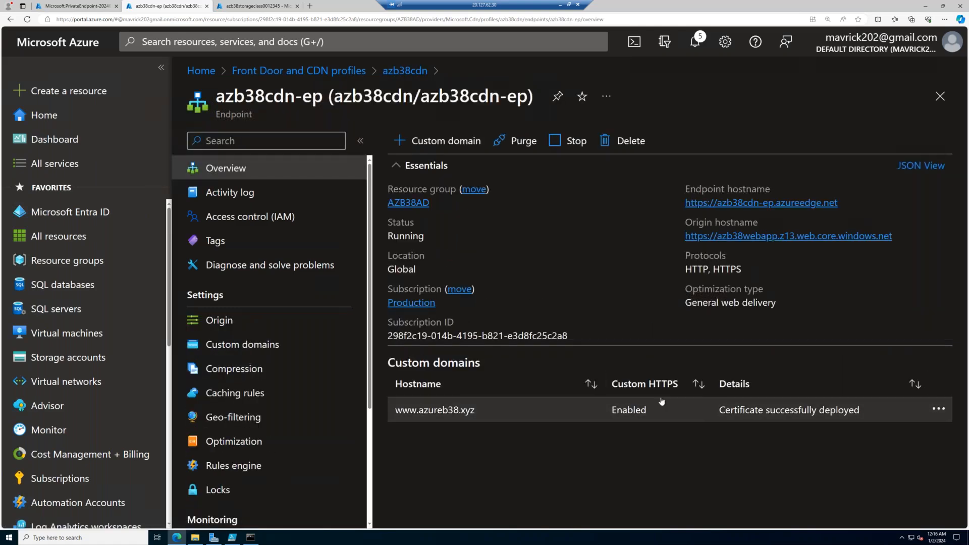
{"action": "scroll", "coordinate": [256, 465], "scroll_direction": "down", "scroll_amount": 8}
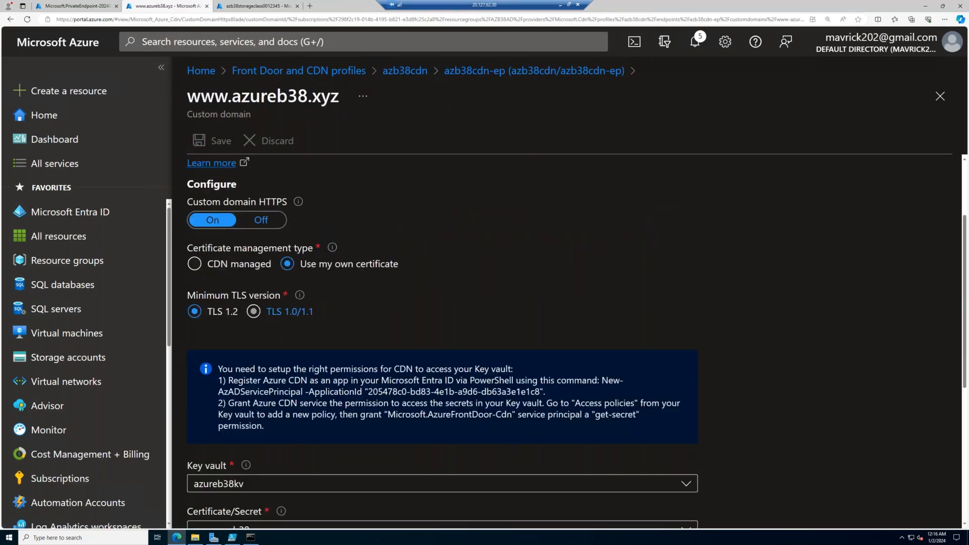
{"action": "left_click", "coordinate": [939, 97]}
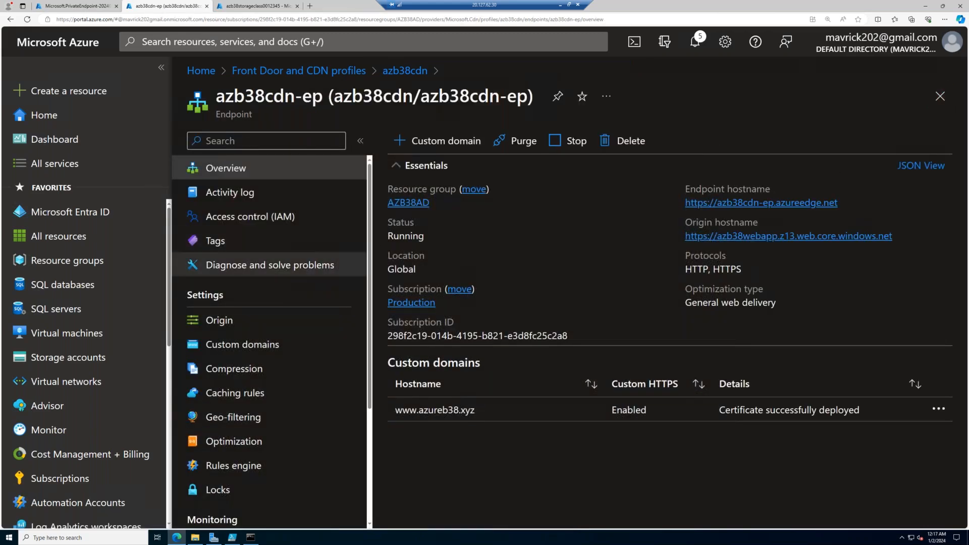
- Review the custom domains, compression formats and caching rules of the azb38cdn-ep endpoint
{"action": "left_click", "coordinate": [234, 346]}
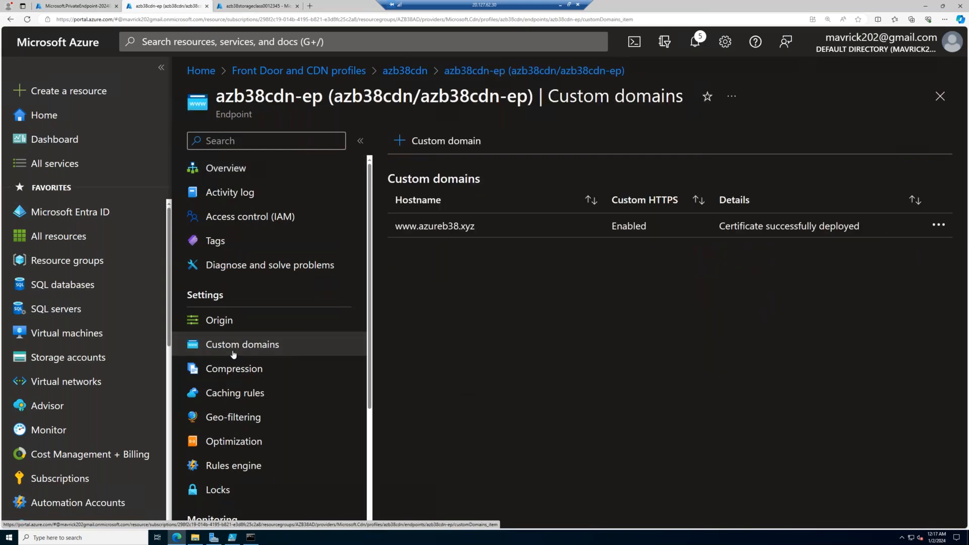
{"action": "left_click", "coordinate": [231, 371]}
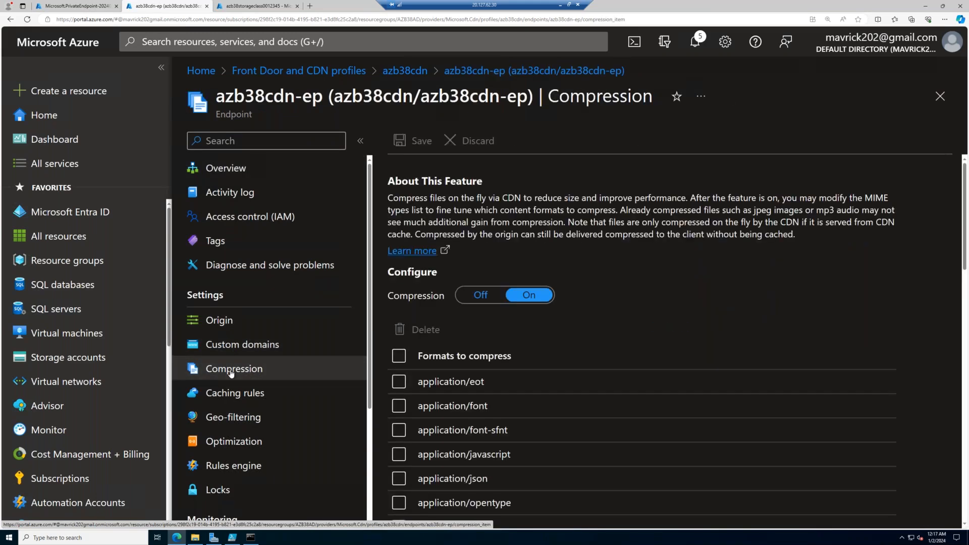
{"action": "scroll", "coordinate": [640, 343], "scroll_direction": "down", "scroll_amount": 5}
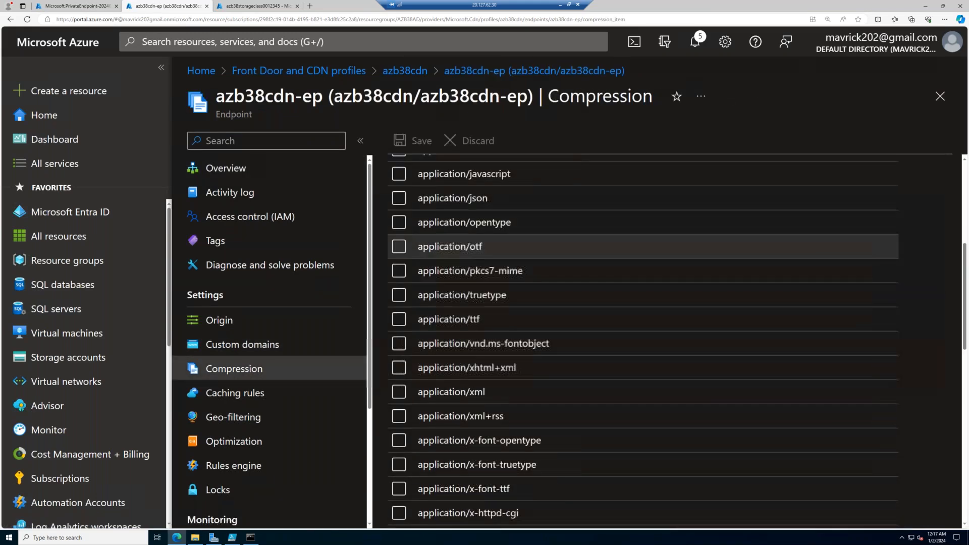
{"action": "left_click", "coordinate": [269, 396]}
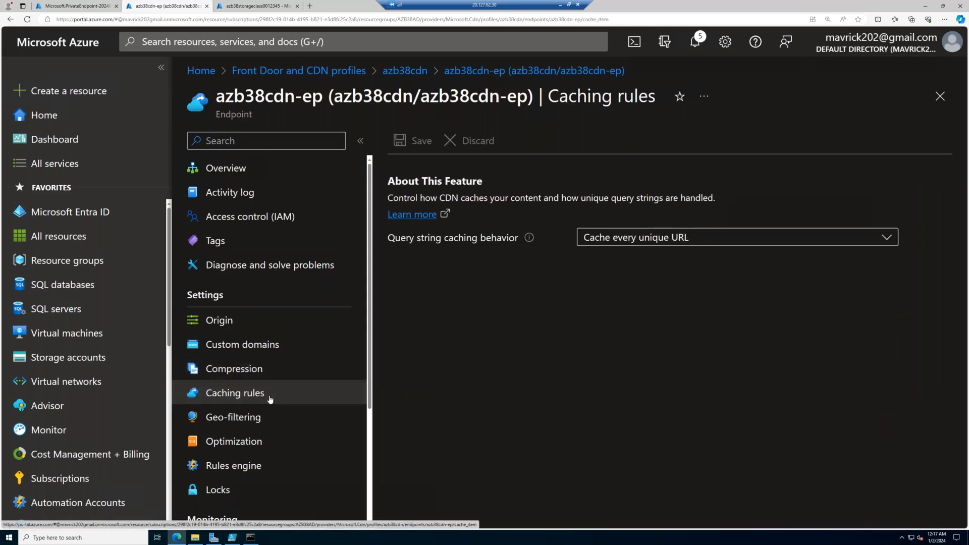
{"action": "left_click", "coordinate": [310, 7]}
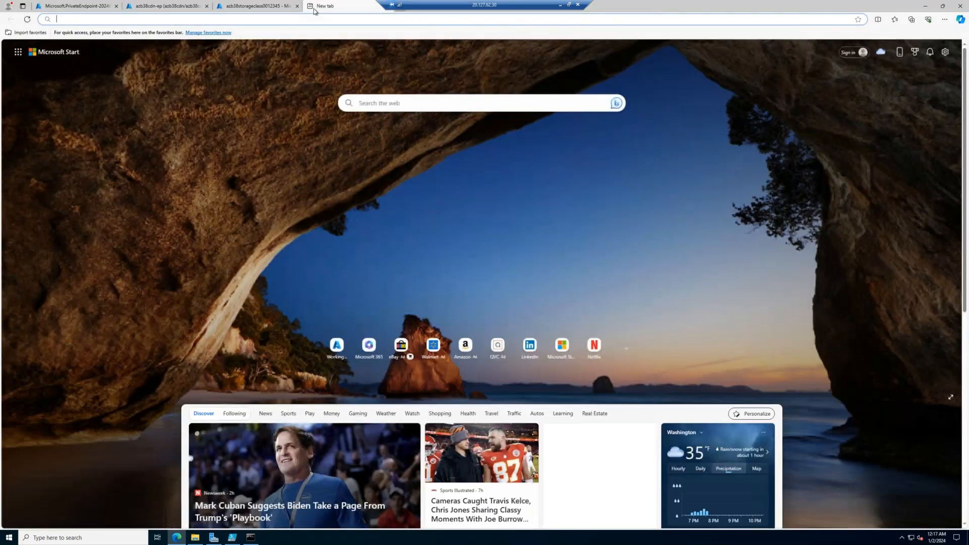
{"action": "type", "text": "www.q"}
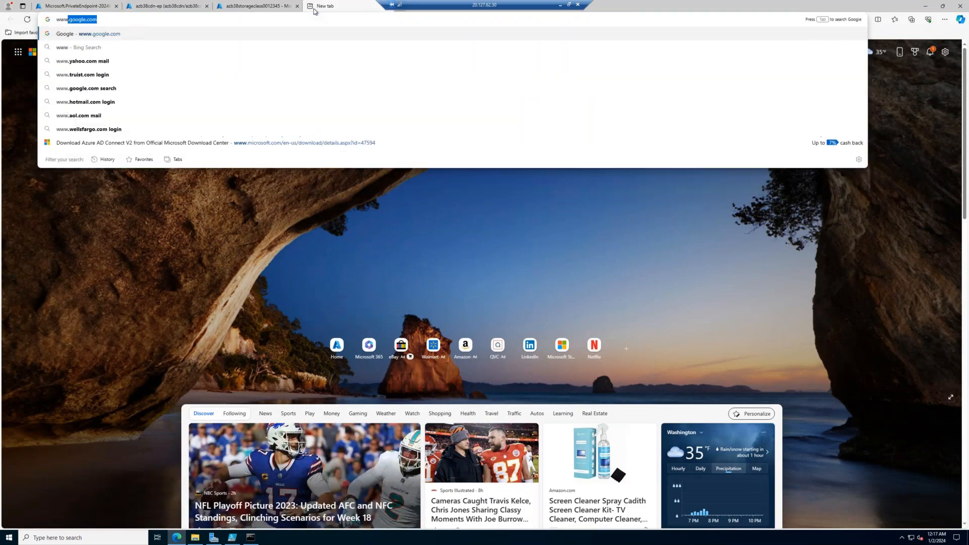
{"action": "key", "text": "BackSpace"}
{"action": "type", "text": "azu"}
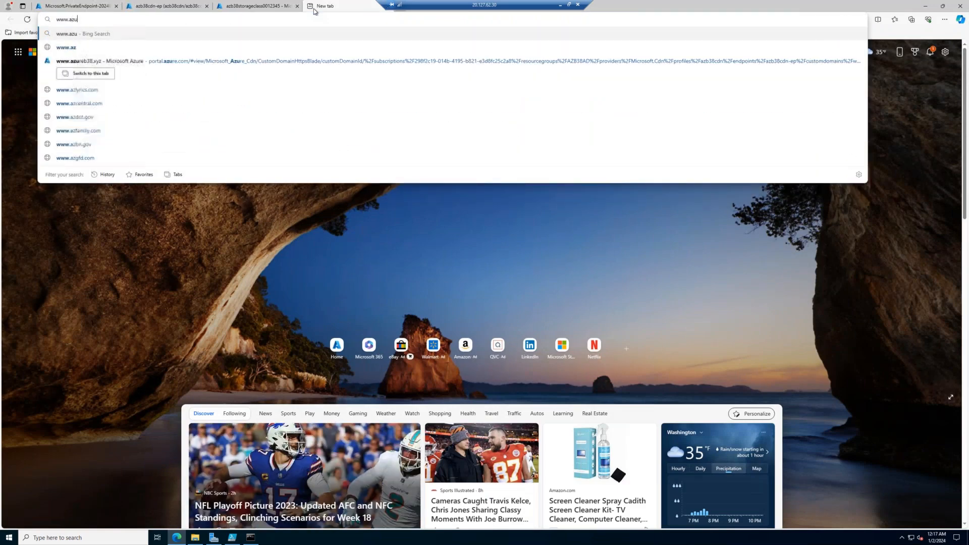
{"action": "type", "text": "reb38.xyz"}
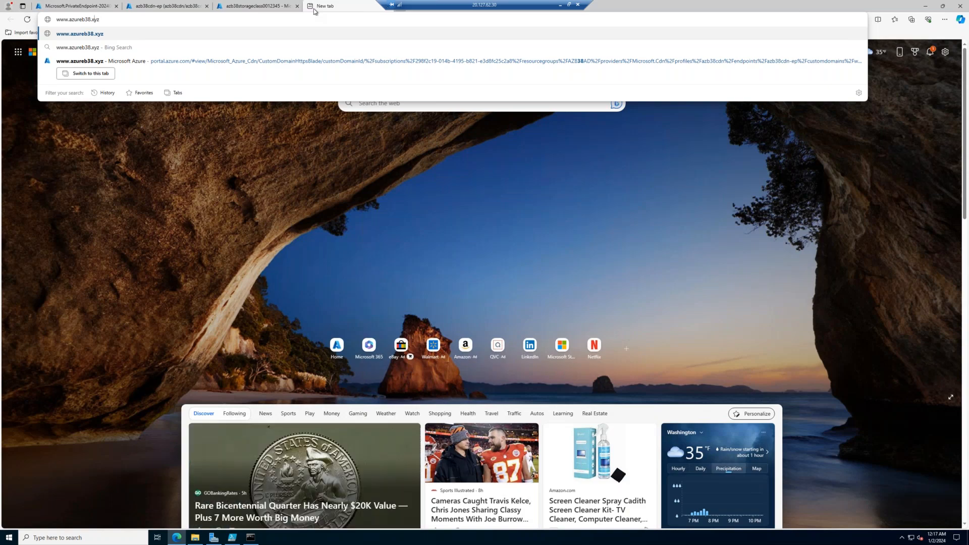
{"action": "key", "text": "Return"}
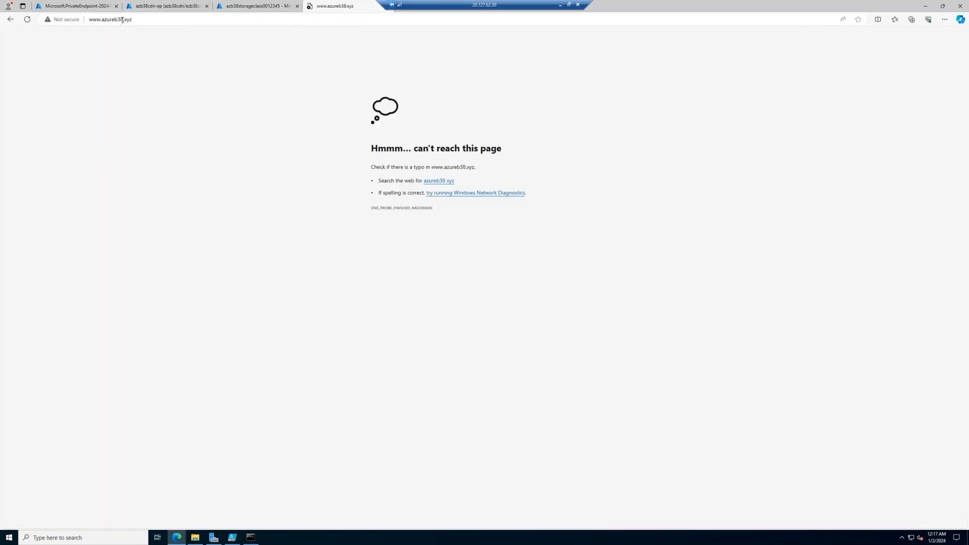
- Copy the site address from the local Firefox browser into the remote browser and load it without the /helo path
{"action": "left_click", "coordinate": [144, 17]}
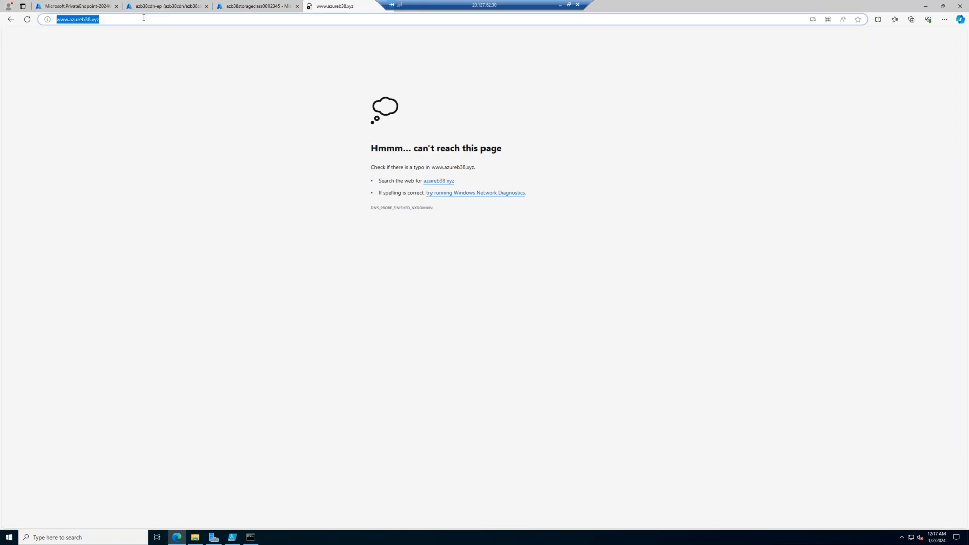
{"action": "left_click", "coordinate": [560, 5]}
{"action": "left_click", "coordinate": [295, 44]}
{"action": "key", "text": "ctrl+c"}
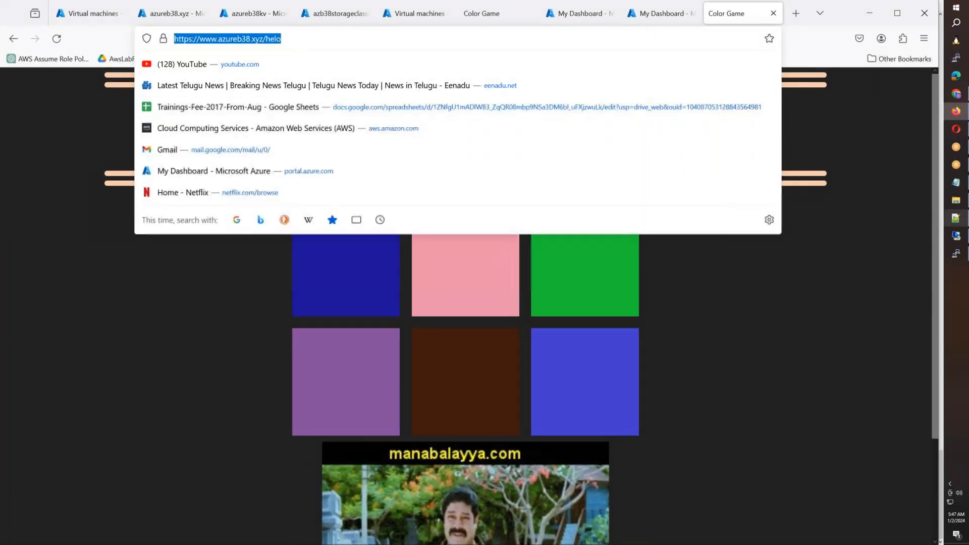
{"action": "left_click", "coordinate": [955, 237]}
{"action": "key", "text": "ctrl+v"}
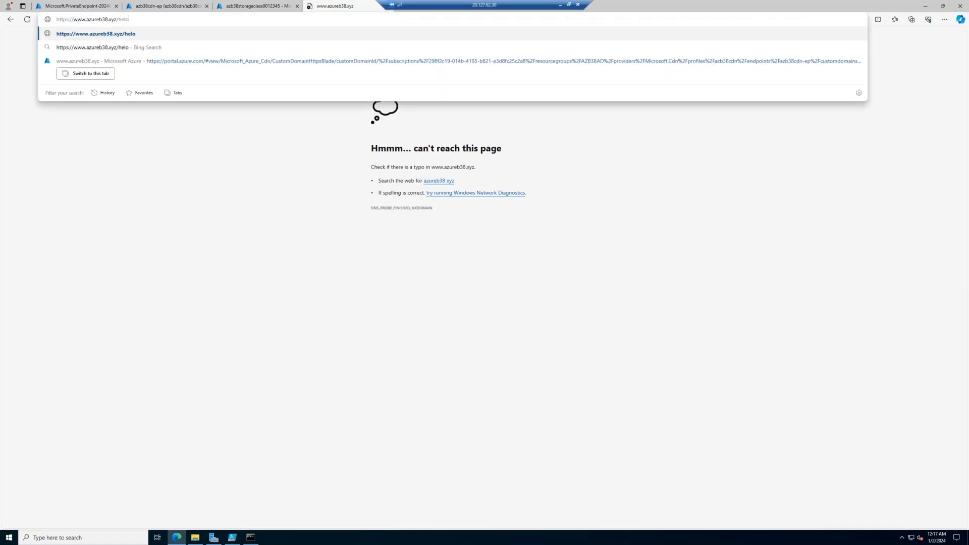
{"action": "key", "text": "BackSpace"}
{"action": "key", "text": "BackSpace"}
{"action": "key", "text": "BackSpace"}
{"action": "key", "text": "BackSpace"}
{"action": "key", "text": "Return"}
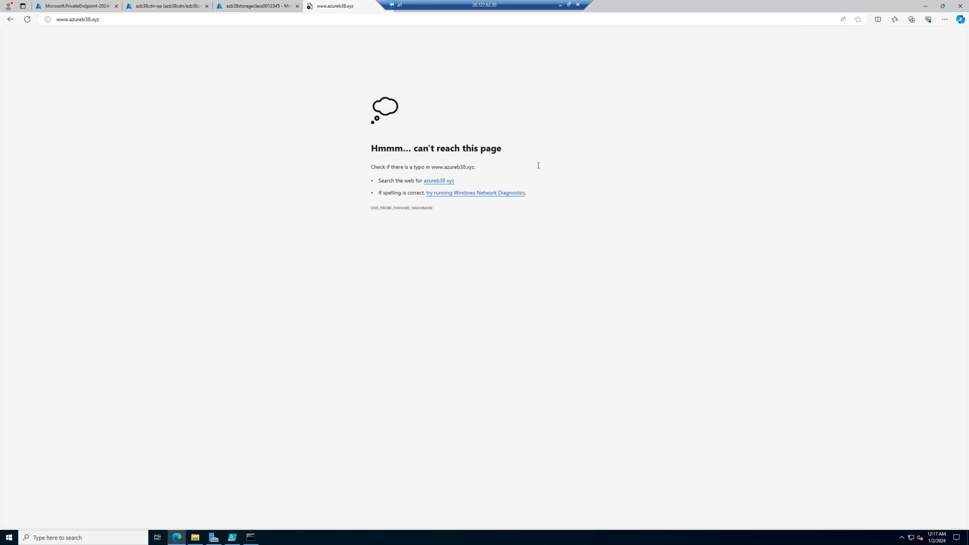
{"action": "left_click", "coordinate": [58, 22]}
{"action": "left_click", "coordinate": [58, 22]}
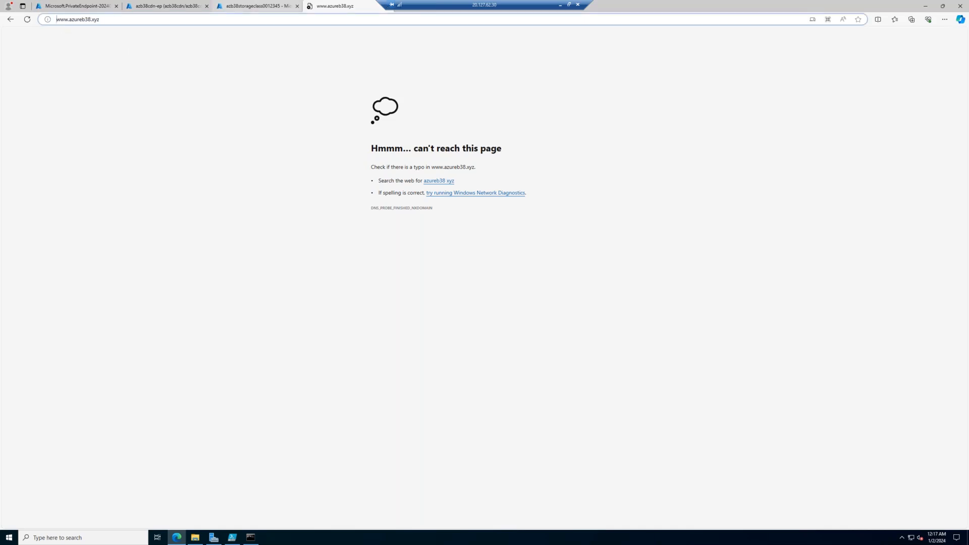
{"action": "type", "text": "https://"}
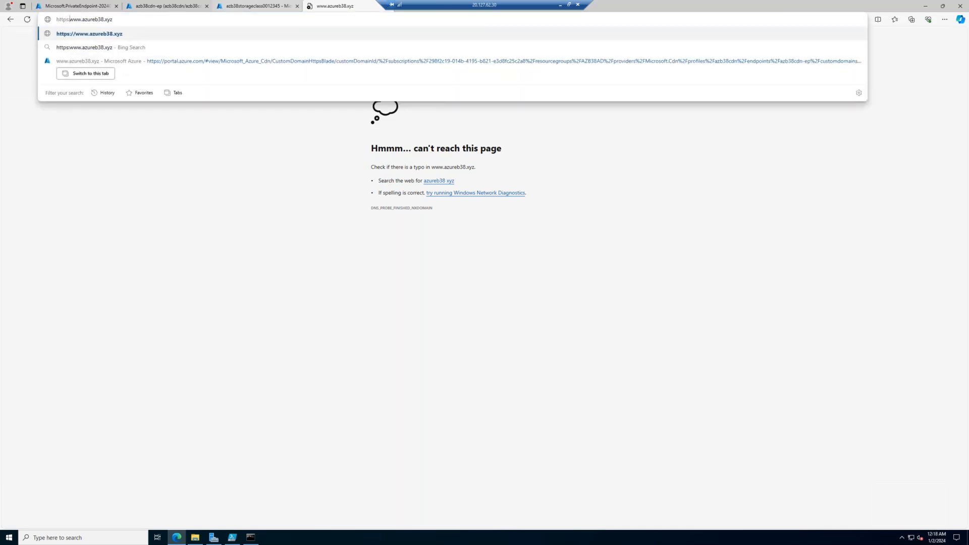
{"action": "key", "text": "Return"}
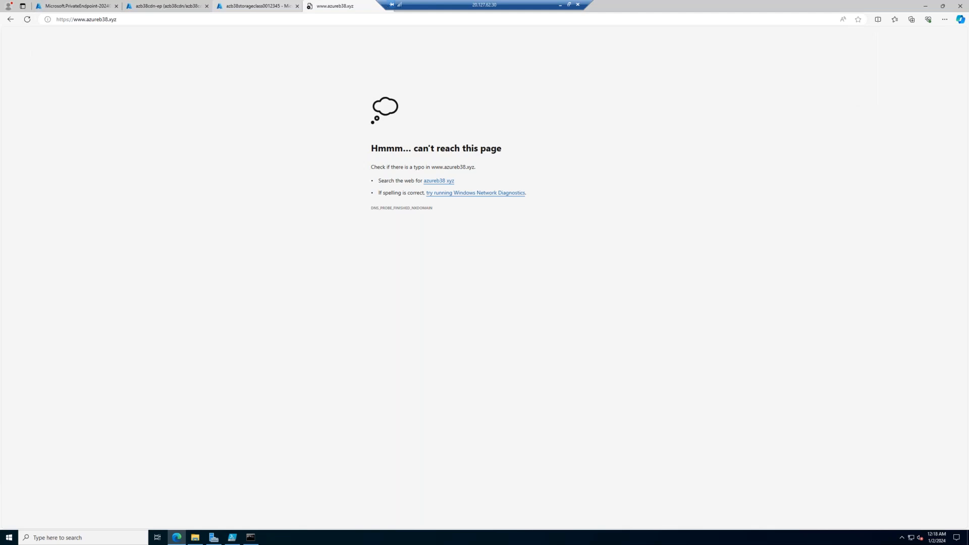
{"action": "left_click", "coordinate": [206, 21]}
{"action": "left_click", "coordinate": [563, 5]}
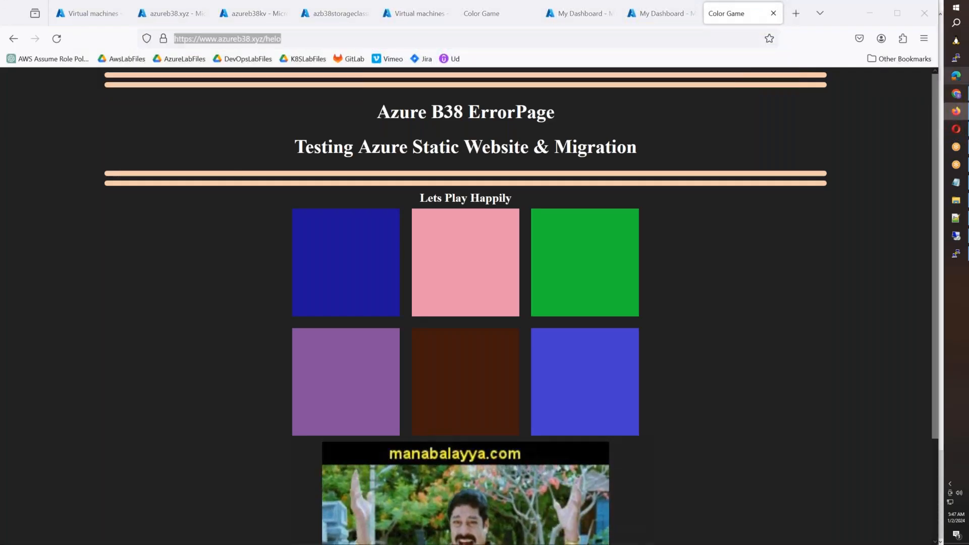
{"action": "key", "text": "ctrl+v"}
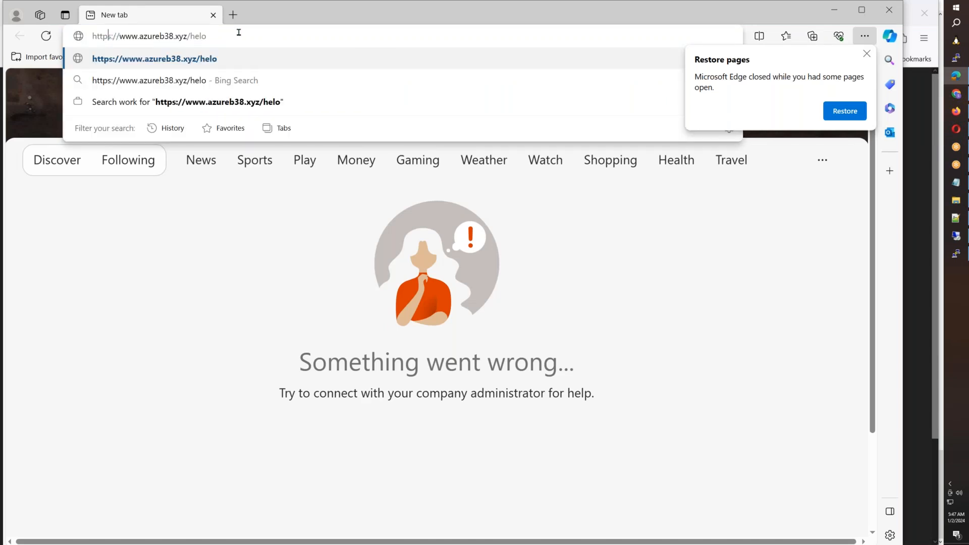
{"action": "key", "text": "BackSpace"}
{"action": "key", "text": "BackSpace"}
{"action": "key", "text": "BackSpace"}
{"action": "key", "text": "BackSpace"}
{"action": "key", "text": "BackSpace"}
{"action": "key", "text": "BackSpace"}
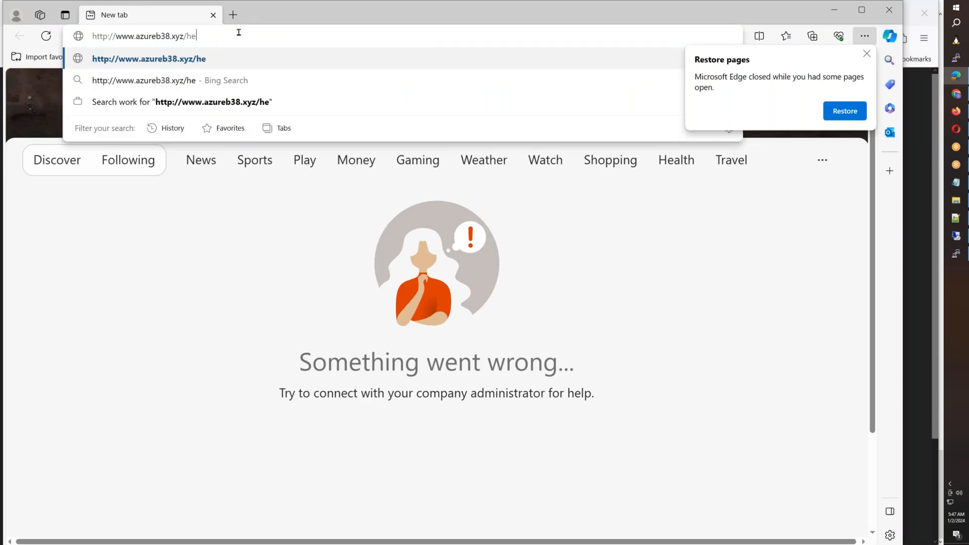
{"action": "key", "text": "Return"}
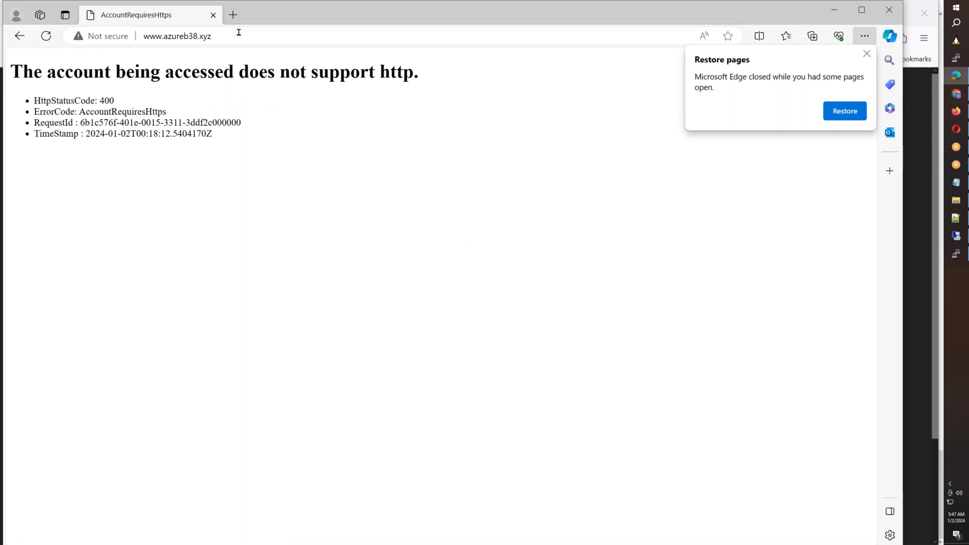
- Return to the remote session, check azb38storageclass0012345's networking settings, and open the Rules engine of the azb38cdn-ep endpoint
{"action": "left_click", "coordinate": [955, 235]}
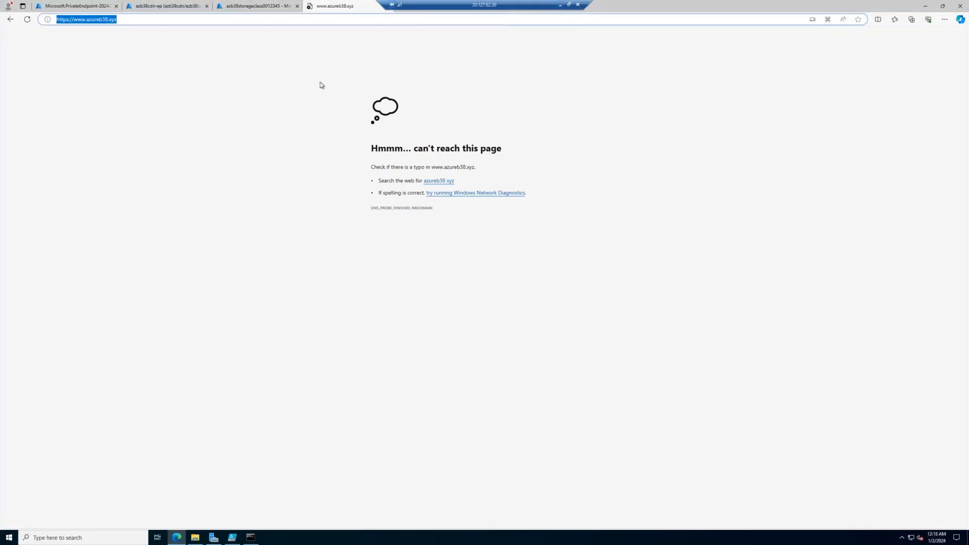
{"action": "left_click", "coordinate": [258, 6]}
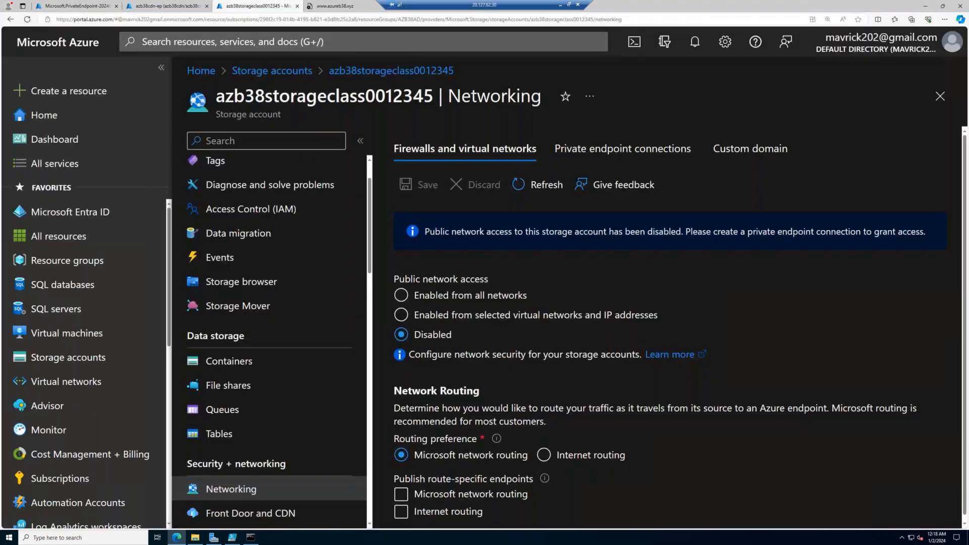
{"action": "left_click", "coordinate": [125, 6]}
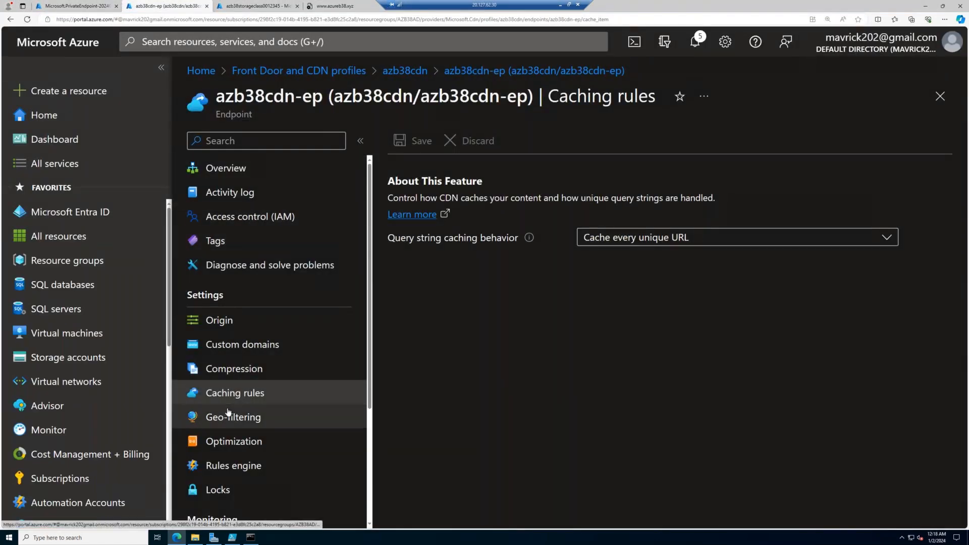
{"action": "scroll", "coordinate": [228, 412], "scroll_direction": "down", "scroll_amount": 2}
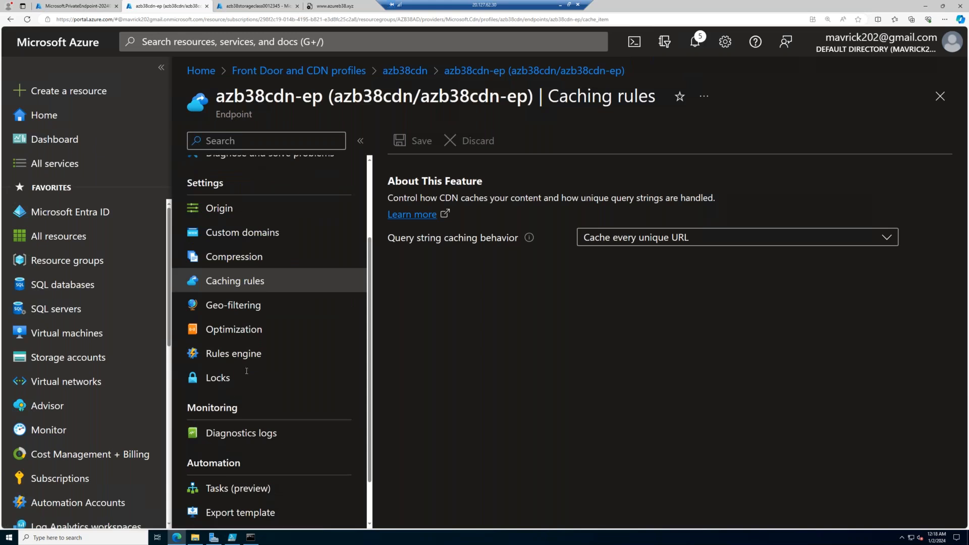
{"action": "left_click", "coordinate": [251, 356]}
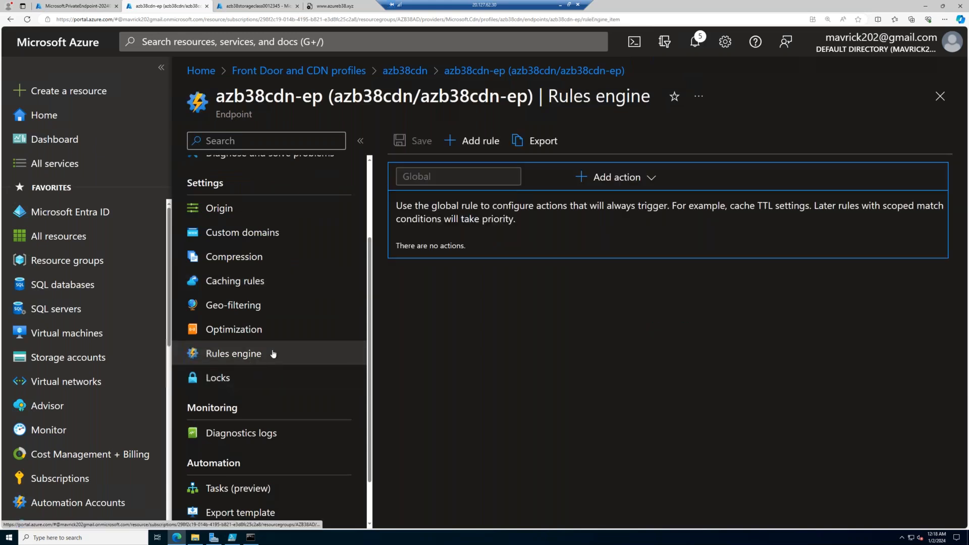
{"action": "left_click", "coordinate": [616, 178]}
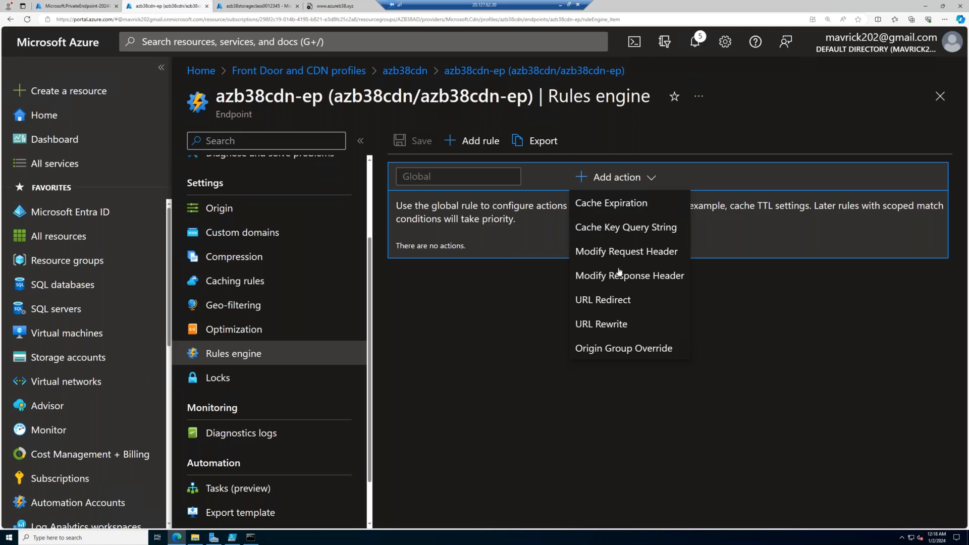
{"action": "left_click", "coordinate": [611, 302]}
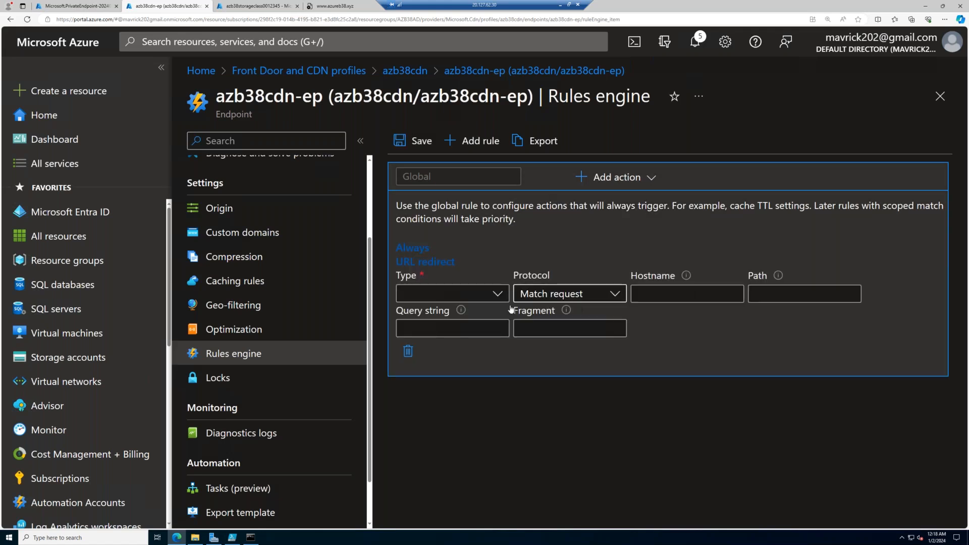
{"action": "left_click", "coordinate": [454, 293]}
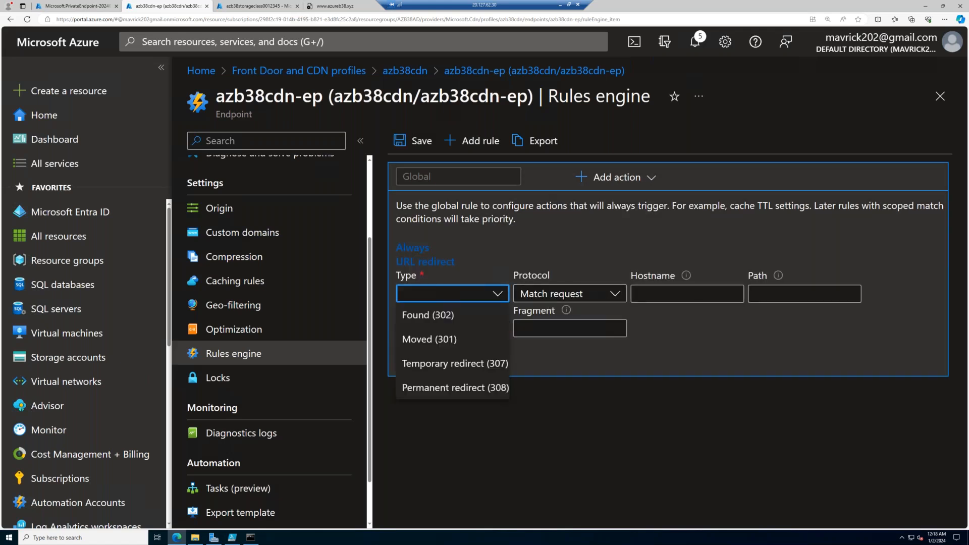
{"action": "left_click", "coordinate": [464, 387]}
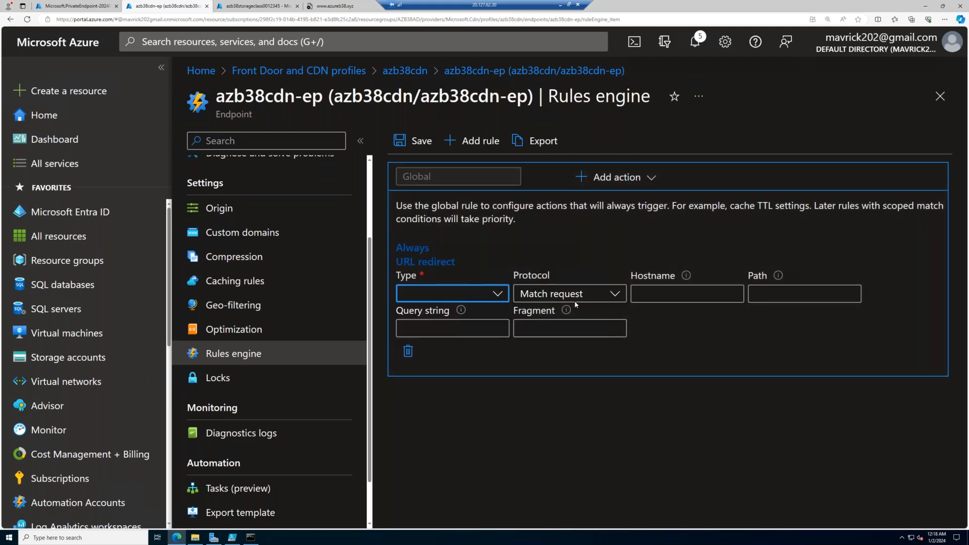
{"action": "left_click", "coordinate": [592, 294]}
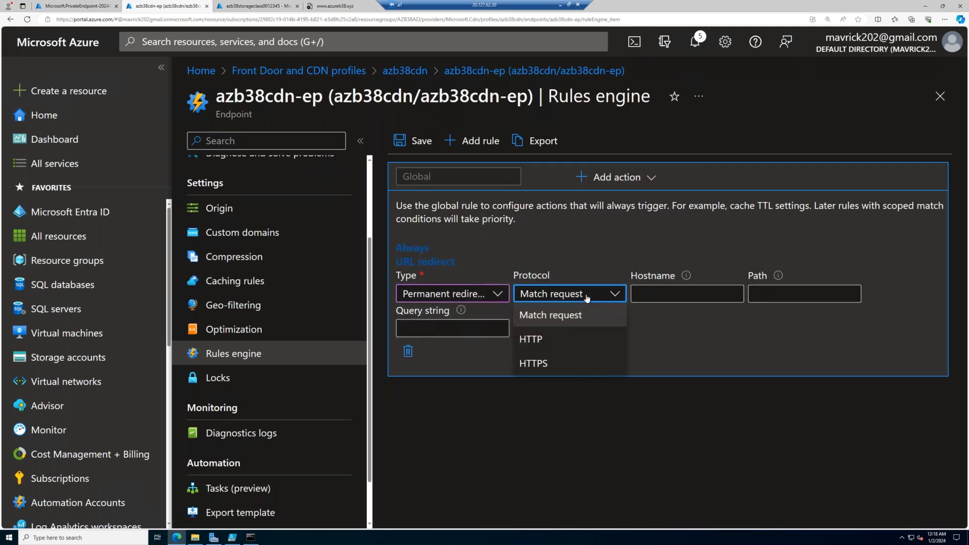
{"action": "left_click", "coordinate": [572, 336]}
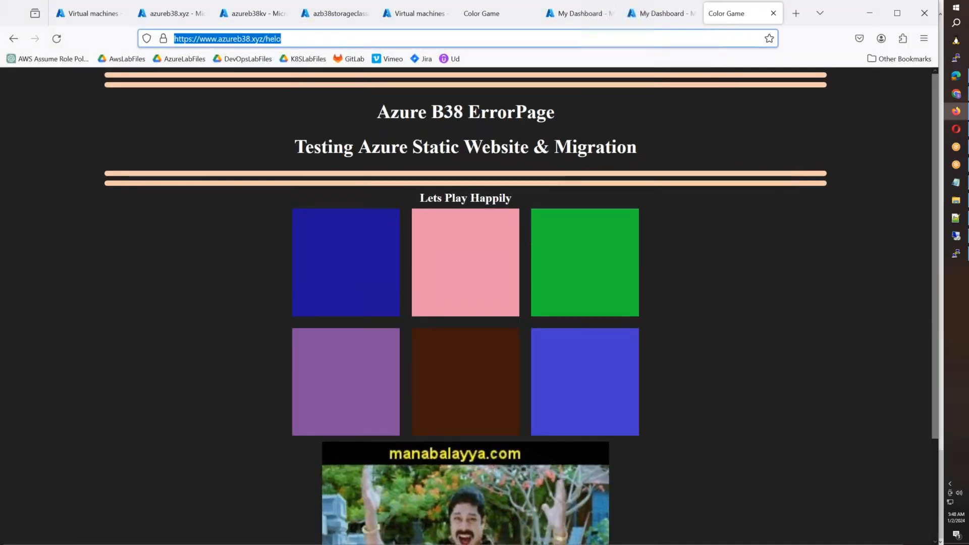
- Switch to local Firefox and open Azure CDN Https Redirect.docx from AzureLabFiles, Azure-New-Batch-38-27th-NOV-2023, Labfiles, in the StorageAccounts folder on Google Drive
{"action": "key", "text": "Return"}
{"action": "left_click", "coordinate": [187, 64]}
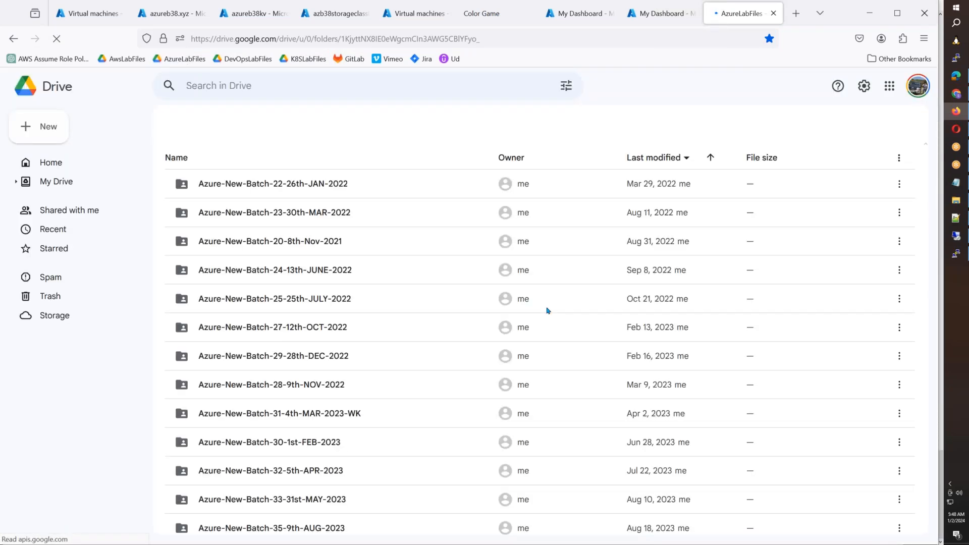
{"action": "scroll", "coordinate": [451, 361], "scroll_direction": "down", "scroll_amount": 2}
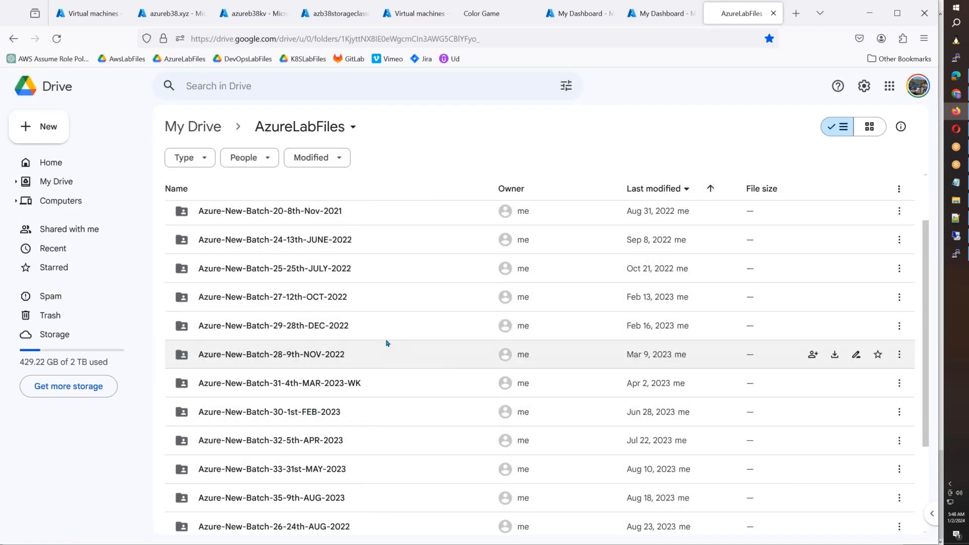
{"action": "scroll", "coordinate": [388, 343], "scroll_direction": "up", "scroll_amount": 2}
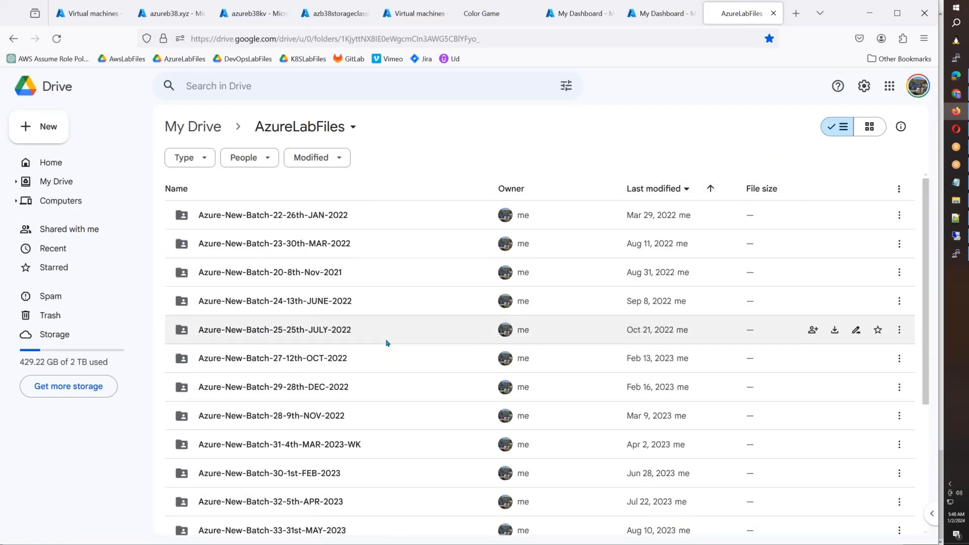
{"action": "scroll", "coordinate": [388, 343], "scroll_direction": "down", "scroll_amount": 6}
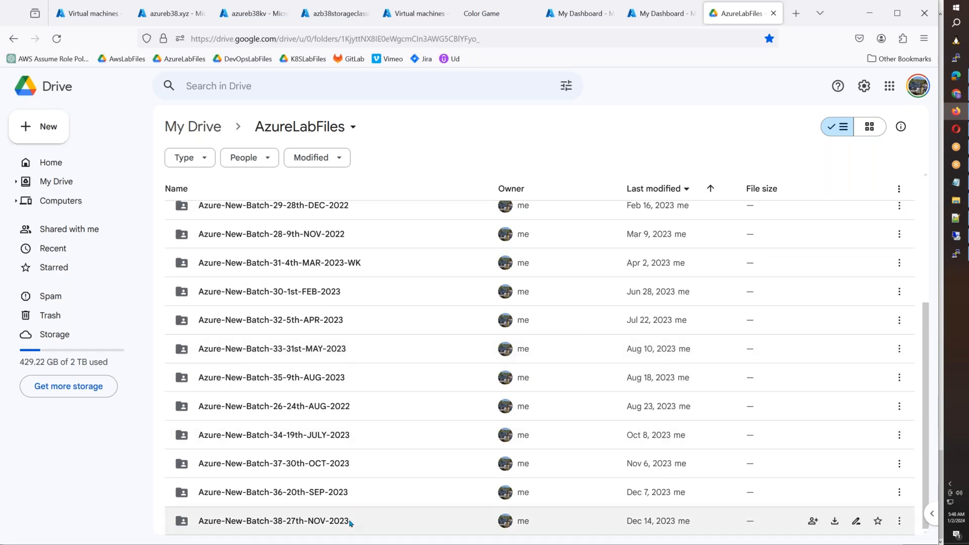
{"action": "double_click", "coordinate": [383, 503]}
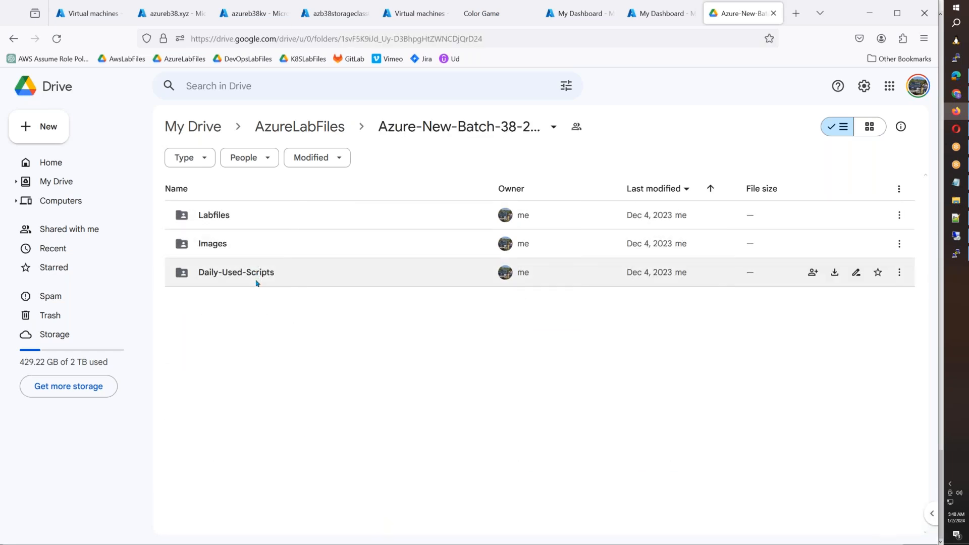
{"action": "double_click", "coordinate": [247, 220]}
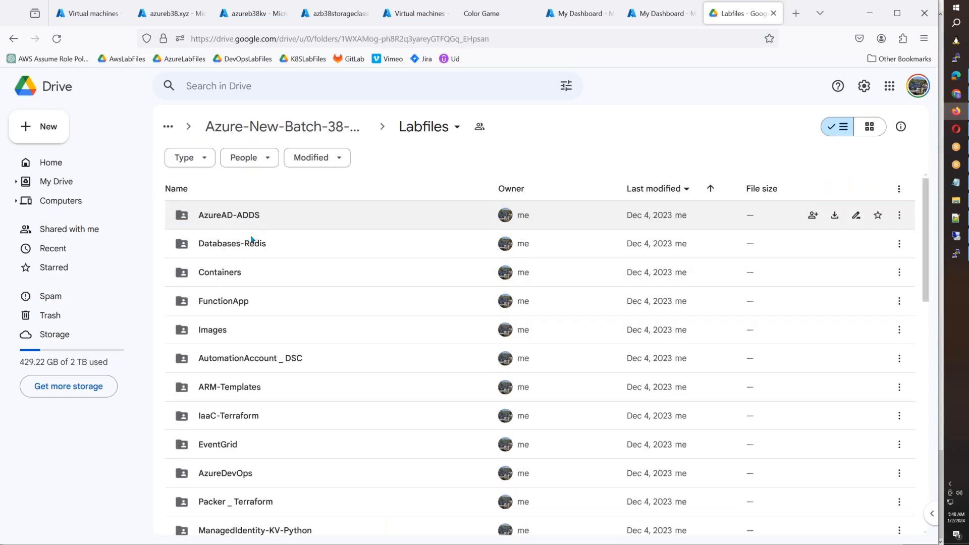
{"action": "scroll", "coordinate": [252, 240], "scroll_direction": "down", "scroll_amount": 6}
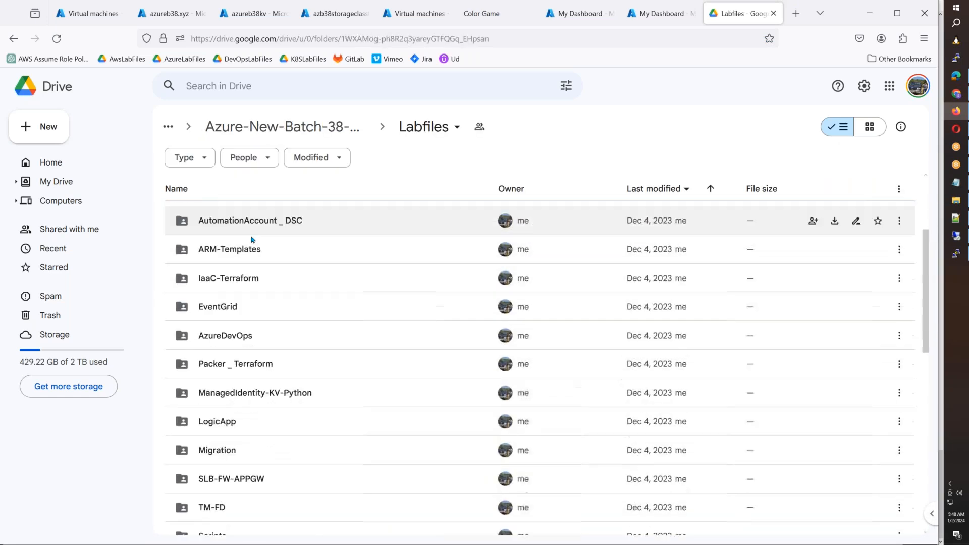
{"action": "left_click", "coordinate": [284, 428]}
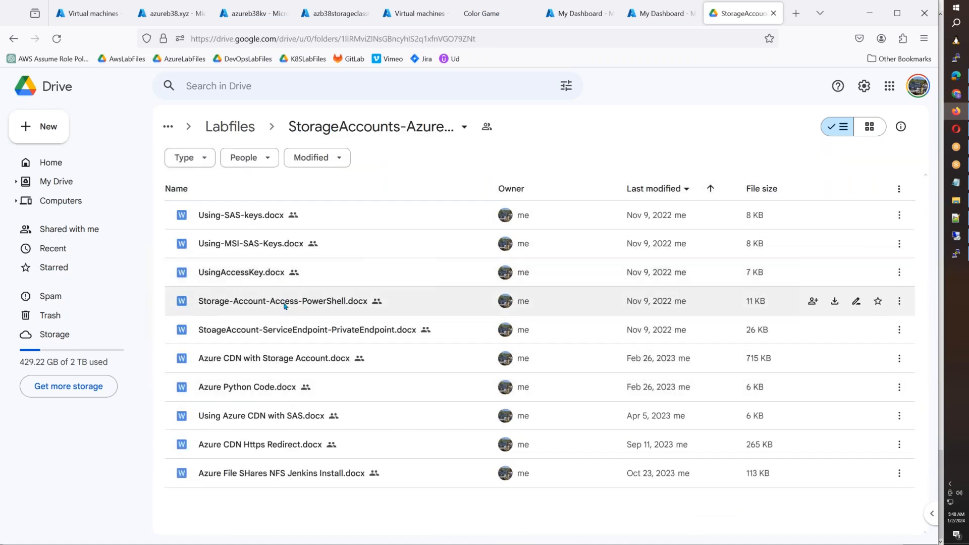
{"action": "double_click", "coordinate": [258, 449]}
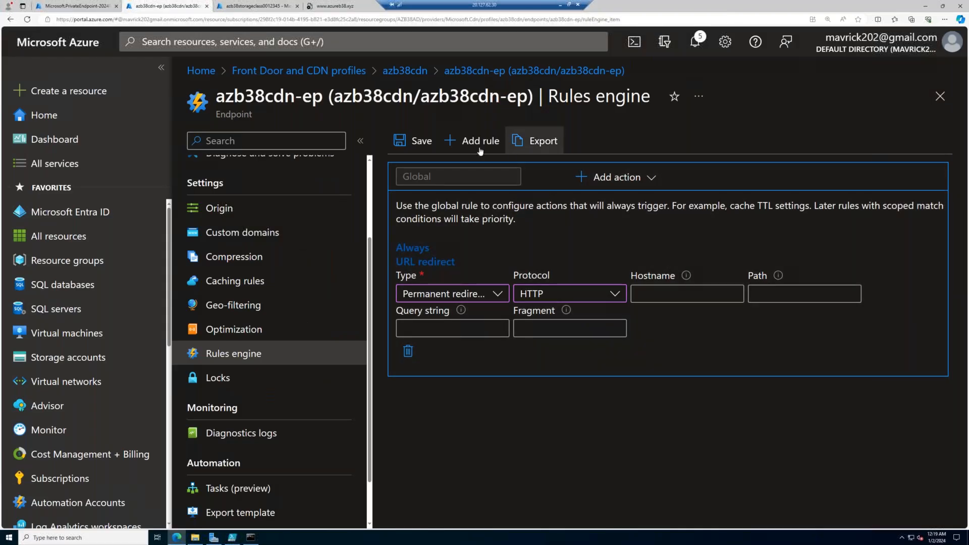
- Discard the unsaved global URL redirect and reopen the endpoint's Rules engine
{"action": "left_click", "coordinate": [247, 355]}
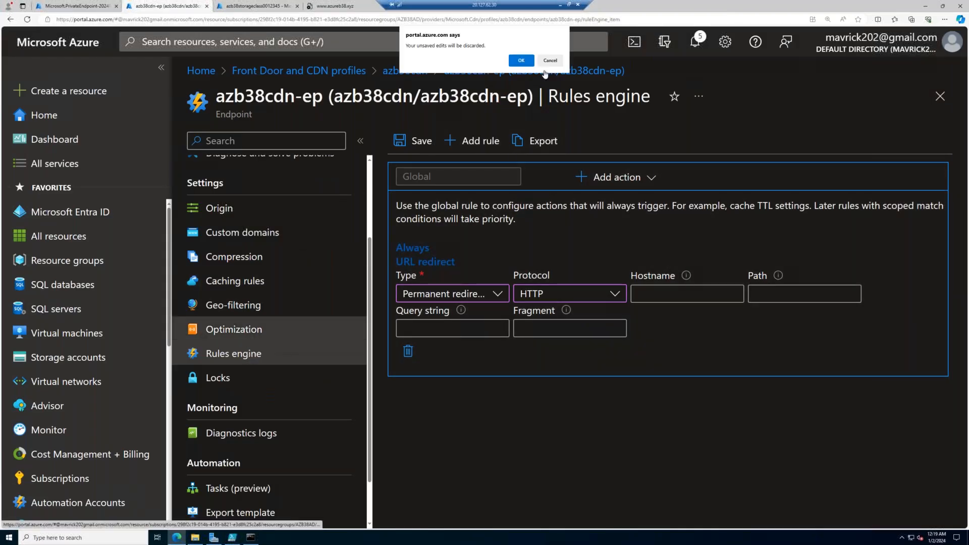
{"action": "key", "text": "Return"}
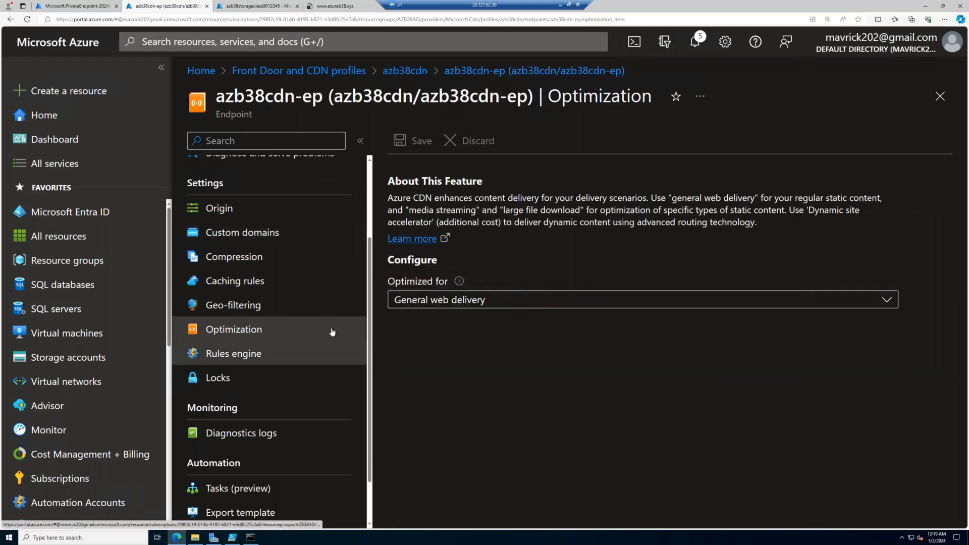
{"action": "left_click", "coordinate": [323, 353]}
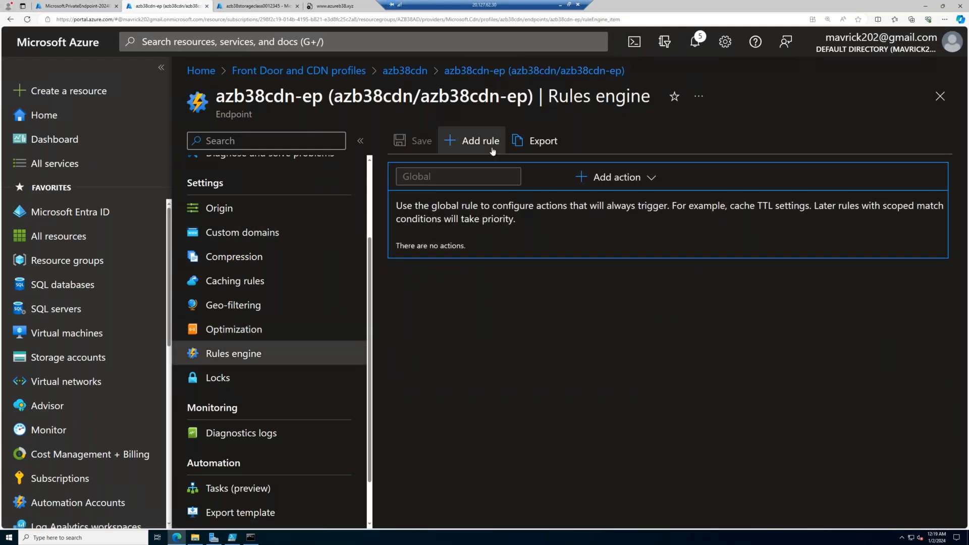
- Add a rule named EnforcedHttps and check the reference screenshot in the Azure CDN Https Redirect document
{"action": "left_click", "coordinate": [491, 150]}
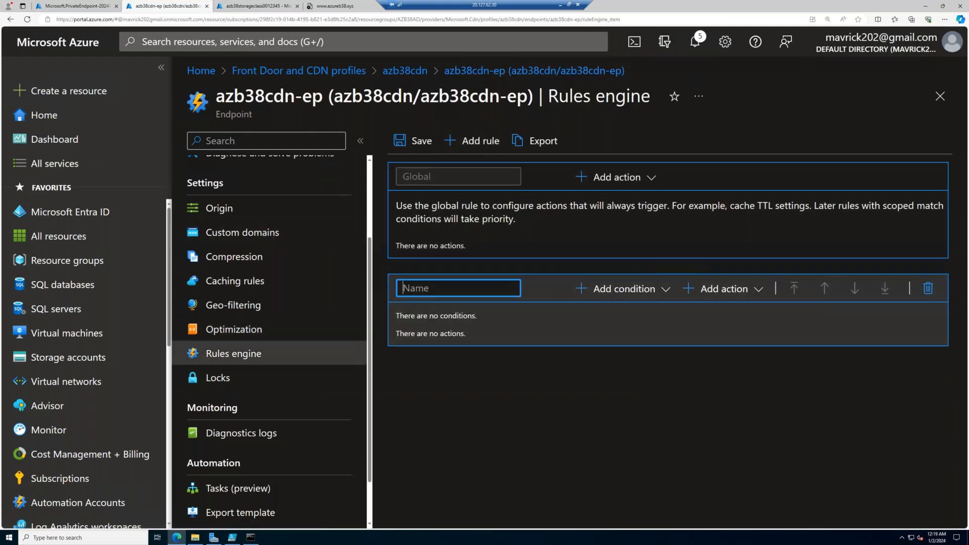
{"action": "type", "text": "EnforcedHttps"}
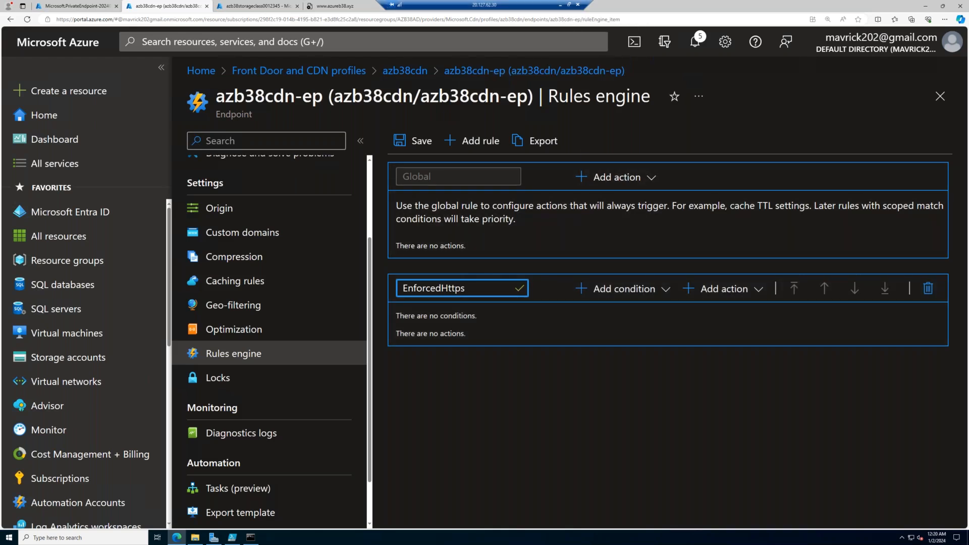
{"action": "key", "text": "alt+Tab"}
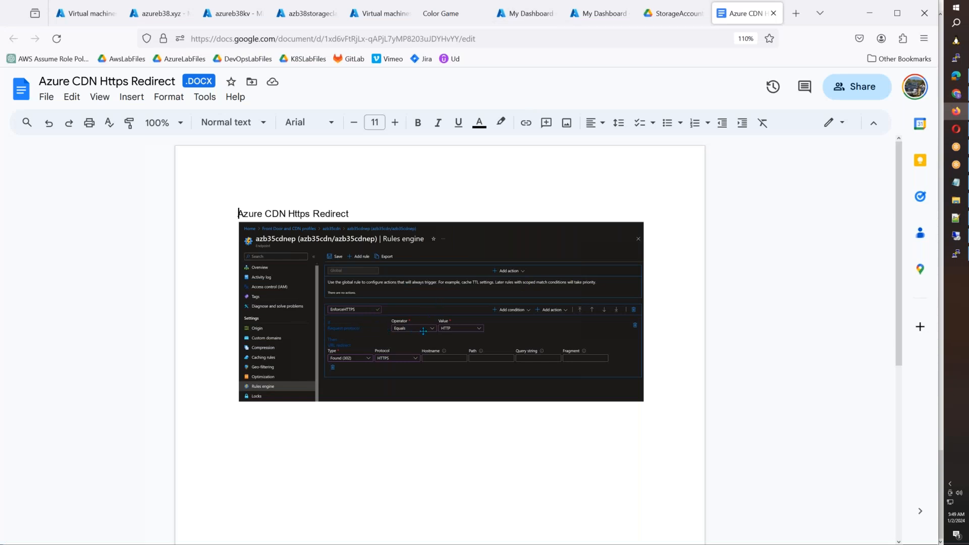
{"action": "key", "text": "alt+Tab"}
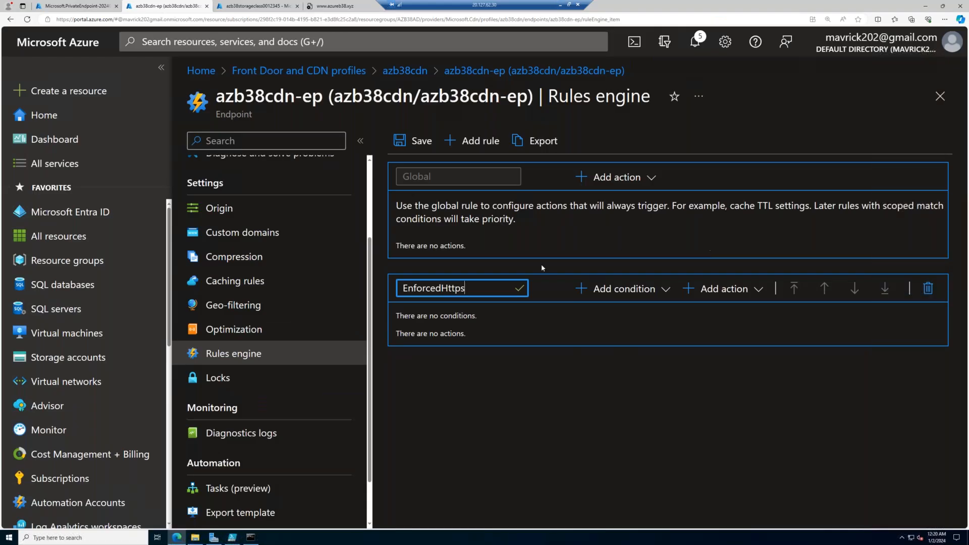
{"action": "left_click", "coordinate": [661, 292]}
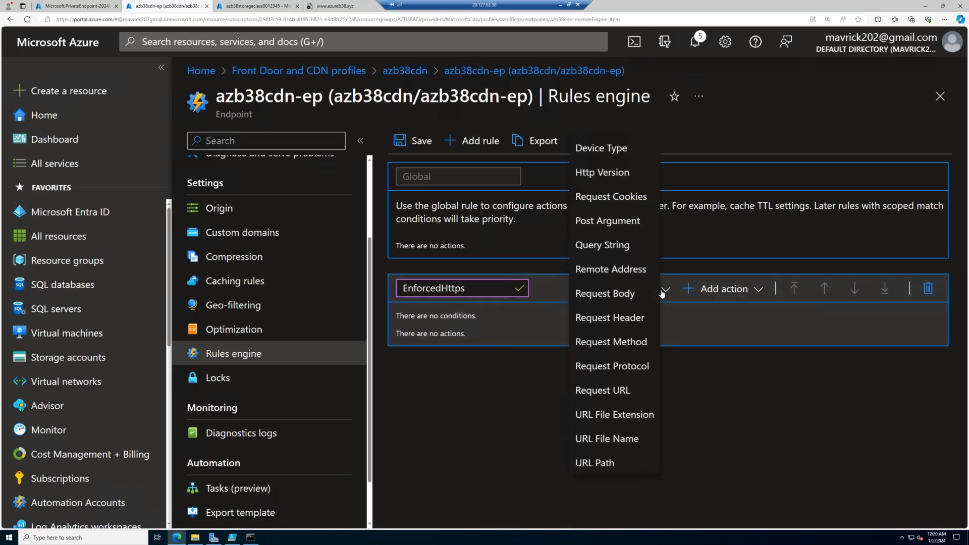
{"action": "left_click", "coordinate": [606, 390]}
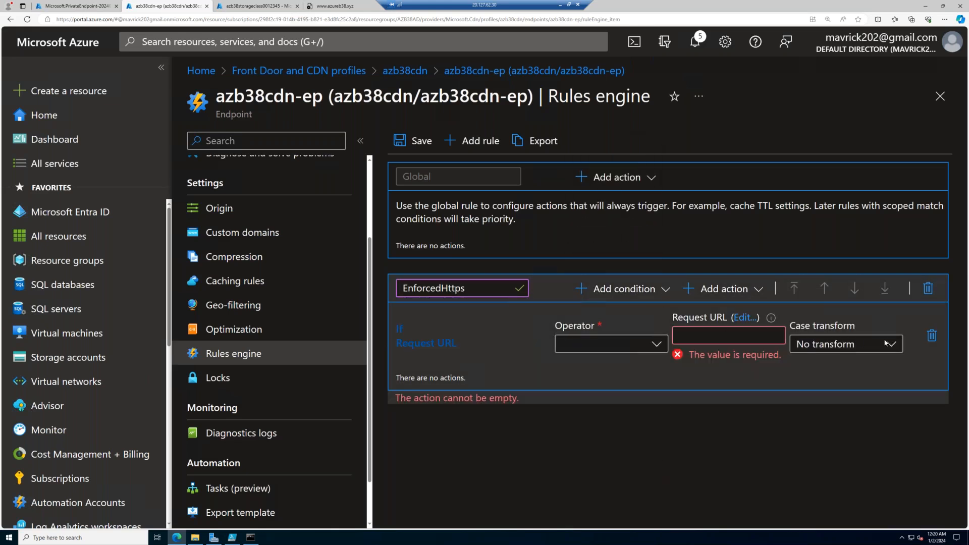
{"action": "left_click", "coordinate": [932, 335]}
- Add a Request Protocol condition to the EnforcedHttps rule with operator Equals and value HTTP
{"action": "left_click", "coordinate": [664, 293]}
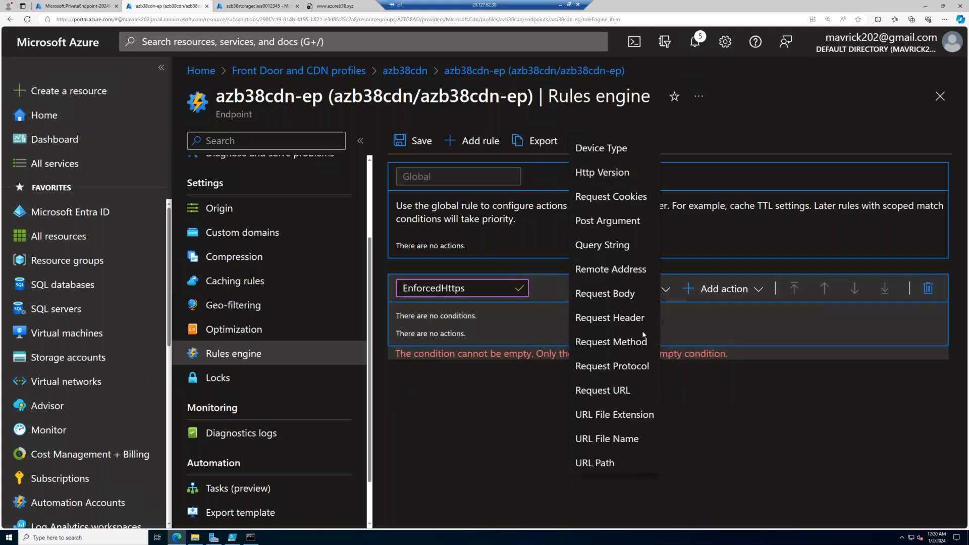
{"action": "left_click", "coordinate": [608, 366]}
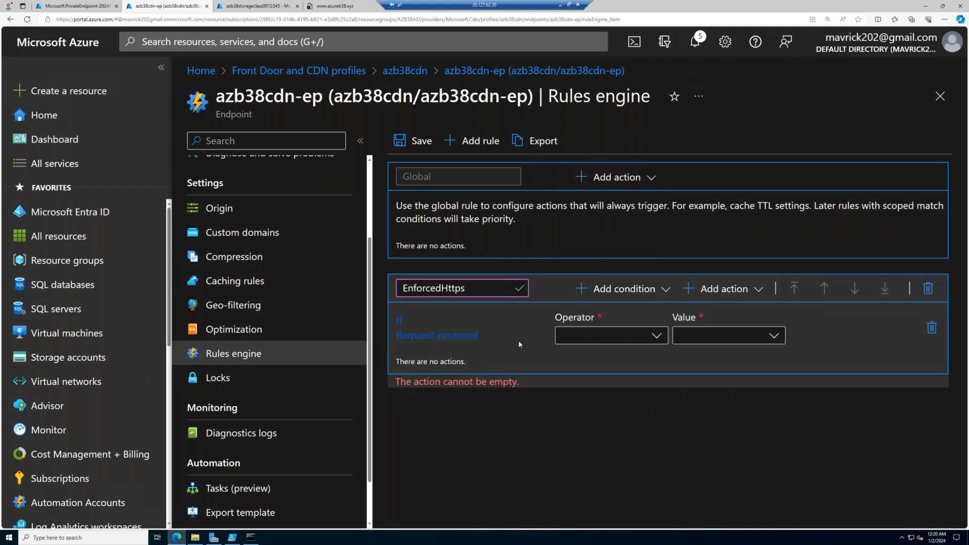
{"action": "left_click", "coordinate": [605, 336]}
{"action": "left_click", "coordinate": [578, 354]}
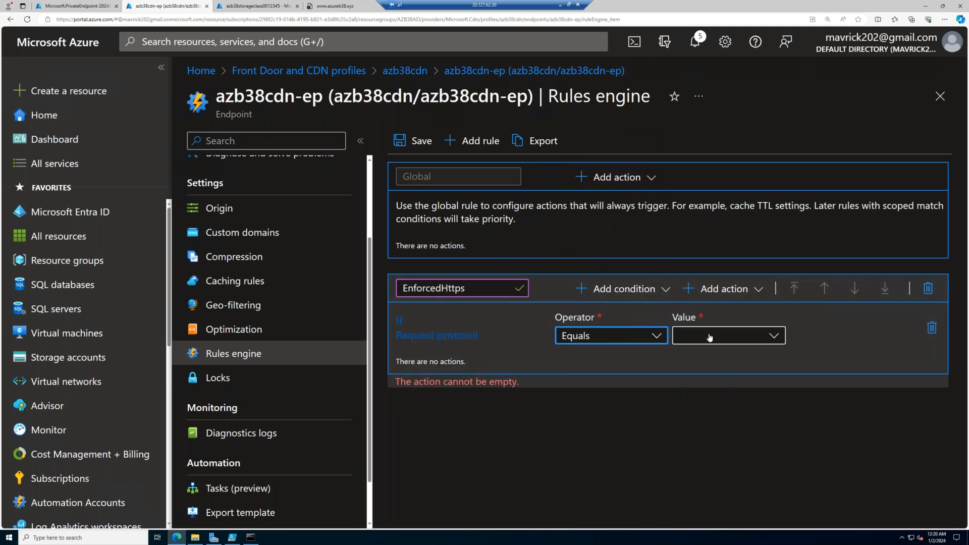
{"action": "left_click", "coordinate": [709, 337]}
{"action": "left_click", "coordinate": [697, 352]}
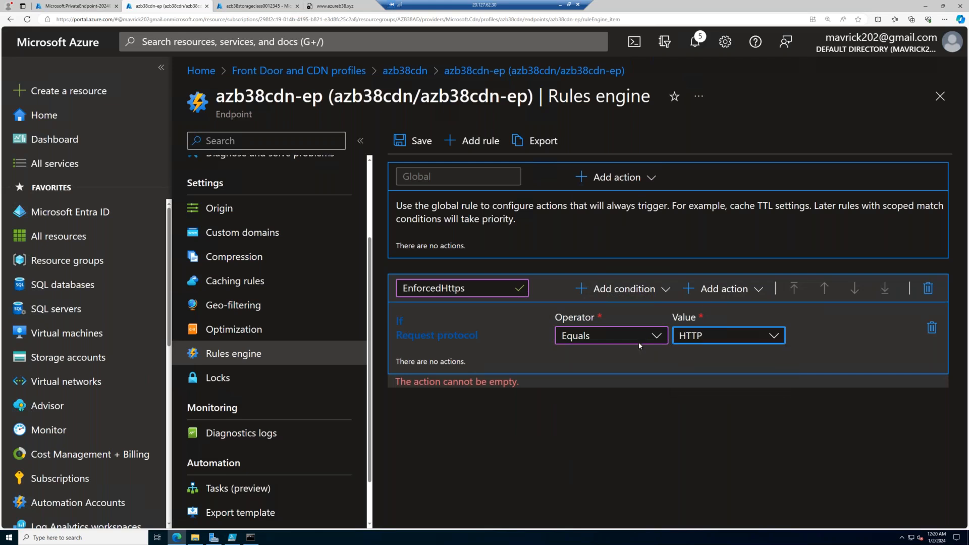
- Add a URL Redirect action to EnforcedHttps with type Found (302) and protocol HTTPS, consulting the reference document for the settings
{"action": "left_click", "coordinate": [724, 290]}
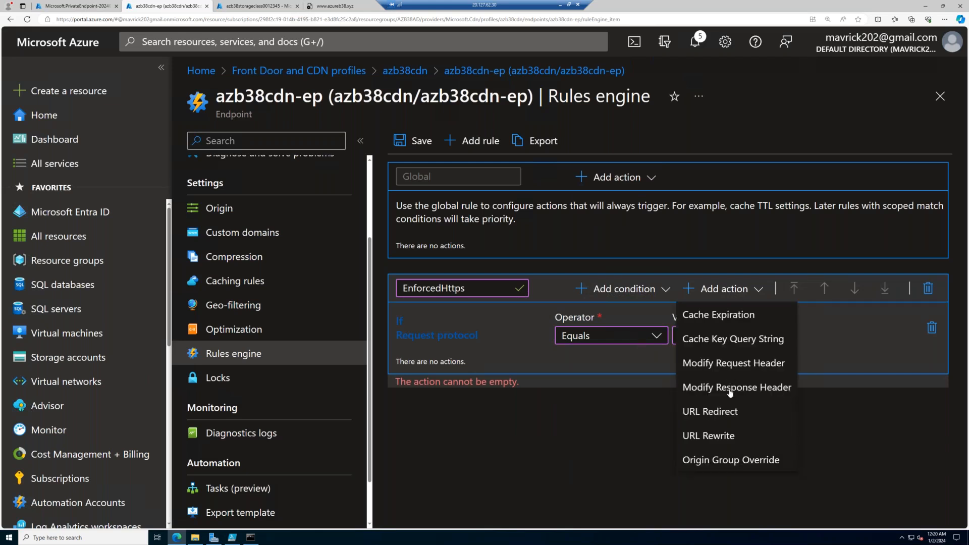
{"action": "left_click", "coordinate": [729, 415]}
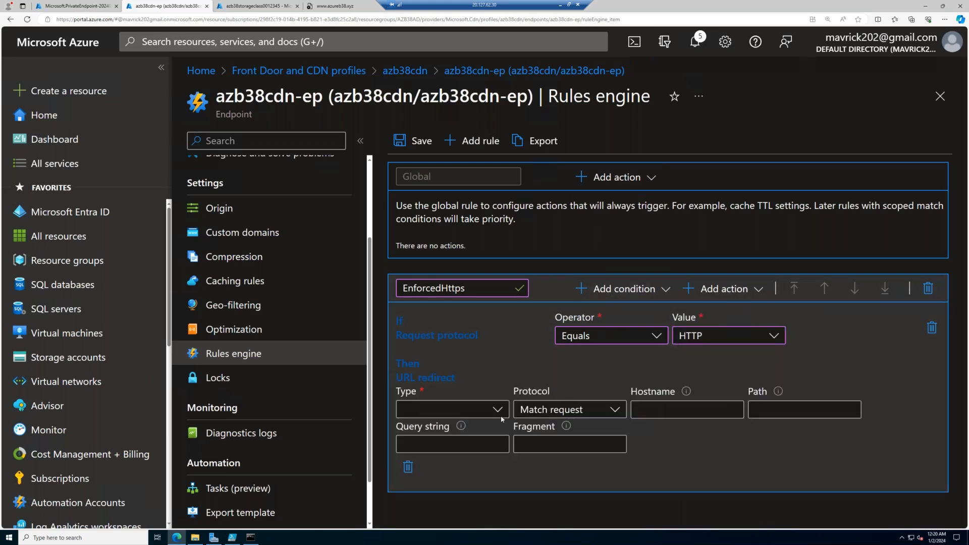
{"action": "left_click", "coordinate": [561, 5]}
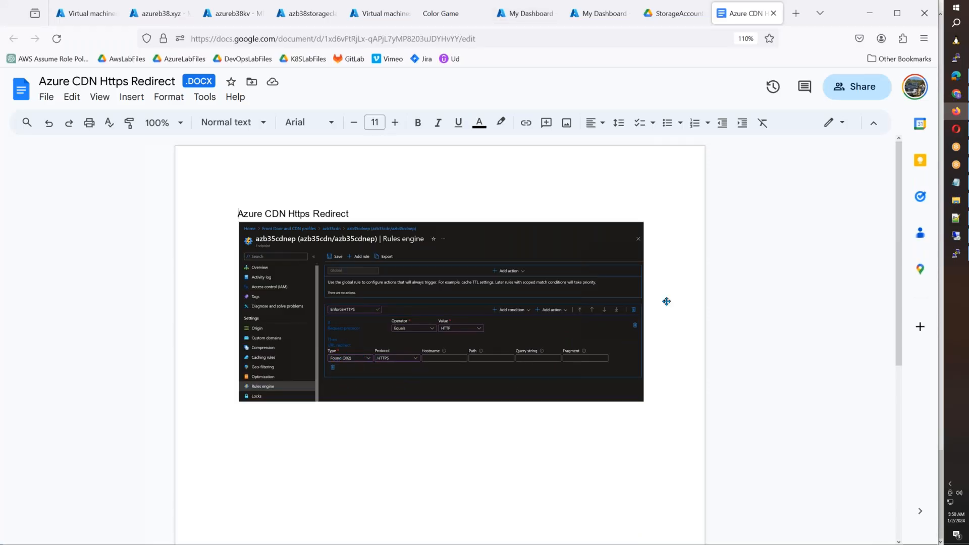
{"action": "left_click", "coordinate": [955, 235]}
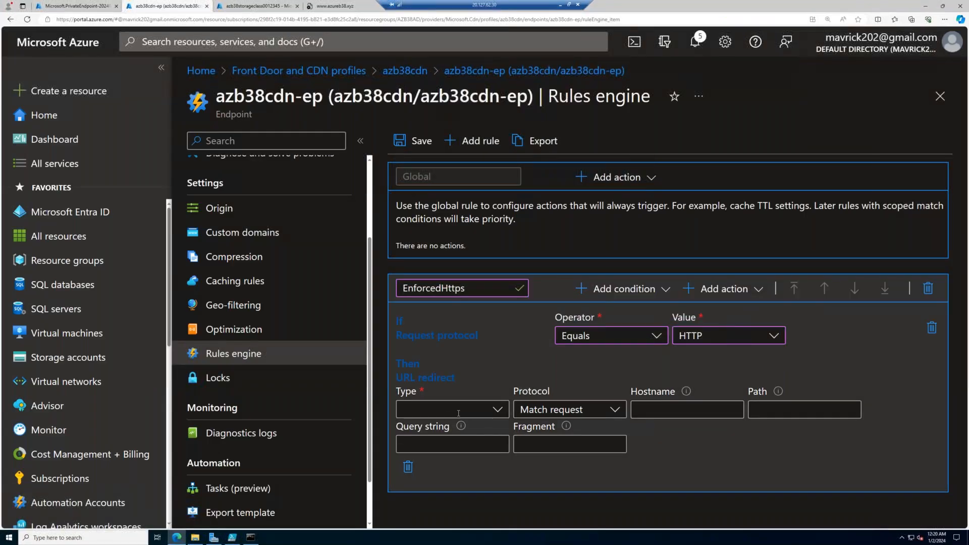
{"action": "left_click", "coordinate": [457, 409]}
{"action": "left_click", "coordinate": [455, 318]}
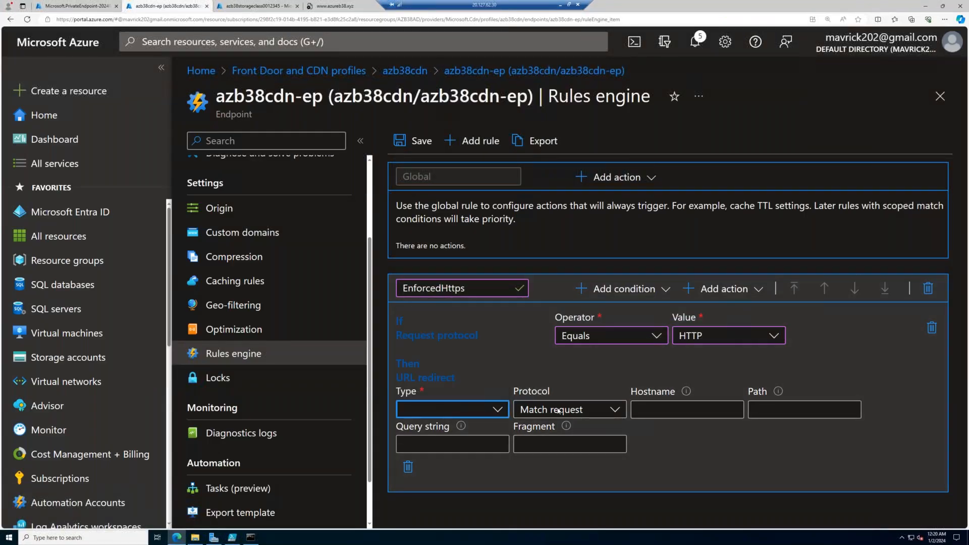
{"action": "left_click", "coordinate": [591, 412]}
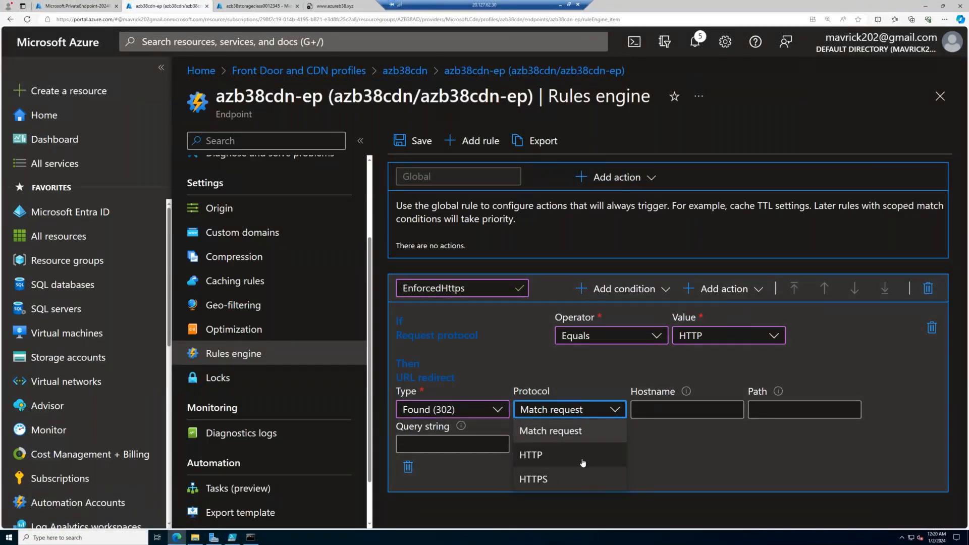
{"action": "left_click", "coordinate": [545, 478]}
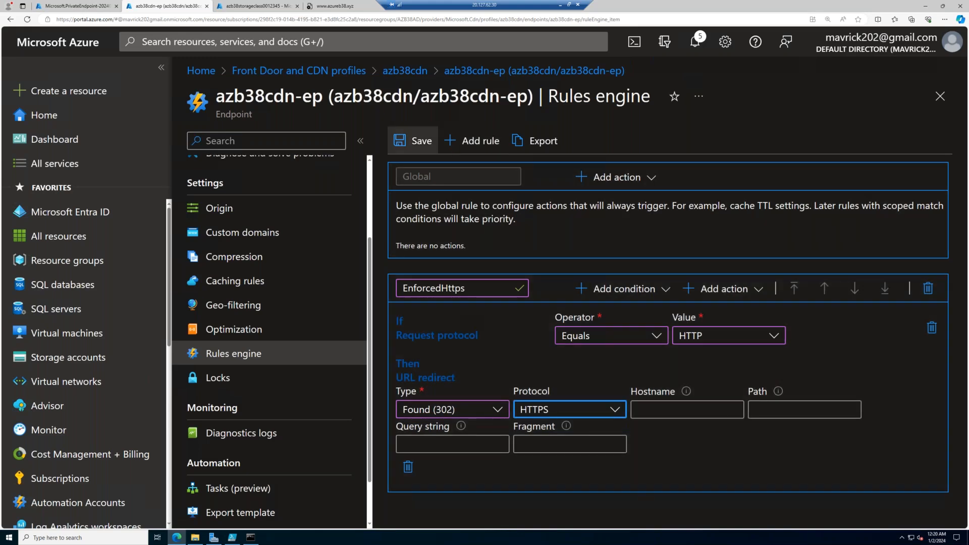
- Save the EnforcedHttps rule in the Rules engine and leave the remote desktop view
{"action": "left_click", "coordinate": [417, 141]}
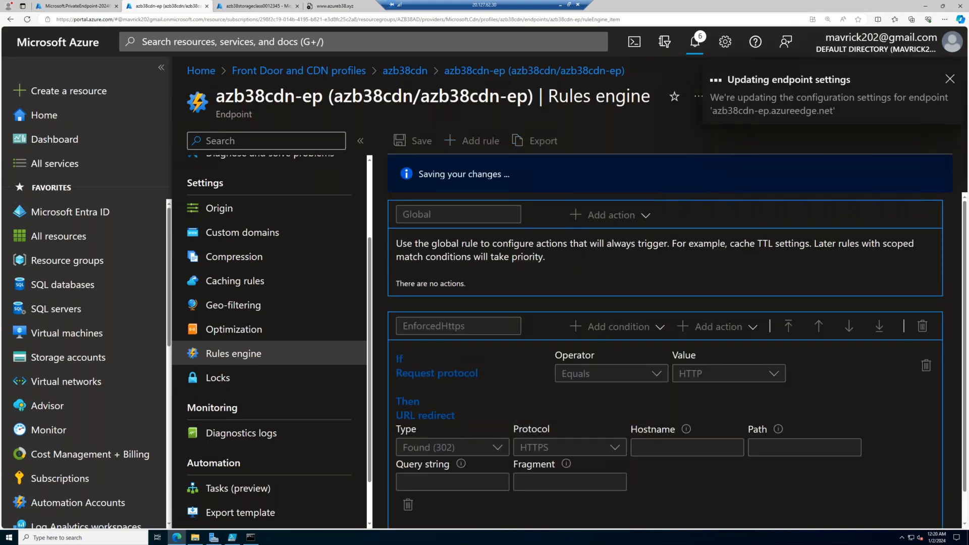
{"action": "left_click", "coordinate": [560, 5]}
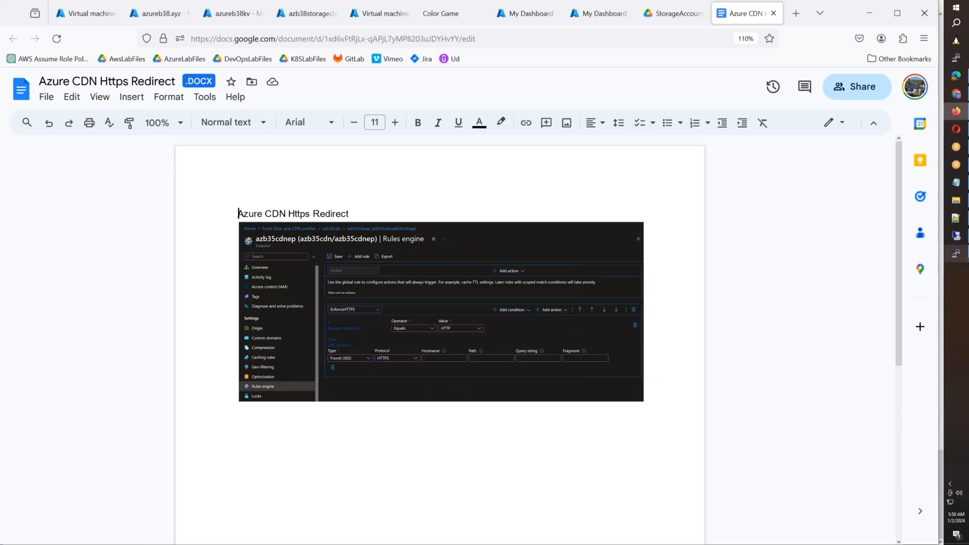
- Mount all fstab entries on NFSVM1 with mount -a, then list the mounted filesystems with df -h
{"action": "left_click", "coordinate": [956, 254]}
{"action": "key", "text": "Up"}
{"action": "key", "text": "Up"}
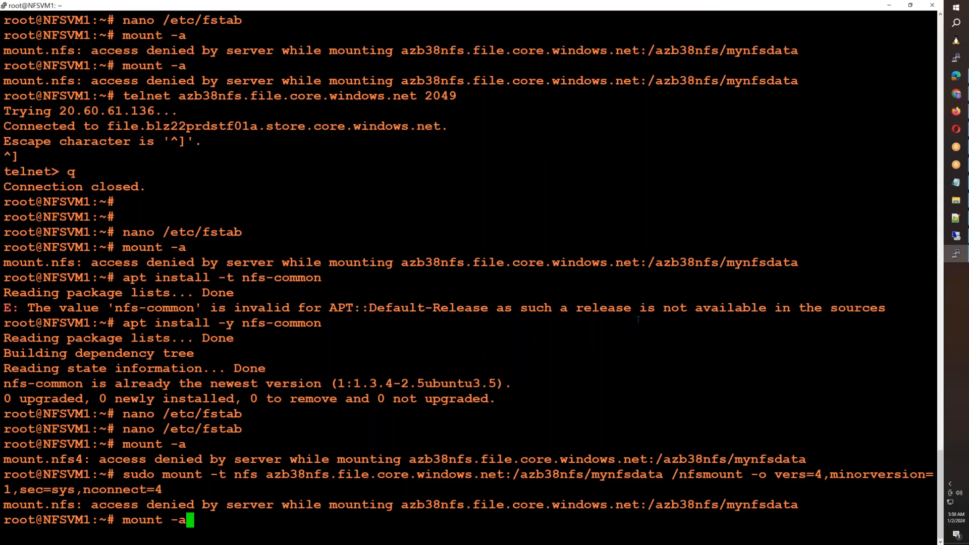
{"action": "key", "text": "Return"}
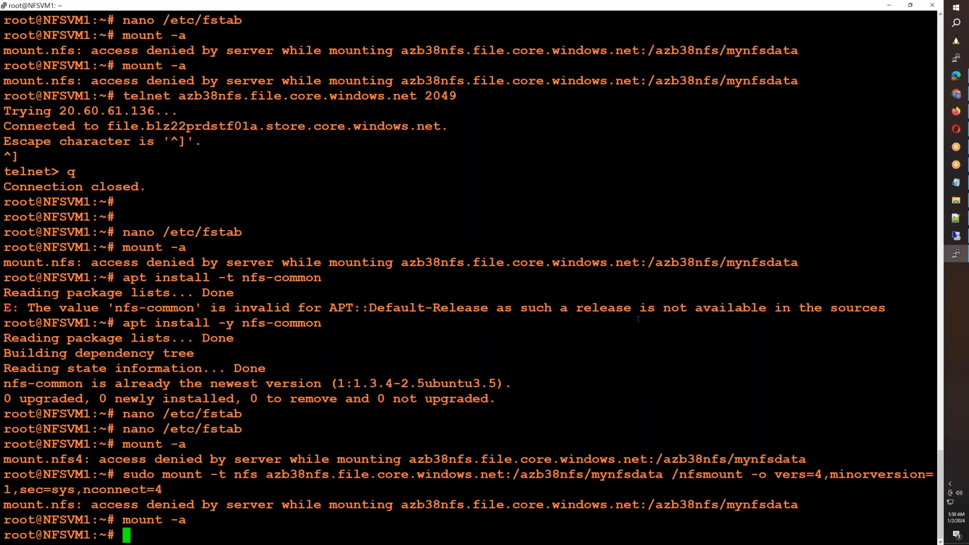
{"action": "key", "text": "ctrl+l"}
{"action": "type", "text": "df -h"}
{"action": "key", "text": "Return"}
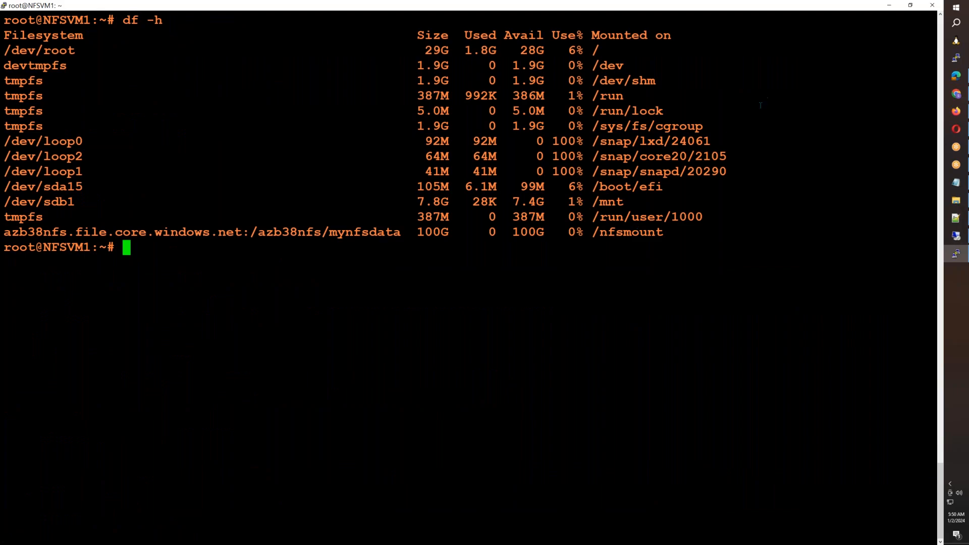
- Copy NFSVM2's public IP address from the virtual machines list and open a PuTTY SSH session to it based on the saved admin login session
{"action": "left_click", "coordinate": [955, 111]}
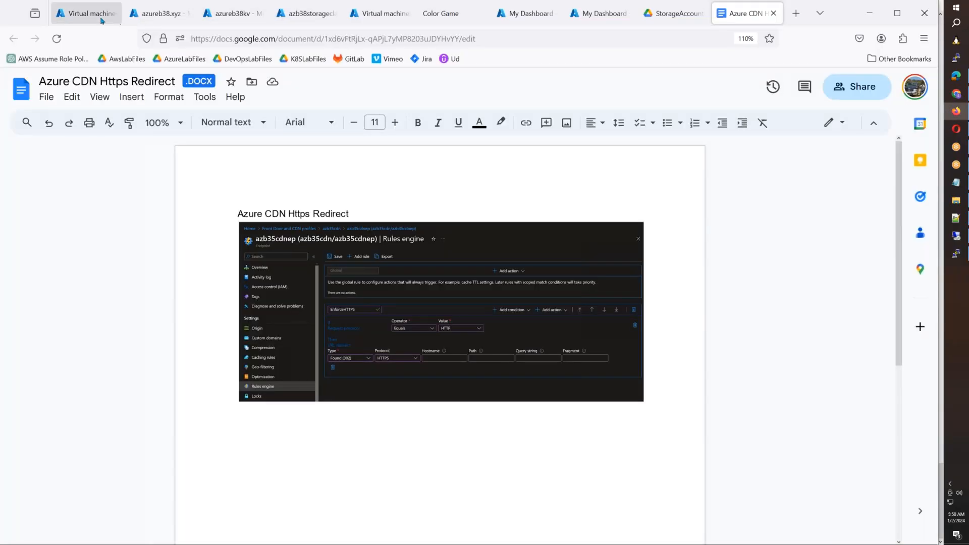
{"action": "left_click", "coordinate": [101, 20]}
{"action": "left_click_drag", "start_coordinate": [732, 309], "coordinate": [679, 309]}
{"action": "key", "text": "ctrl+c"}
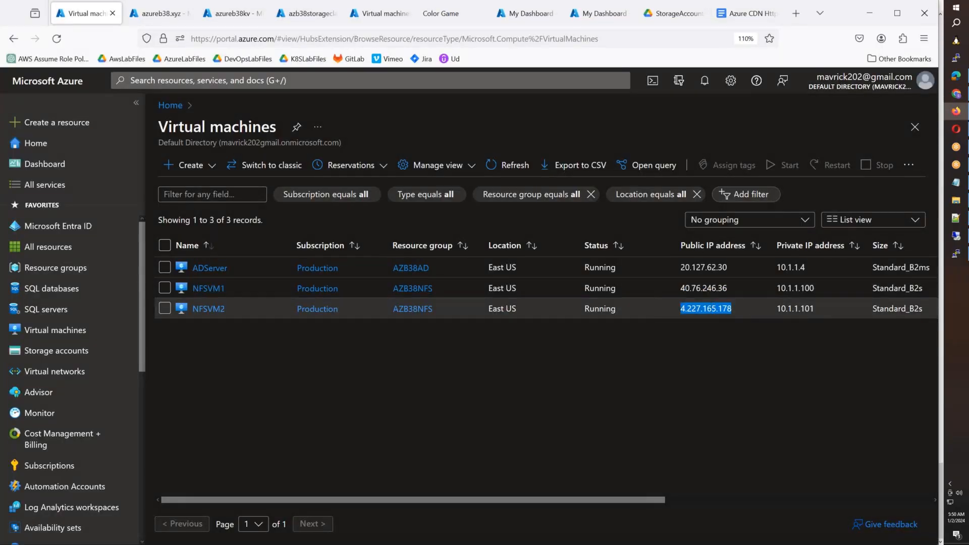
{"action": "left_click", "coordinate": [955, 57]}
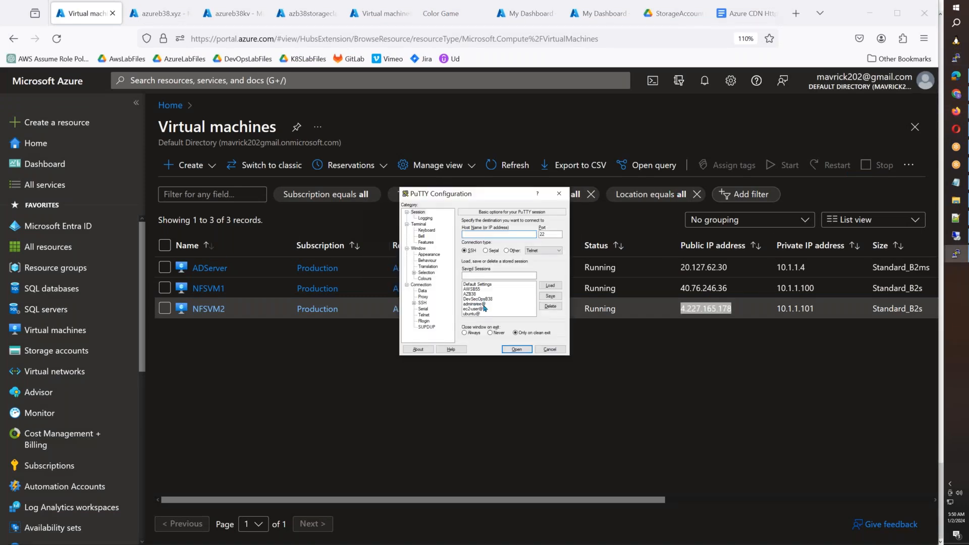
{"action": "left_click", "coordinate": [483, 304]}
{"action": "left_click", "coordinate": [559, 286]}
{"action": "left_click", "coordinate": [506, 234]}
{"action": "key", "text": "ctrl+v"}
{"action": "left_click", "coordinate": [517, 349]}
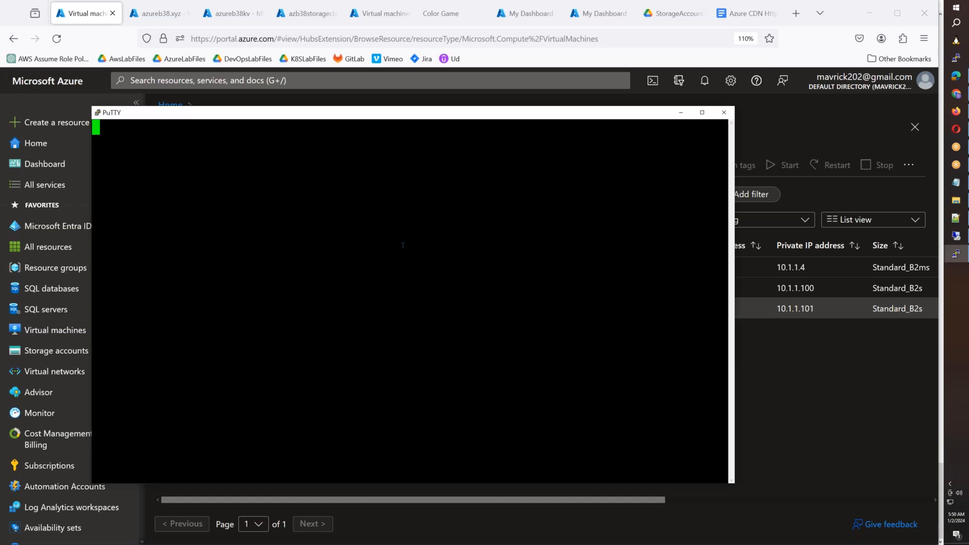
{"action": "left_click", "coordinate": [233, 277]}
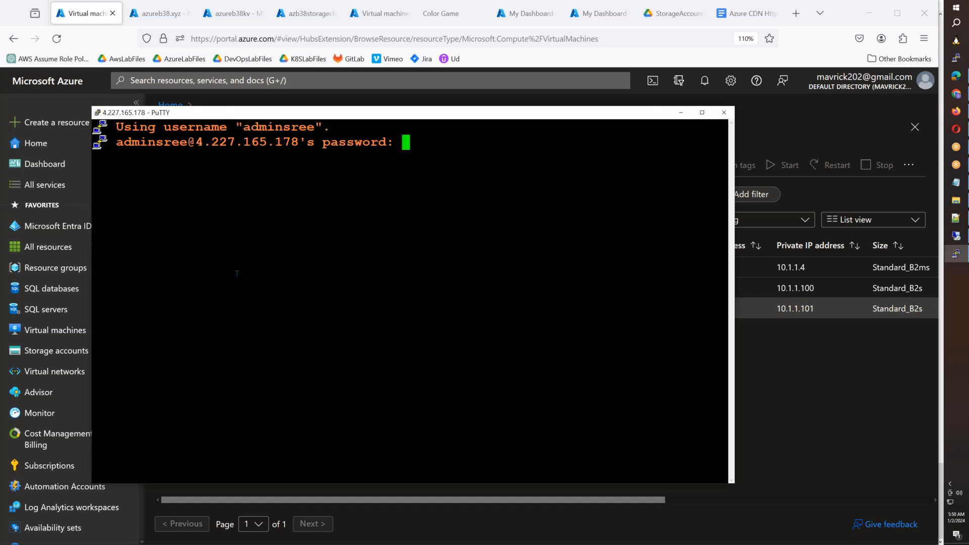
- Submit the account password to log in to NFSVM2 and switch to the root shell with sudo su -
{"action": "key", "text": "Return"}
{"action": "type", "text": "sudo su -"}
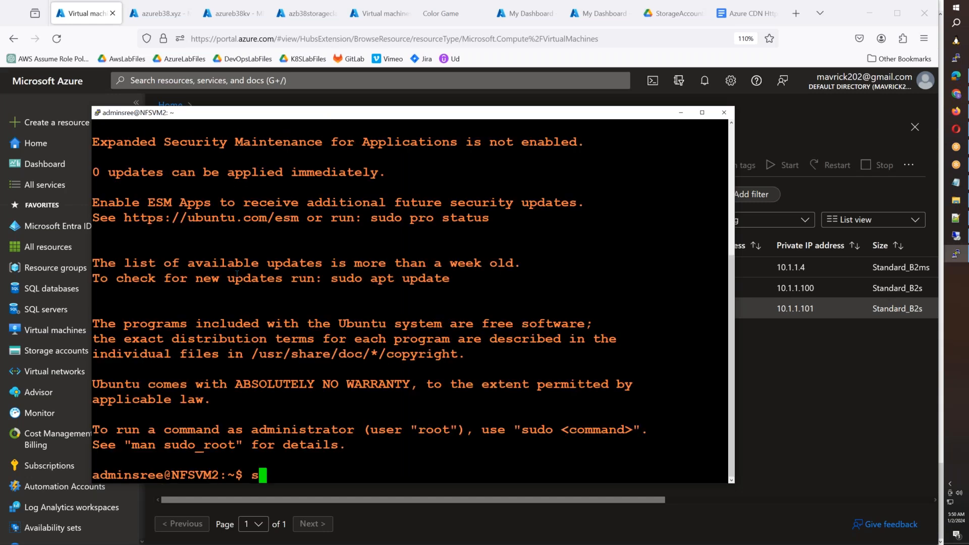
{"action": "key", "text": "Return"}
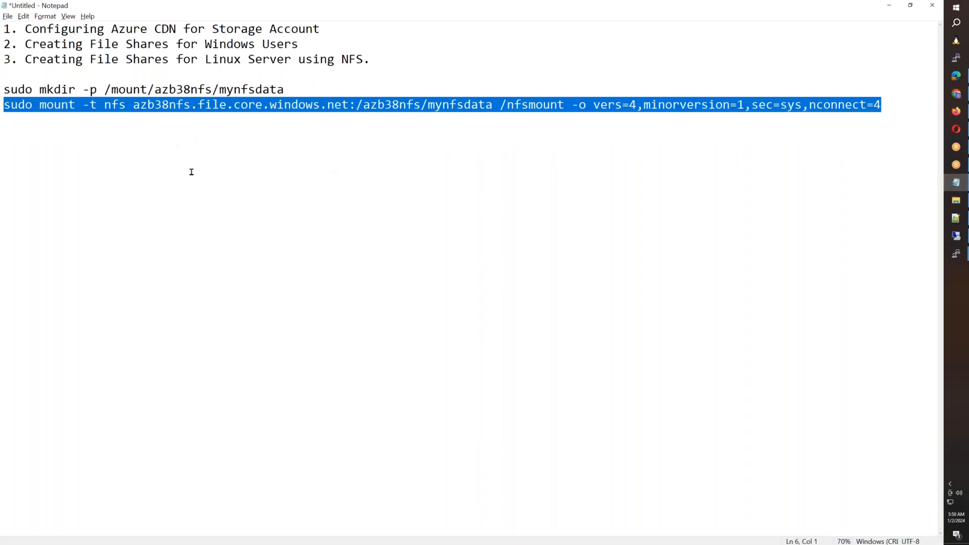
- Update the package lists and install the NFS client on NFSVM2 with apt update && apt install -y nfs-common
{"action": "left_click", "coordinate": [191, 172]}
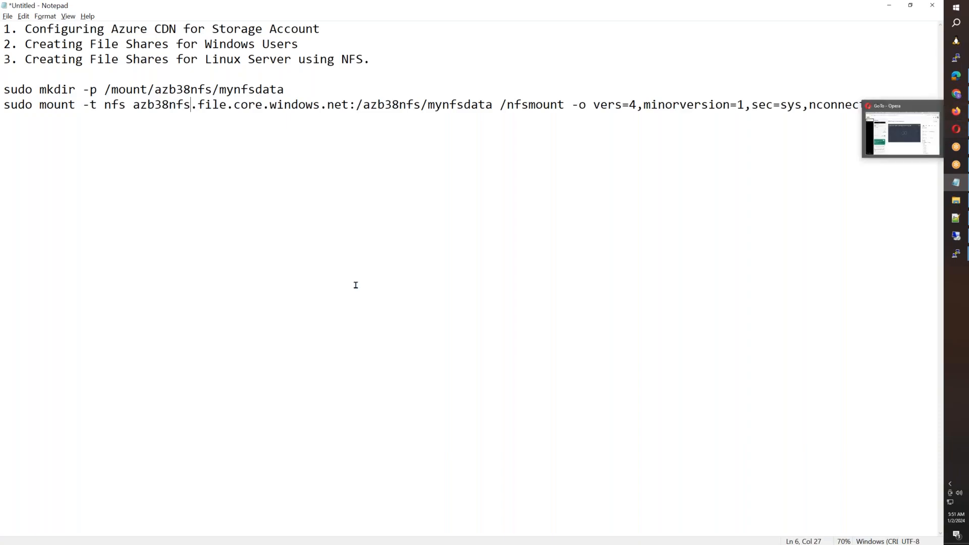
{"action": "key", "text": "alt+Tab"}
{"action": "type", "text": "apt update &"}
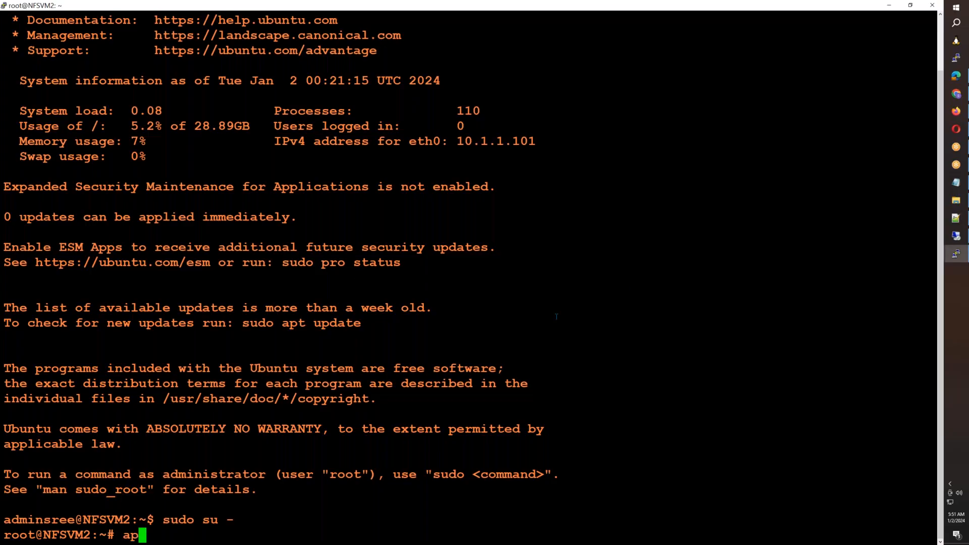
{"action": "type", "text": "& a"}
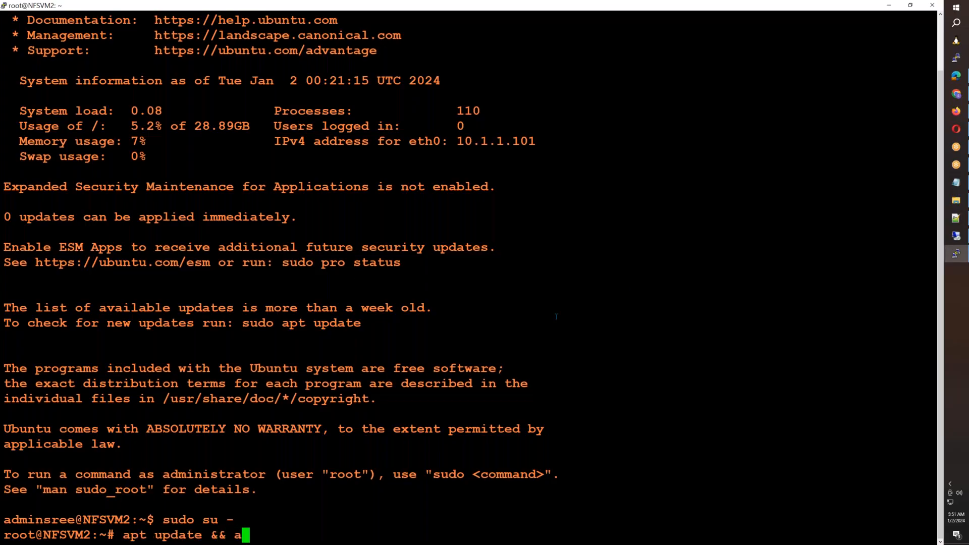
{"action": "type", "text": "pt install -"}
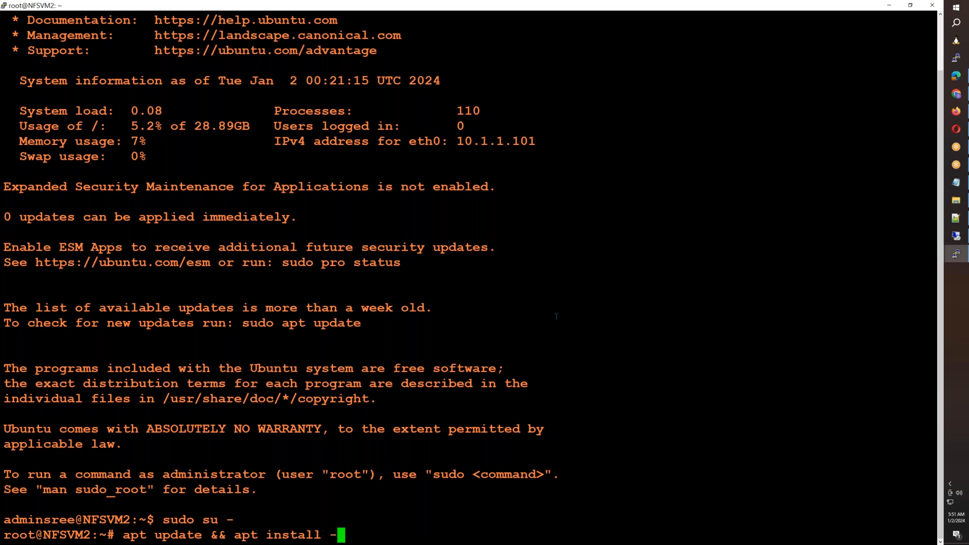
{"action": "type", "text": "y nfs-common"}
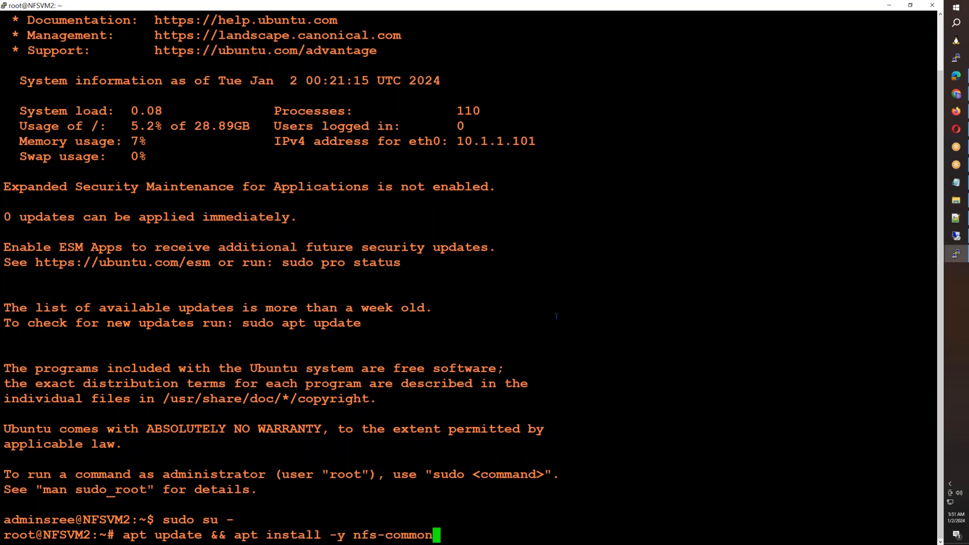
{"action": "key", "text": "Return"}
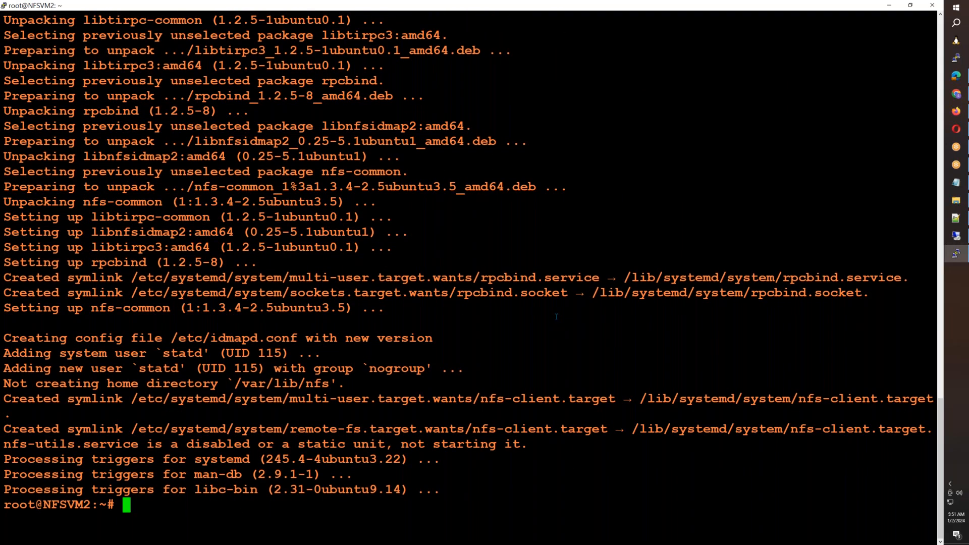
- Create the /nfsmount directory on NFSVM2, copying the mount point path from NFSVM1's filesystem listing
{"action": "type", "text": "mkdir"}
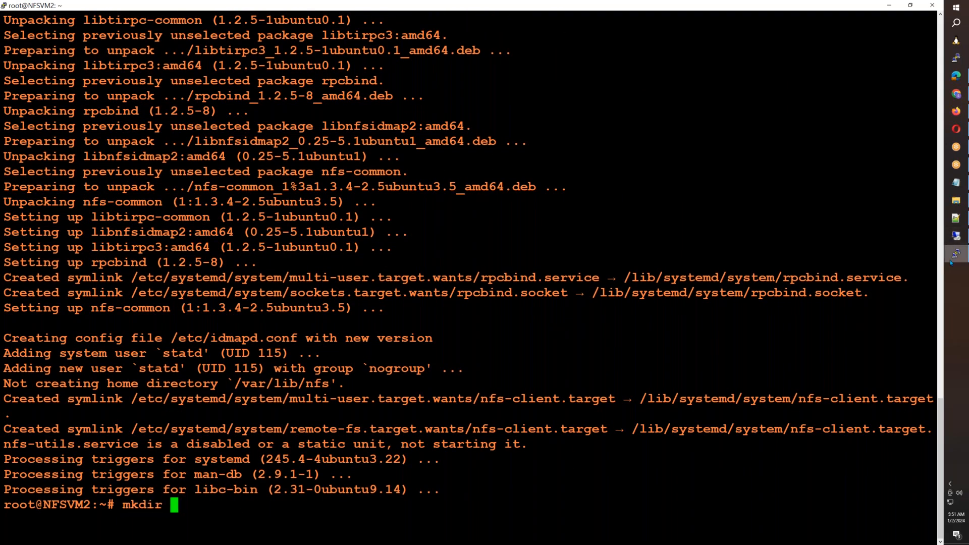
{"action": "left_click", "coordinate": [956, 253]}
{"action": "left_click", "coordinate": [901, 222]}
{"action": "double_click", "coordinate": [627, 233]}
{"action": "key", "text": "super+c"}
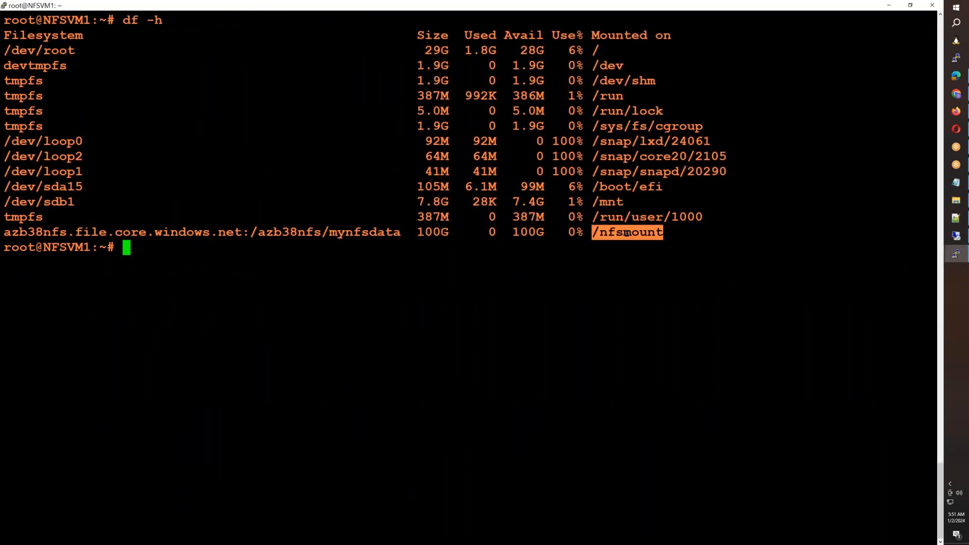
{"action": "key", "text": "alt+Tab"}
{"action": "right_click", "coordinate": [627, 233]}
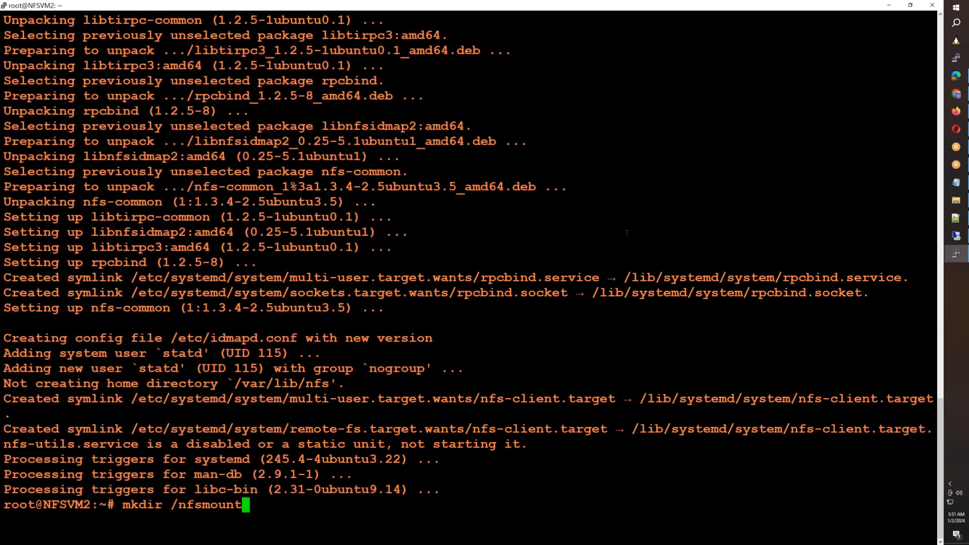
{"action": "key", "text": "Return"}
- Open /etc/fstab in nano on NFSVM2 and copy the azb38nfs mount entry from NFSVM1's /etc/fstab
{"action": "type", "text": "o /etc/fss"}
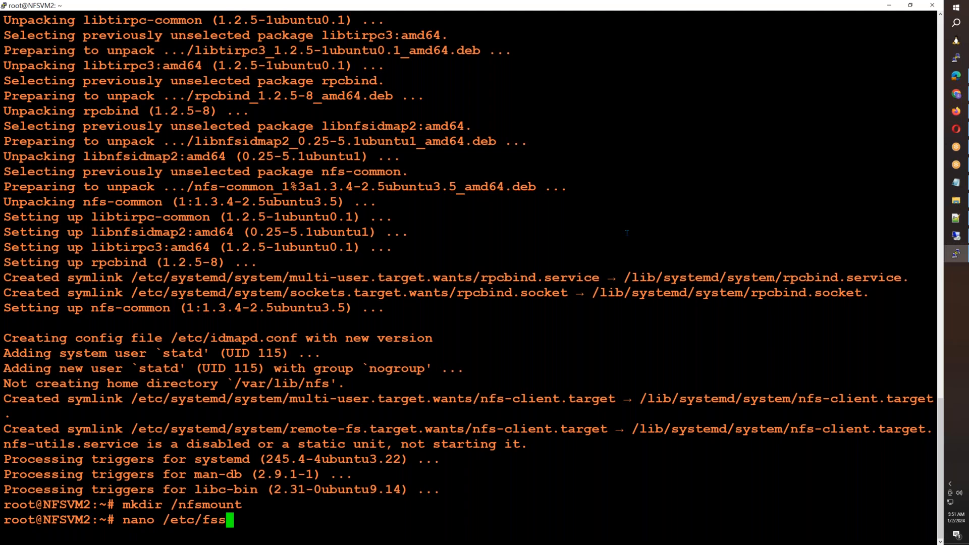
{"action": "key", "text": "BackSpace"}
{"action": "type", "text": "tab"}
{"action": "key", "text": "Return"}
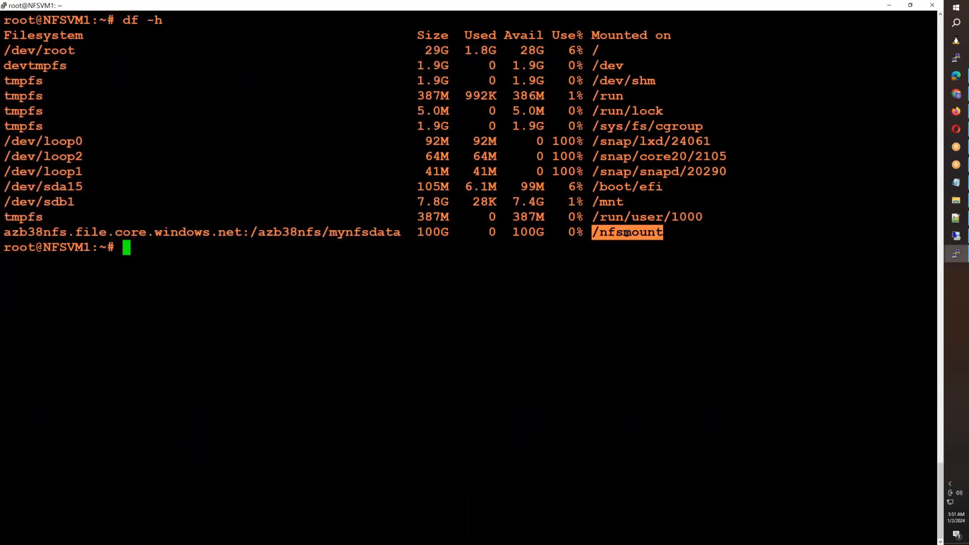
{"action": "type", "text": "nano /etc/fstab"}
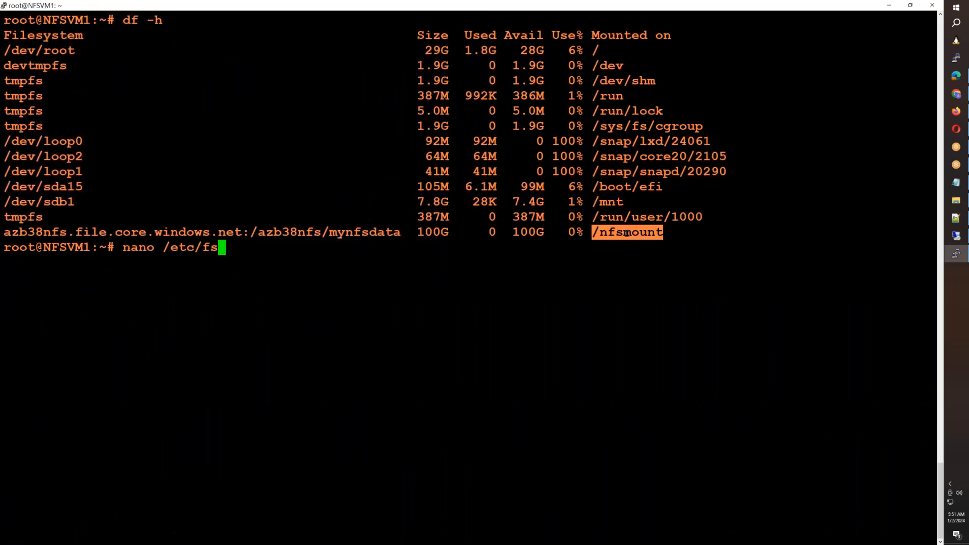
{"action": "key", "text": "Return"}
{"action": "key", "text": "Down"}
{"action": "key", "text": "Down"}
{"action": "key", "text": "Down"}
{"action": "key", "text": "Down"}
{"action": "key", "text": "Down"}
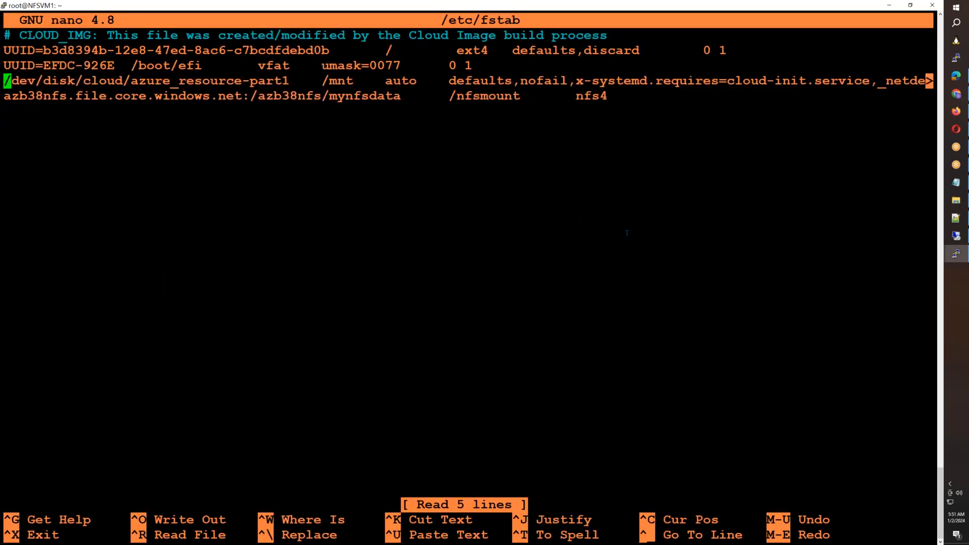
{"action": "left_click_drag", "start_coordinate": [4, 96], "coordinate": [602, 97]}
{"action": "key", "text": "super+c"}
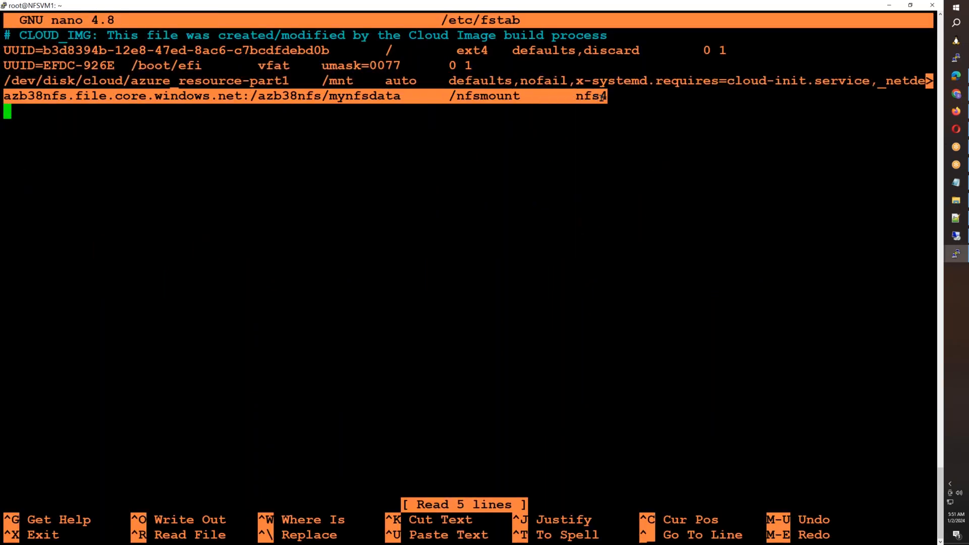
{"action": "key", "text": "alt+Tab"}
{"action": "right_click", "coordinate": [601, 97]}
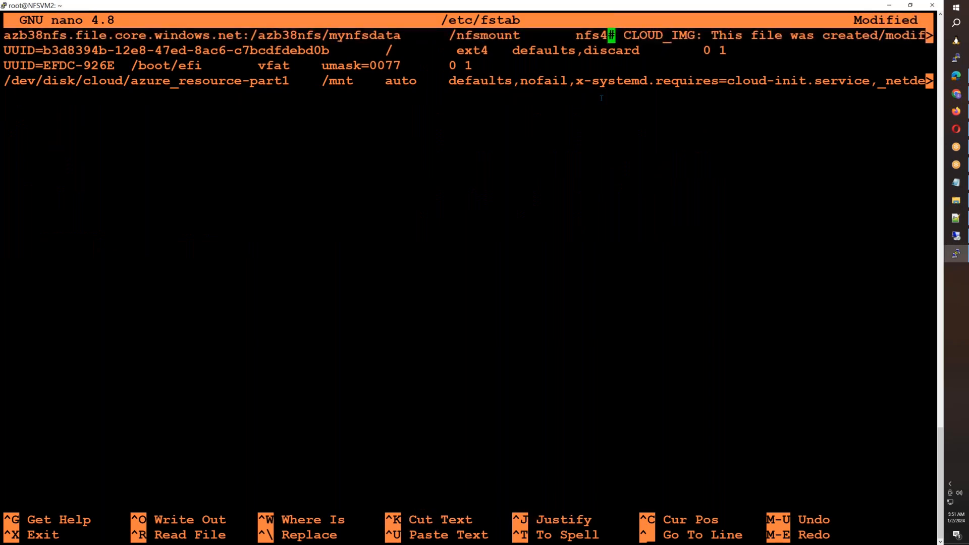
{"action": "key", "text": "ctrl+x"}
{"action": "key", "text": "n"}
- Append the entry azb38nfs.file.core.windows.net:/azb38nfs/mynfsdata /nfsmount nfs4 at the end of NFSVM2's /etc/fstab, save it and exit nano
{"action": "key", "text": "Up"}
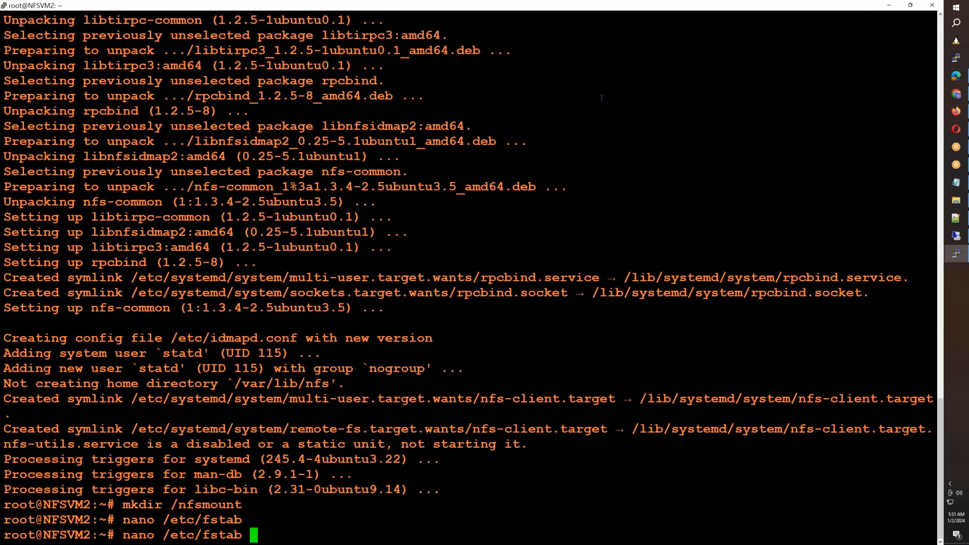
{"action": "key", "text": "Return"}
{"action": "key", "text": "Down"}
{"action": "key", "text": "Down"}
{"action": "key", "text": "Down"}
{"action": "key", "text": "Down"}
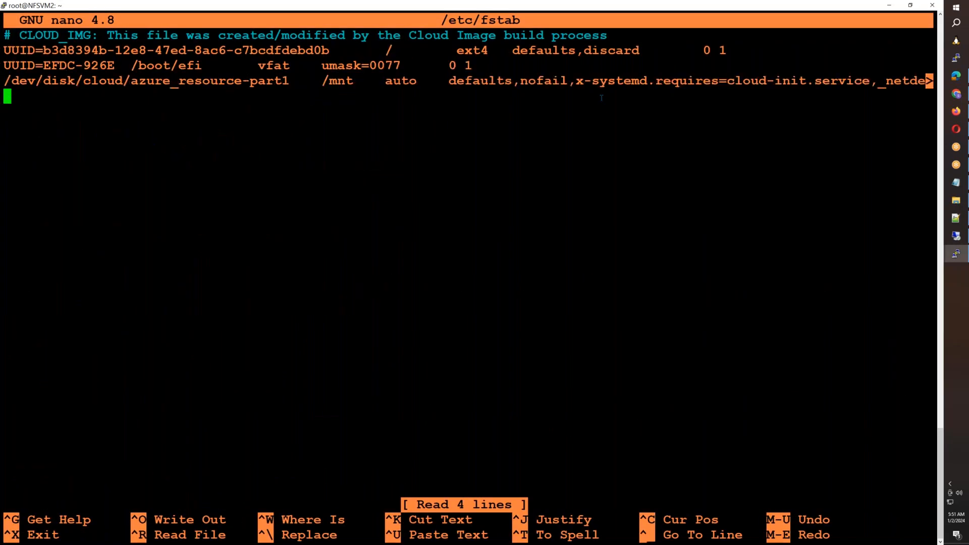
{"action": "right_click", "coordinate": [601, 97]}
{"action": "key", "text": "ctrl+o"}
{"action": "key", "text": "Return"}
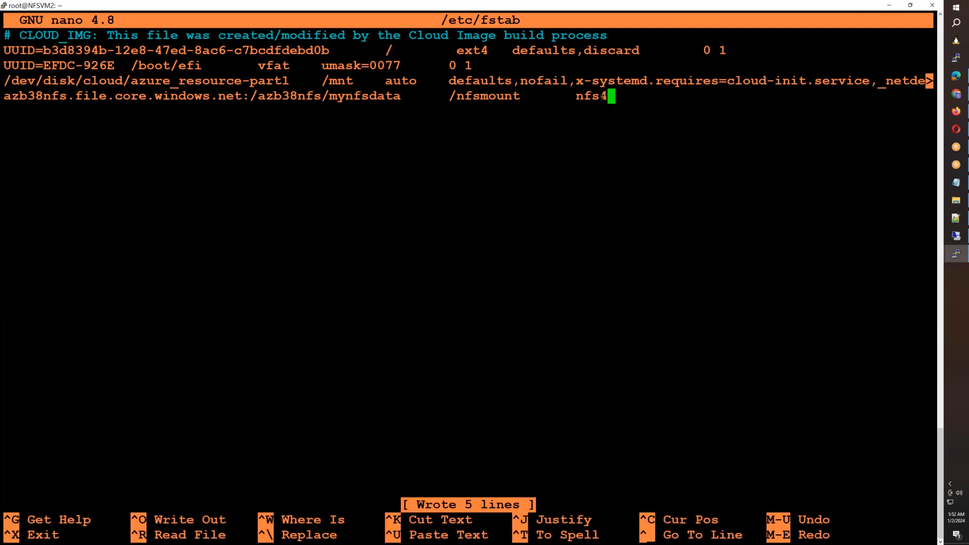
{"action": "key", "text": "ctrl+x"}
- Mount the fstab entries on NFSVM2 with mount -a and list the contents of /nfsmount/
{"action": "type", "text": "mount -a"}
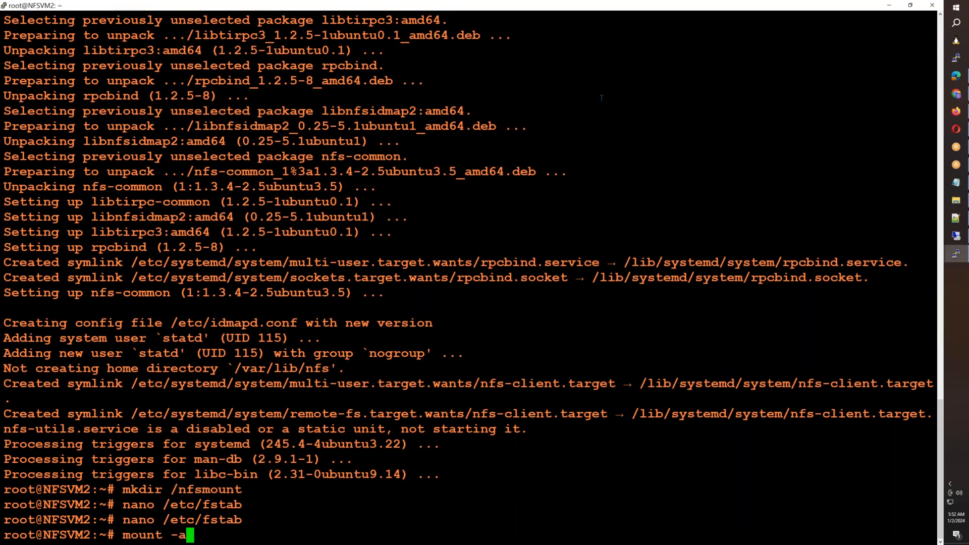
{"action": "key", "text": "Return"}
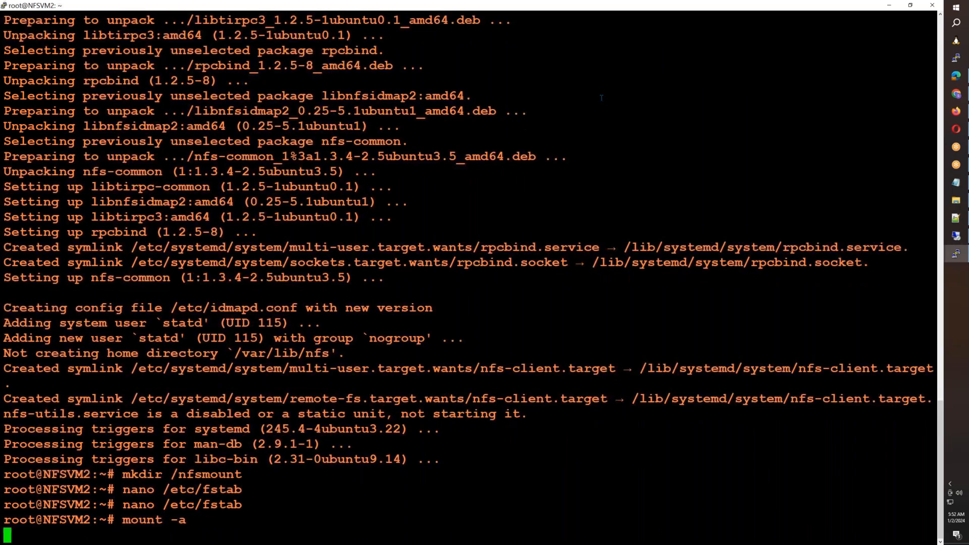
{"action": "type", "text": "df"}
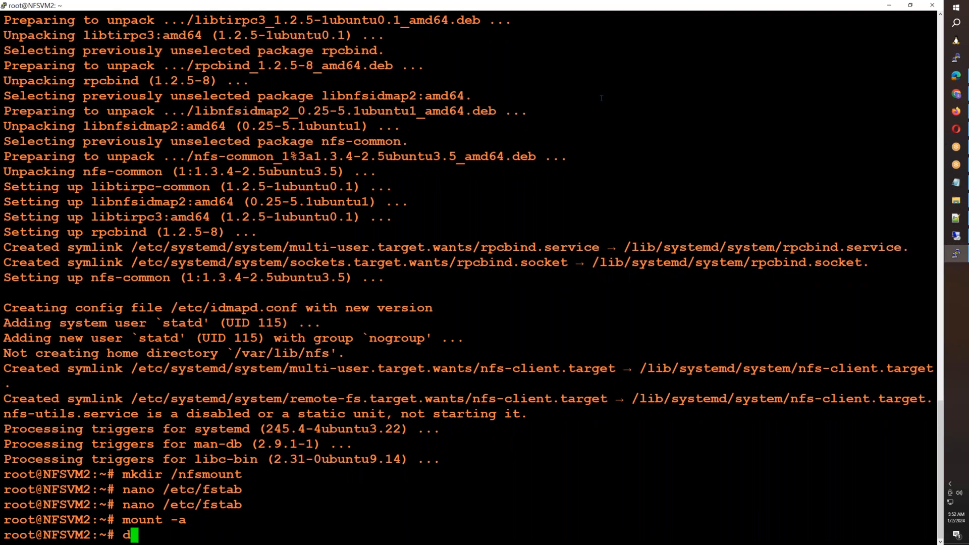
{"action": "key", "text": "BackSpace"}
{"action": "key", "text": "BackSpace"}
{"action": "key", "text": "BackSpace"}
{"action": "type", "text": "ls /n"}
{"action": "key", "text": "Tab"}
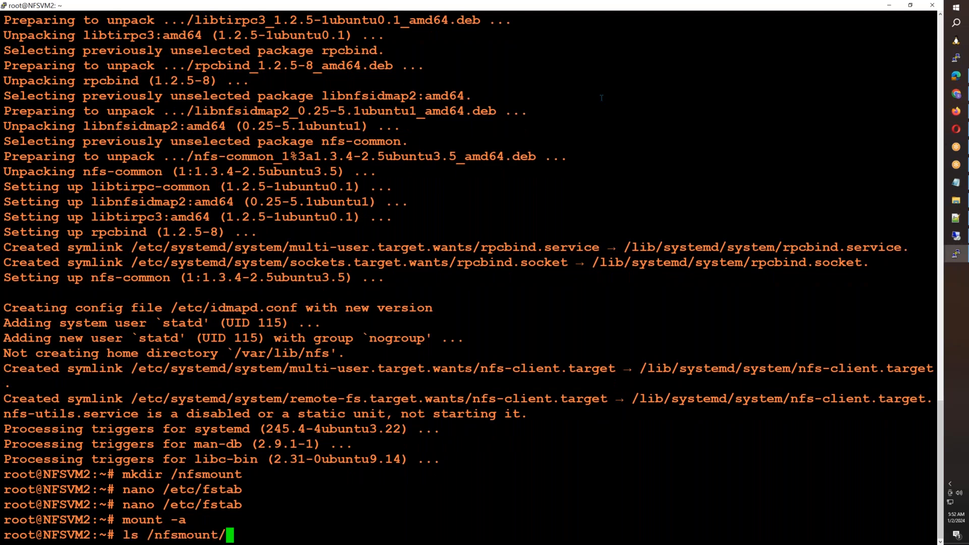
{"action": "key", "text": "Return"}
- Check NFSVM2's mounted filesystems in human-readable form with df -h
{"action": "type", "text": "ll"}
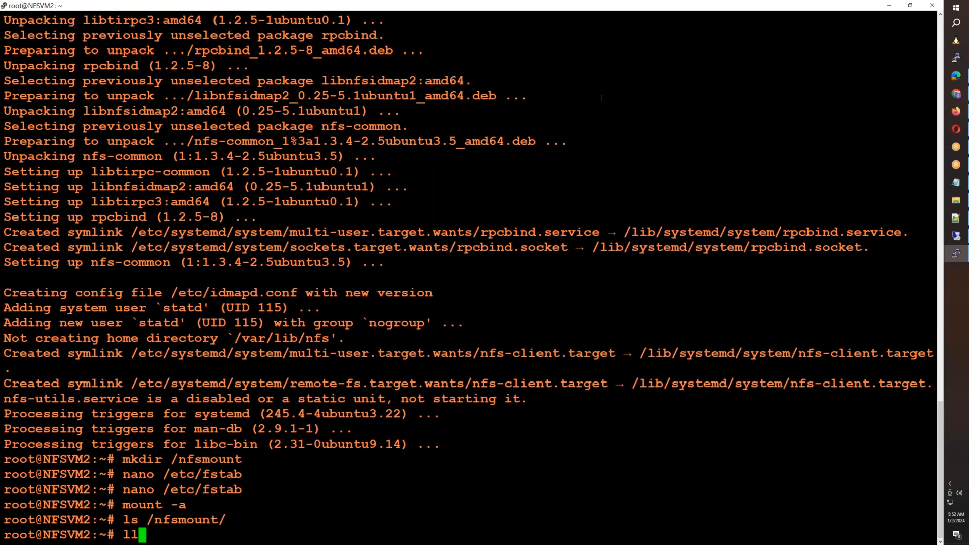
{"action": "key", "text": "BackSpace"}
{"action": "key", "text": "BackSpace"}
{"action": "type", "text": "df -h"}
{"action": "key", "text": "Return"}
- Change into /nfsmount/ on NFSVM2 and list all its entries with ls -al
{"action": "type", "text": "cd "}
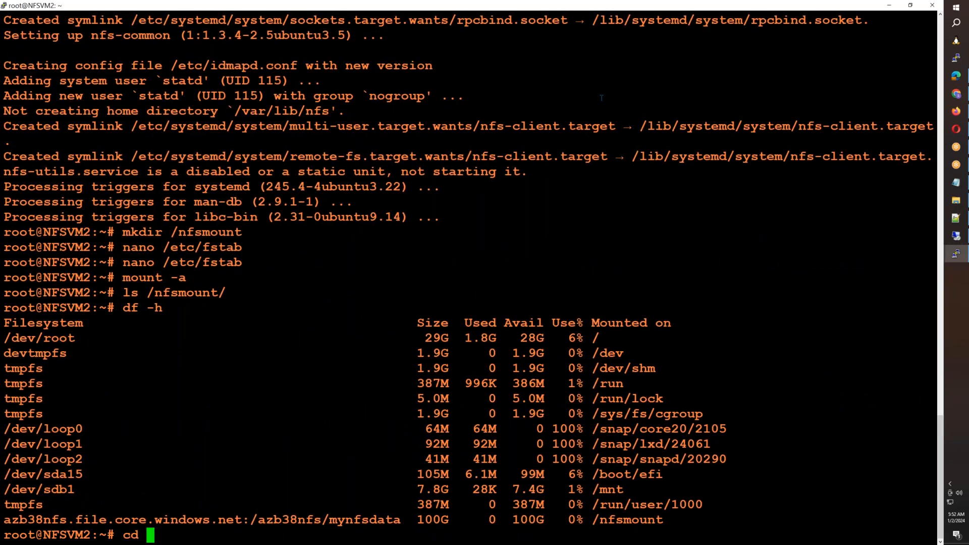
{"action": "type", "text": "/f"}
{"action": "key", "text": "BackSpace"}
{"action": "type", "text": "nfsmount/"}
{"action": "key", "text": "Return"}
{"action": "type", "text": "ls -al"}
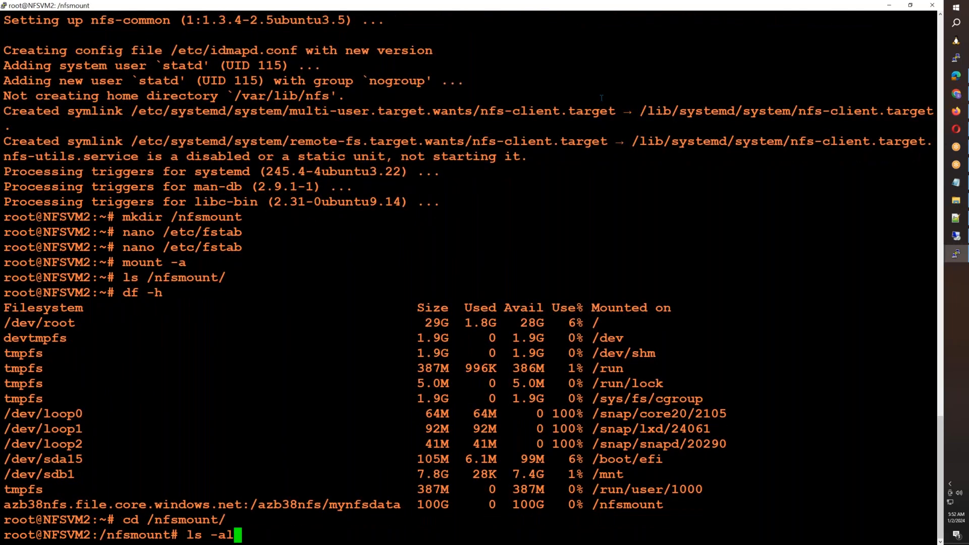
{"action": "key", "text": "Return"}
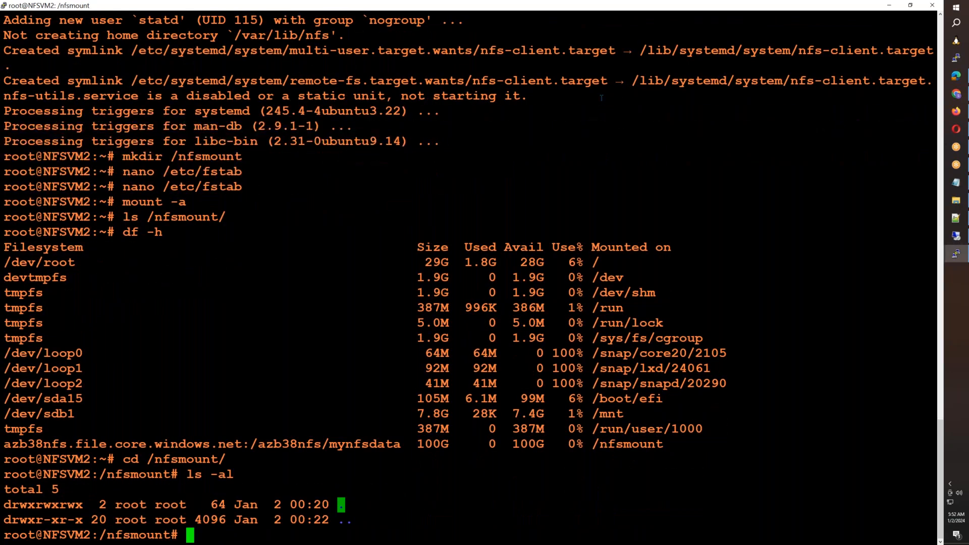
- On NFSVM1, exit nano and monitor the share every second with watch -n 1 ls -al /nfsmount/
{"action": "mouse_move", "coordinate": [956, 253]}
{"action": "left_click", "coordinate": [903, 222]}
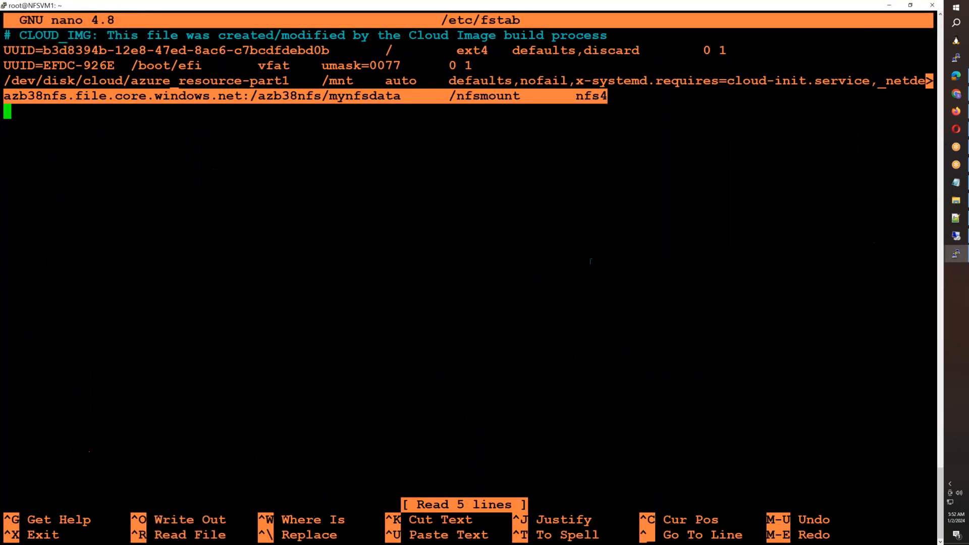
{"action": "key", "text": "ctrl+x"}
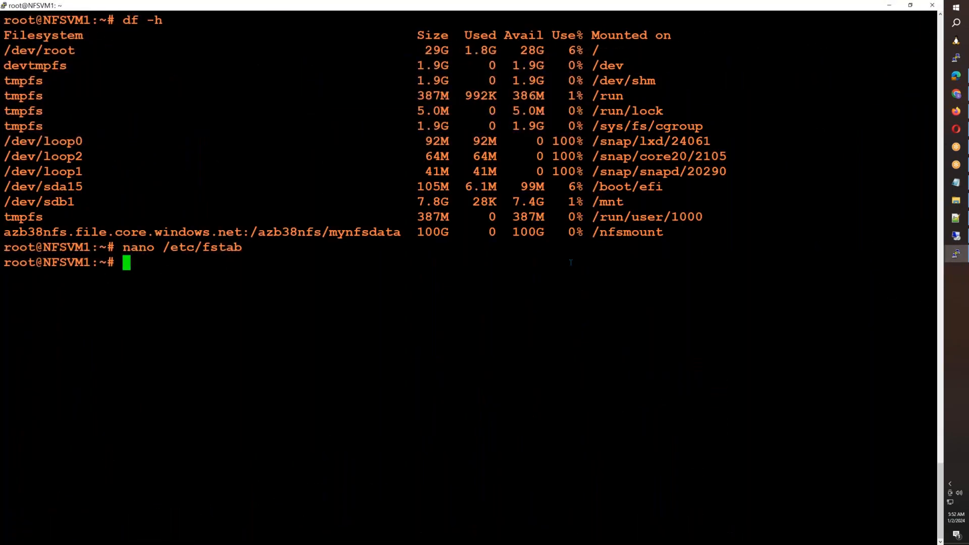
{"action": "type", "text": "cd"}
{"action": "key", "text": "BackSpace"}
{"action": "key", "text": "BackSpace"}
{"action": "key", "text": "BackSpace"}
{"action": "type", "text": "watch -n 1 ls"}
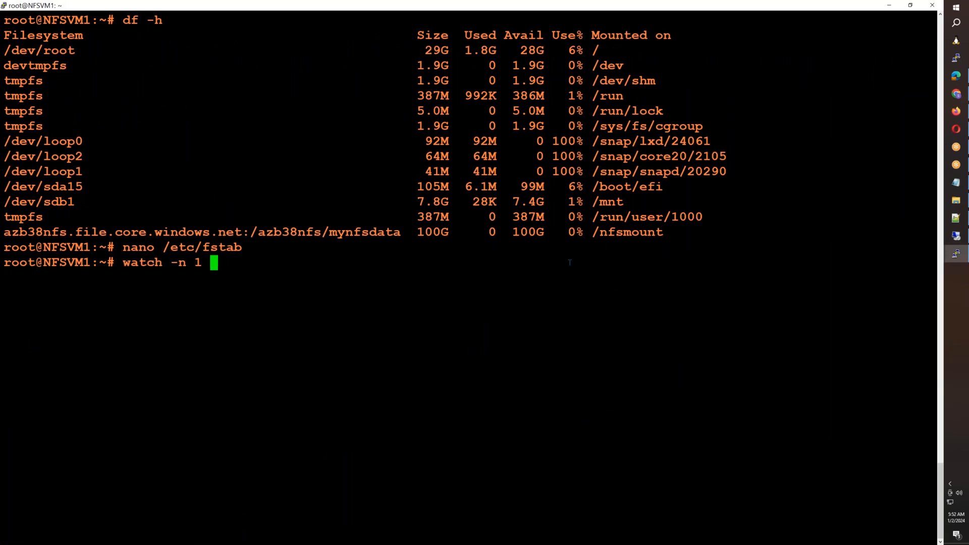
{"action": "key", "text": "BackSpace"}
{"action": "key", "text": "BackSpace"}
{"action": "key", "text": "BackSpace"}
{"action": "type", "text": "ls -al /nf"}
{"action": "key", "text": "Tab"}
{"action": "key", "text": "Return"}
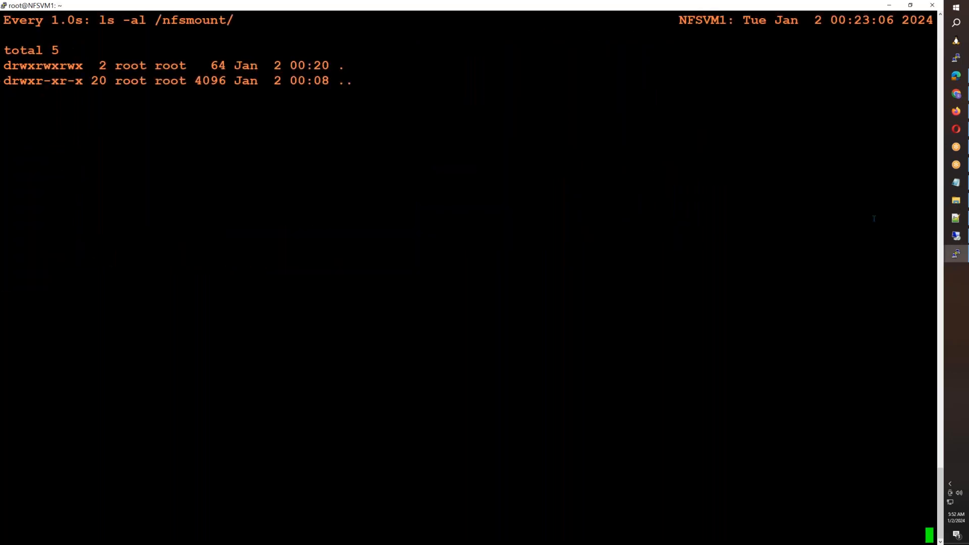
- Change the Default Foreground colour of NFSVM2's PuTTY session to yellow and apply it
{"action": "left_click", "coordinate": [908, 279]}
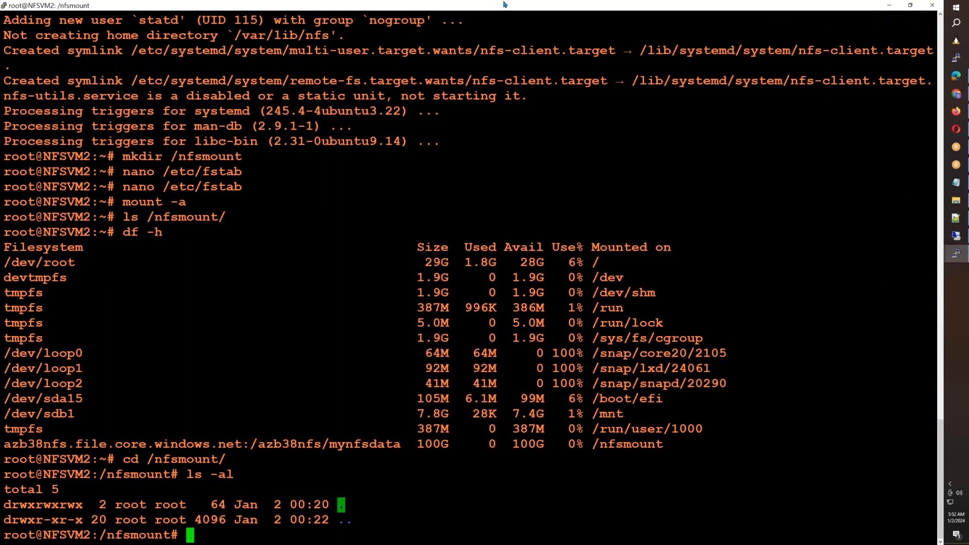
{"action": "right_click", "coordinate": [503, 8]}
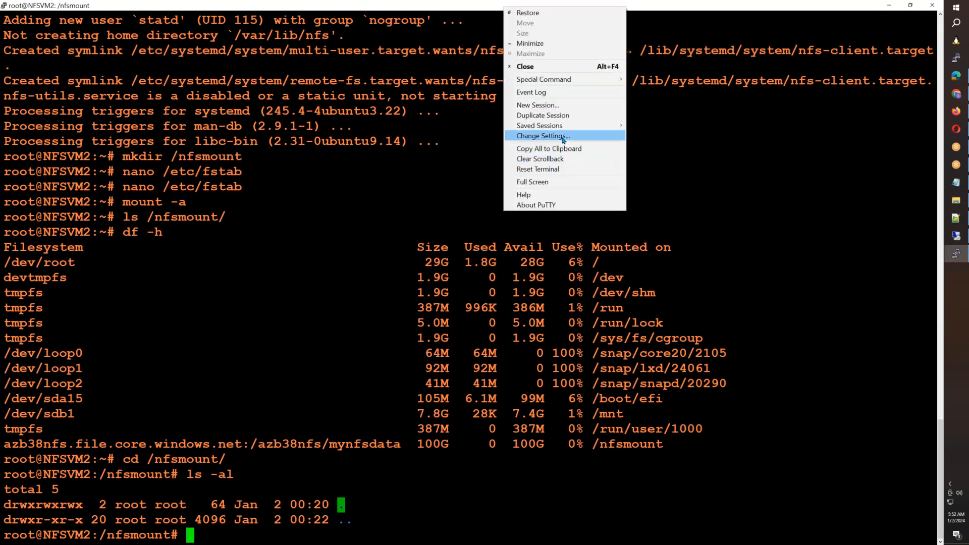
{"action": "left_click", "coordinate": [540, 136]}
{"action": "left_click", "coordinate": [429, 279]}
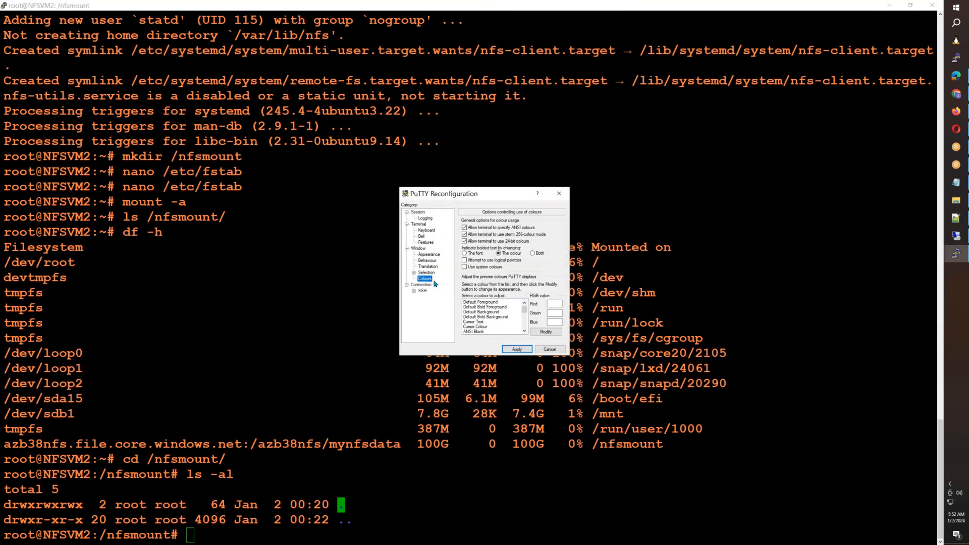
{"action": "left_click", "coordinate": [486, 303]}
{"action": "left_click", "coordinate": [546, 331]}
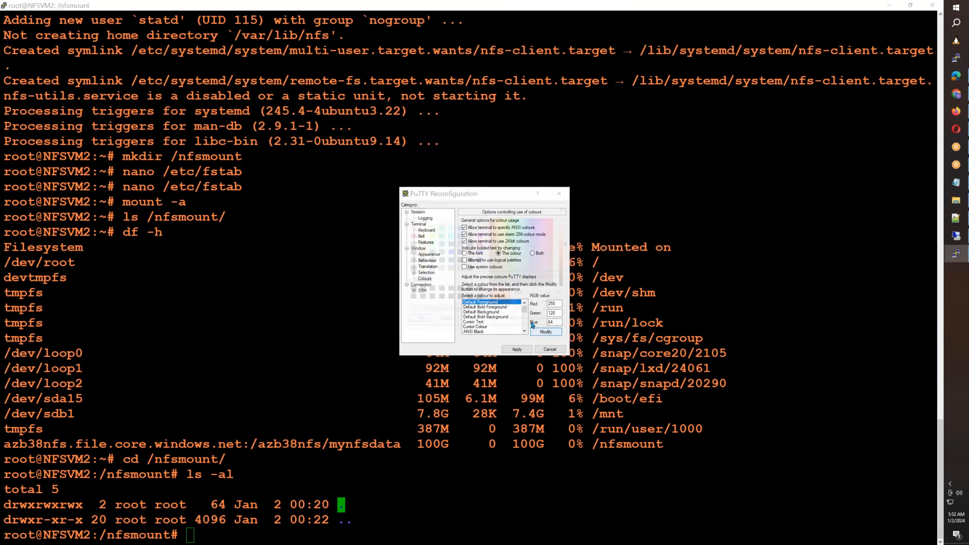
{"action": "left_click", "coordinate": [421, 235]}
{"action": "left_click", "coordinate": [418, 320]}
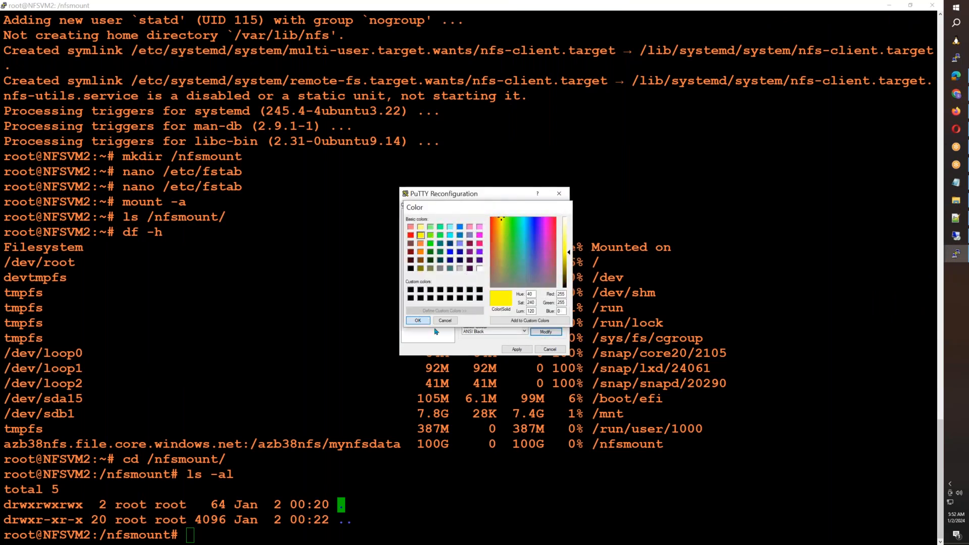
{"action": "left_click", "coordinate": [513, 348]}
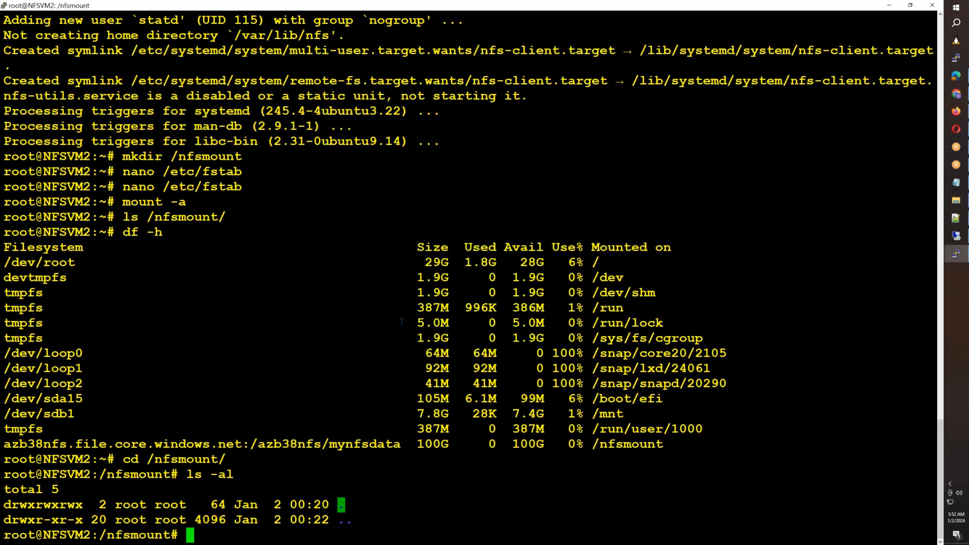
- Clear NFSVM2's terminal, un-maximize its window over NFSVM1's, and print the working directory with pwd
{"action": "key", "text": "ctrl+l"}
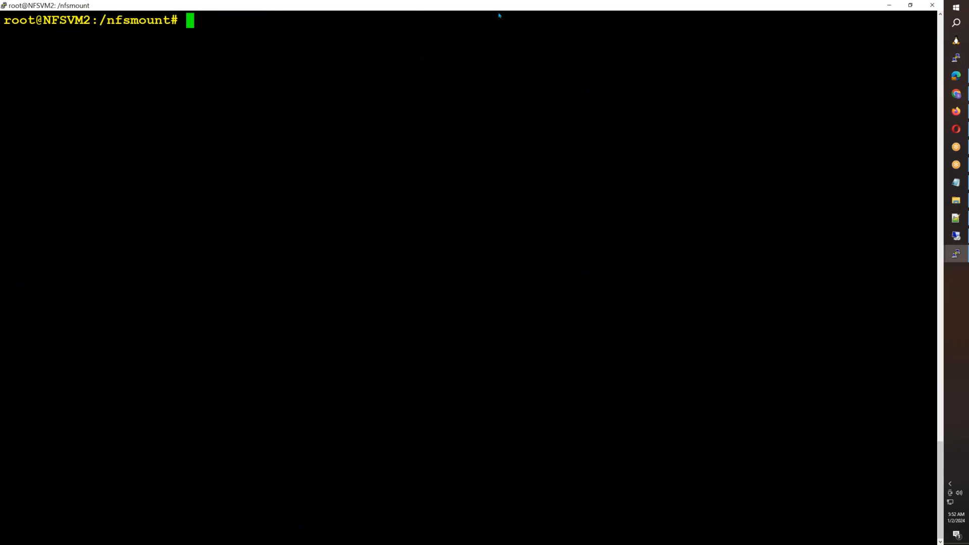
{"action": "double_click", "coordinate": [421, 6]}
{"action": "type", "text": "cd"}
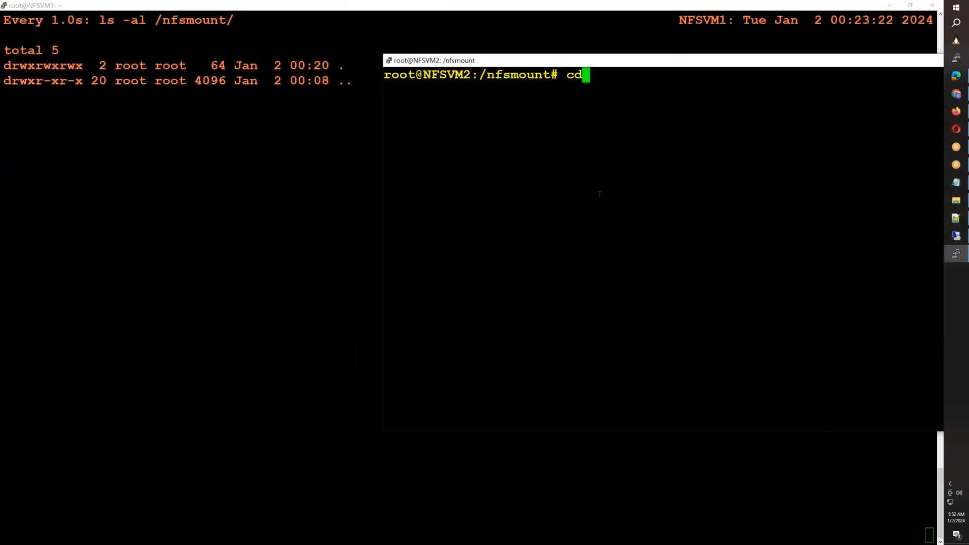
{"action": "key", "text": "BackSpace"}
{"action": "key", "text": "BackSpace"}
{"action": "type", "text": "pwd"}
{"action": "key", "text": "Return"}
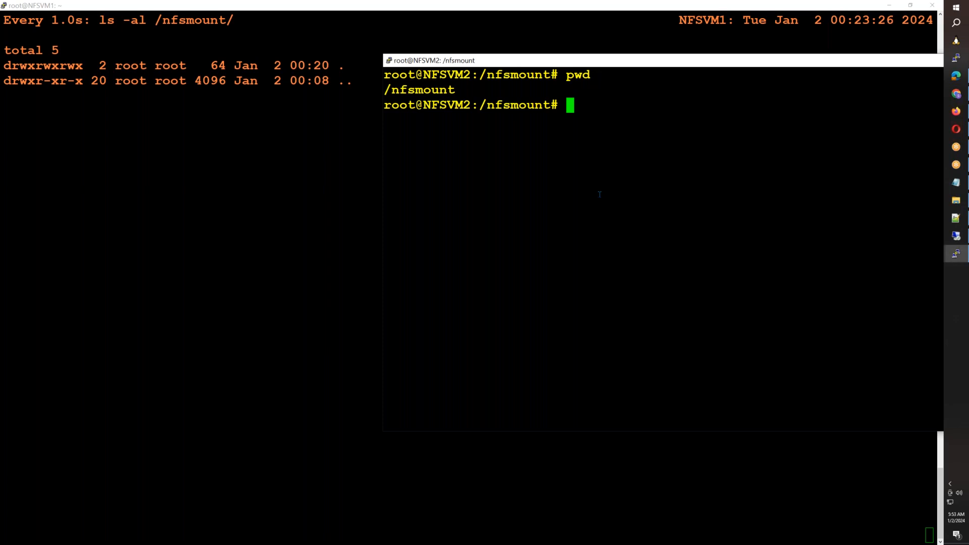
- Start a shell loop on NFSVM2 with for I in {1..10} and open its body with do
{"action": "type", "text": "for I in {1..10{"}
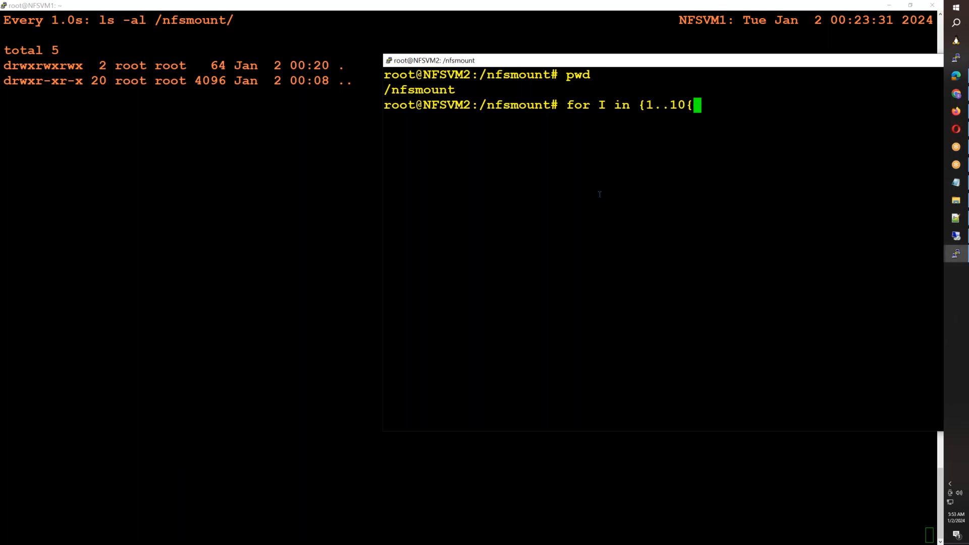
{"action": "key", "text": "BackSpace"}
{"action": "type", "text": "}"}
{"action": "key", "text": "Return"}
{"action": "type", "text": "do"}
{"action": "key", "text": "Return"}
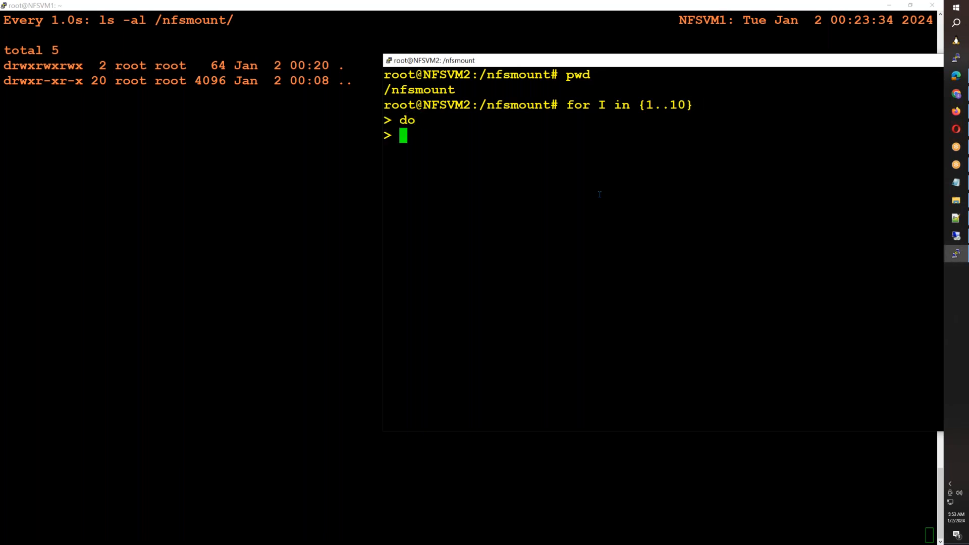
- Add the line echo $(date) > FILE-$I to the loop body to write the date into numbered files
{"action": "type", "text": "echo $(date) "}
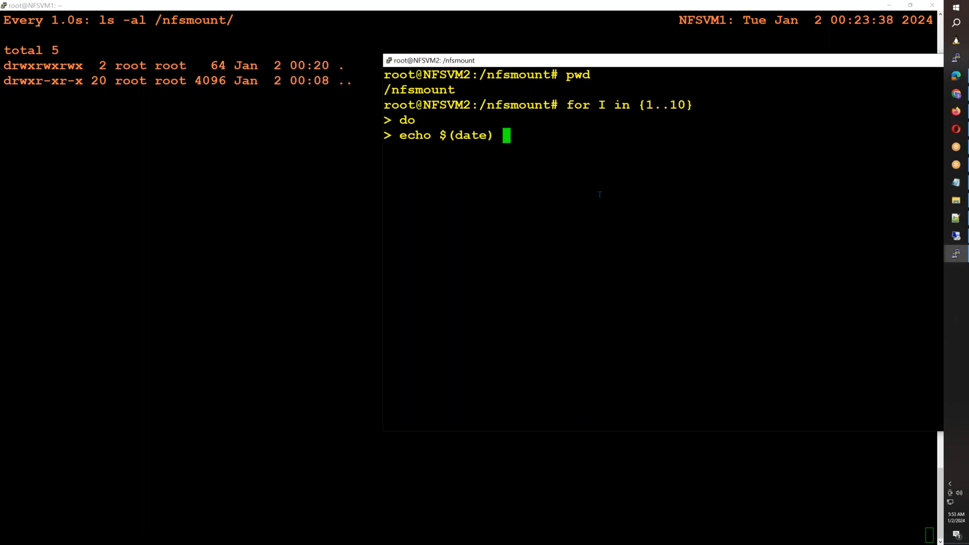
{"action": "type", "text": "> FILE-"}
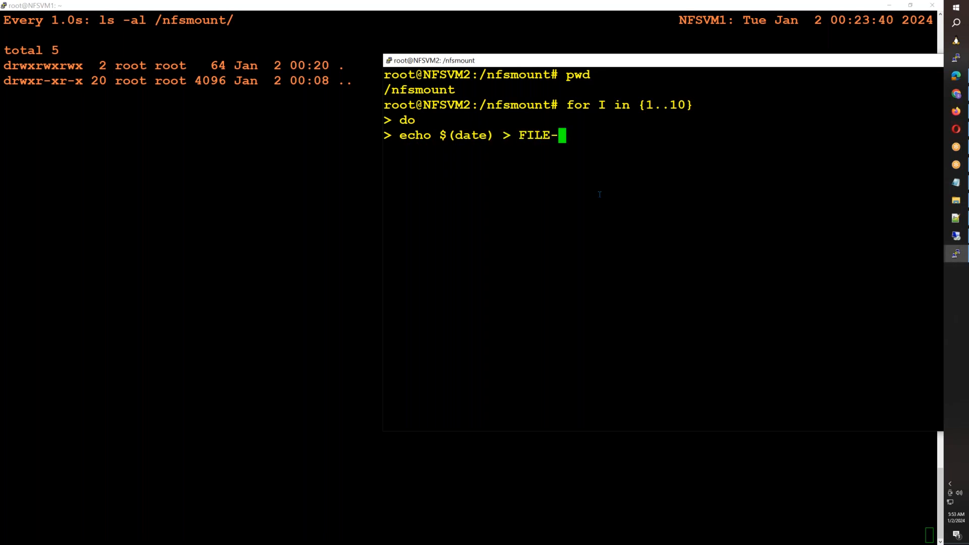
{"action": "type", "text": "$I"}
{"action": "key", "text": "Return"}
- Add sleep 1 and ls -al as the following lines of the loop body
{"action": "type", "text": "sleep 1"}
{"action": "key", "text": "Return"}
{"action": "type", "text": "done"}
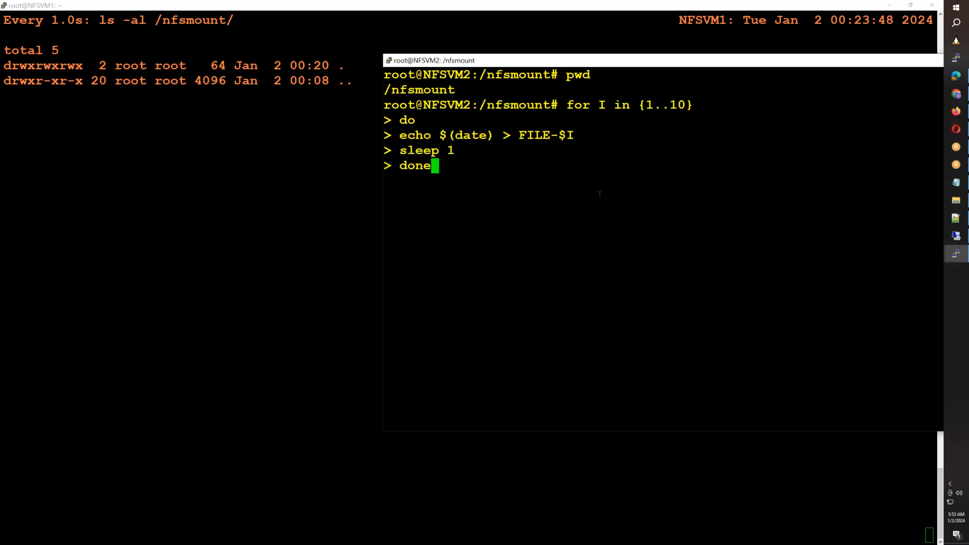
{"action": "key", "text": "BackSpace"}
{"action": "key", "text": "BackSpace"}
{"action": "key", "text": "BackSpace"}
{"action": "key", "text": "BackSpace"}
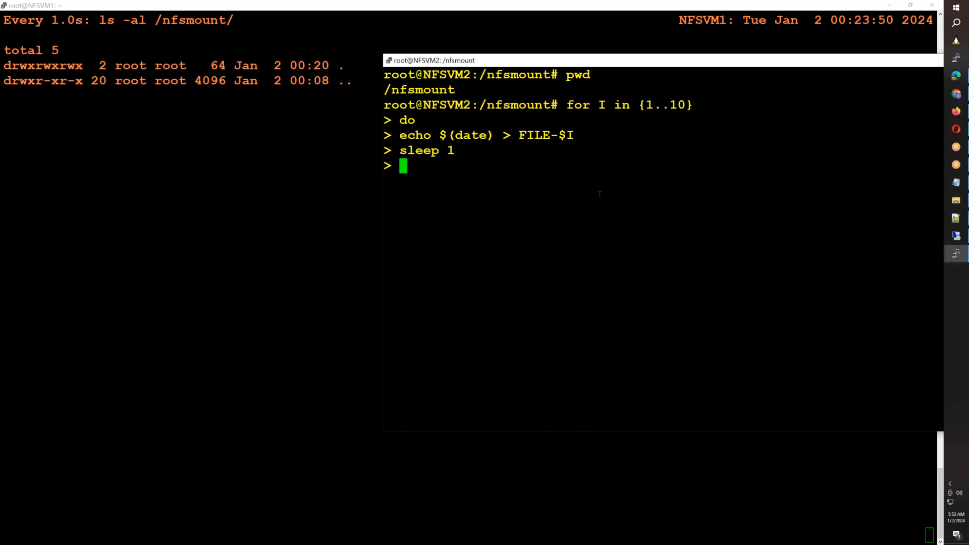
{"action": "type", "text": "ls a-l"}
{"action": "key", "text": "BackSpace"}
{"action": "key", "text": "BackSpace"}
- Close the loop with done to run it, and move NFSVM2's window aside to uncover NFSVM1's file listing
{"action": "key", "text": "BackSpace"}
{"action": "type", "text": "-al"}
{"action": "key", "text": "Return"}
{"action": "type", "text": "do"}
{"action": "key", "text": "BackSpace"}
{"action": "type", "text": "one"}
{"action": "key", "text": "Return"}
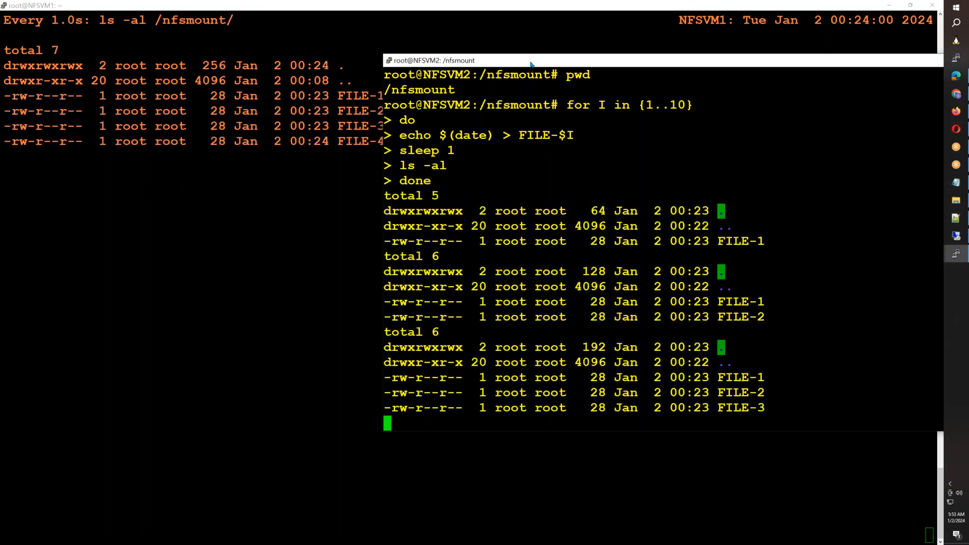
{"action": "left_click_drag", "start_coordinate": [542, 62], "coordinate": [620, 51]}
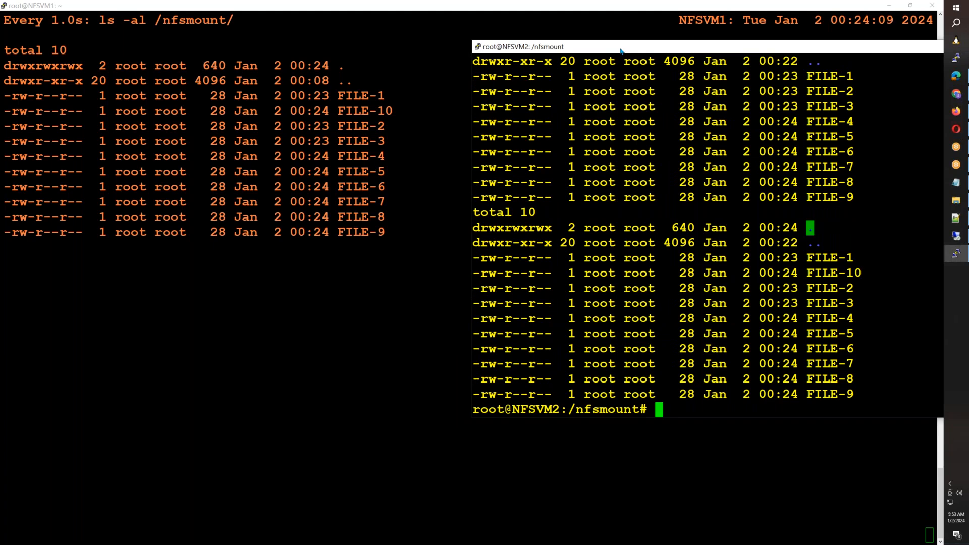
- Delete all the generated test files from the share on NFSVM2 with rm -rf FILE-*
{"action": "type", "text": "rm -rf FILE-*"}
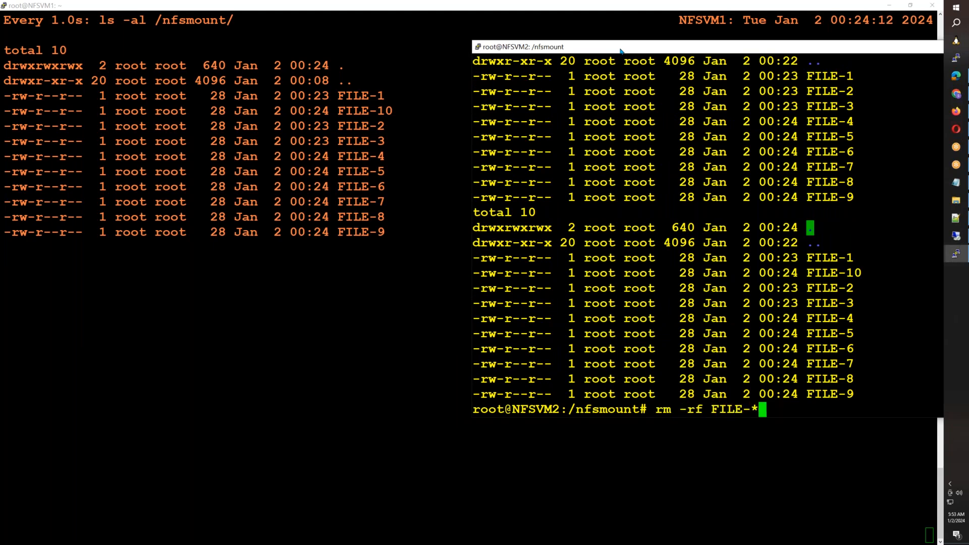
{"action": "key", "text": "Return"}
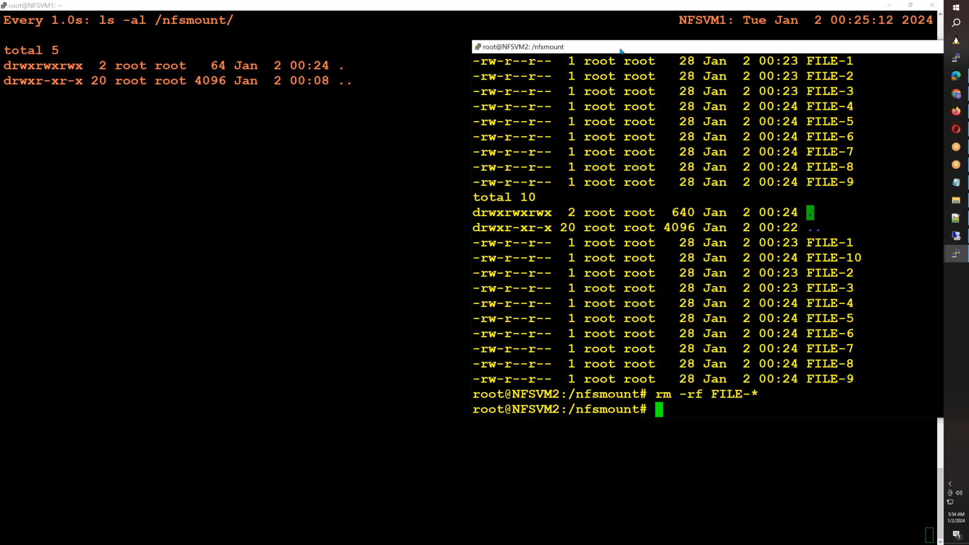
- Return NFSVM2's shell from the share to the home directory
{"action": "type", "text": "cd"}
{"action": "key", "text": "Return"}
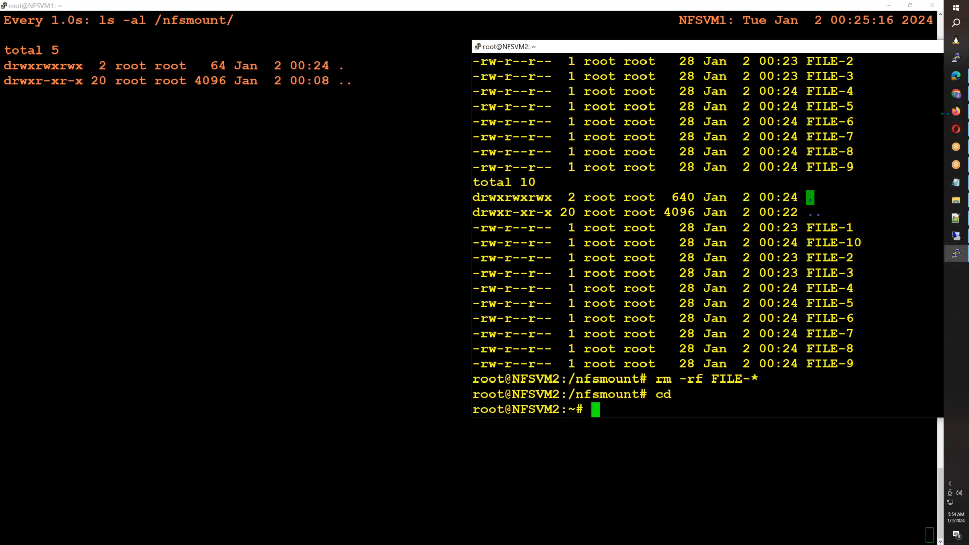
{"action": "left_click", "coordinate": [957, 237]}
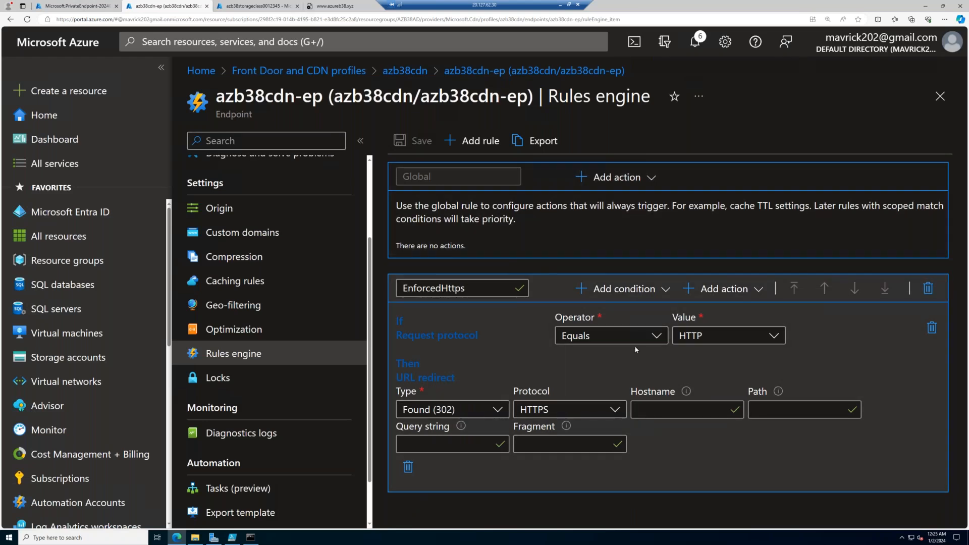
{"action": "left_click", "coordinate": [561, 6]}
{"action": "left_click", "coordinate": [955, 76]}
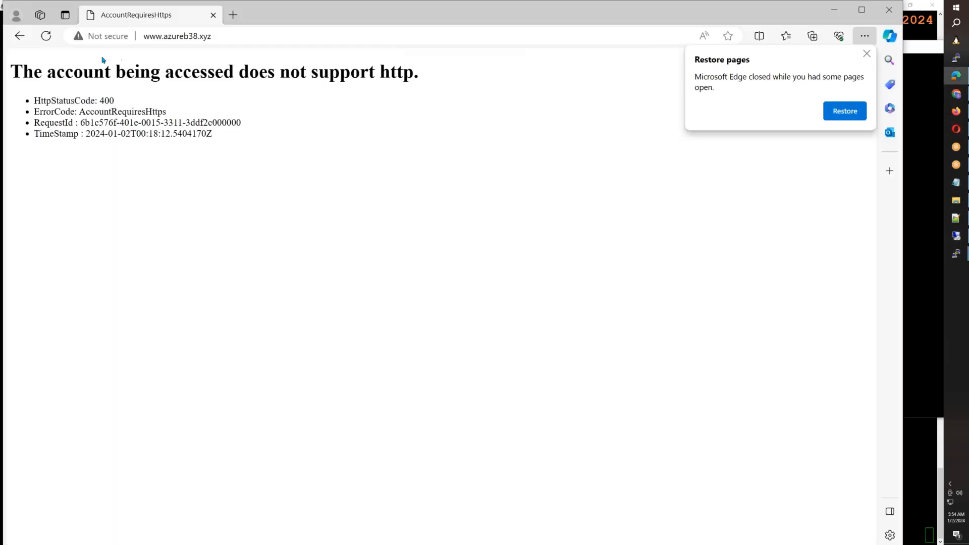
{"action": "left_click", "coordinate": [46, 36]}
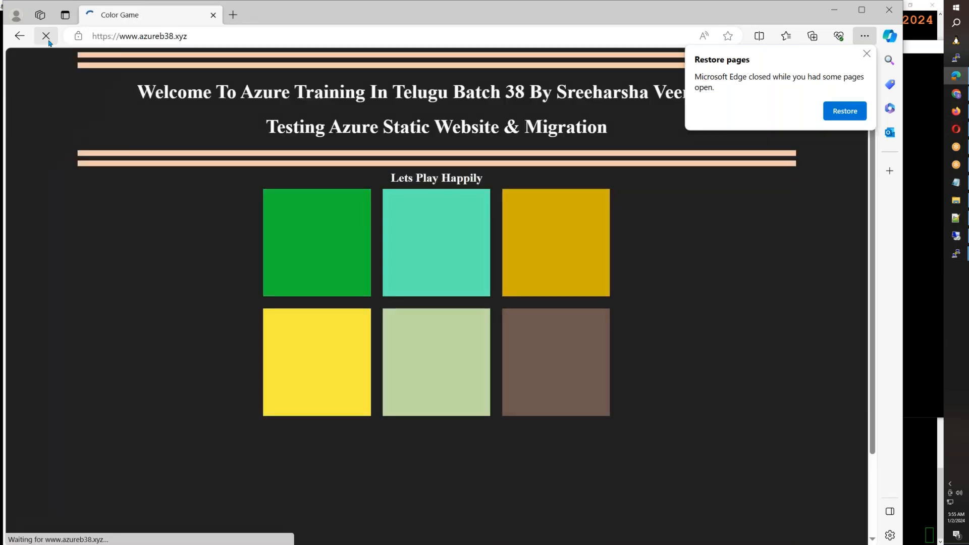
{"action": "left_click", "coordinate": [207, 36]}
{"action": "key", "text": "ctrl+c"}
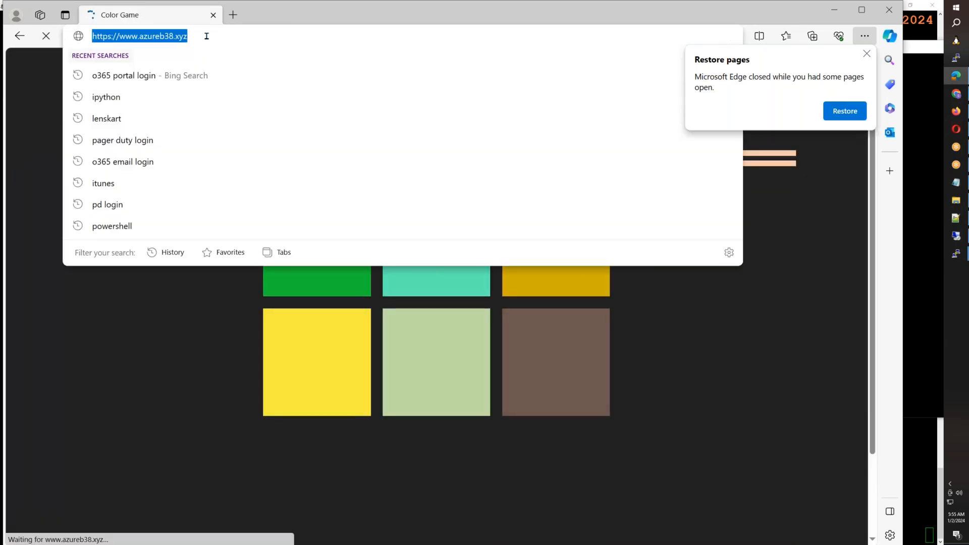
{"action": "left_click", "coordinate": [232, 14]}
{"action": "key", "text": "ctrl+v"}
{"action": "left_click", "coordinate": [108, 33]}
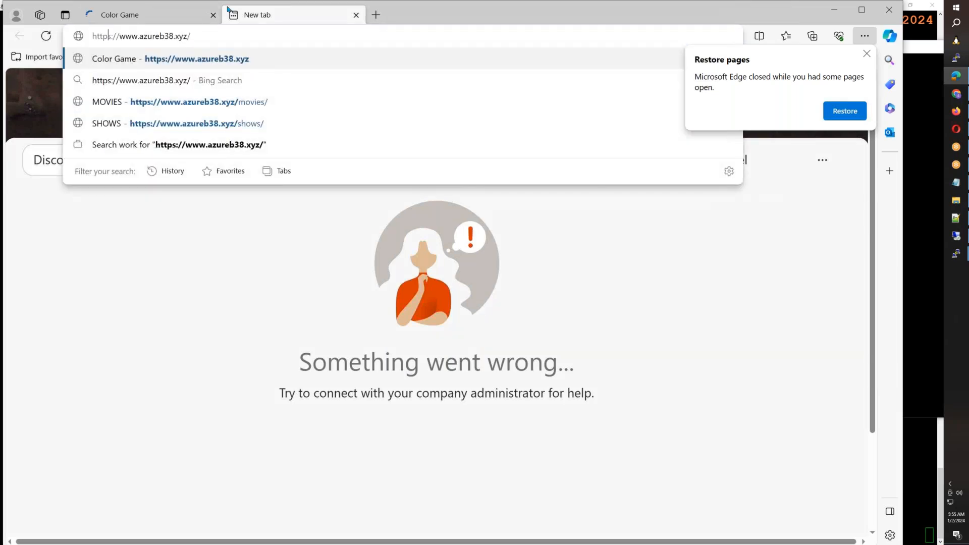
{"action": "key", "text": "Return"}
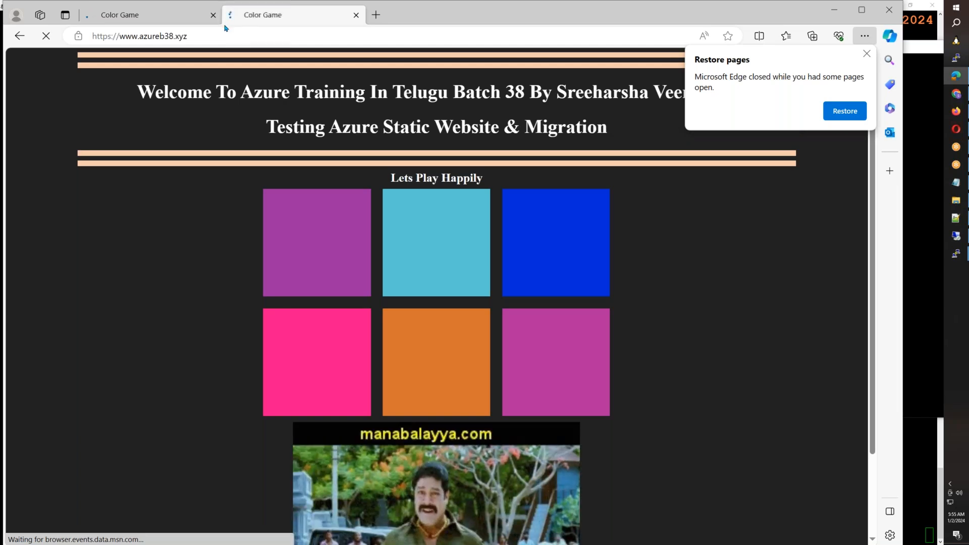
{"action": "left_click", "coordinate": [238, 39]}
{"action": "type", "text": "/j"}
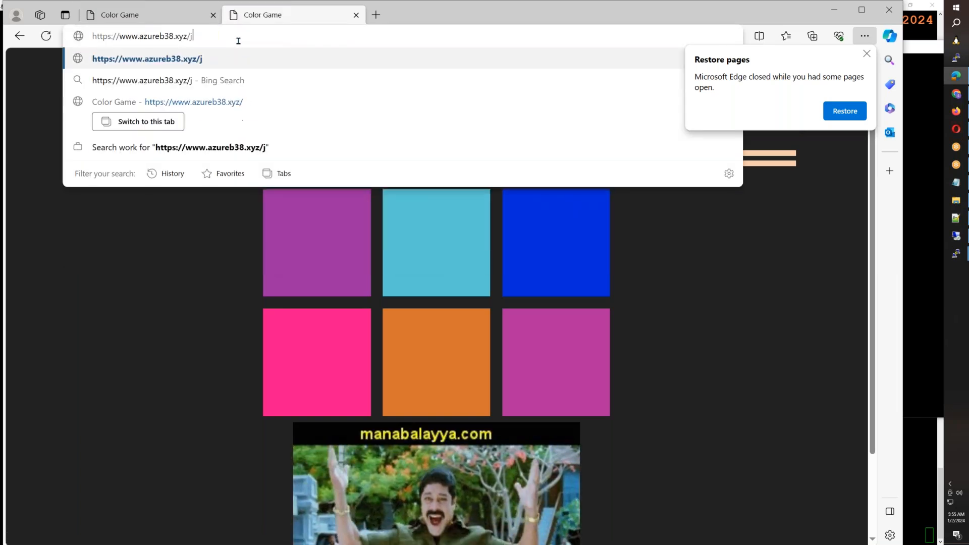
{"action": "key", "text": "Return"}
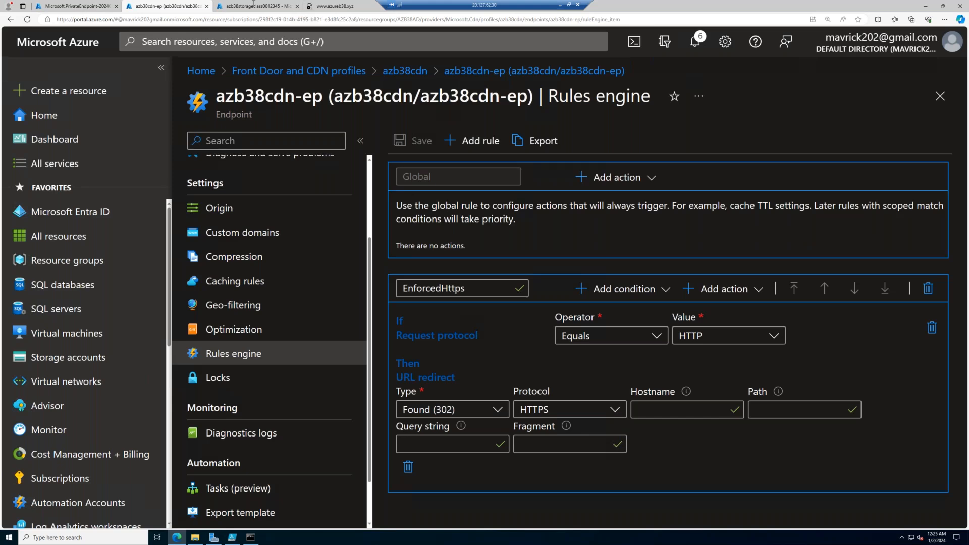
- In the remote Azure portal, review the private endpoint connections and custom domain settings of storage account azb38storageclass0012345
{"action": "left_click", "coordinate": [255, 6]}
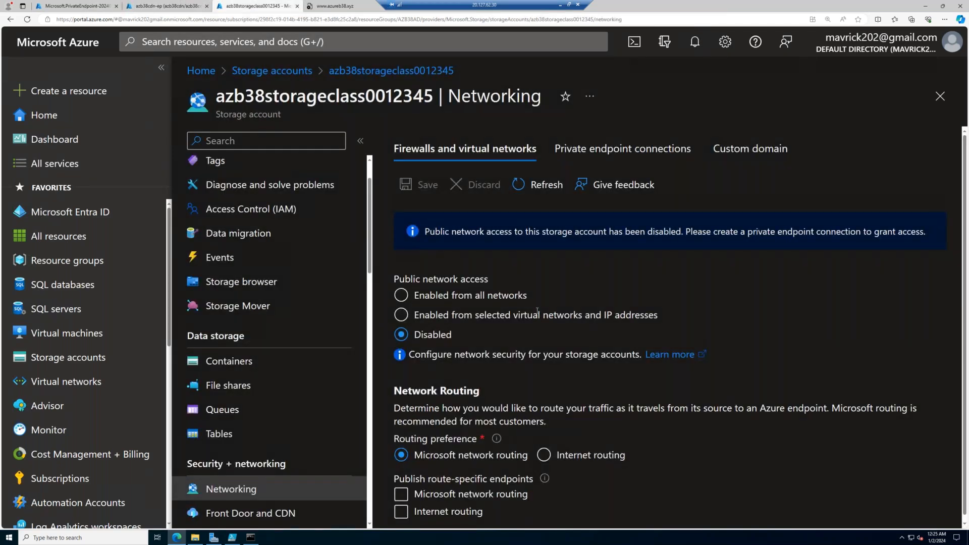
{"action": "left_click", "coordinate": [696, 158]}
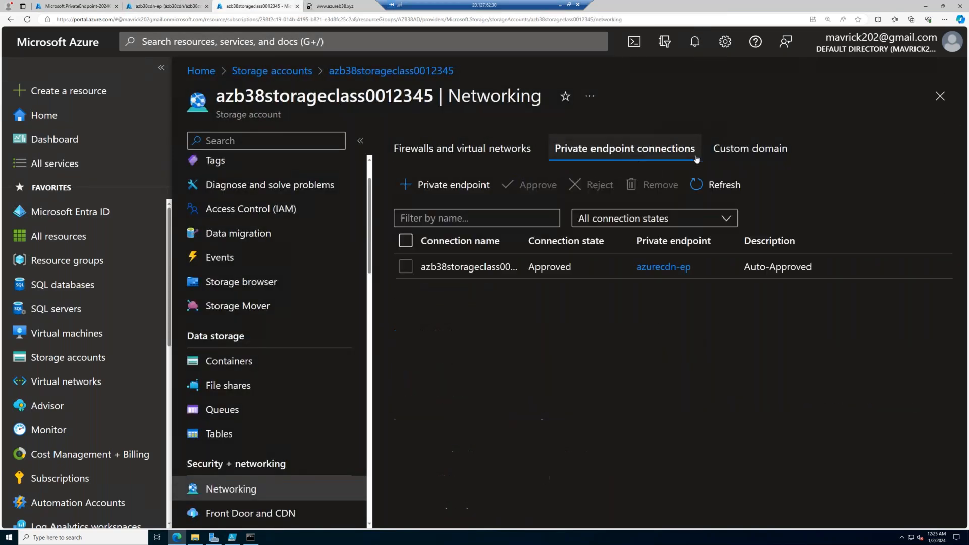
{"action": "left_click", "coordinate": [751, 159]}
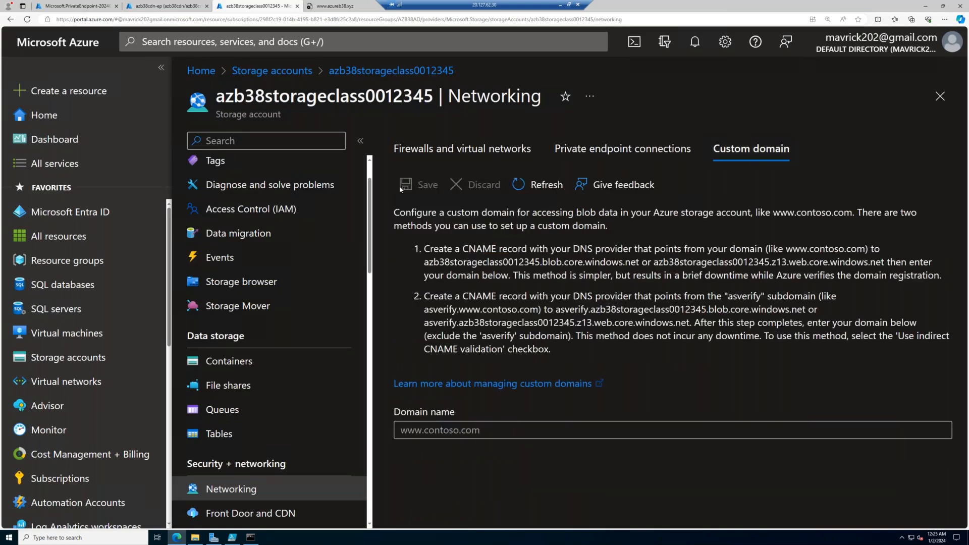
- Inspect the userdatafiles file share of the storage account, and return to the account's file share list
{"action": "scroll", "coordinate": [340, 244], "scroll_direction": "down", "scroll_amount": 3}
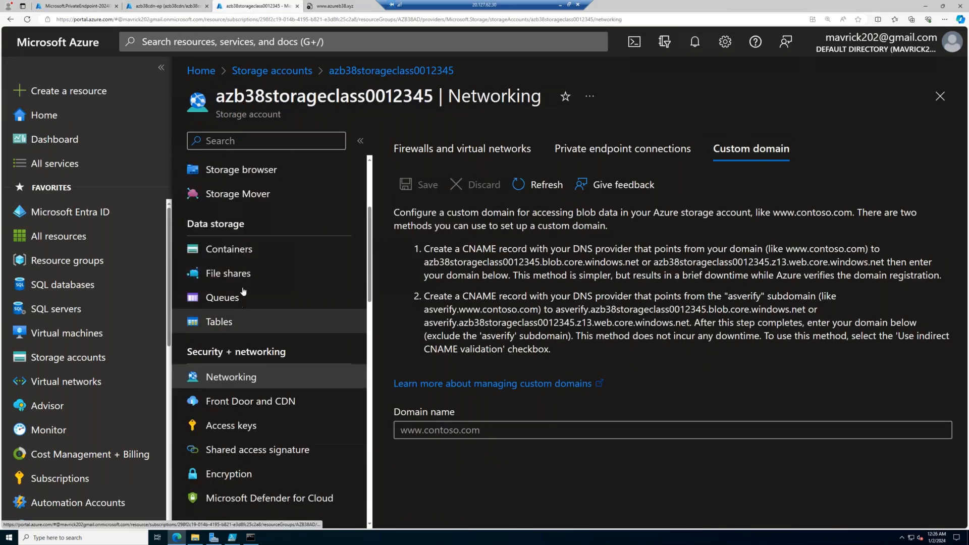
{"action": "left_click", "coordinate": [263, 275]}
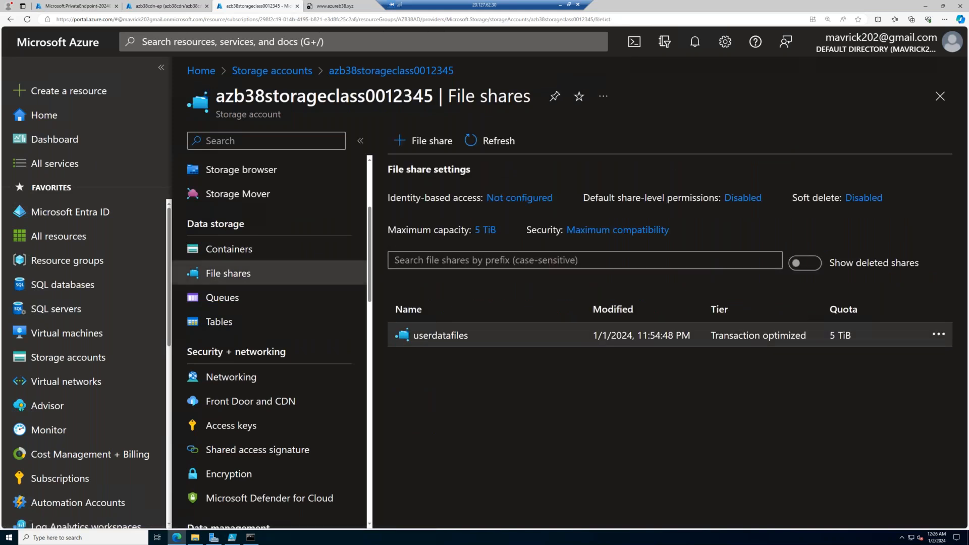
{"action": "left_click", "coordinate": [440, 335]}
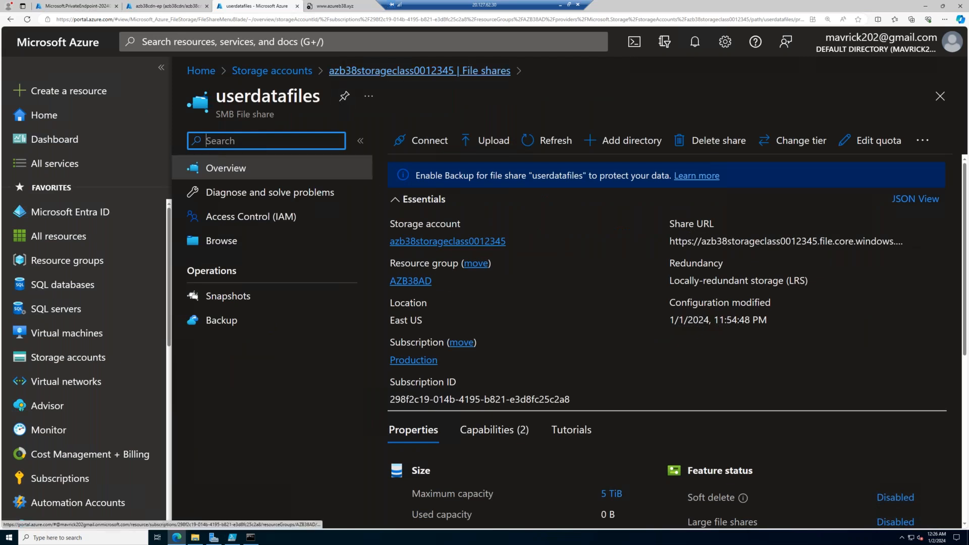
{"action": "left_click", "coordinate": [389, 73]}
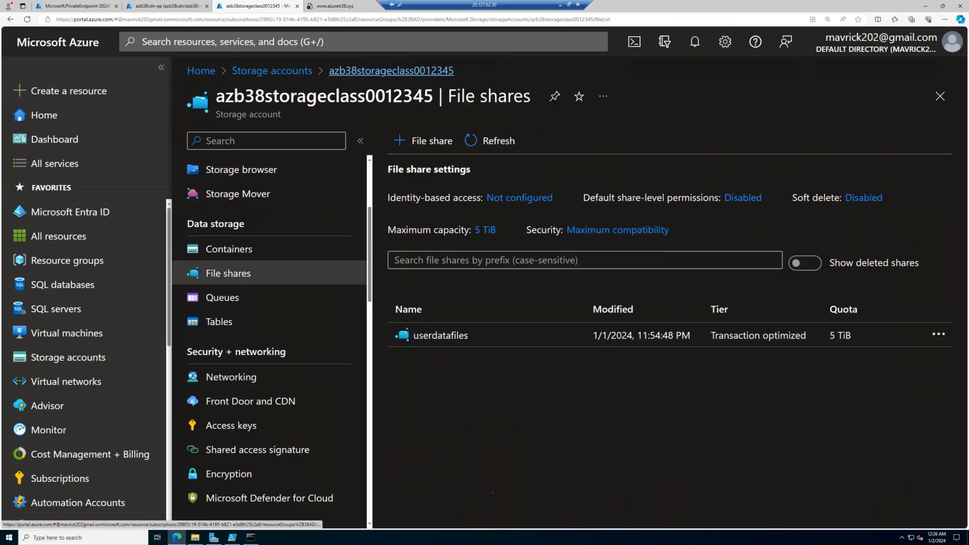
- Start a new private endpoint from the storage account's networking settings and name it ns-ep
{"action": "scroll", "coordinate": [244, 365], "scroll_direction": "down", "scroll_amount": 5}
{"action": "scroll", "coordinate": [240, 402], "scroll_direction": "up", "scroll_amount": 2}
{"action": "scroll", "coordinate": [252, 327], "scroll_direction": "up", "scroll_amount": 1}
{"action": "left_click", "coordinate": [252, 323]}
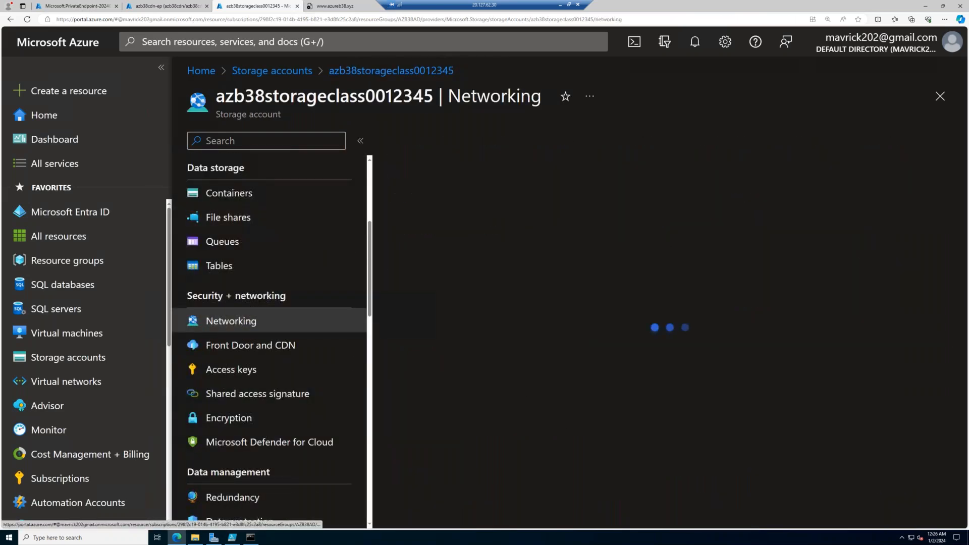
{"action": "left_click", "coordinate": [617, 151]}
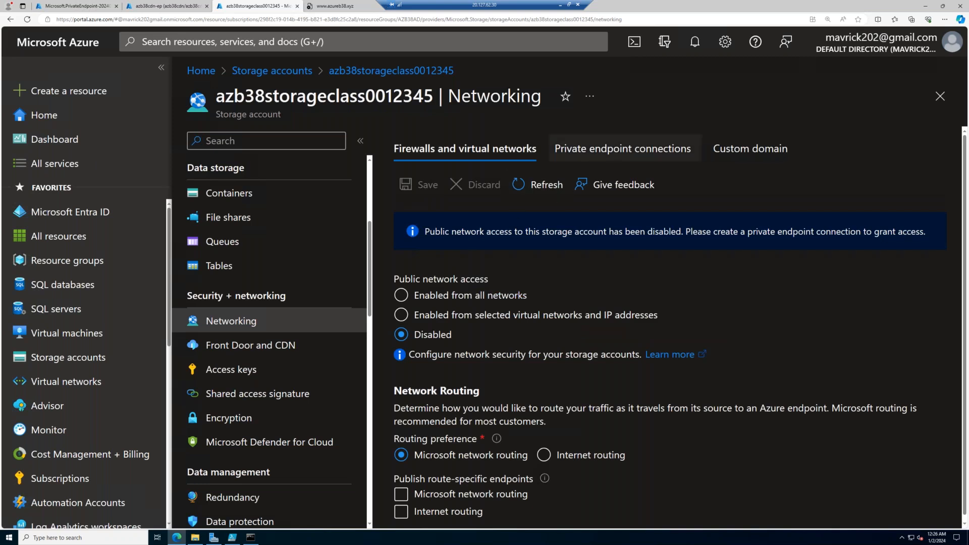
{"action": "left_click", "coordinate": [444, 184]}
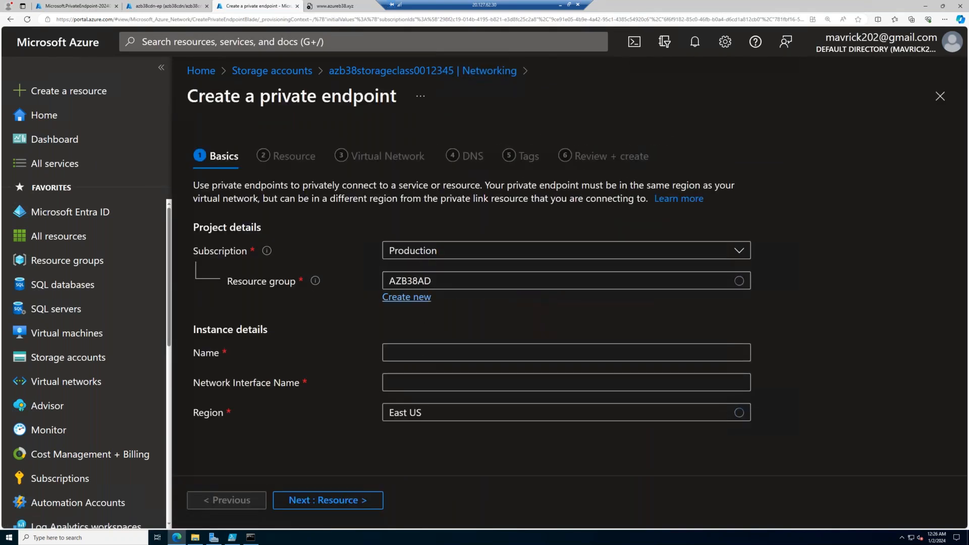
{"action": "left_click", "coordinate": [417, 352]}
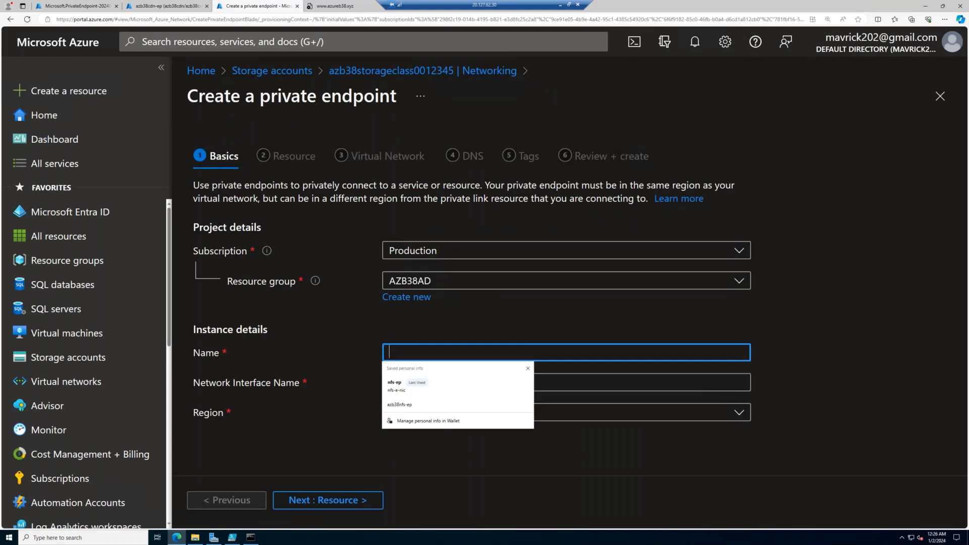
{"action": "type", "text": "ns-ep"}
{"action": "left_click", "coordinate": [335, 500]}
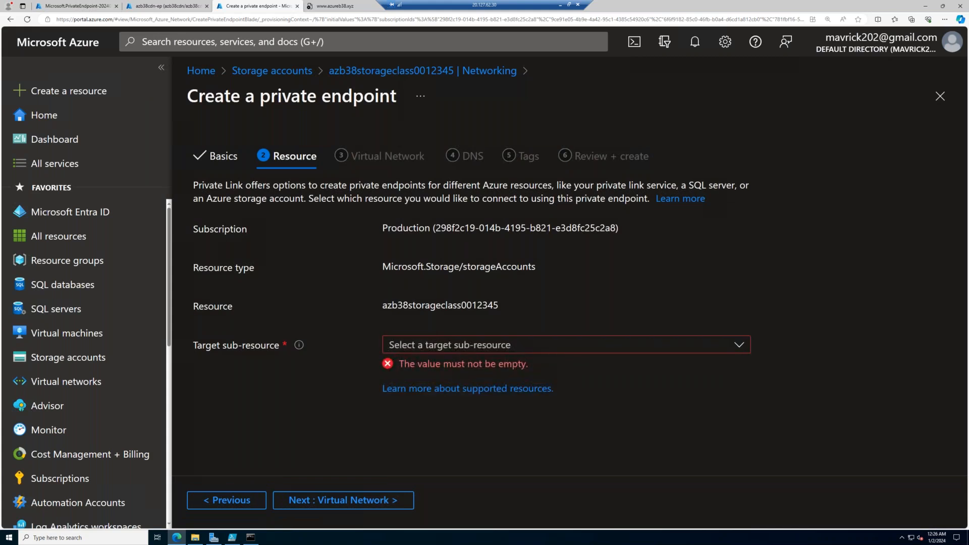
- Target the private endpoint at the file sub-resource and place it in virtual network AZB38NFS-vNET1 (AZB38NFS)
{"action": "left_click", "coordinate": [411, 347]}
{"action": "left_click", "coordinate": [400, 438]}
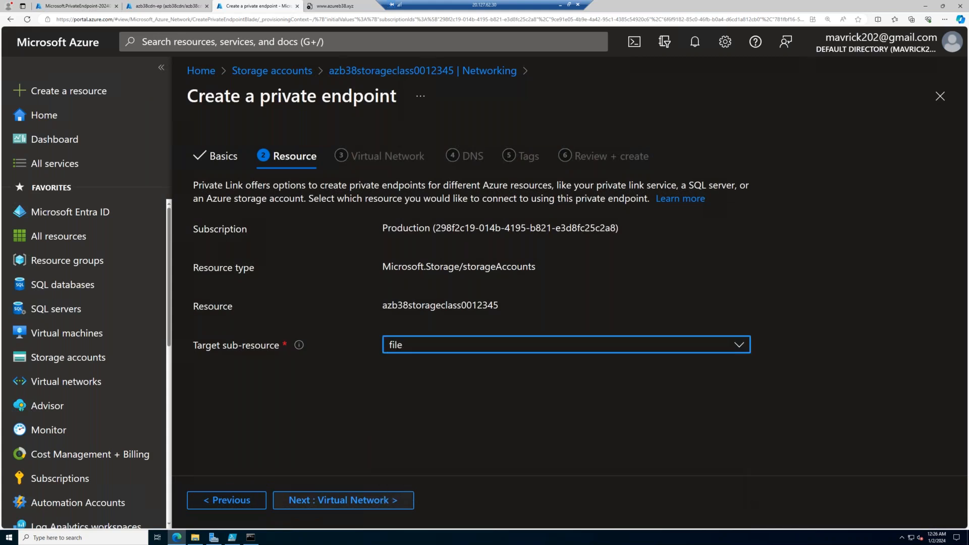
{"action": "left_click", "coordinate": [389, 498]}
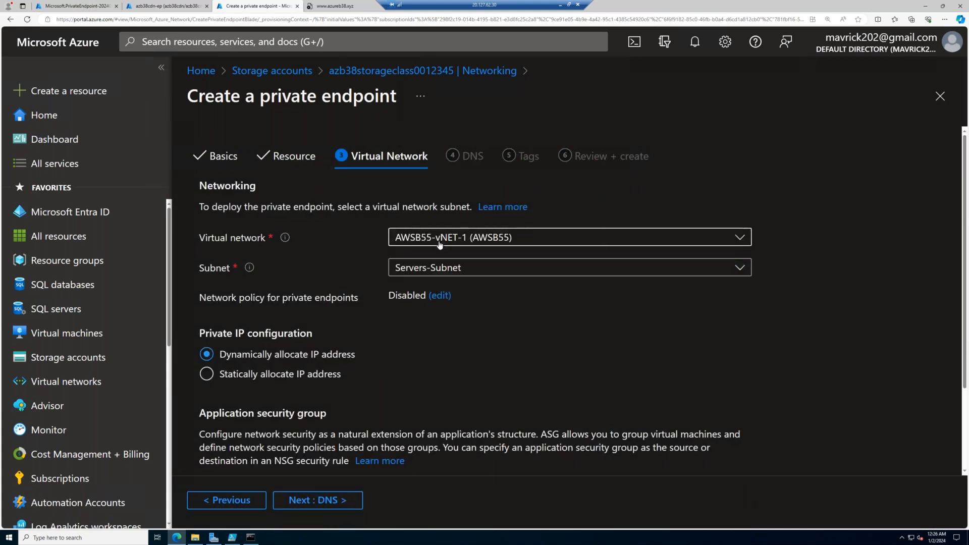
{"action": "left_click", "coordinate": [439, 241]}
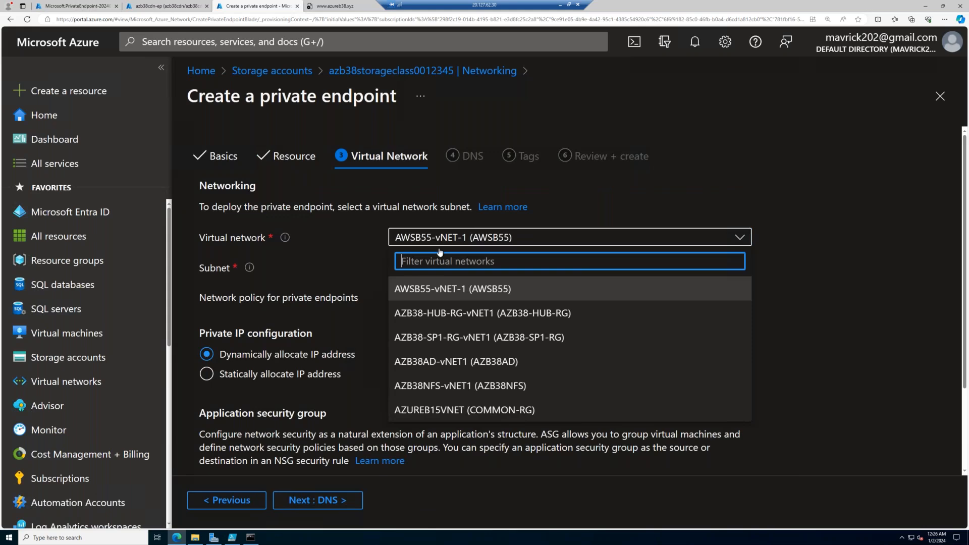
{"action": "left_click", "coordinate": [440, 385]}
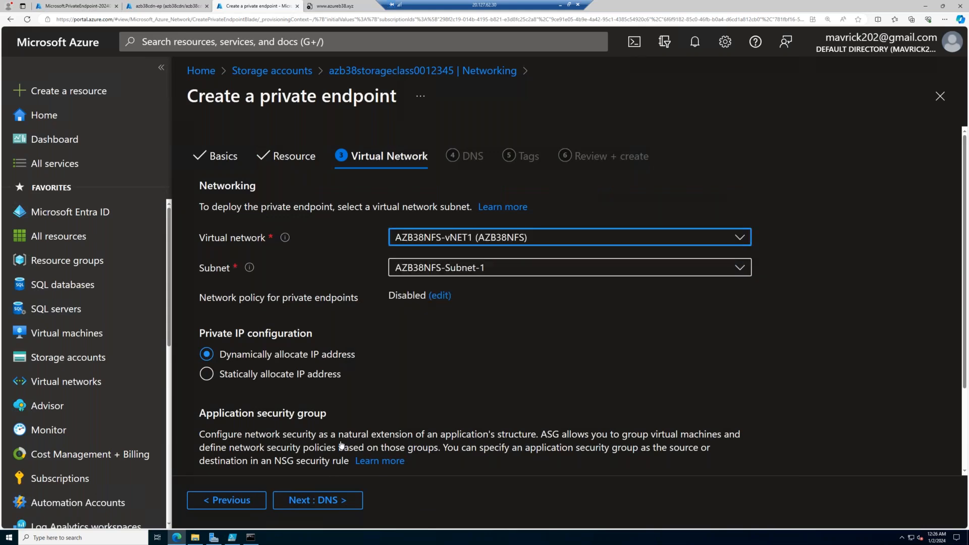
{"action": "left_click", "coordinate": [318, 499]}
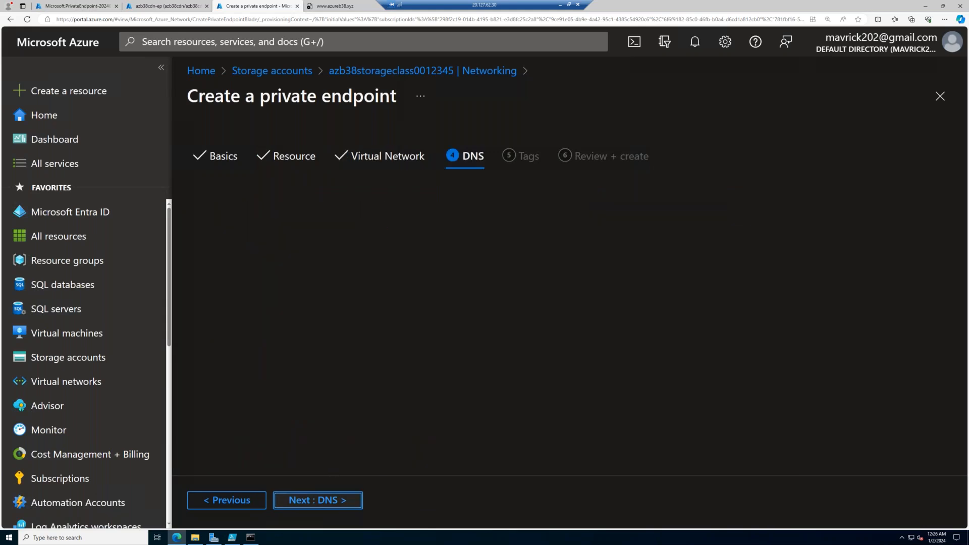
- Keep the default DNS and tag settings, and create the private endpoint
{"action": "left_click", "coordinate": [318, 500]}
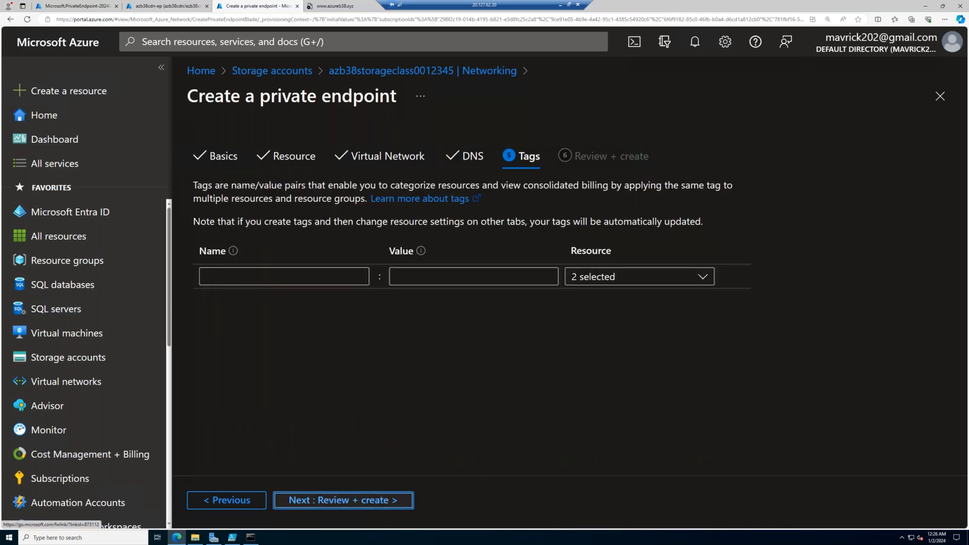
{"action": "left_click", "coordinate": [318, 500]}
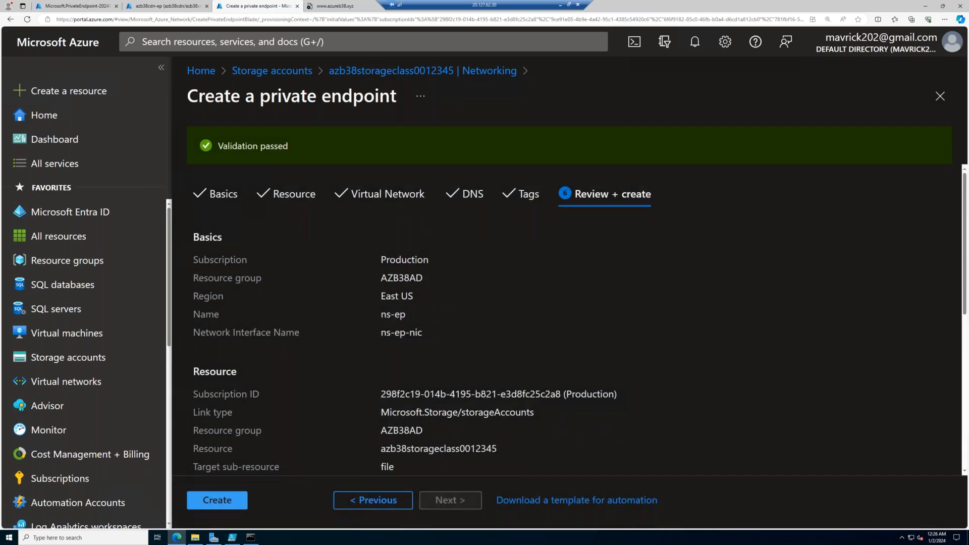
{"action": "left_click", "coordinate": [217, 499]}
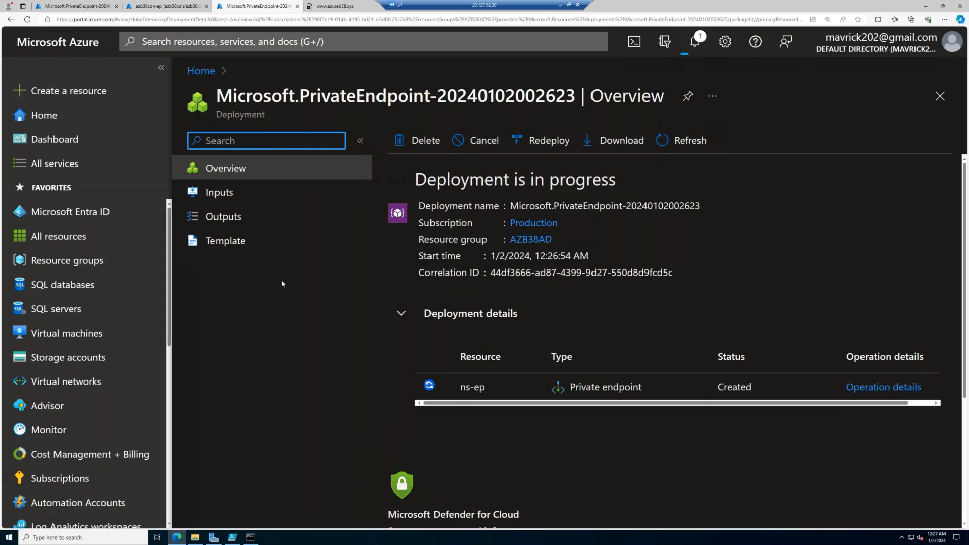
- Switch to NFSVM1's terminal, stop the running watch command and display the contents of /etc/fstab
{"action": "left_click", "coordinate": [560, 4]}
{"action": "left_click", "coordinate": [956, 253]}
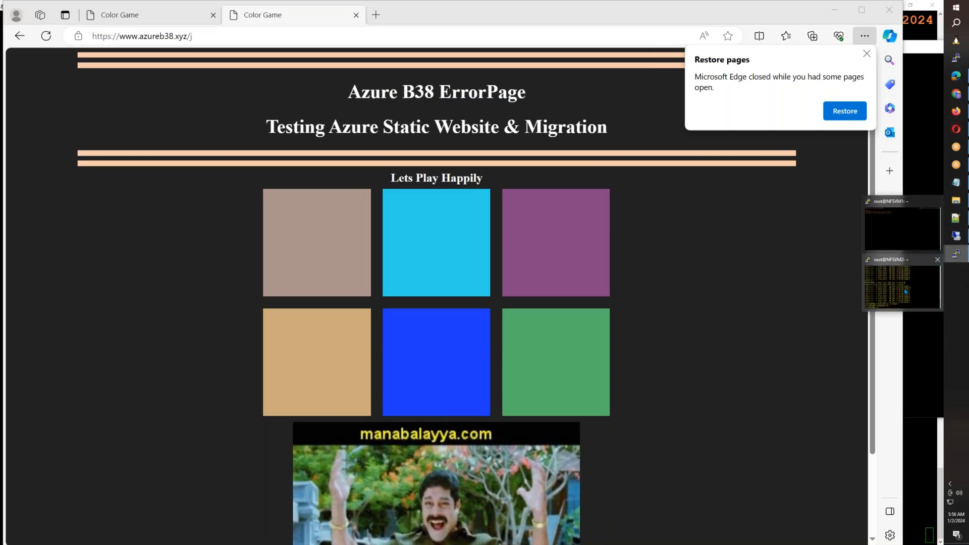
{"action": "left_click", "coordinate": [902, 285]}
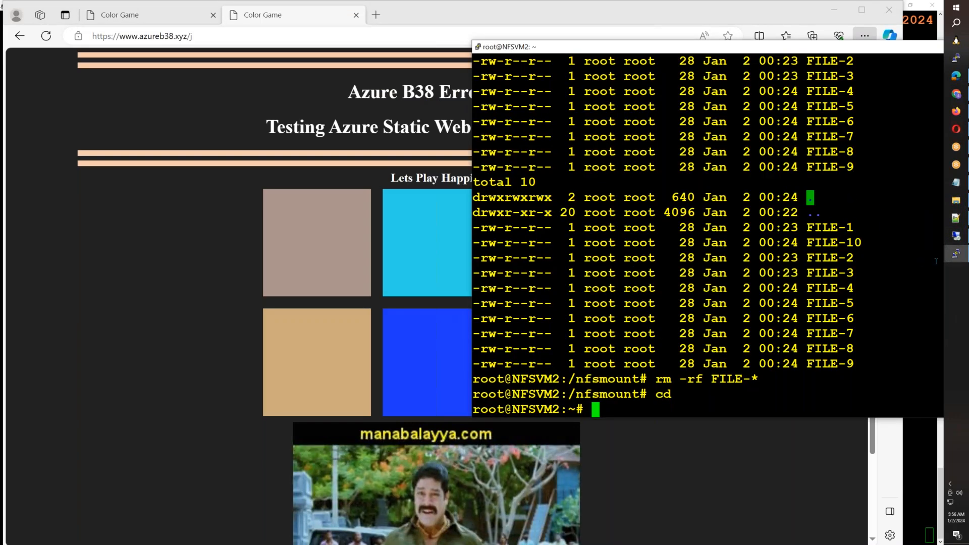
{"action": "left_click", "coordinate": [952, 260]}
{"action": "left_click", "coordinate": [909, 229]}
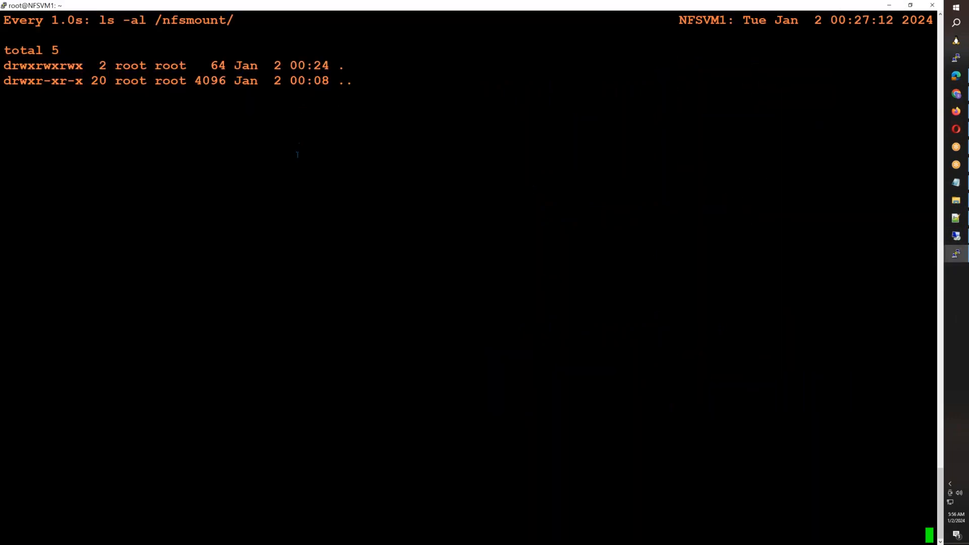
{"action": "key", "text": "ctrl+c"}
{"action": "type", "text": "cat /etc/fstab"}
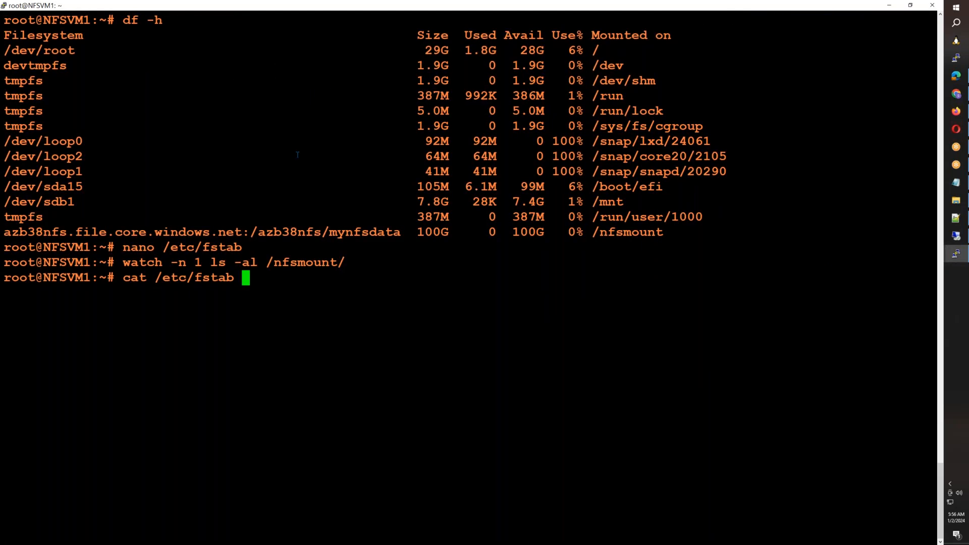
{"action": "key", "text": "Return"}
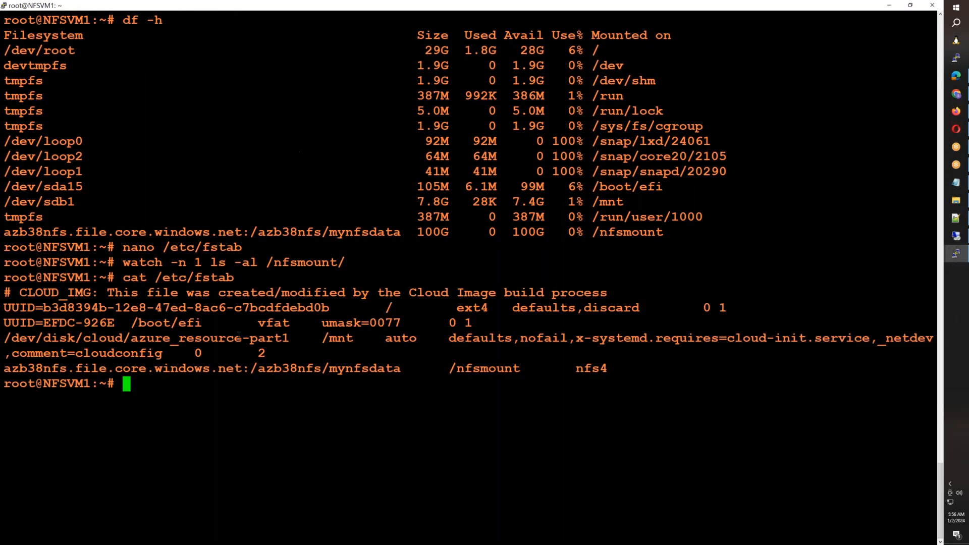
- Resolve azb38nfs.file.core.windows.net from the fstab entry with nslookup, examine the returned name and address, and clear the terminal
{"action": "left_click_drag", "start_coordinate": [239, 368], "coordinate": [8, 370]}
{"action": "type", "text": "nslookup"}
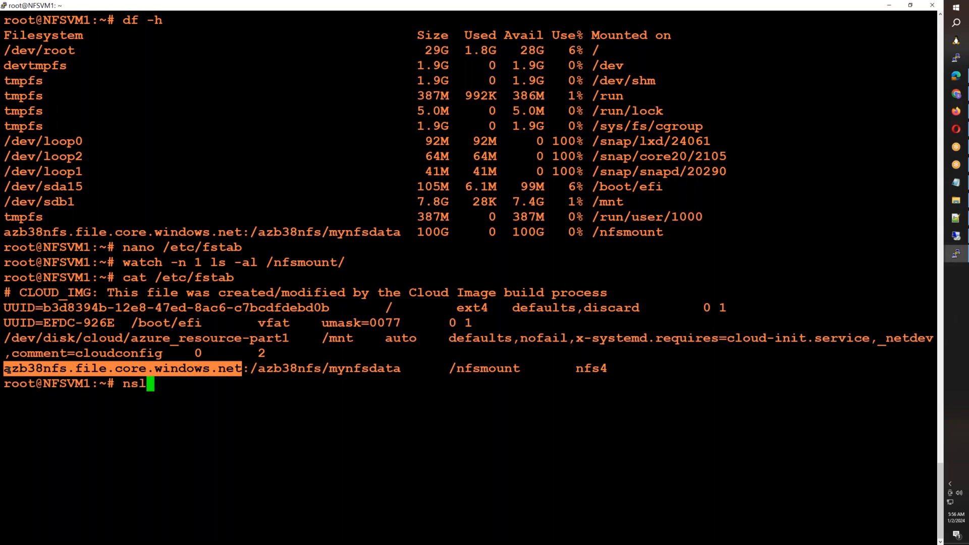
{"action": "right_click", "coordinate": [9, 370]}
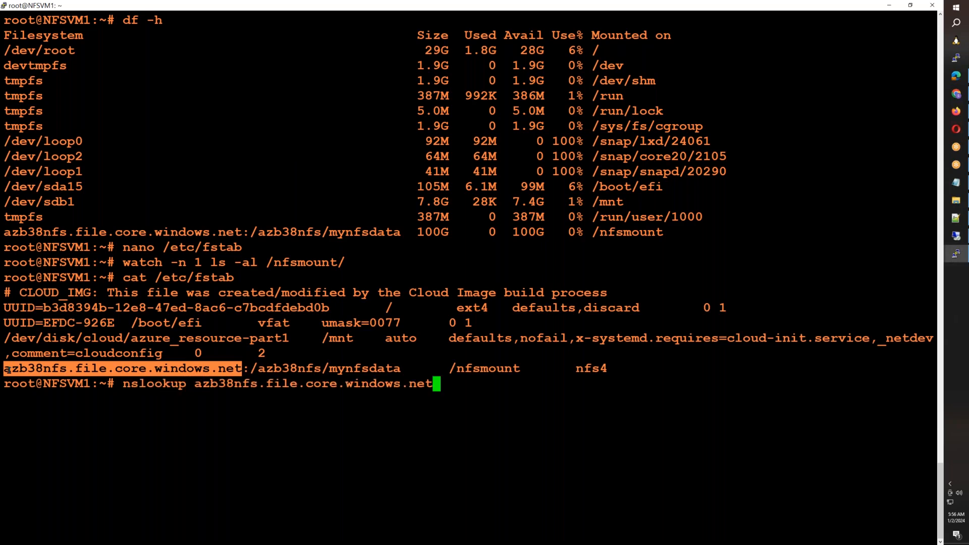
{"action": "key", "text": "Return"}
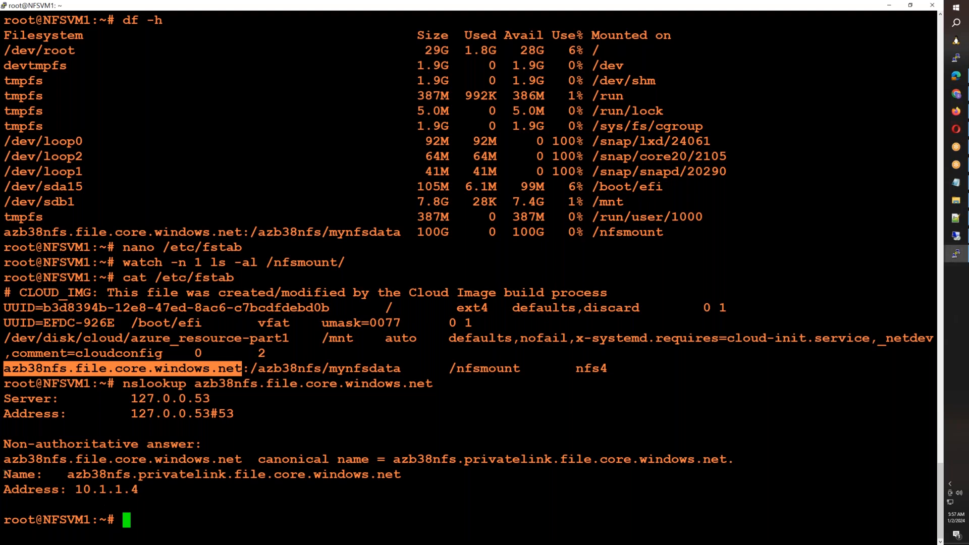
{"action": "left_click_drag", "start_coordinate": [4, 473], "coordinate": [139, 488]}
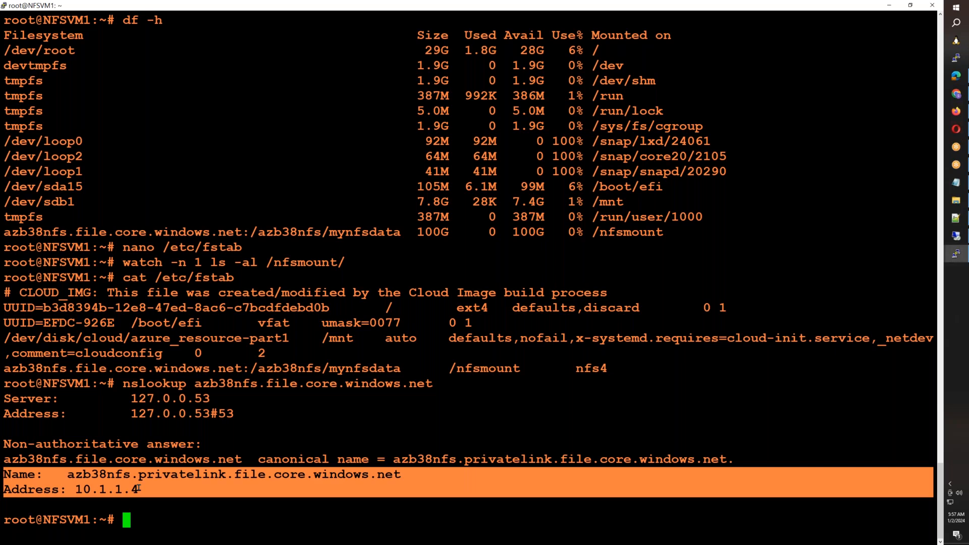
{"action": "key", "text": "ctrl+l"}
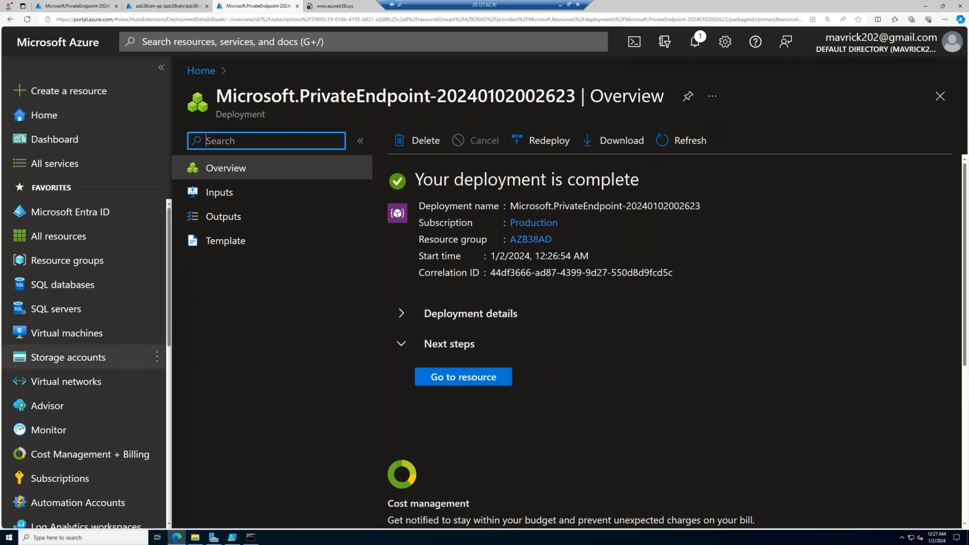
- Switch to the Azure portal and check the ns-ep private endpoint connection in the networking settings of storage account azb38storageclass0012345
{"action": "left_click", "coordinate": [109, 359]}
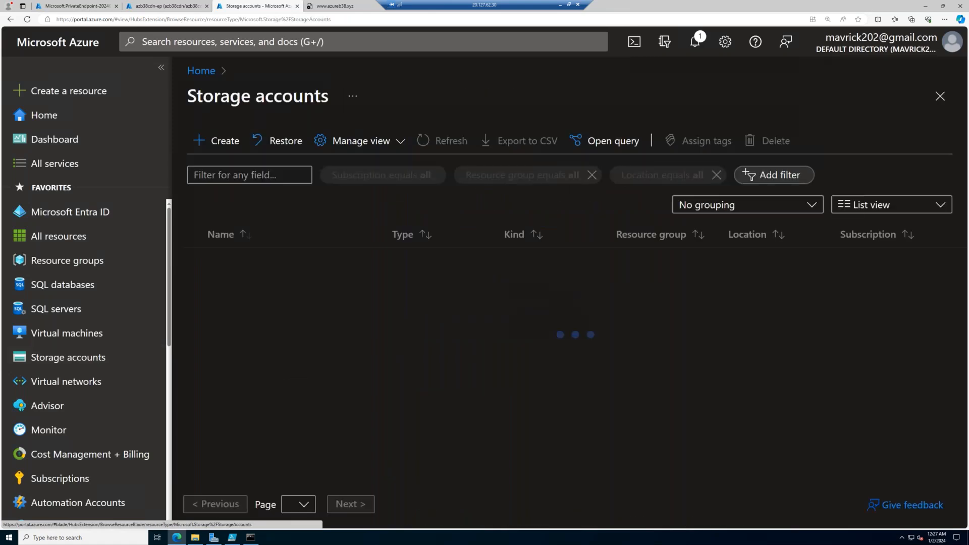
{"action": "left_click", "coordinate": [253, 309]}
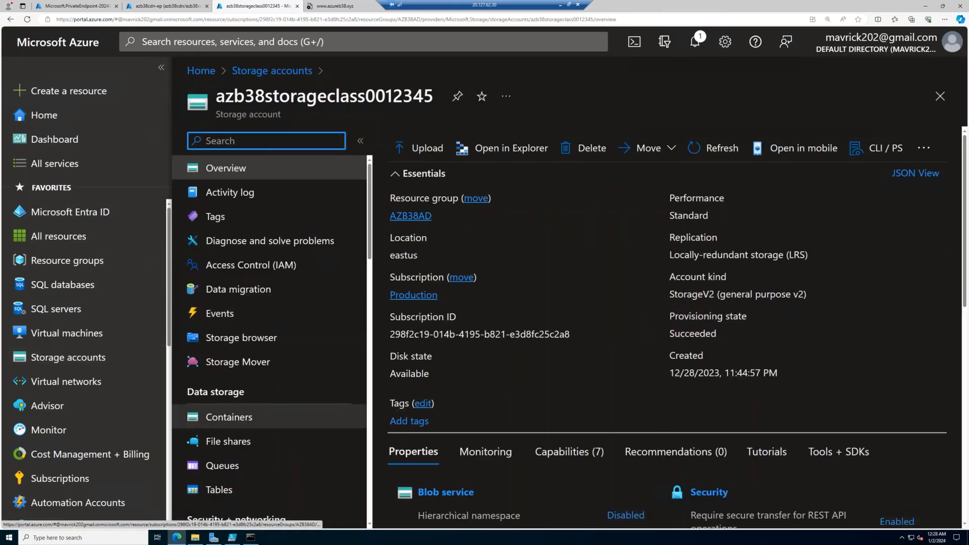
{"action": "left_click", "coordinate": [253, 440]}
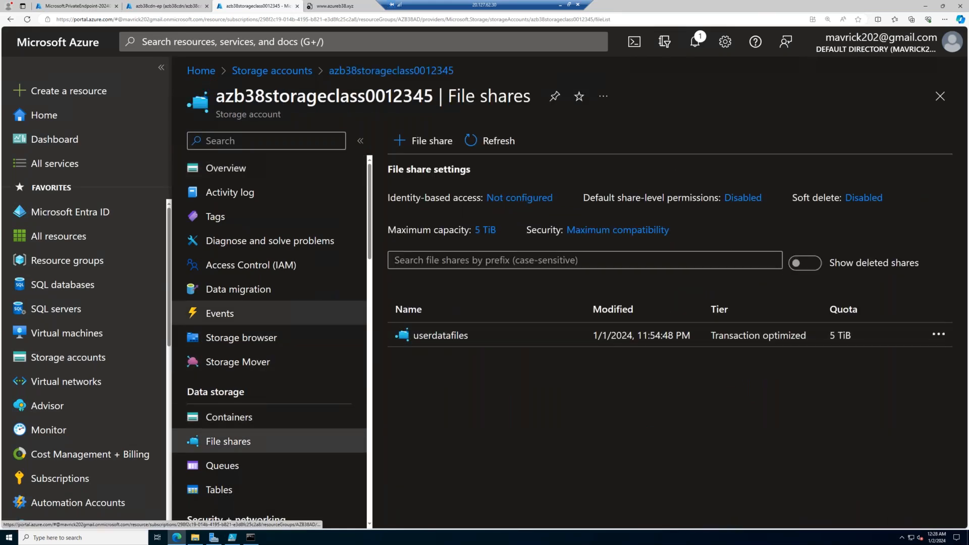
{"action": "scroll", "coordinate": [272, 322], "scroll_direction": "down", "scroll_amount": 5}
{"action": "left_click", "coordinate": [272, 326]}
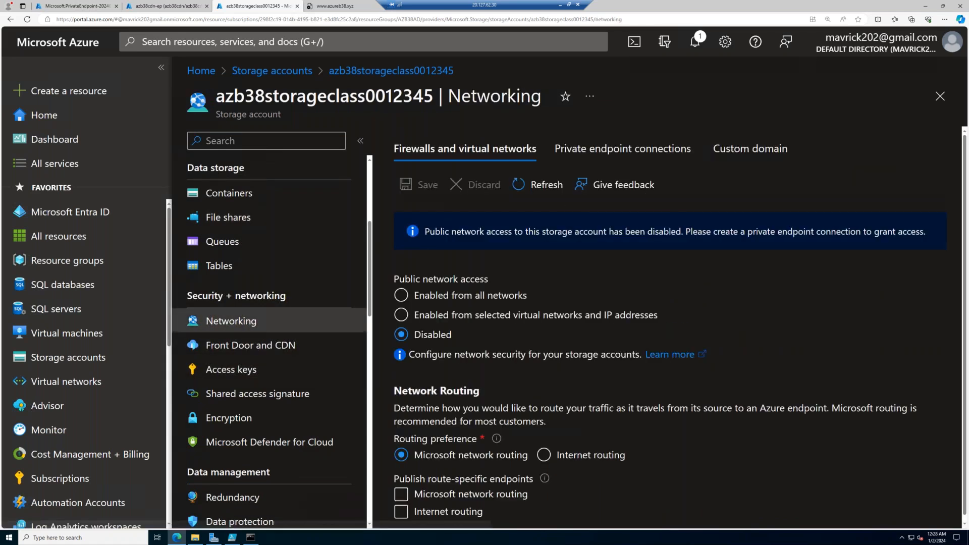
{"action": "left_click", "coordinate": [622, 149]}
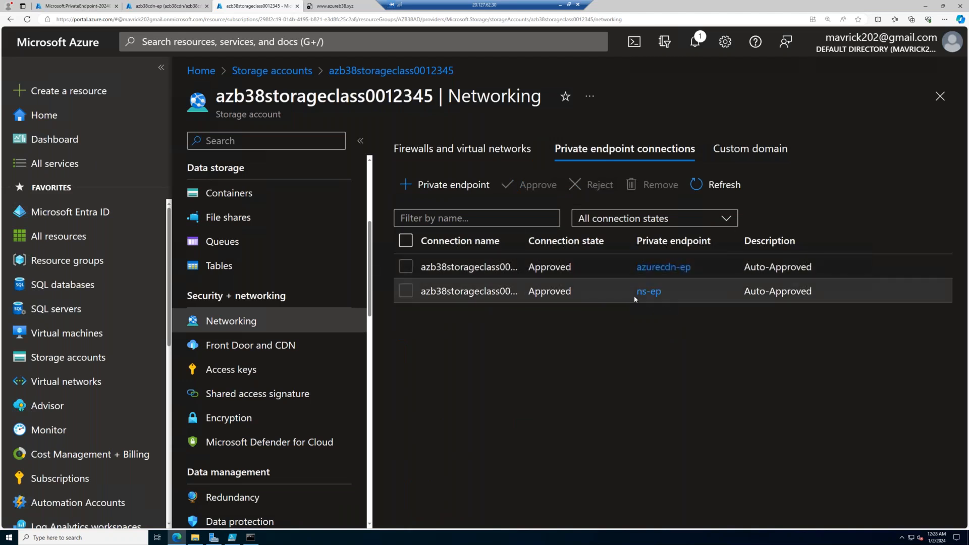
{"action": "left_click_drag", "start_coordinate": [636, 291], "coordinate": [662, 291]}
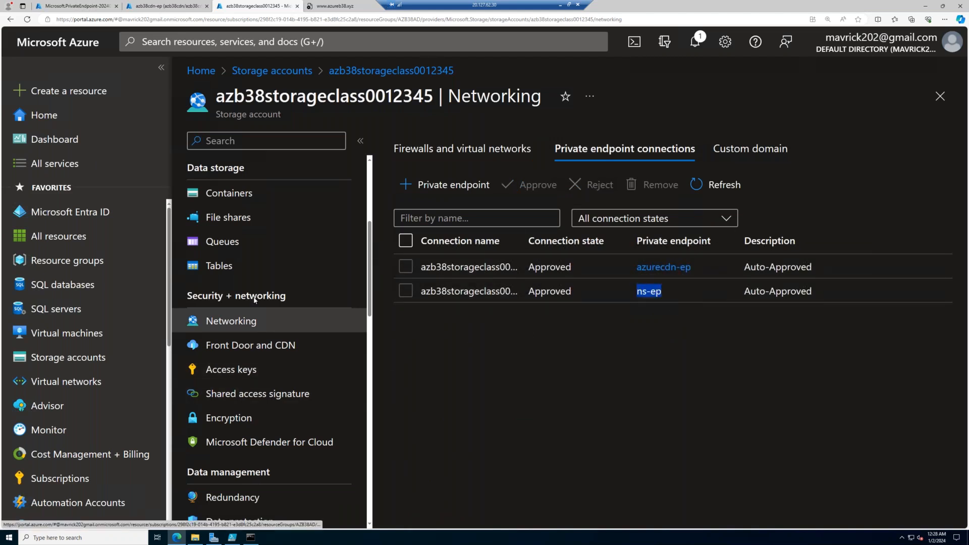
- Open the userdatafiles file share's connection details and show its Linux mount script
{"action": "left_click", "coordinate": [245, 218]}
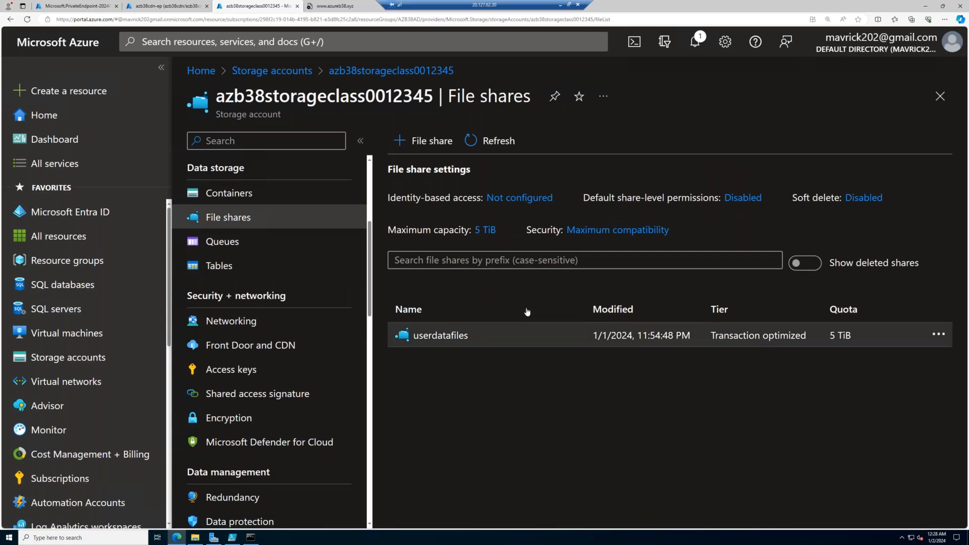
{"action": "left_click", "coordinate": [440, 335]}
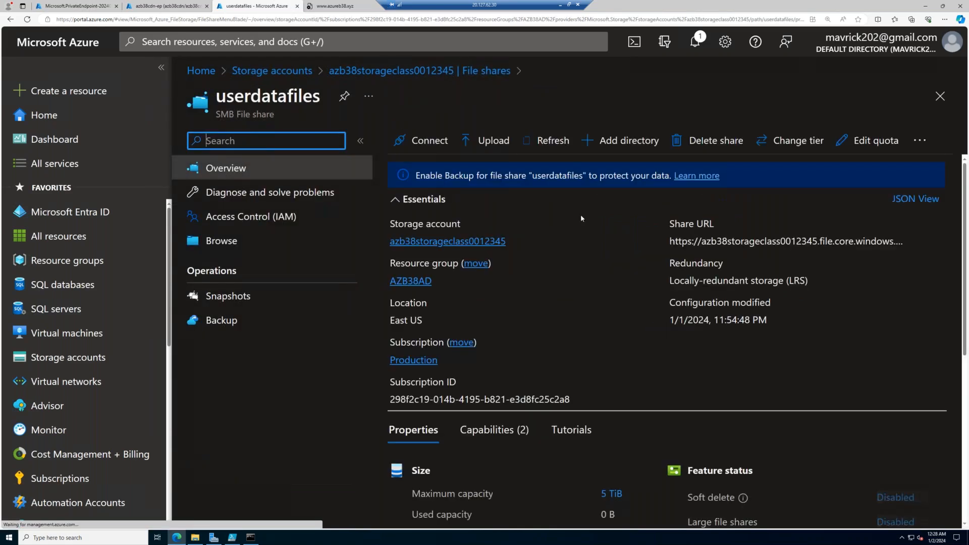
{"action": "left_click", "coordinate": [424, 140]}
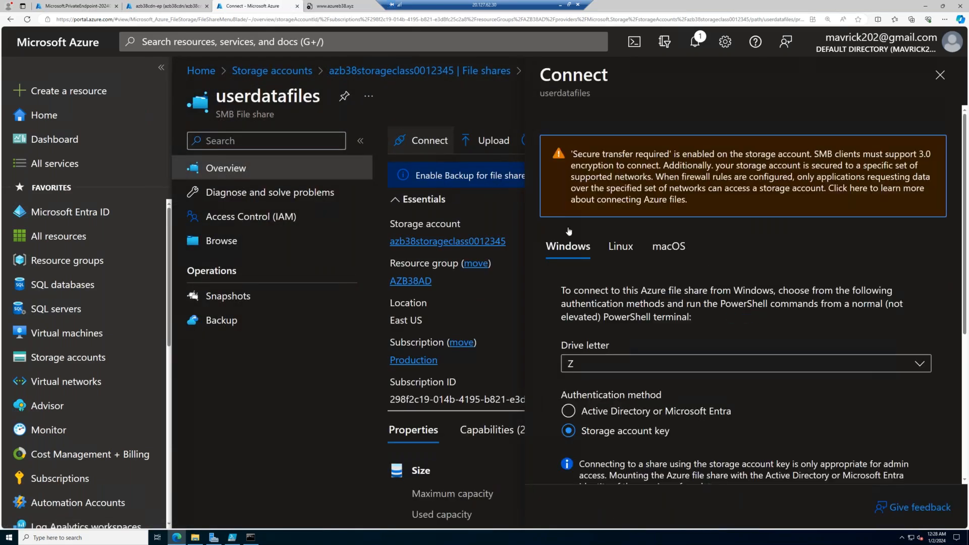
{"action": "left_click", "coordinate": [618, 248]}
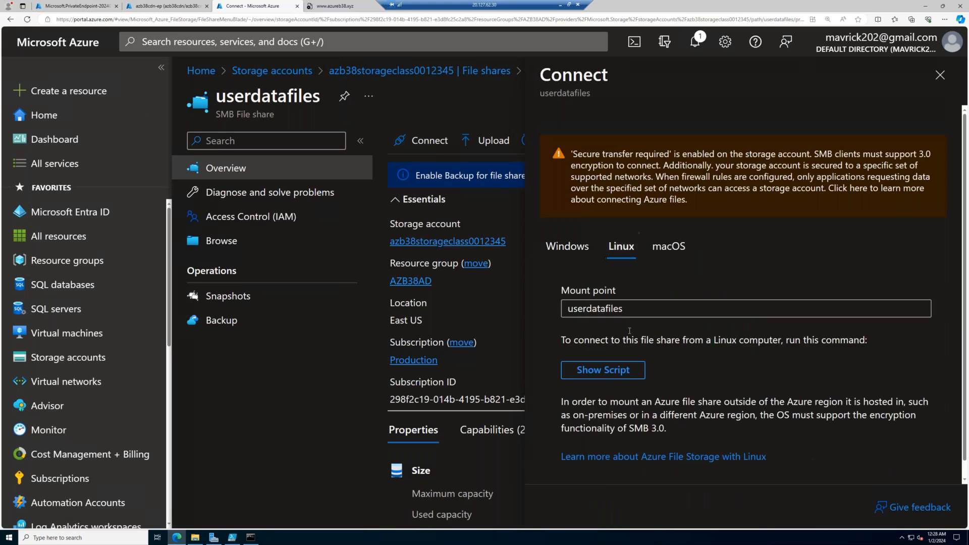
{"action": "scroll", "coordinate": [626, 341], "scroll_direction": "down", "scroll_amount": 1}
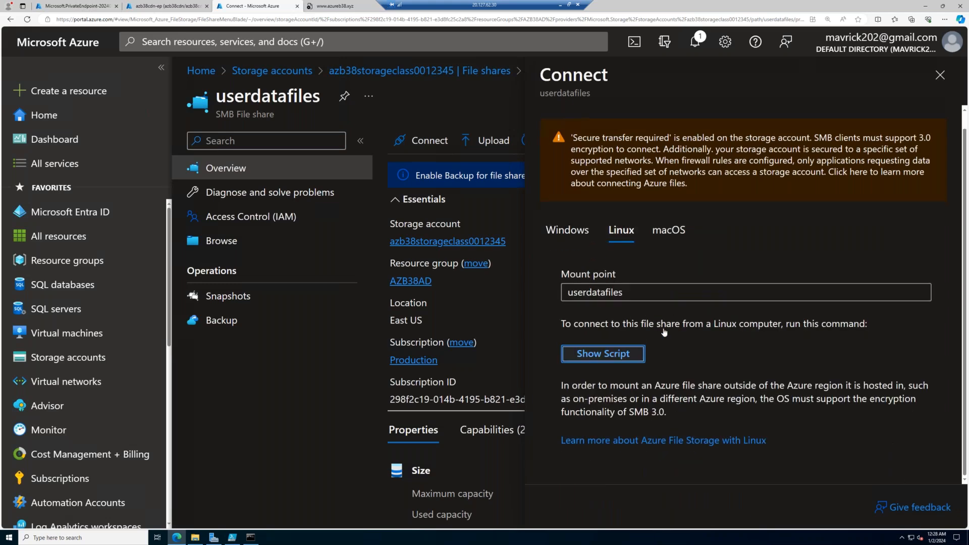
{"action": "left_click", "coordinate": [624, 353]}
{"action": "scroll", "coordinate": [702, 311], "scroll_direction": "down", "scroll_amount": 3}
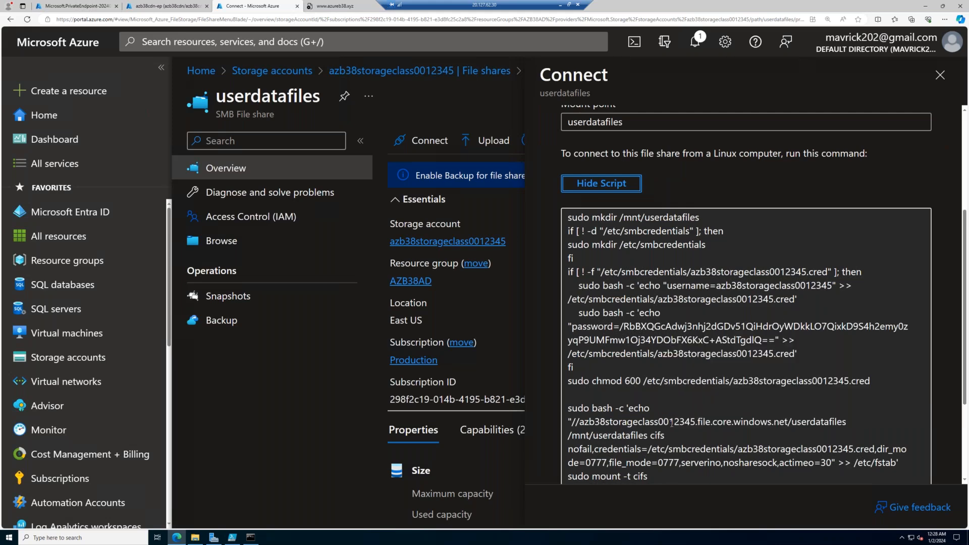
{"action": "scroll", "coordinate": [671, 423], "scroll_direction": "down", "scroll_amount": 3}
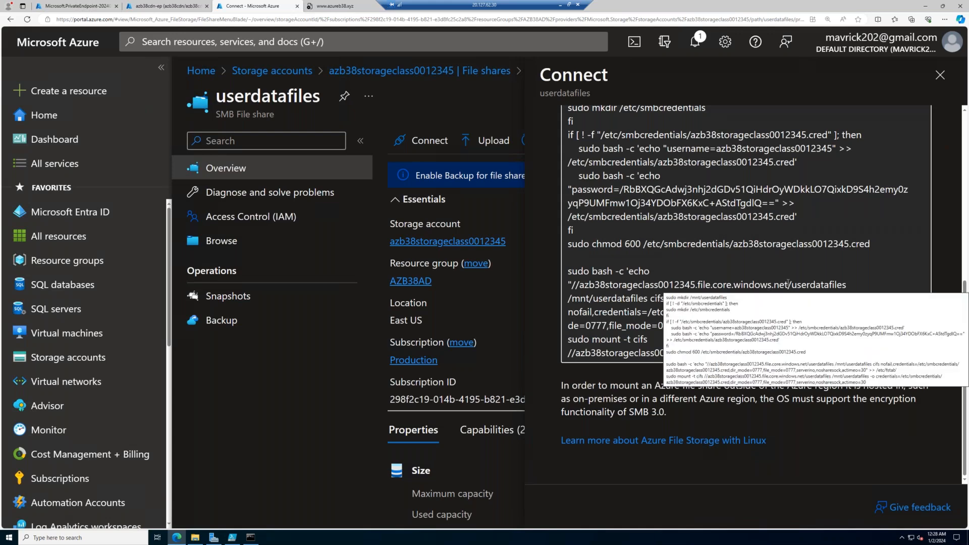
- Copy the host name azb38storageclass0012345.file.core.windows.net from the script and resolve it with nslookup in NFSVM1's terminal
{"action": "left_click", "coordinate": [677, 288]}
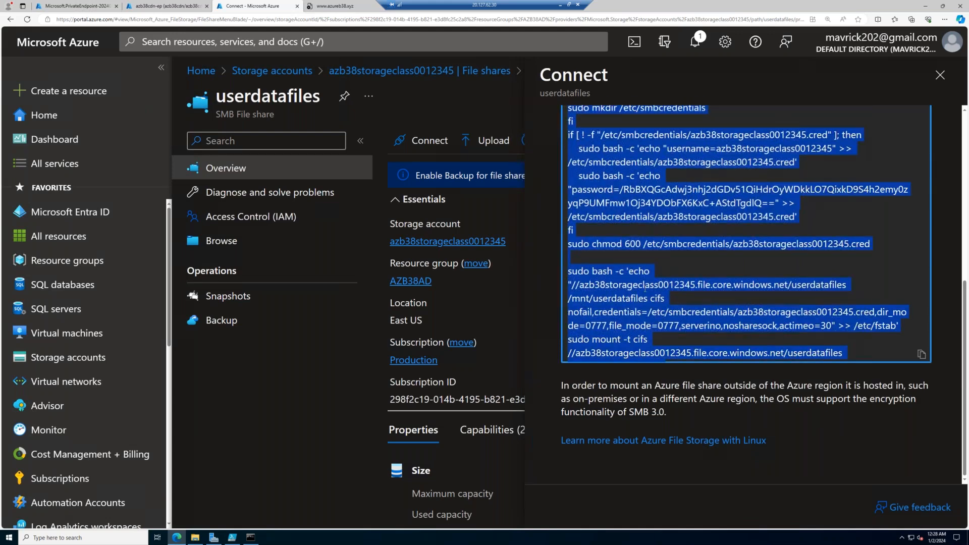
{"action": "left_click", "coordinate": [579, 285]}
{"action": "left_click_drag", "start_coordinate": [597, 286], "coordinate": [786, 282]}
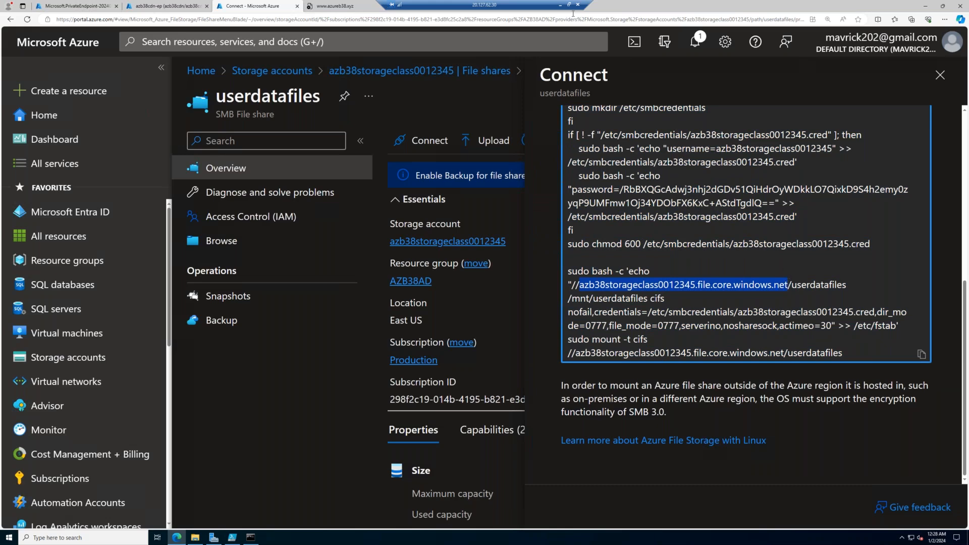
{"action": "left_click", "coordinate": [560, 5]}
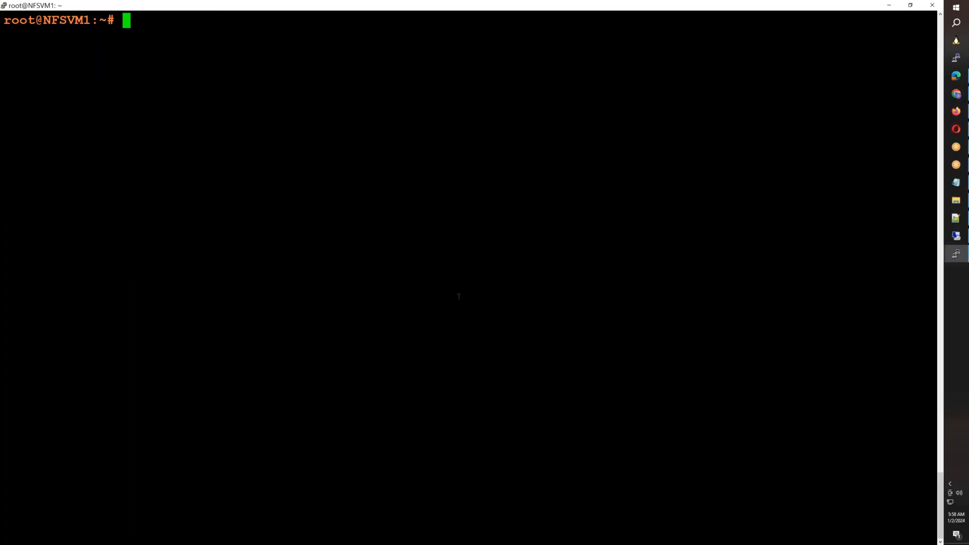
{"action": "type", "text": "nslookup"}
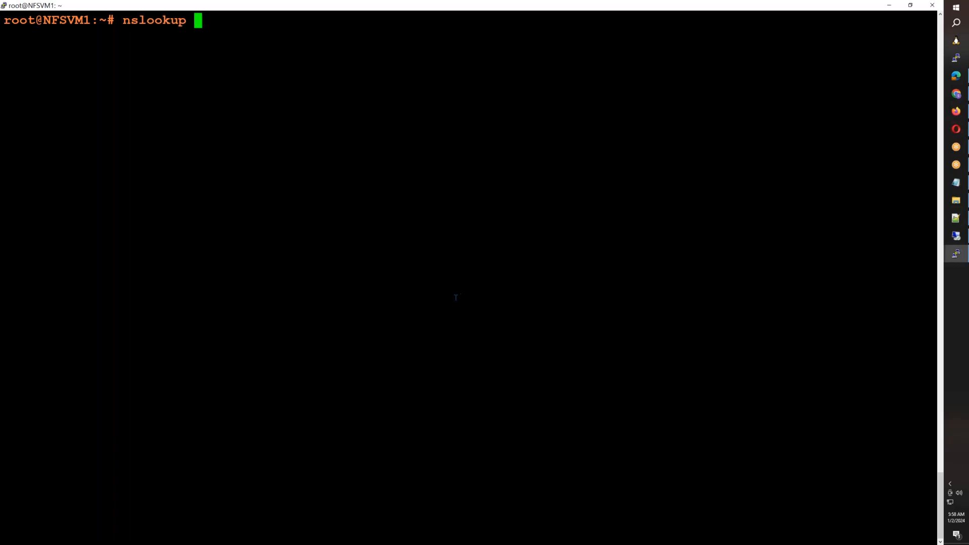
{"action": "right_click", "coordinate": [455, 298]}
{"action": "key", "text": "Return"}
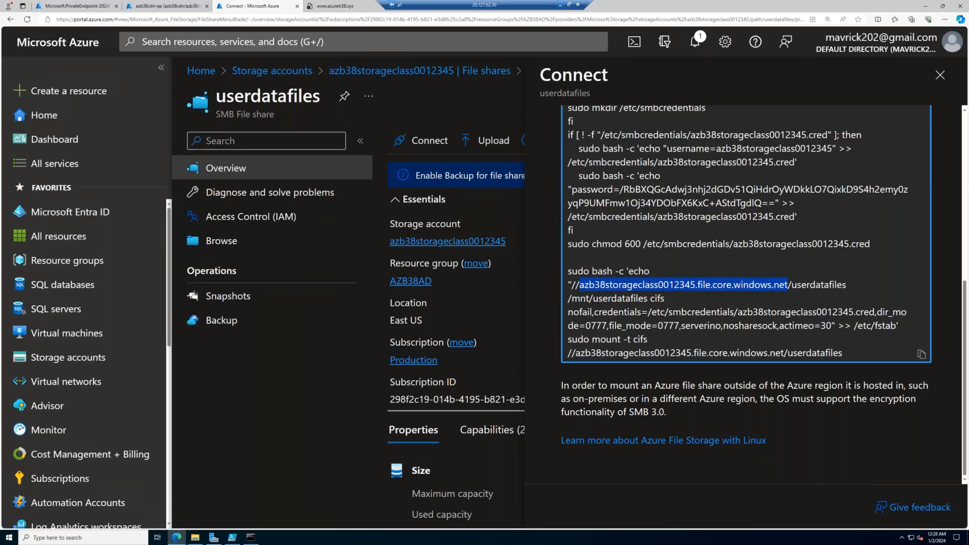
- Switch to the Windows server's Command Prompt and run nslookup on azb38storageclass0012345.file.core.windows.net
{"action": "key", "text": "ctrl+a"}
{"action": "left_click", "coordinate": [251, 537]}
{"action": "type", "text": "nslookp"}
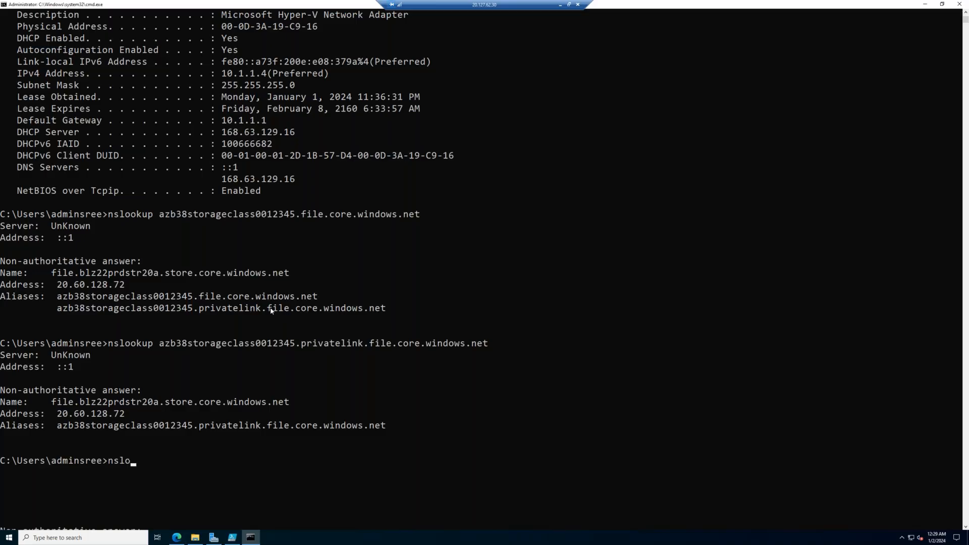
{"action": "type", "text": "azb38storageclass0012345.file.core.windows.net"}
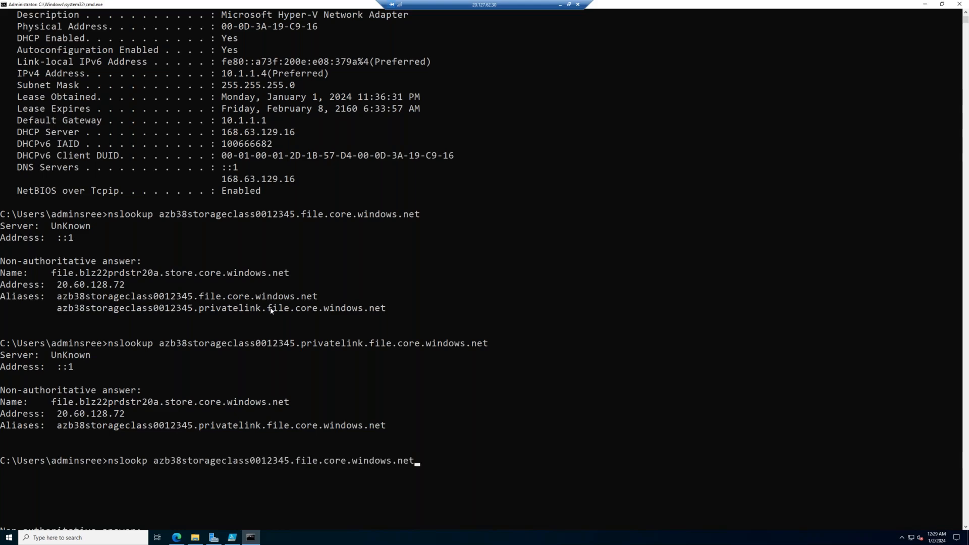
{"action": "scroll", "coordinate": [270, 310], "scroll_direction": "up", "scroll_amount": 4}
{"action": "scroll", "coordinate": [99, 408], "scroll_direction": "down", "scroll_amount": 13}
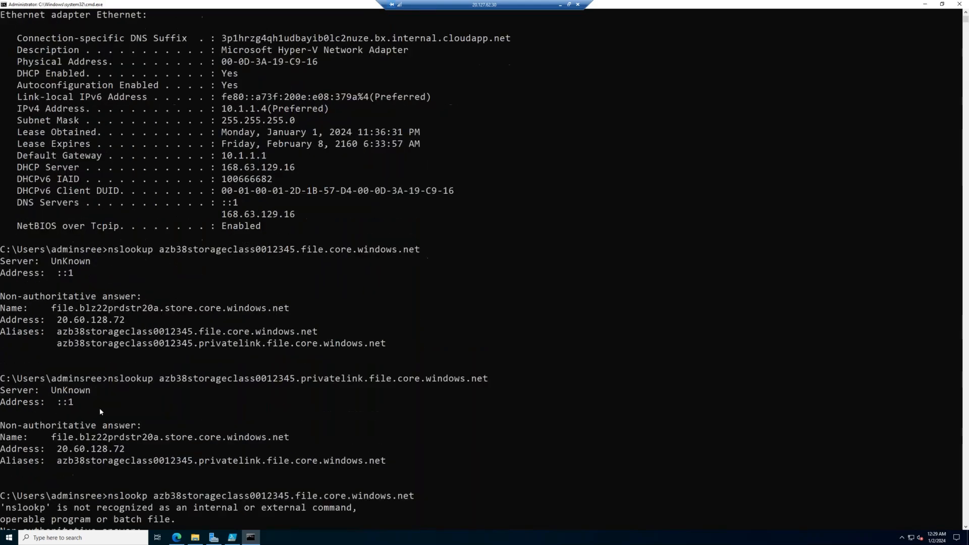
{"action": "type", "text": "nslookup"}
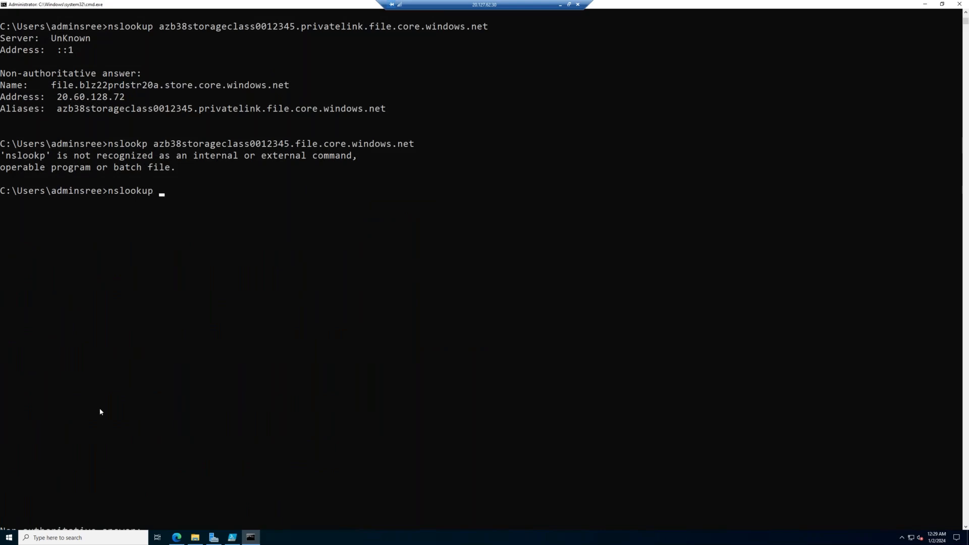
{"action": "type", "text": "azb38storageclass0012345.file.core.windows.net"}
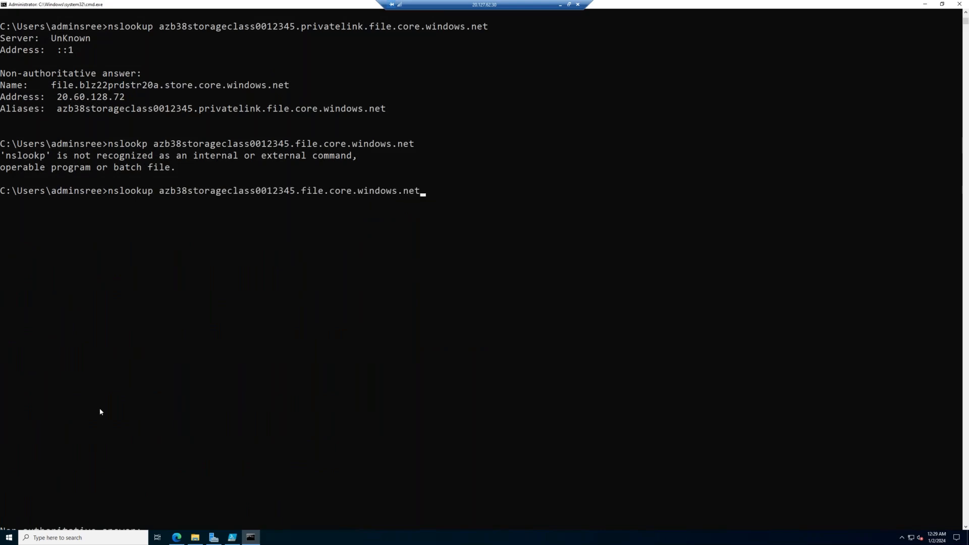
{"action": "scroll", "coordinate": [100, 411], "scroll_direction": "up", "scroll_amount": 13}
{"action": "scroll", "coordinate": [100, 411], "scroll_direction": "down", "scroll_amount": 16}
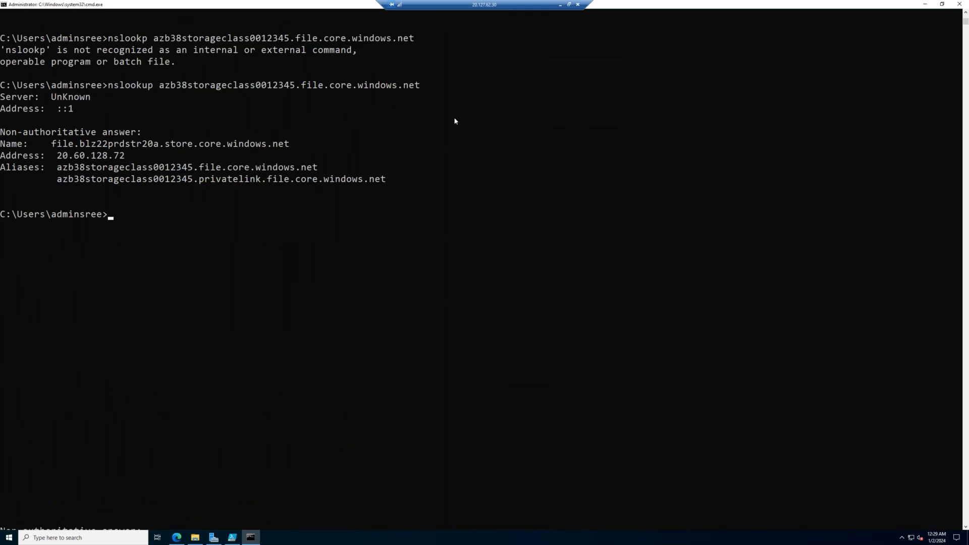
- Switch to Windows PowerShell ISE and run StorageAccount.ps1 to try to map the userdatafiles share as drive Z
{"action": "left_click", "coordinate": [231, 539]}
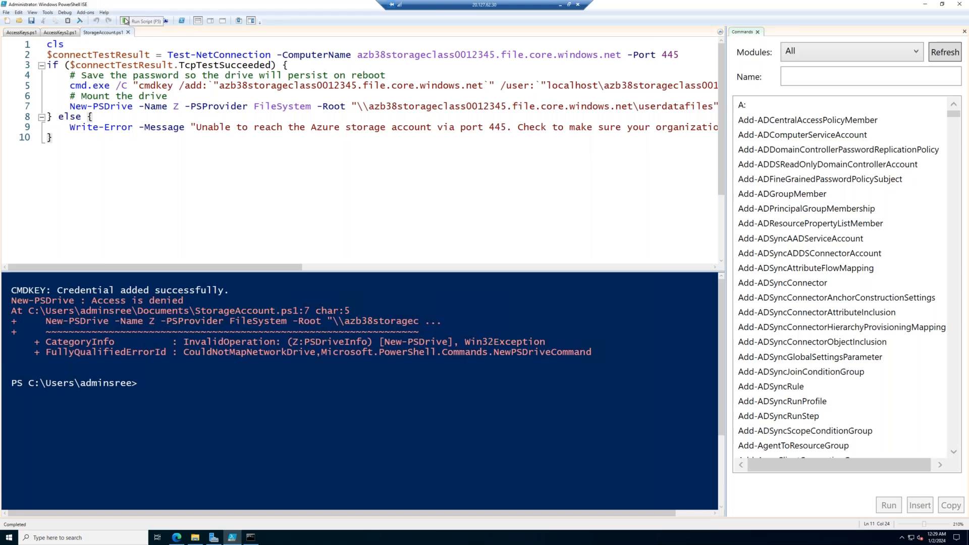
{"action": "left_click", "coordinate": [125, 20]}
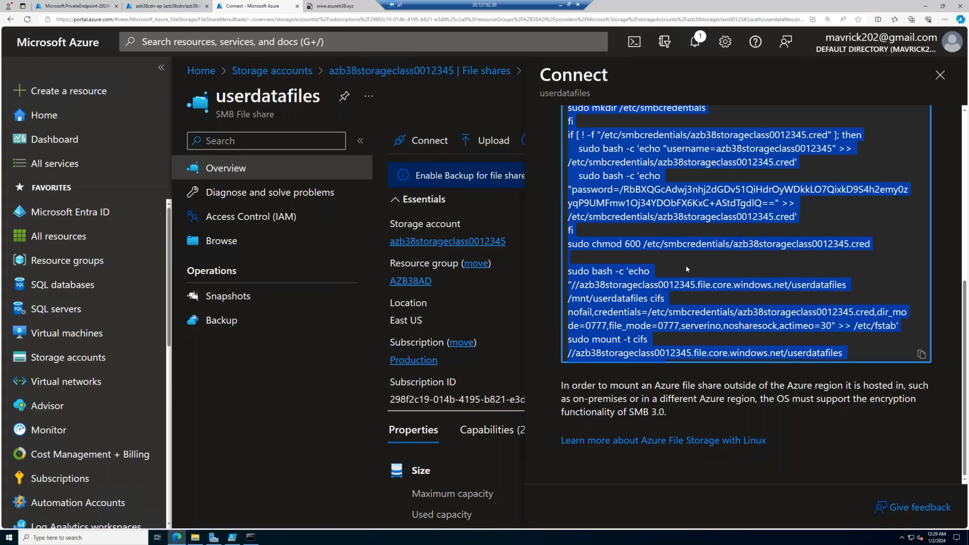
- Return to the Azure portal in the browser and copy the complete Linux mount script for the userdatafiles share
{"action": "left_click_drag", "start_coordinate": [681, 262], "coordinate": [636, 276]}
{"action": "scroll", "coordinate": [685, 272], "scroll_direction": "up", "scroll_amount": 3}
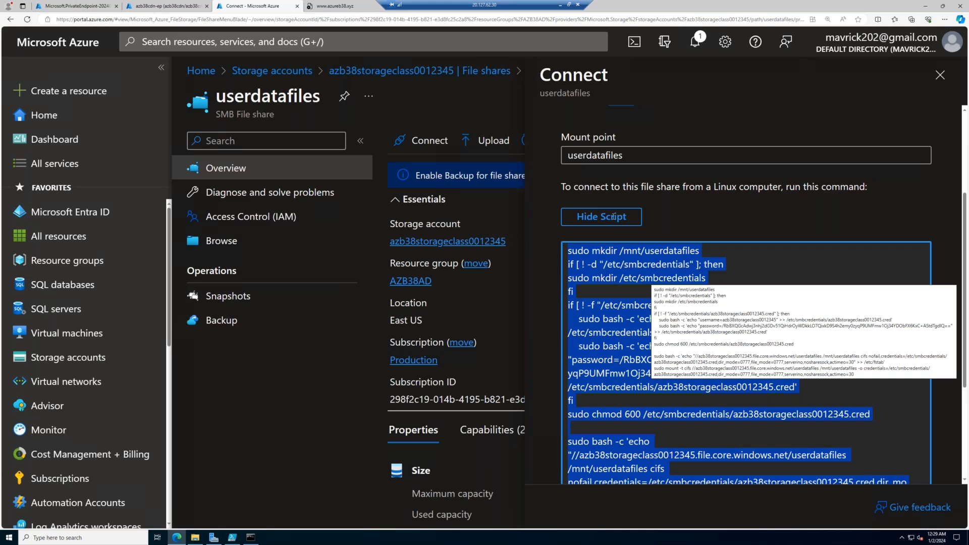
{"action": "left_click_drag", "start_coordinate": [612, 217], "coordinate": [612, 217]}
{"action": "scroll", "coordinate": [872, 419], "scroll_direction": "down", "scroll_amount": 2}
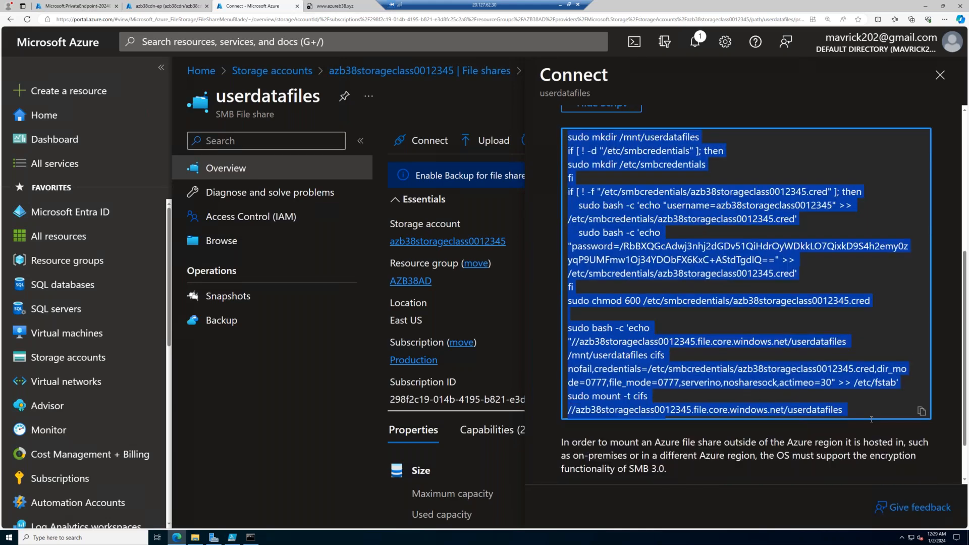
{"action": "scroll", "coordinate": [871, 419], "scroll_direction": "down", "scroll_amount": 1}
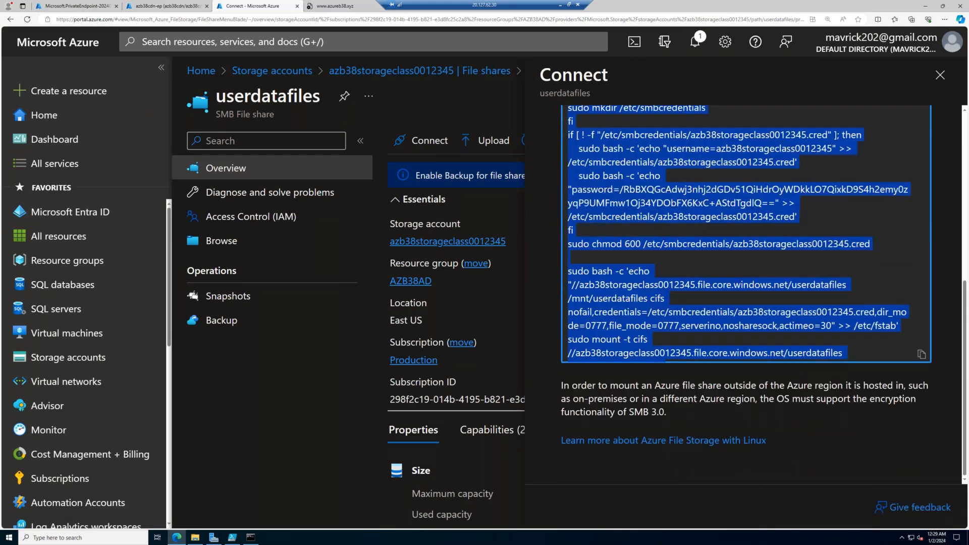
{"action": "left_click", "coordinate": [921, 355]}
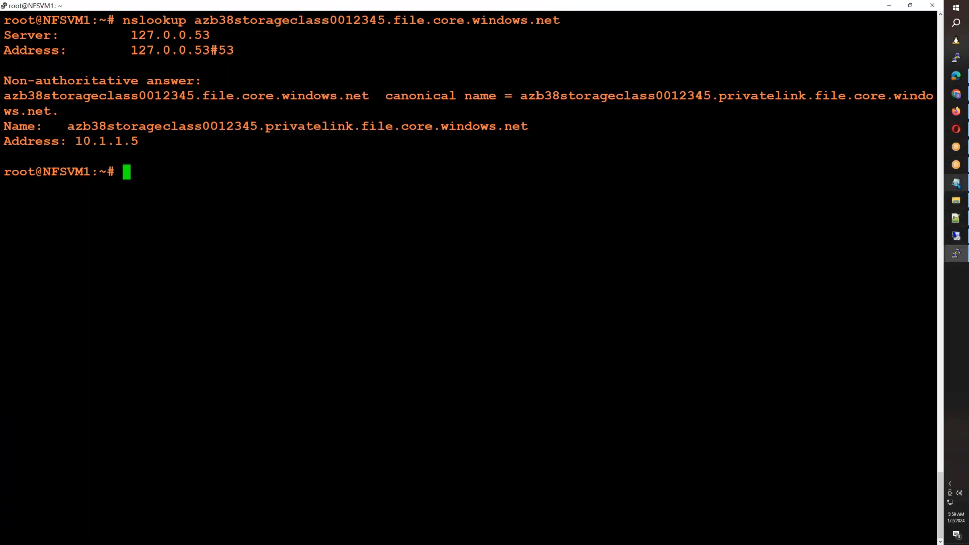
- Switch to Notepad and paste the Linux mount script for userdatafiles, including the storage account key, below the NFS mount command
{"action": "left_click", "coordinate": [956, 182]}
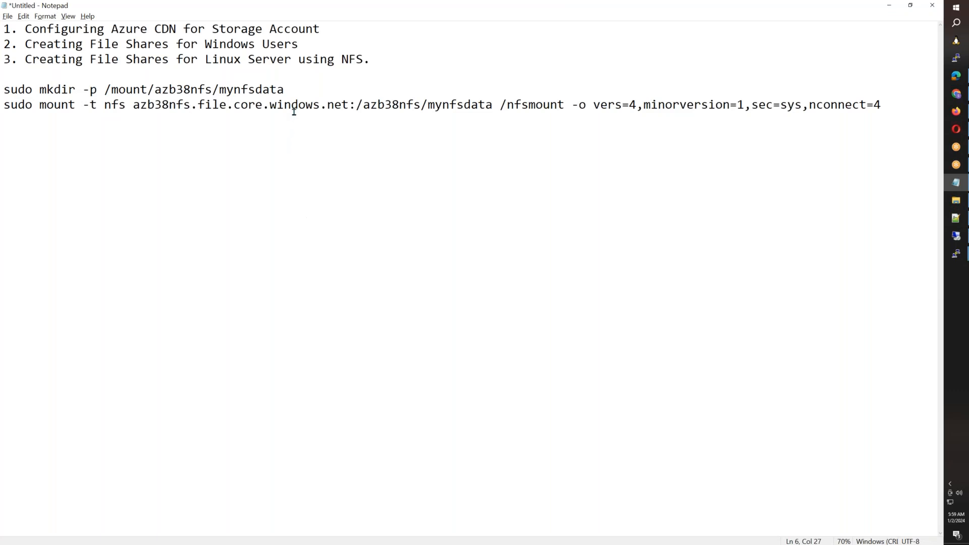
{"action": "key", "text": "End"}
{"action": "key", "text": "Return"}
{"action": "key", "text": "Return"}
{"action": "key", "text": "Return"}
{"action": "key", "text": "ctrl+v"}
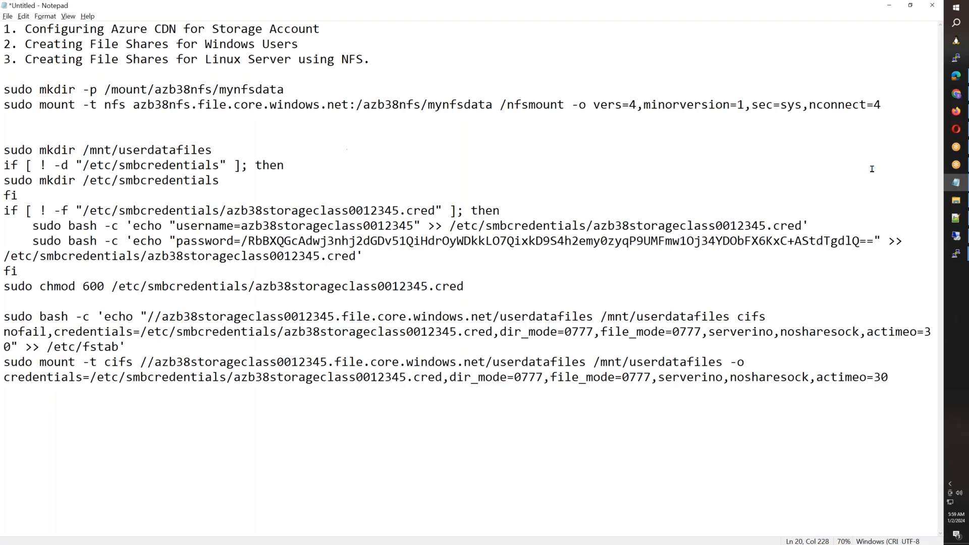
- Switch to NFSVM1's terminal, create smb.sh with nano, paste in the mount script containing the storage account key, and save it
{"action": "mouse_move", "coordinate": [957, 256]}
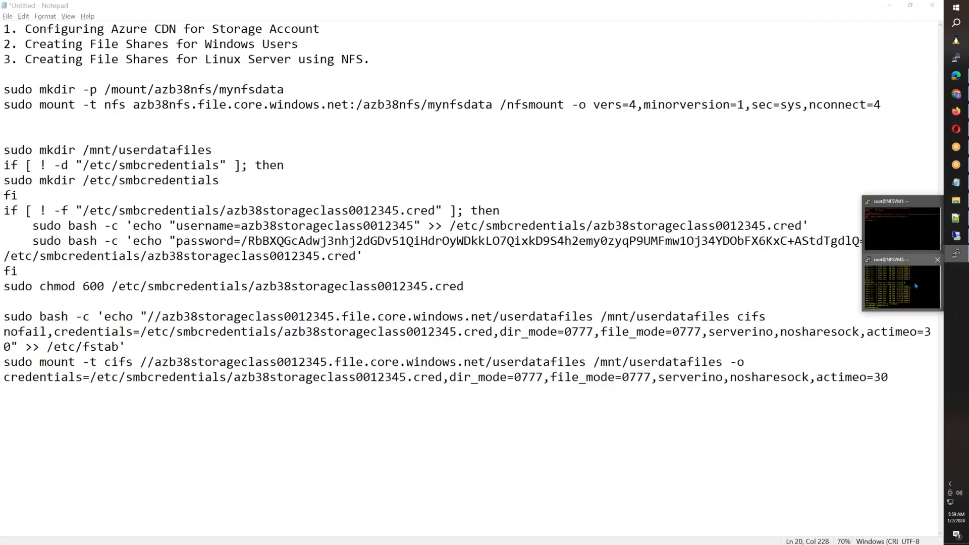
{"action": "left_click", "coordinate": [902, 223]}
{"action": "type", "text": "nano "}
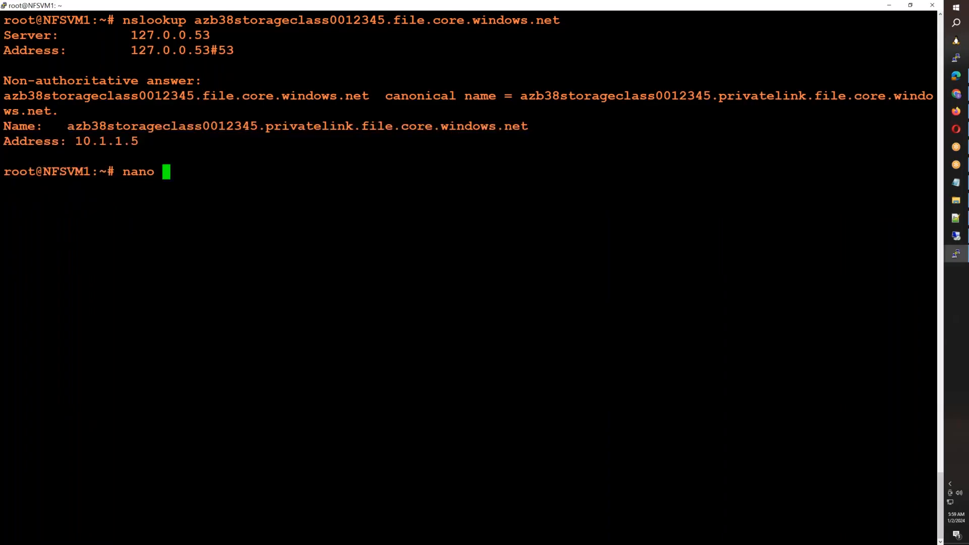
{"action": "type", "text": "smb.sh"}
{"action": "key", "text": "Return"}
{"action": "right_click", "coordinate": [917, 242]}
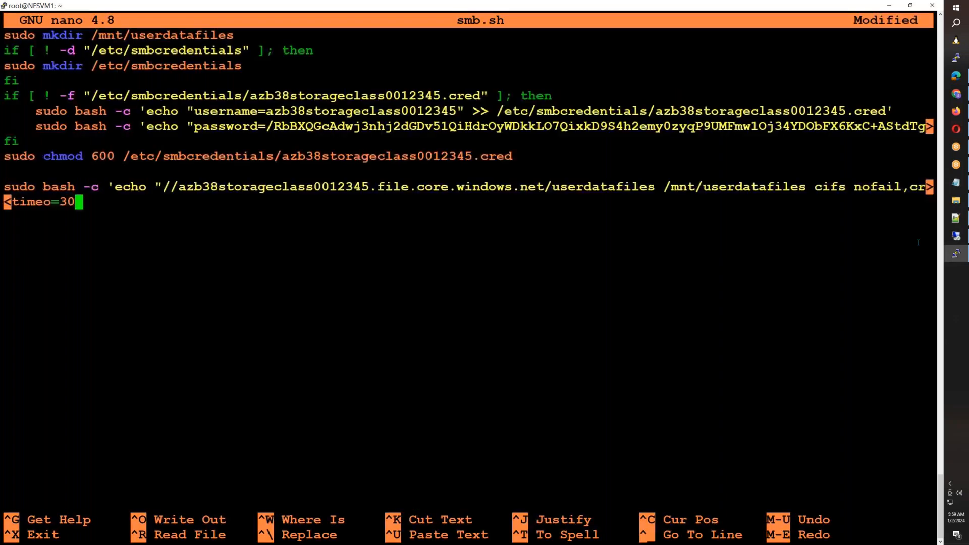
{"action": "key", "text": "ctrl+o"}
{"action": "key", "text": "Return"}
{"action": "key", "text": "ctrl+x"}
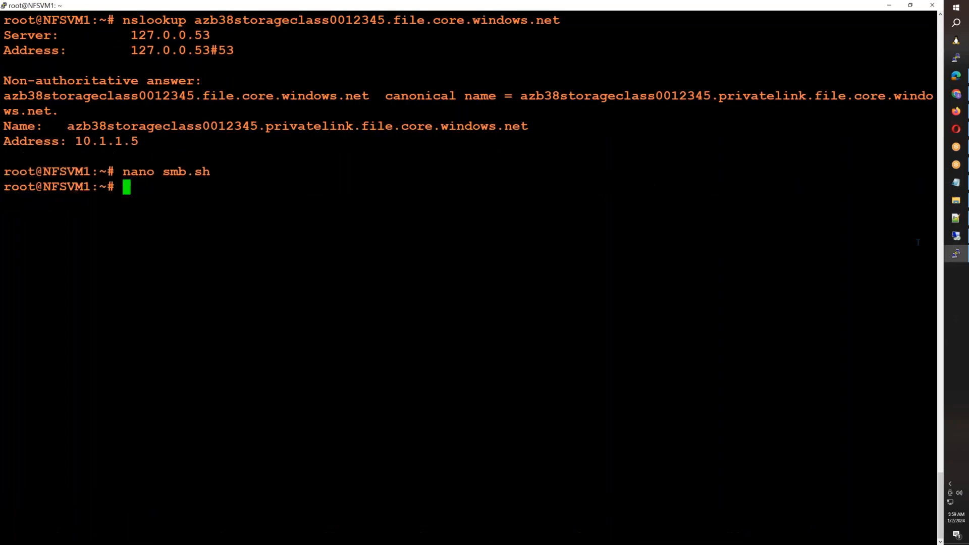
- Run smb.sh with bash, compare the /mnt/userdatafiles mount point in the Notepad script, and list the mounted file systems with df -h
{"action": "type", "text": "bash smb.sh"}
{"action": "key", "text": "Return"}
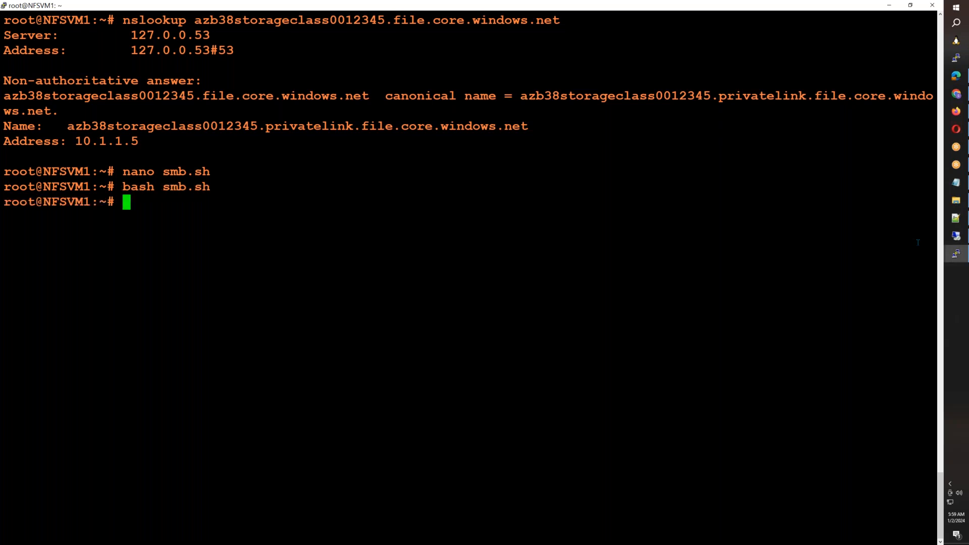
{"action": "left_click", "coordinate": [955, 182]}
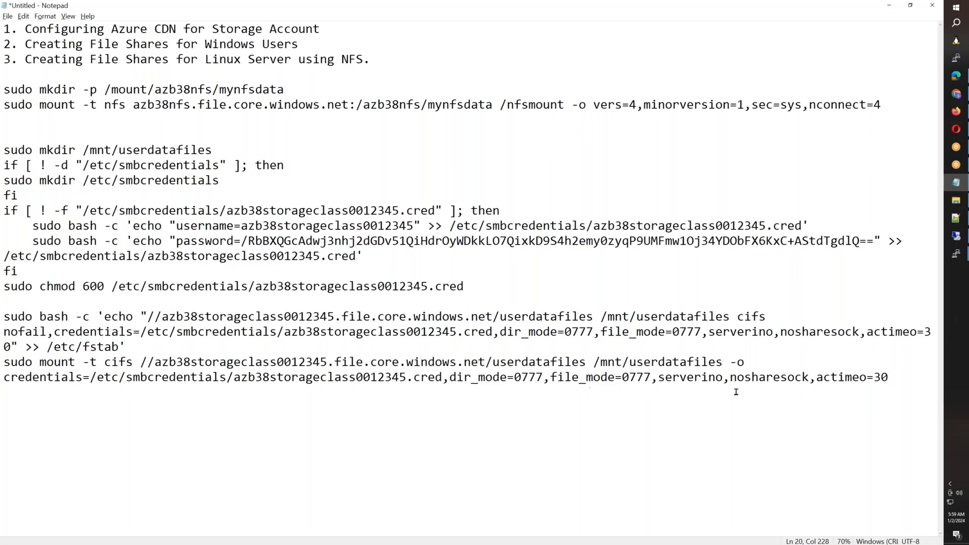
{"action": "left_click_drag", "start_coordinate": [594, 361], "coordinate": [722, 361]}
{"action": "key", "text": "alt+Tab"}
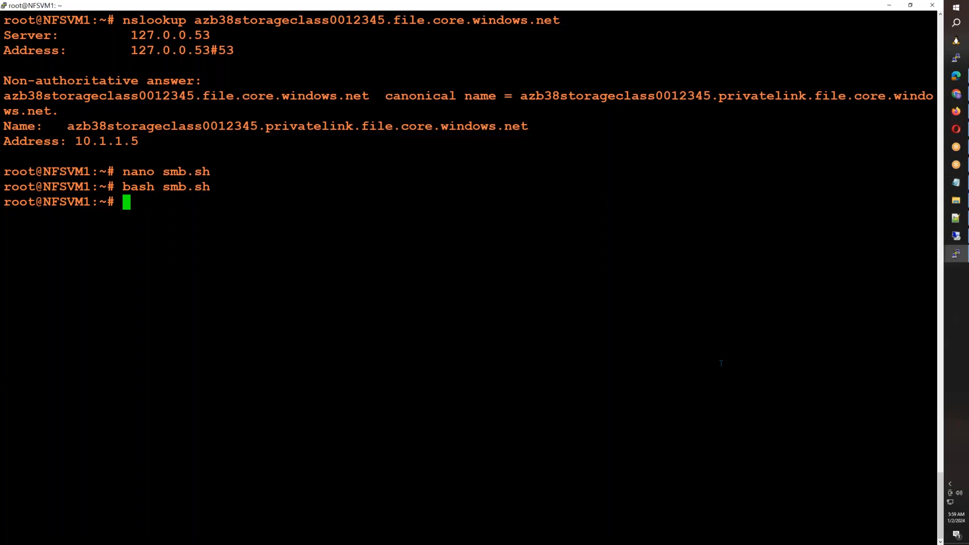
{"action": "type", "text": "df -h"}
{"action": "key", "text": "Return"}
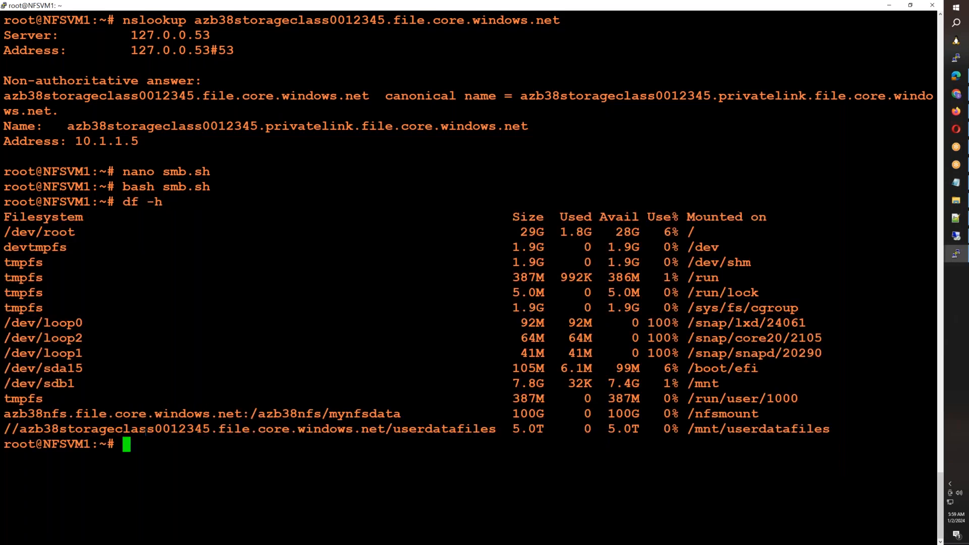
- Change to the /mnt/userdatafiles directory, clear the terminal and list the directory's contents with ll
{"action": "type", "text": "cd /mnt/u"}
{"action": "key", "text": "Tab"}
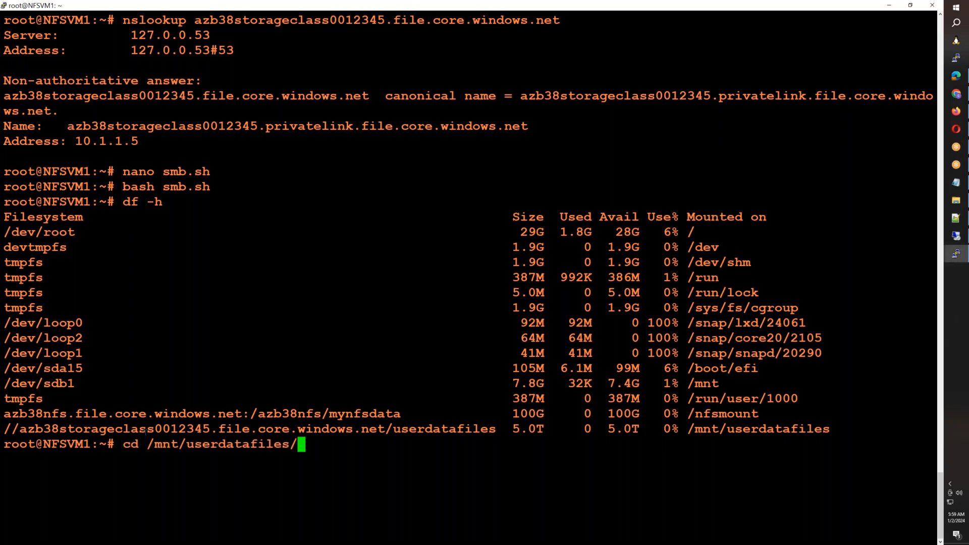
{"action": "key", "text": "Return"}
{"action": "key", "text": "ctrl+l"}
{"action": "type", "text": "ll"}
{"action": "key", "text": "Return"}
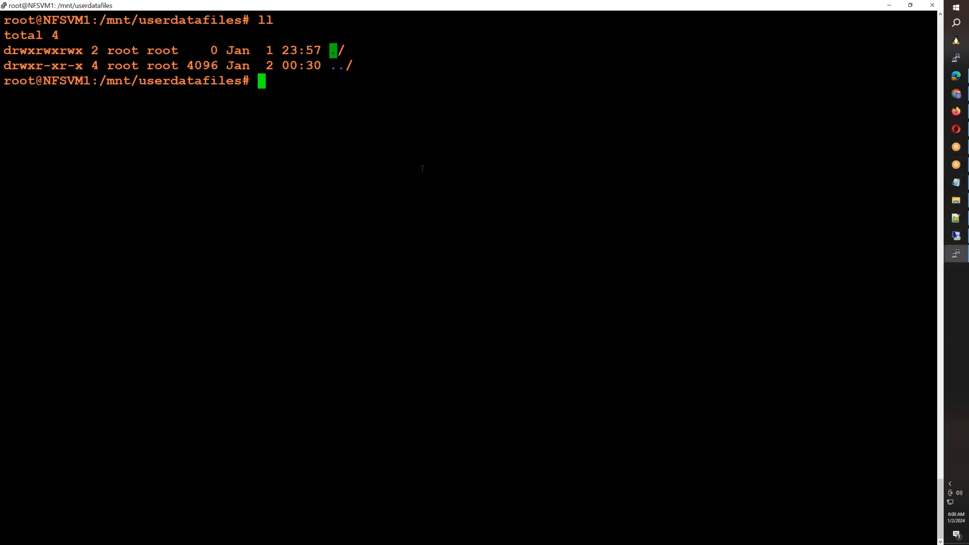
- Create FILE-1 through FILE-10 in the mounted share with a for loop that writes the date to each, and list them with ll
{"action": "type", "text": "for I in {1..10}"}
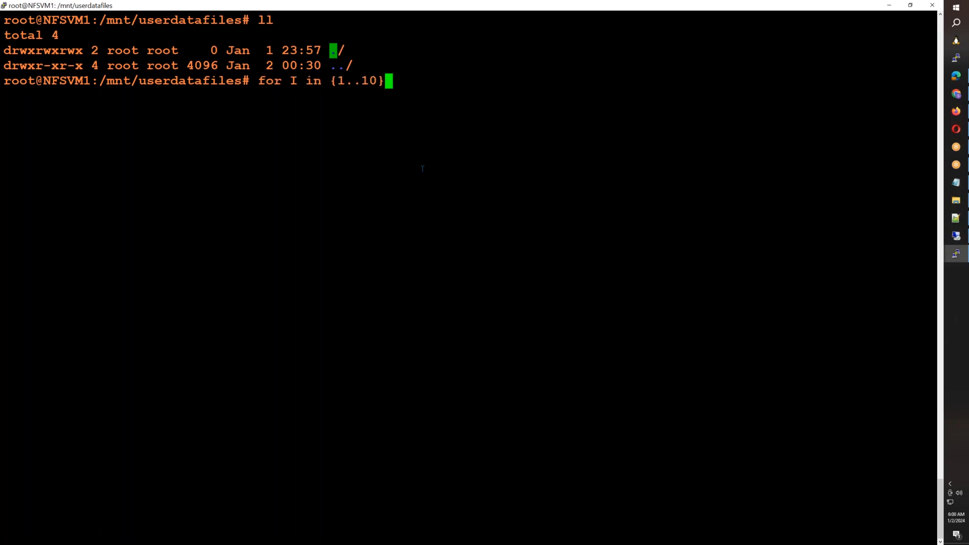
{"action": "key", "text": "Return"}
{"action": "type", "text": "do"}
{"action": "key", "text": "Return"}
{"action": "type", "text": "echo $("}
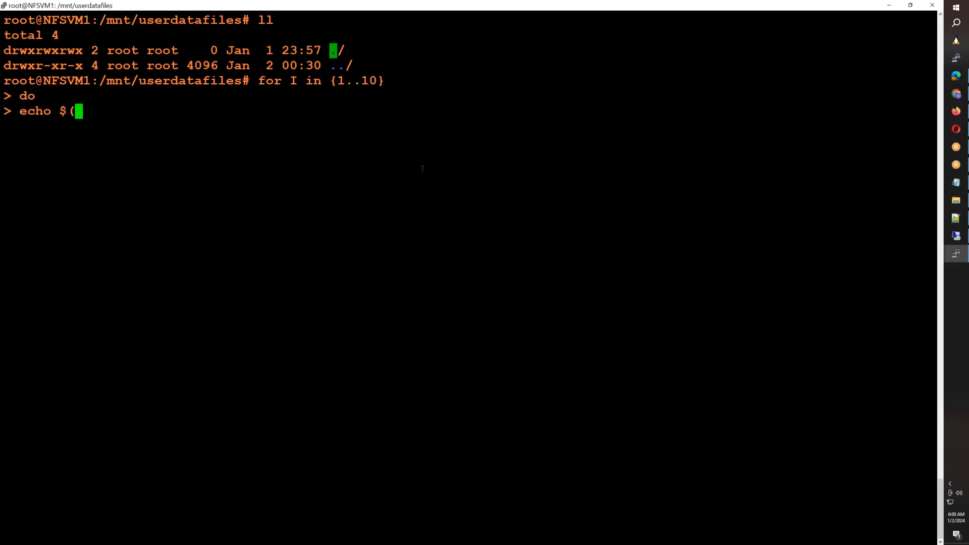
{"action": "type", "text": "date) > FILE-1"}
{"action": "key", "text": "BackSpace"}
{"action": "type", "text": "$I"}
{"action": "key", "text": "Return"}
{"action": "type", "text": "done"}
{"action": "key", "text": "Return"}
{"action": "type", "text": "ll"}
{"action": "key", "text": "Return"}
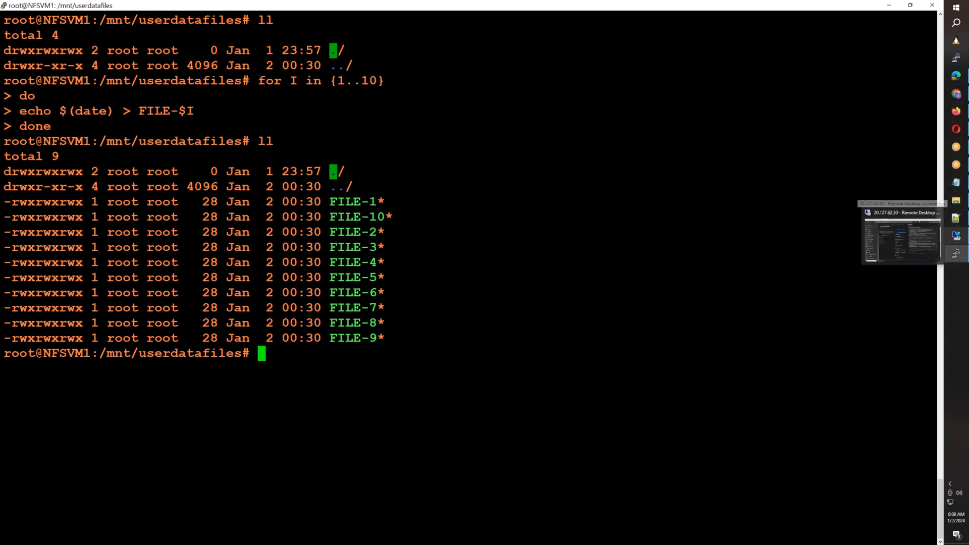
- Switch to the Azure portal in the Remote Desktop session and try to browse the contents of the userdatafiles share
{"action": "left_click", "coordinate": [902, 236]}
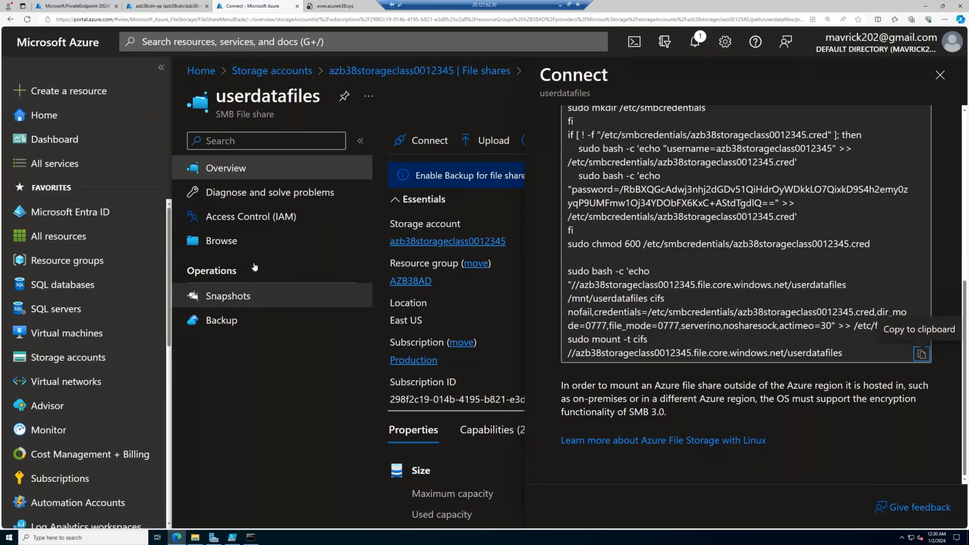
{"action": "left_click", "coordinate": [222, 241]}
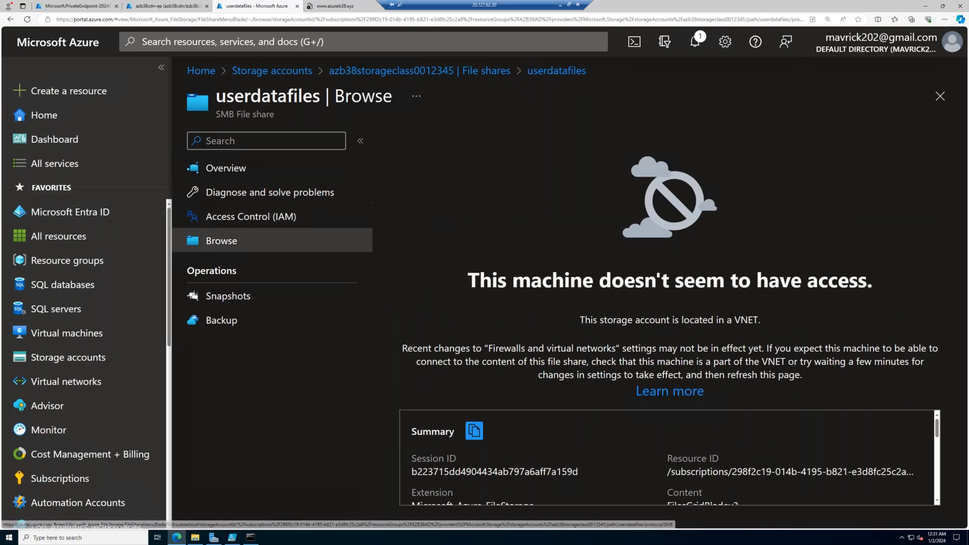
{"action": "left_click", "coordinate": [240, 174]}
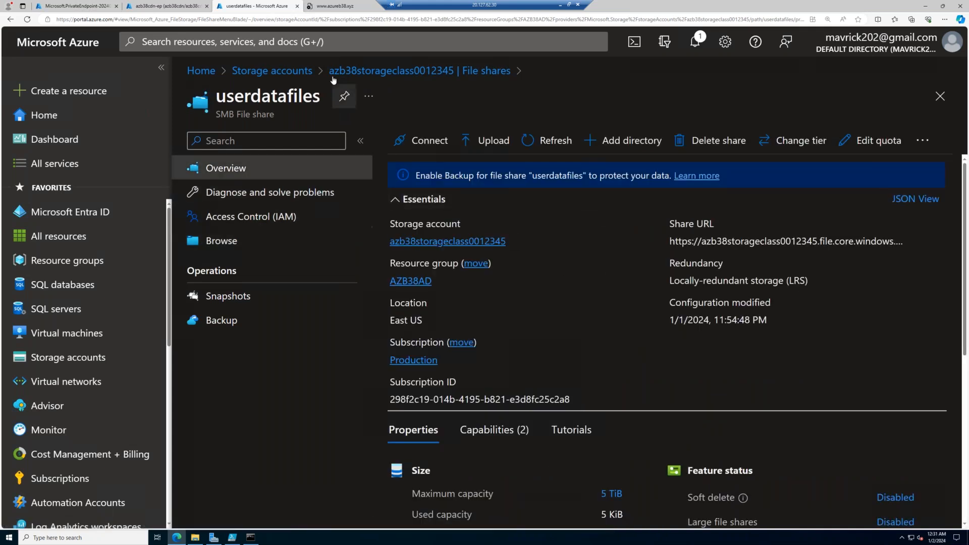
{"action": "left_click", "coordinate": [349, 71]}
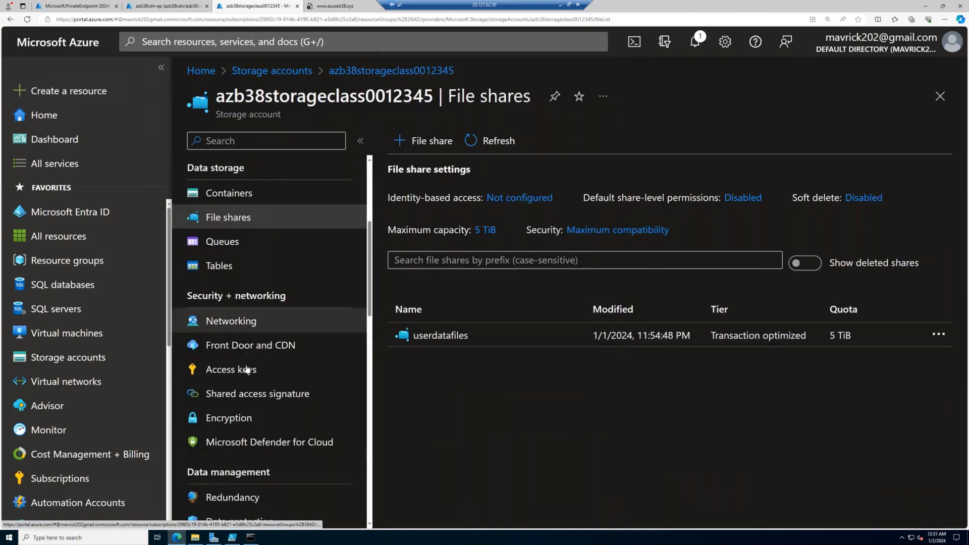
{"action": "scroll", "coordinate": [254, 439], "scroll_direction": "down", "scroll_amount": 2}
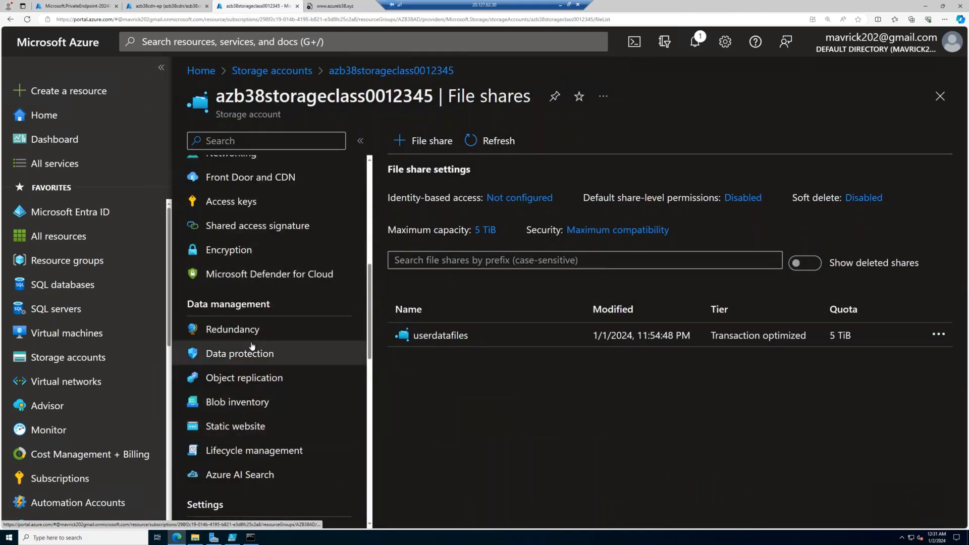
{"action": "scroll", "coordinate": [253, 343], "scroll_direction": "up", "scroll_amount": 3}
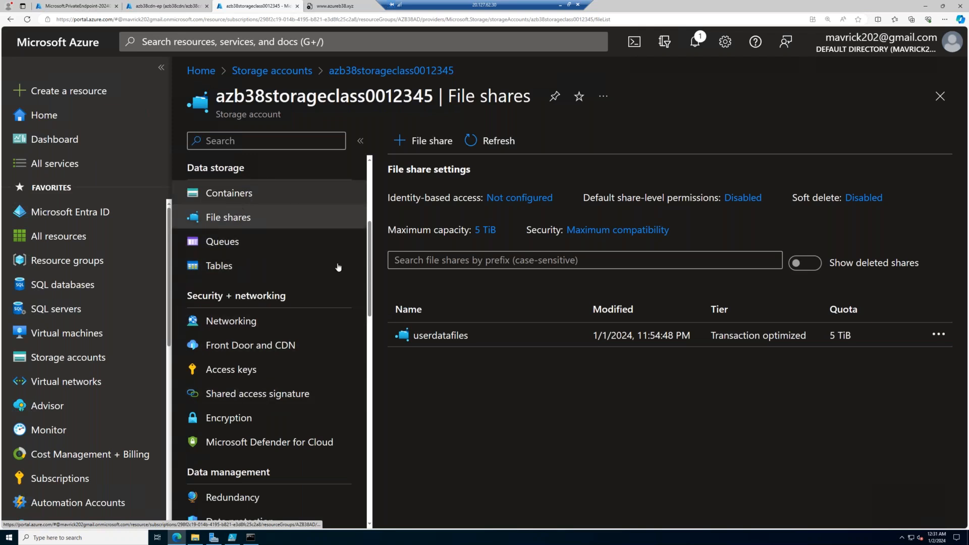
{"action": "left_click", "coordinate": [441, 335]}
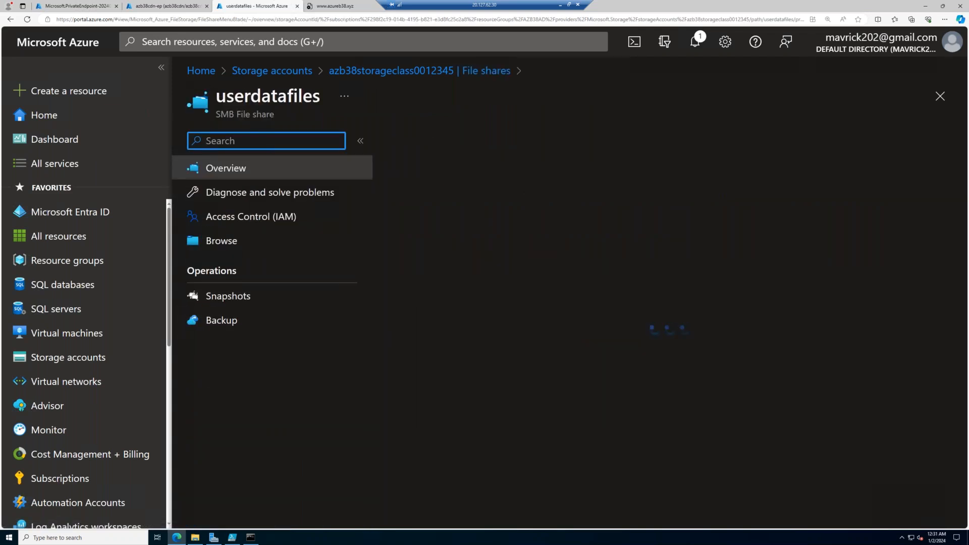
{"action": "left_click", "coordinate": [223, 242]}
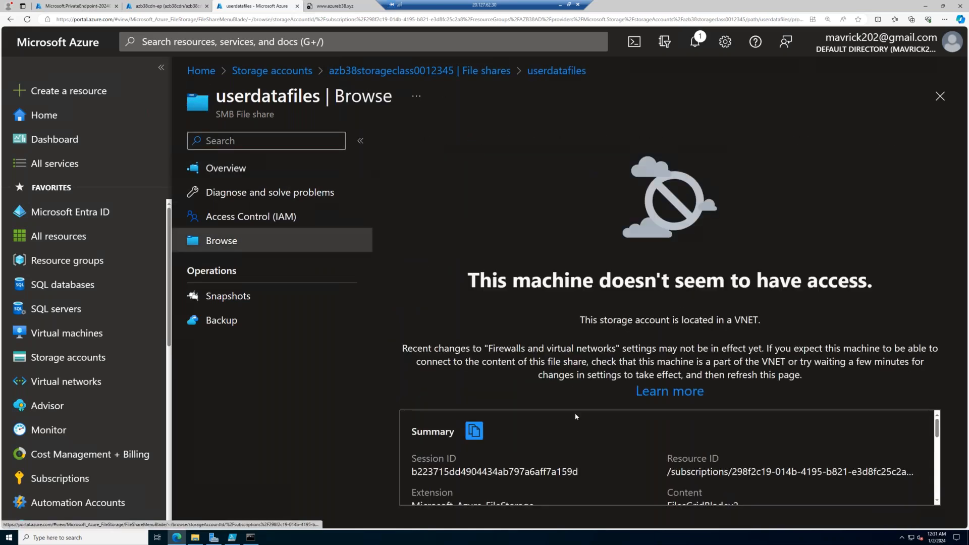
{"action": "scroll", "coordinate": [574, 413], "scroll_direction": "down", "scroll_amount": 2}
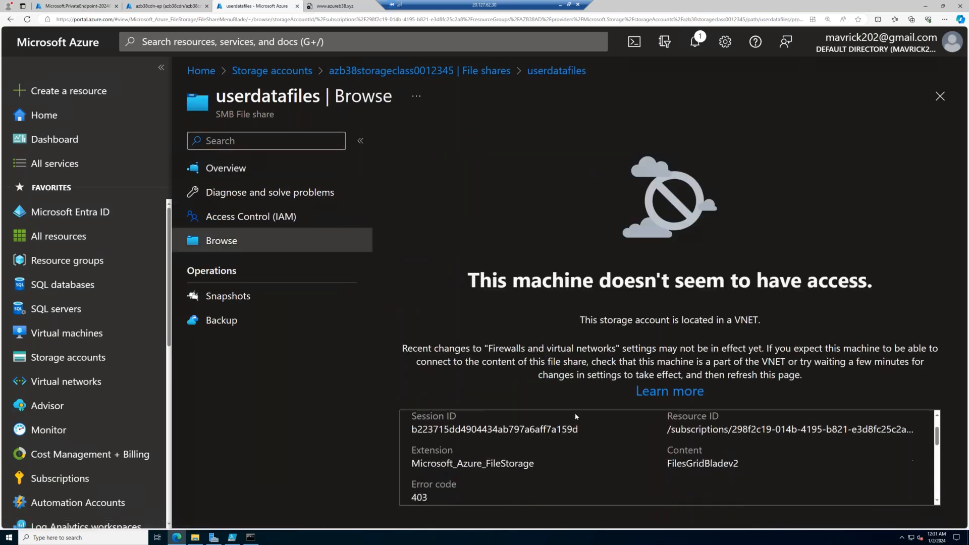
{"action": "left_click", "coordinate": [559, 7]}
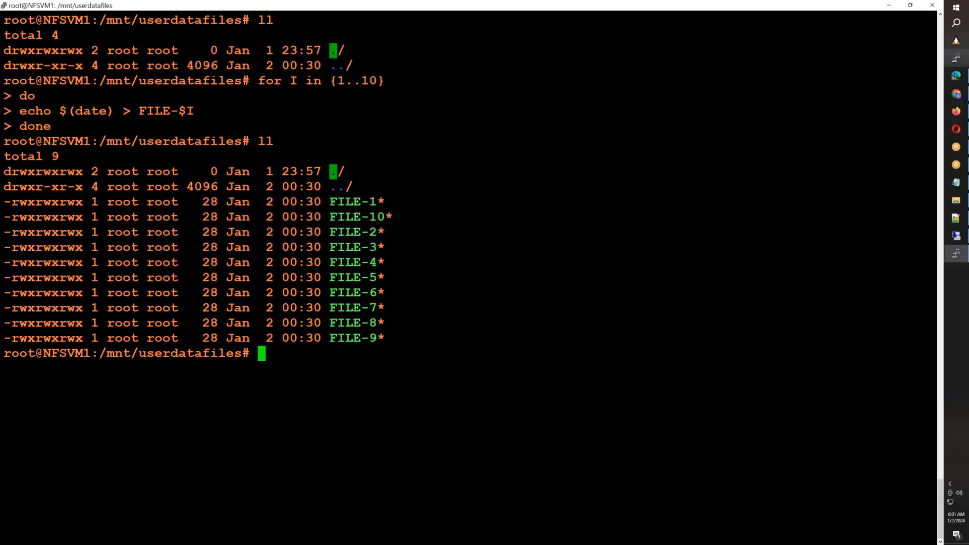
- In the Remote Desktop session, set azb38storageclass0012345's public network access to Enabled from all networks and save the networking settings
{"action": "mouse_move", "coordinate": [956, 111]}
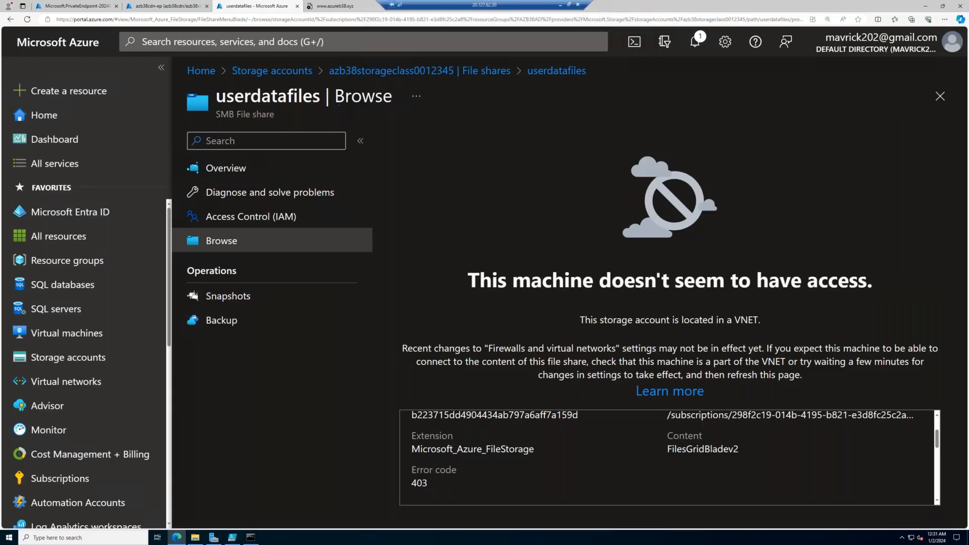
{"action": "left_click", "coordinate": [424, 76]}
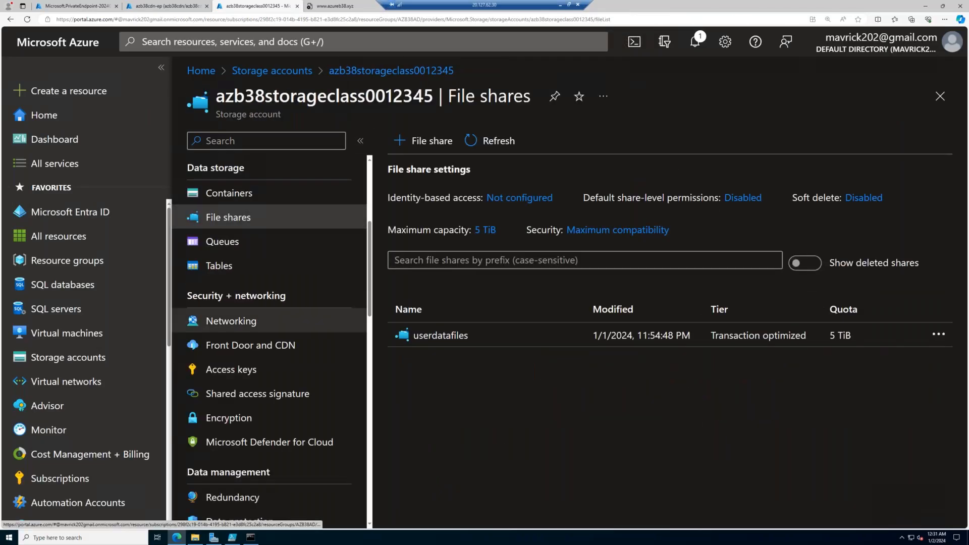
{"action": "left_click", "coordinate": [231, 321]}
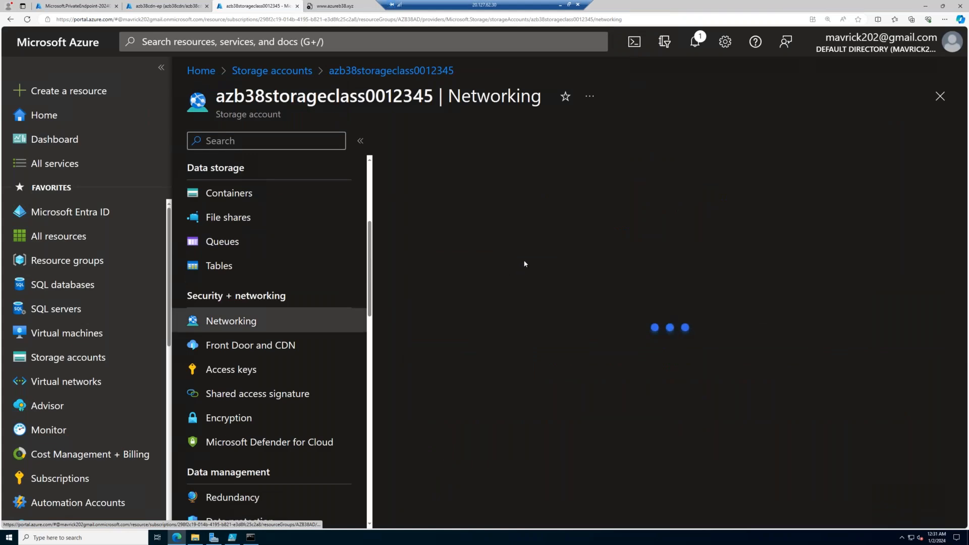
{"action": "left_click", "coordinate": [460, 295]}
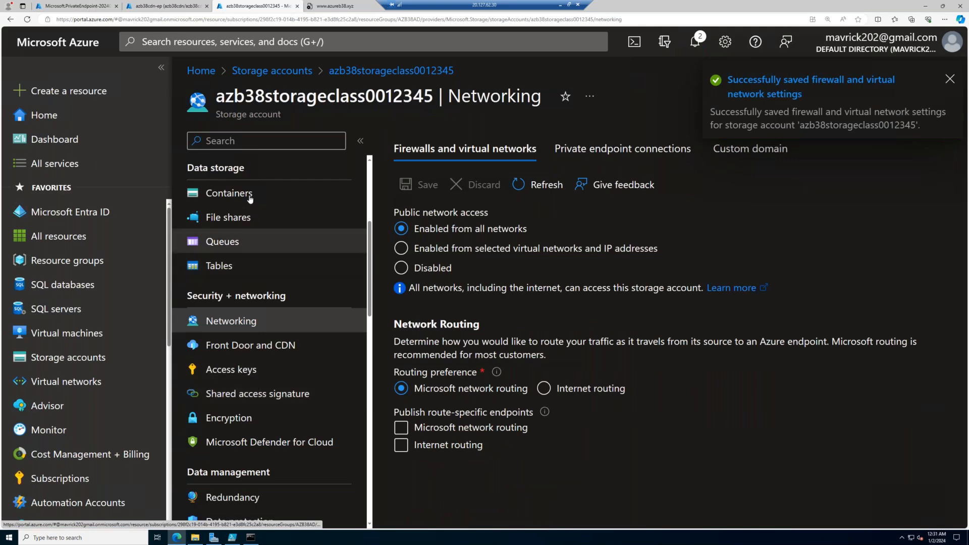
- Reopen the userdatafiles share from the storage account's file shares and browse its files
{"action": "left_click", "coordinate": [247, 206]}
{"action": "left_click", "coordinate": [246, 221]}
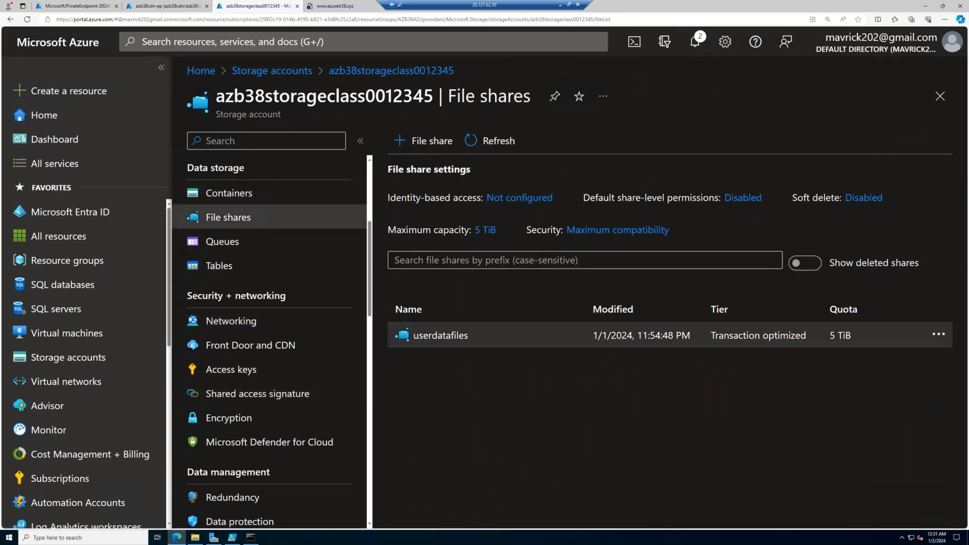
{"action": "left_click", "coordinate": [440, 335]}
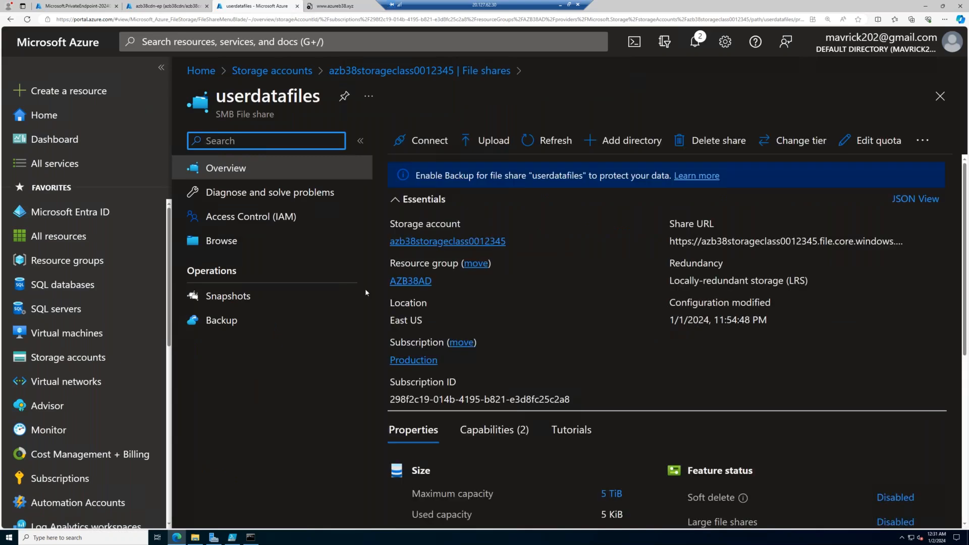
{"action": "left_click", "coordinate": [333, 246]}
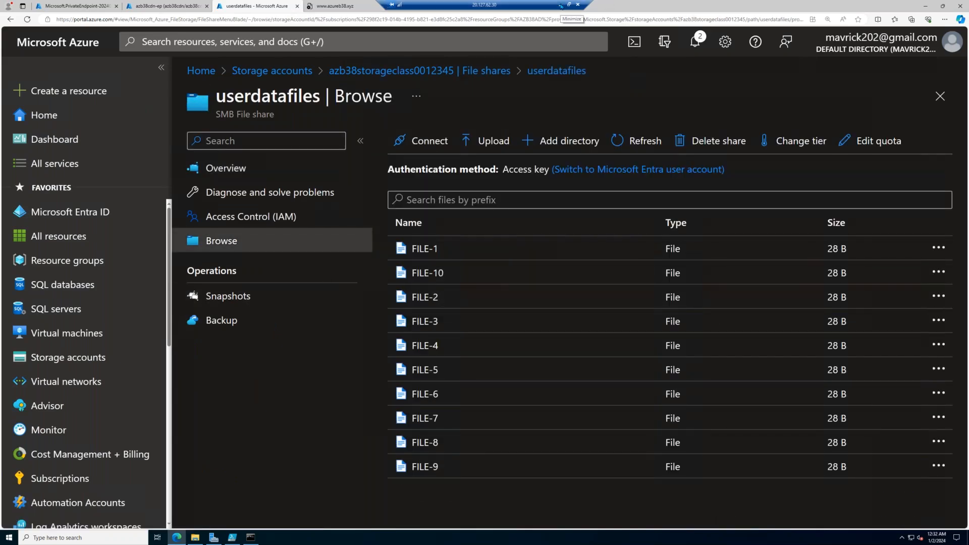
{"action": "left_click", "coordinate": [561, 6]}
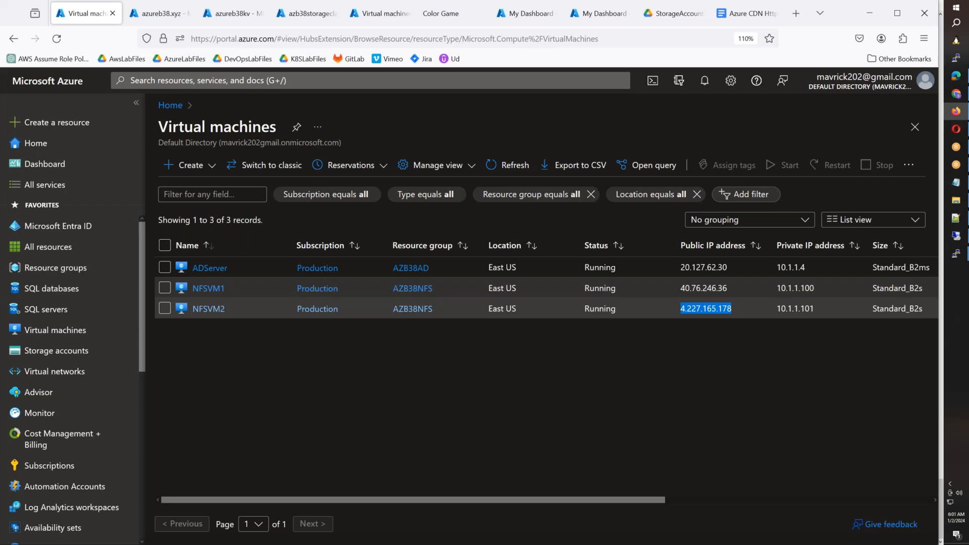
{"action": "left_click", "coordinate": [954, 254]}
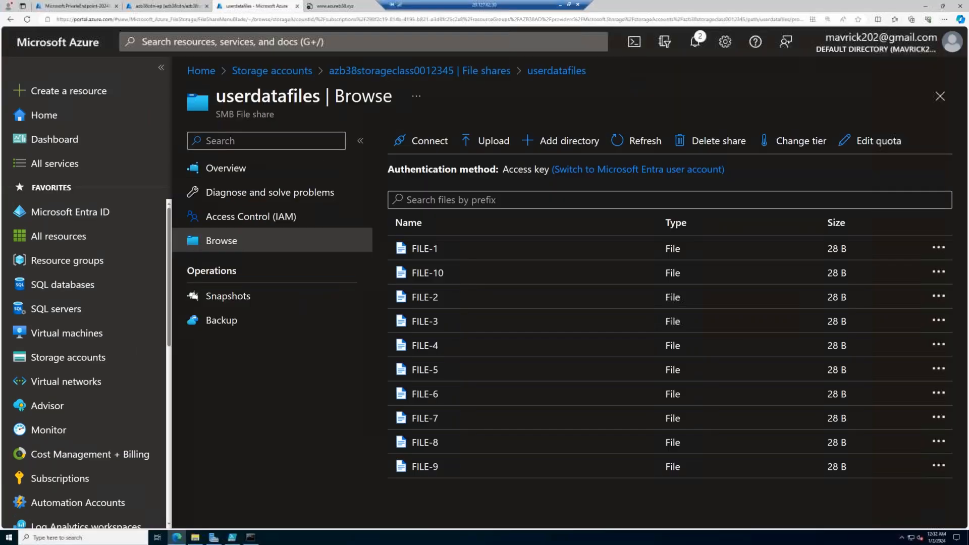
- Create a storage queue named appq-deta in the azb38storageclass0012345 storage account
{"action": "left_click", "coordinate": [80, 358]}
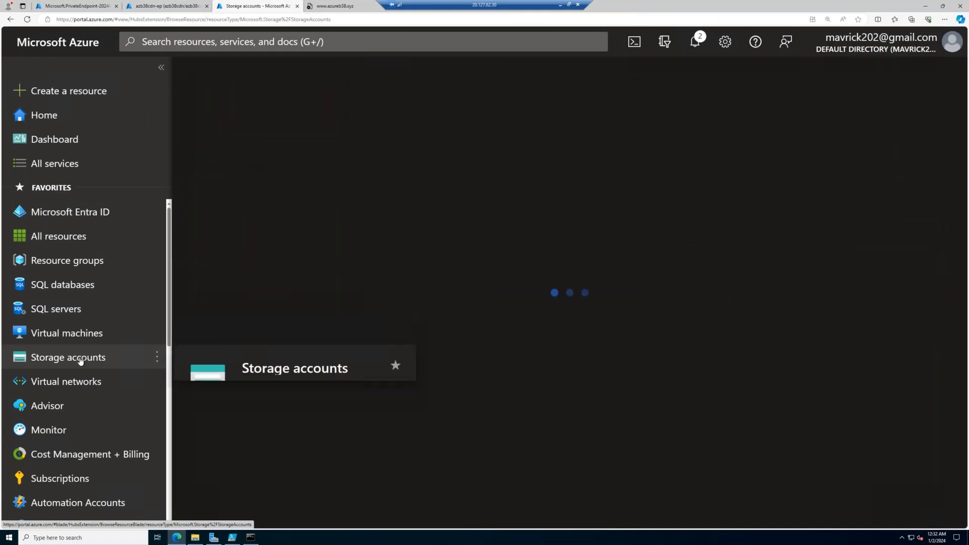
{"action": "left_click", "coordinate": [282, 310]}
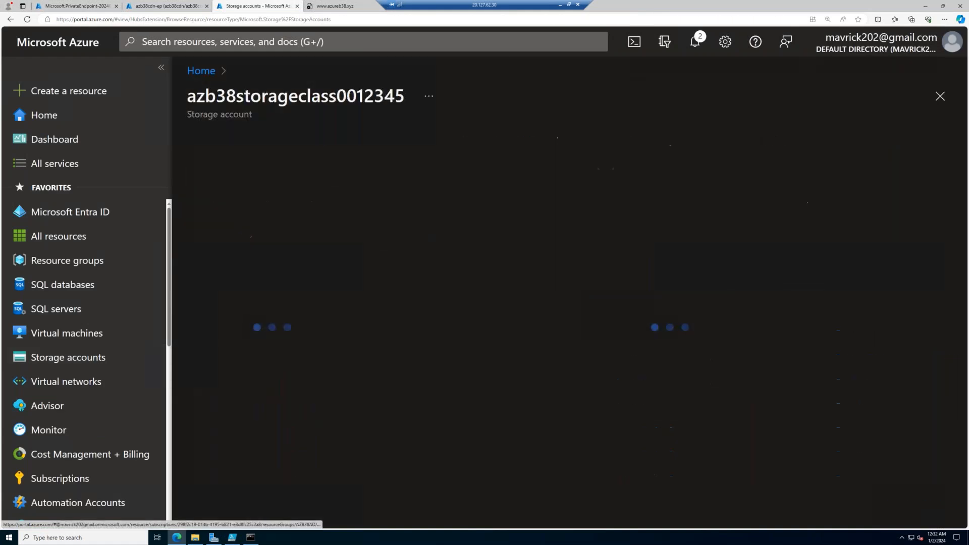
{"action": "scroll", "coordinate": [252, 313], "scroll_direction": "down", "scroll_amount": 2}
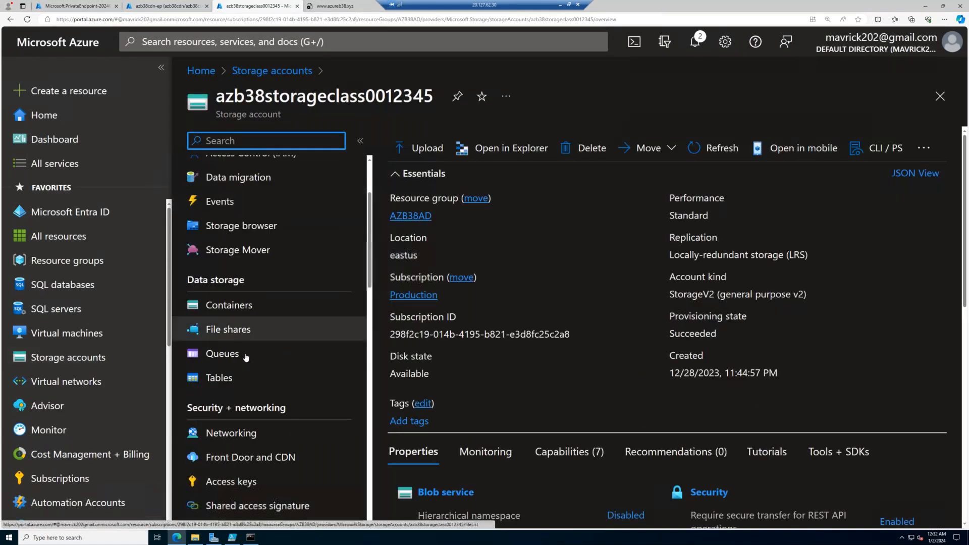
{"action": "left_click", "coordinate": [244, 355]}
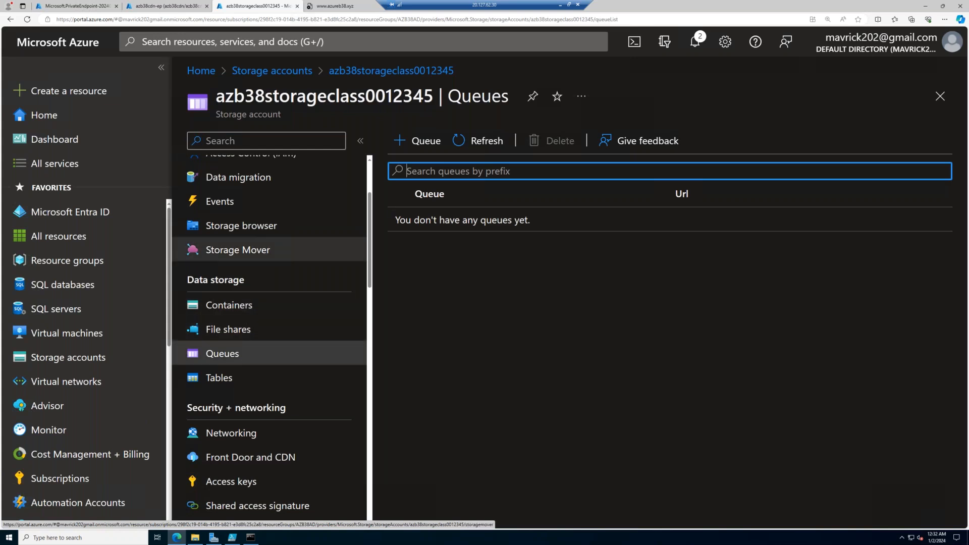
{"action": "left_click", "coordinate": [418, 141]}
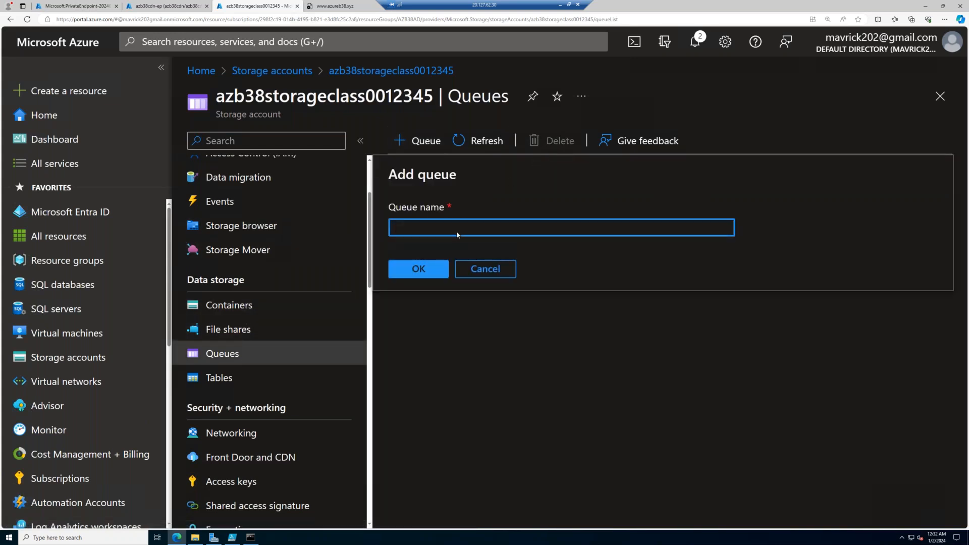
{"action": "type", "text": "appq-deta"}
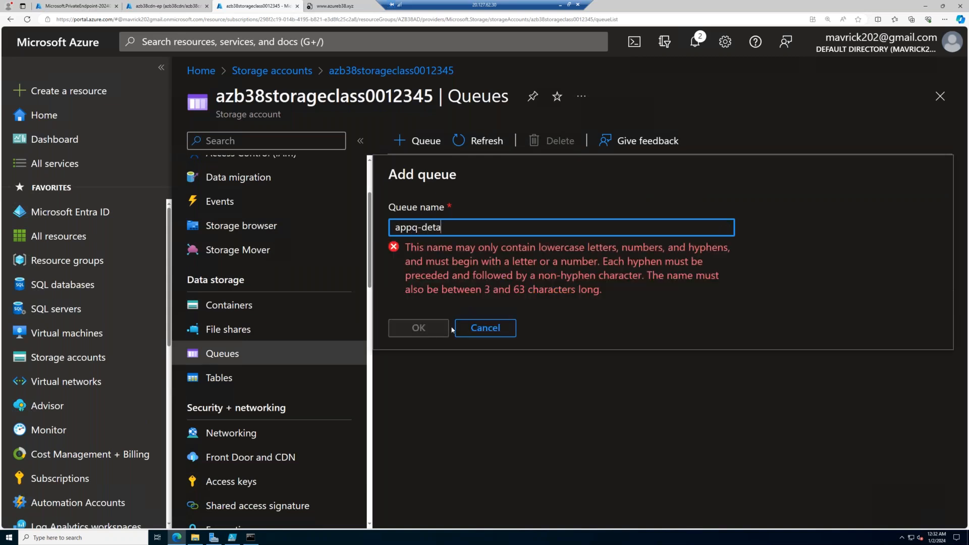
{"action": "left_click", "coordinate": [414, 268]}
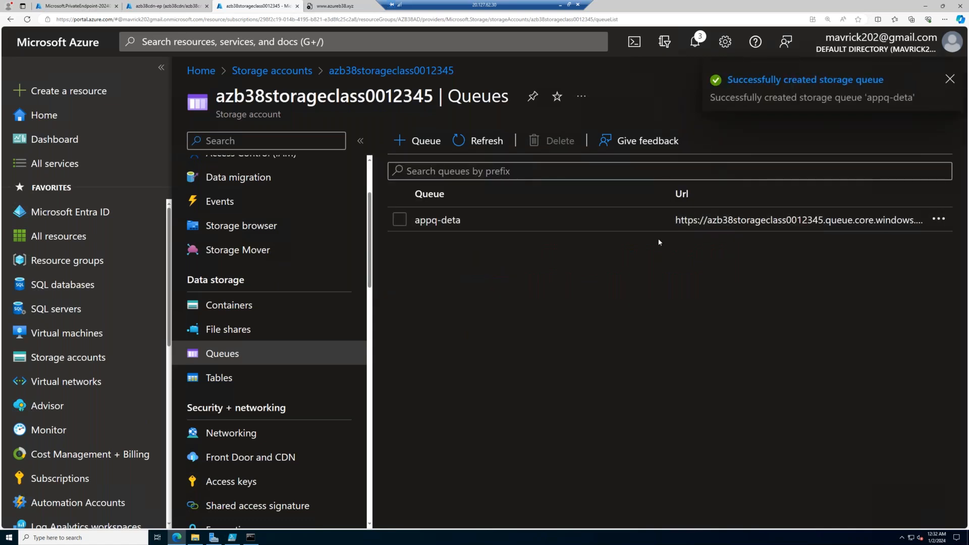
- Add a table named gameplan to azb38storageclass0012345 and review the account's queue and table lists
{"action": "left_click", "coordinate": [241, 380]}
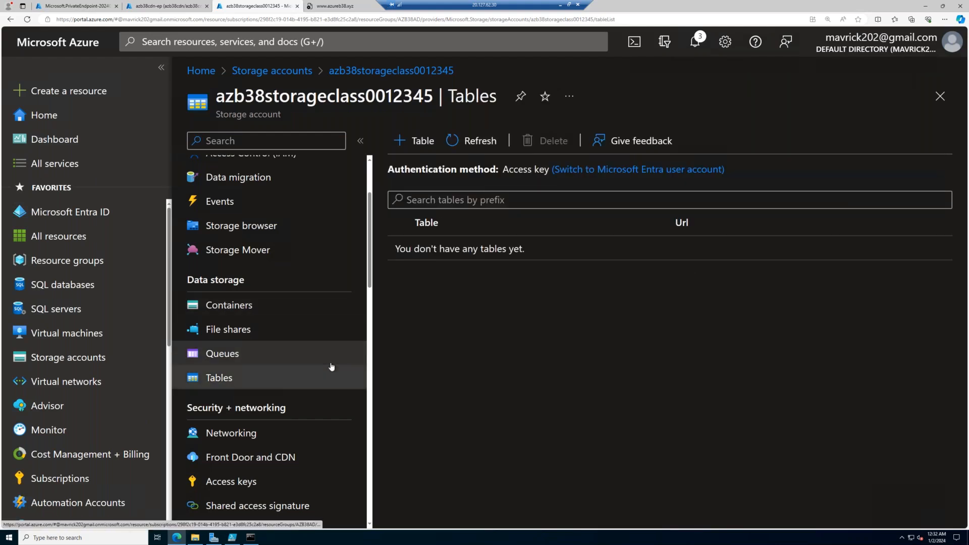
{"action": "left_click", "coordinate": [422, 150]}
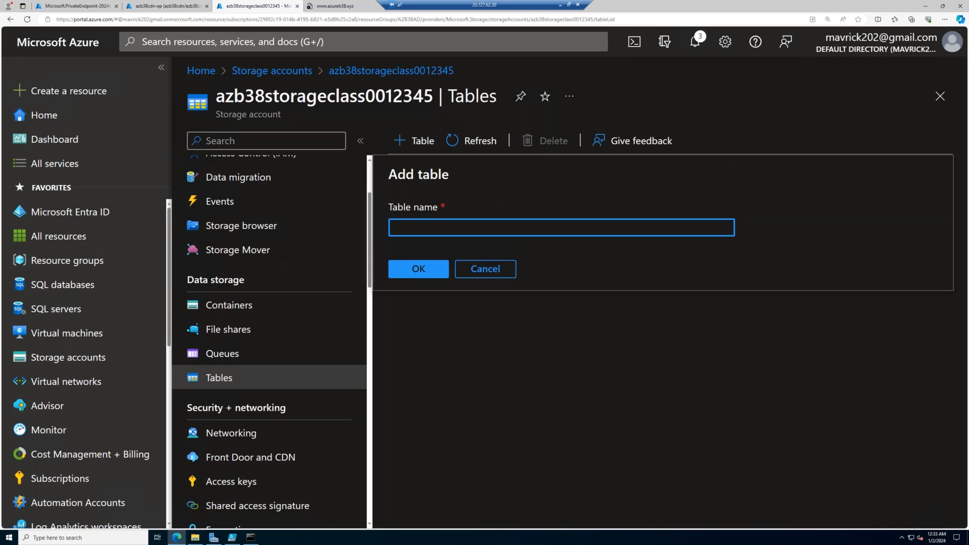
{"action": "type", "text": "gameplabn"}
{"action": "key", "text": "BackSpace"}
{"action": "key", "text": "BackSpace"}
{"action": "type", "text": "n"}
{"action": "left_click", "coordinate": [411, 267]}
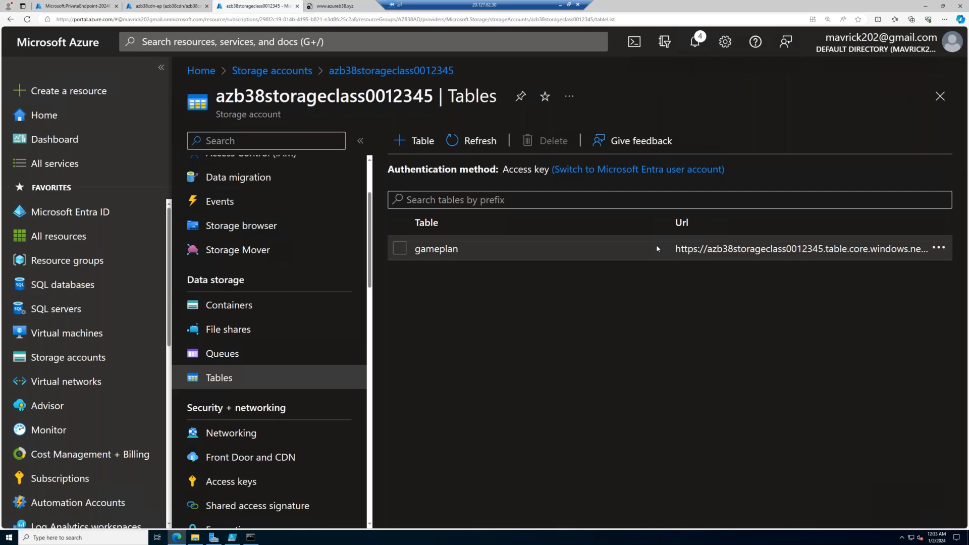
{"action": "left_click", "coordinate": [267, 355]}
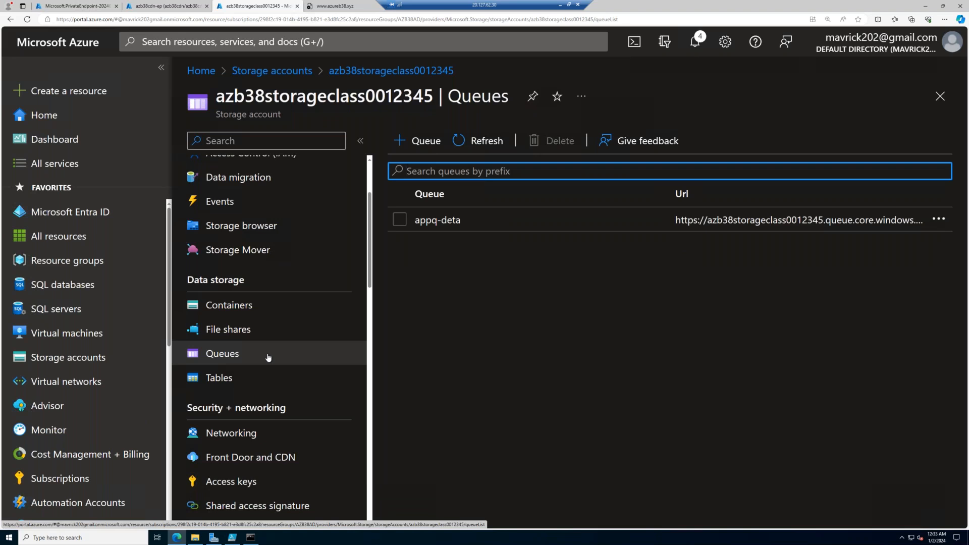
{"action": "left_click", "coordinate": [249, 376]}
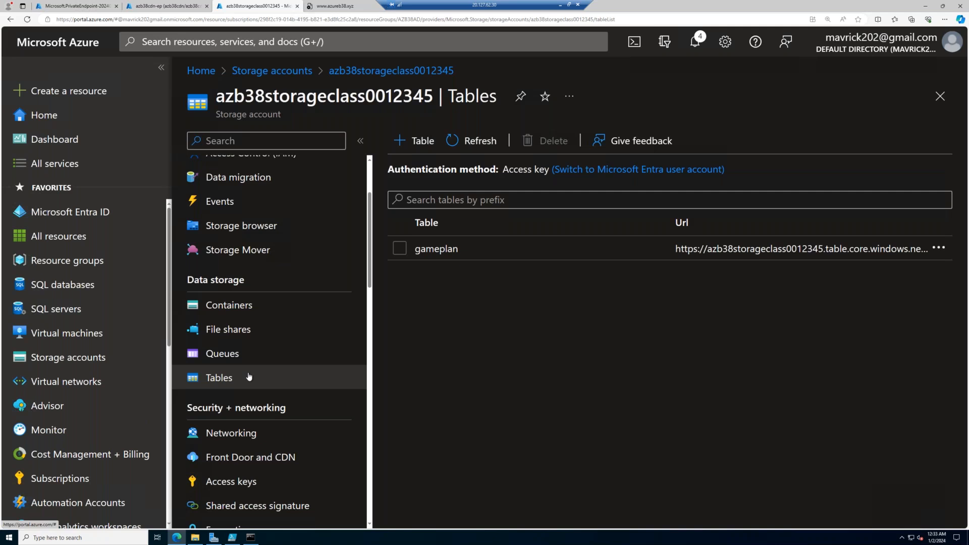
- Remove the azurecdn-ep and ns-ep private endpoint connections from azb38storageclass0012345's networking settings
{"action": "left_click", "coordinate": [243, 433]}
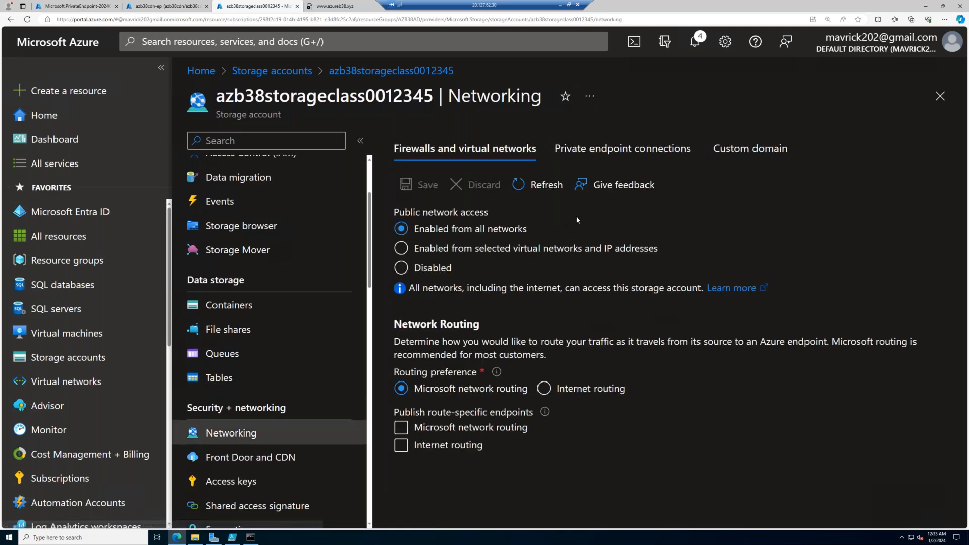
{"action": "left_click", "coordinate": [642, 152]}
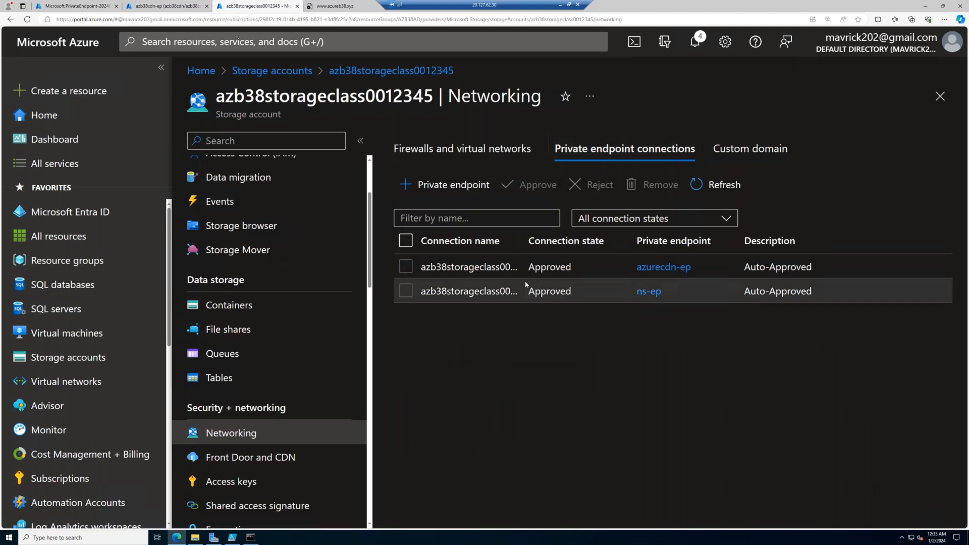
{"action": "left_click", "coordinate": [406, 240]}
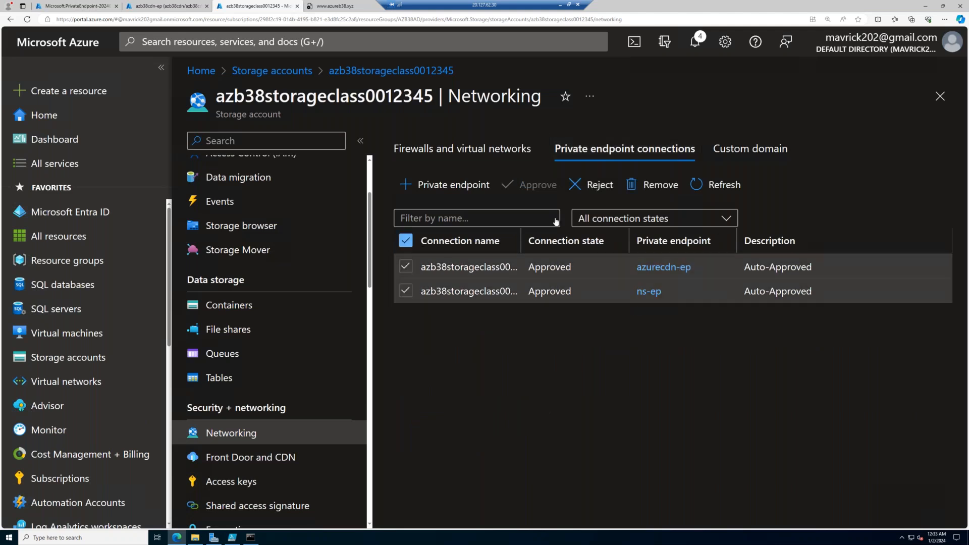
{"action": "left_click", "coordinate": [661, 189]}
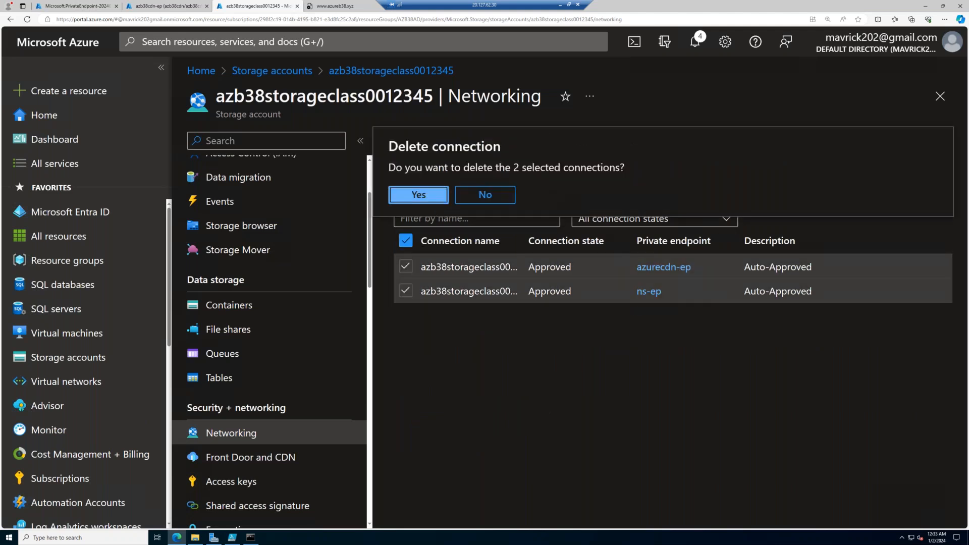
{"action": "left_click", "coordinate": [420, 193]}
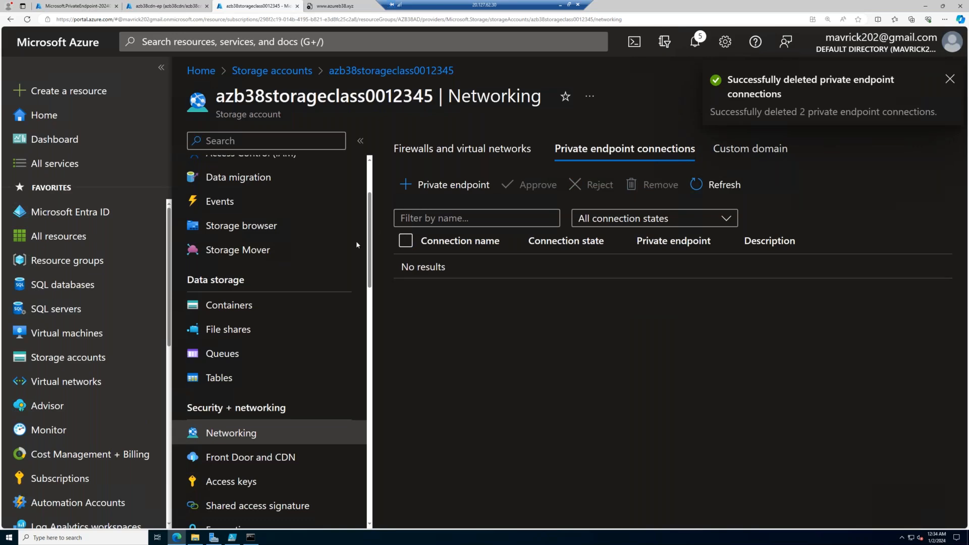
- Delete the AZB38AD-vNET1 virtual network link from the privatelink.file.core.windows.net private DNS zone in resource group AZB38AD
{"action": "scroll", "coordinate": [313, 248], "scroll_direction": "up", "scroll_amount": 3}
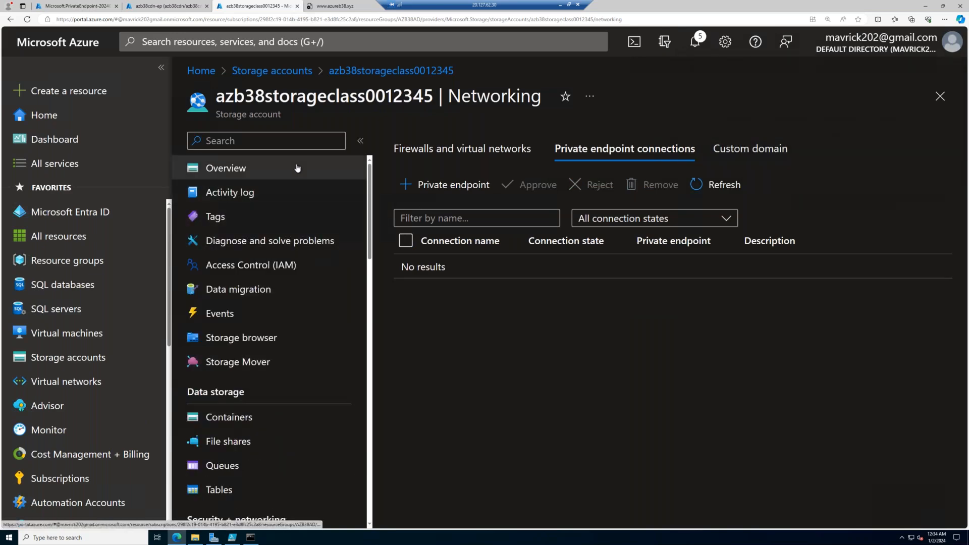
{"action": "left_click", "coordinate": [356, 168]}
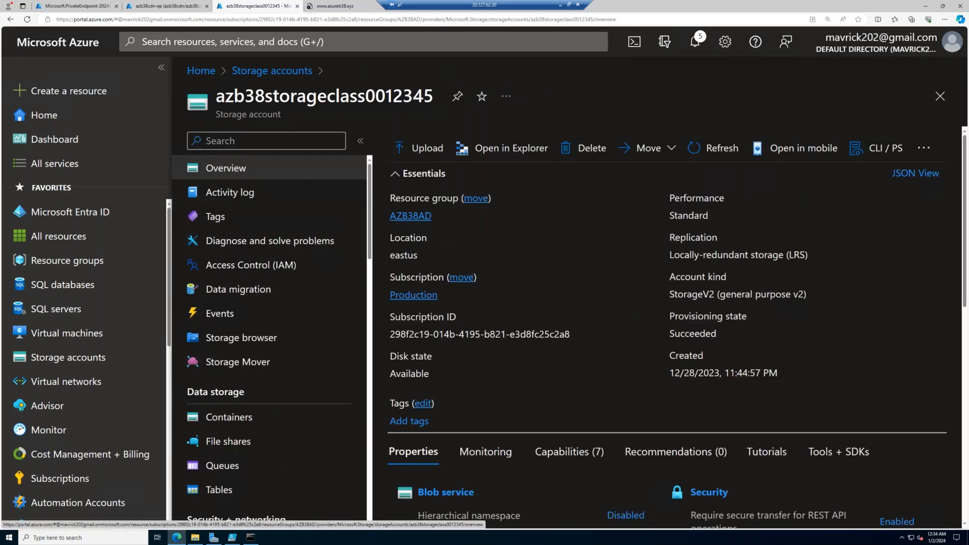
{"action": "left_click", "coordinate": [410, 216]}
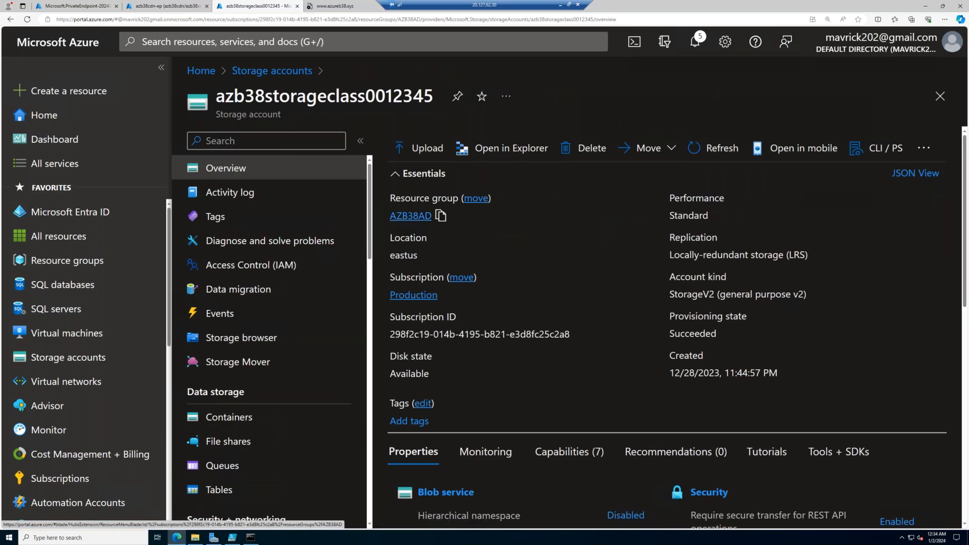
{"action": "scroll", "coordinate": [554, 429], "scroll_direction": "down", "scroll_amount": 5}
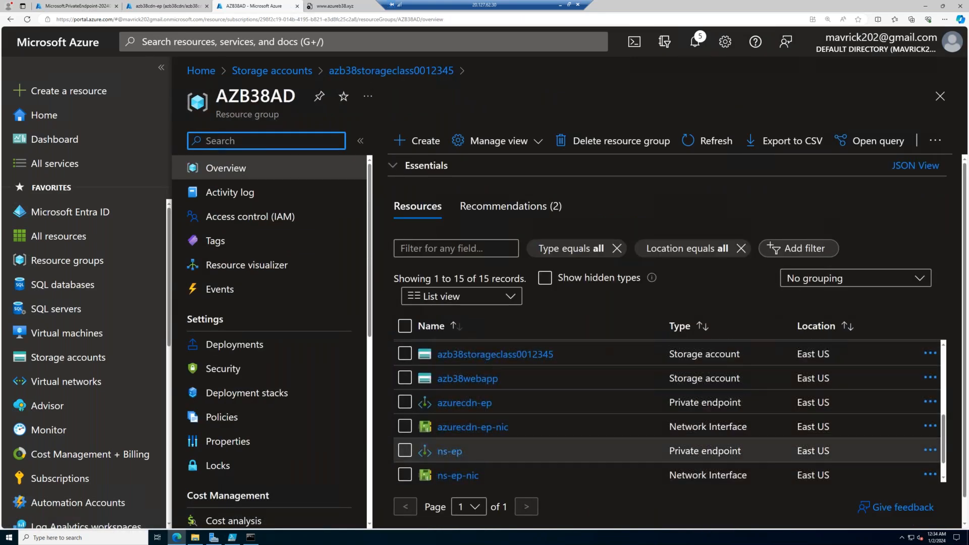
{"action": "scroll", "coordinate": [666, 449], "scroll_direction": "down", "scroll_amount": 1}
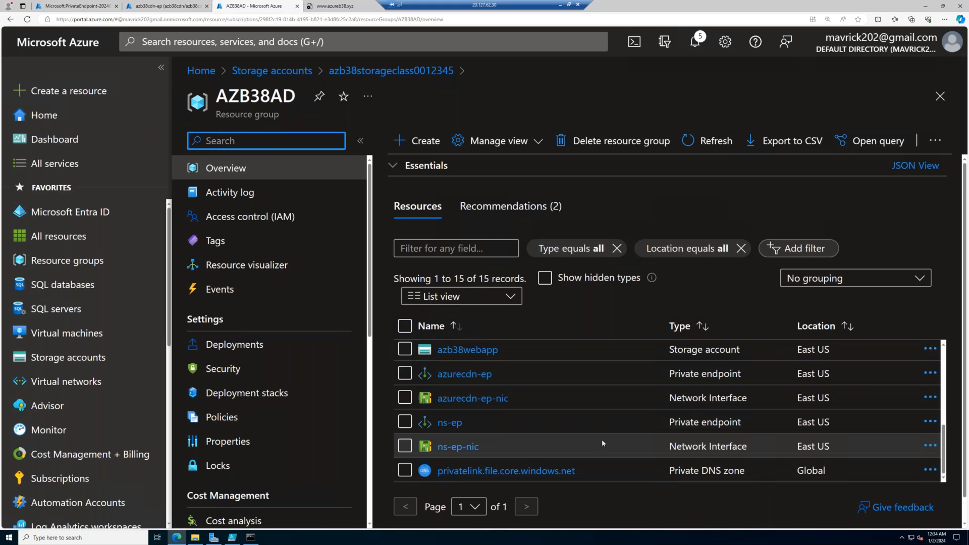
{"action": "left_click", "coordinate": [571, 471]}
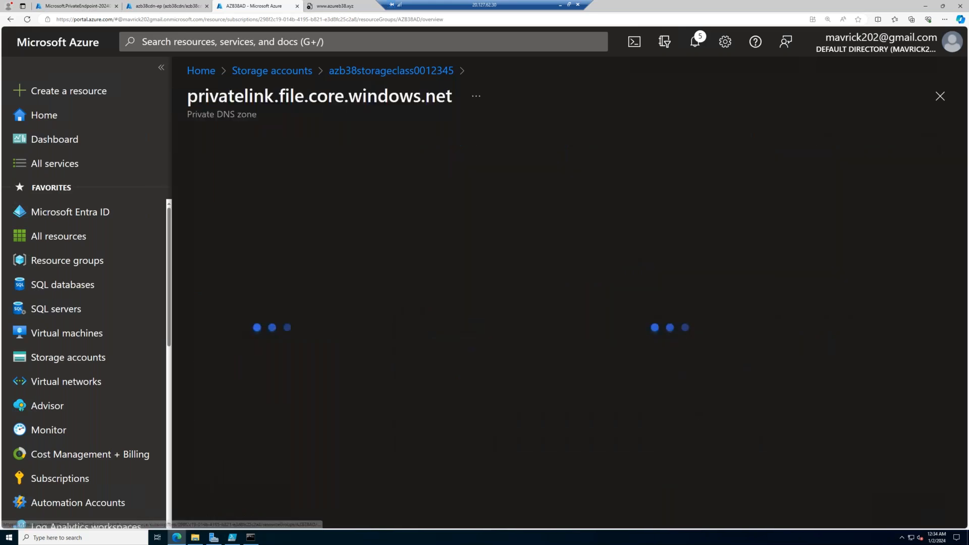
{"action": "left_click", "coordinate": [349, 327]}
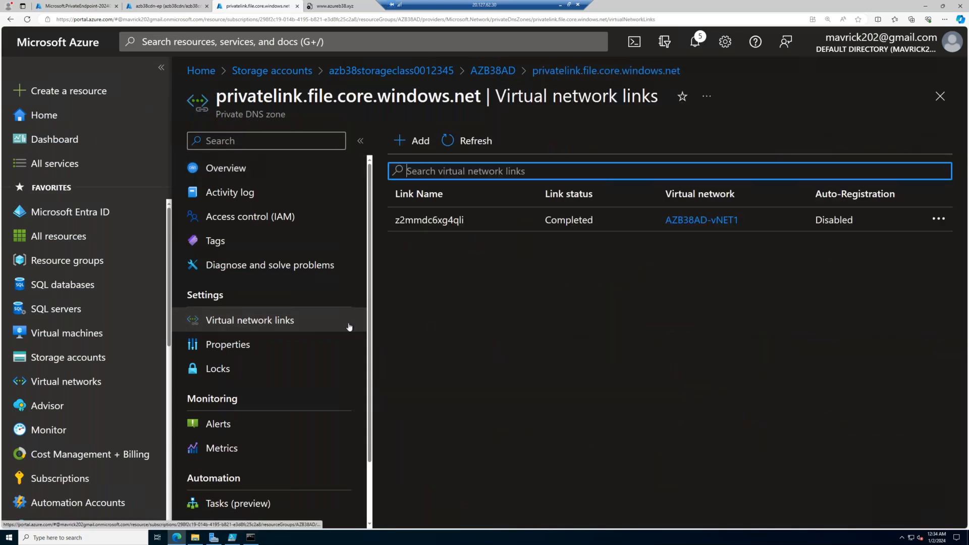
{"action": "left_click", "coordinate": [937, 220]}
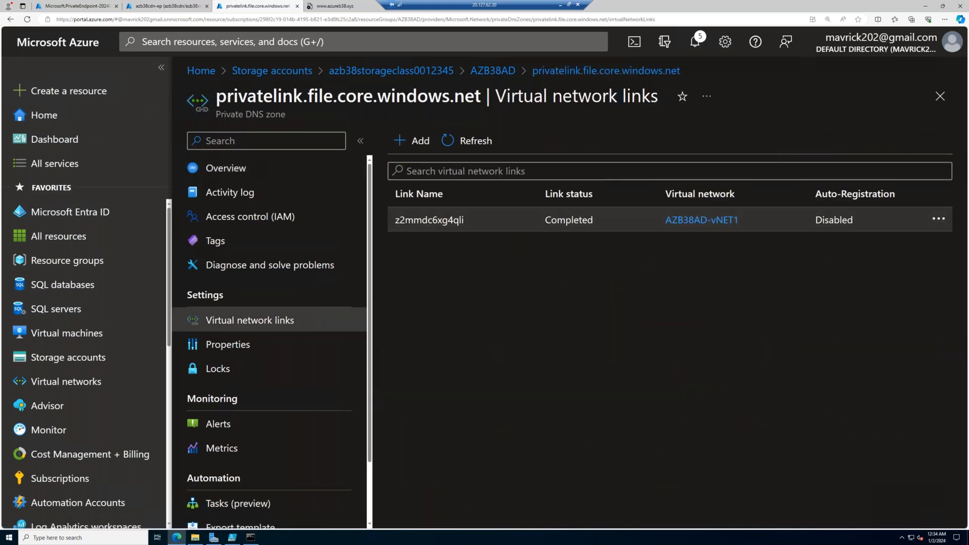
{"action": "left_click", "coordinate": [822, 256]}
{"action": "left_click", "coordinate": [457, 322]}
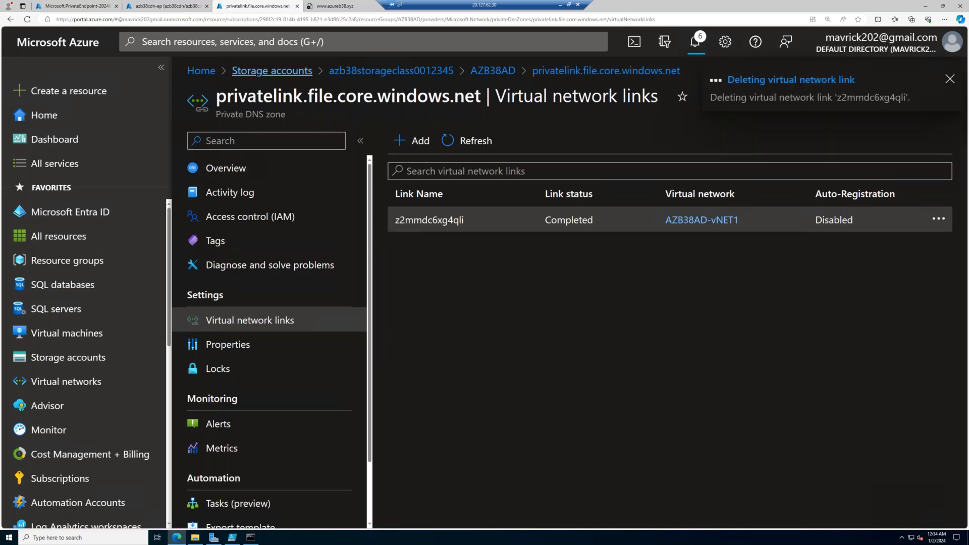
- Delete the AZB38NFS-vNET1 virtual network link from the privatelink.file.core.windows.net zone in azb38nfs's resource group, AZB38NFS
{"action": "left_click", "coordinate": [272, 71]}
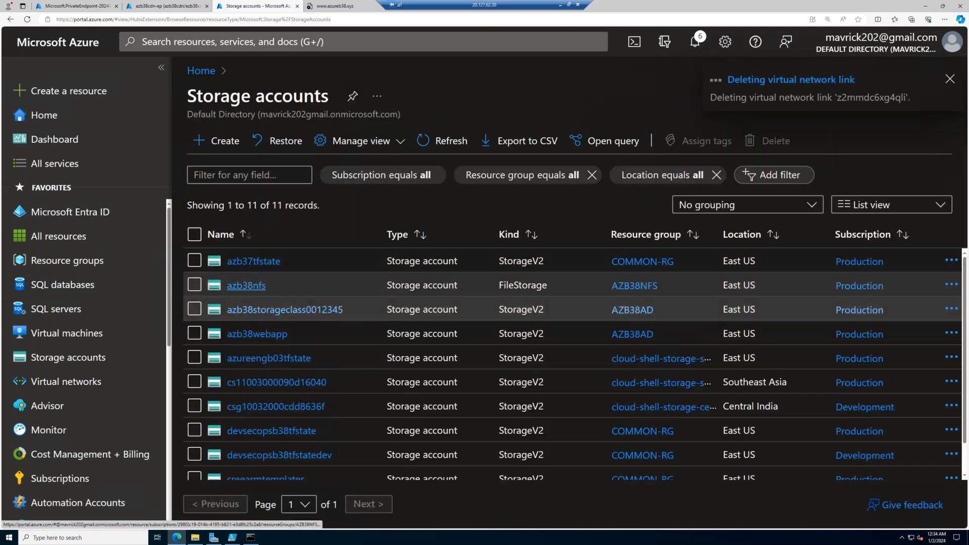
{"action": "left_click", "coordinate": [232, 300]}
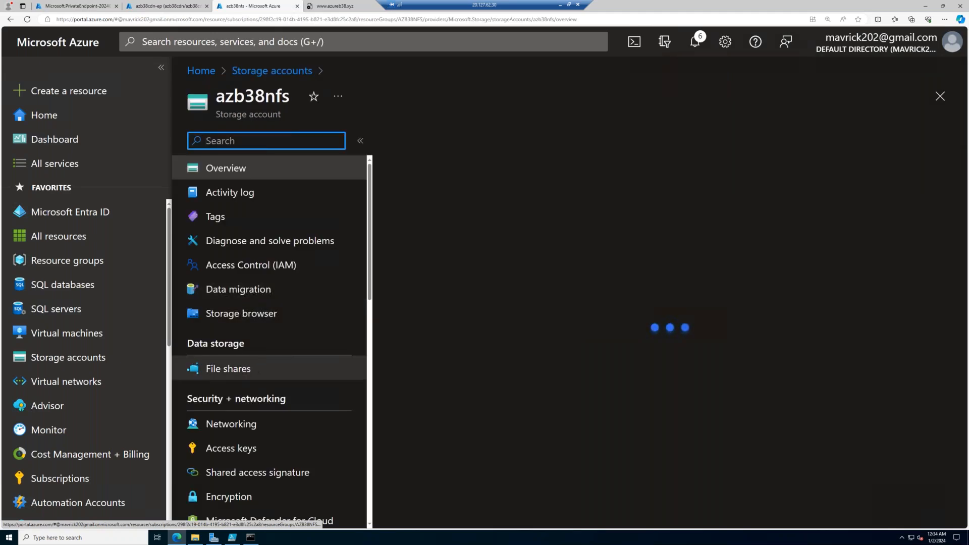
{"action": "left_click", "coordinate": [412, 216]}
{"action": "scroll", "coordinate": [598, 378], "scroll_direction": "down", "scroll_amount": 3}
{"action": "scroll", "coordinate": [586, 392], "scroll_direction": "down", "scroll_amount": 5}
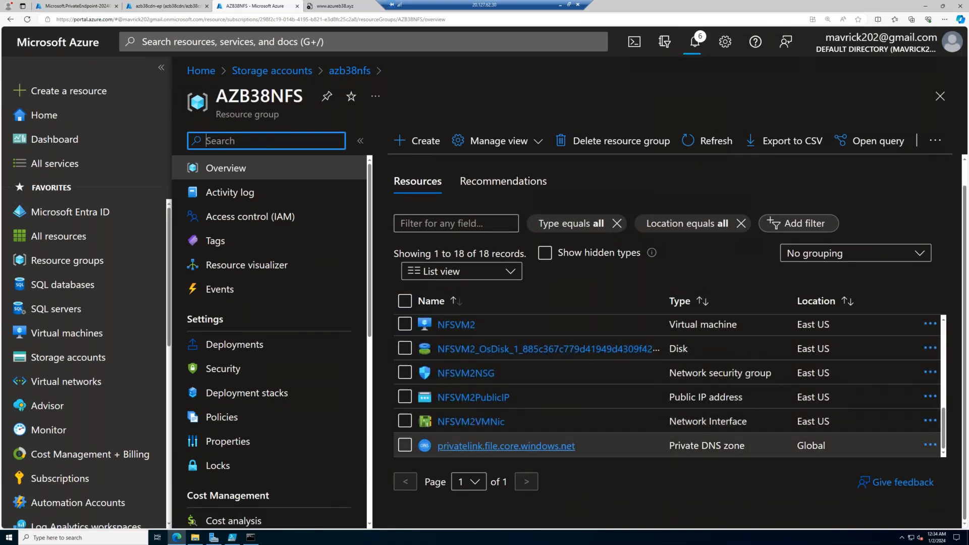
{"action": "left_click", "coordinate": [552, 443]}
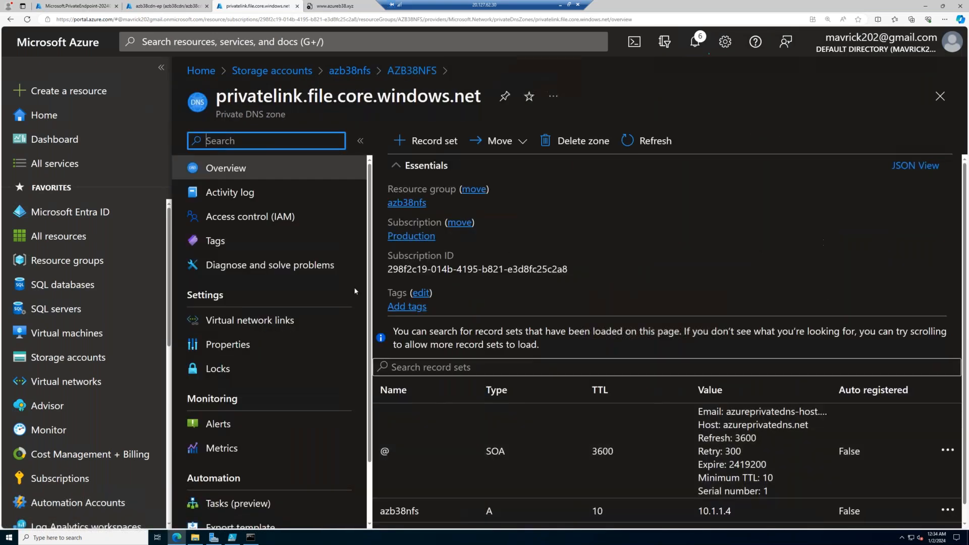
{"action": "left_click", "coordinate": [277, 327]}
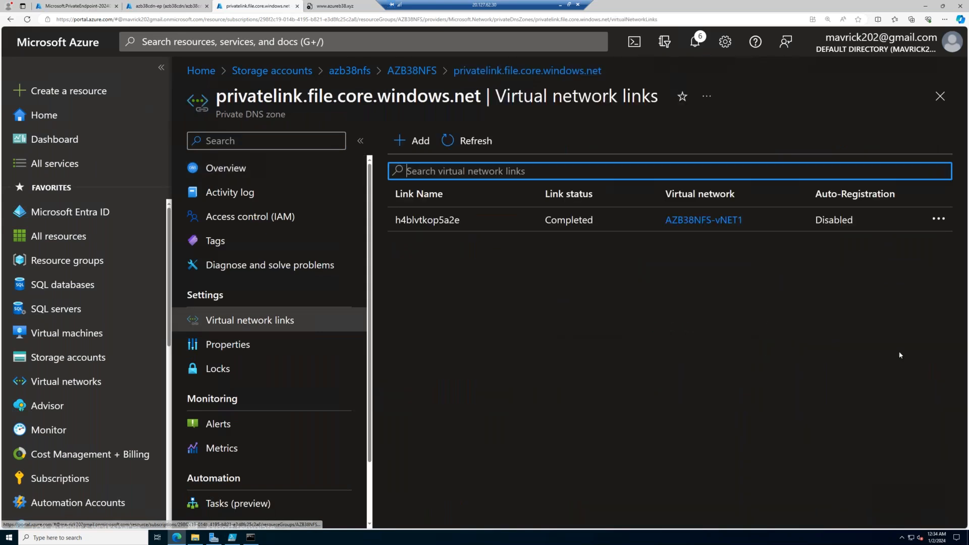
{"action": "left_click", "coordinate": [938, 219]}
{"action": "left_click", "coordinate": [812, 252]}
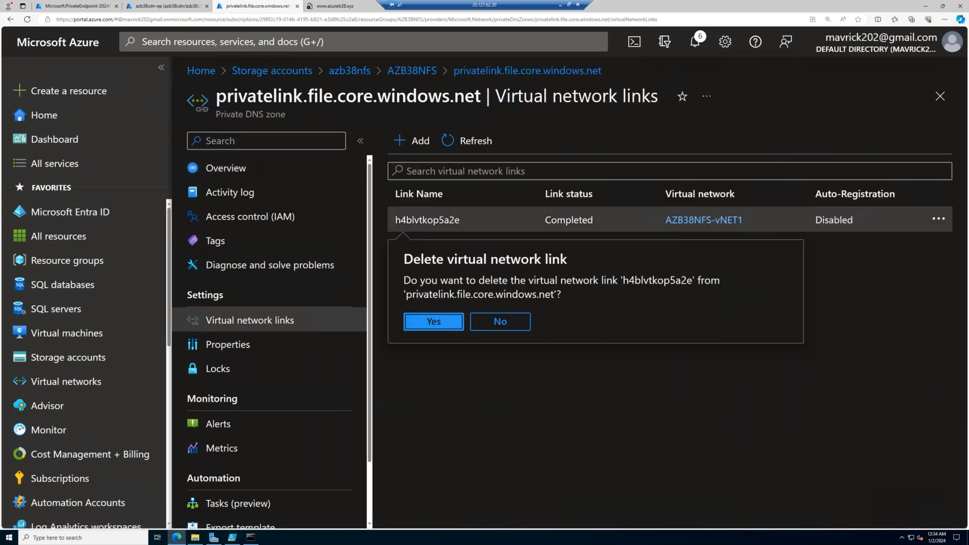
{"action": "left_click", "coordinate": [433, 321]}
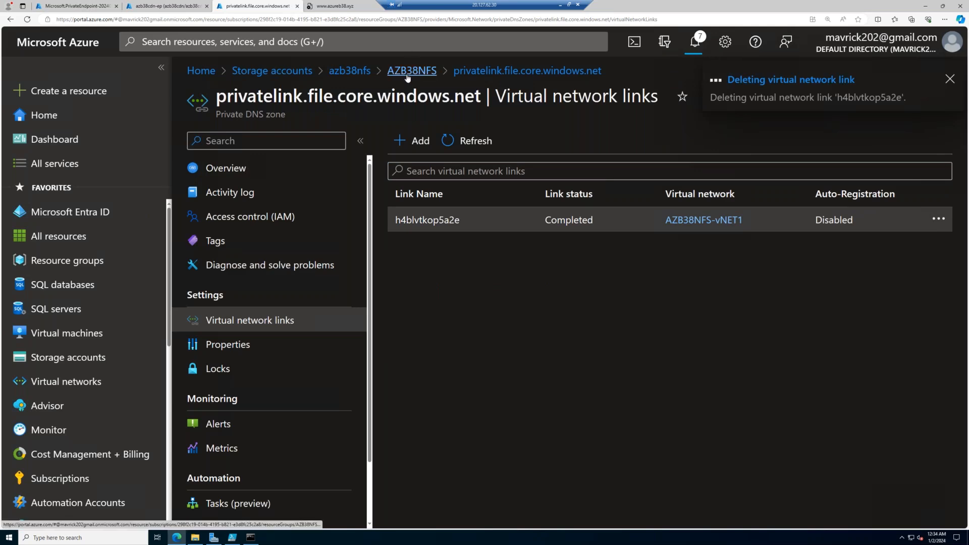
- Open the AZB38AD resource group that contains the storage account azb38storageclass0012345
{"action": "left_click", "coordinate": [282, 76]}
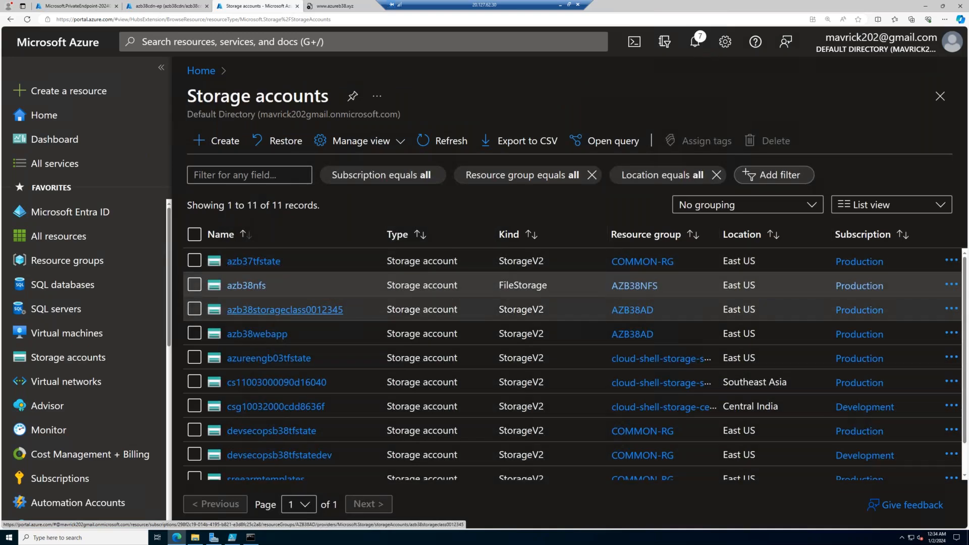
{"action": "left_click", "coordinate": [284, 309]}
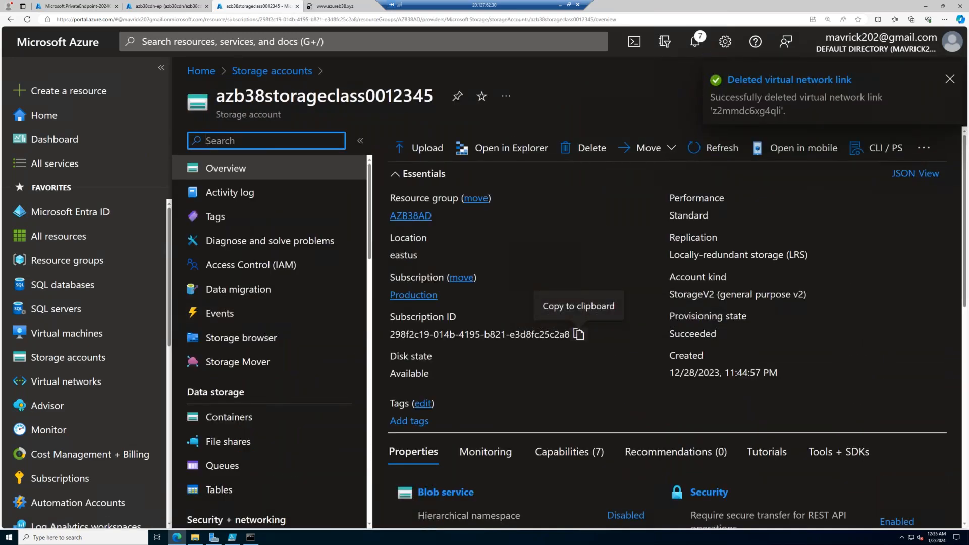
{"action": "scroll", "coordinate": [666, 328], "scroll_direction": "down", "scroll_amount": 5}
{"action": "scroll", "coordinate": [666, 328], "scroll_direction": "up", "scroll_amount": 5}
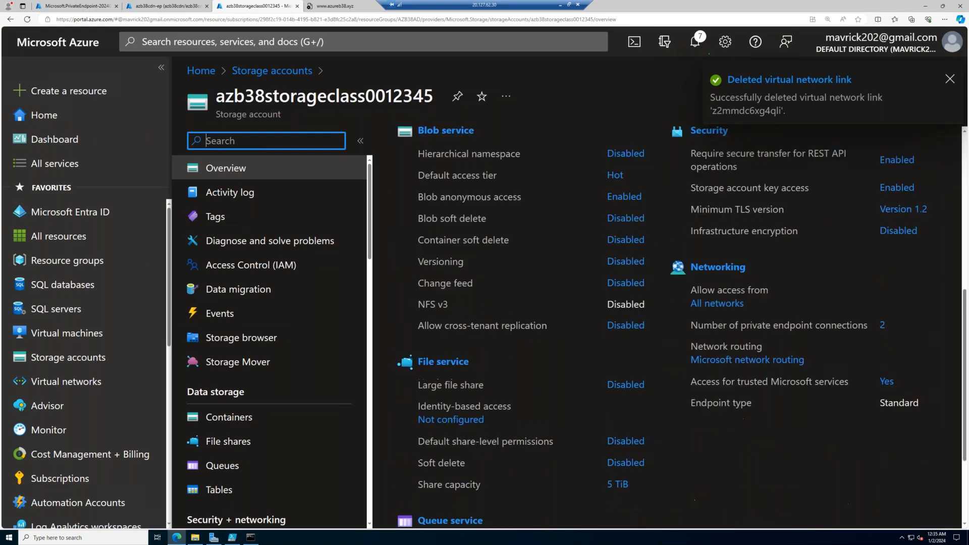
{"action": "left_click", "coordinate": [411, 216]}
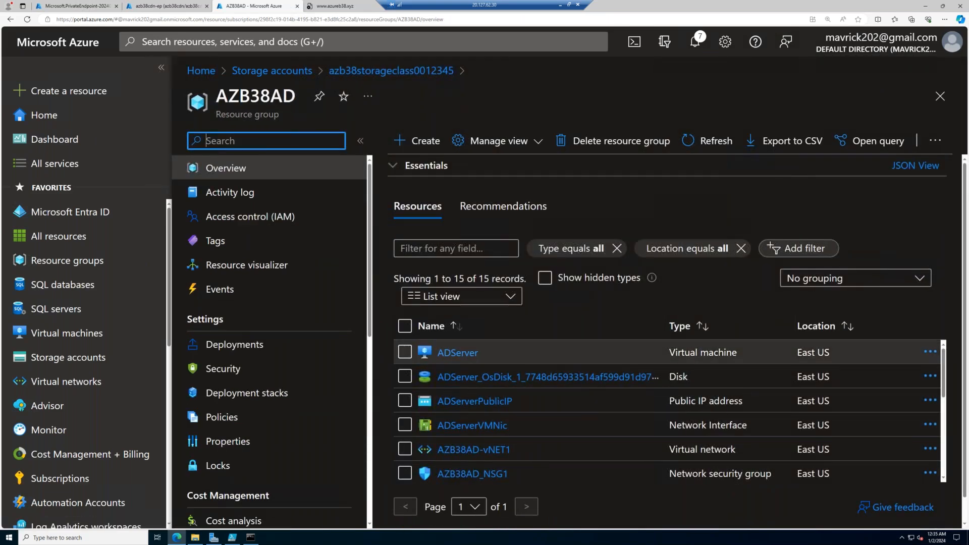
- Select the privatelink.file.core.windows.net zone, ns-ep, ns-ep-nic, azurecdn-ep and azurecdn-ep-nic in AZB38AD's resource list
{"action": "scroll", "coordinate": [456, 364], "scroll_direction": "down", "scroll_amount": 2}
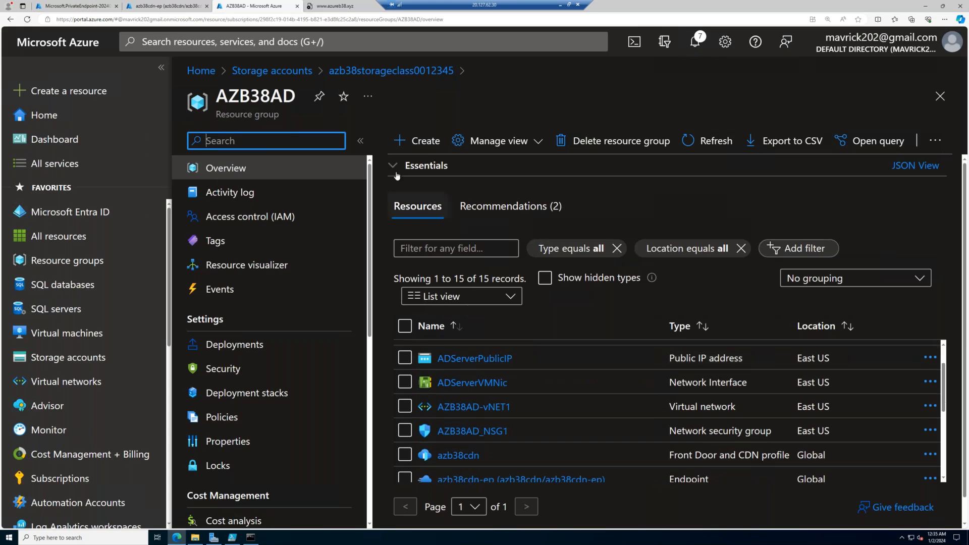
{"action": "left_click", "coordinate": [411, 166]}
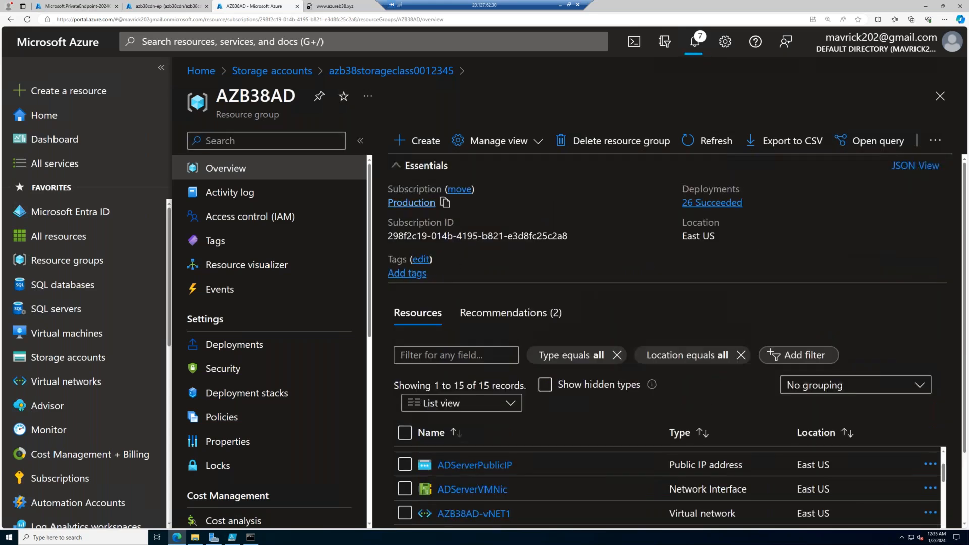
{"action": "scroll", "coordinate": [666, 343], "scroll_direction": "down", "scroll_amount": 2}
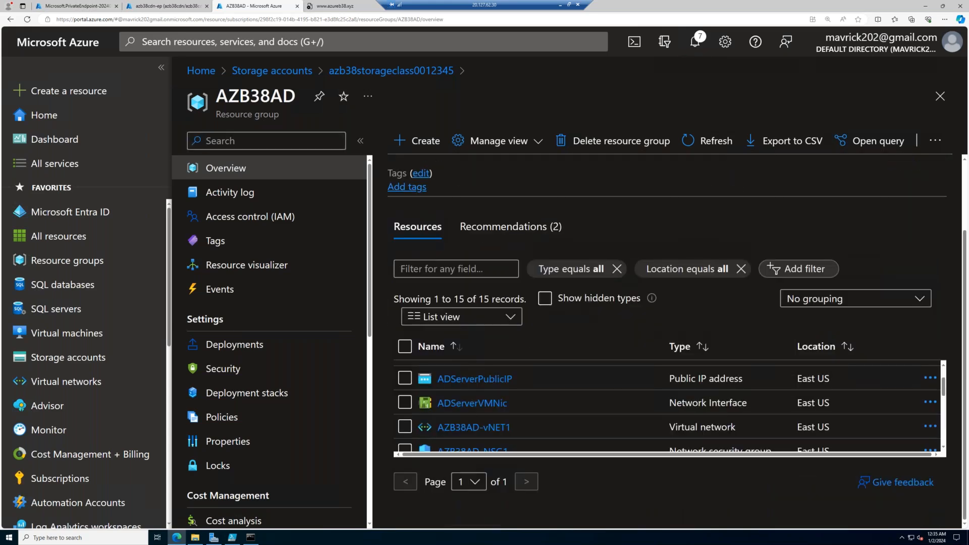
{"action": "scroll", "coordinate": [419, 225], "scroll_direction": "up", "scroll_amount": 2}
{"action": "left_click", "coordinate": [412, 166]}
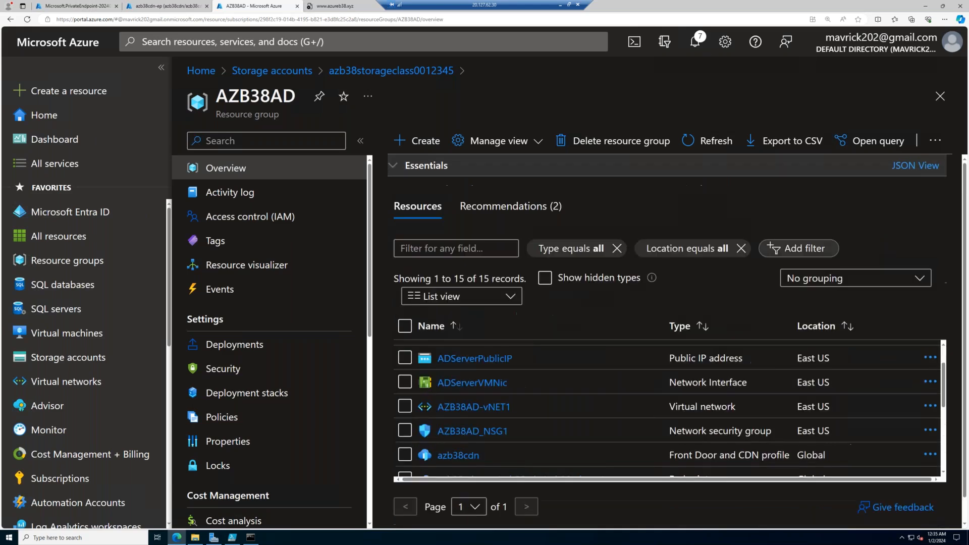
{"action": "scroll", "coordinate": [666, 409], "scroll_direction": "down", "scroll_amount": 3}
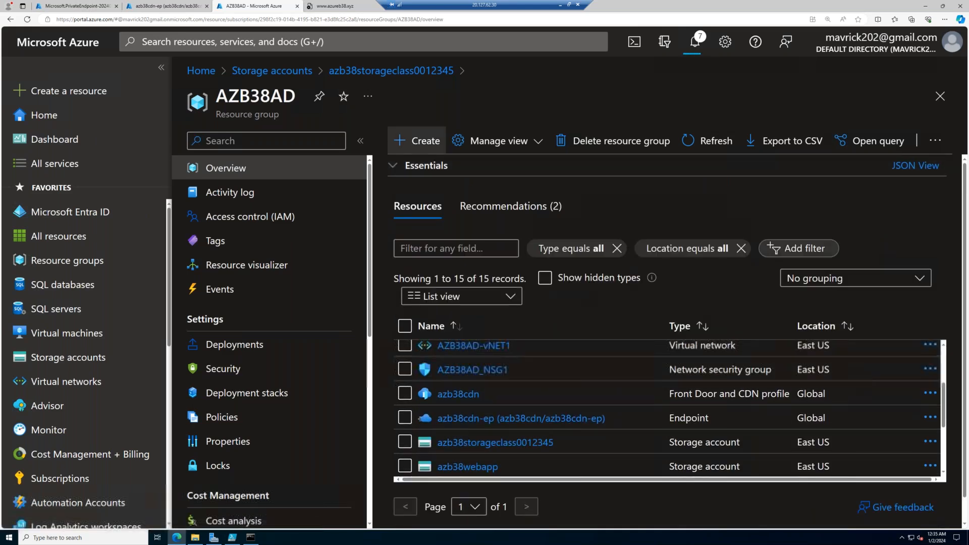
{"action": "left_click", "coordinate": [361, 142]}
{"action": "scroll", "coordinate": [504, 390], "scroll_direction": "down", "scroll_amount": 3}
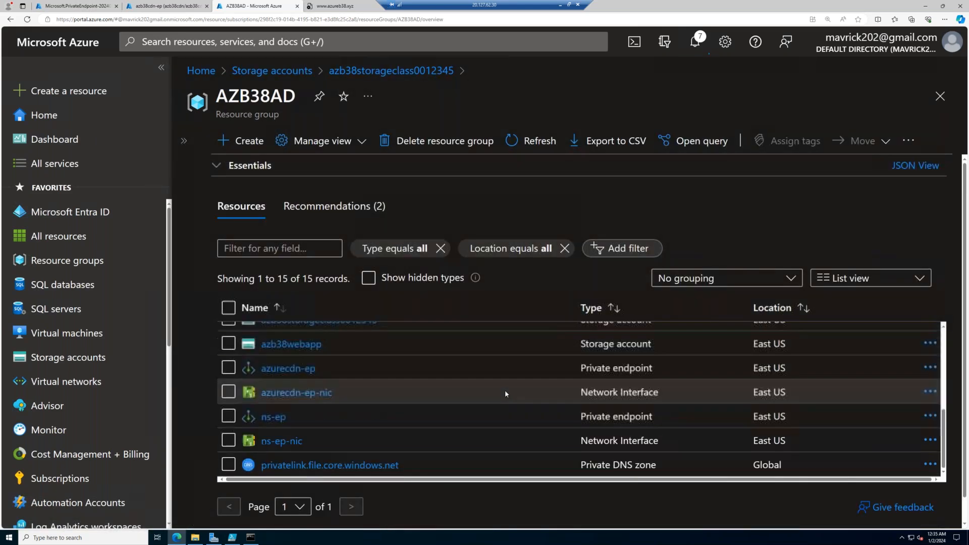
{"action": "left_click", "coordinate": [228, 464]}
{"action": "left_click", "coordinate": [228, 440]}
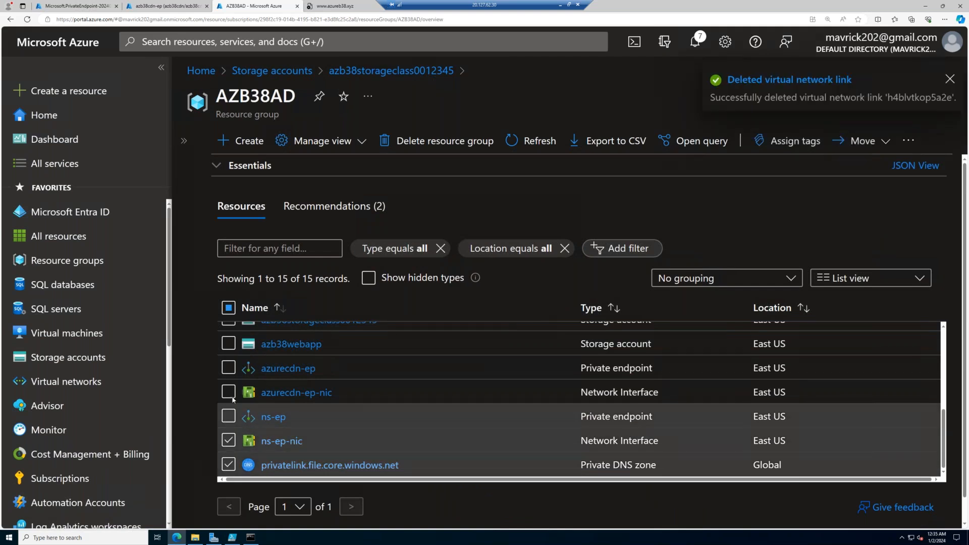
{"action": "left_click", "coordinate": [228, 416]}
{"action": "left_click", "coordinate": [228, 392]}
{"action": "left_click", "coordinate": [228, 367]}
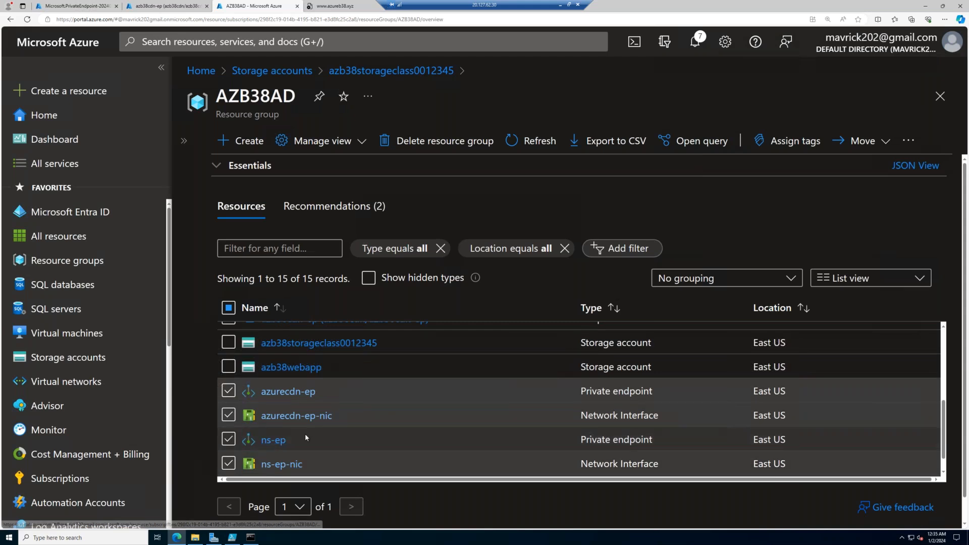
- Add storage accounts azb38storageclass0012345 and azb38webapp, the azb38cdn-ep endpoint and the azb38cdn profile to the selection
{"action": "scroll", "coordinate": [305, 436], "scroll_direction": "up", "scroll_amount": 1}
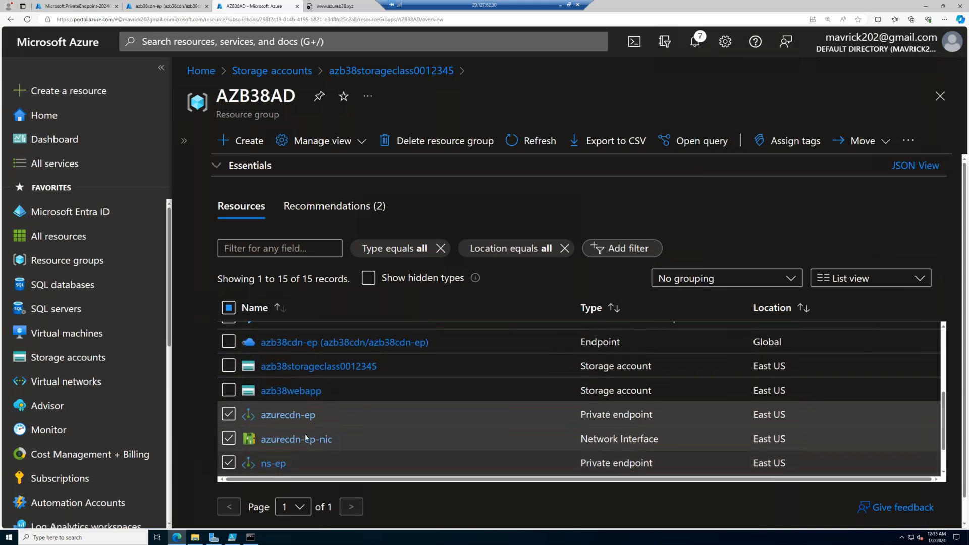
{"action": "left_click", "coordinate": [231, 368]}
{"action": "left_click", "coordinate": [229, 394]}
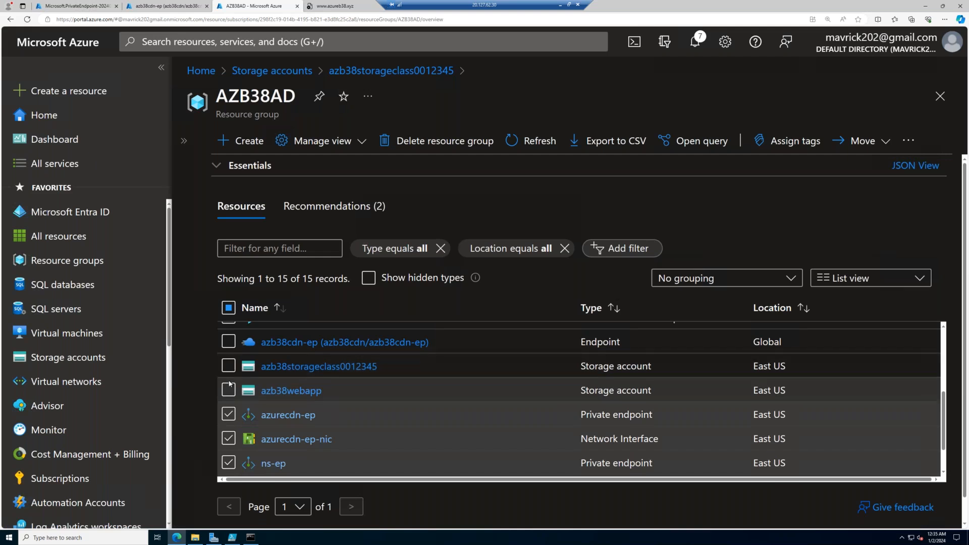
{"action": "scroll", "coordinate": [229, 399], "scroll_direction": "up", "scroll_amount": 1}
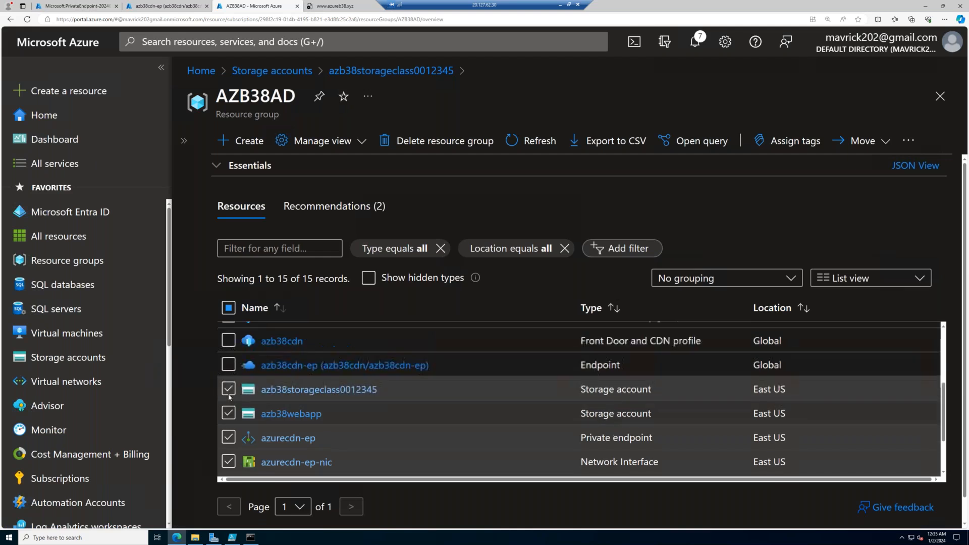
{"action": "left_click", "coordinate": [229, 363]}
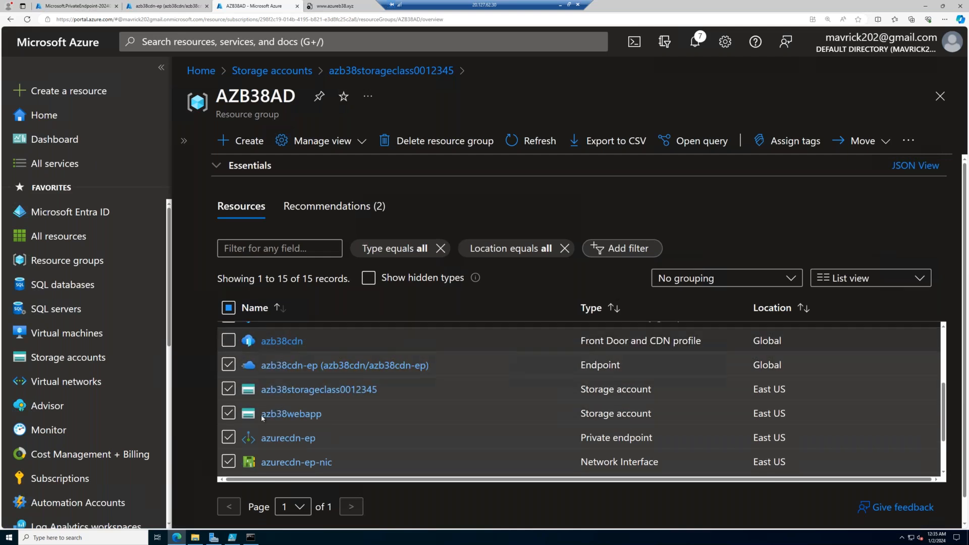
{"action": "left_click", "coordinate": [229, 341]}
{"action": "scroll", "coordinate": [252, 399], "scroll_direction": "up", "scroll_amount": 1}
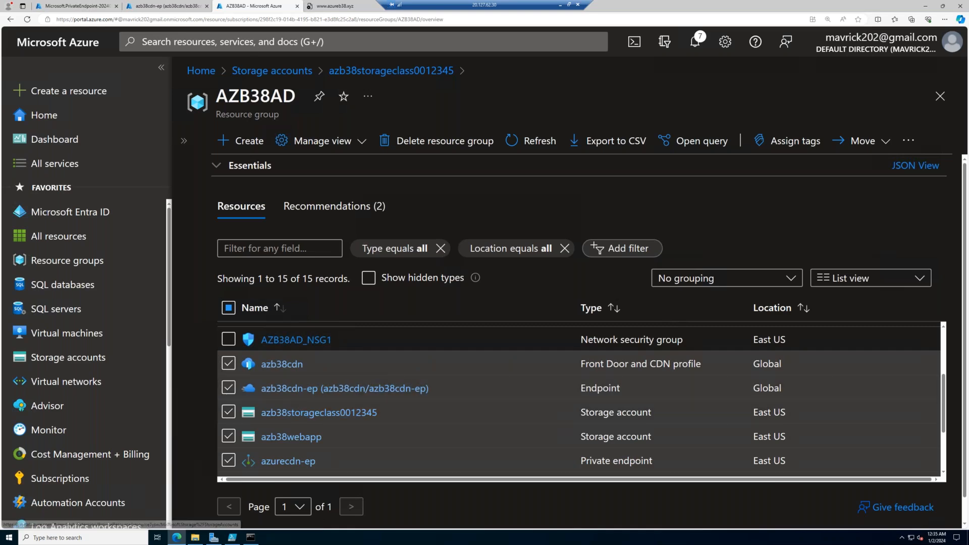
- Switch to the local browser outside the remote session and delete the cdnverify.www record set from the azureb38.xyz DNS zone
{"action": "left_click", "coordinate": [560, 8]}
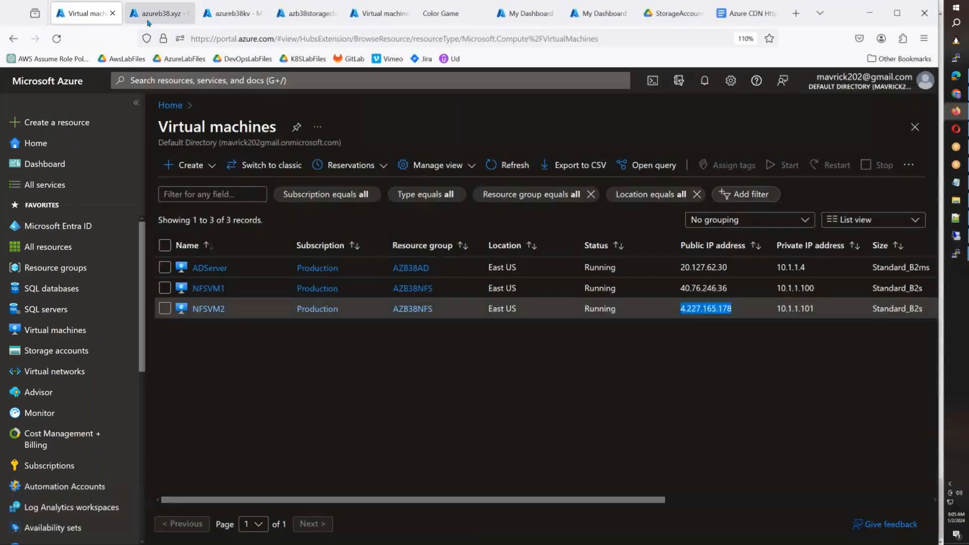
{"action": "left_click", "coordinate": [149, 21]}
{"action": "left_click", "coordinate": [919, 514]}
{"action": "left_click", "coordinate": [849, 526]}
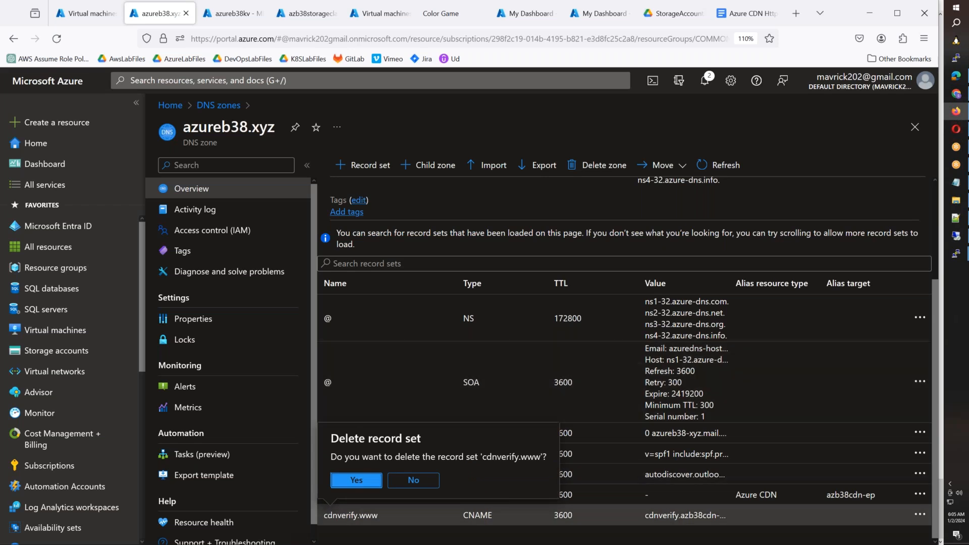
{"action": "left_click", "coordinate": [353, 483]}
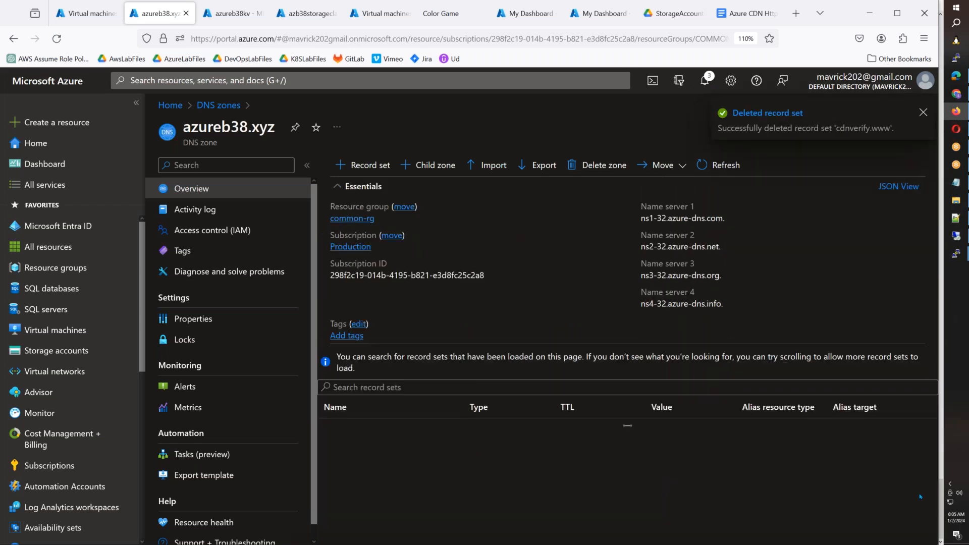
- Delete the www CNAME record set from the azureb38.xyz DNS zone and refresh the zone's record list
{"action": "left_click", "coordinate": [920, 514]}
{"action": "left_click", "coordinate": [882, 531]}
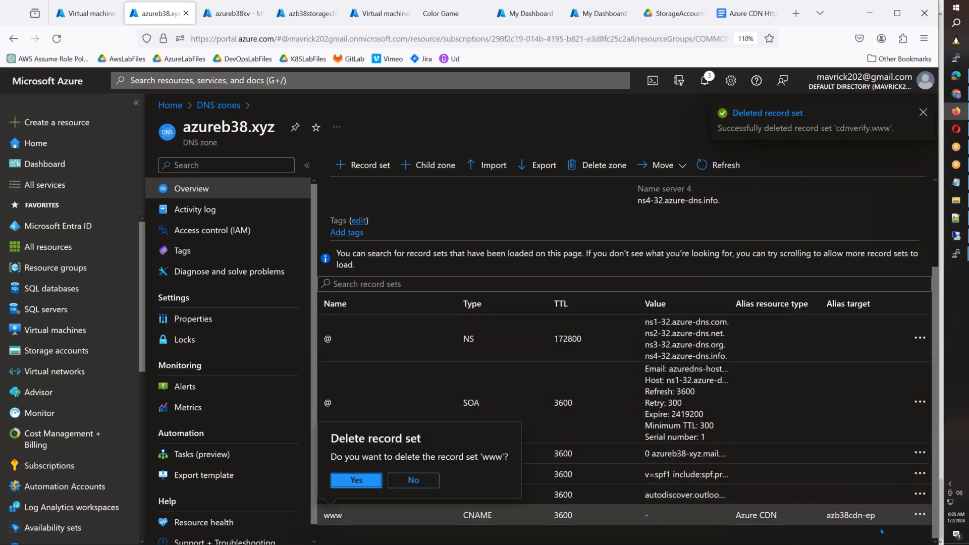
{"action": "left_click", "coordinate": [356, 481]}
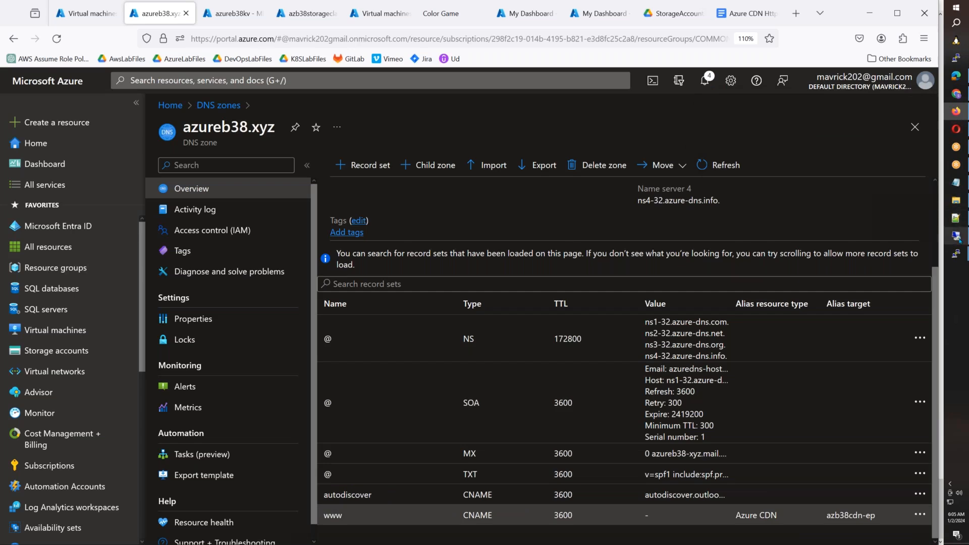
{"action": "left_click", "coordinate": [713, 165]}
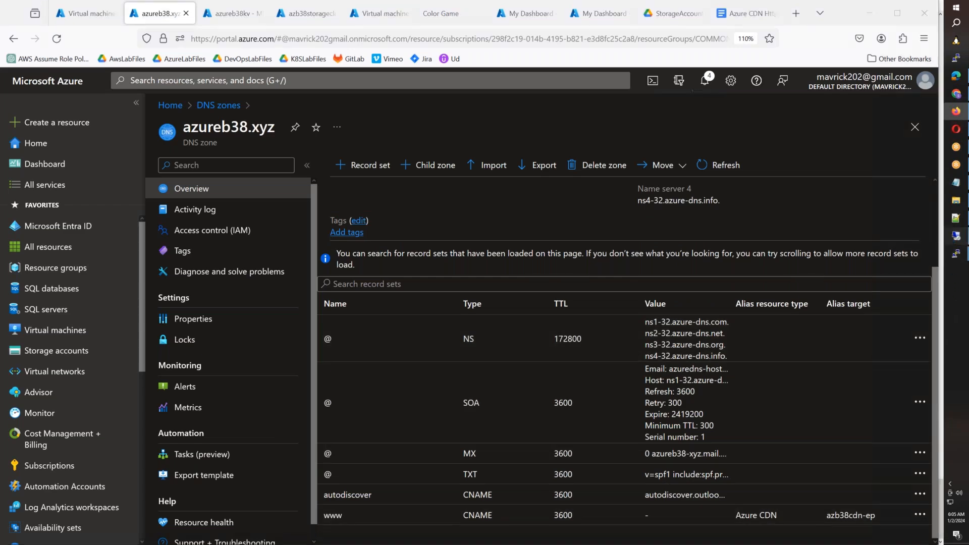
- Return to the remote session and permanently delete the selected AZB38AD resources, entering "delete" as confirmation
{"action": "left_click", "coordinate": [955, 253]}
{"action": "left_click", "coordinate": [908, 141]}
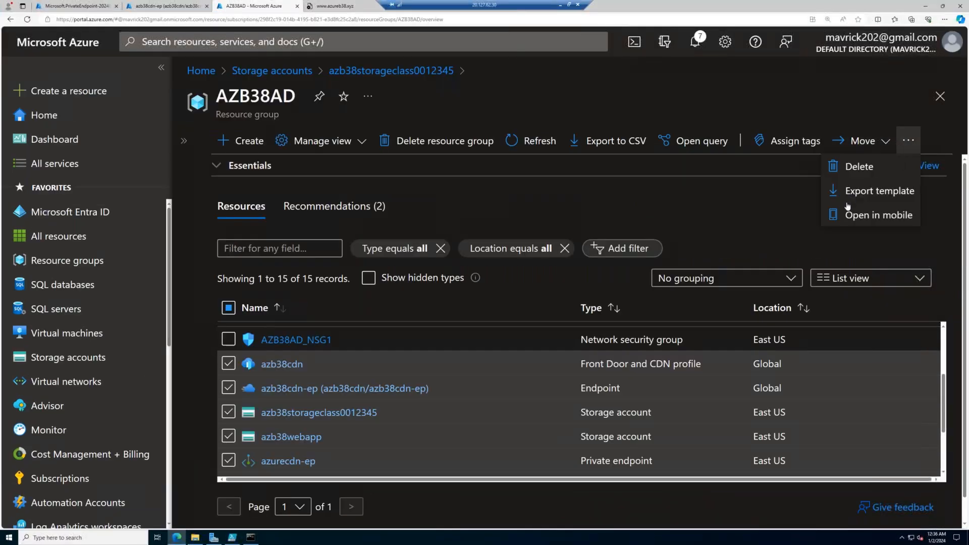
{"action": "left_click", "coordinate": [857, 167]}
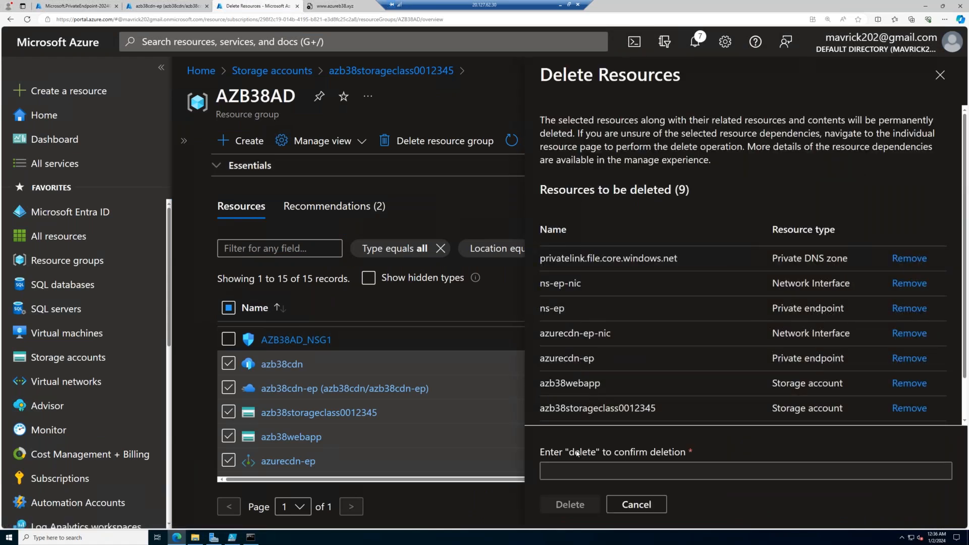
{"action": "left_click", "coordinate": [577, 472]}
{"action": "type", "text": "delete"}
{"action": "left_click", "coordinate": [570, 504]}
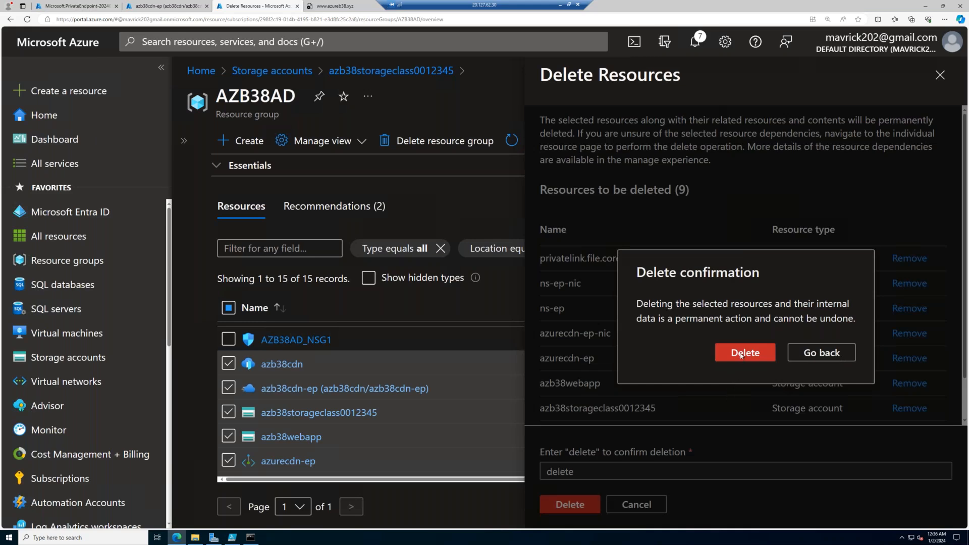
{"action": "left_click", "coordinate": [745, 352]}
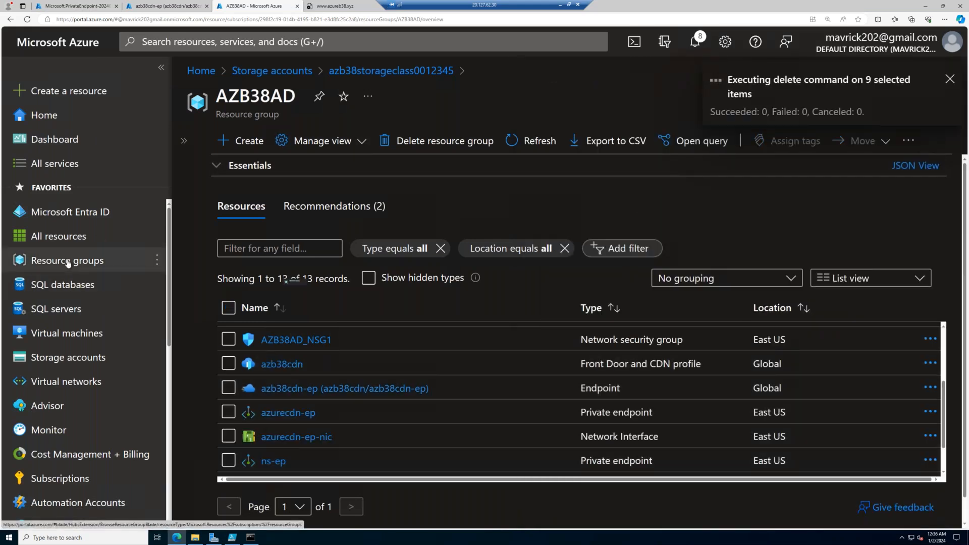
- Delete the AZB38NFS resource group with force delete applied for its virtual machines, confirming with the group's name
{"action": "left_click", "coordinate": [68, 261]}
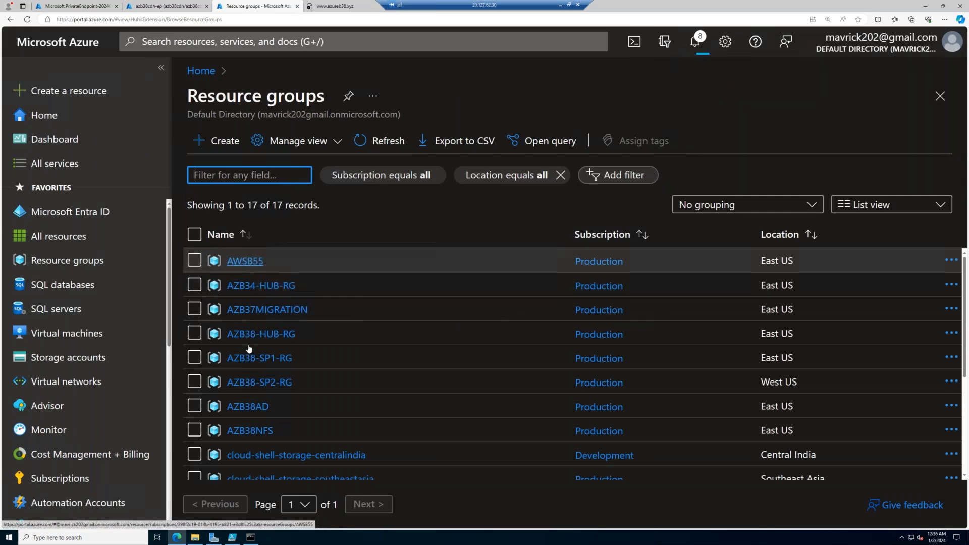
{"action": "left_click", "coordinate": [251, 430]}
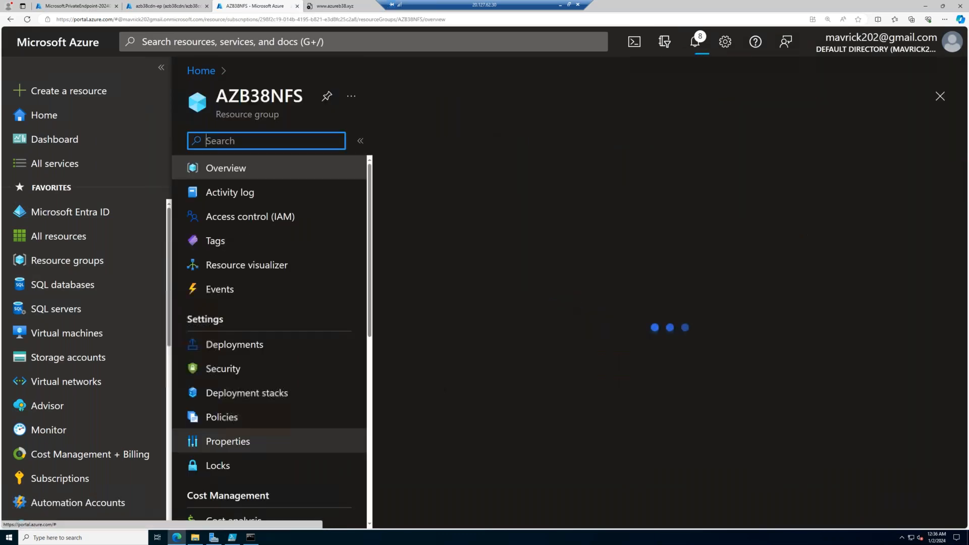
{"action": "scroll", "coordinate": [464, 378], "scroll_direction": "down", "scroll_amount": 6}
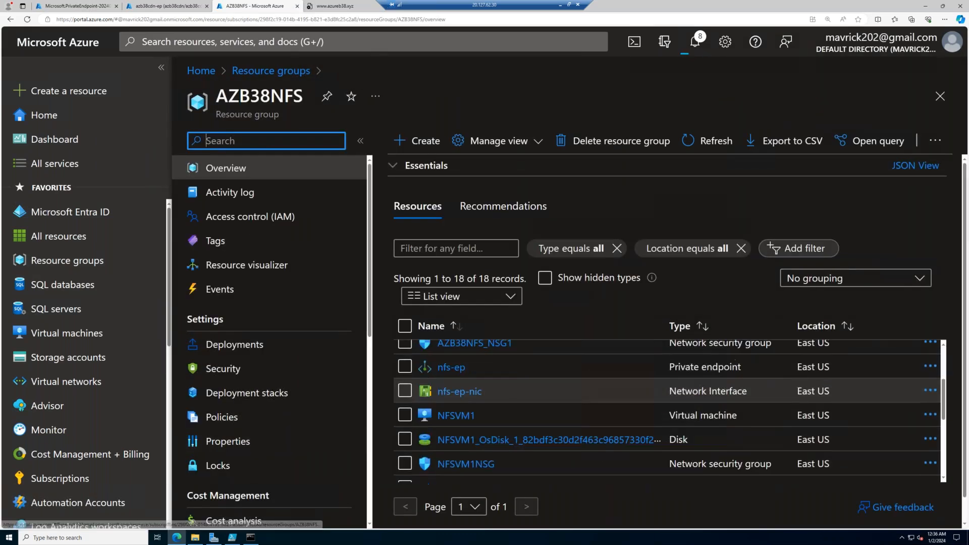
{"action": "left_click", "coordinate": [615, 141]}
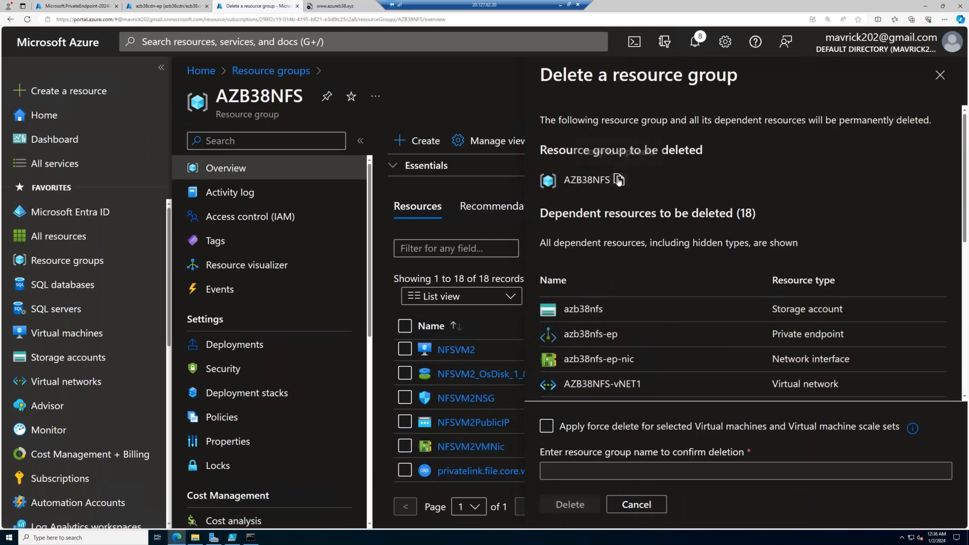
{"action": "left_click", "coordinate": [547, 427]}
{"action": "left_click", "coordinate": [554, 472]}
{"action": "type", "text": "AZB38NFS"}
{"action": "left_click", "coordinate": [570, 504]}
{"action": "left_click", "coordinate": [741, 360]}
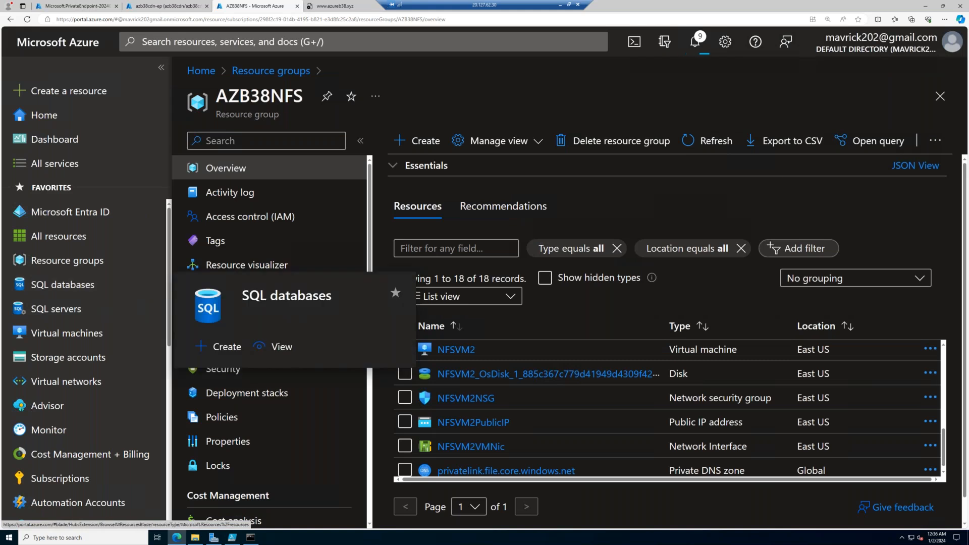
{"action": "key", "text": "ctrl+Tab"}
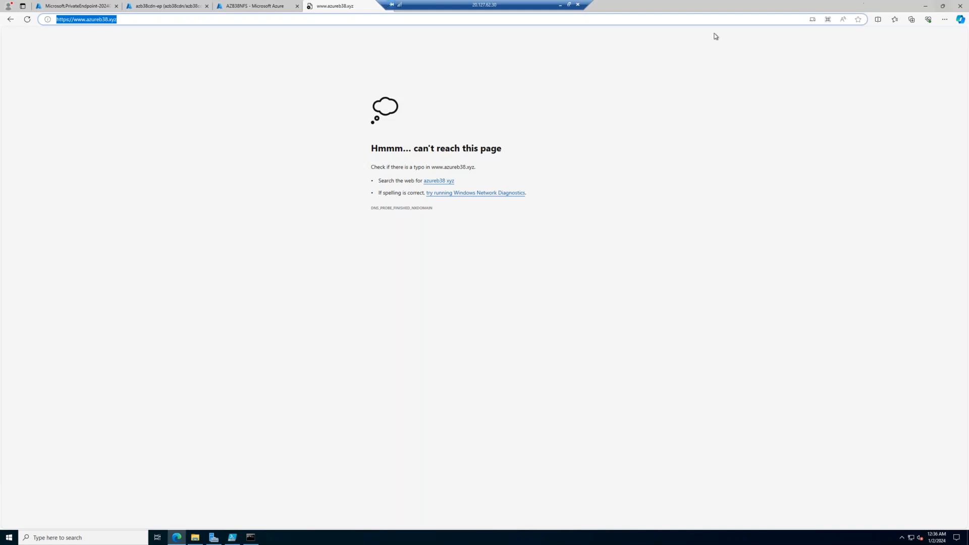
{"action": "left_click", "coordinate": [89, 4]}
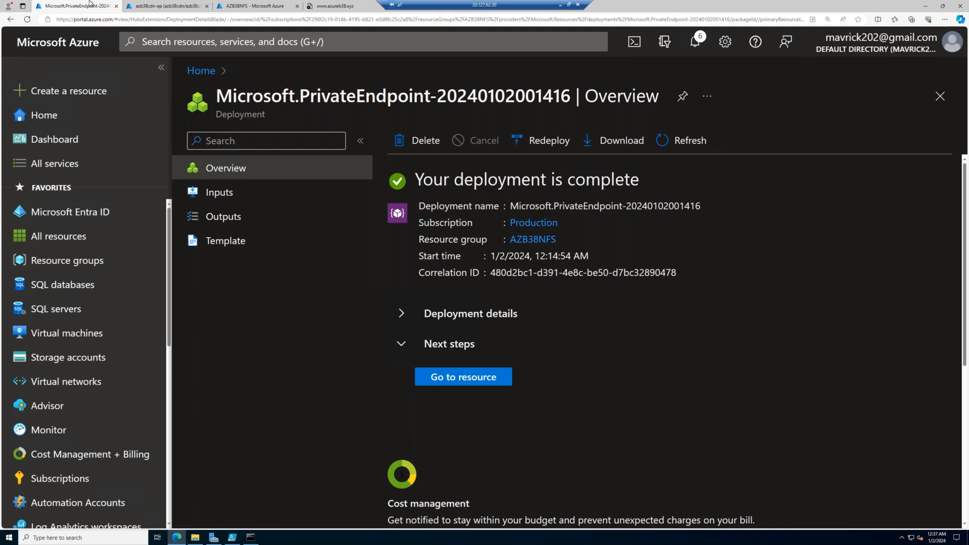
{"action": "left_click", "coordinate": [559, 9]}
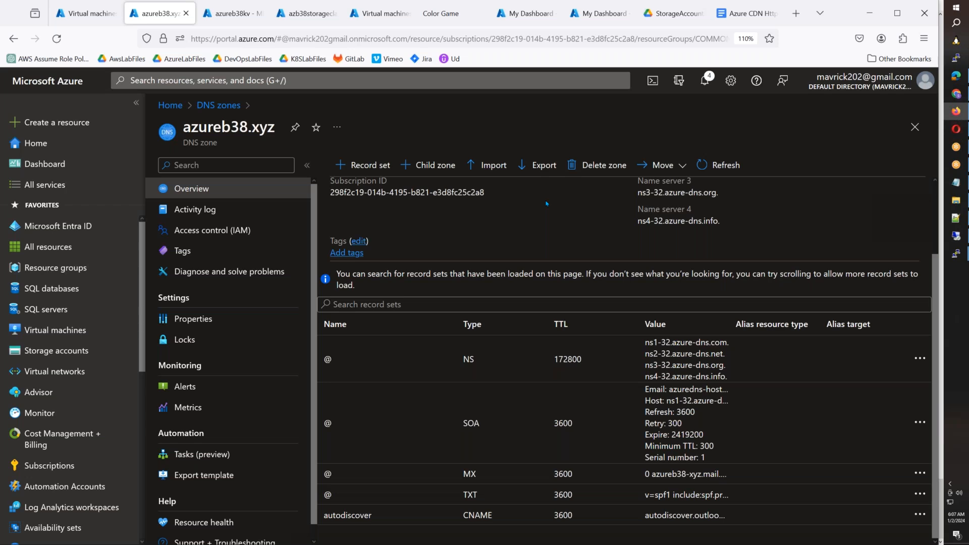
- Refresh the virtual machines list in the local portal session and stop the ADServer virtual machine, confirming the shutdown
{"action": "left_click", "coordinate": [86, 13]}
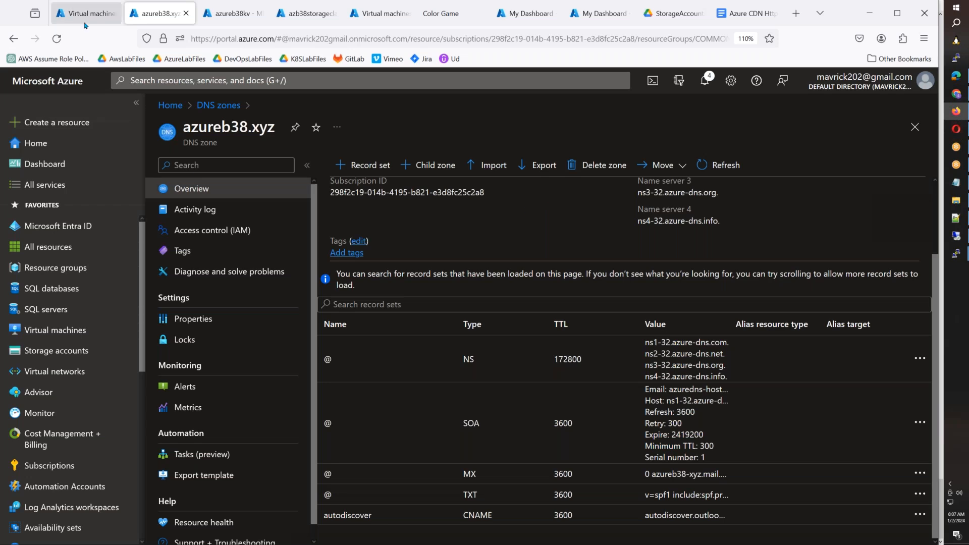
{"action": "left_click", "coordinate": [508, 166]}
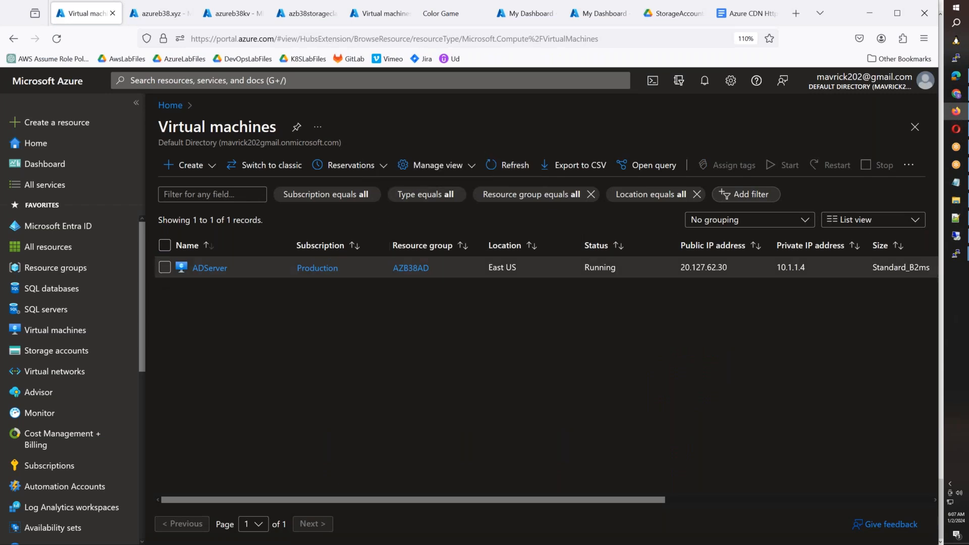
{"action": "left_click", "coordinate": [209, 268]}
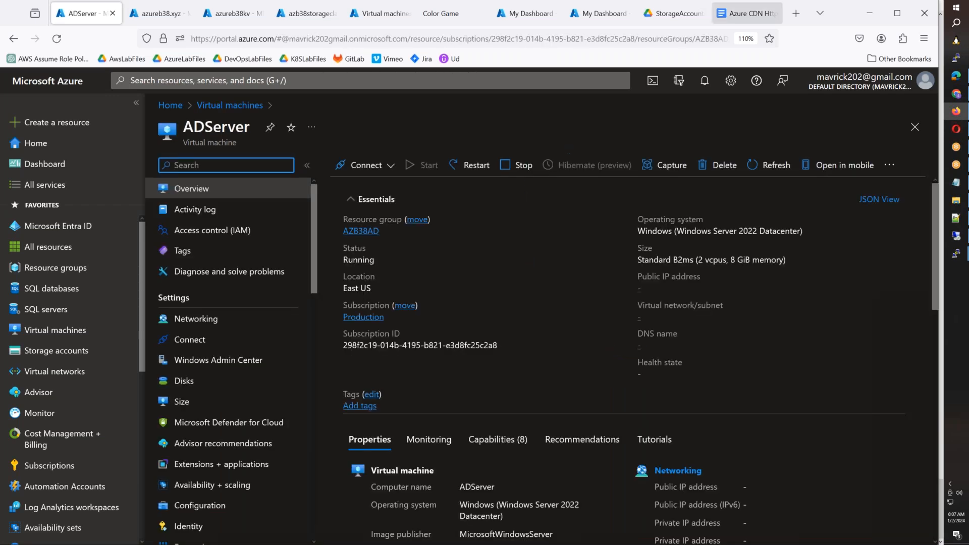
{"action": "left_click", "coordinate": [520, 165]}
{"action": "left_click", "coordinate": [356, 236]}
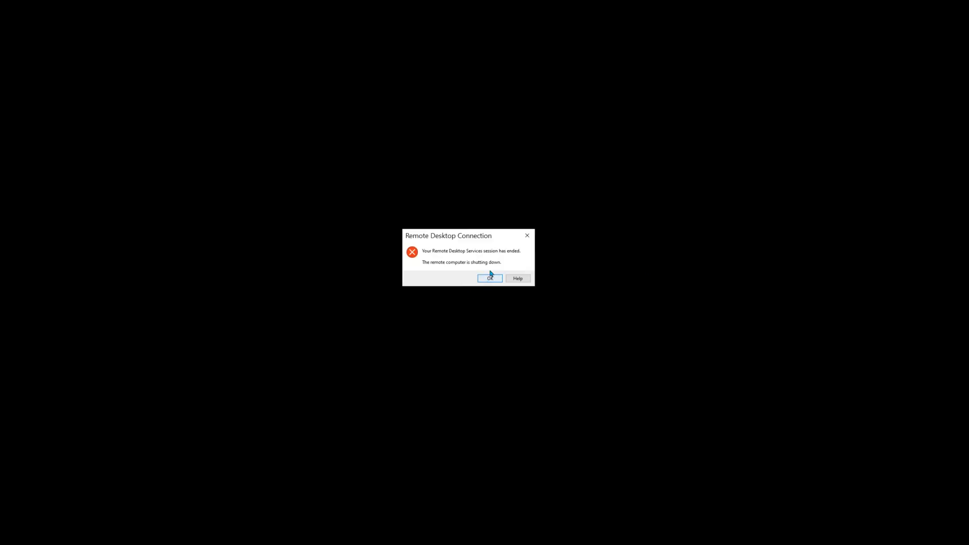
{"action": "left_click", "coordinate": [490, 276]}
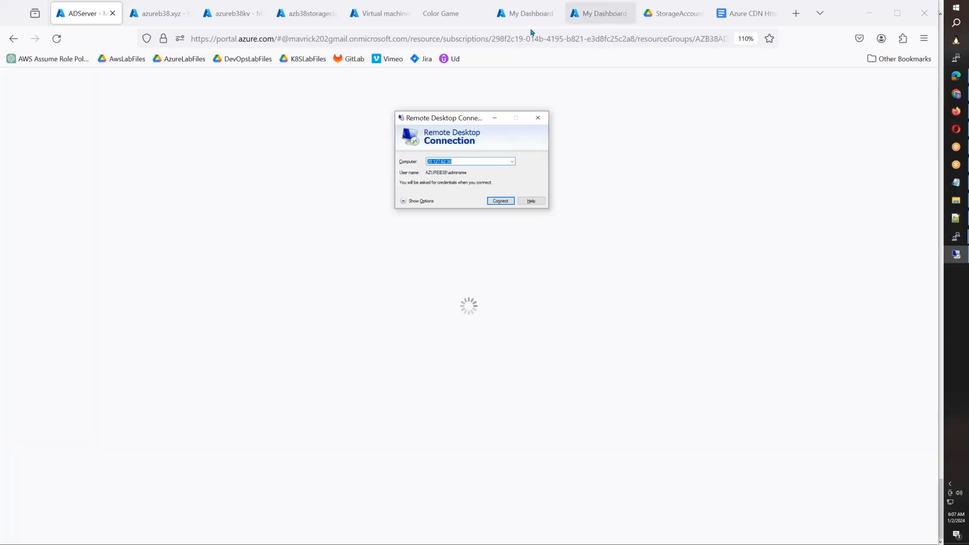
- Check the AZB38NFS resource group for remaining resources, and open the AZB38AD resource group from the resource groups list
{"action": "left_click", "coordinate": [52, 275]}
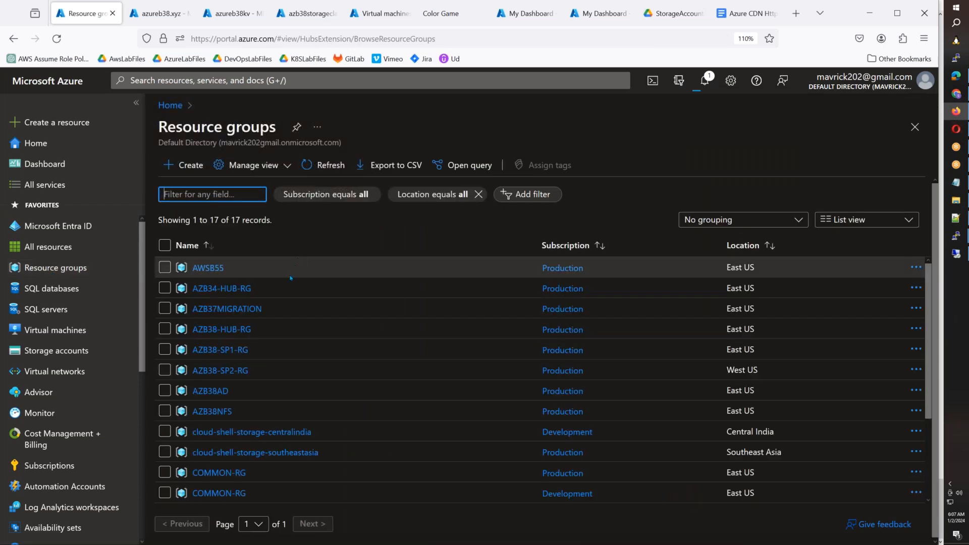
{"action": "left_click", "coordinate": [214, 411]}
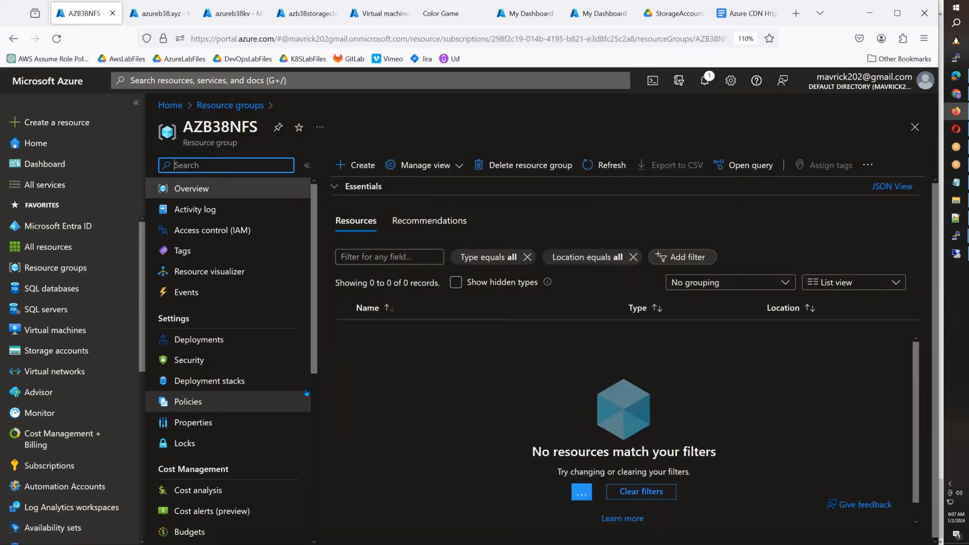
{"action": "left_click", "coordinate": [230, 105]}
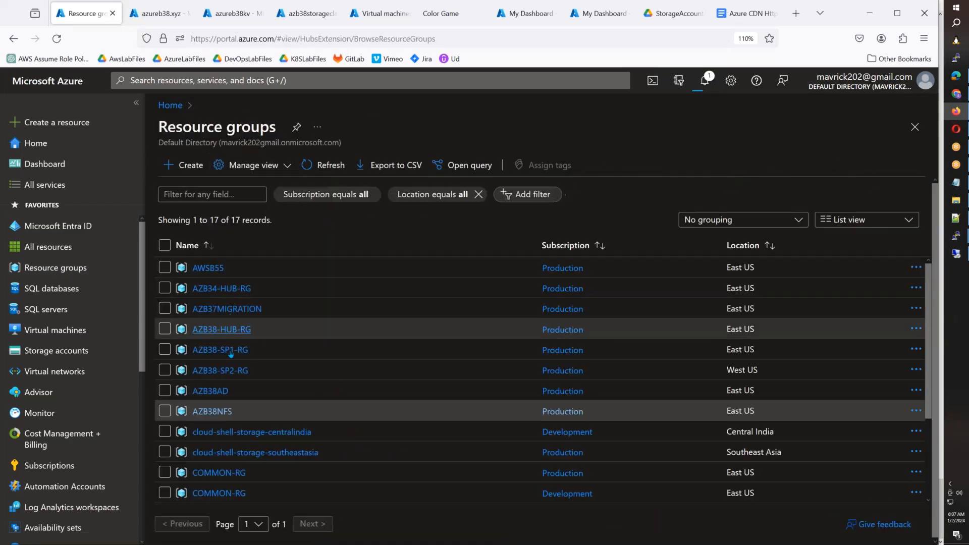
{"action": "left_click", "coordinate": [210, 390]}
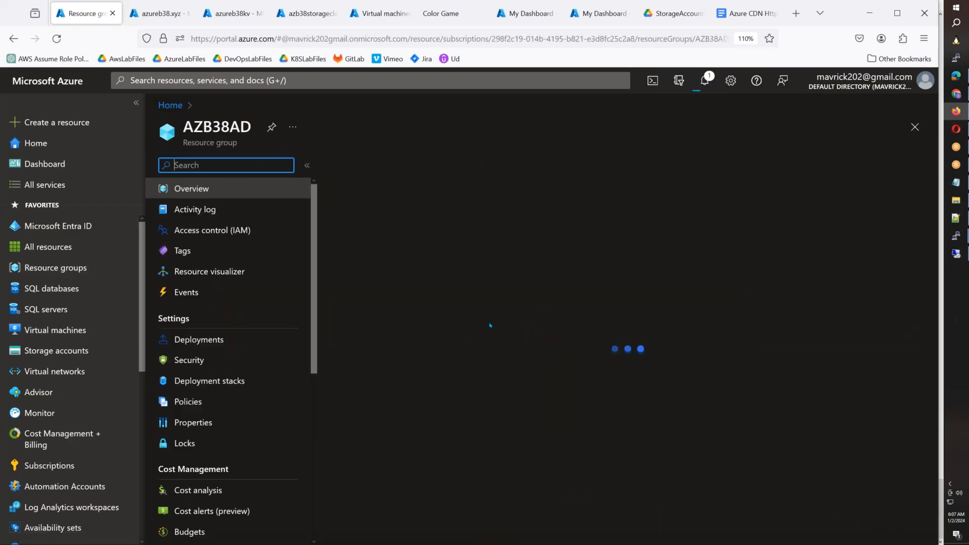